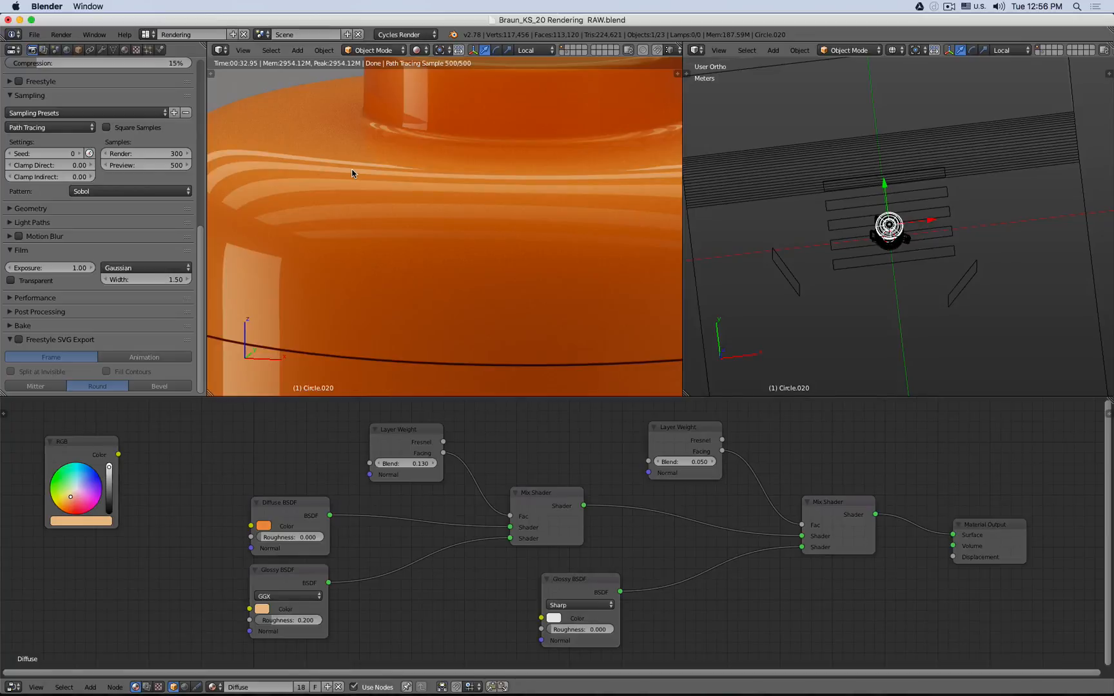
# - Tidy the node tree by moving the upper Layer Weight node up and collapsing the RGB node into the corner
pyautogui.click(283, 576)
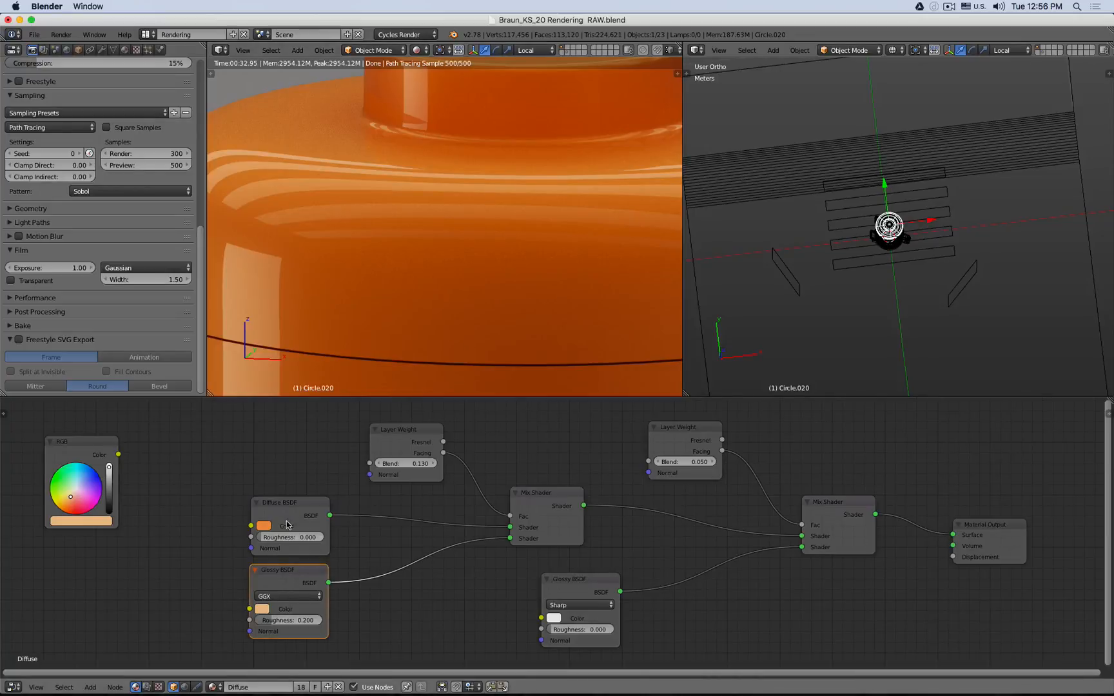
pyautogui.click(290, 521)
pyautogui.click(283, 582)
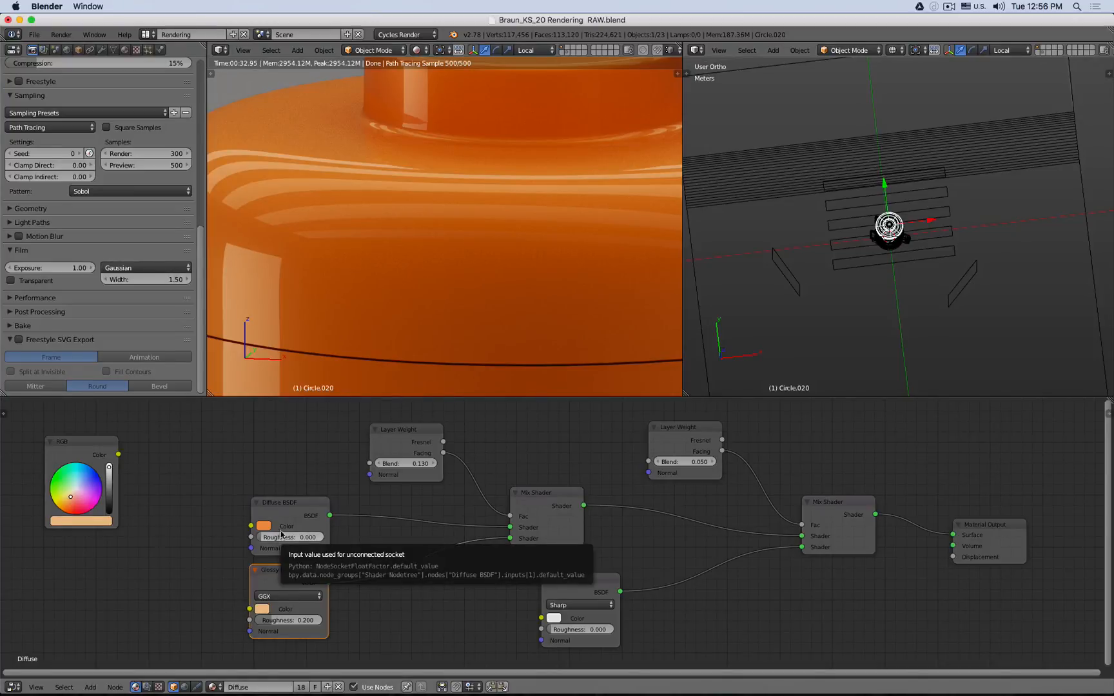
pyautogui.moveTo(403, 456); pyautogui.dragTo(419, 429)
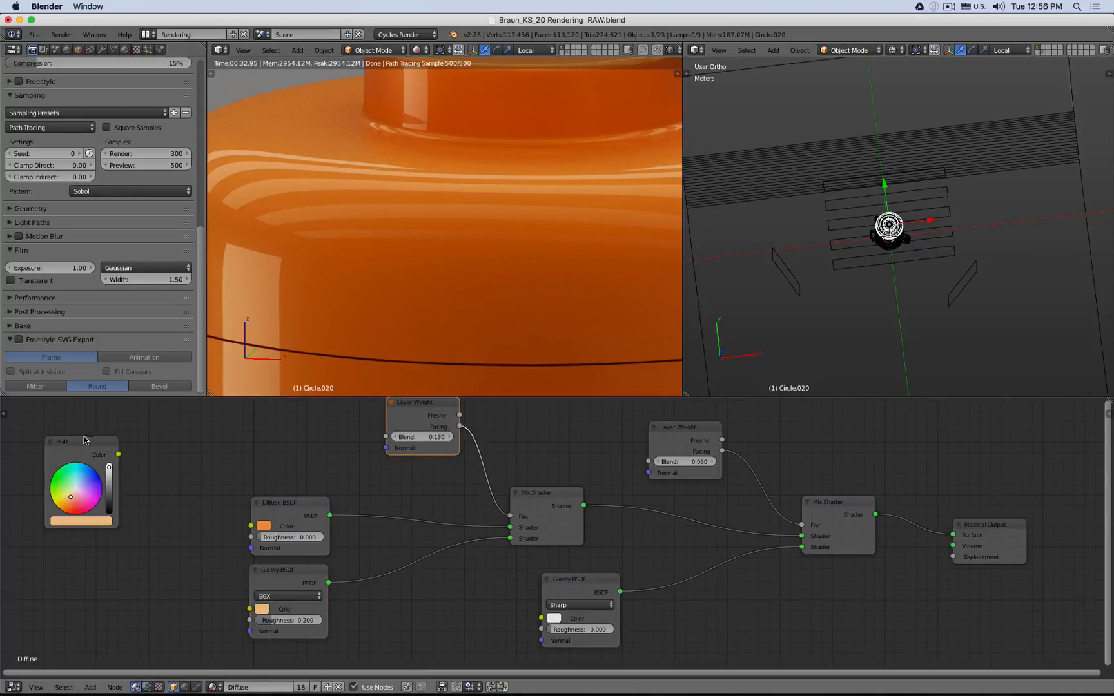
pyautogui.click(48, 441)
pyautogui.moveTo(65, 444); pyautogui.dragTo(34, 414)
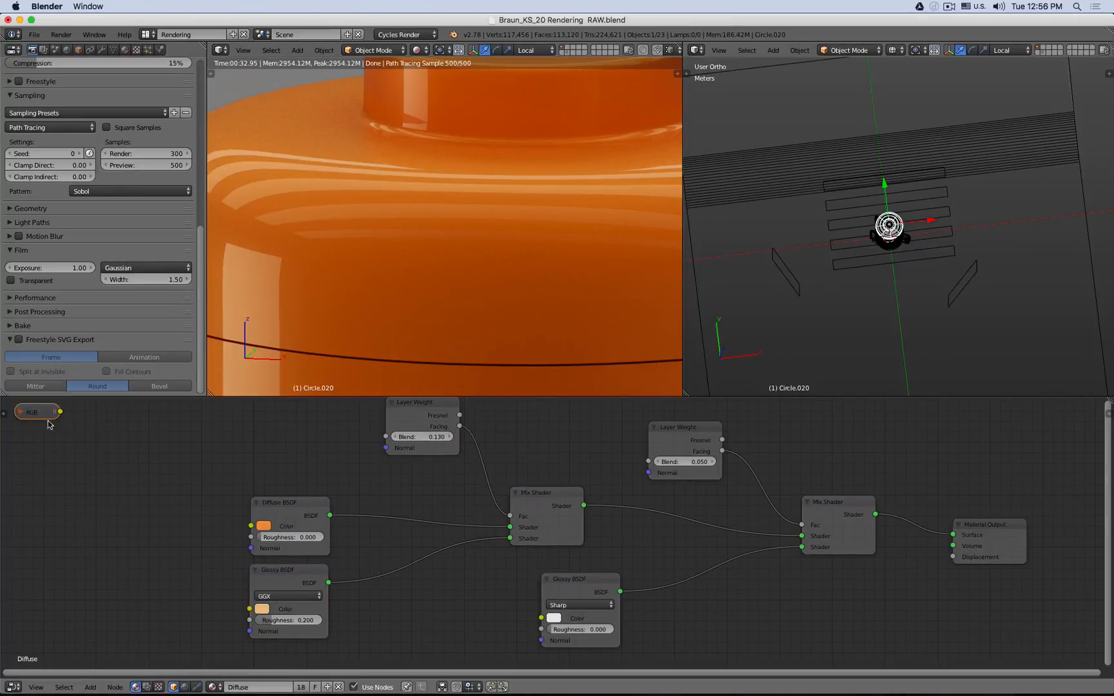
pyautogui.moveTo(109, 456); pyautogui.dragTo(167, 484, button='middle')
pyautogui.scroll(-1, 166, 487)
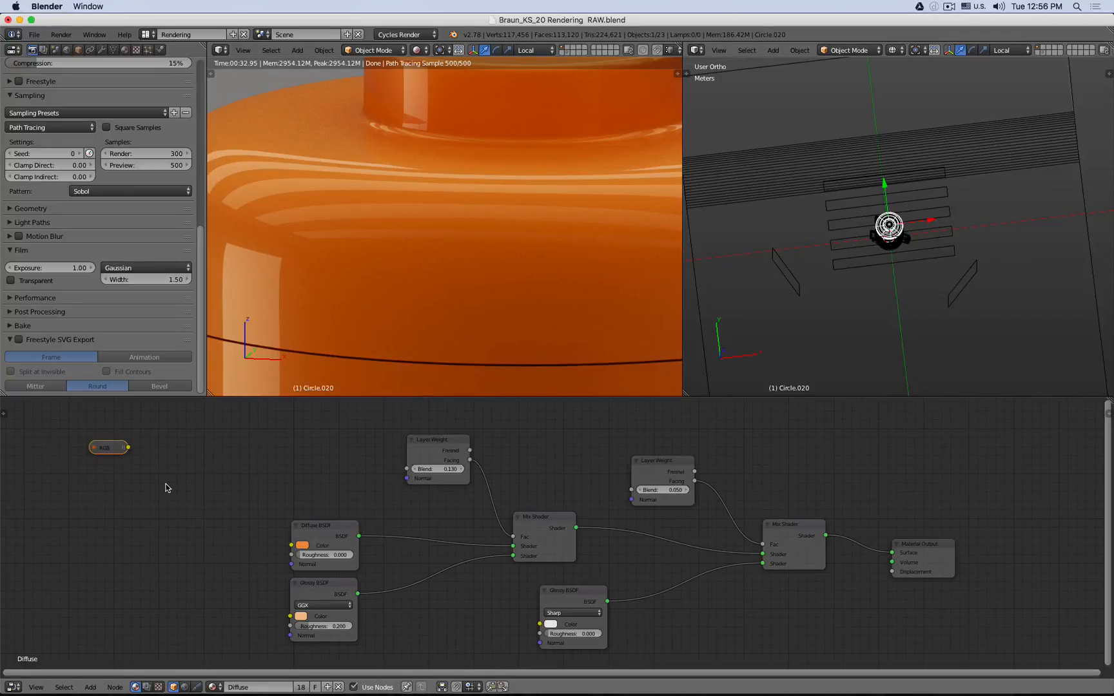
# - Add a Voronoi Texture node to the material's node tree
pyautogui.hotkey('shift', 'a')
pyautogui.moveTo(167, 488)
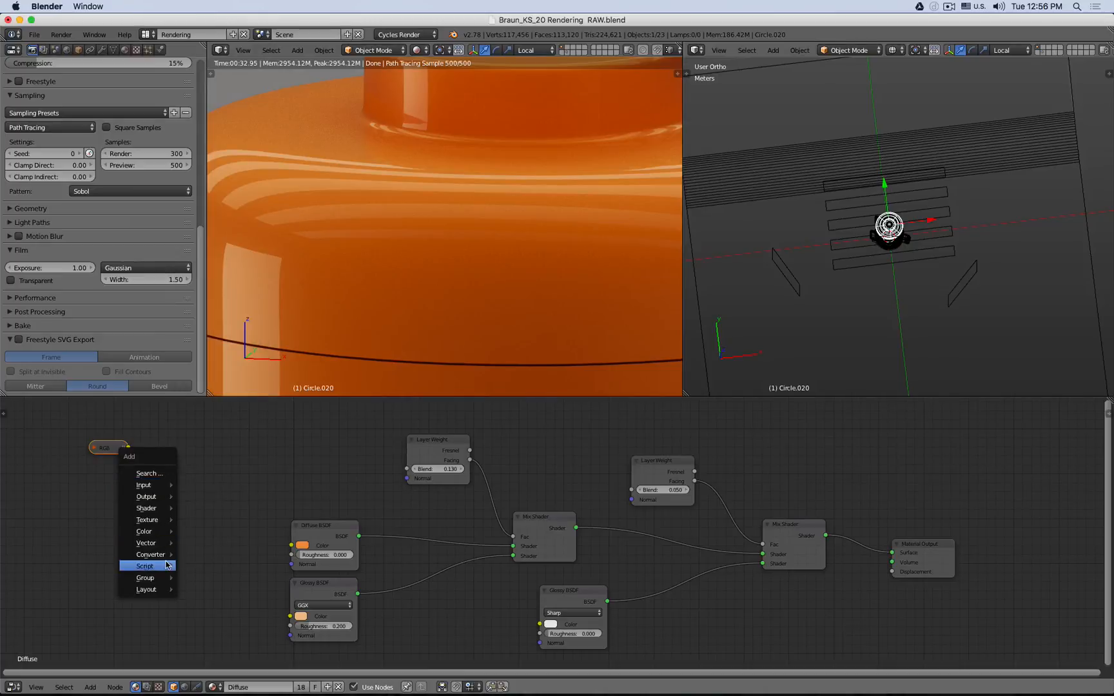
pyautogui.moveTo(163, 520)
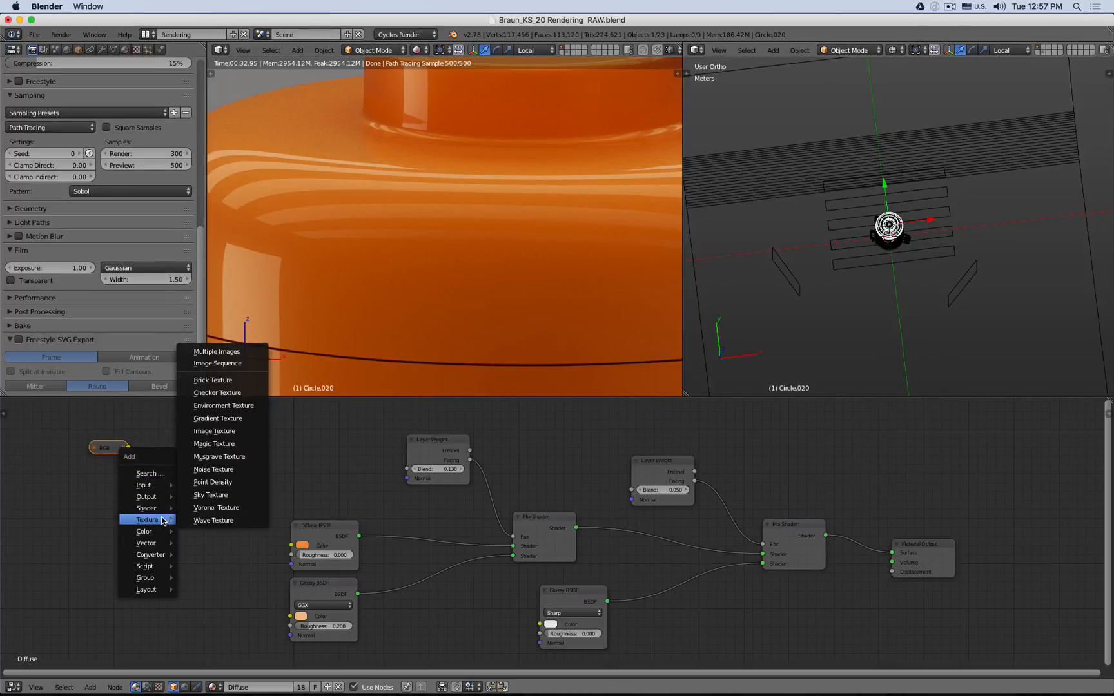
pyautogui.click(215, 507)
pyautogui.click(134, 477)
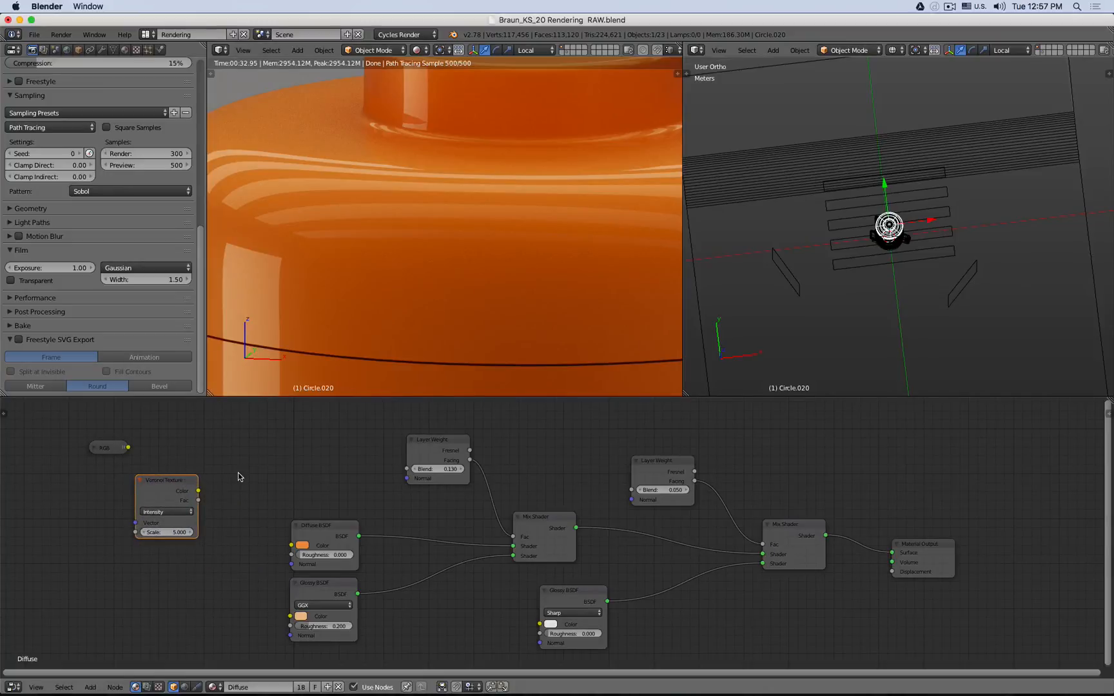
# - Duplicate the Material Output node and place the copy above the Diffuse BSDF
pyautogui.moveTo(238, 473); pyautogui.dragTo(369, 477, button='middle')
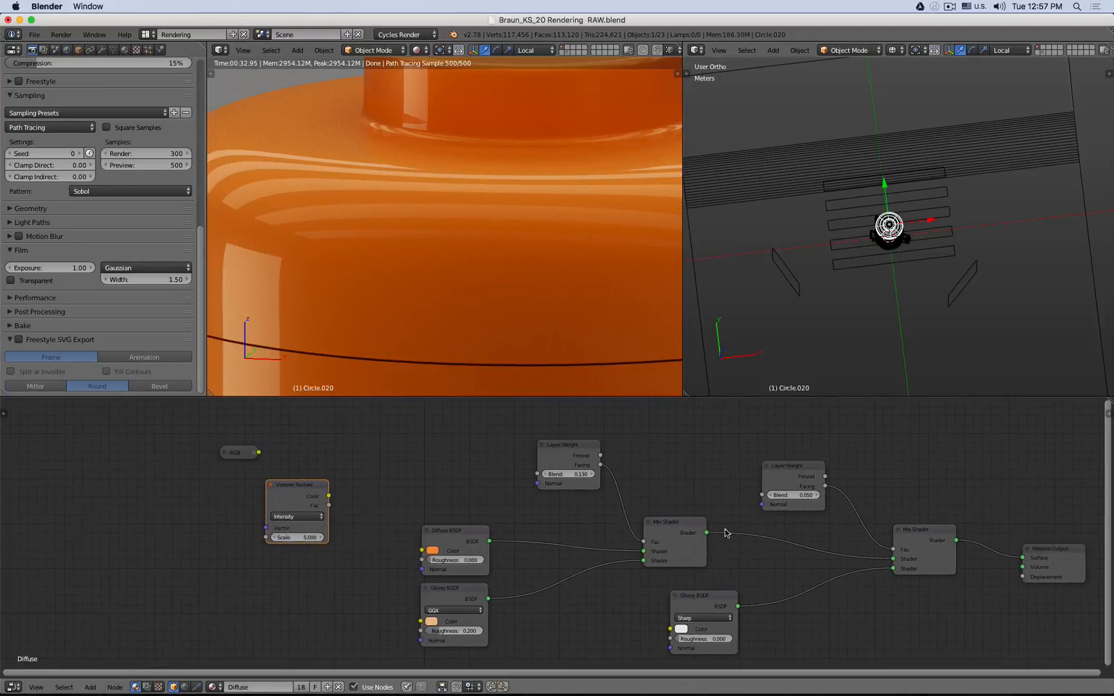
pyautogui.click(473, 540)
pyautogui.click(1048, 556)
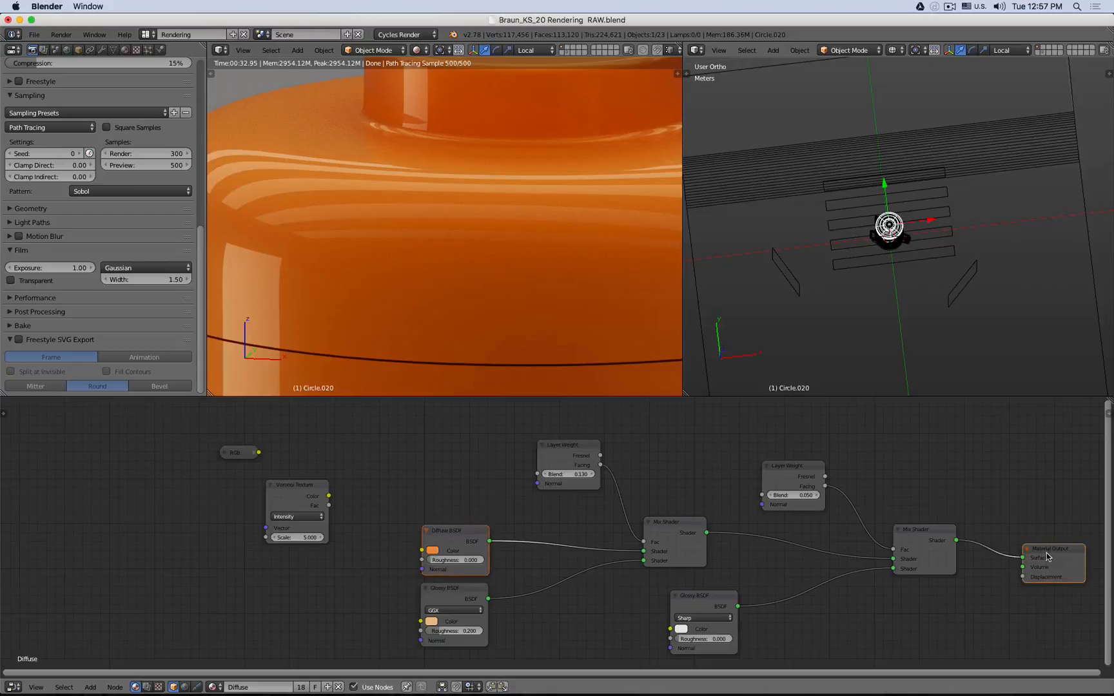
pyautogui.hotkey('shift', 'd')
pyautogui.click(455, 465)
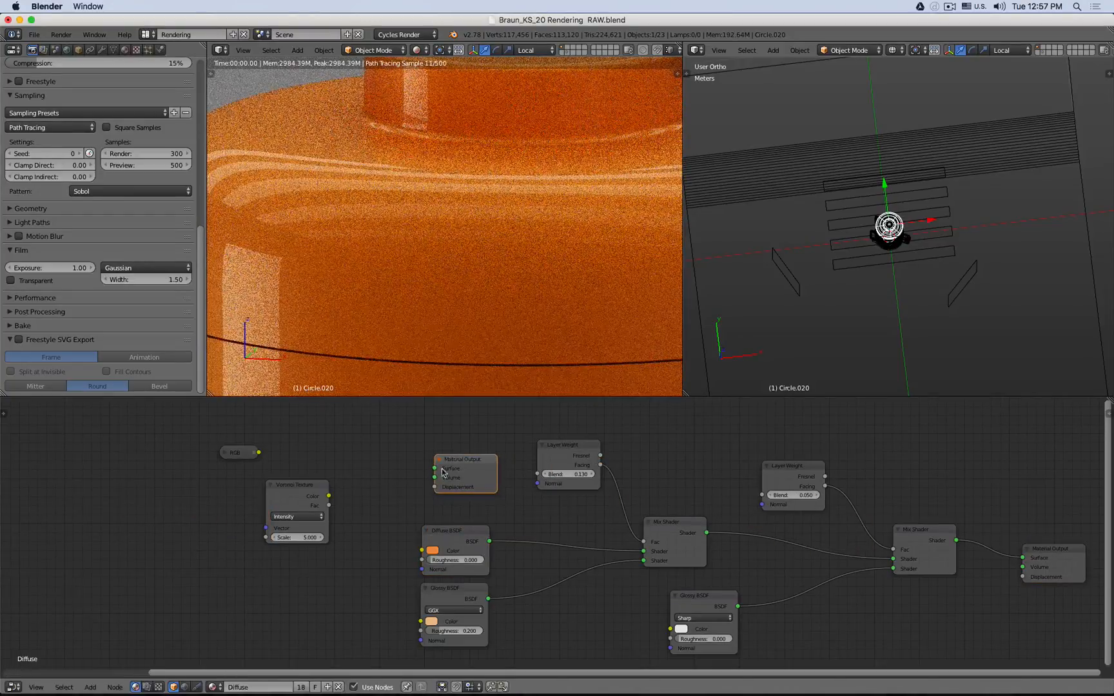
# - Duplicate the Diffuse BSDF node and link it to the new Material Output's Surface input
pyautogui.scroll(-4, 242, 499)
pyautogui.moveTo(140, 512); pyautogui.dragTo(311, 511, button='middle')
pyautogui.moveTo(140, 464); pyautogui.dragTo(508, 476)
pyautogui.keyDown('shift'); pyautogui.click(578, 476); pyautogui.keyUp('shift')
pyautogui.press('f')
pyautogui.click(495, 471)
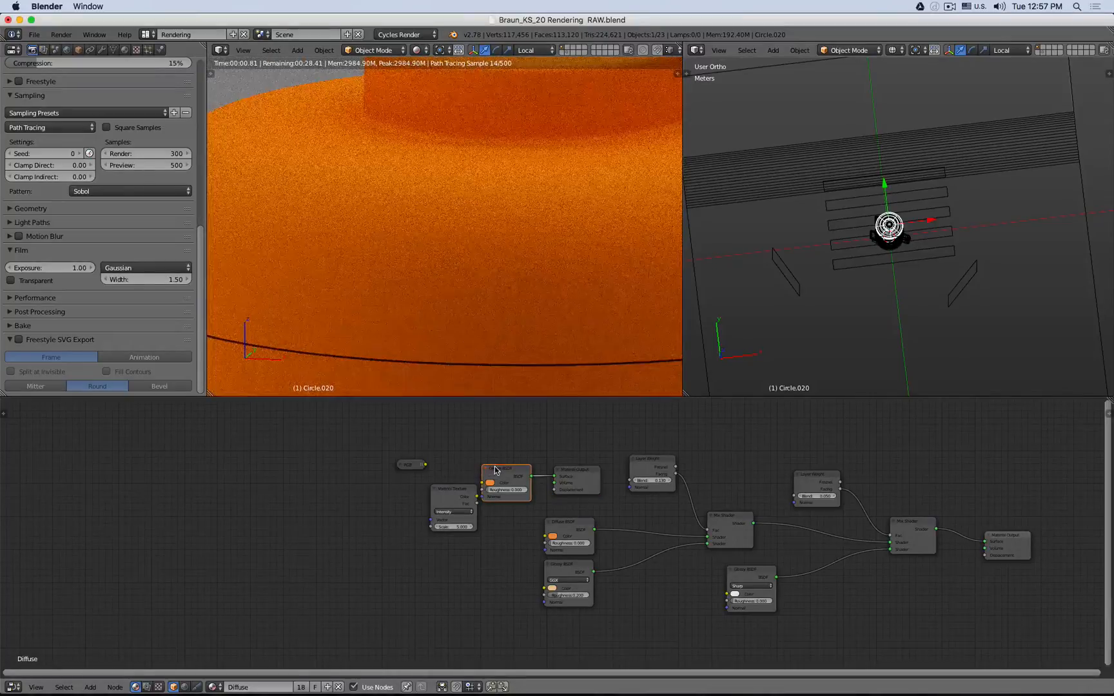
# - Connect the Voronoi Texture's Color output to the new Diffuse BSDF's Color input
pyautogui.moveTo(460, 493); pyautogui.dragTo(413, 491)
pyautogui.keyDown('shift'); pyautogui.click(512, 477); pyautogui.keyUp('shift')
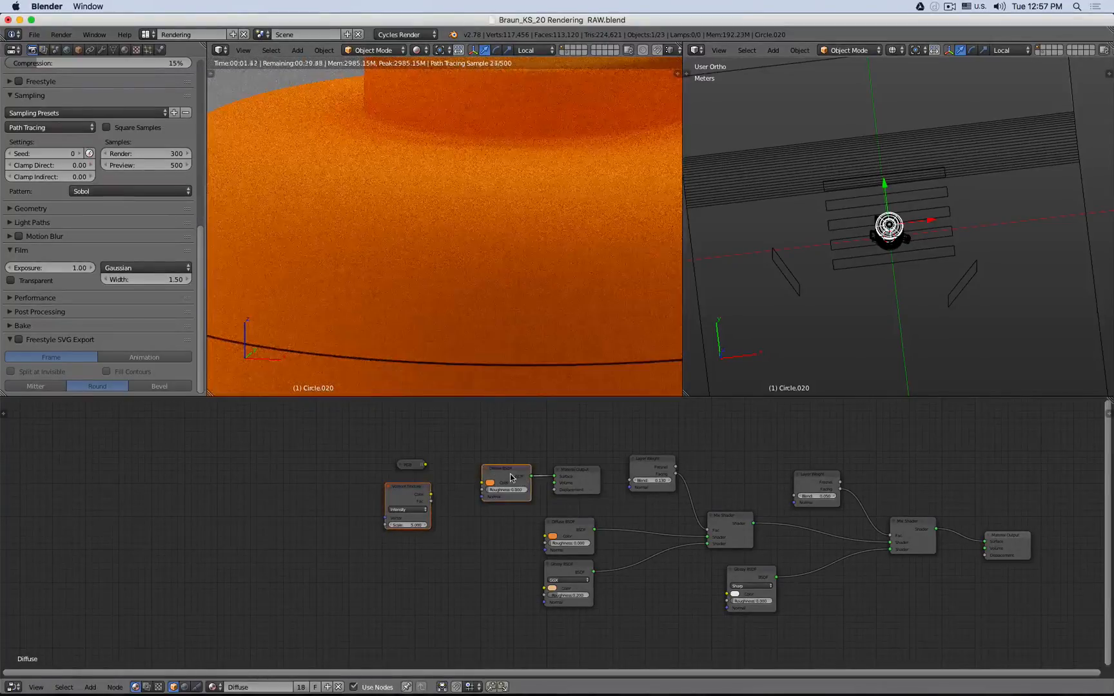
pyautogui.press('f')
pyautogui.scroll(-8, 469, 306)
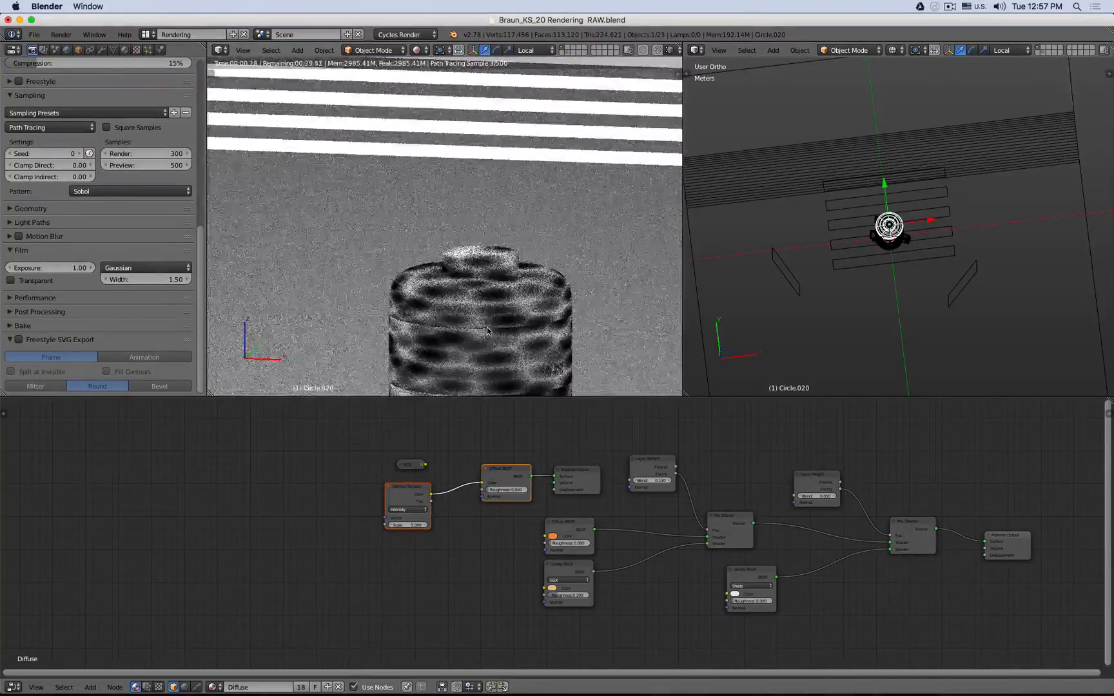
# - Set the Voronoi Texture's Scale to 550
pyautogui.keyDown('shift'); pyautogui.moveTo(483, 320); pyautogui.dragTo(416, 229, button='middle'); pyautogui.keyUp('shift')
pyautogui.scroll(4, 415, 430)
pyautogui.moveTo(408, 478); pyautogui.dragTo(138, 536)
pyautogui.moveTo(390, 548); pyautogui.dragTo(363, 487)
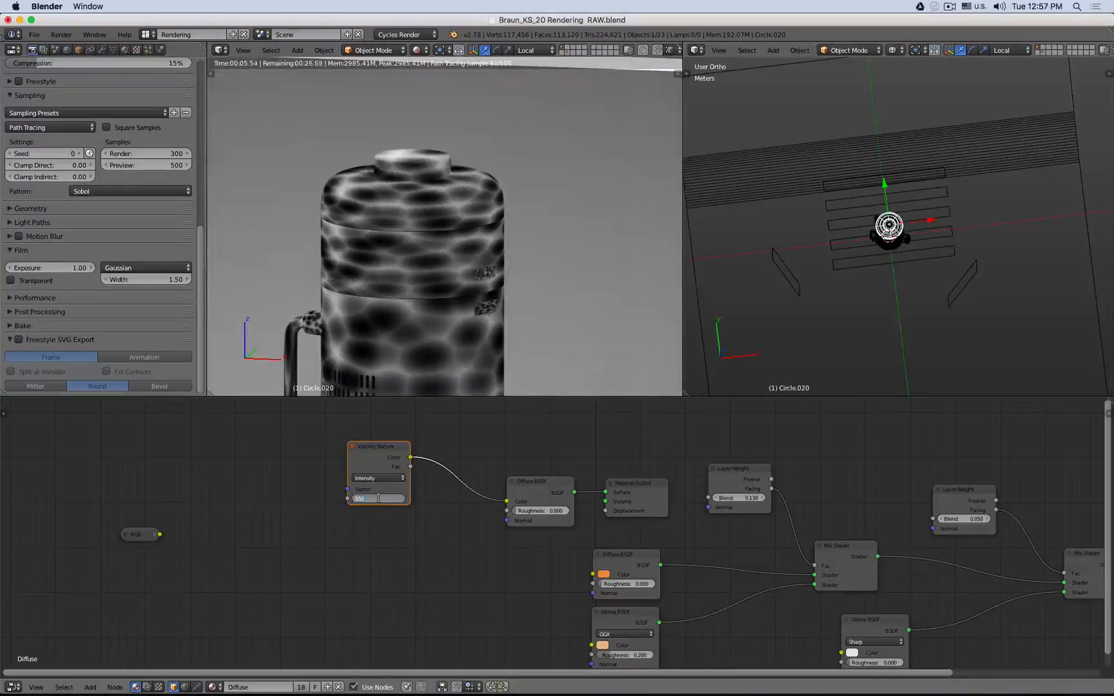
pyautogui.press('Return')
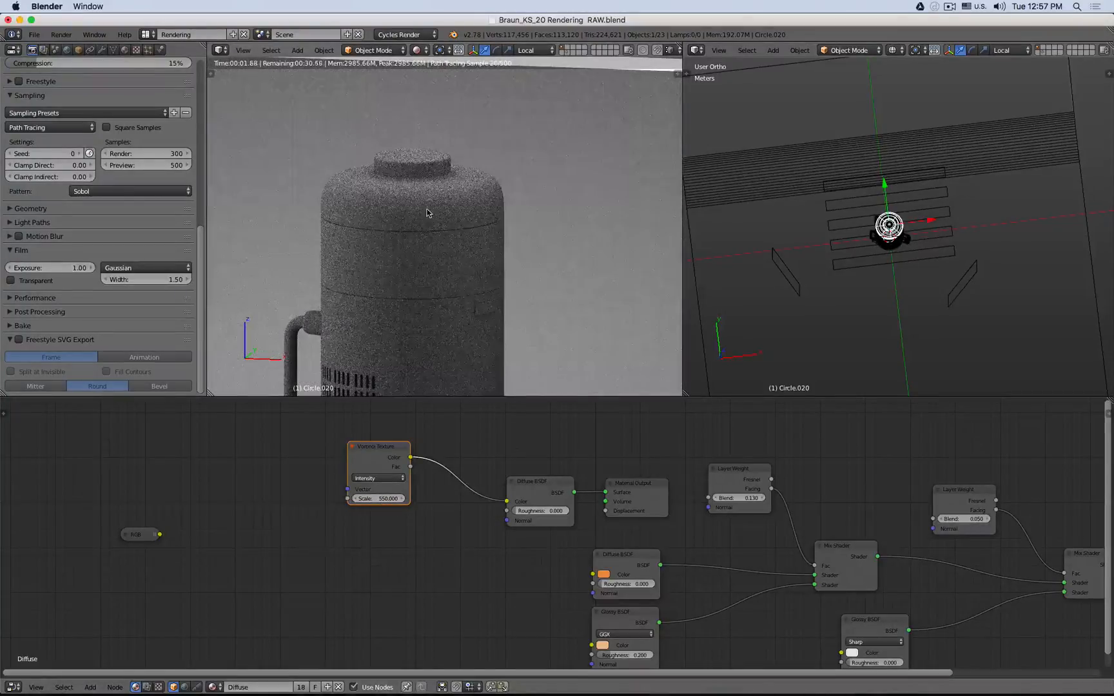
# - Add a Texture Coordinate node and connect its Object output to the Voronoi Texture's Vector input
pyautogui.scroll(6, 428, 211)
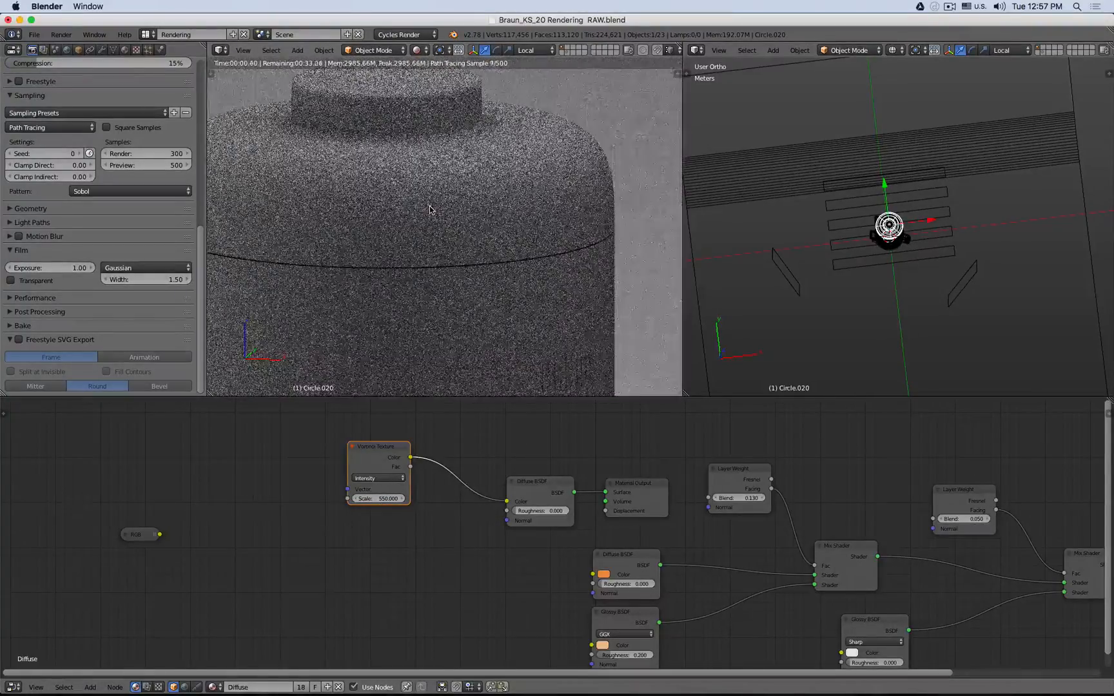
pyautogui.scroll(5, 416, 197)
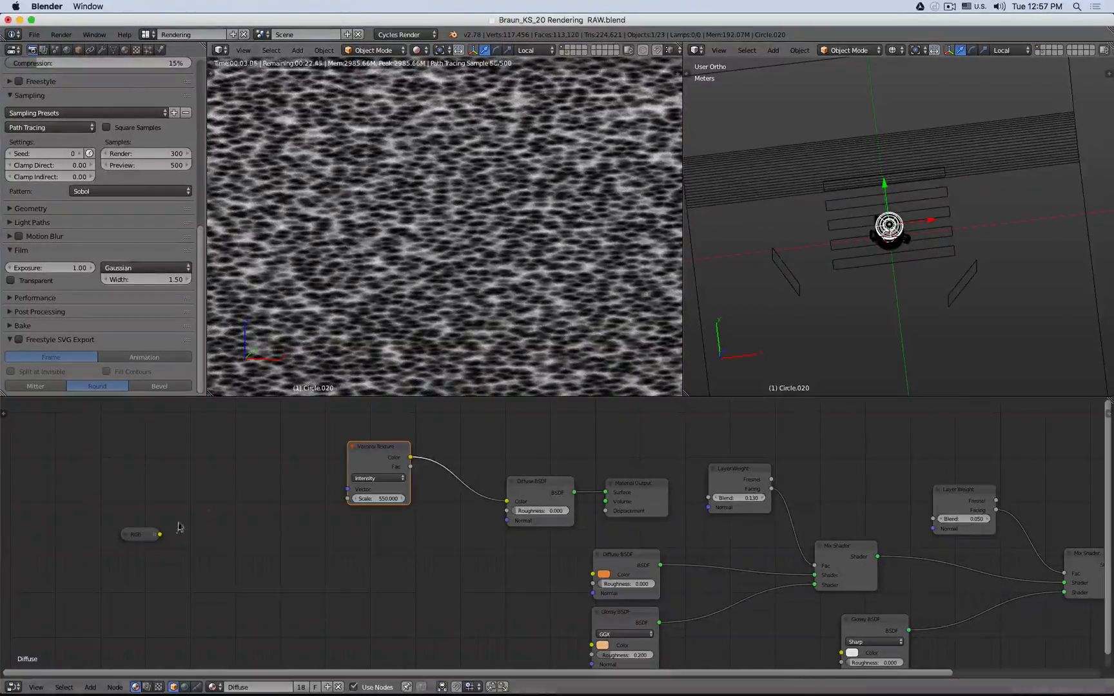
pyautogui.scroll(-3, 455, 288)
pyautogui.scroll(-2, 588, 252)
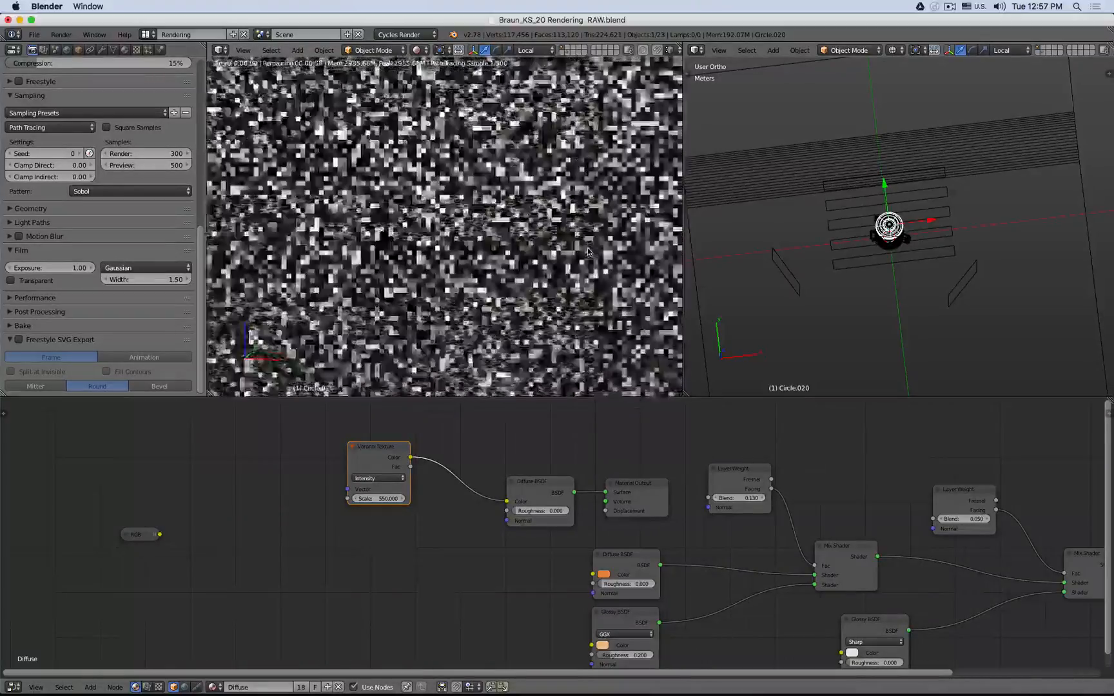
pyautogui.scroll(-2, 586, 247)
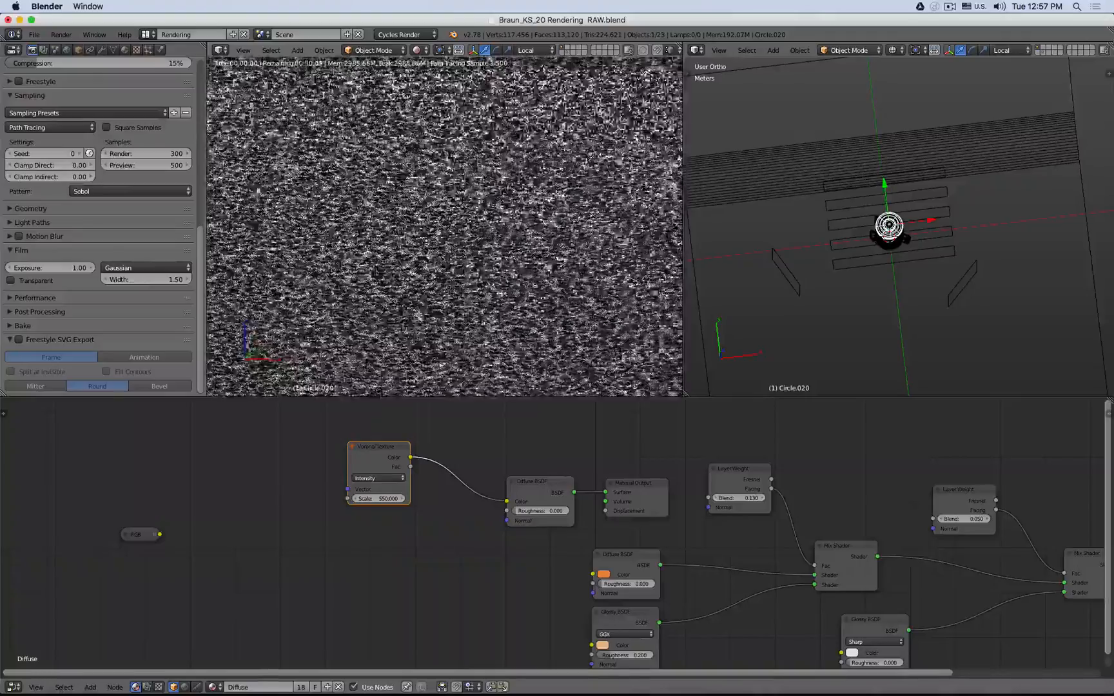
pyautogui.moveTo(139, 534); pyautogui.dragTo(112, 591)
pyautogui.hotkey('shift', 'a')
pyautogui.moveTo(76, 478)
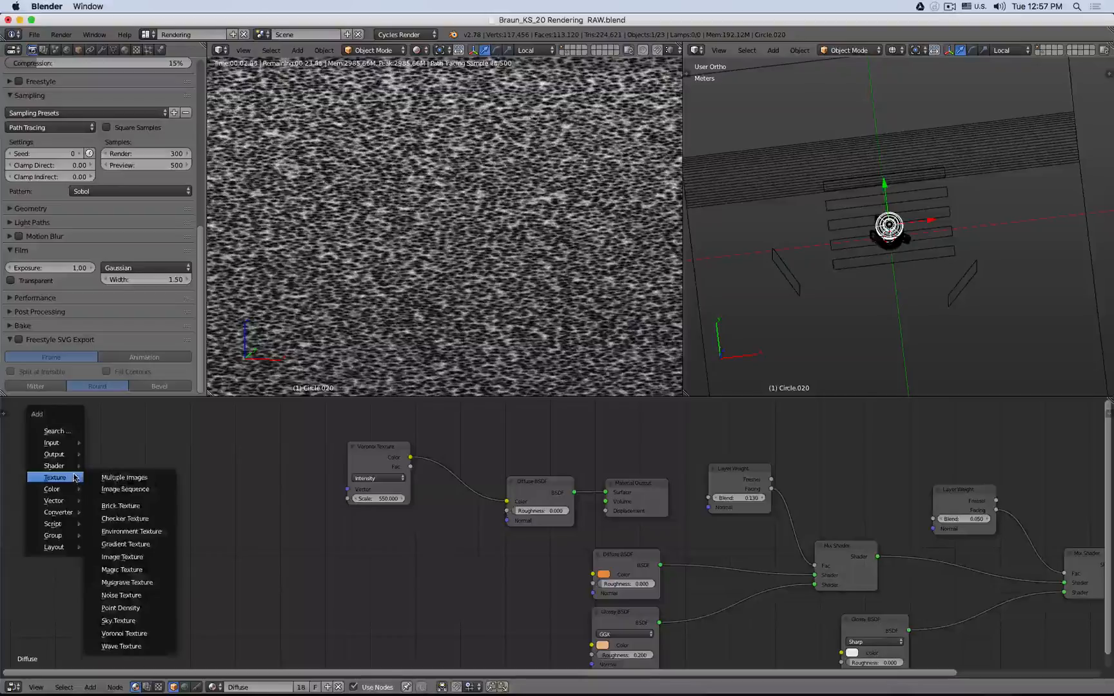
pyautogui.moveTo(71, 444)
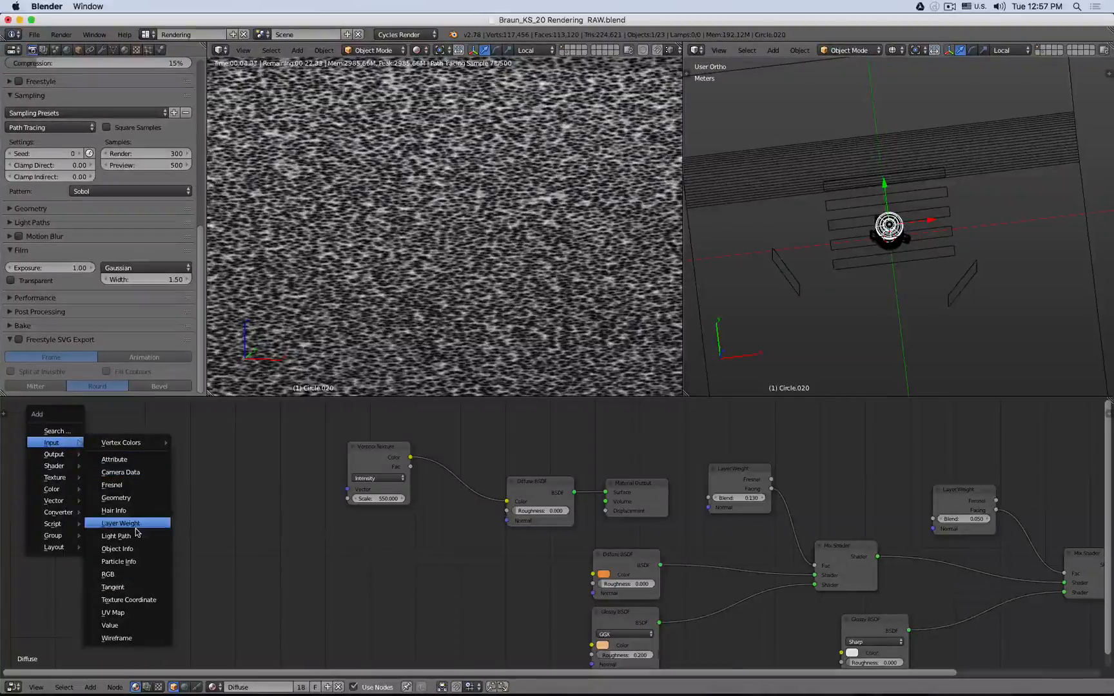
pyautogui.click(128, 600)
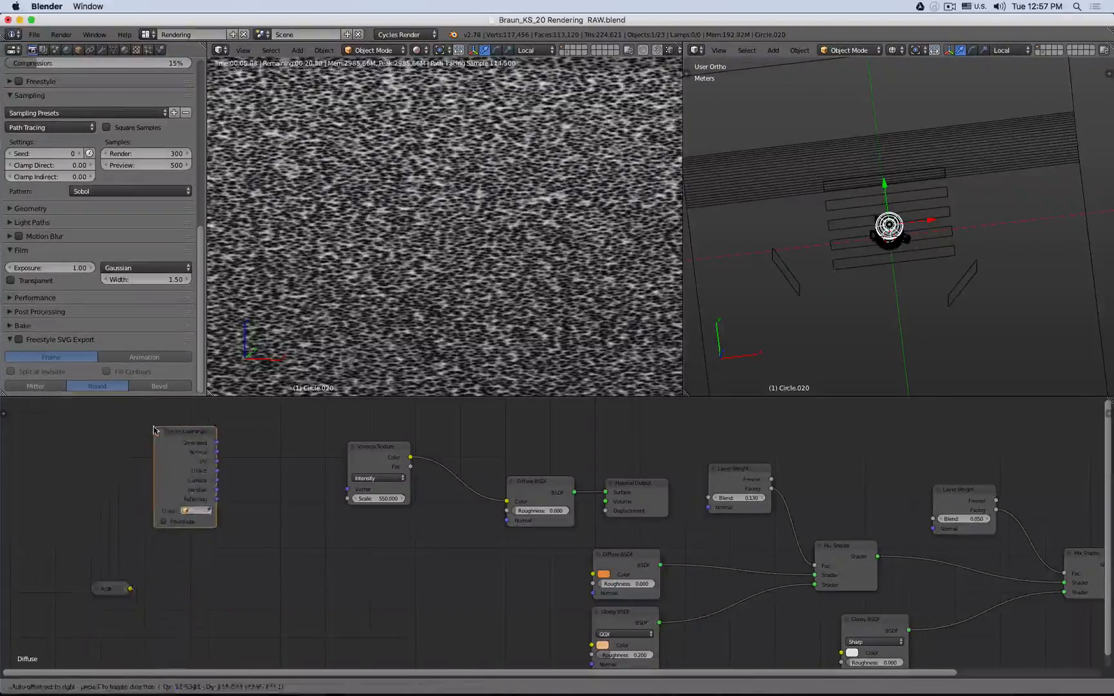
pyautogui.click(155, 430)
pyautogui.moveTo(217, 471); pyautogui.dragTo(348, 489)
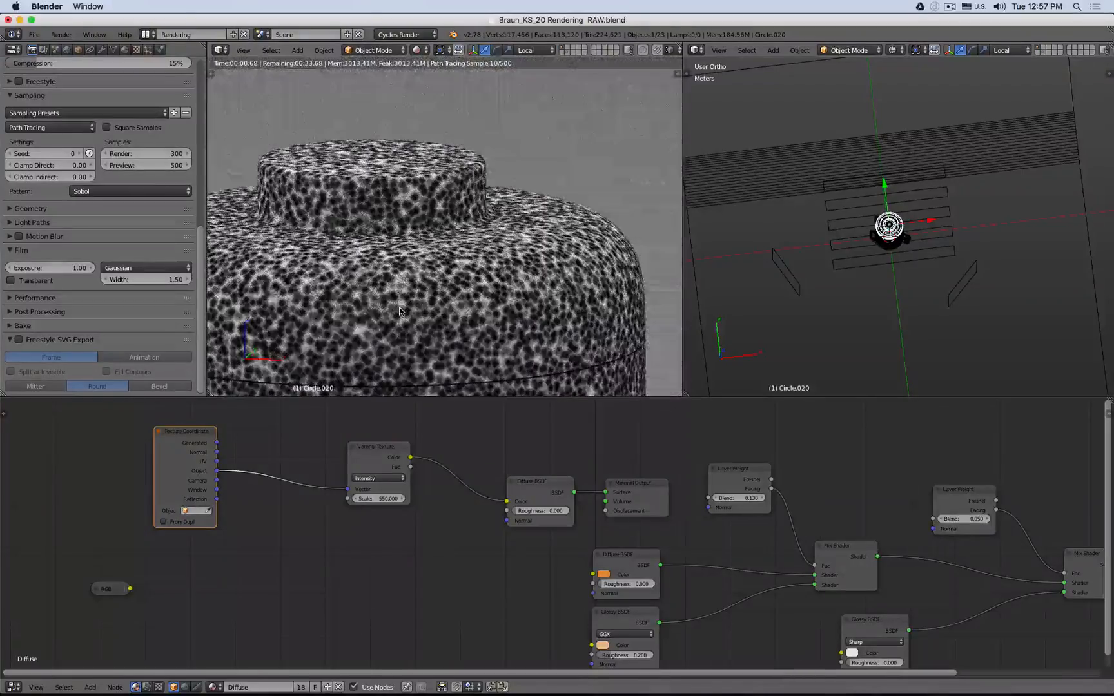
# - Set the Voronoi Texture's Scale to 2000
pyautogui.scroll(5, 399, 307)
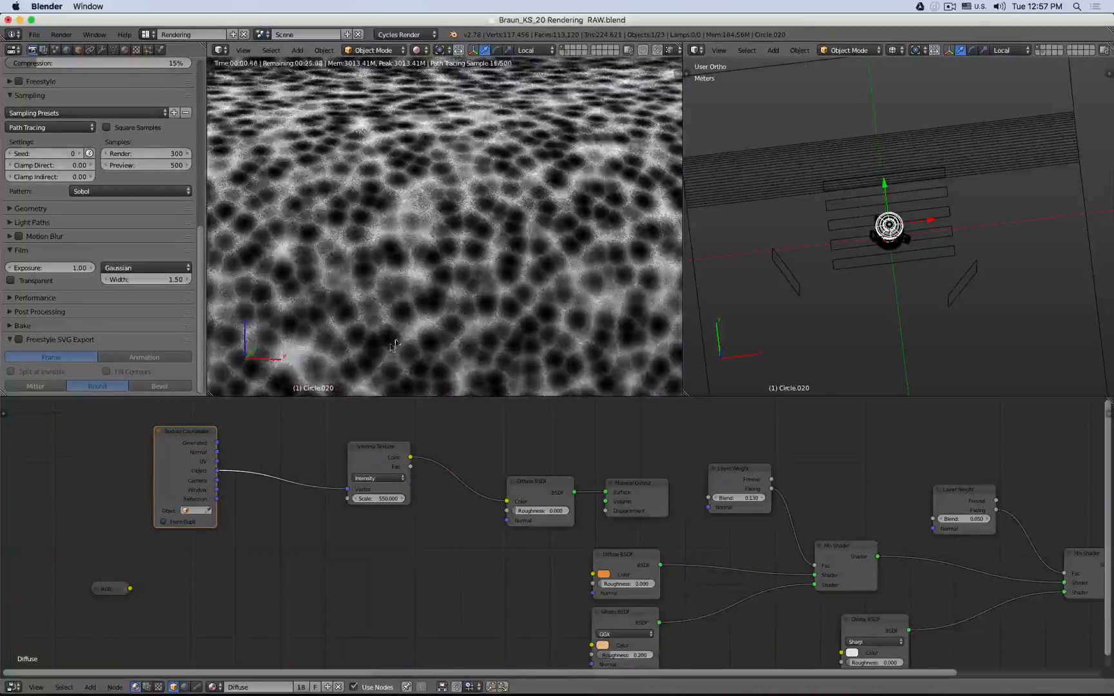
pyautogui.click(382, 497)
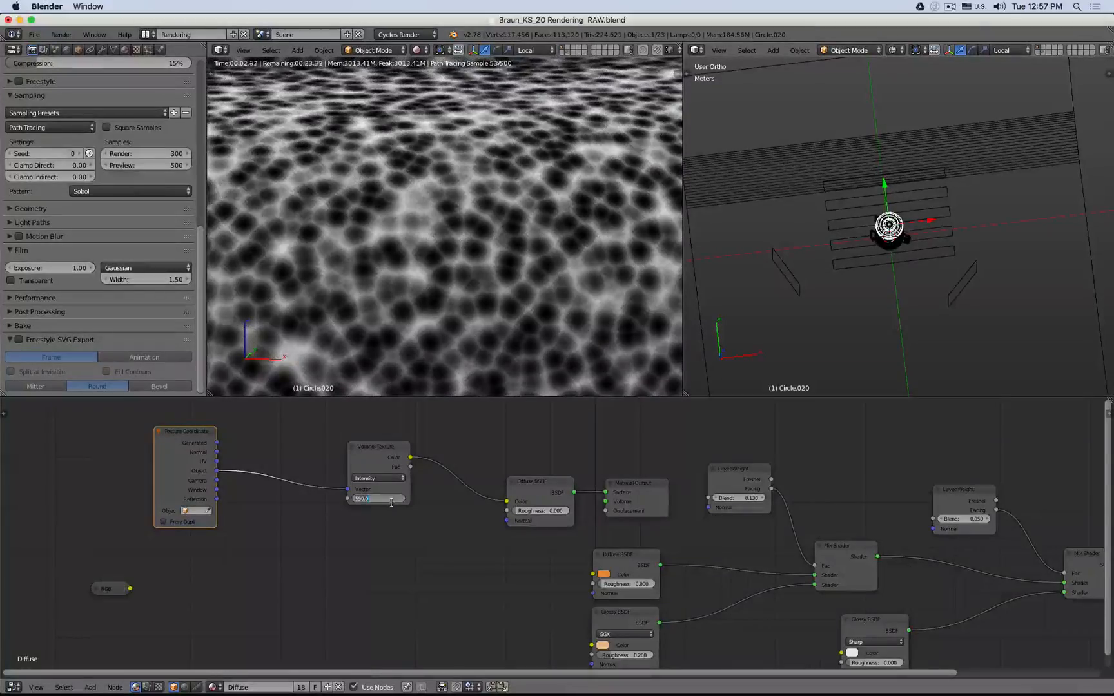
pyautogui.write('200')
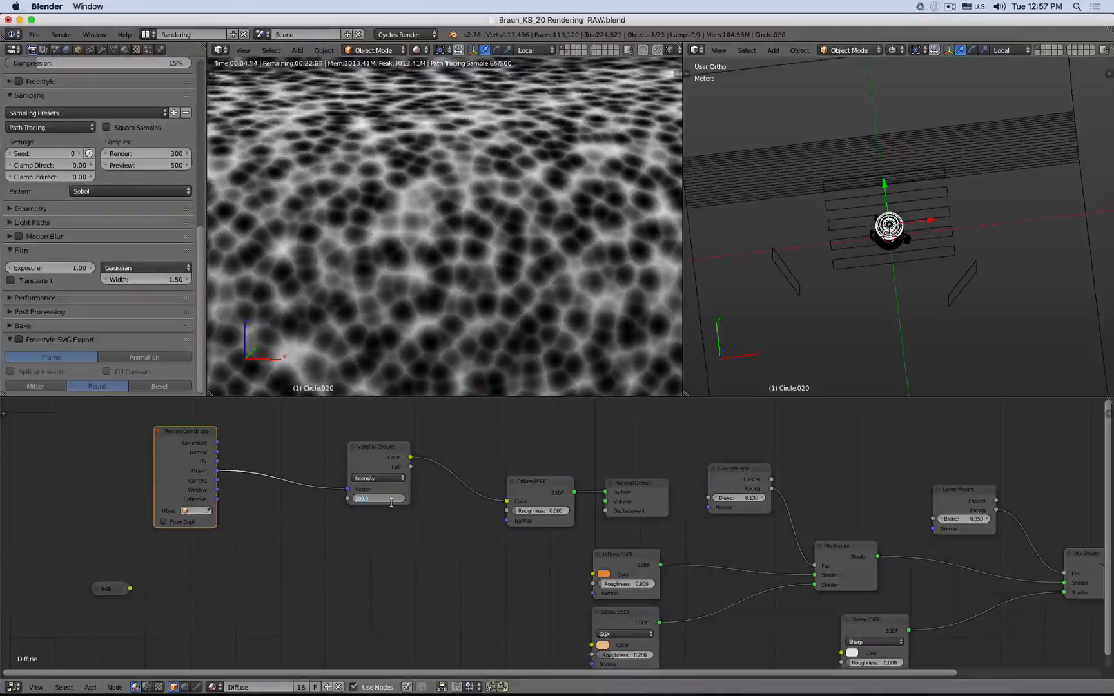
pyautogui.write('0')
pyautogui.press('Return')
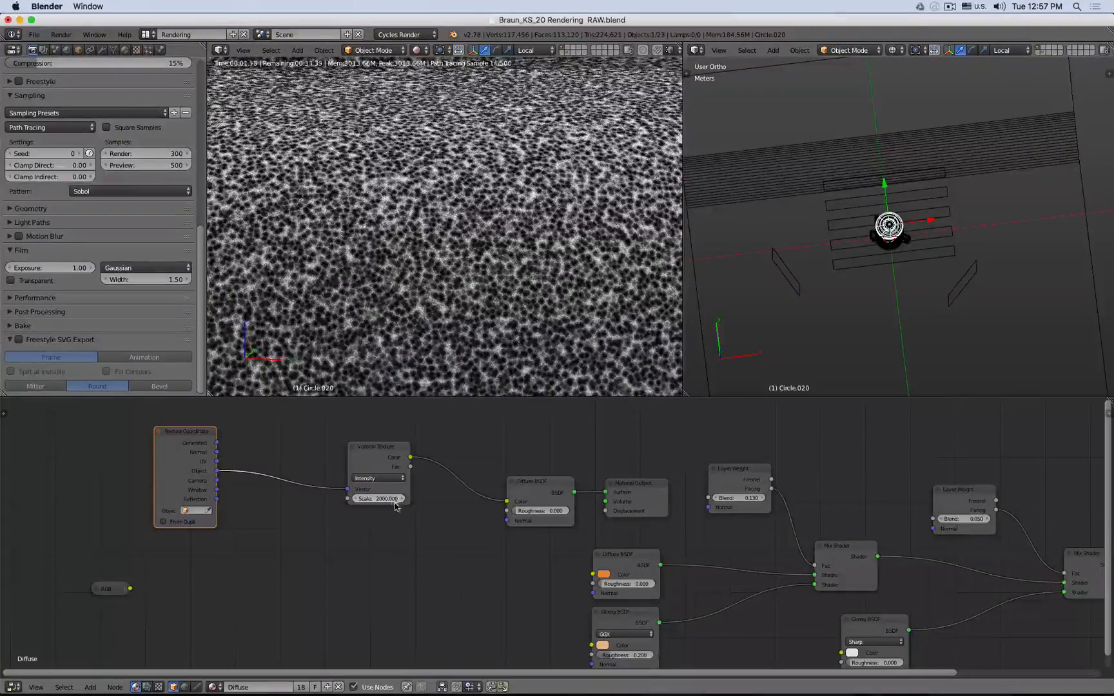
# - Set the Voronoi Texture's Scale to 3000
pyautogui.click(394, 501)
pyautogui.write('3000')
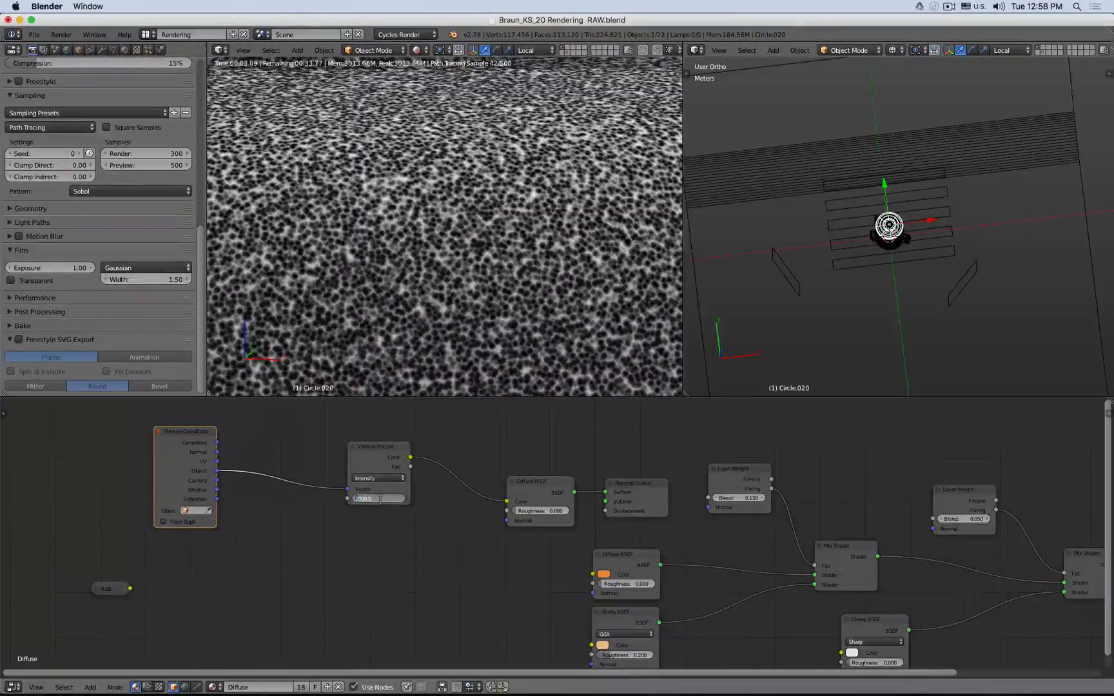
pyautogui.press('Return')
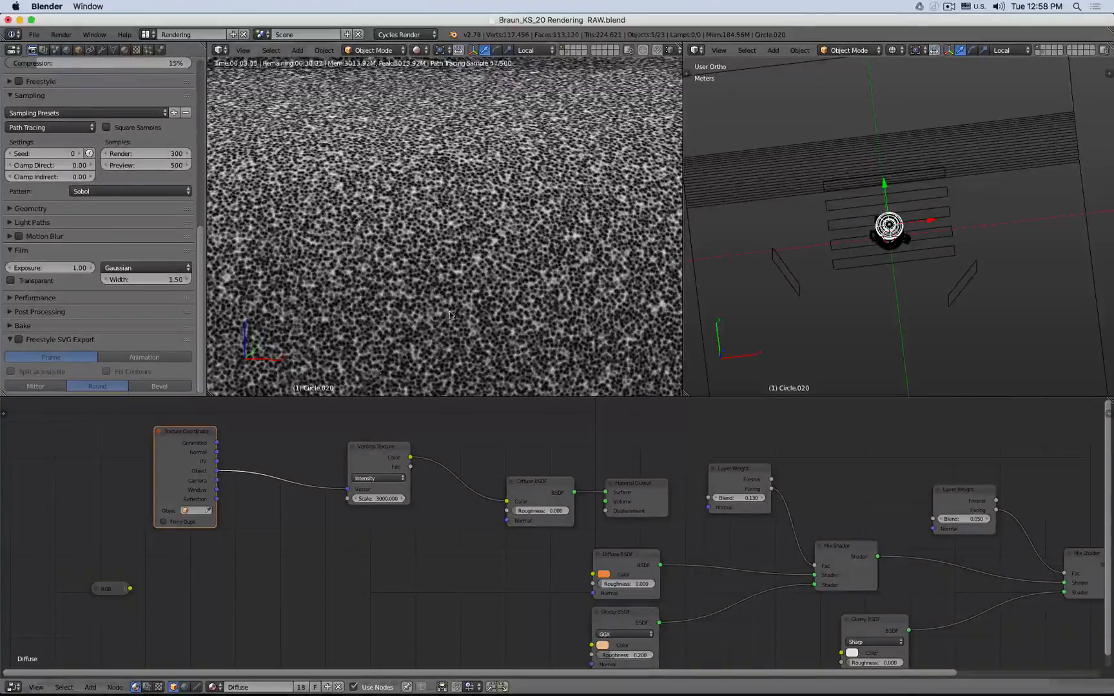
# - Insert a ColorRamp between the Voronoi Texture and the Diffuse BSDF, moving its black stop to about 0.276
pyautogui.scroll(3, 449, 315)
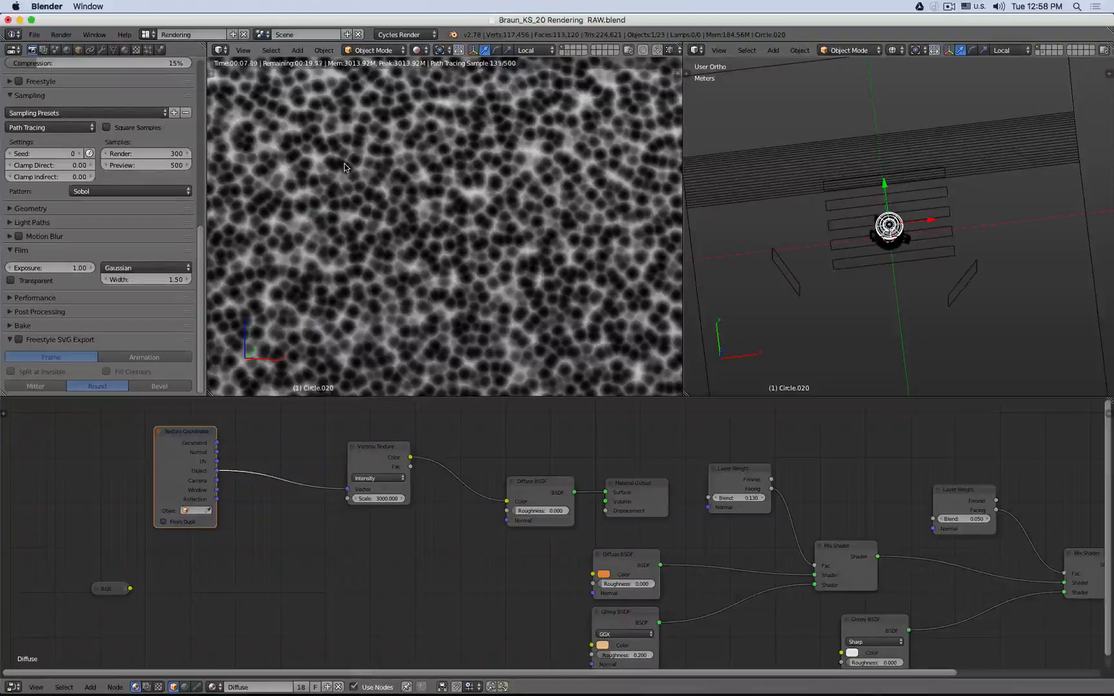
pyautogui.moveTo(375, 453); pyautogui.dragTo(312, 450)
pyautogui.hotkey('shift', 'a')
pyautogui.moveTo(359, 563)
pyautogui.moveTo(355, 635)
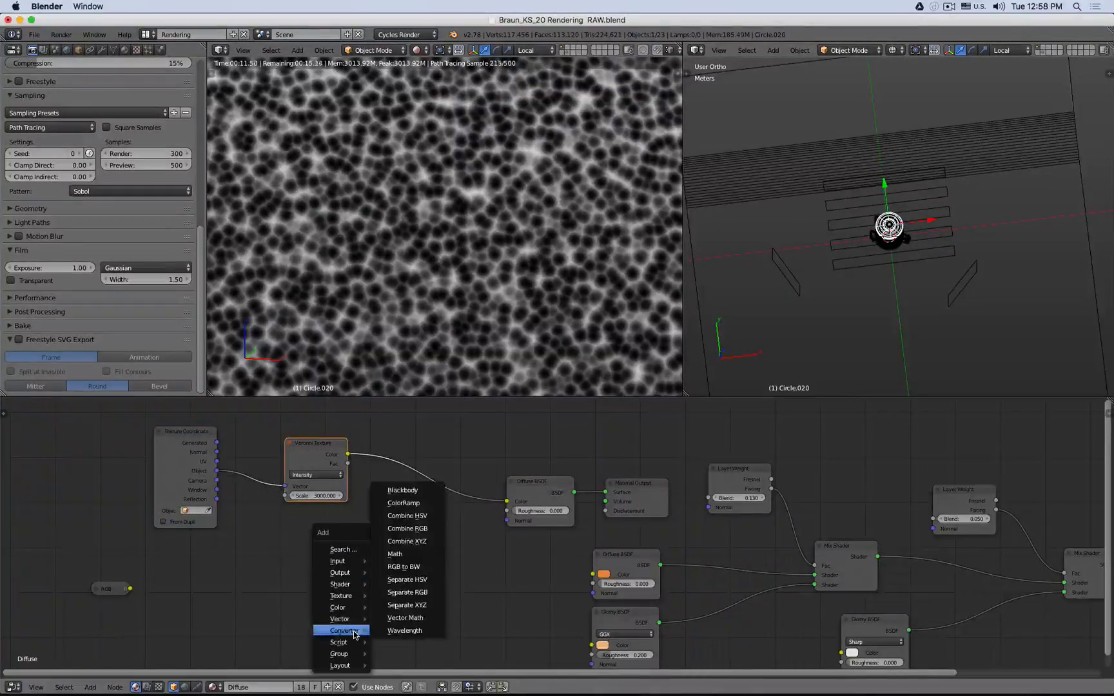
pyautogui.click(403, 503)
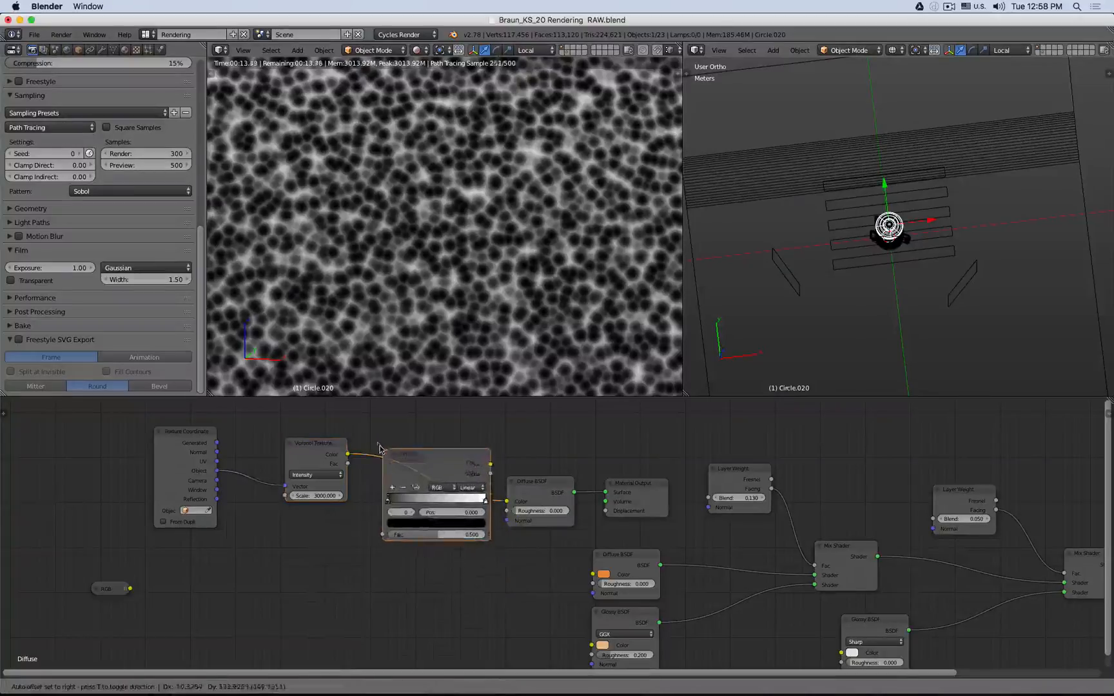
pyautogui.click(422, 497)
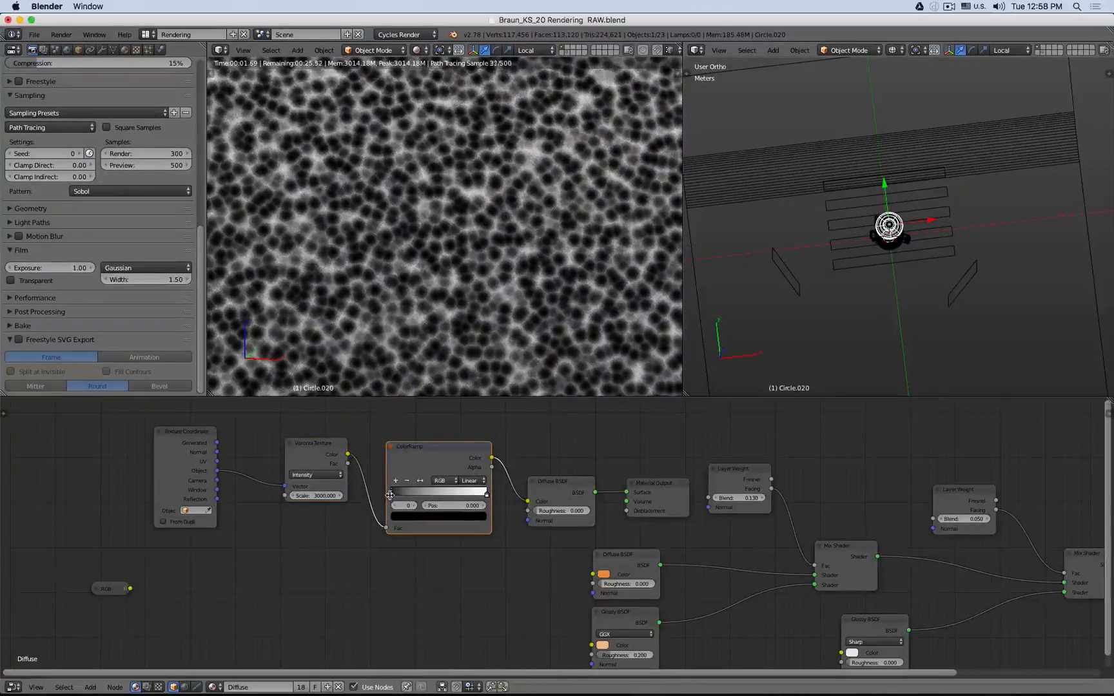
pyautogui.moveTo(391, 496); pyautogui.dragTo(417, 495)
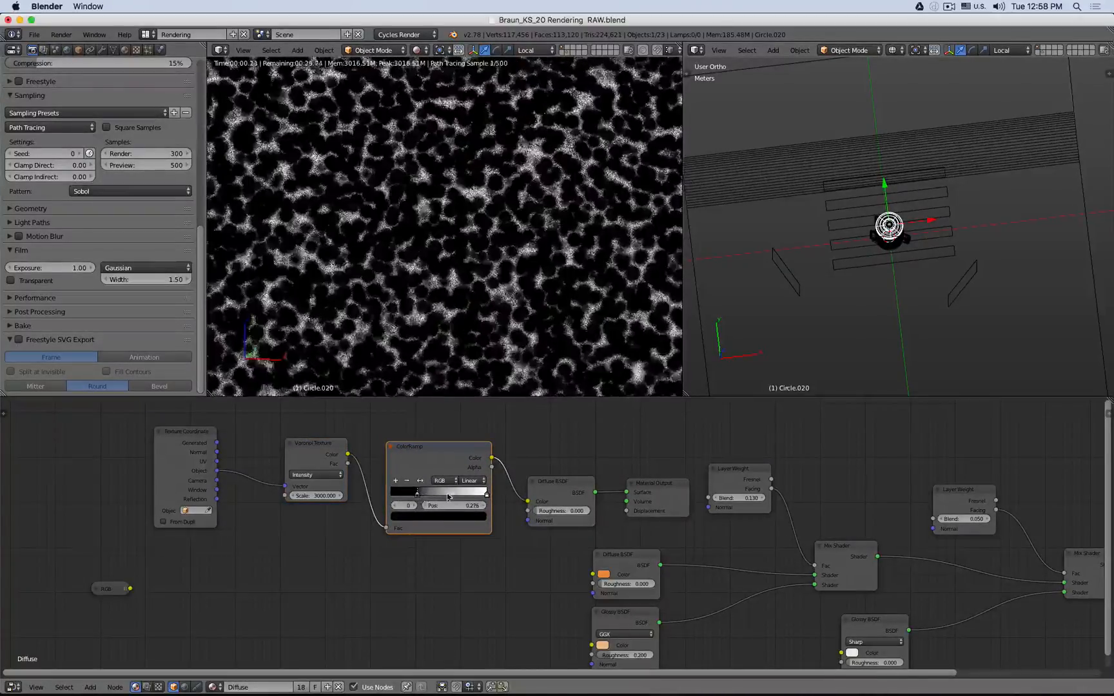
# - Rearrange the ColorRamp stops, placing the white stop at 0 and the black stop at about 0.126
pyautogui.moveTo(484, 495)
pyautogui.mouseDown()
pyautogui.moveTo(404, 496)
pyautogui.moveTo(491, 496)
pyautogui.mouseUp()
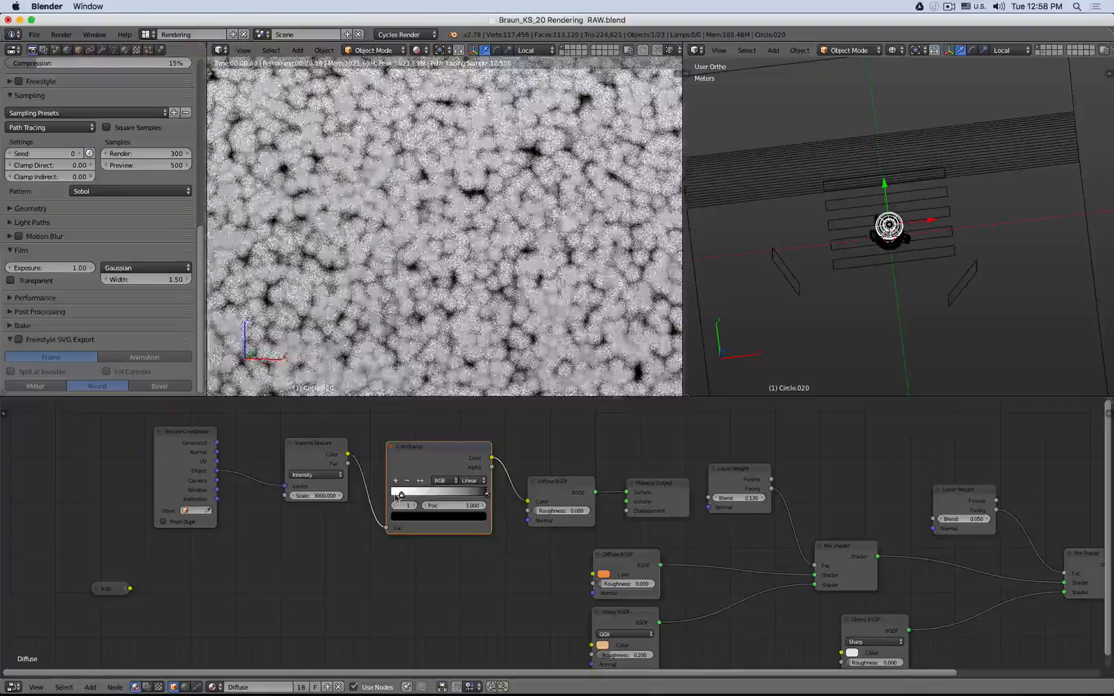
pyautogui.click(402, 497)
pyautogui.moveTo(402, 497); pyautogui.dragTo(398, 497)
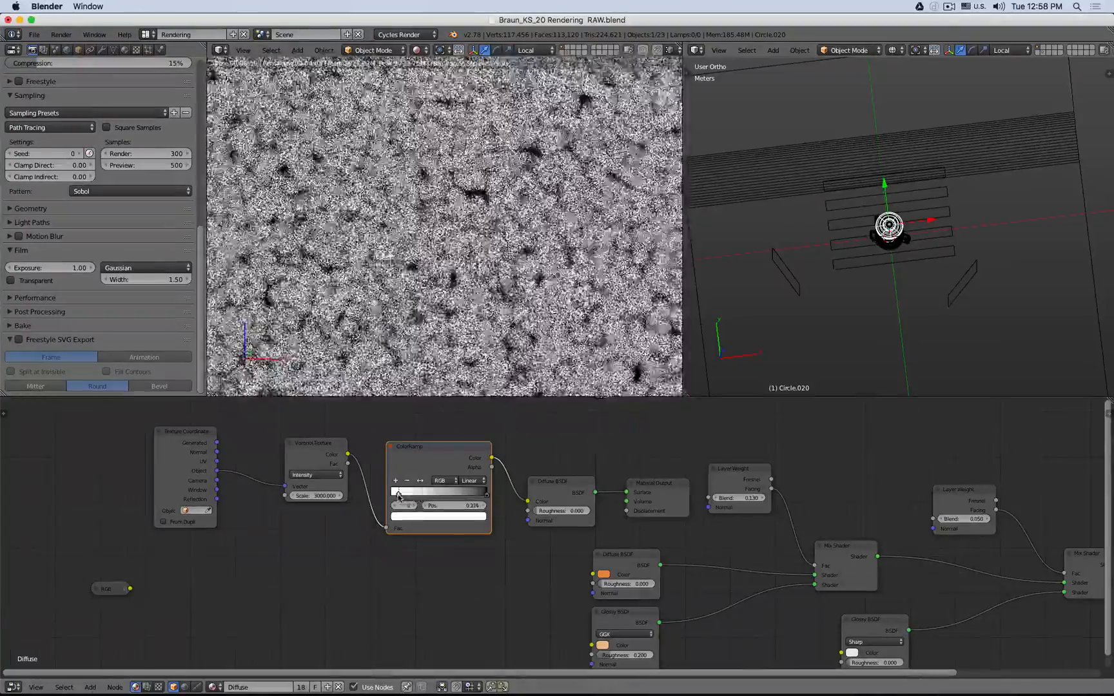
pyautogui.moveTo(486, 496); pyautogui.dragTo(415, 498)
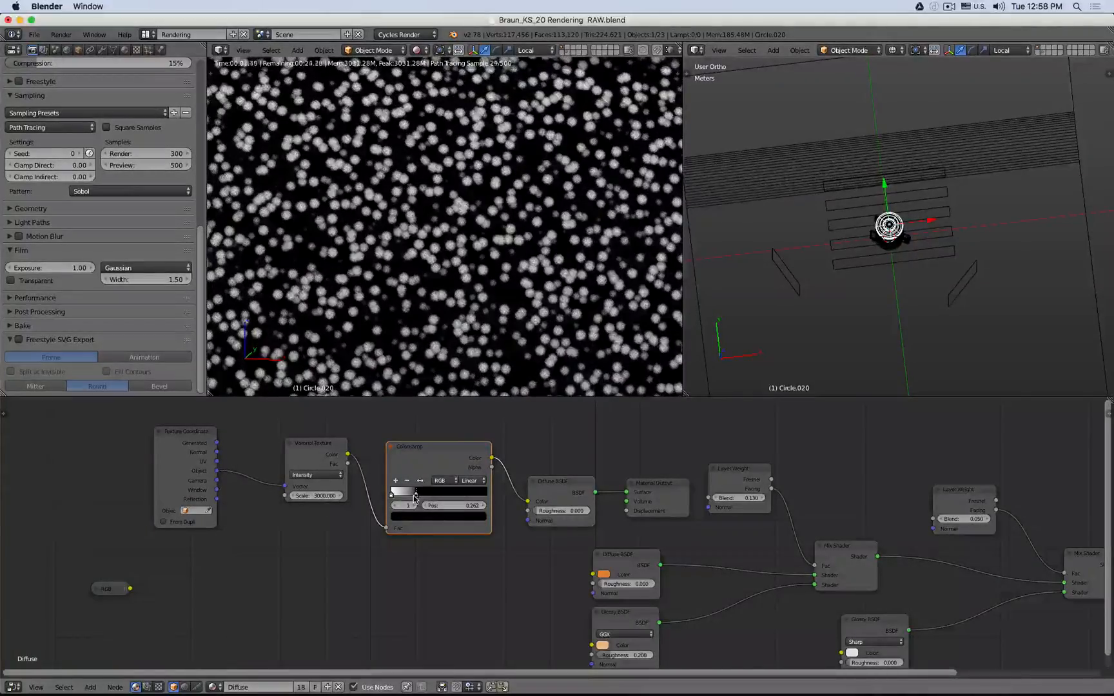
pyautogui.moveTo(413, 498); pyautogui.dragTo(405, 499)
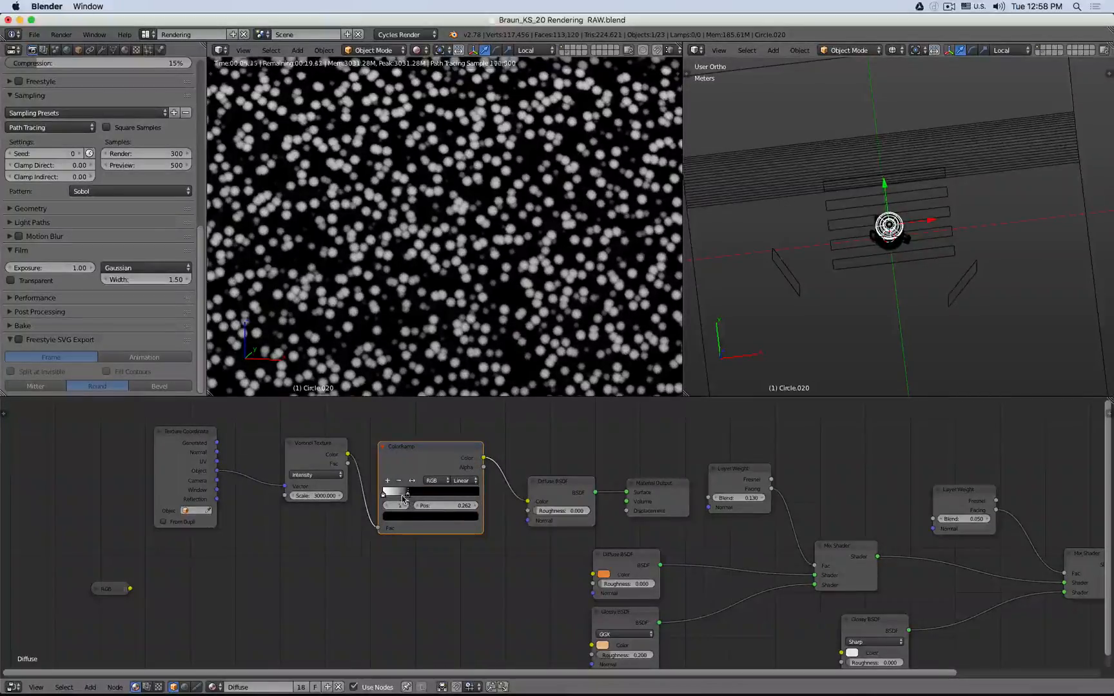
pyautogui.moveTo(407, 498); pyautogui.dragTo(381, 500)
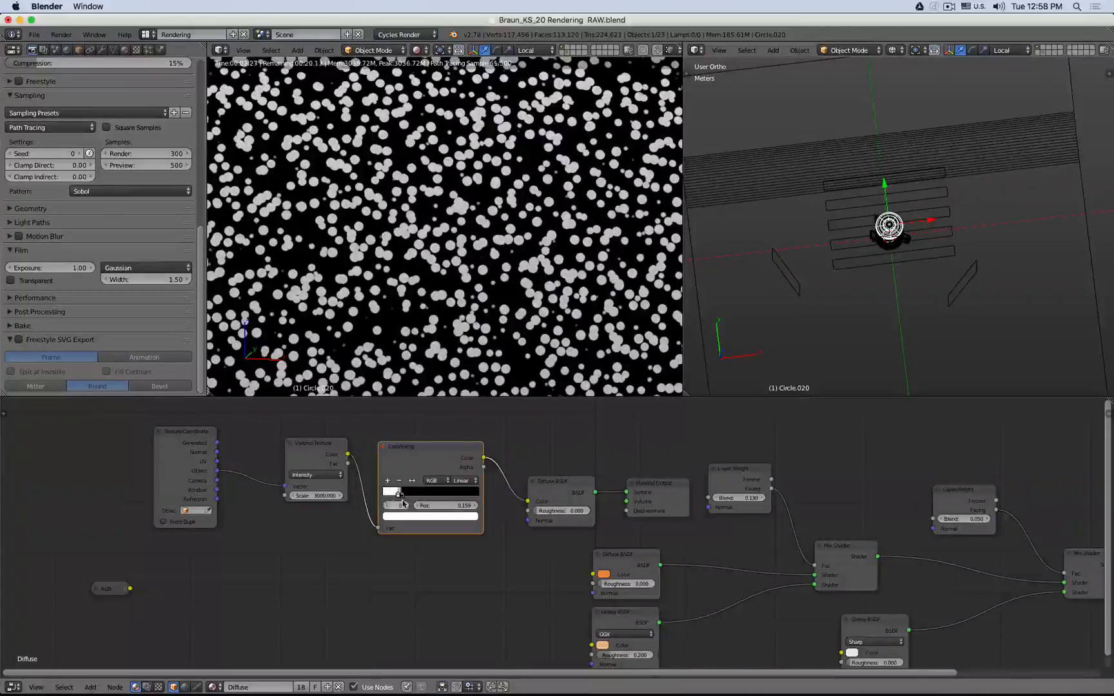
pyautogui.scroll(-1, 403, 503)
pyautogui.scroll(5, 403, 502)
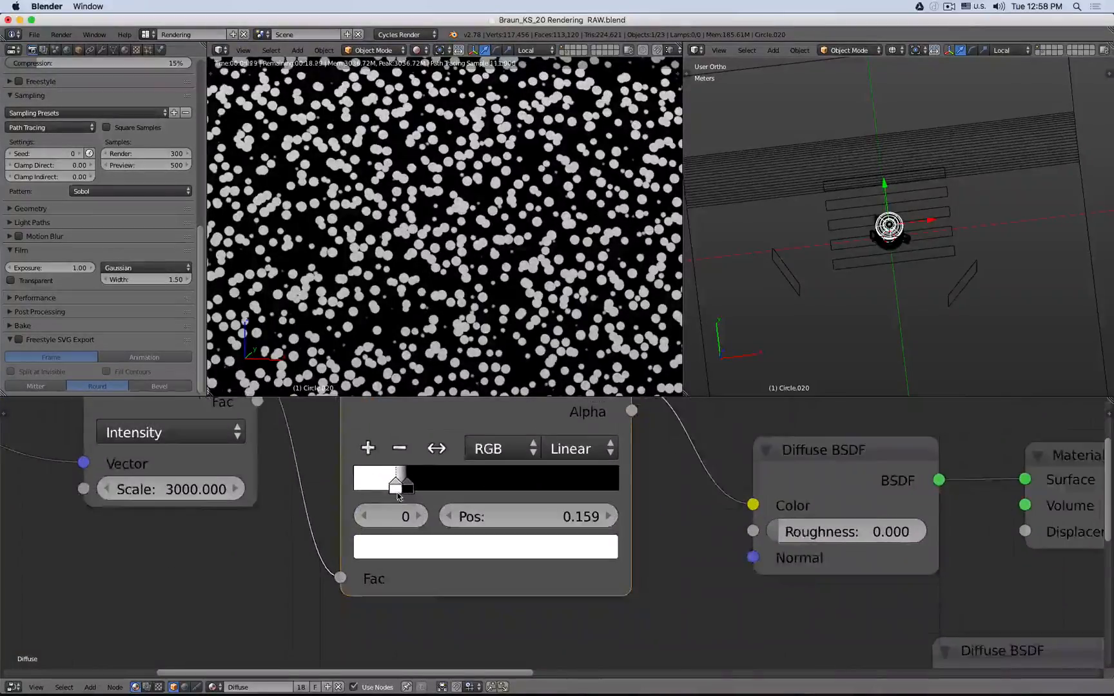
pyautogui.moveTo(397, 493); pyautogui.dragTo(352, 488)
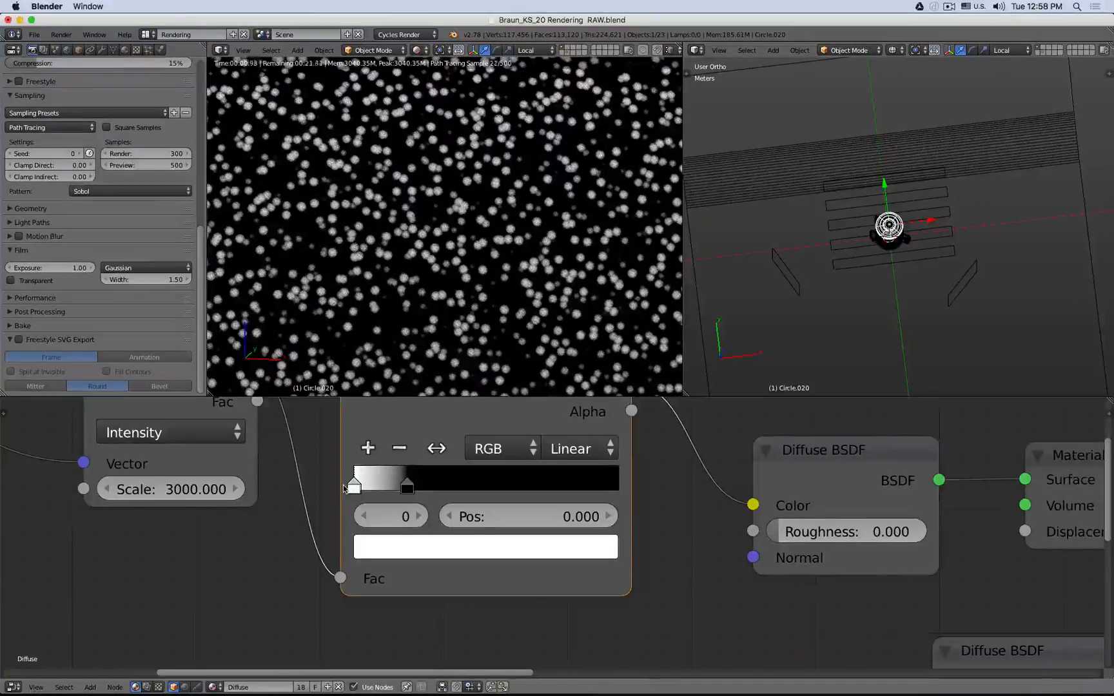
pyautogui.moveTo(352, 488); pyautogui.dragTo(405, 490)
# - Set the Voronoi Texture's Scale to 4000
pyautogui.click(159, 488)
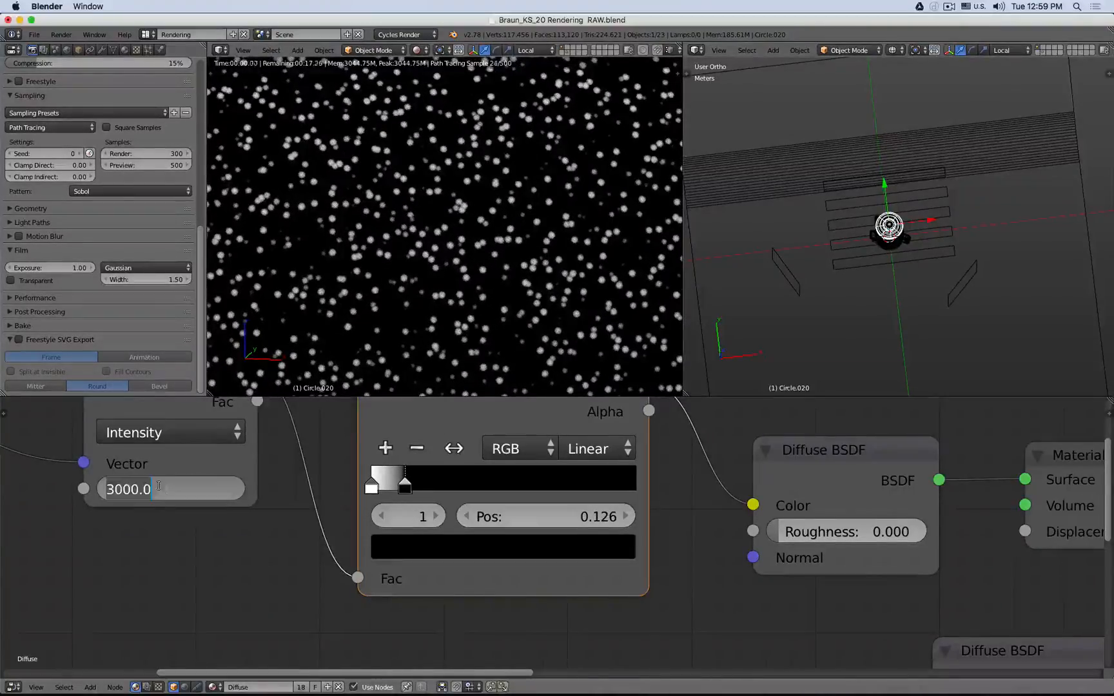
pyautogui.press('Home')
pyautogui.write('4')
pyautogui.press('Return')
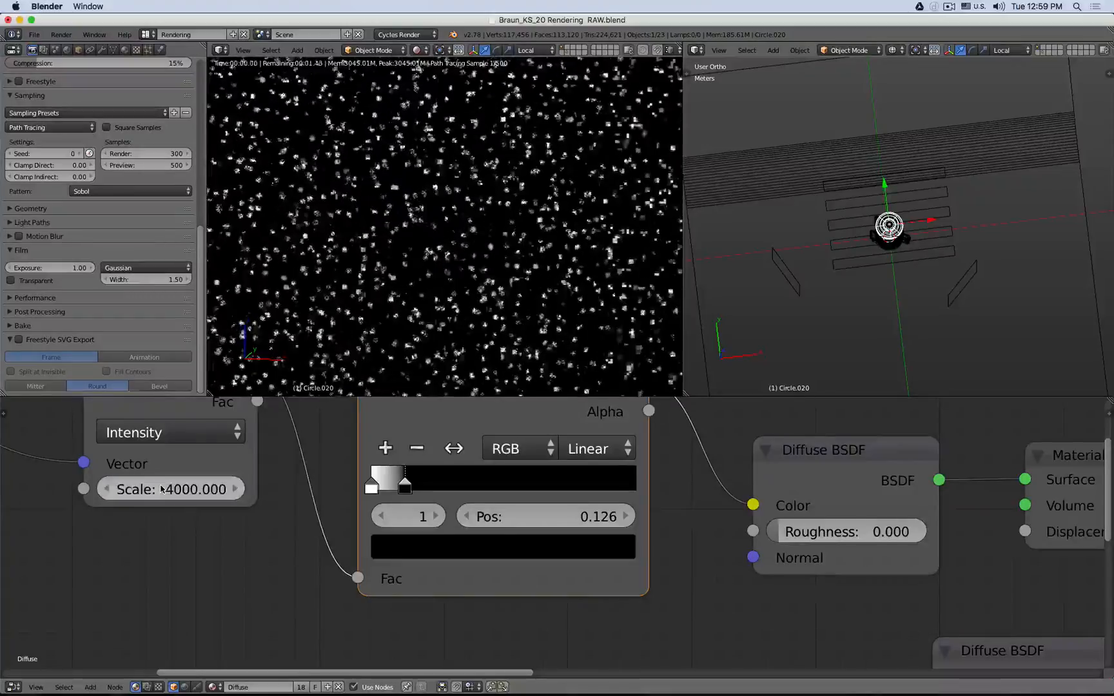
# - Set the Voronoi Texture's Scale to 5000
pyautogui.click(159, 488)
pyautogui.press('Home')
pyautogui.hotkey('shift', 'Right')
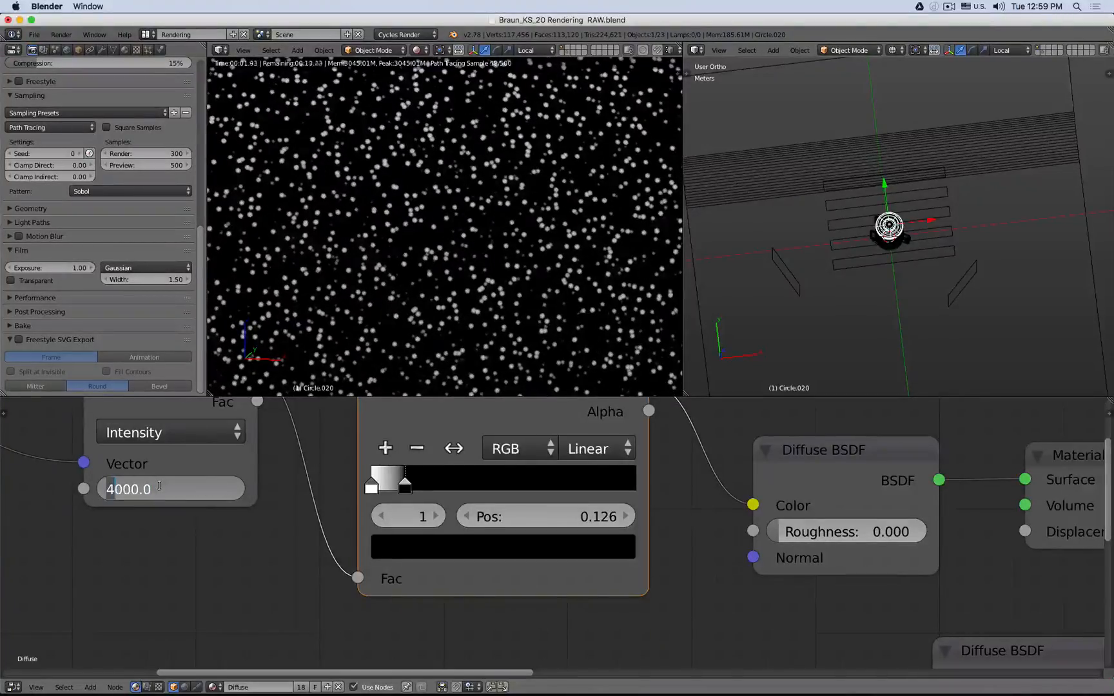
pyautogui.write('5')
pyautogui.press('Return')
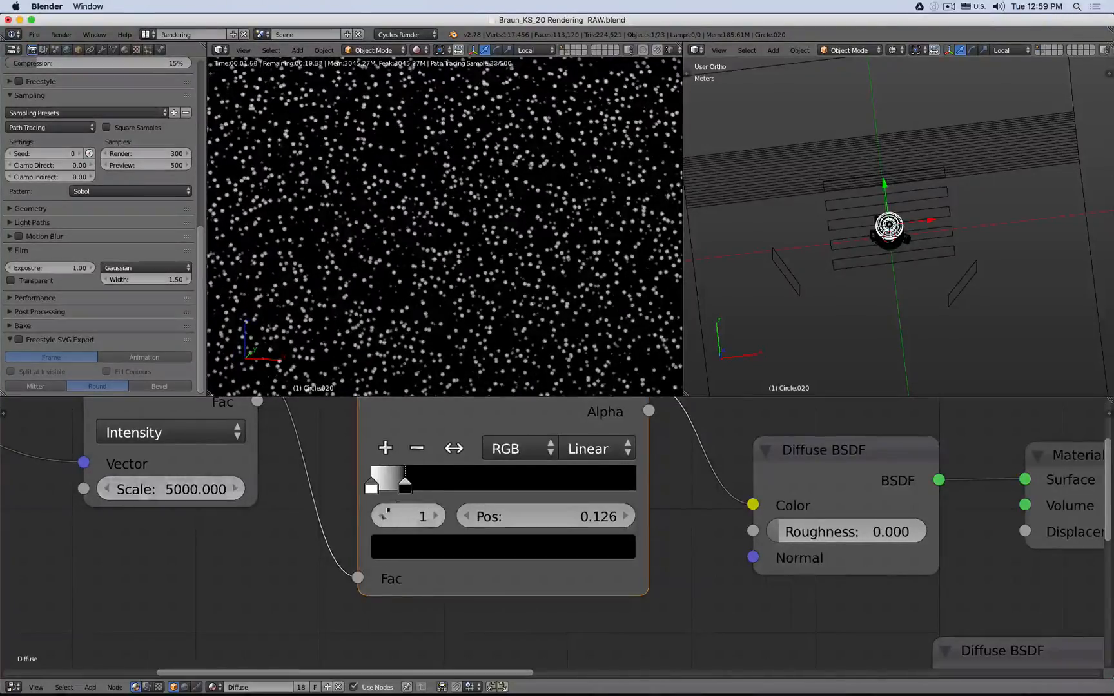
# - Move the ColorRamp's black stop to about 0.159
pyautogui.moveTo(410, 489); pyautogui.dragTo(418, 492)
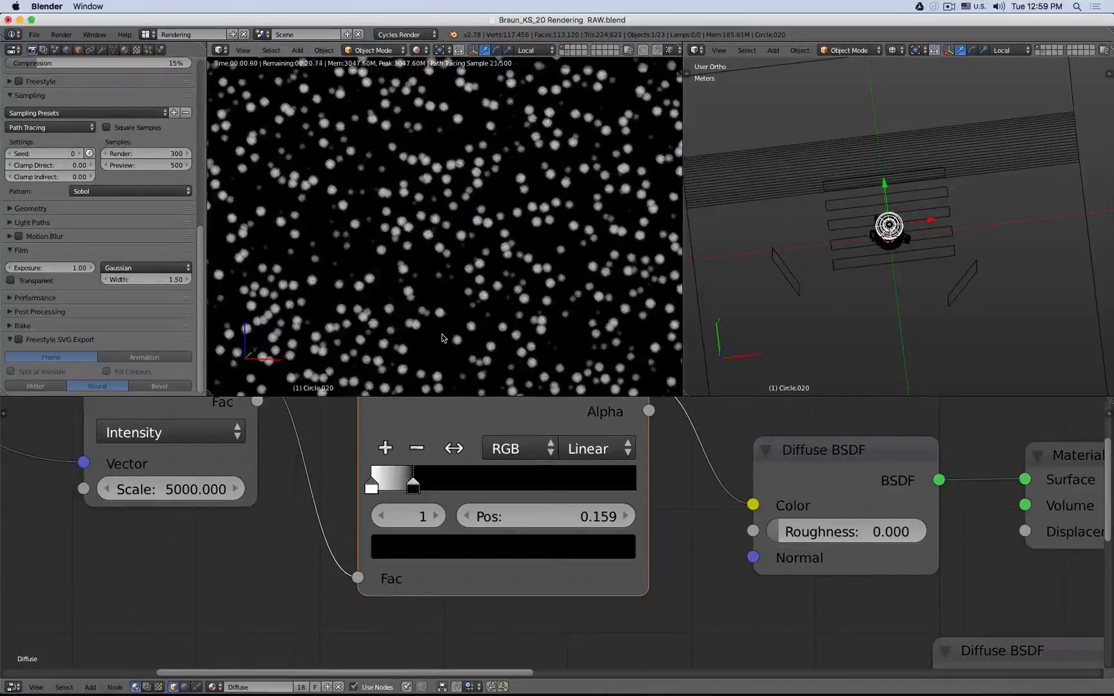
pyautogui.scroll(5, 441, 332)
pyautogui.scroll(-10, 443, 318)
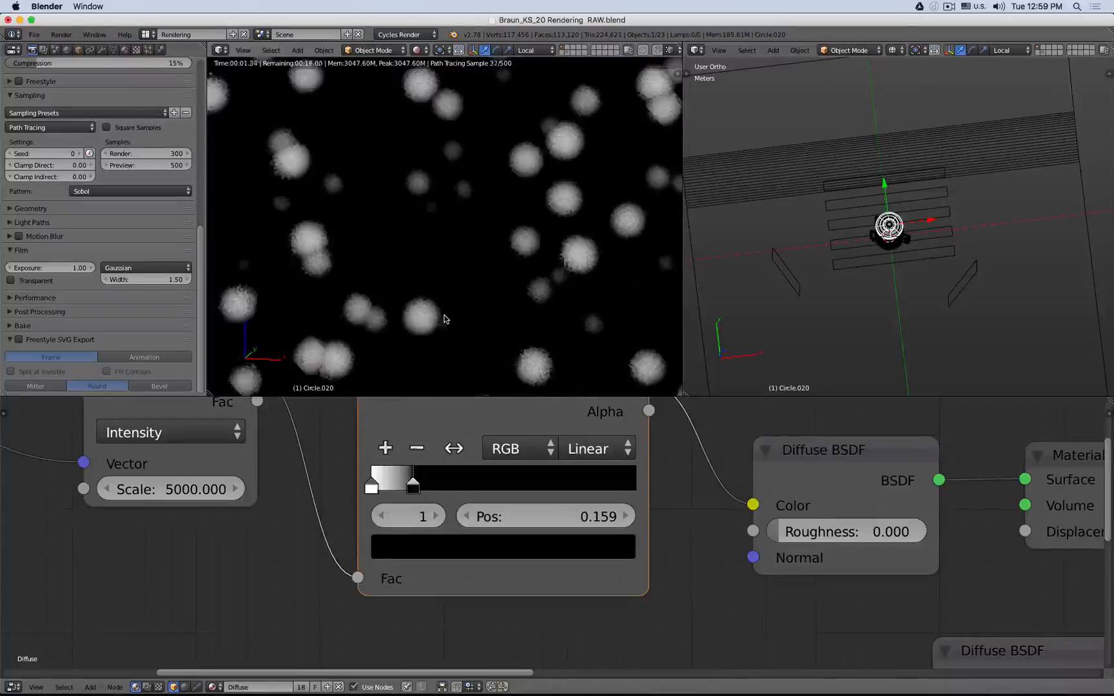
pyautogui.scroll(-5, 451, 320)
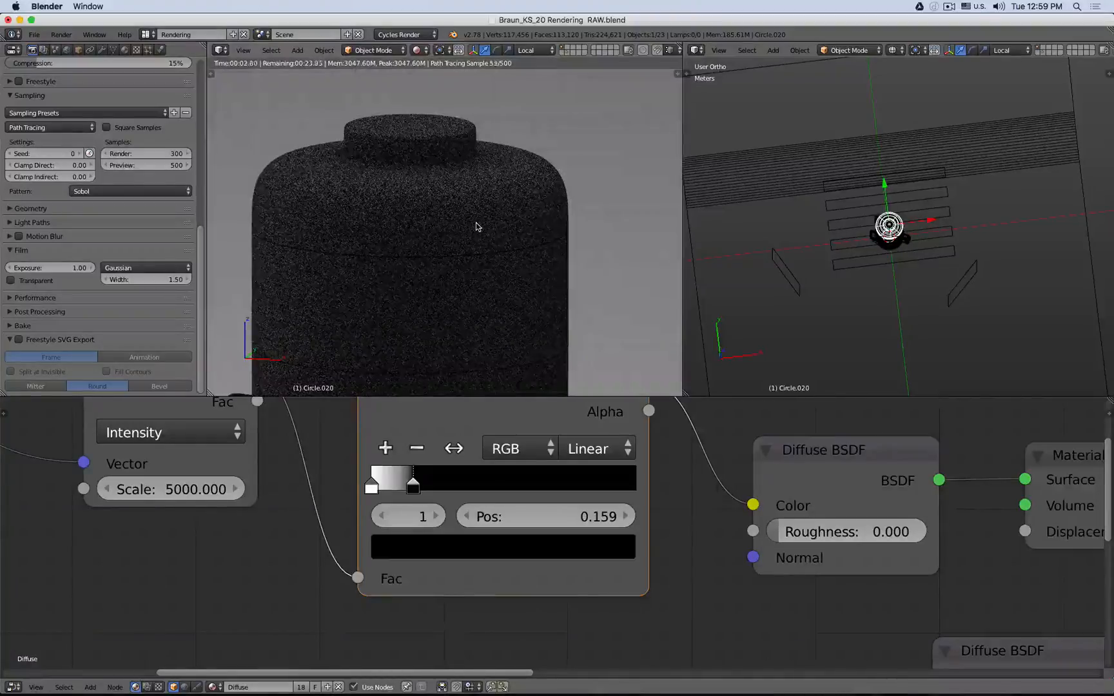
pyautogui.scroll(-6, 532, 457)
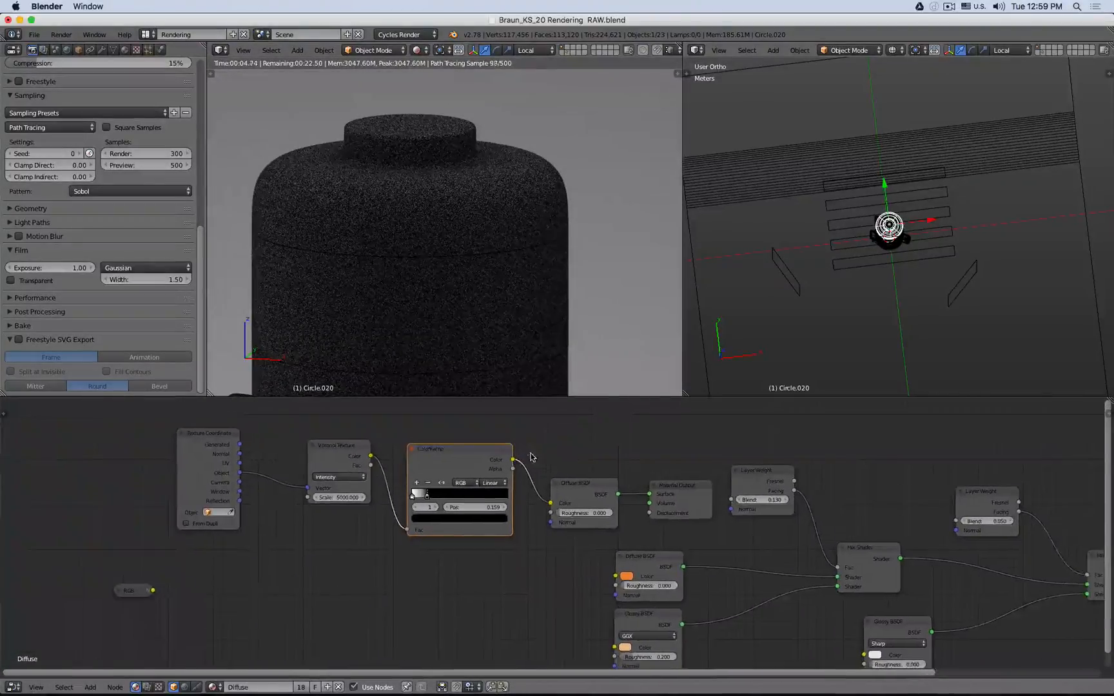
# - Move the RGB node down and shift the Texture Coordinate, Voronoi Texture and ColorRamp nodes leftward
pyautogui.click(219, 455)
pyautogui.moveTo(132, 590); pyautogui.dragTo(135, 645)
pyautogui.click(204, 456)
pyautogui.keyDown('shift'); pyautogui.click(336, 452); pyautogui.keyUp('shift')
pyautogui.keyDown('shift'); pyautogui.click(435, 458); pyautogui.keyUp('shift')
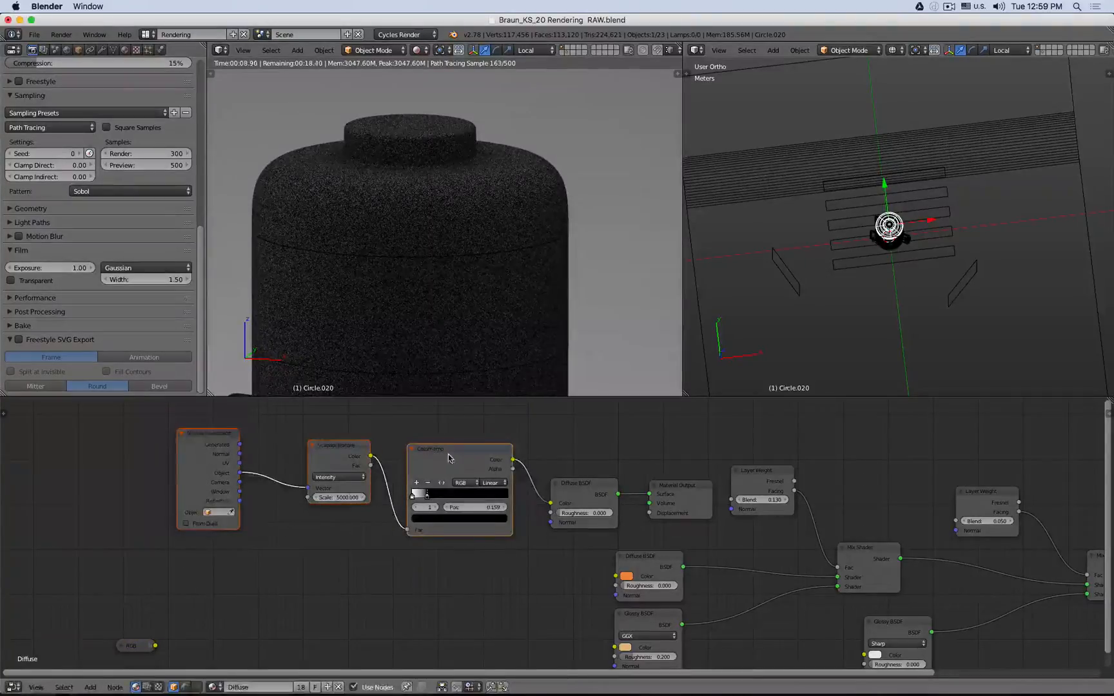
pyautogui.moveTo(448, 453); pyautogui.dragTo(283, 460)
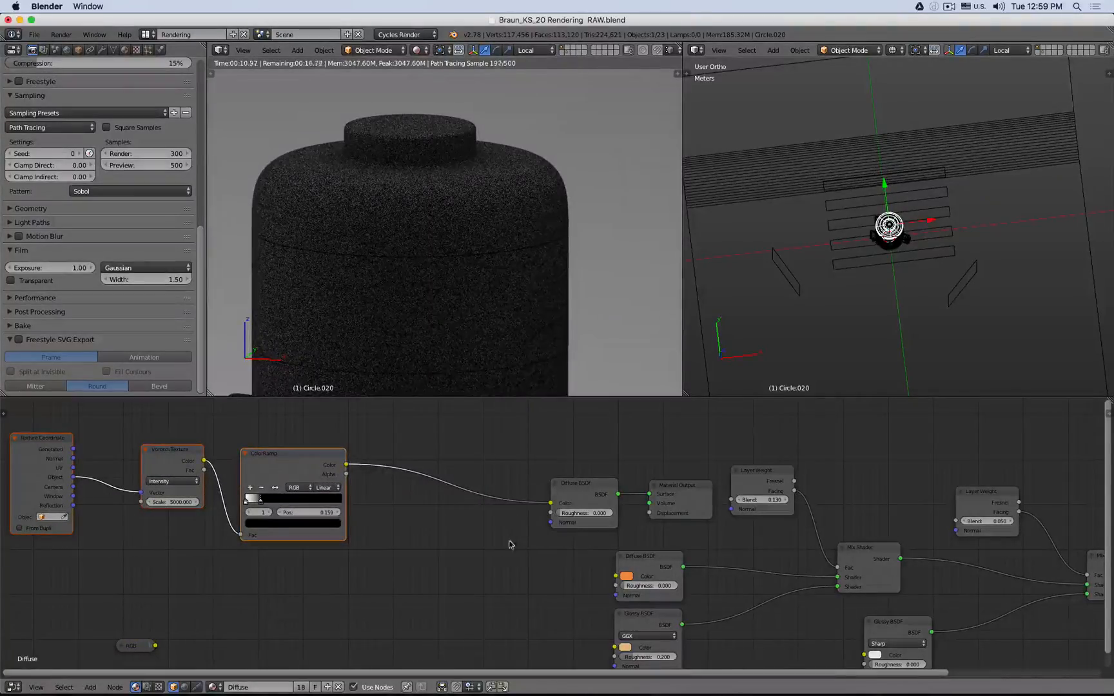
# - Move the temporary Diffuse BSDF, Material Output and Layer Weight nodes upward out of the way
pyautogui.moveTo(542, 559); pyautogui.dragTo(499, 538, button='middle')
pyautogui.click(512, 477)
pyautogui.keyDown('shift'); pyautogui.click(578, 477); pyautogui.keyUp('shift')
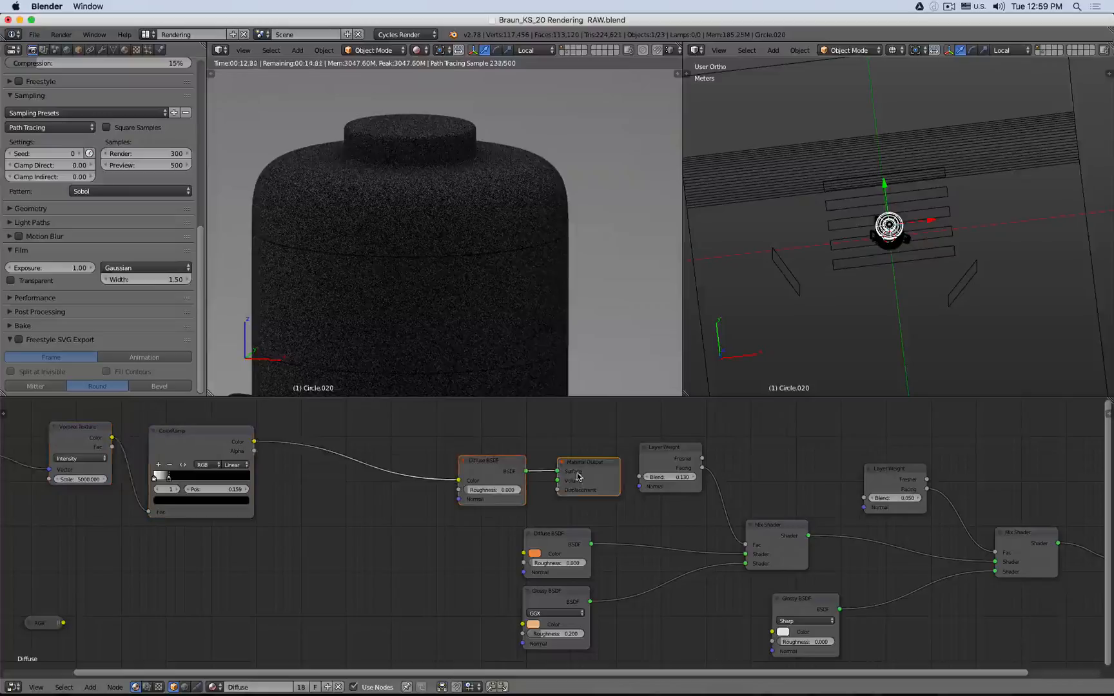
pyautogui.press('g')
pyautogui.click(394, 541)
pyautogui.moveTo(663, 469); pyautogui.dragTo(654, 435)
# - Connect the ColorRamp's Color output to the first Mix Shader's Fac and make the main Material Output active
pyautogui.moveTo(254, 442); pyautogui.dragTo(749, 549)
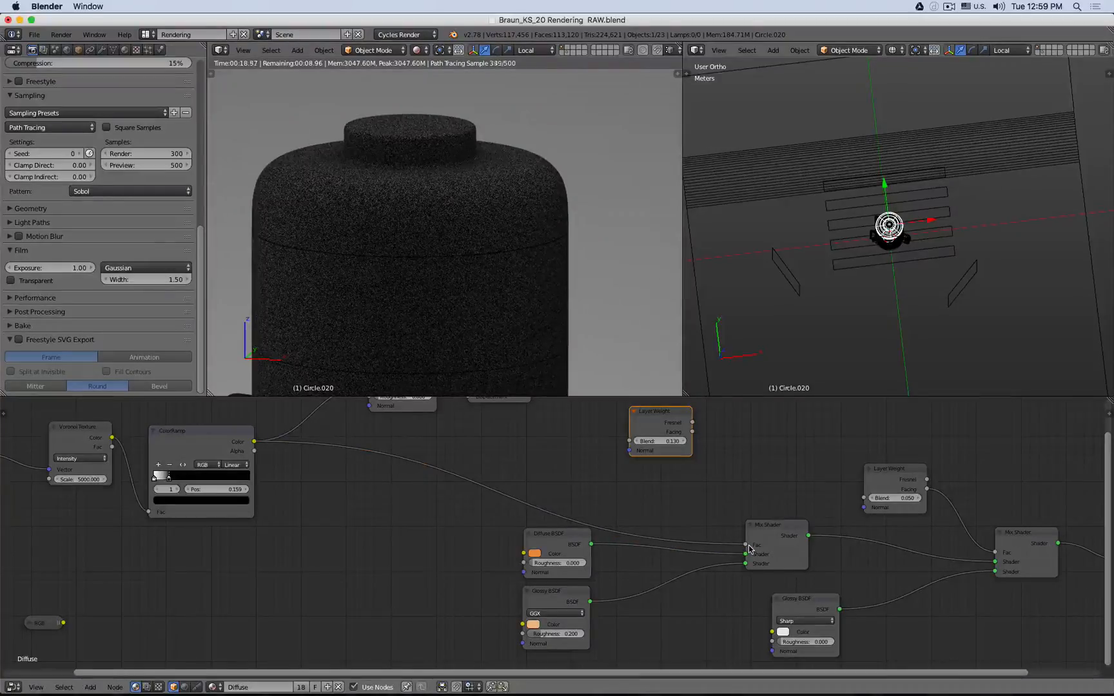
pyautogui.moveTo(835, 570); pyautogui.dragTo(705, 553, button='middle')
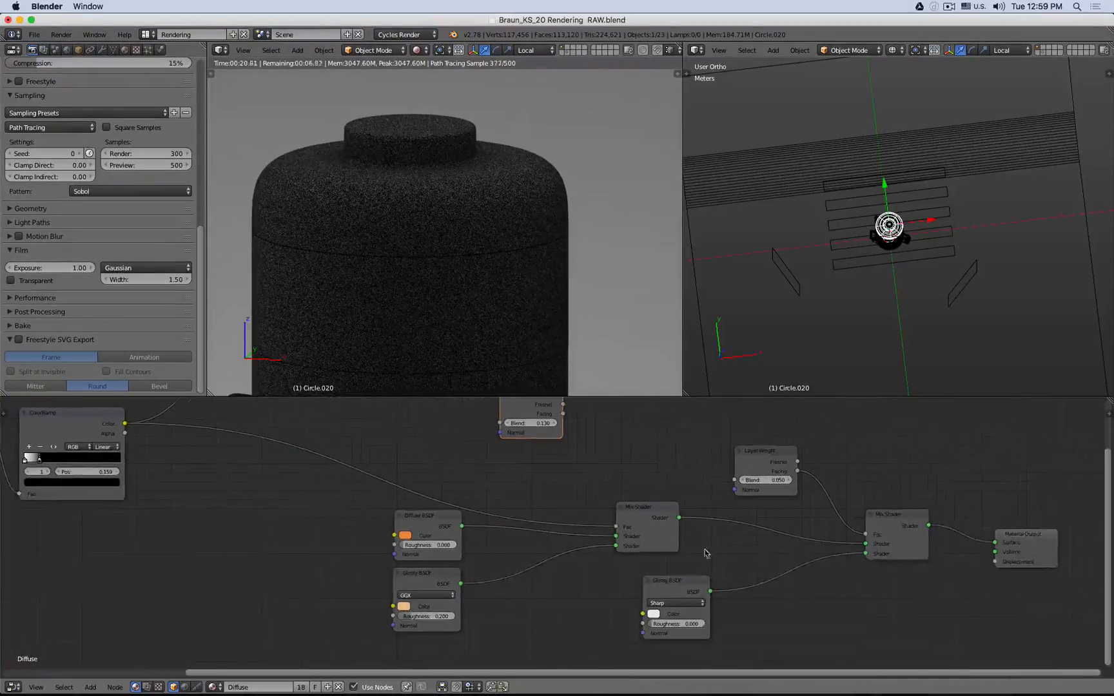
pyautogui.click(435, 527)
pyautogui.click(452, 579)
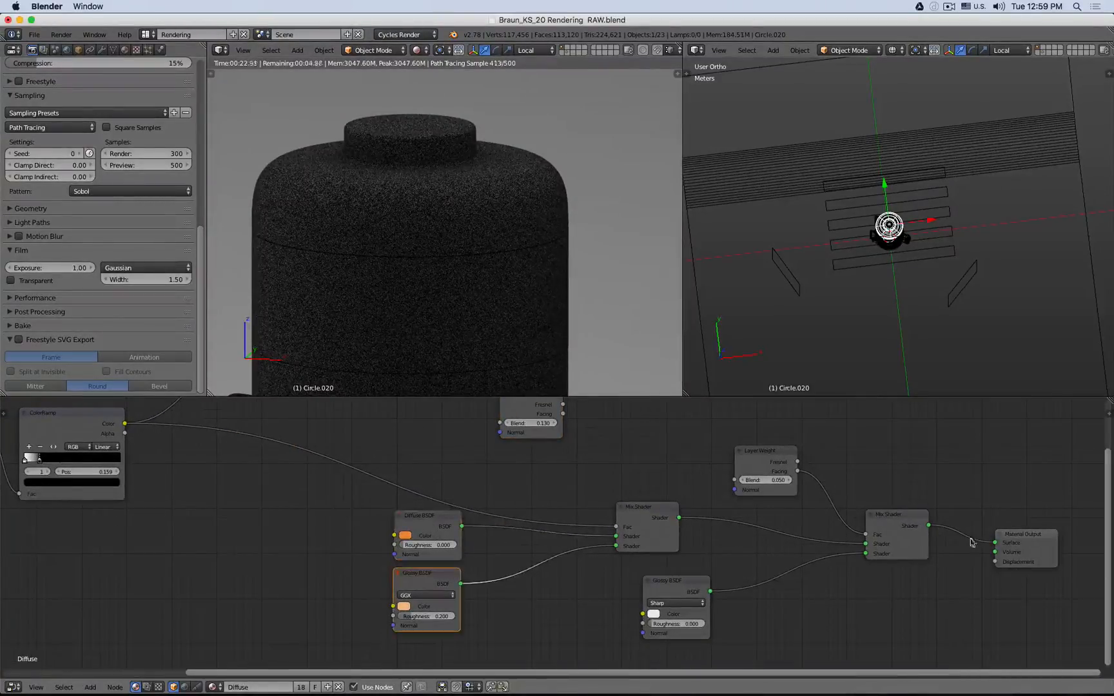
pyautogui.click(1027, 548)
# - Reconnect the orange Diffuse BSDF to the first Mix Shader's Shader input
pyautogui.scroll(-5, 368, 215)
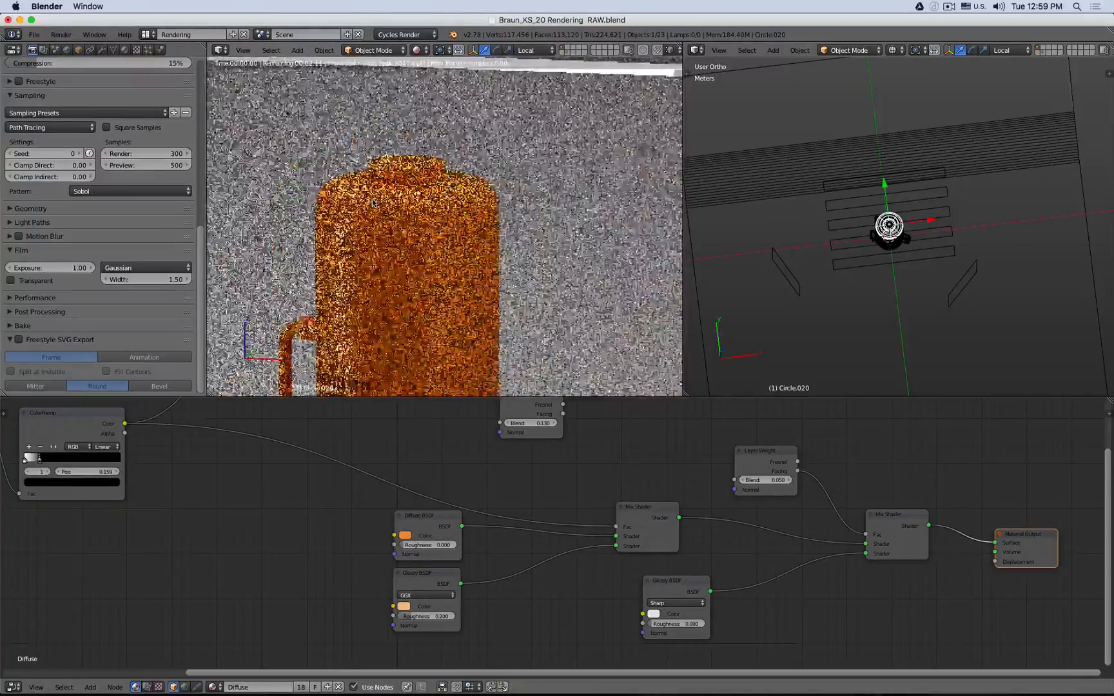
pyautogui.scroll(8, 369, 215)
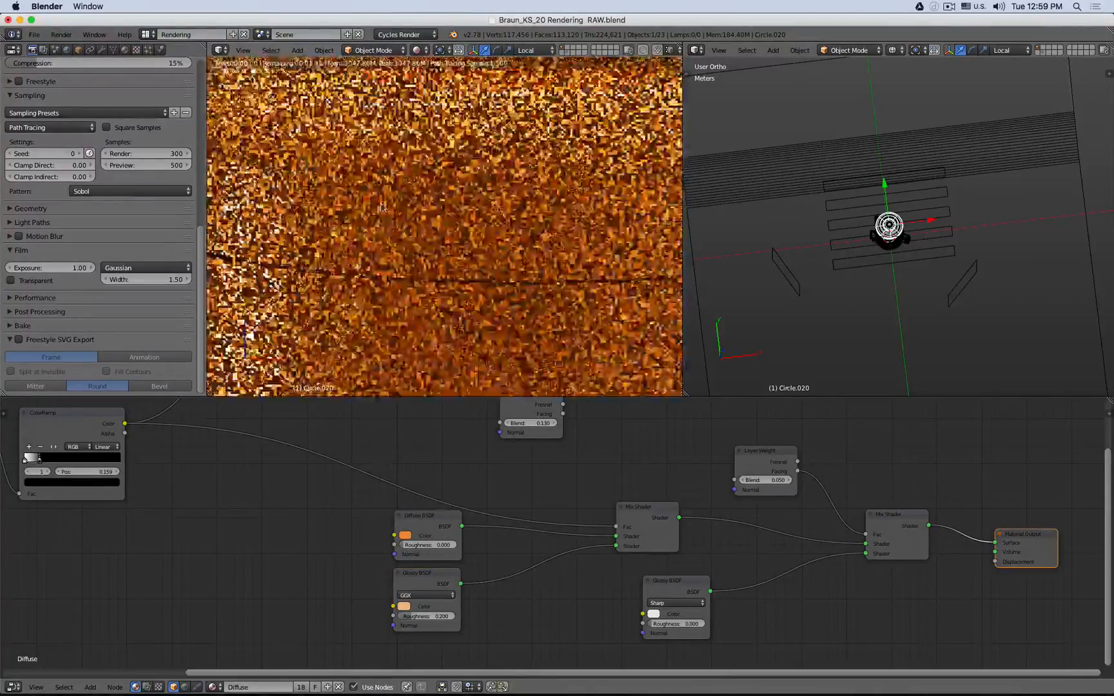
pyautogui.scroll(3, 397, 177)
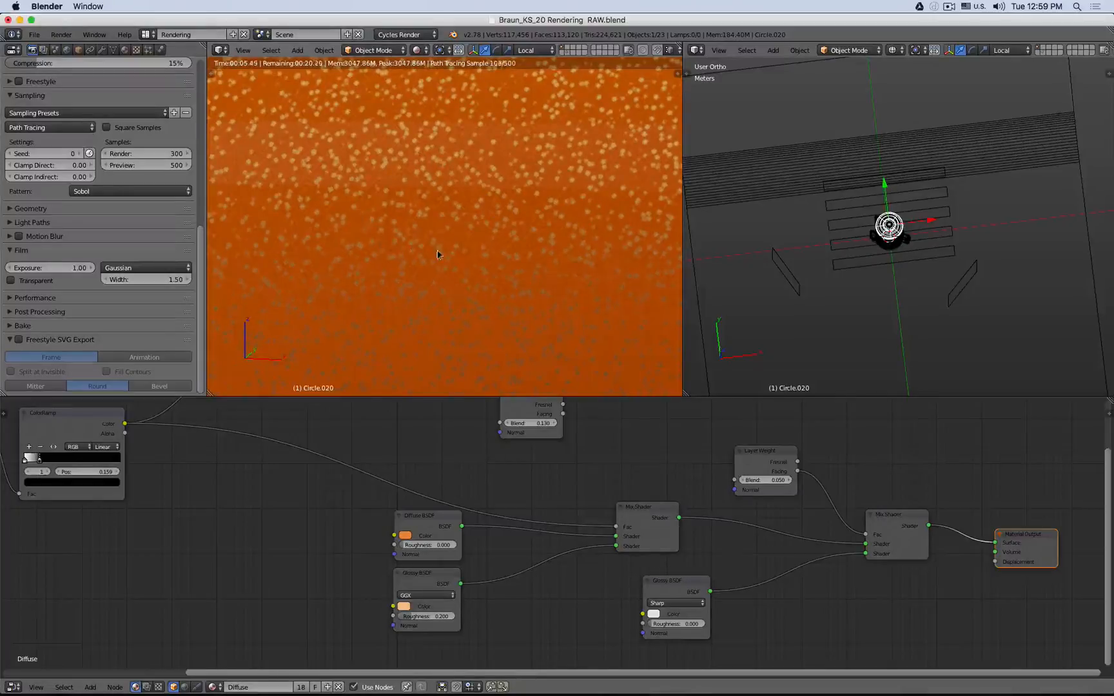
pyautogui.scroll(3, 451, 205)
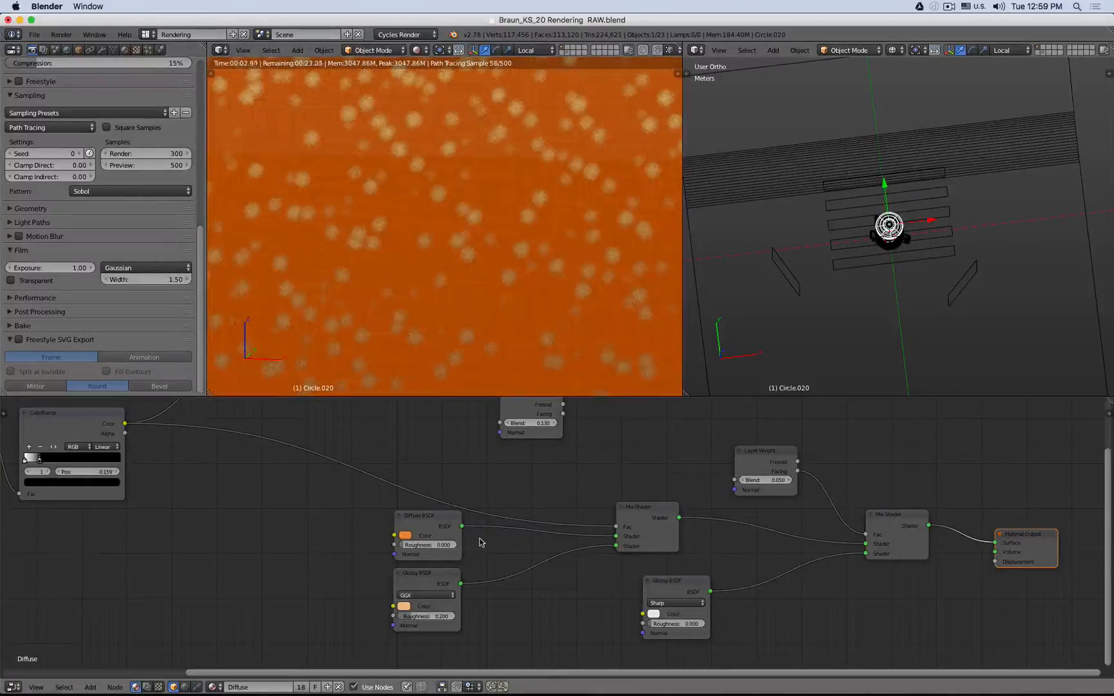
pyautogui.keyDown('ctrl'); pyautogui.moveTo(480, 516); pyautogui.dragTo(480, 516, button='right'); pyautogui.keyUp('ctrl')
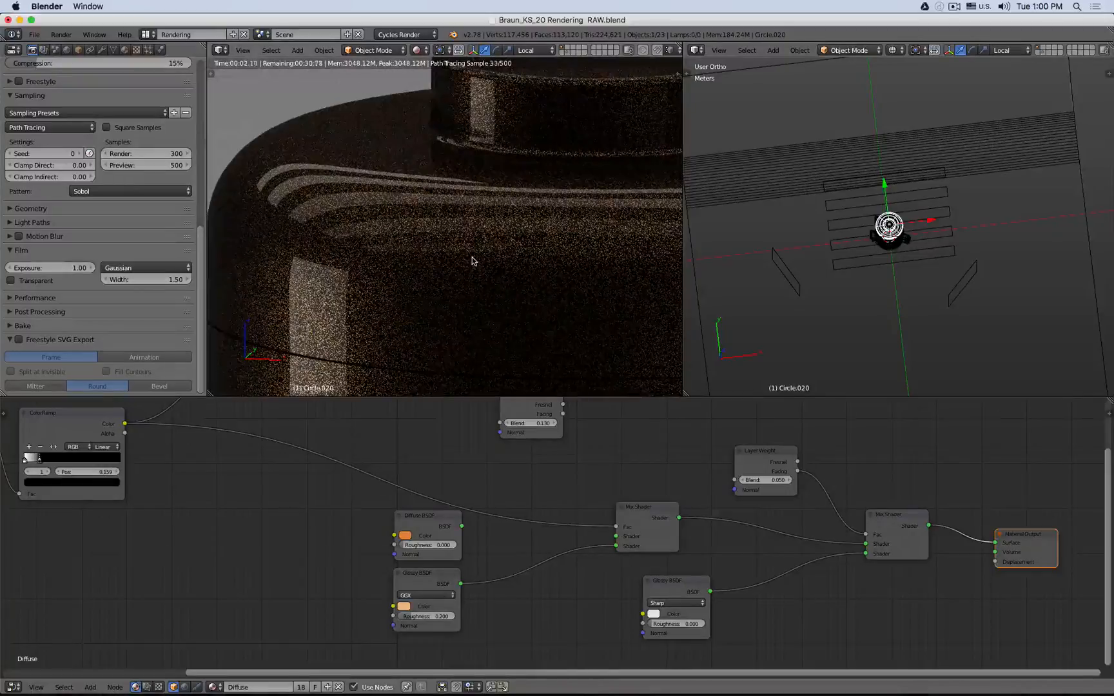
pyautogui.scroll(-2, 471, 260)
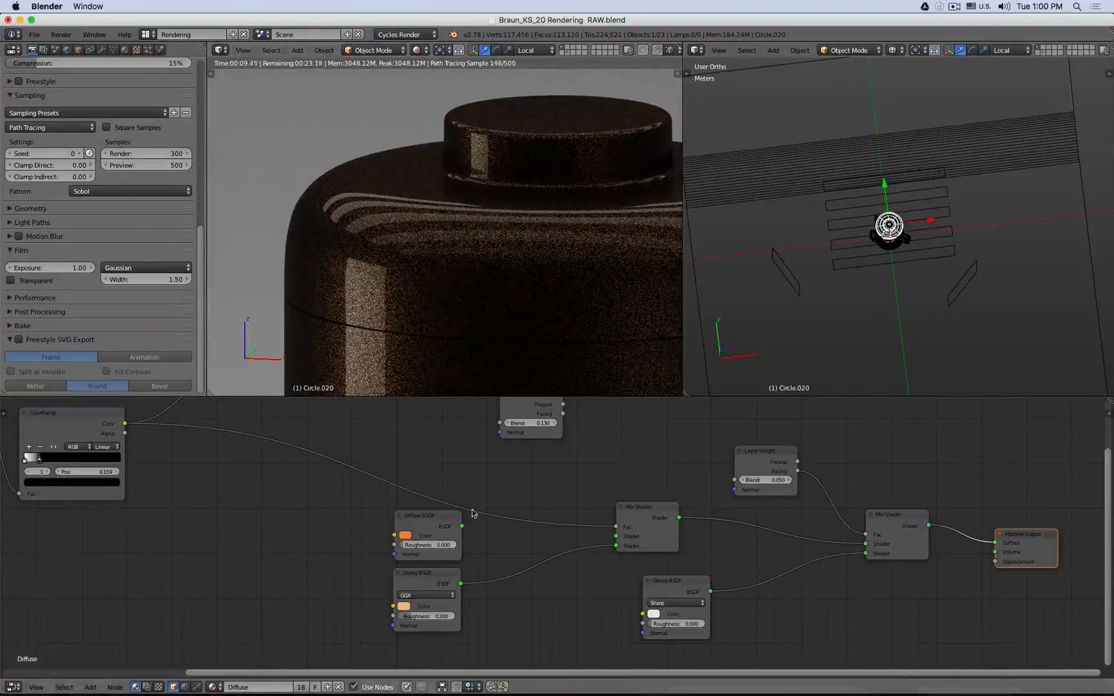
pyautogui.moveTo(461, 526); pyautogui.dragTo(617, 536)
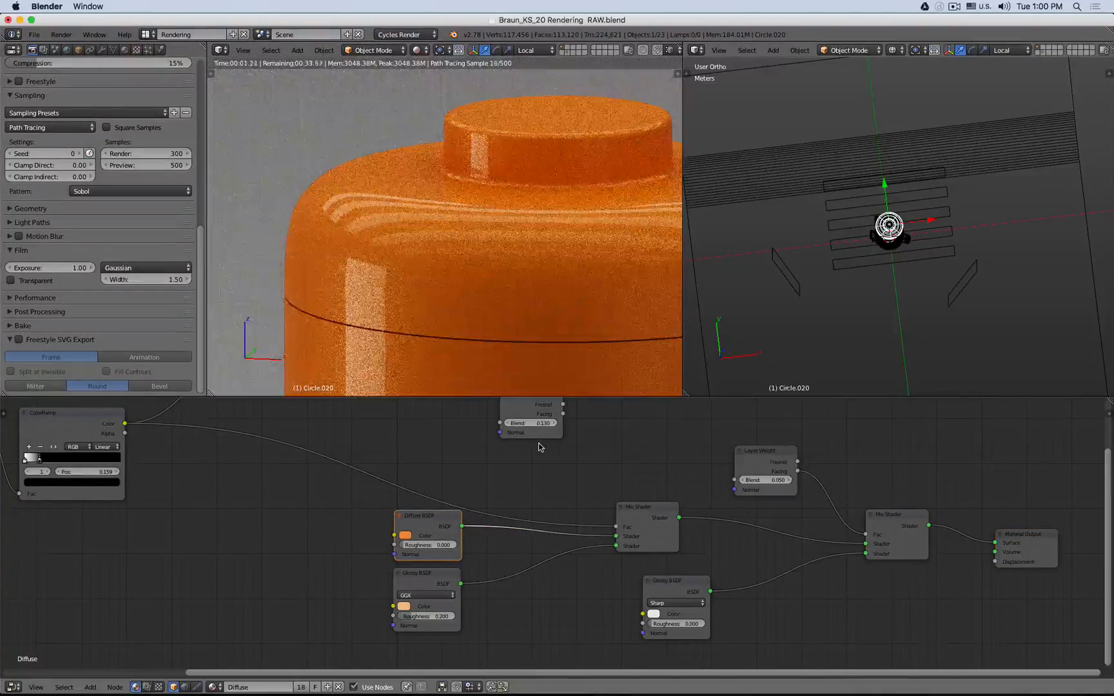
# - Try Glossy BSDF roughness values of 0 and 0.2
pyautogui.scroll(5, 359, 293)
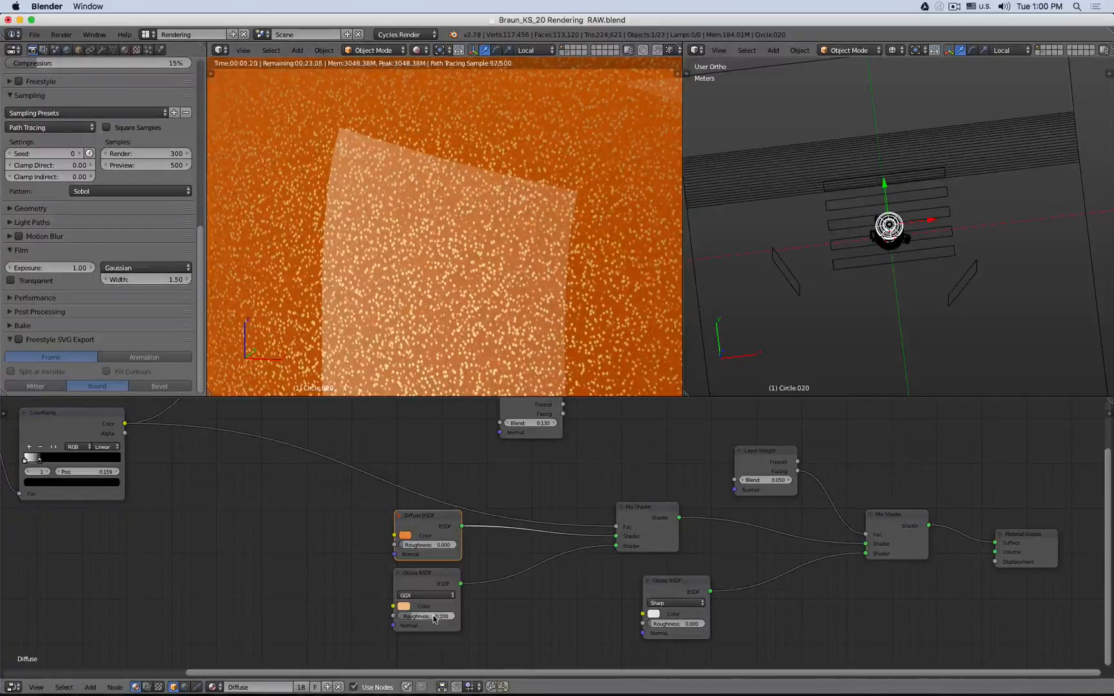
pyautogui.moveTo(429, 617); pyautogui.dragTo(387, 616)
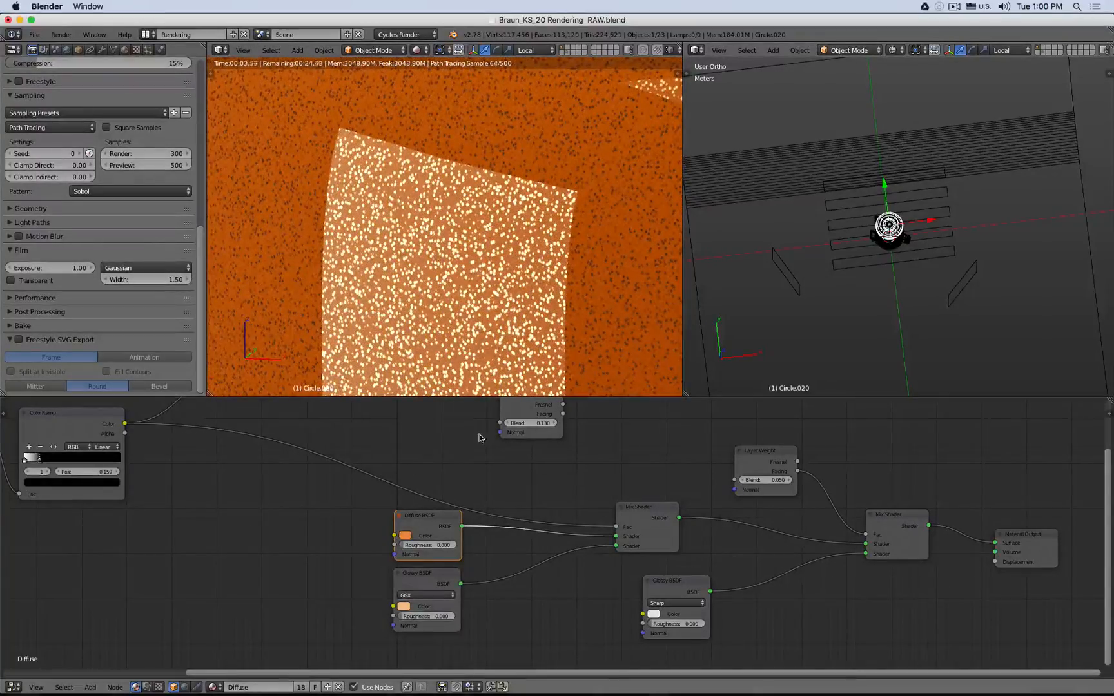
pyautogui.doubleClick(433, 616)
pyautogui.write('.2')
pyautogui.press('Return')
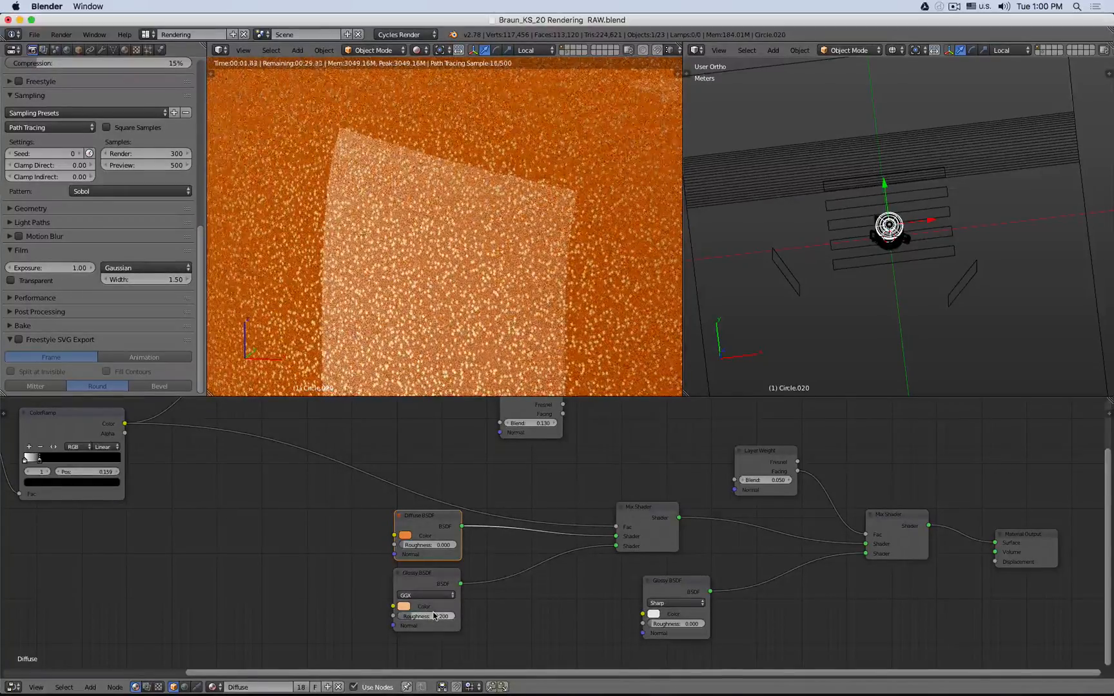
# - Set the GGX Glossy BSDF's Roughness to 0.5
pyautogui.doubleClick(433, 615)
pyautogui.press('BackSpace')
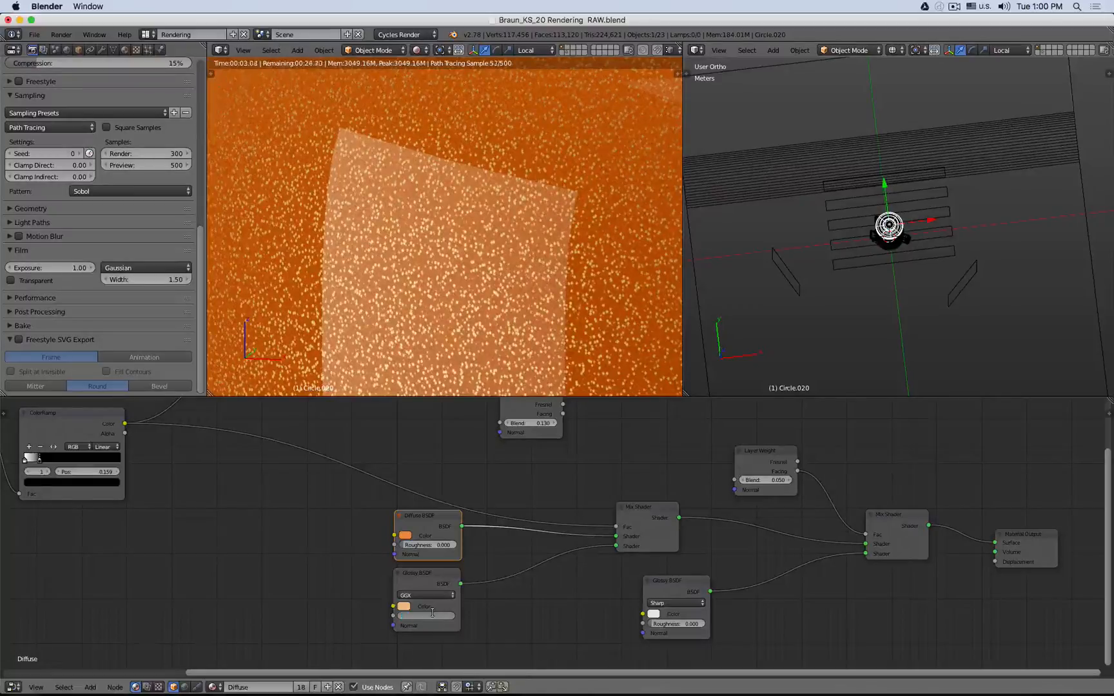
pyautogui.write('.5')
pyautogui.press('Return')
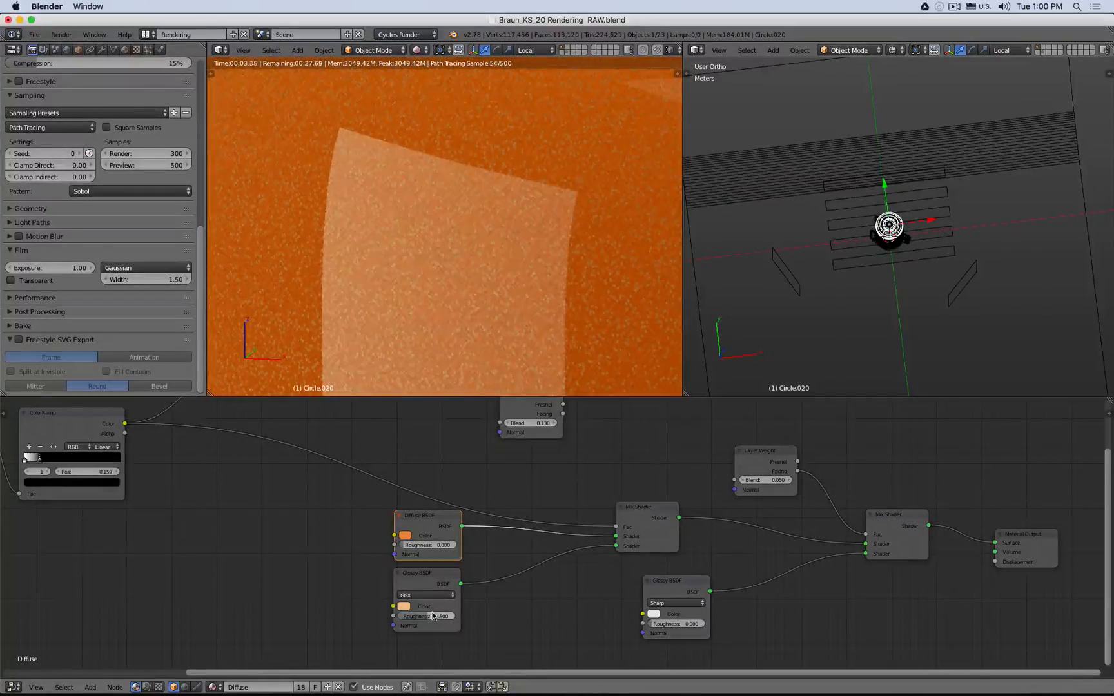
pyautogui.click(432, 616)
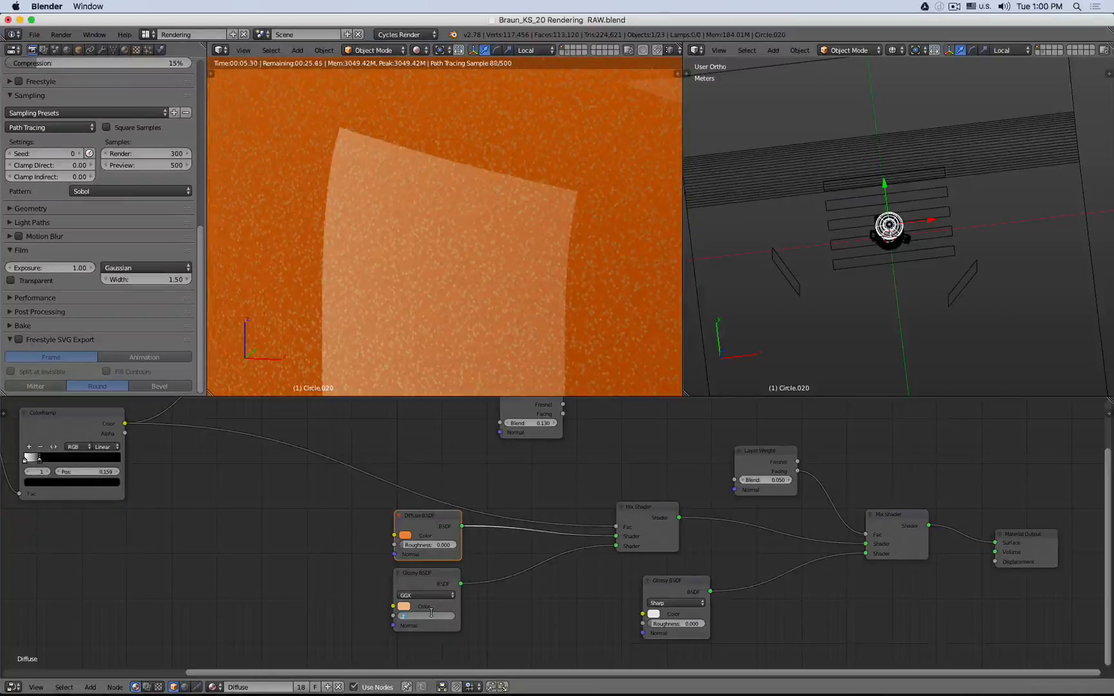
pyautogui.press('Return')
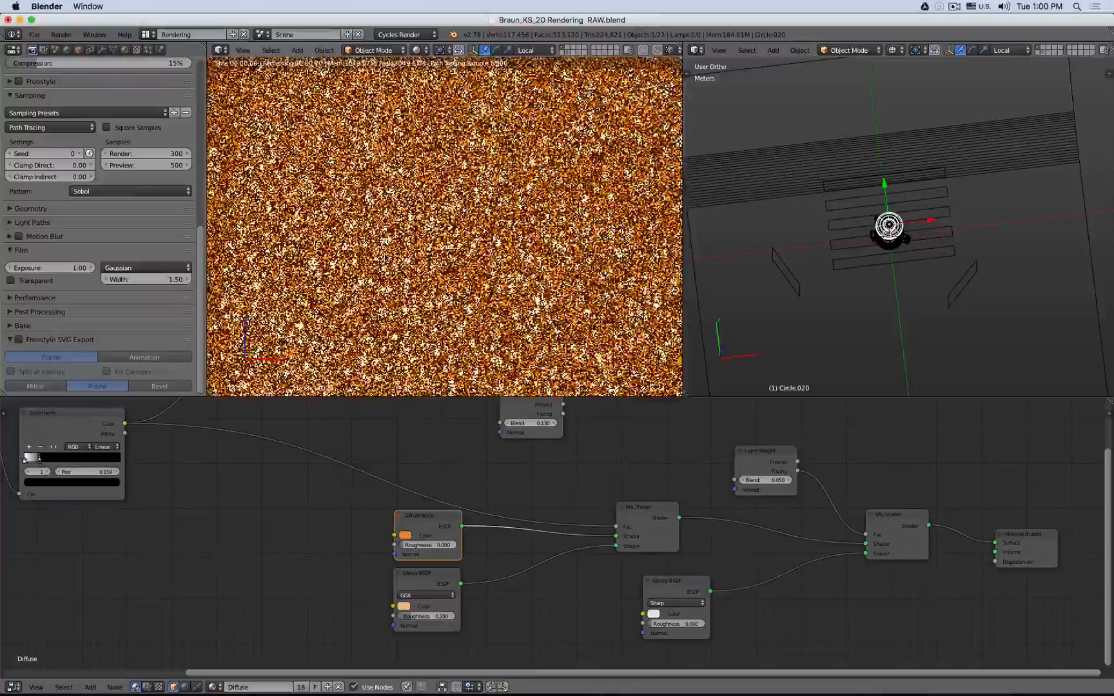
# - Set the GGX Glossy BSDF's Roughness to 0
pyautogui.click(427, 613)
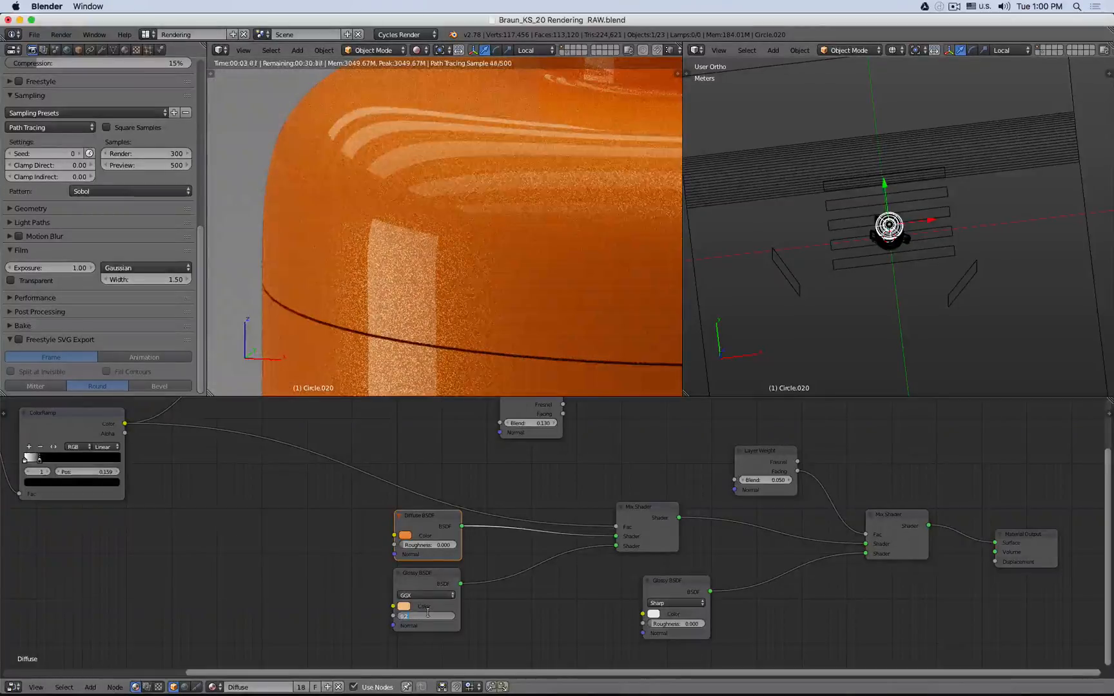
pyautogui.write('0')
pyautogui.press('Return')
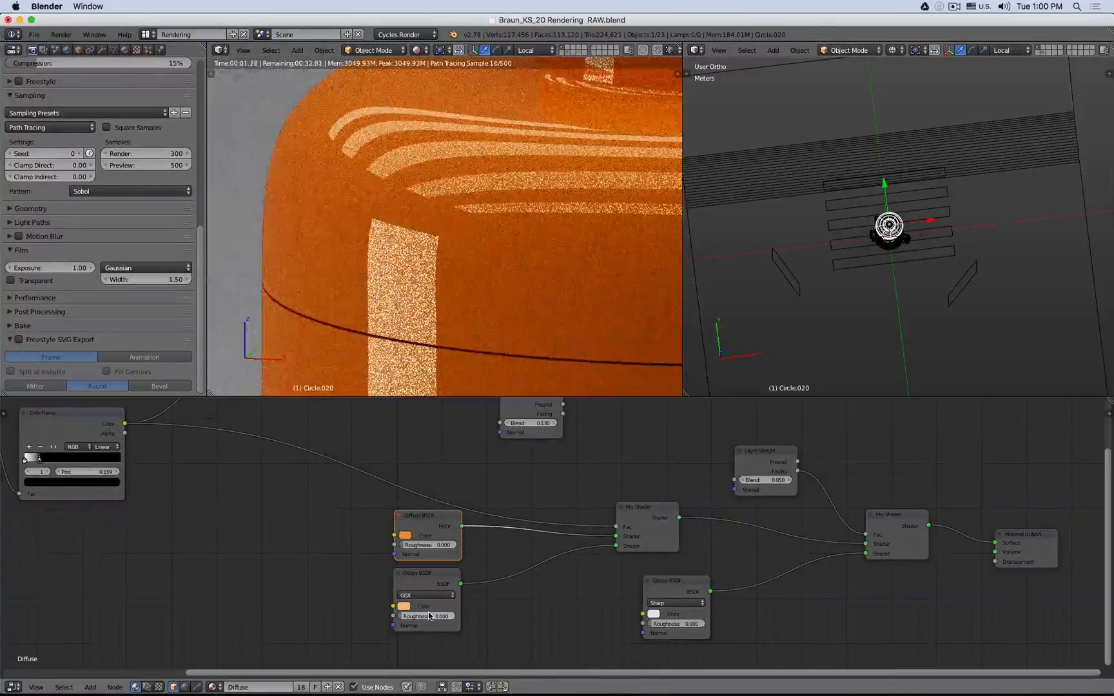
pyautogui.scroll(4, 377, 234)
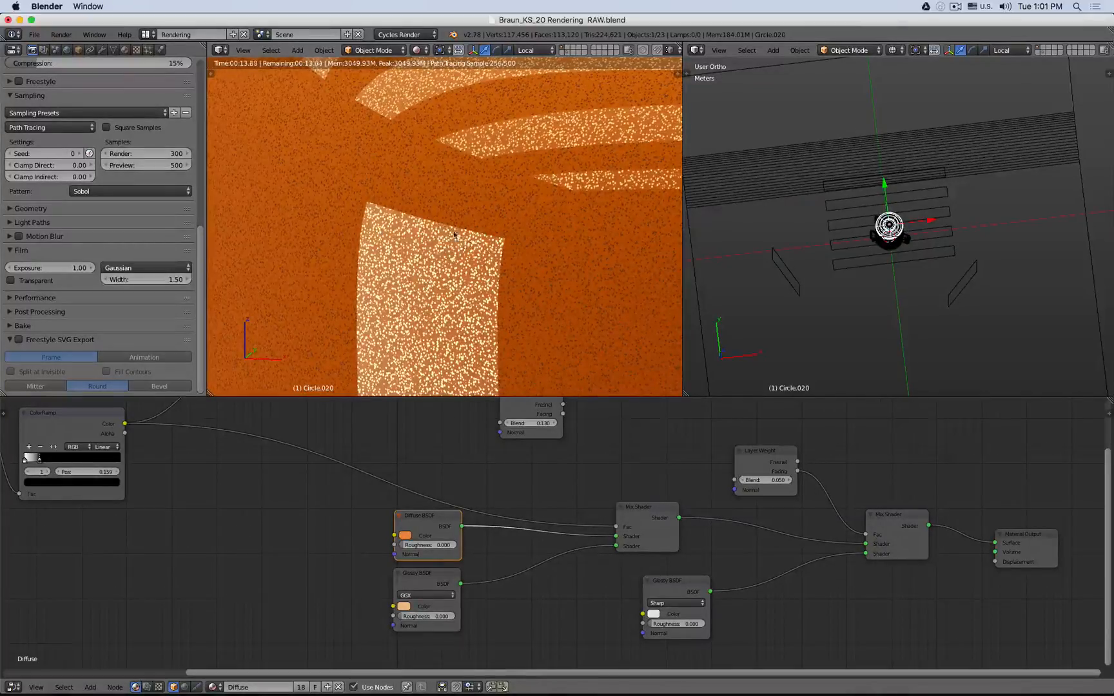
# - Set the GGX Glossy BSDF's Roughness to 0.1 and inspect the speckled kettle surface in the rendered view
pyautogui.click(428, 616)
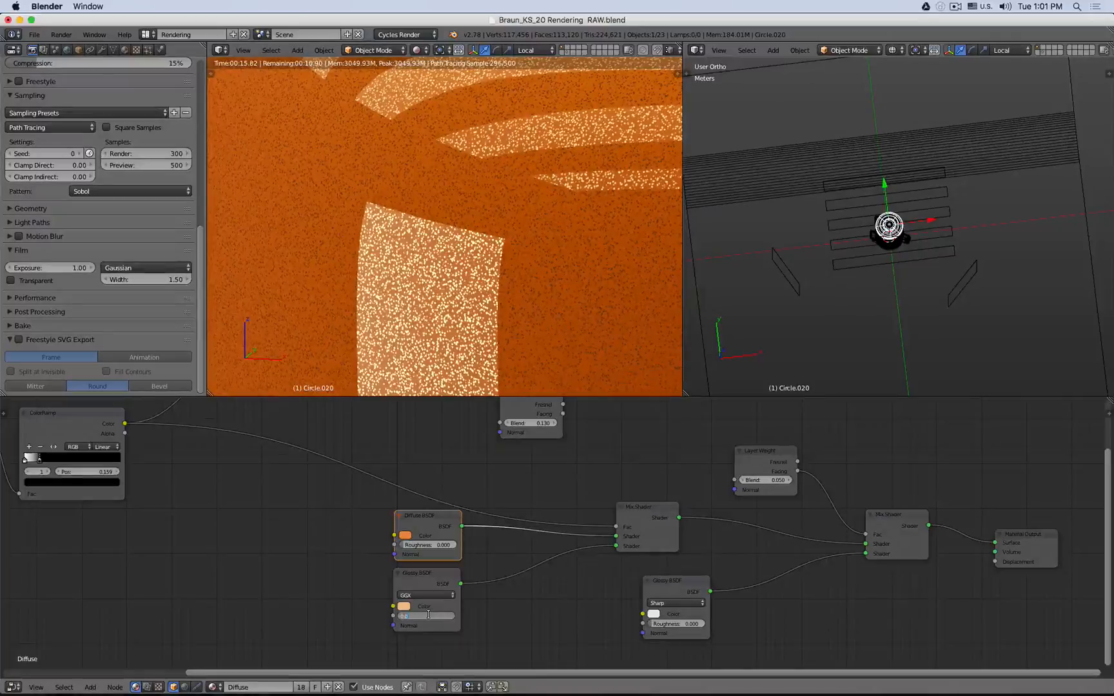
pyautogui.write('0.01')
pyautogui.press('Return')
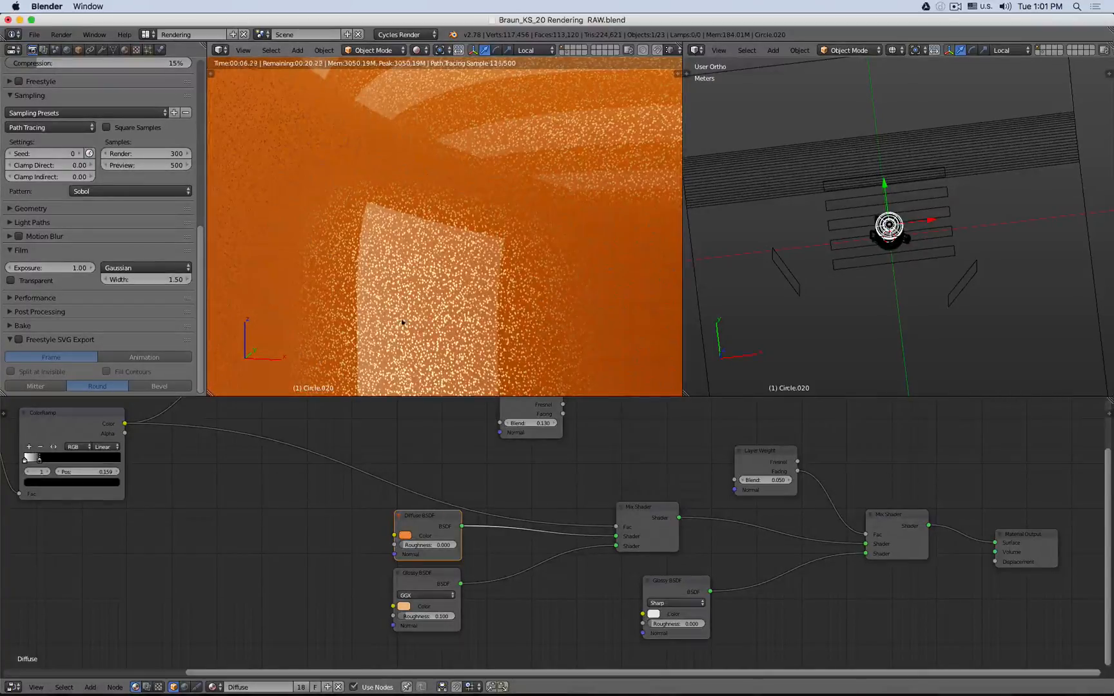
pyautogui.scroll(3, 407, 308)
pyautogui.scroll(1, 440, 166)
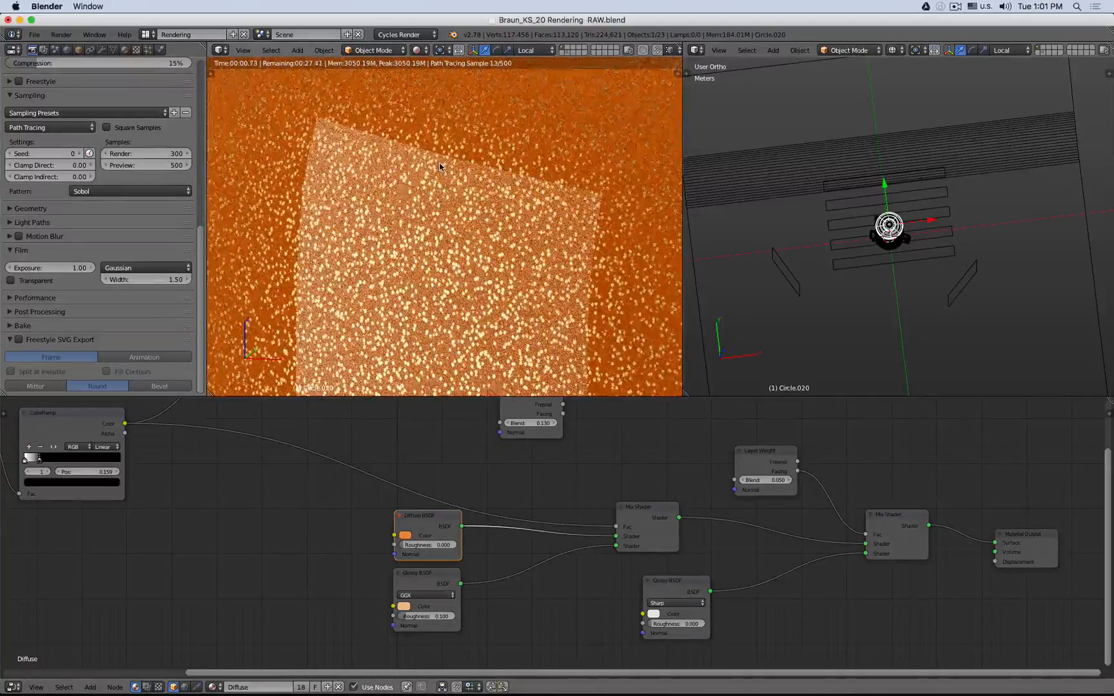
pyautogui.scroll(-4, 440, 167)
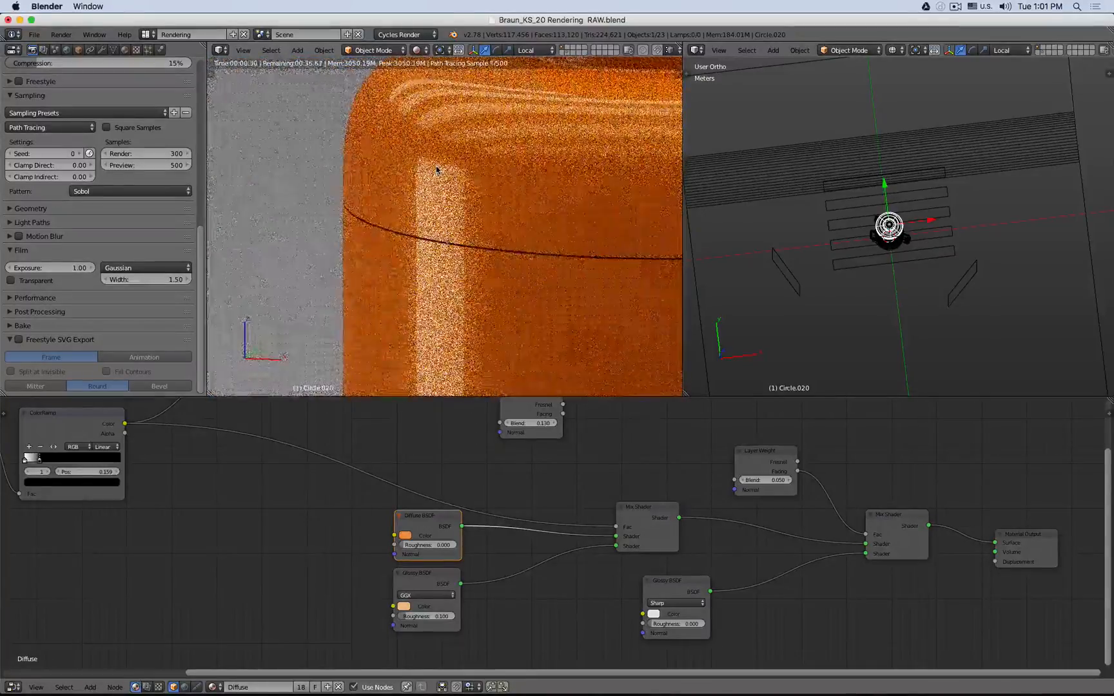
pyautogui.scroll(3, 436, 170)
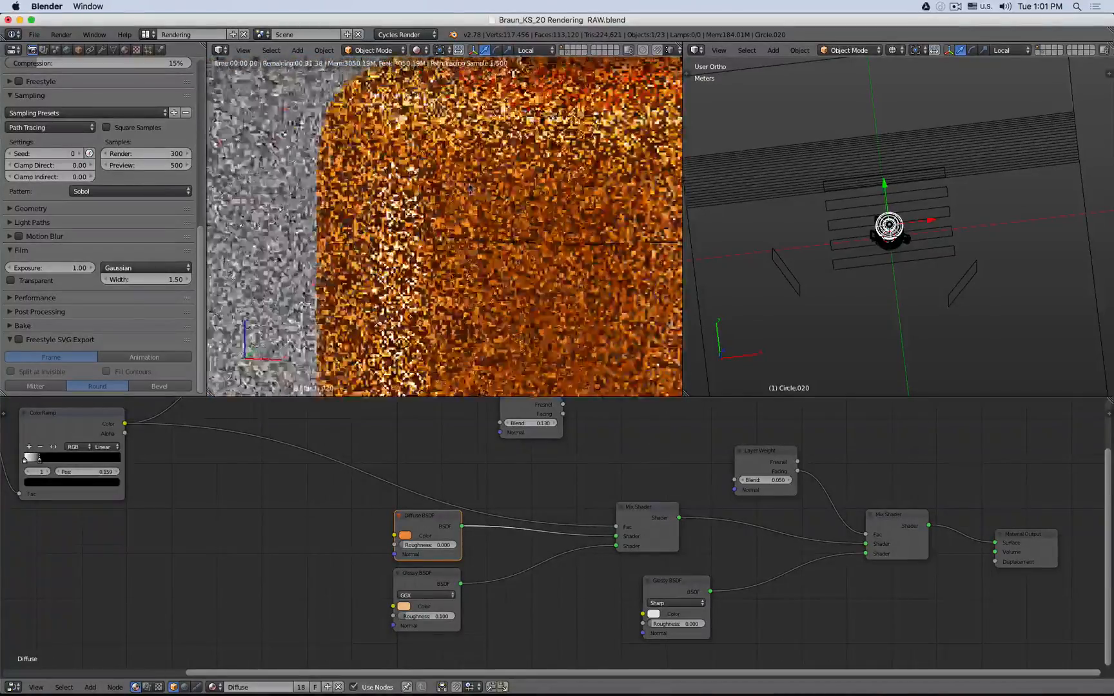
pyautogui.scroll(-3, 469, 187)
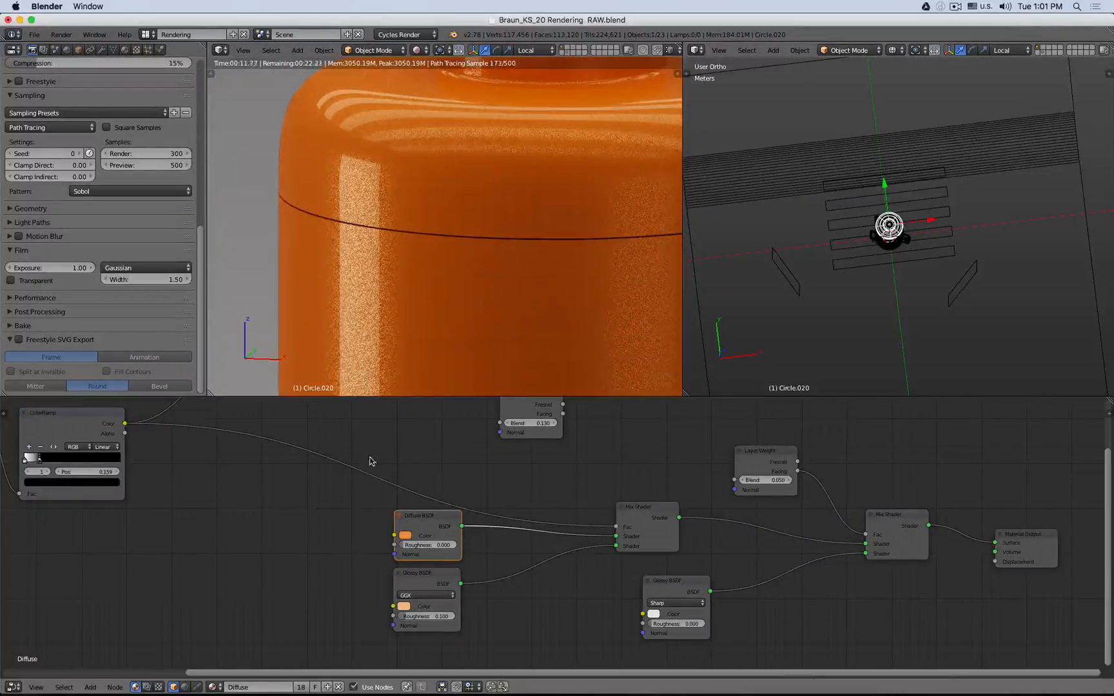
# - Temporarily disconnect the ColorRamp from the first Mix Shader's Fac to compare the render, then reconnect it
pyautogui.keyDown('ctrl'); pyautogui.moveTo(342, 485); pyautogui.dragTo(313, 534, button='right'); pyautogui.keyUp('ctrl')
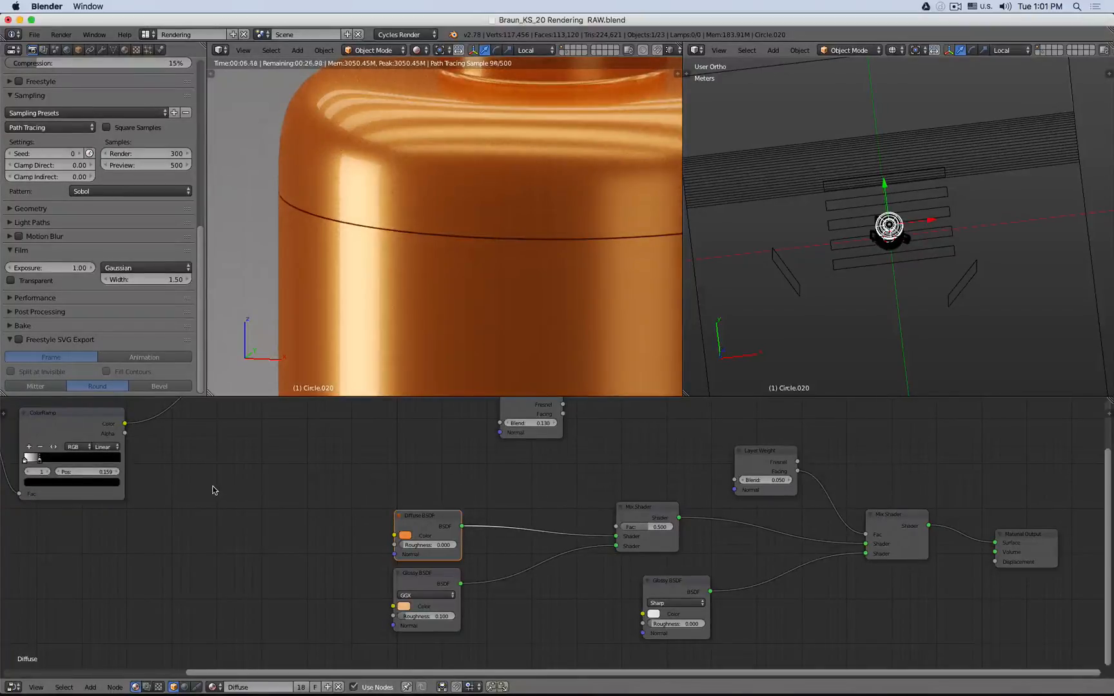
pyautogui.scroll(-2, 190, 496)
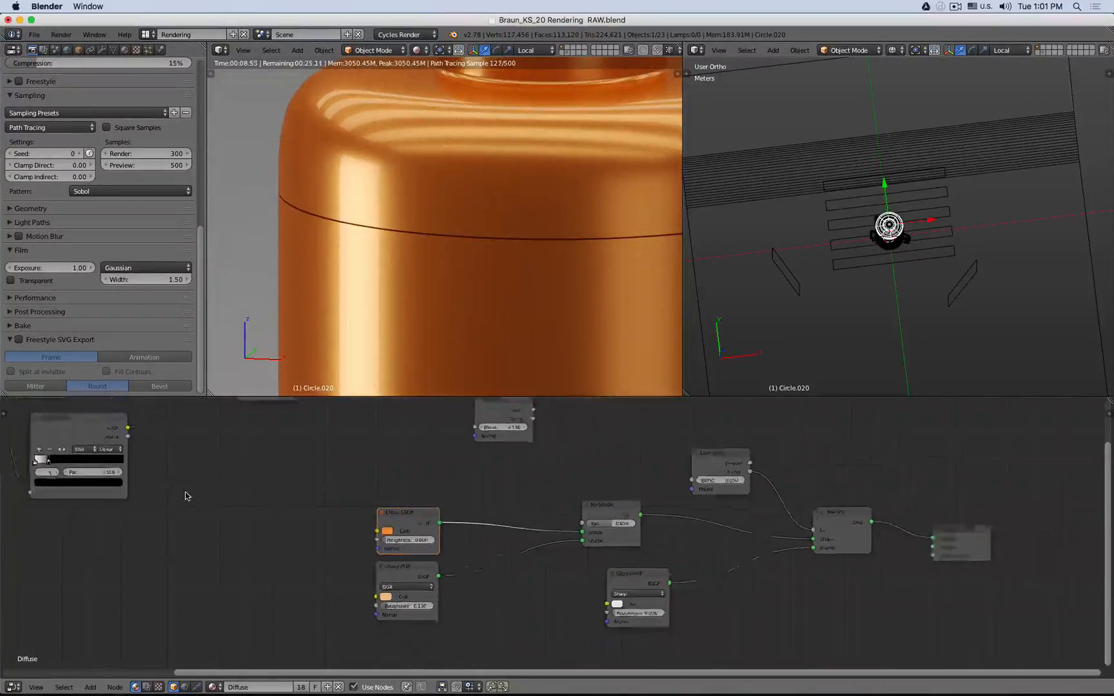
pyautogui.moveTo(232, 454); pyautogui.dragTo(592, 528)
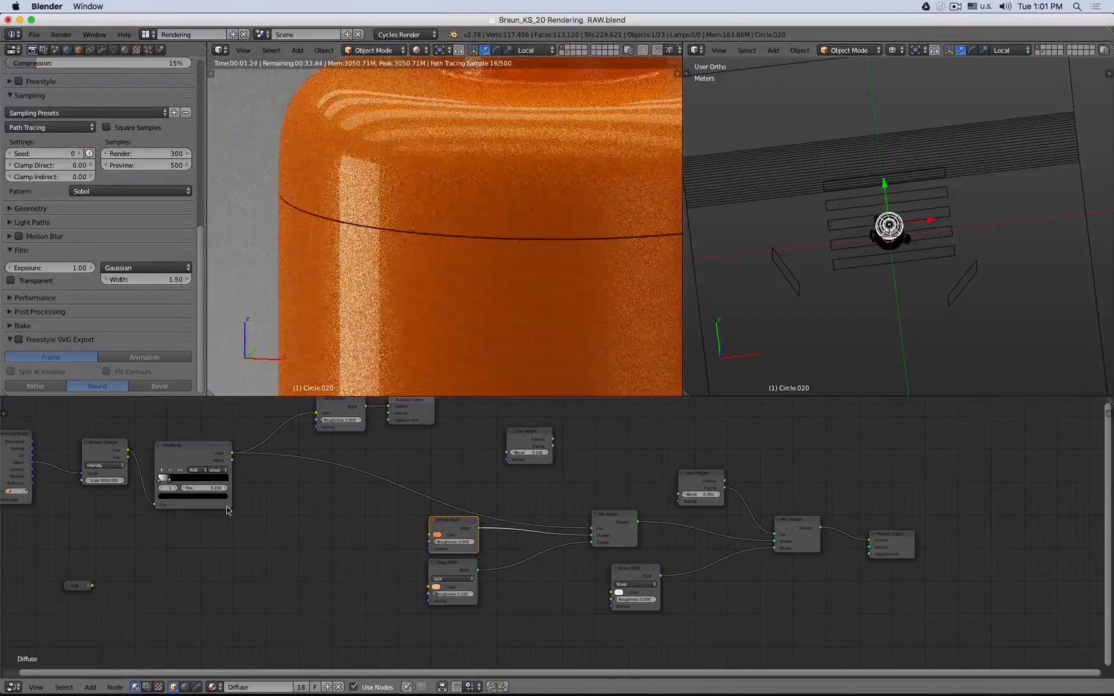
# - Set the Voronoi Texture's Scale to 10000
pyautogui.press('Home')
pyautogui.scroll(4, 279, 462)
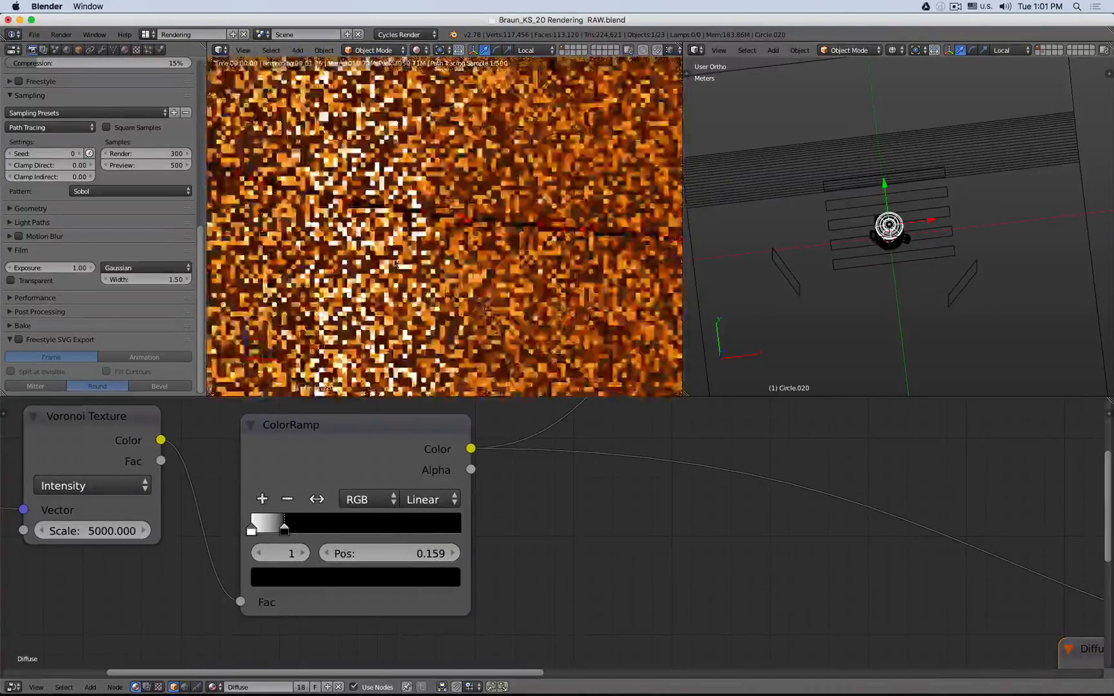
pyautogui.click(102, 530)
pyautogui.press('Delete')
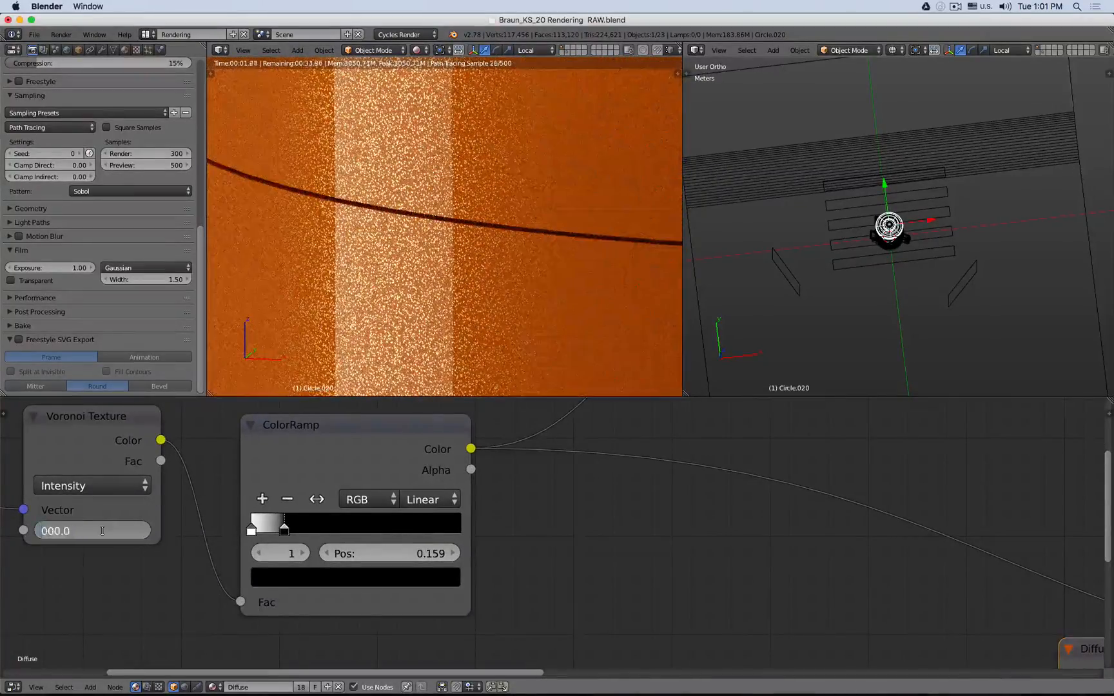
pyautogui.write('10')
pyautogui.press('Return')
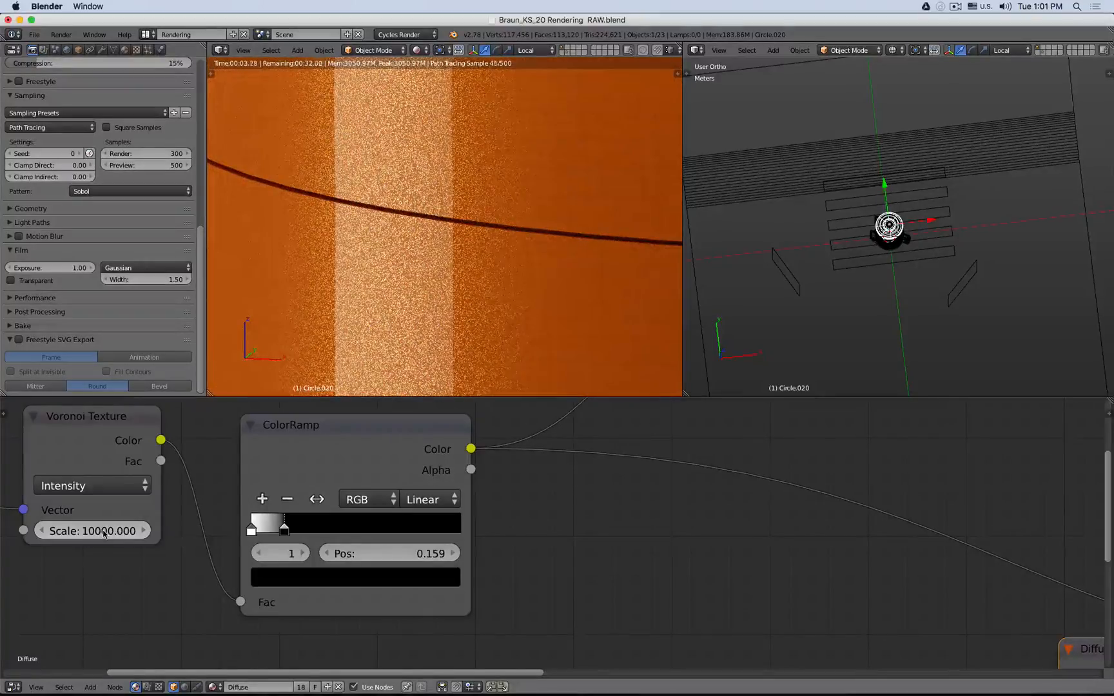
# - Set the Voronoi Texture's Scale to 15000 and inspect the finer speckles in the rendered view
pyautogui.click(69, 540)
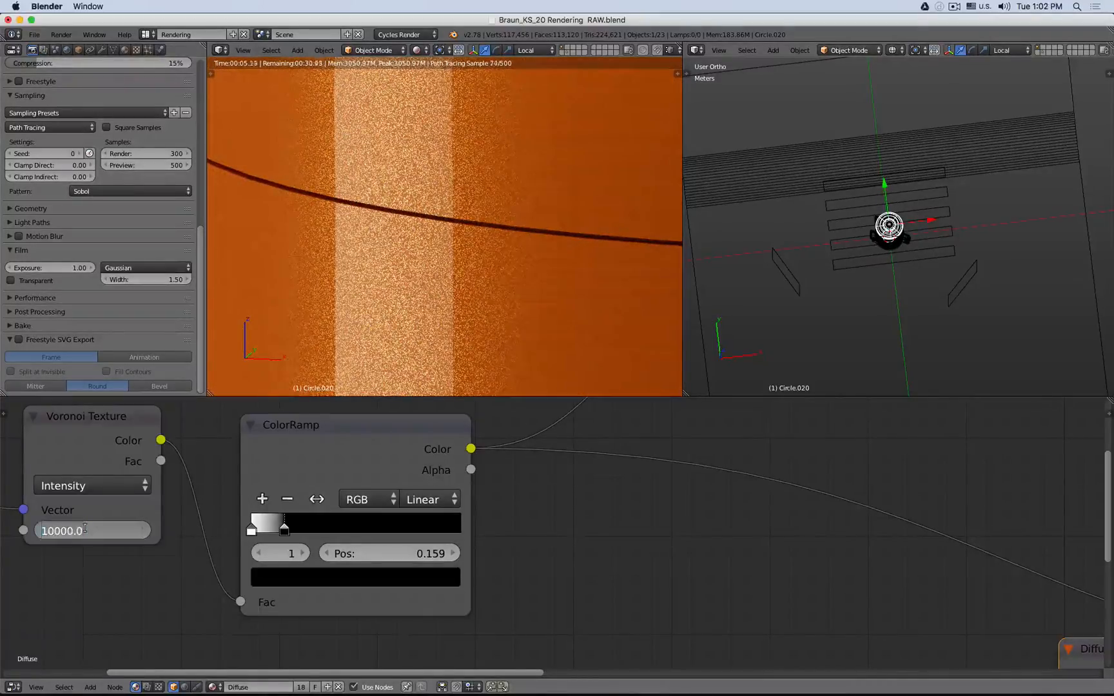
pyautogui.write('5')
pyautogui.press('Return')
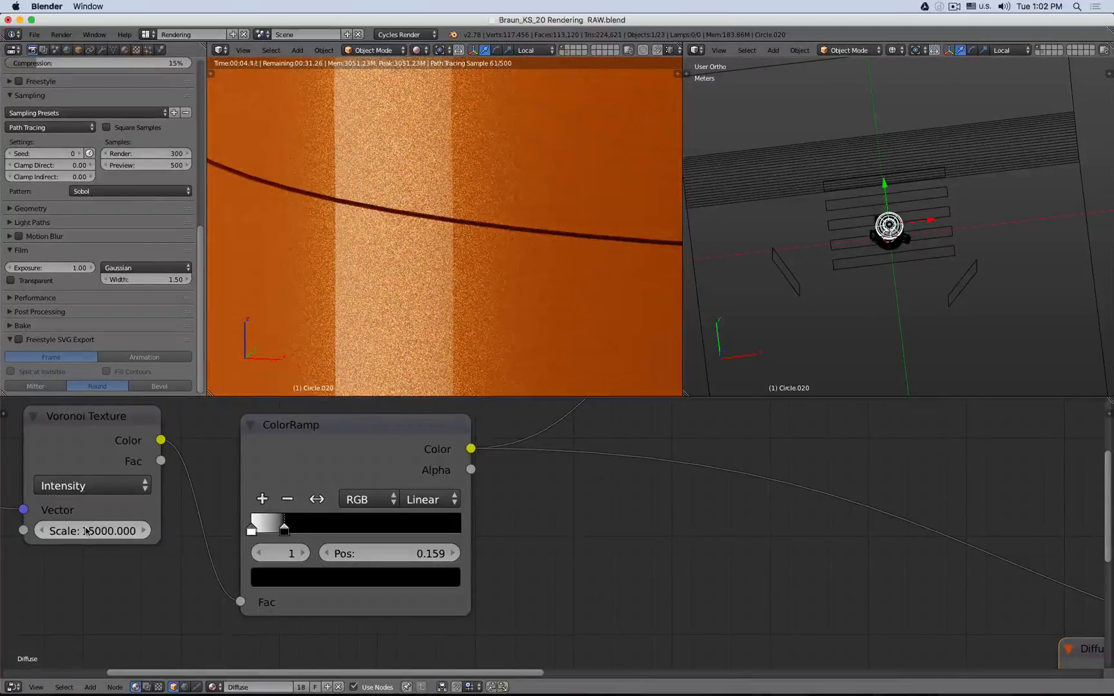
pyautogui.scroll(5, 398, 293)
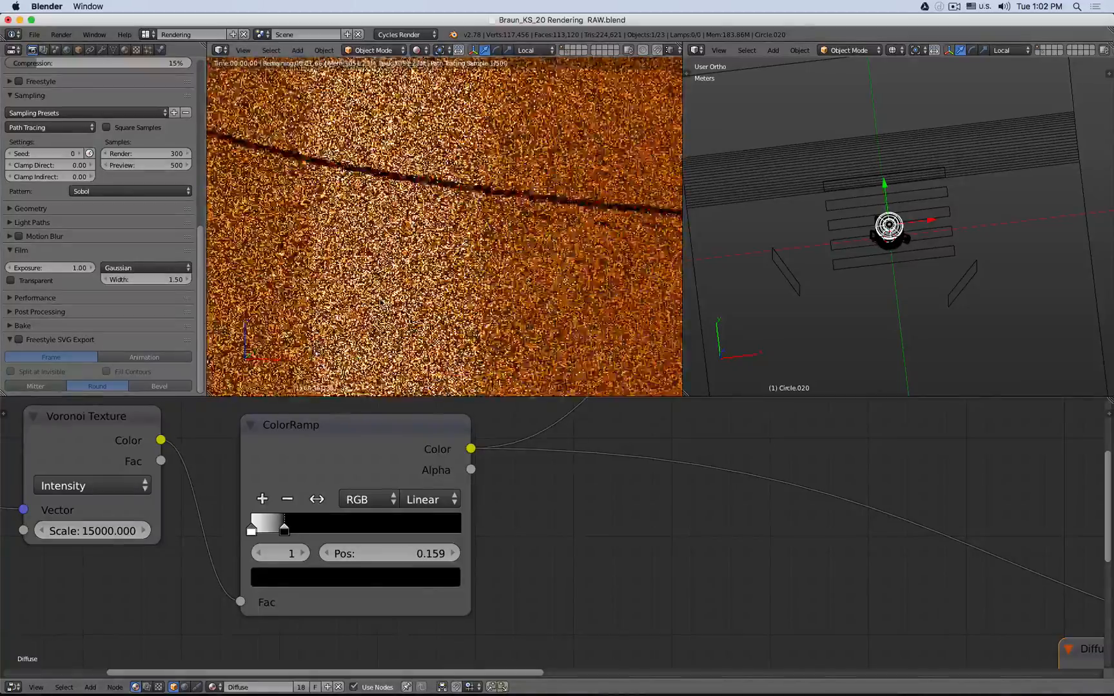
pyautogui.scroll(2, 541, 294)
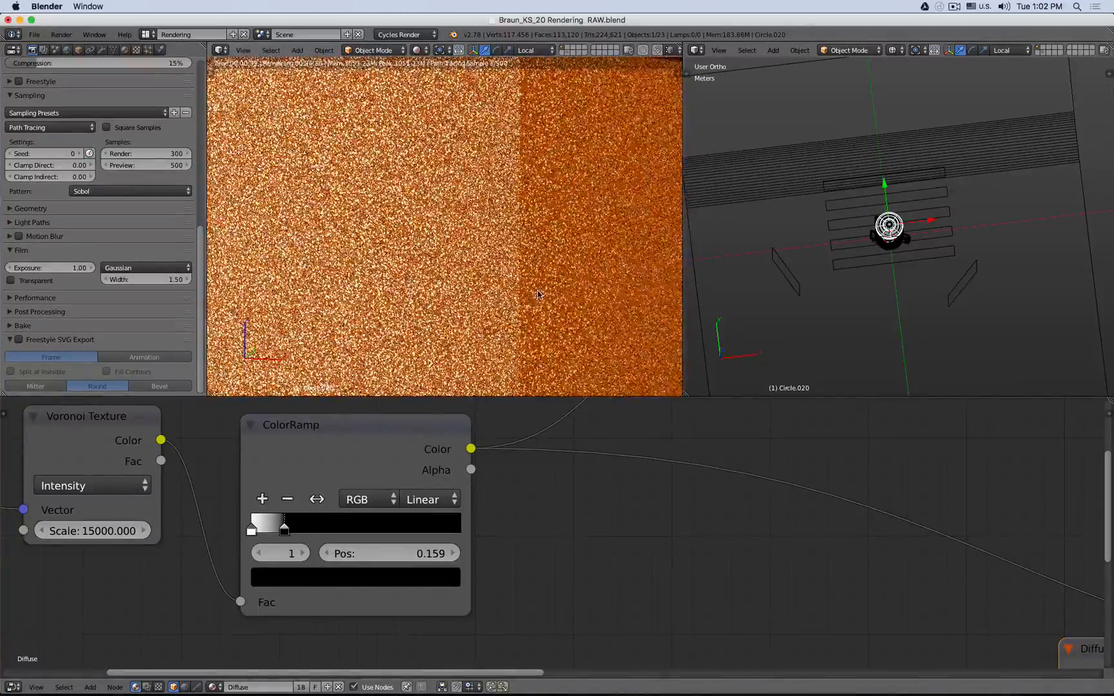
pyautogui.scroll(-12, 539, 294)
pyautogui.scroll(-5, 374, 263)
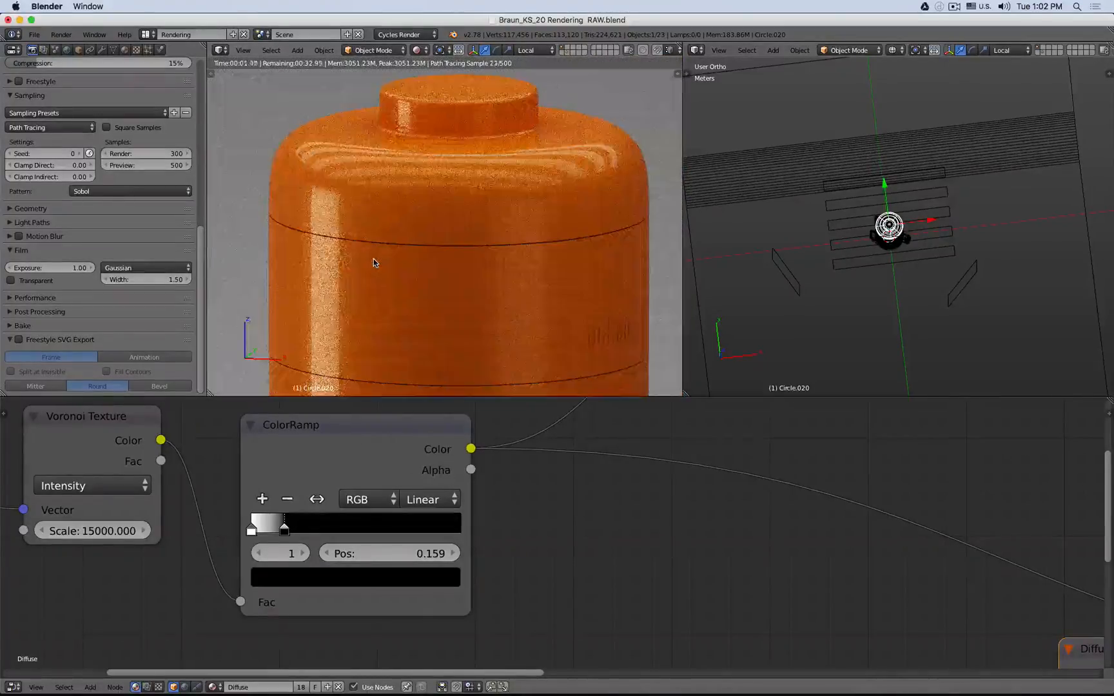
# - Disconnect the orange Diffuse BSDF from the first Mix Shader's Shader input
pyautogui.scroll(-4, 591, 503)
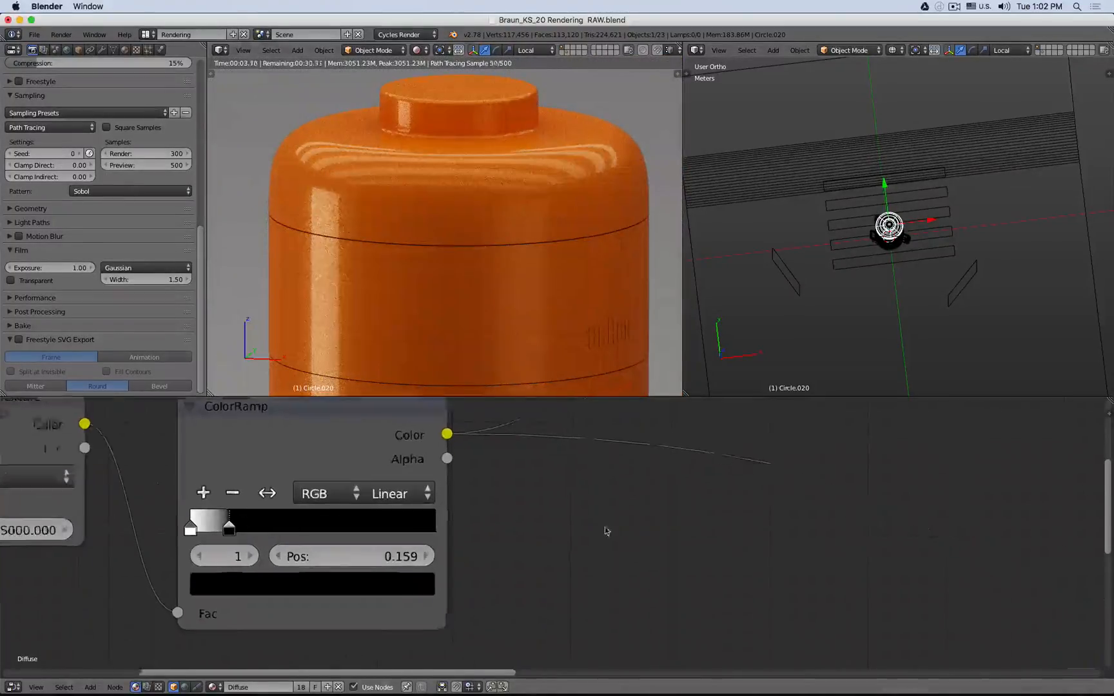
pyautogui.scroll(-2, 592, 503)
pyautogui.moveTo(592, 503); pyautogui.dragTo(363, 505, button='middle')
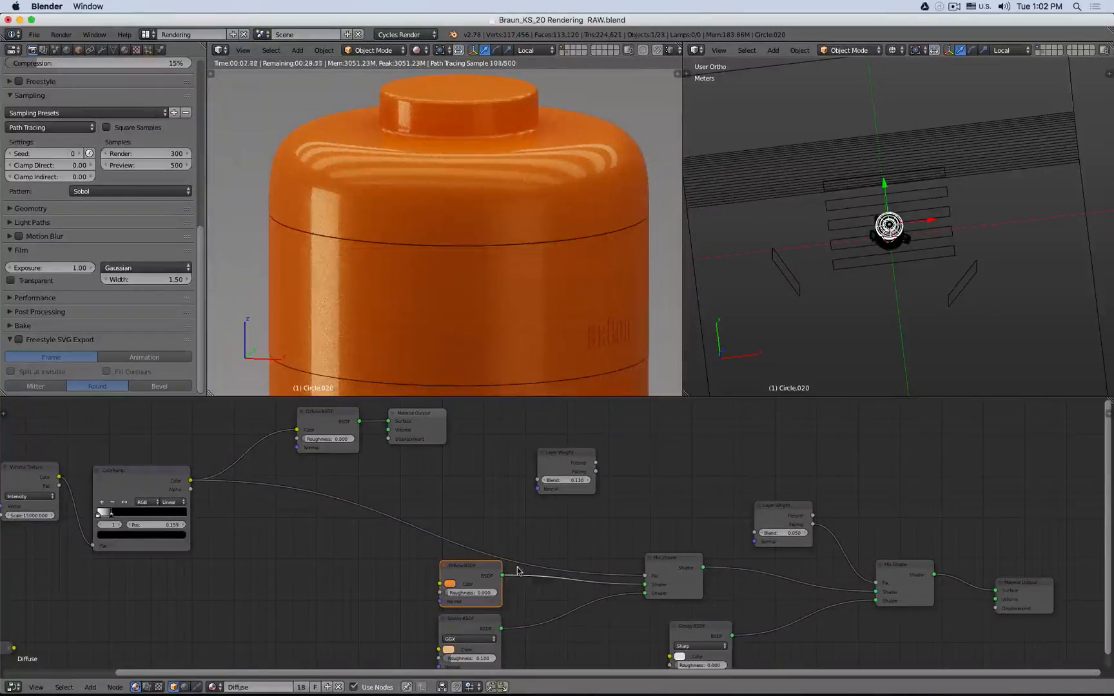
pyautogui.keyDown('ctrl'); pyautogui.moveTo(514, 568); pyautogui.dragTo(525, 578, button='right'); pyautogui.keyUp('ctrl')
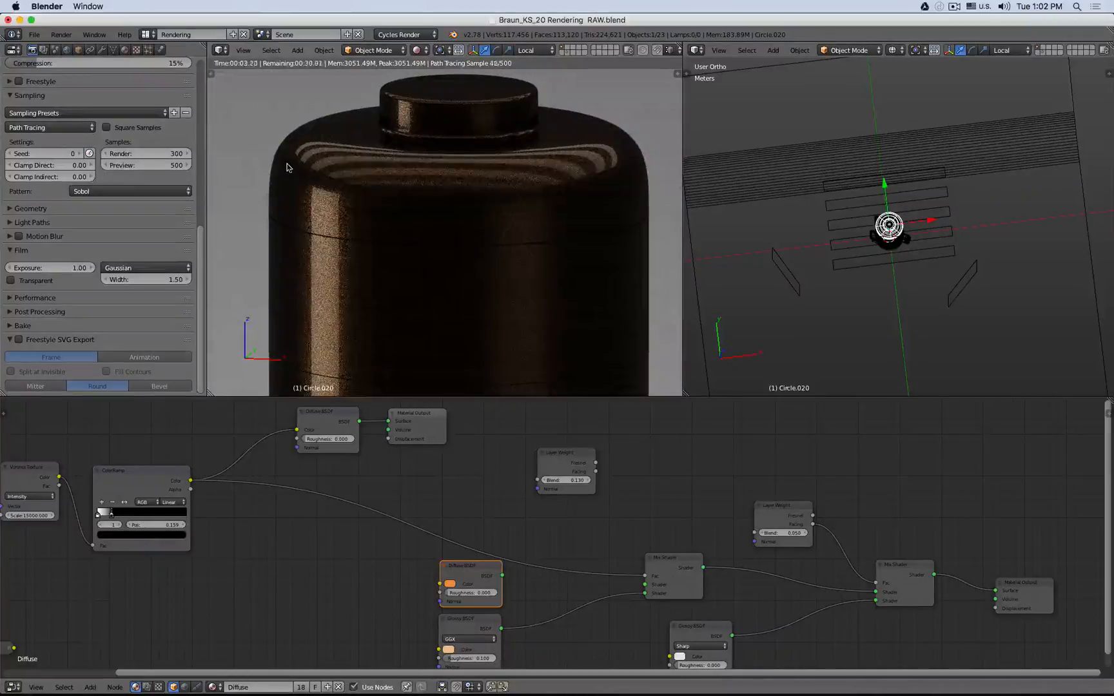
# - Connect the Layer Weight's Facing output to the first Mix Shader's Fac
pyautogui.scroll(-2, 286, 169)
pyautogui.scroll(10, 275, 173)
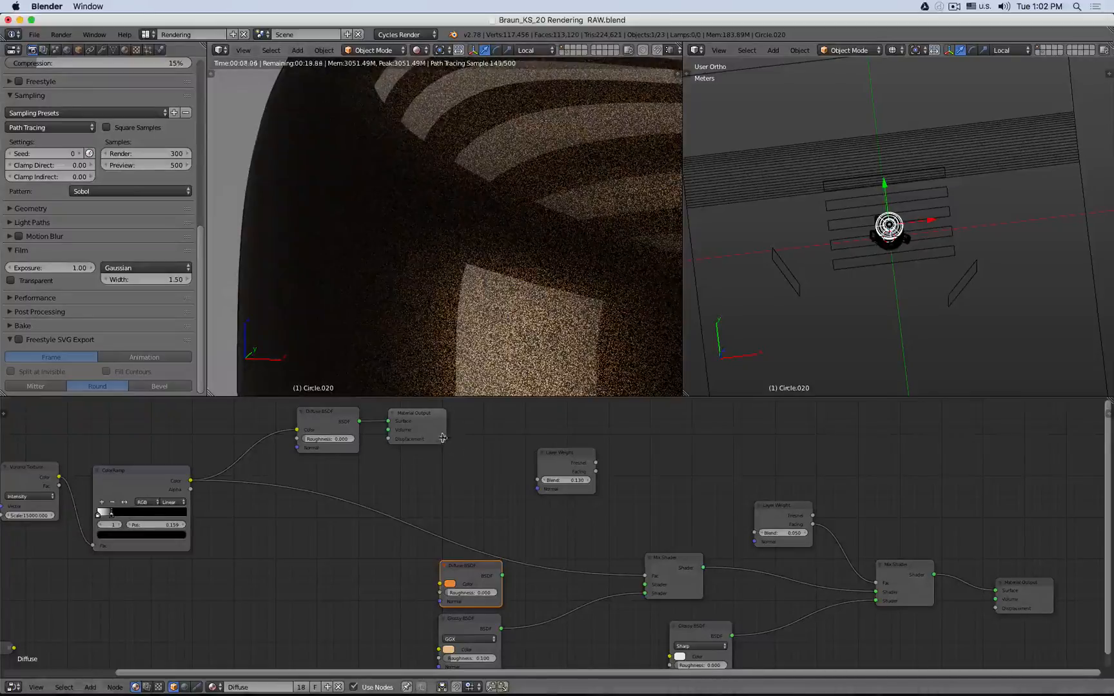
pyautogui.moveTo(567, 456); pyautogui.dragTo(645, 575)
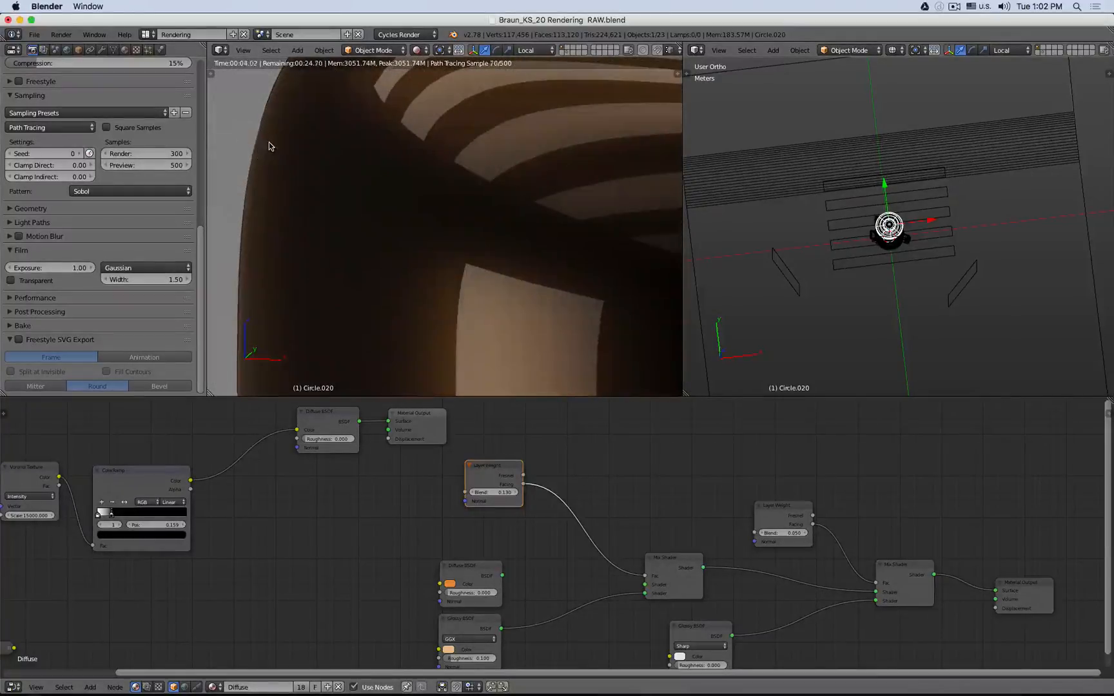
# - Reconnect the ColorRamp's Color output to the first Mix Shader's Fac
pyautogui.scroll(-4, 274, 271)
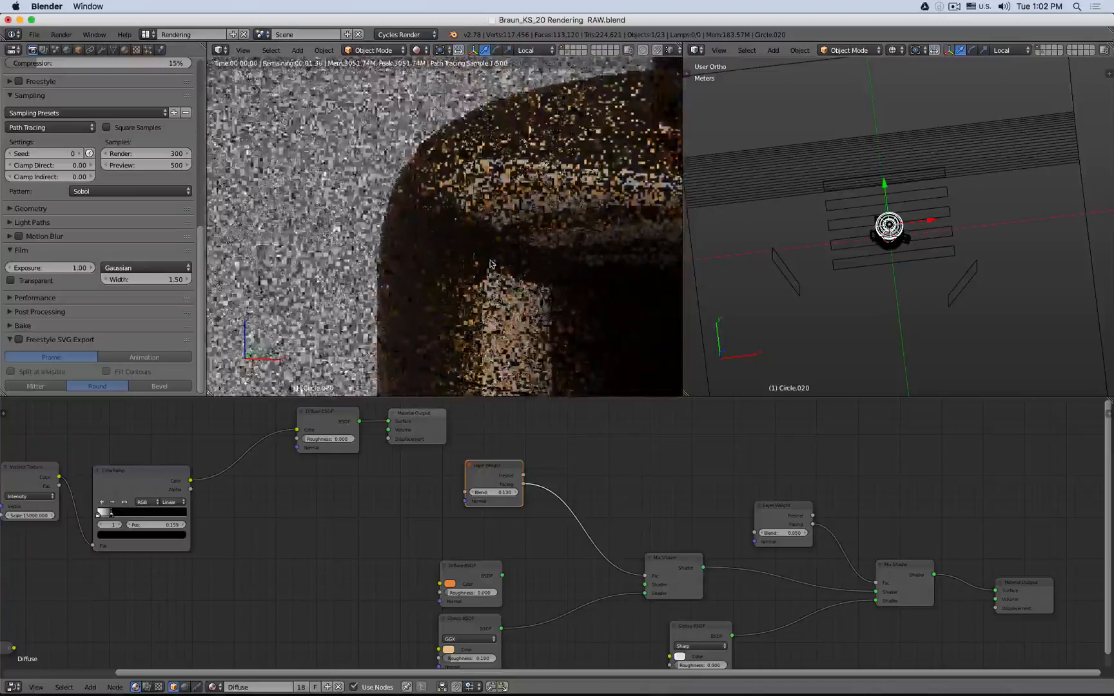
pyautogui.moveTo(651, 323)
pyautogui.keyDown('shift'); pyautogui.mouseDown(button='middle')
pyautogui.moveTo(500, 278)
pyautogui.moveTo(499, 266)
pyautogui.mouseUp(button='middle'); pyautogui.keyUp('shift')
pyautogui.scroll(-2, 576, 284)
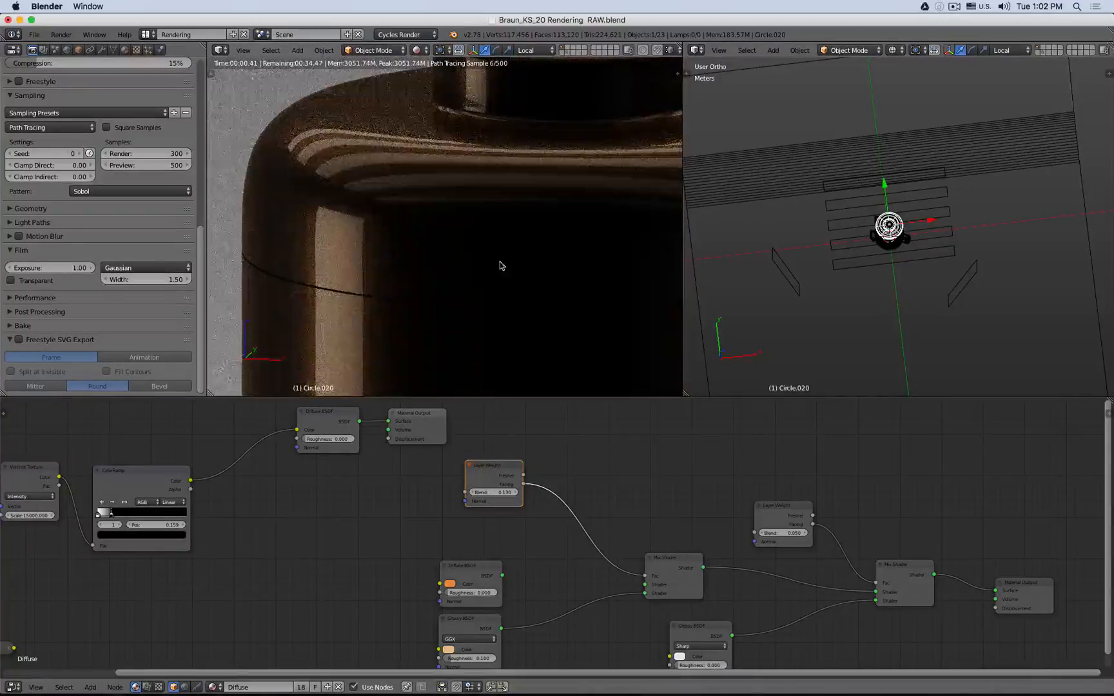
pyautogui.moveTo(191, 480); pyautogui.dragTo(641, 579)
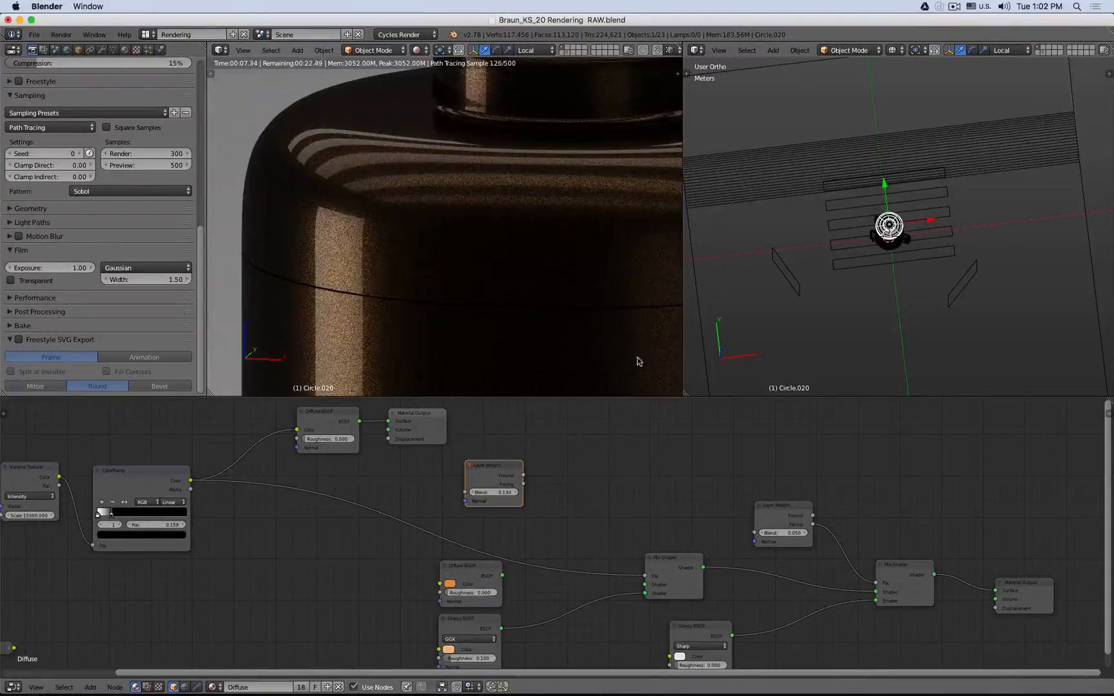
# - Add a Math node and insert it into the link between the ColorRamp and the first Mix Shader's Fac
pyautogui.hotkey('shift', 'a')
pyautogui.moveTo(577, 441)
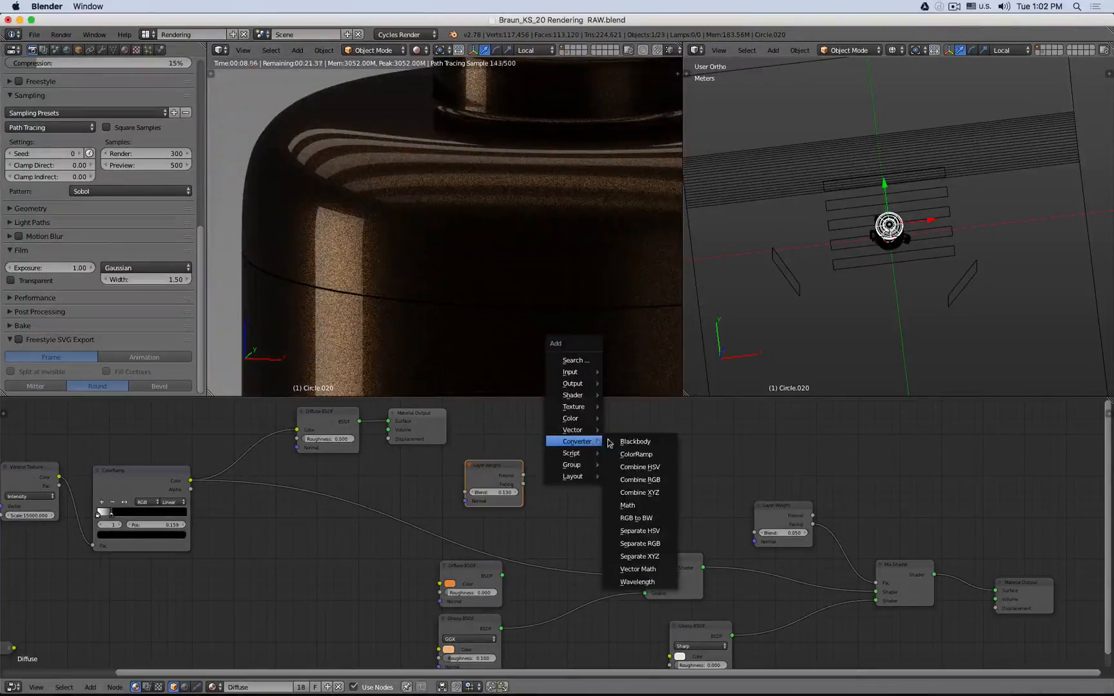
pyautogui.click(628, 506)
pyautogui.click(585, 482)
pyautogui.click(585, 480)
pyautogui.click(588, 453)
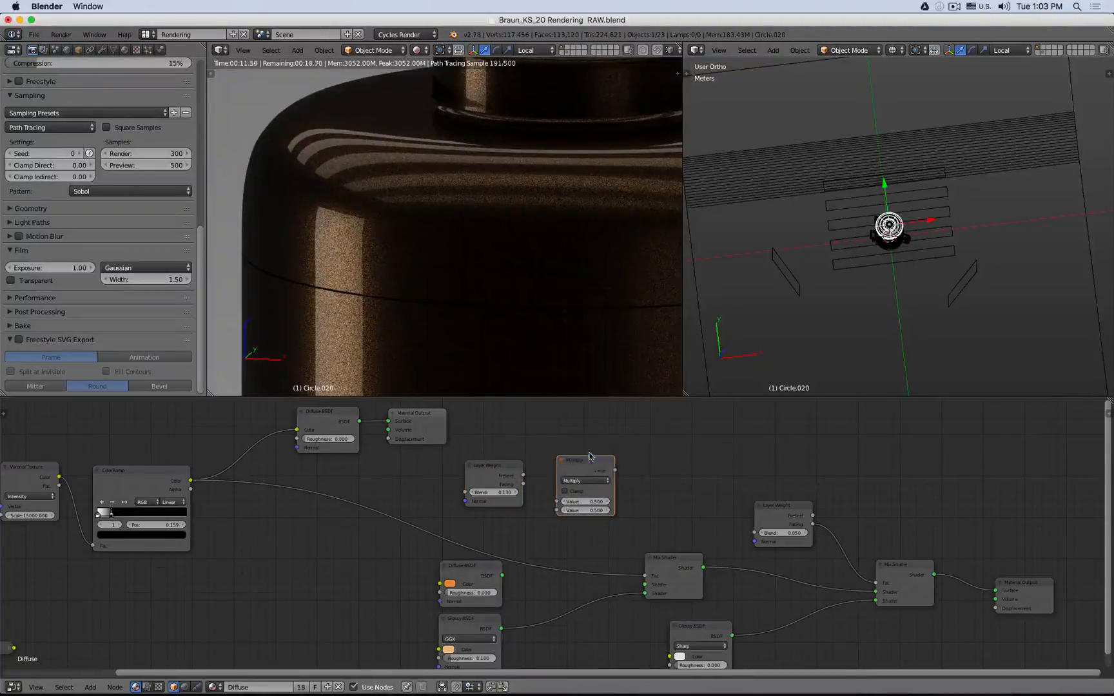
pyautogui.moveTo(589, 463); pyautogui.dragTo(568, 519)
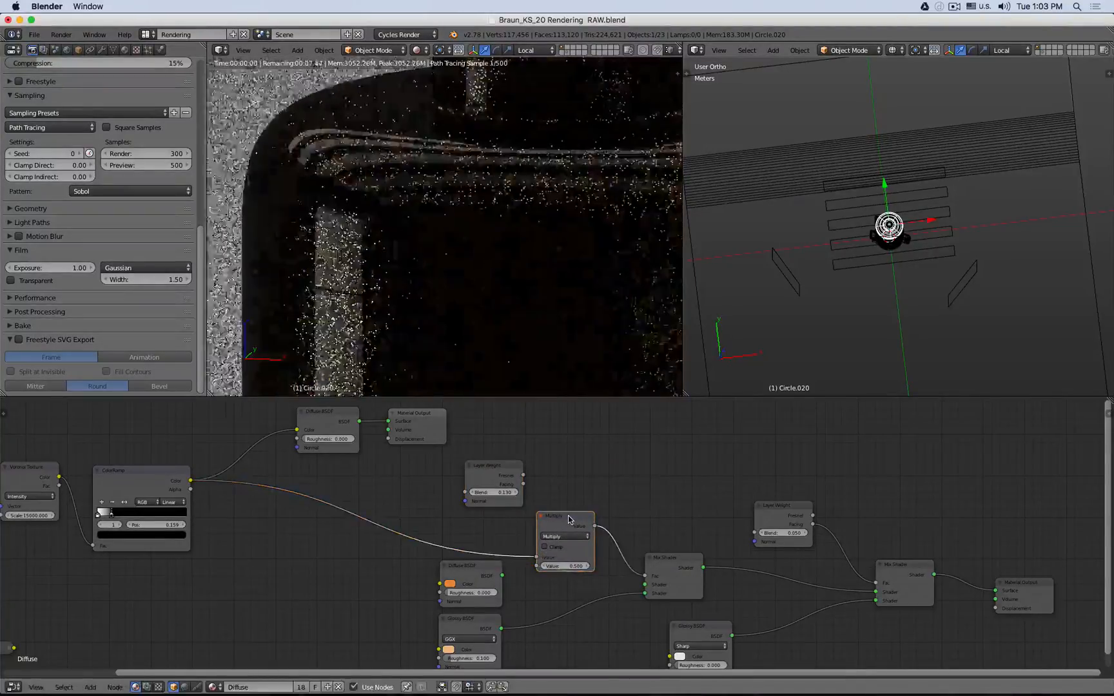
# - Rearrange the Math and ColorRamp nodes and switch the Math node's operation to Add
pyautogui.moveTo(538, 557); pyautogui.dragTo(537, 567)
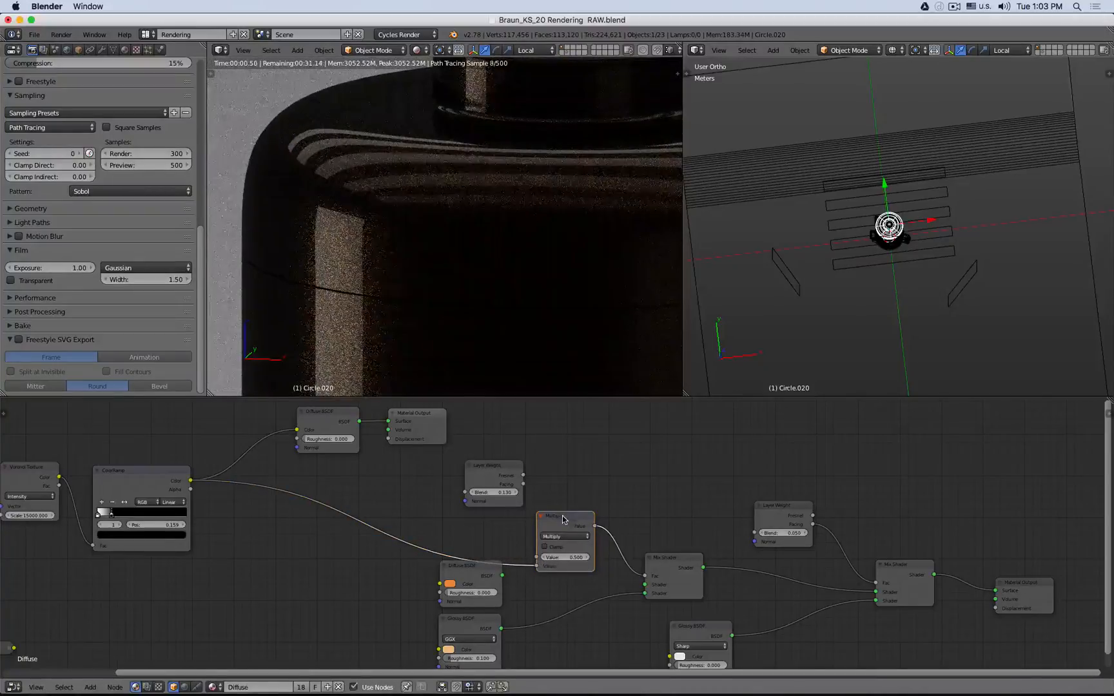
pyautogui.moveTo(565, 518); pyautogui.dragTo(545, 535)
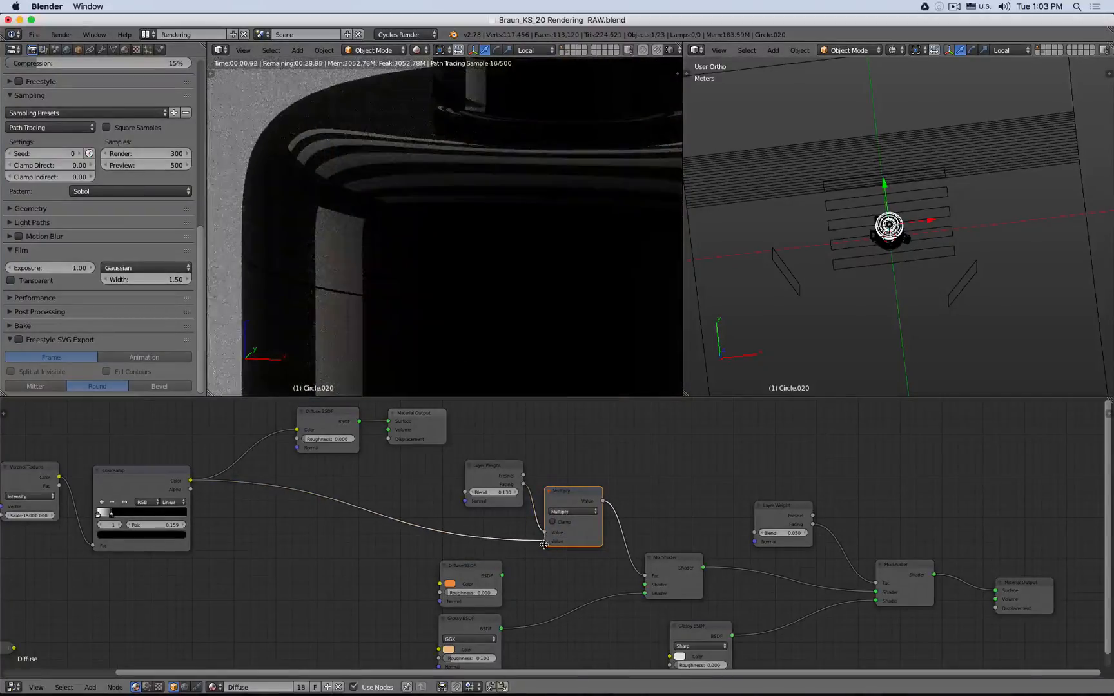
pyautogui.moveTo(135, 477); pyautogui.dragTo(154, 472)
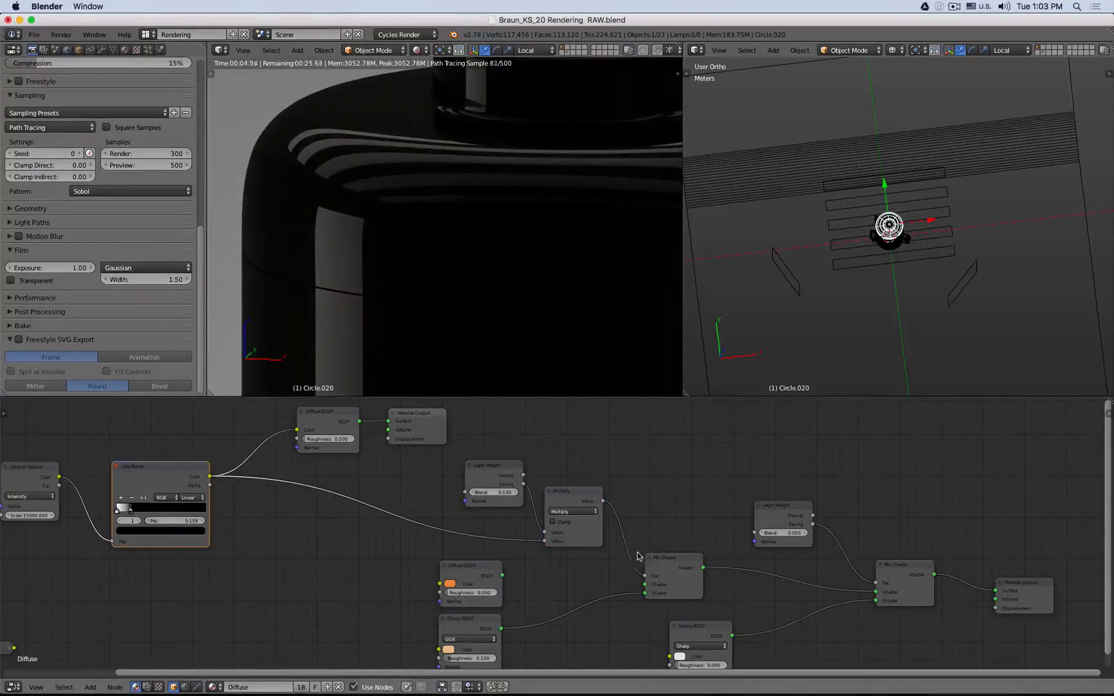
pyautogui.click(588, 511)
pyautogui.click(580, 503)
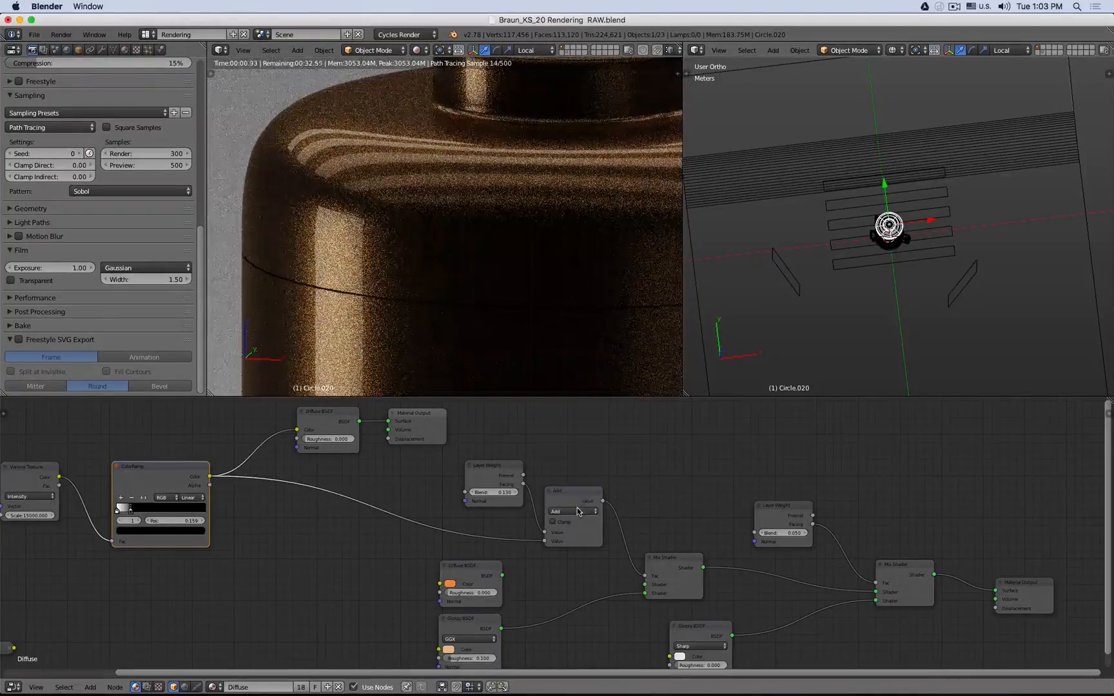
# - Switch the Math node's operation to Multiply
pyautogui.click(580, 512)
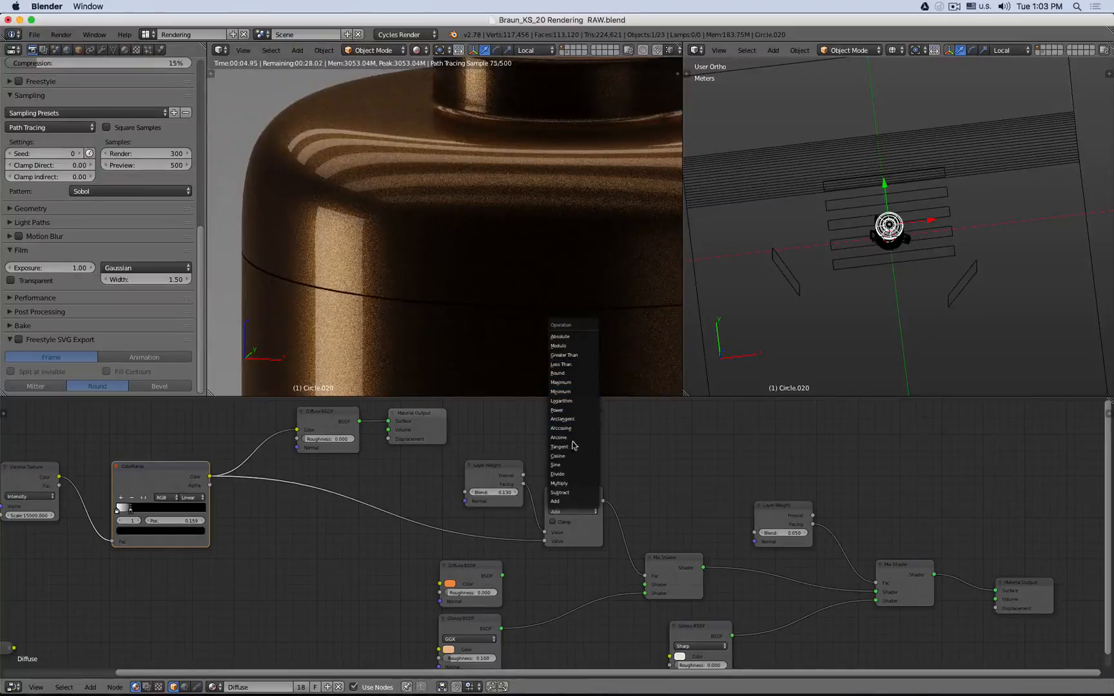
pyautogui.click(572, 484)
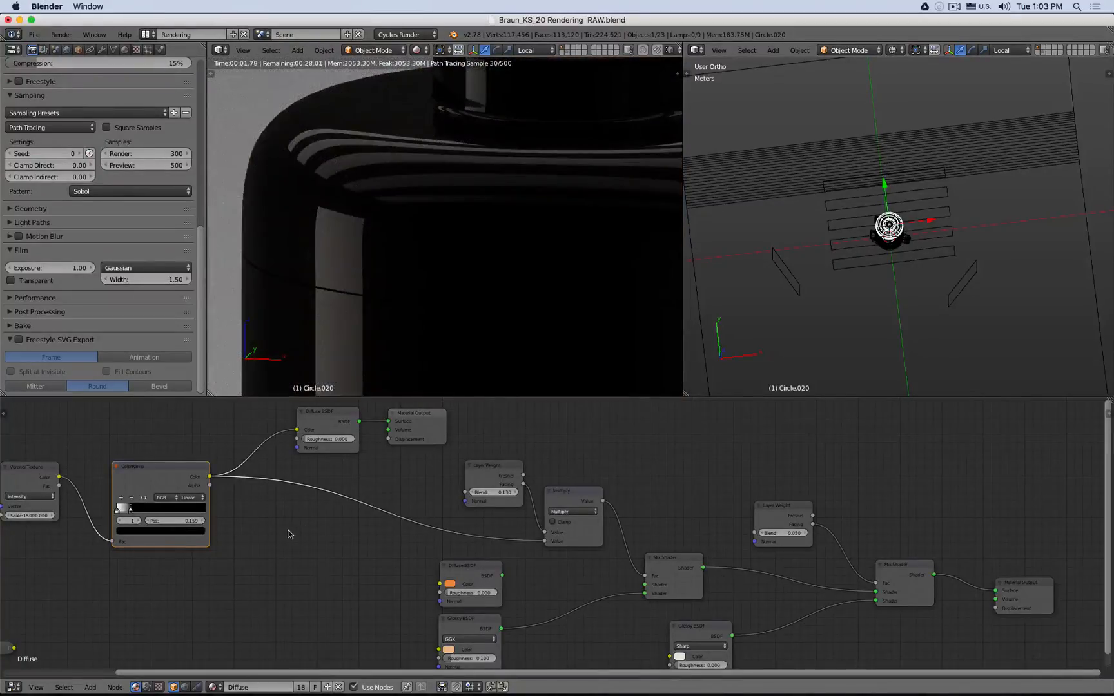
# - Reposition the ColorRamp's active color stop to about 0.171
pyautogui.moveTo(135, 513); pyautogui.dragTo(228, 508)
pyautogui.scroll(5, 326, 310)
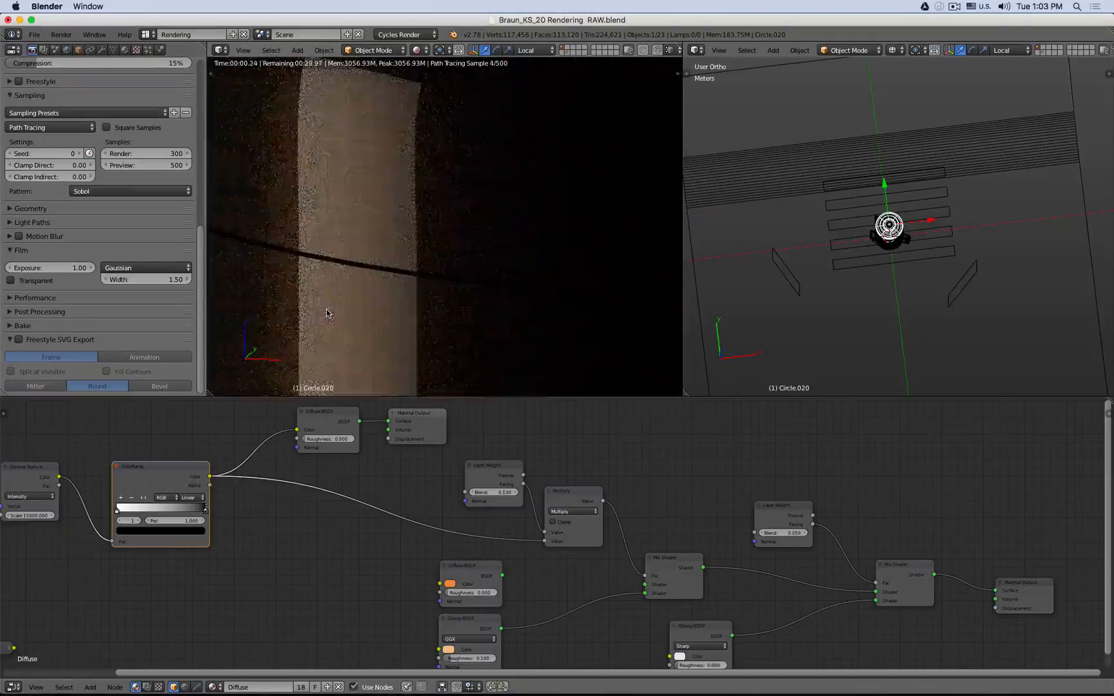
pyautogui.scroll(3, 390, 266)
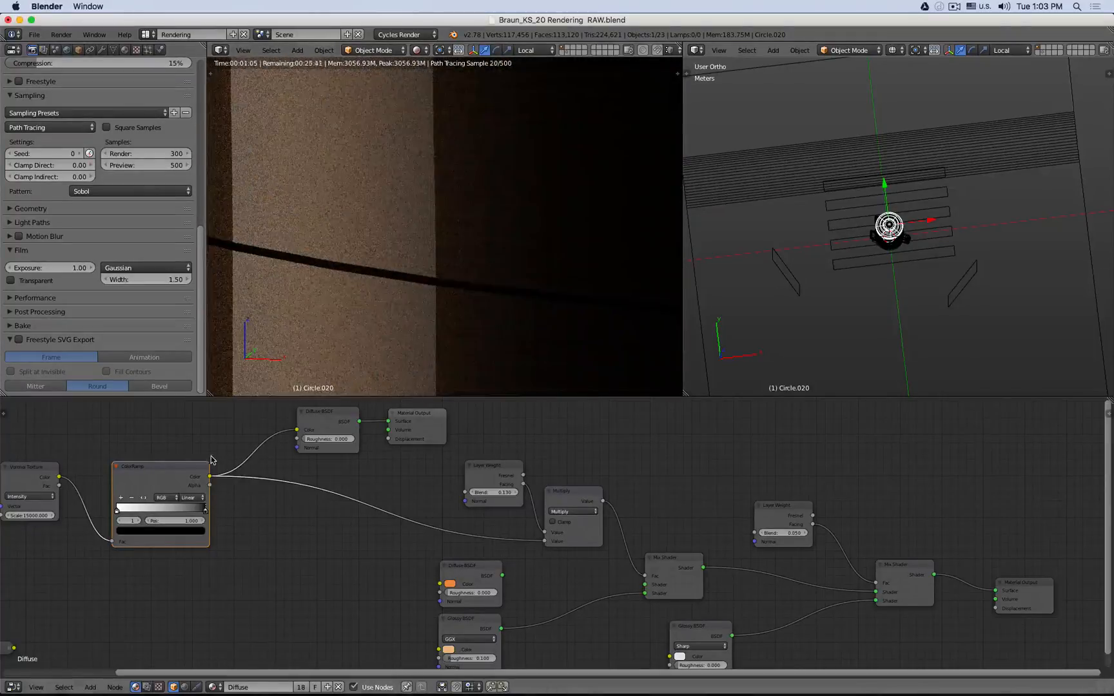
pyautogui.moveTo(204, 512); pyautogui.dragTo(132, 513)
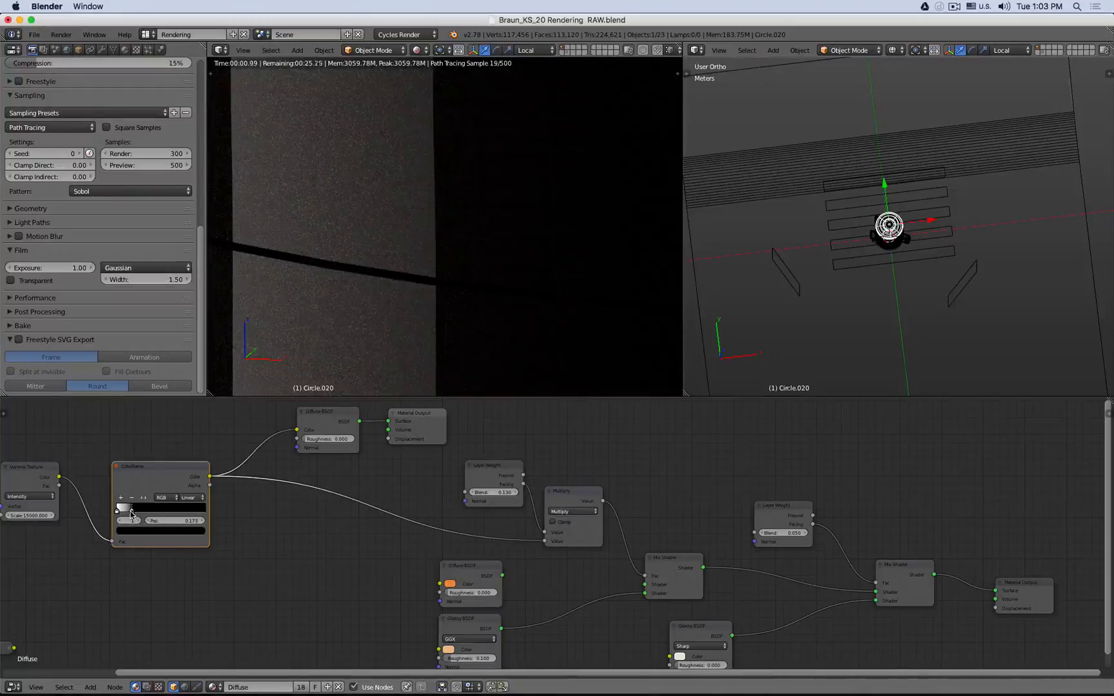
pyautogui.scroll(-1, 374, 510)
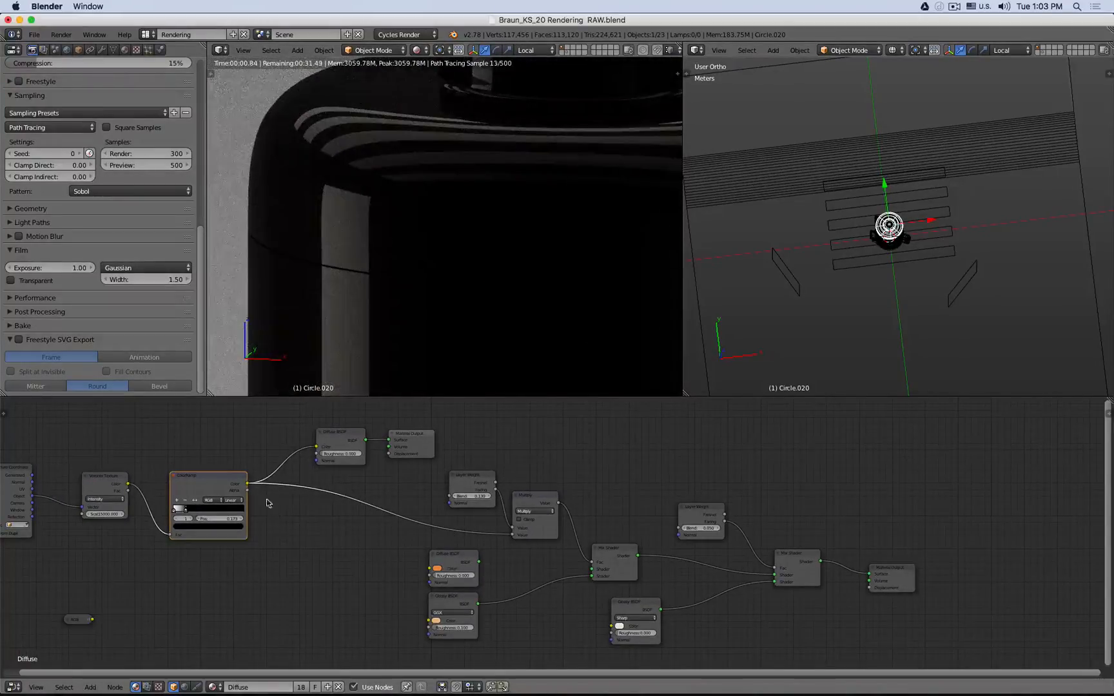
# - Try linking the ColorRamp's Color straight to the first Mix Shader's Fac, then restore the Math node's output link
pyautogui.moveTo(248, 483); pyautogui.dragTo(592, 562)
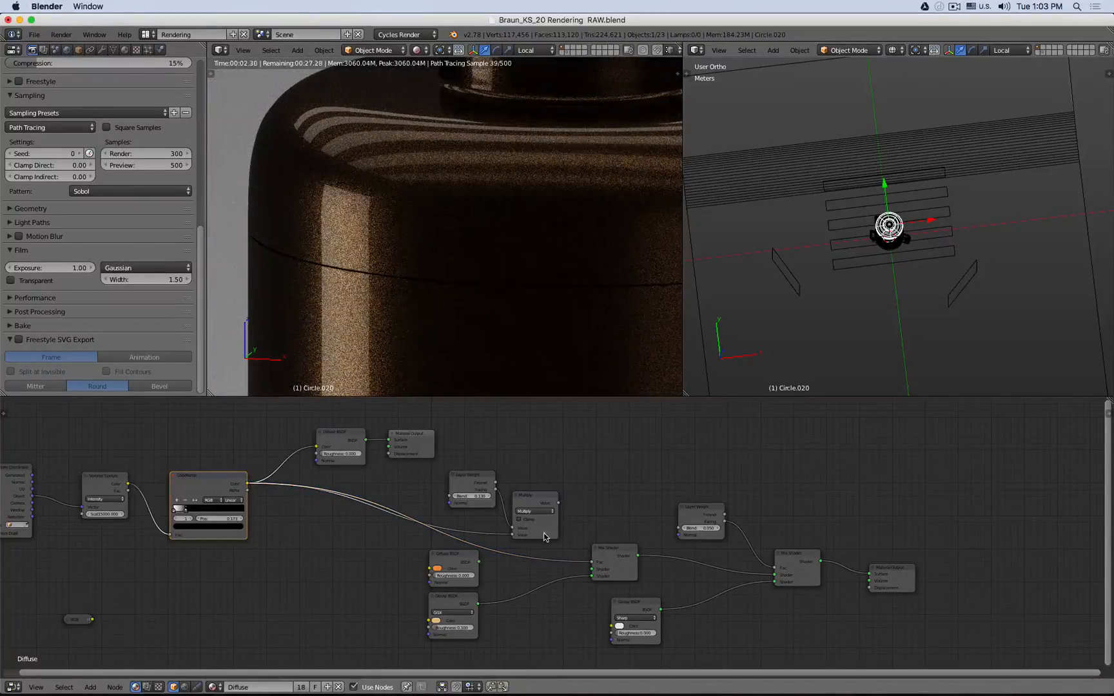
pyautogui.moveTo(559, 503); pyautogui.dragTo(592, 562)
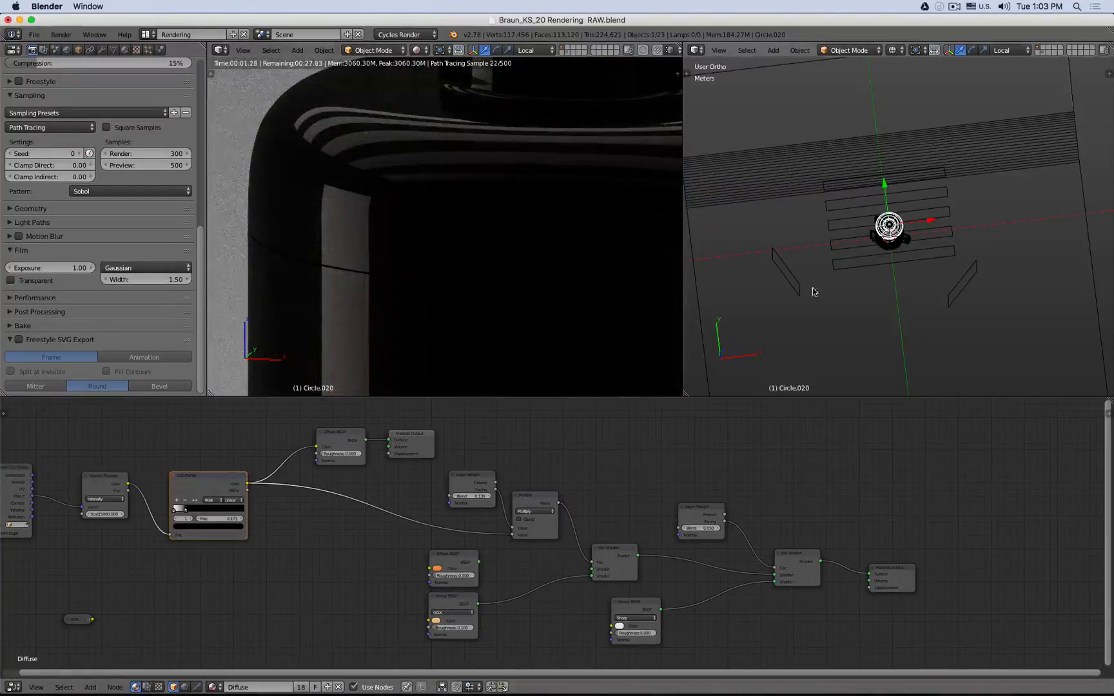
# - Duplicate the angled plane beside the kettle in top view, then rotate and move the copy closer to the kettle
pyautogui.rightClick(795, 281)
pyautogui.press('KP_7')
pyautogui.hotkey('shift', 'd')
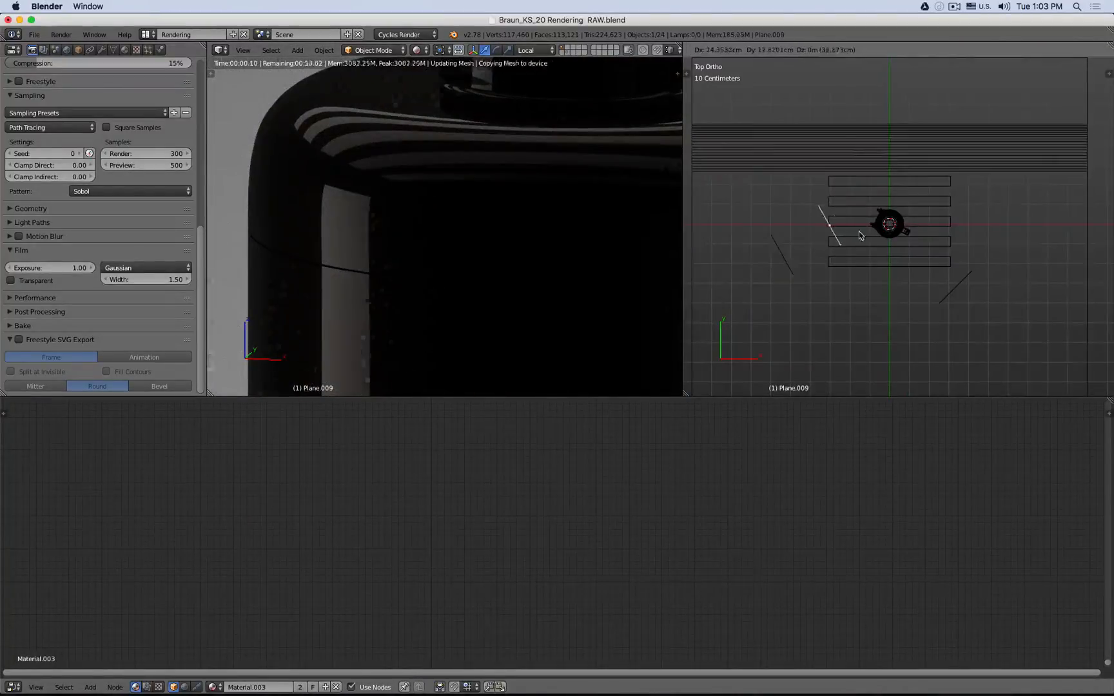
pyautogui.click(874, 211)
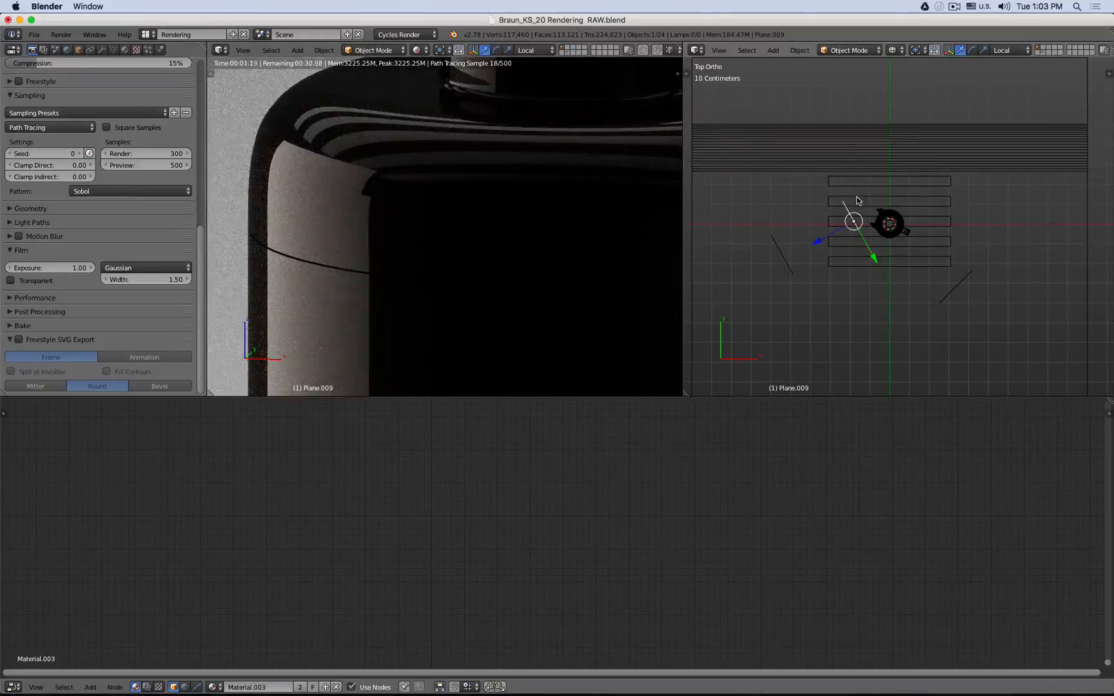
pyautogui.press('r')
pyautogui.click(880, 198)
pyautogui.press('g')
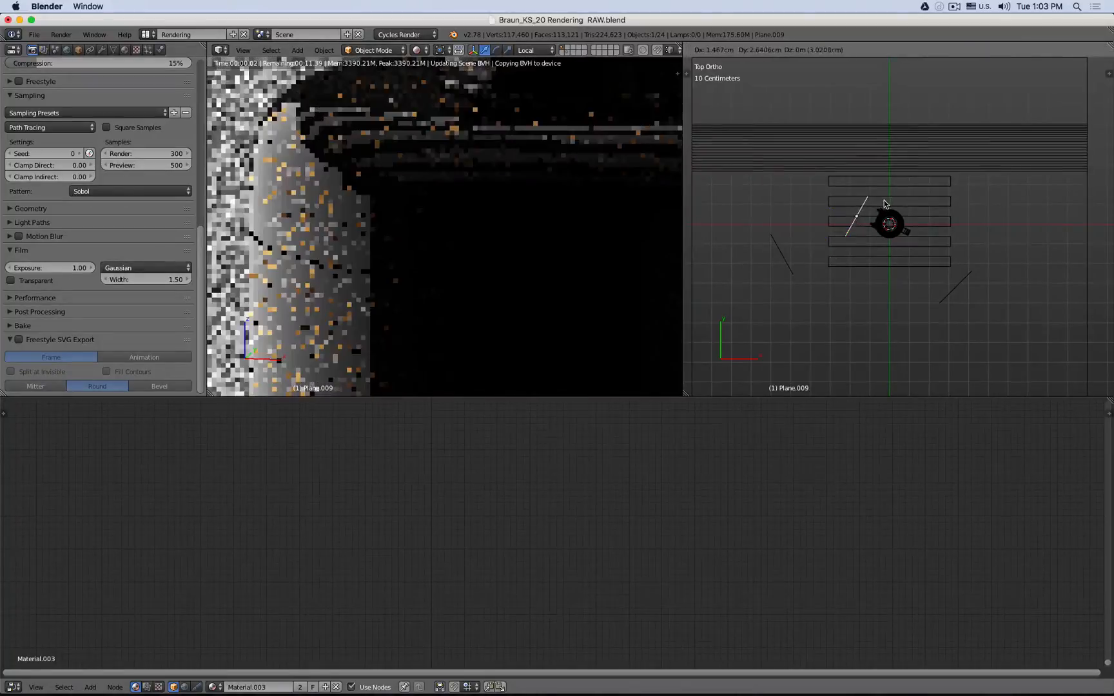
pyautogui.click(884, 202)
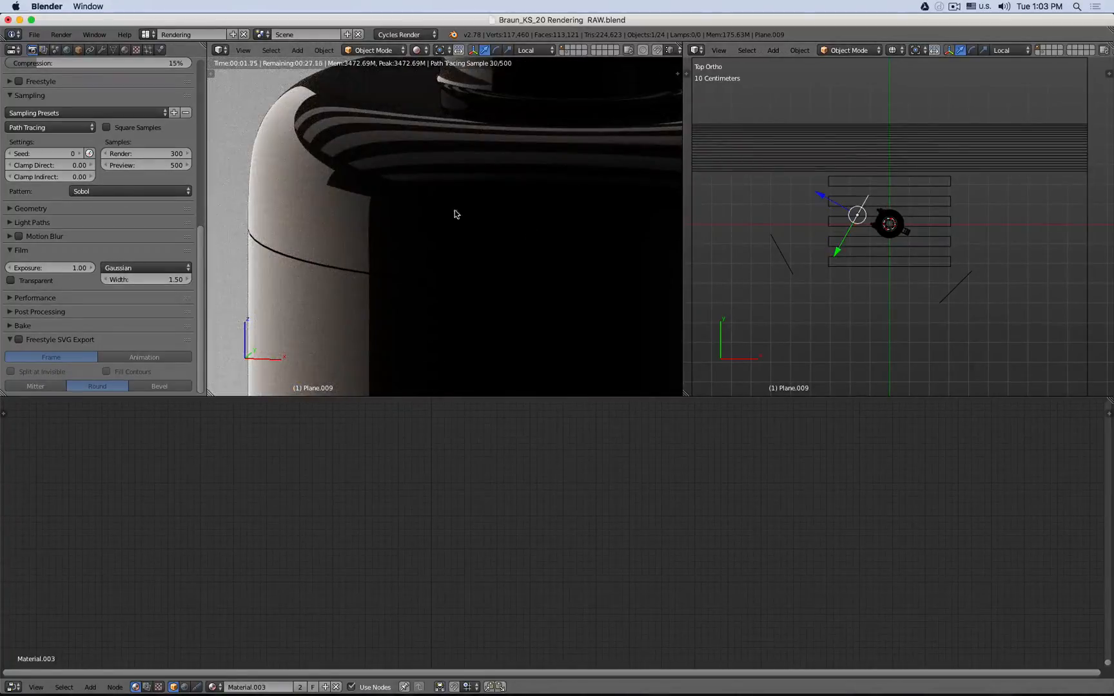
# - Select the kettle and connect the first Mix Shader's output to the Material Output's Surface to preview it
pyautogui.rightClick(476, 196)
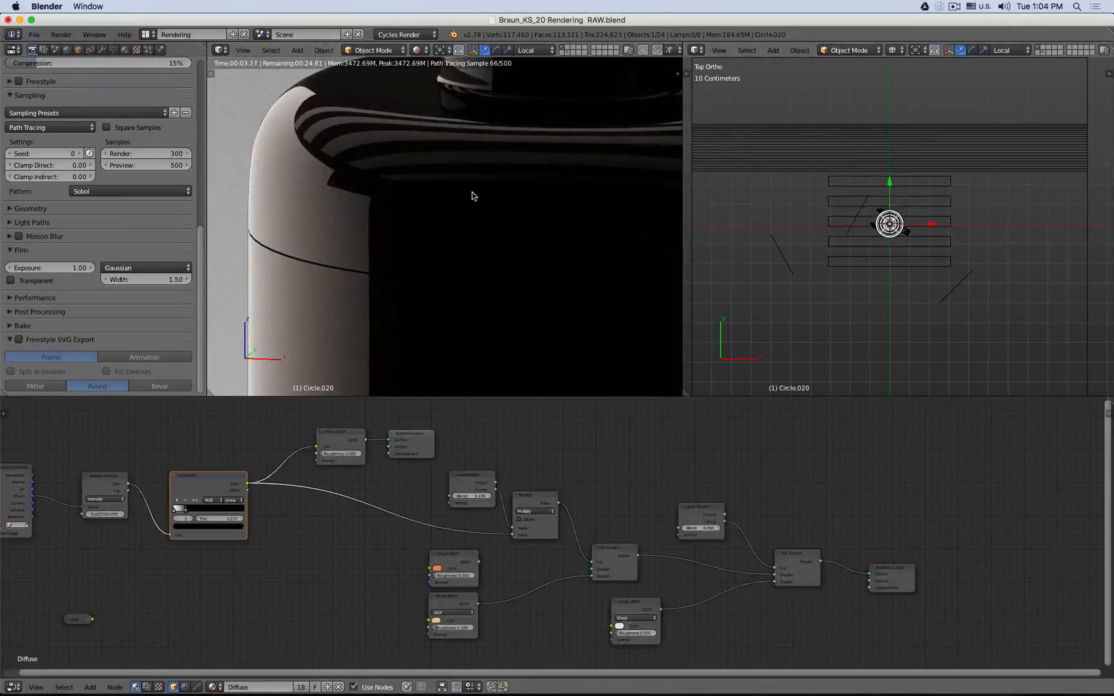
pyautogui.moveTo(889, 573); pyautogui.dragTo(876, 481)
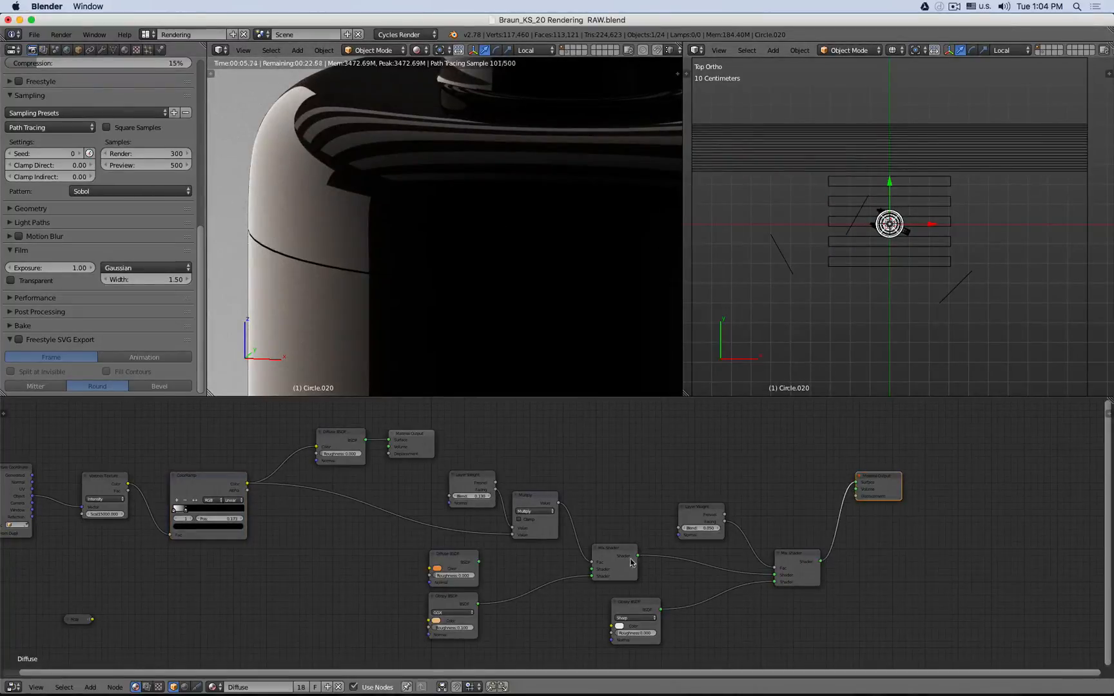
pyautogui.moveTo(636, 555); pyautogui.dragTo(856, 485)
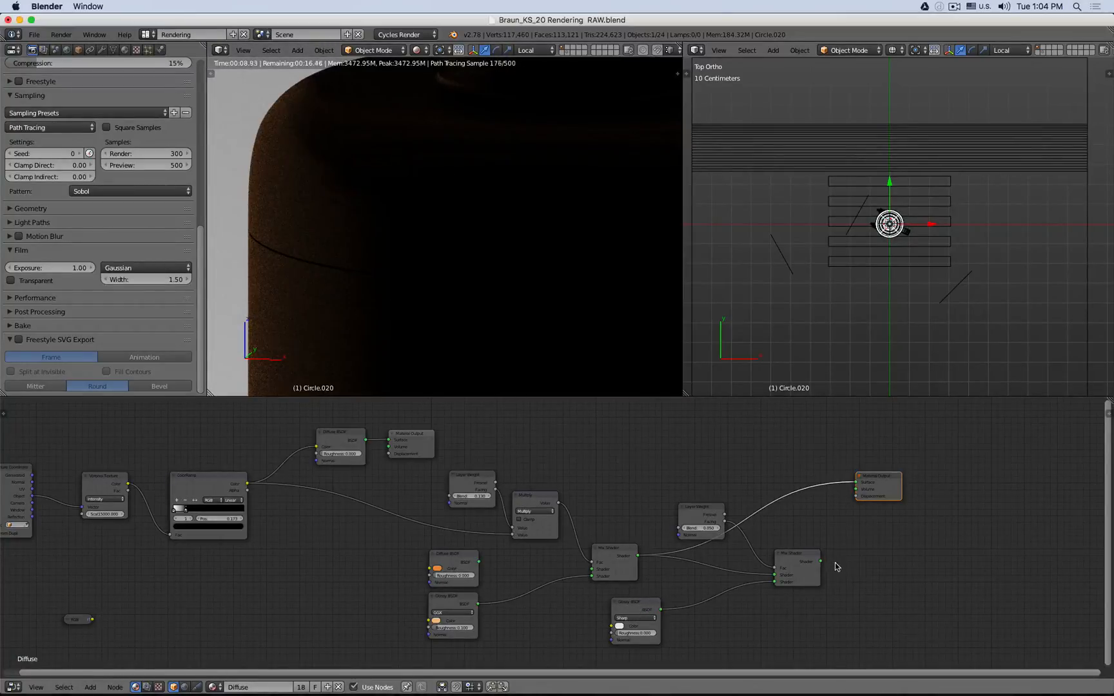
pyautogui.moveTo(821, 562); pyautogui.dragTo(855, 485)
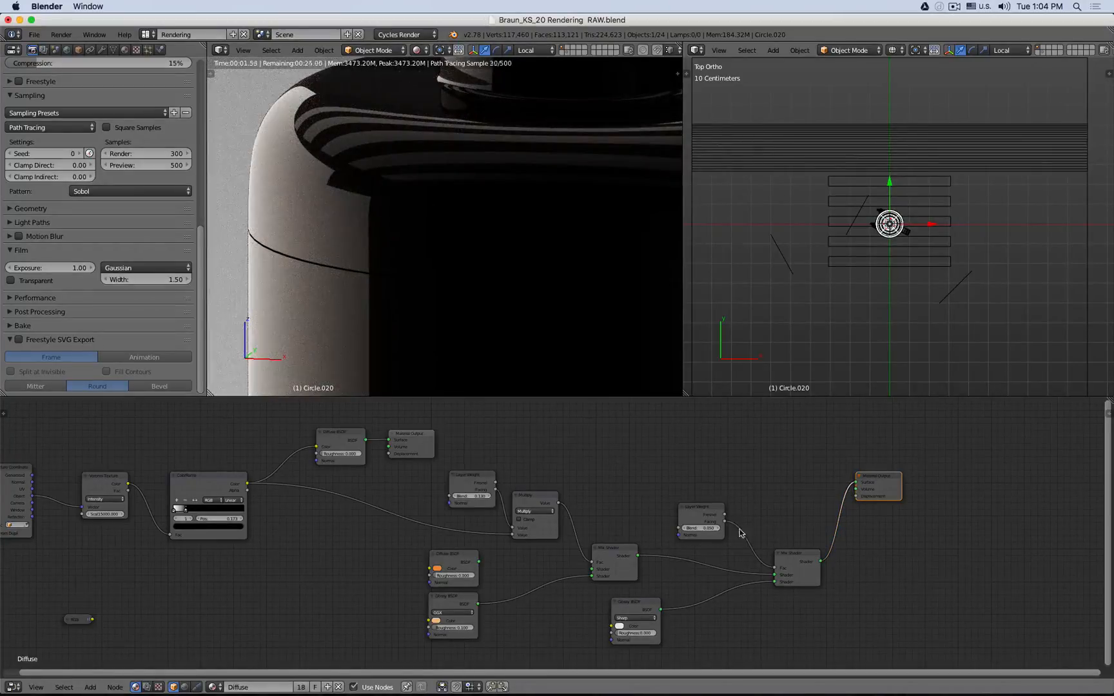
pyautogui.moveTo(638, 555); pyautogui.dragTo(858, 485)
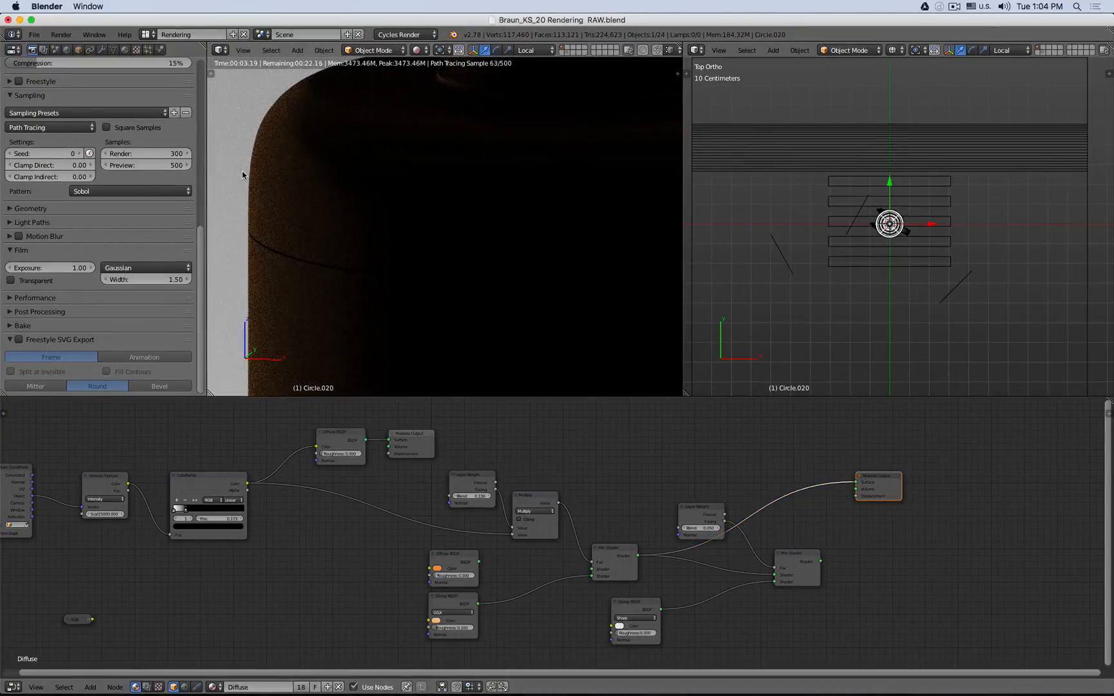
# - Move the Layer Weight and Math nodes to the left
pyautogui.click(480, 478)
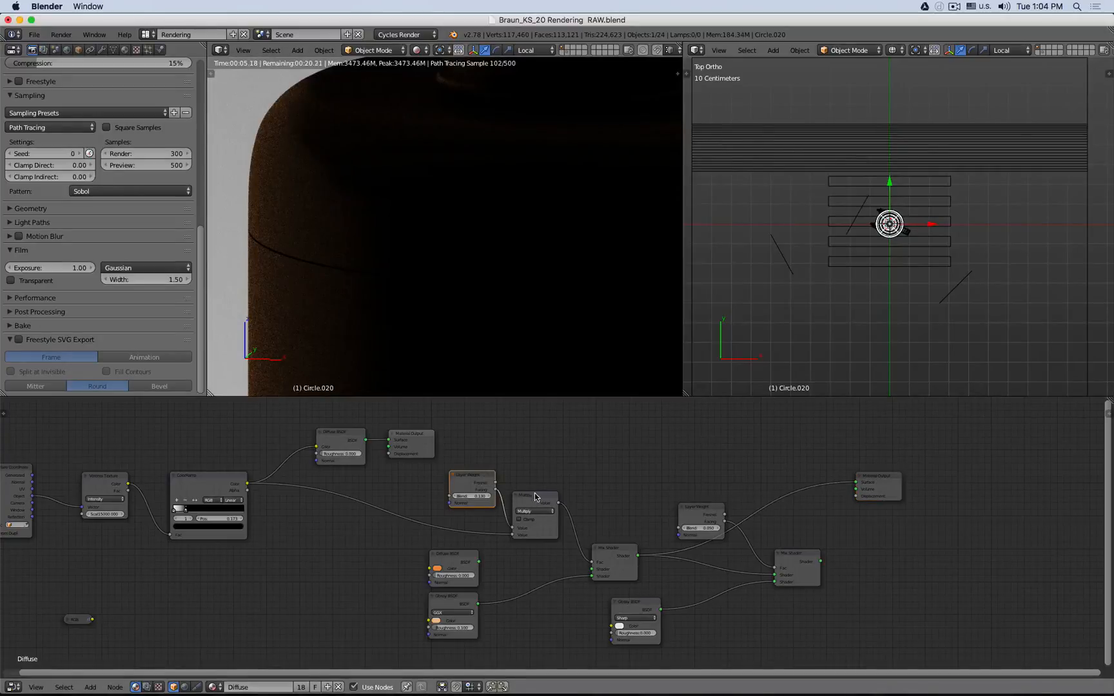
pyautogui.keyDown('shift'); pyautogui.click(537, 498); pyautogui.keyUp('shift')
pyautogui.moveTo(538, 498); pyautogui.dragTo(499, 493)
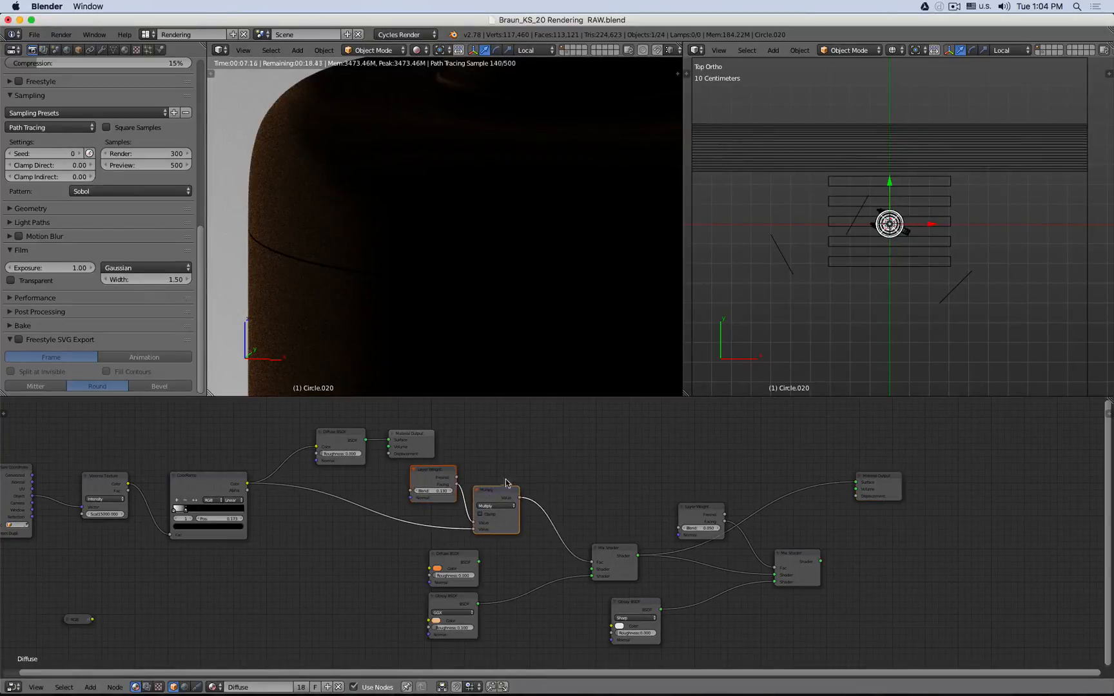
# - Duplicate the Multiply Math node and insert the copy between it and the first Mix Shader
pyautogui.press('a')
pyautogui.click(490, 492)
pyautogui.hotkey('shift', 'd')
pyautogui.click(553, 487)
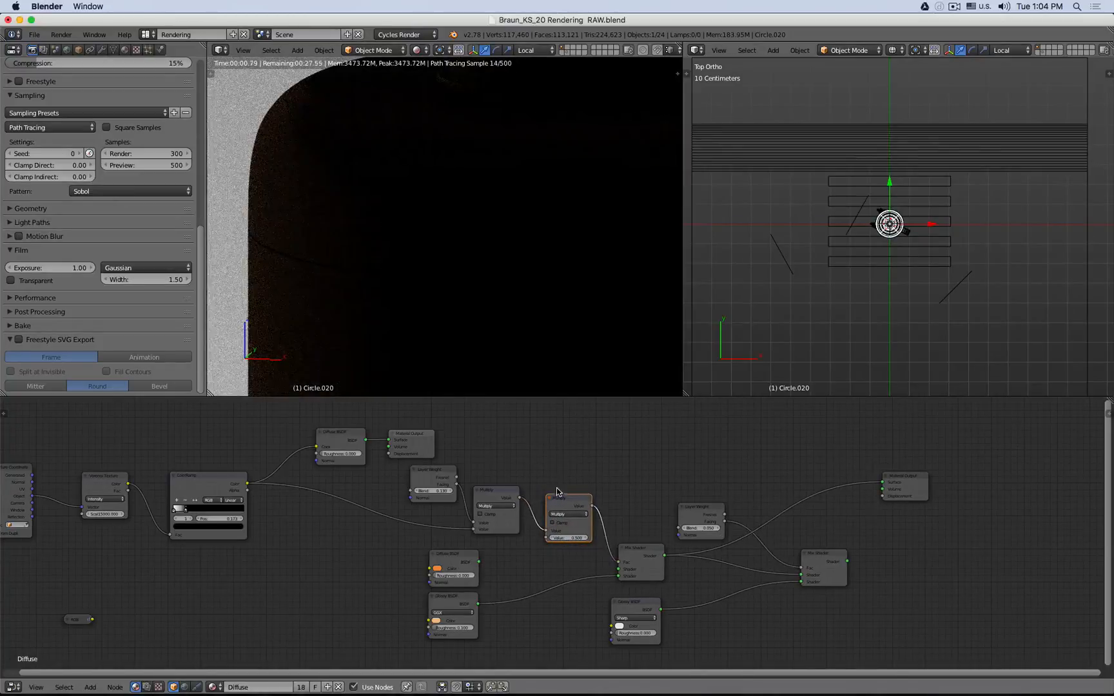
# - Set the copied Math node's second value to 3
pyautogui.click(567, 539)
pyautogui.write('2')
pyautogui.press('Return')
pyautogui.click(568, 539)
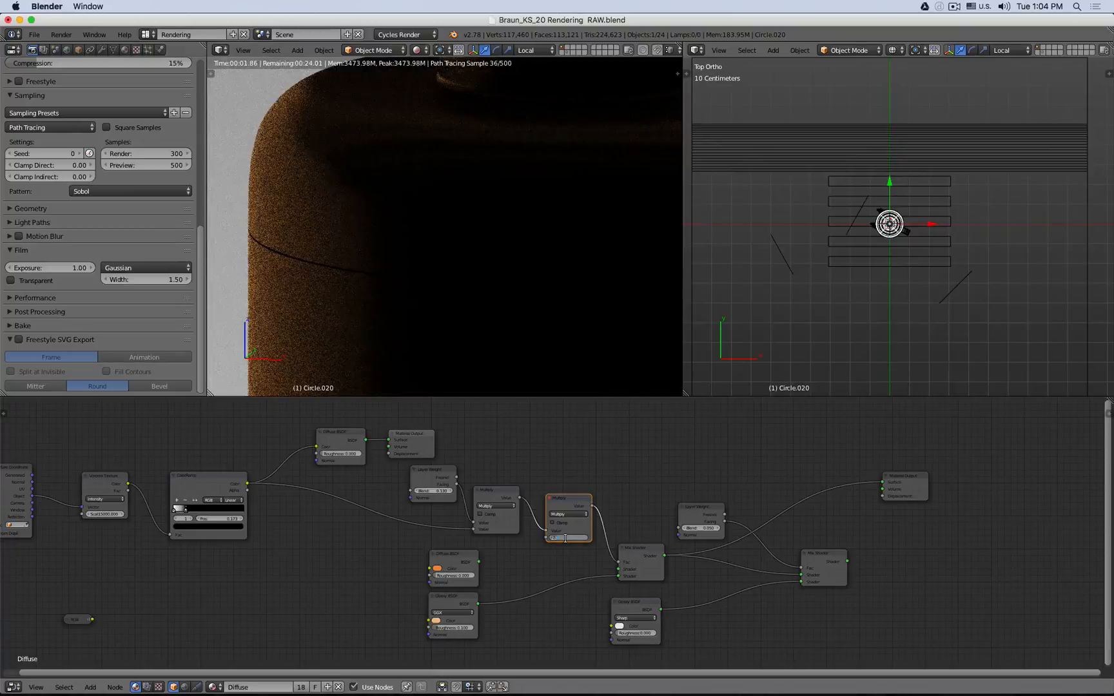
pyautogui.write('3')
pyautogui.press('Return')
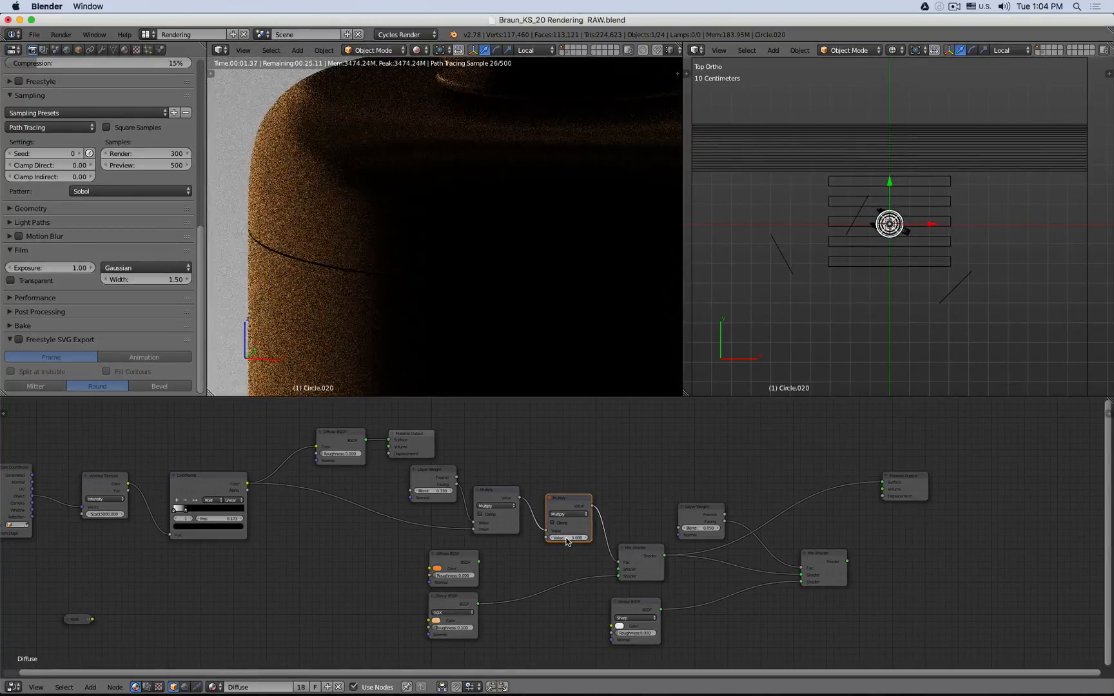
# - Delete the selected object in the viewport and select the kettle body to show its material nodes
pyautogui.press('Delete')
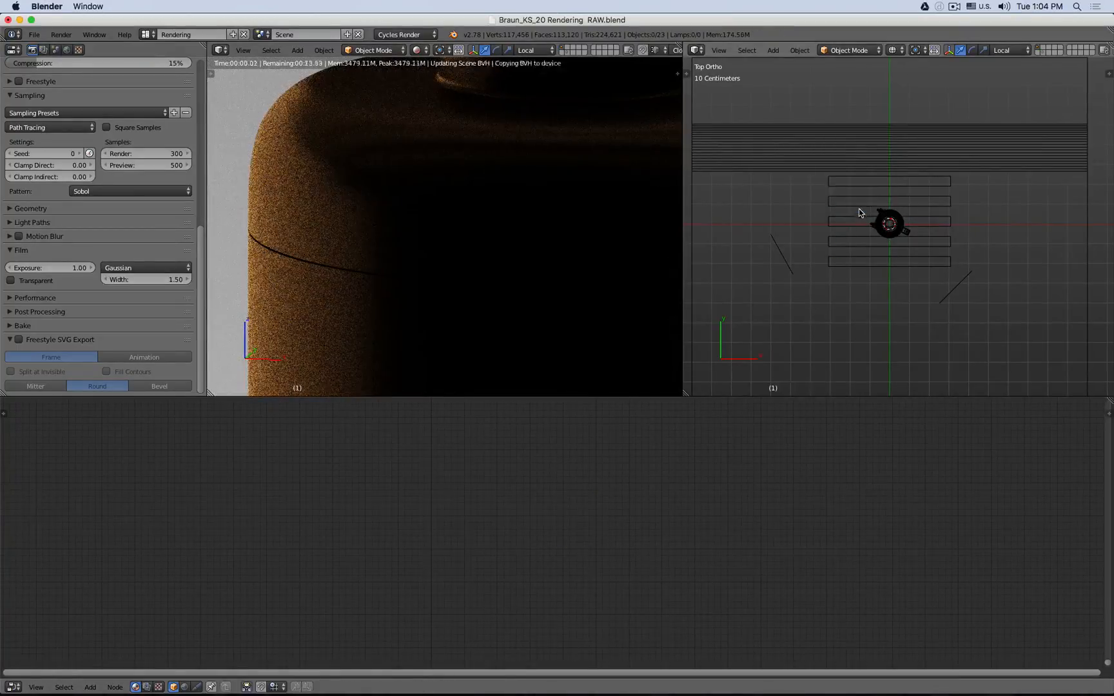
pyautogui.rightClick(884, 235)
pyautogui.rightClick(884, 235)
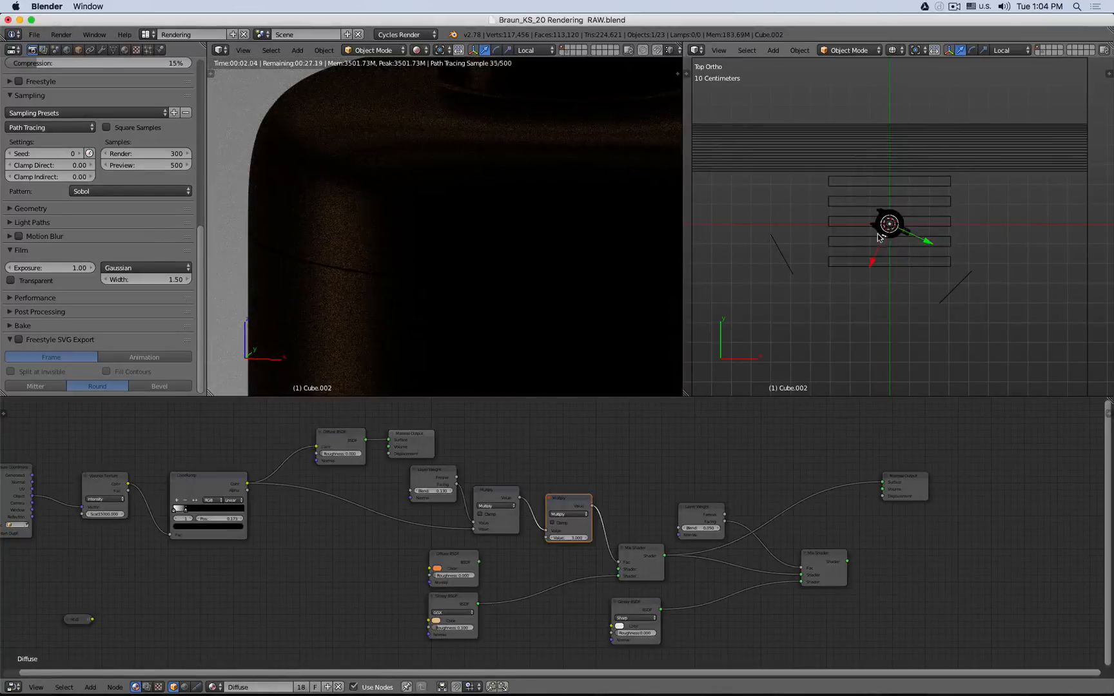
pyautogui.rightClick(876, 232)
pyautogui.rightClick(897, 217)
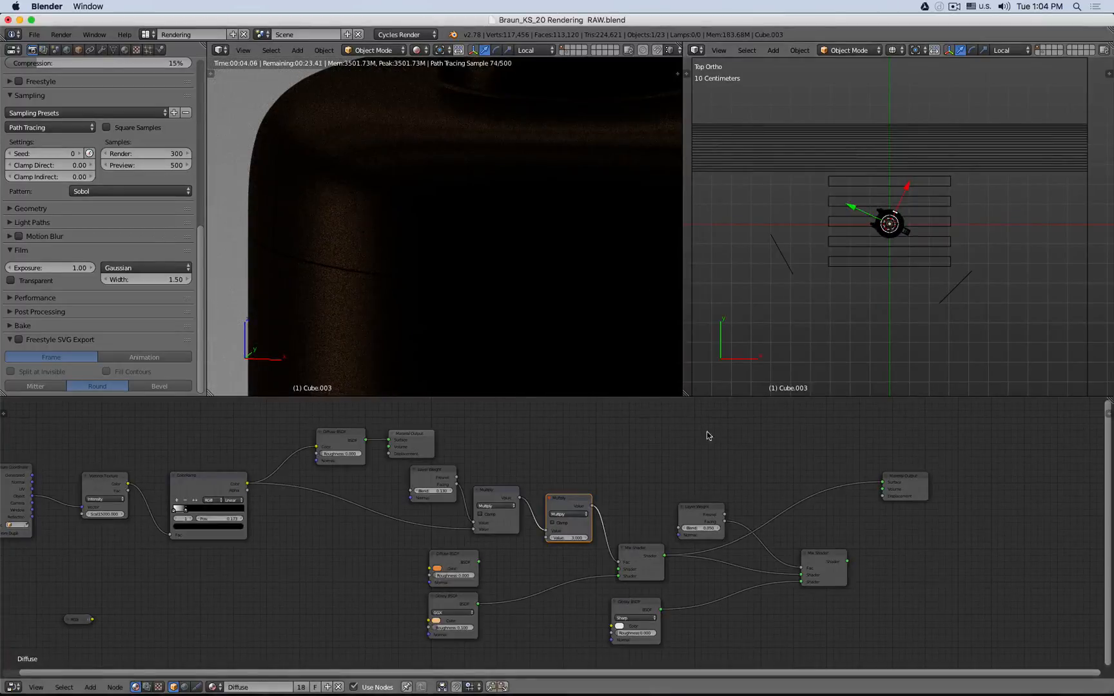
# - Reconnect the second Mix Shader to the Material Output's Surface and set the second Math node's value to 5
pyautogui.moveTo(847, 561); pyautogui.dragTo(936, 580)
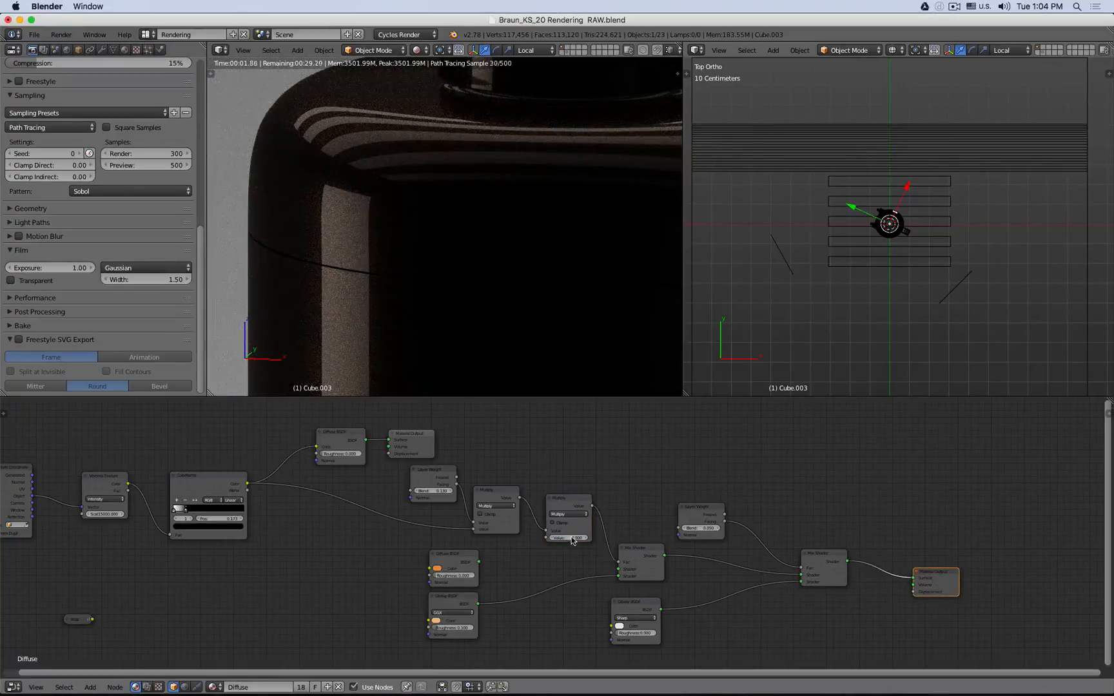
pyautogui.click(571, 536)
pyautogui.write('5')
pyautogui.press('Return')
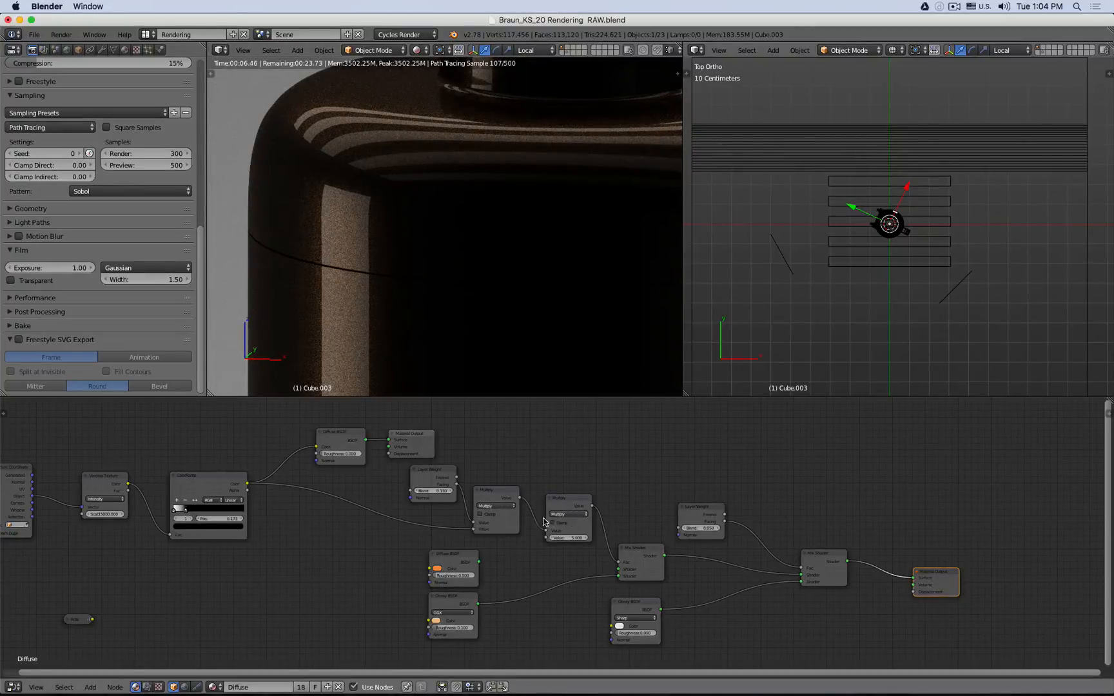
# - Delete both Multiply Math nodes
pyautogui.click(492, 500)
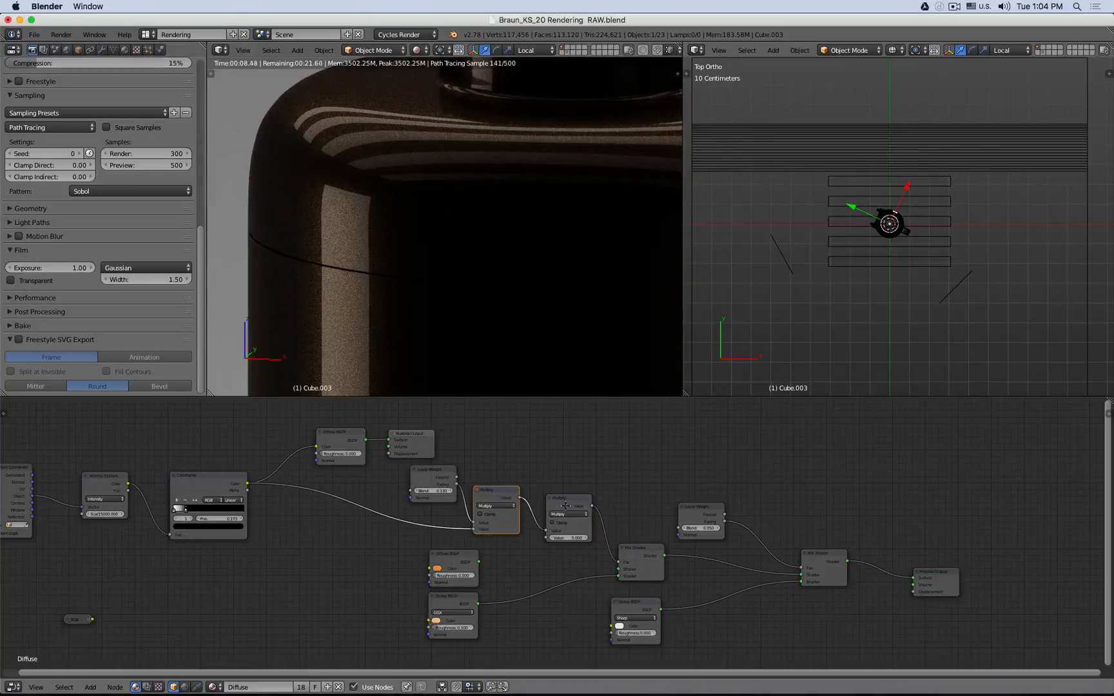
pyautogui.keyDown('shift'); pyautogui.click(558, 510); pyautogui.keyUp('shift')
pyautogui.press('x')
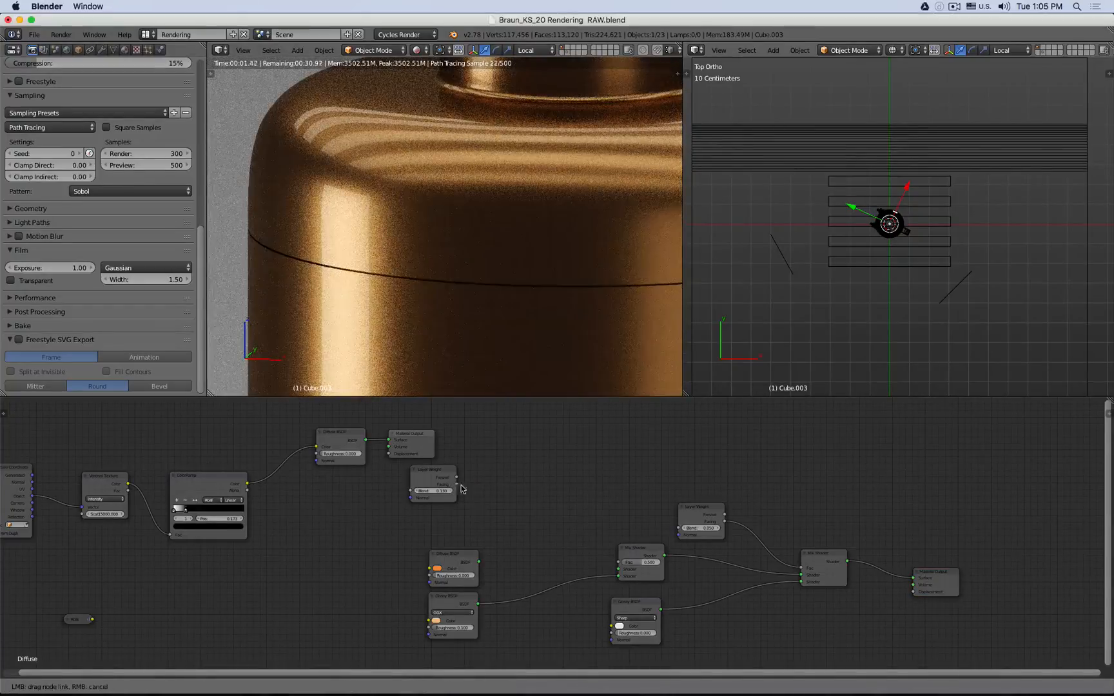
# - Connect the Layer Weight's Facing output to the first Mix Shader's Fac and move the Layer Weight node up
pyautogui.moveTo(456, 484); pyautogui.dragTo(618, 561)
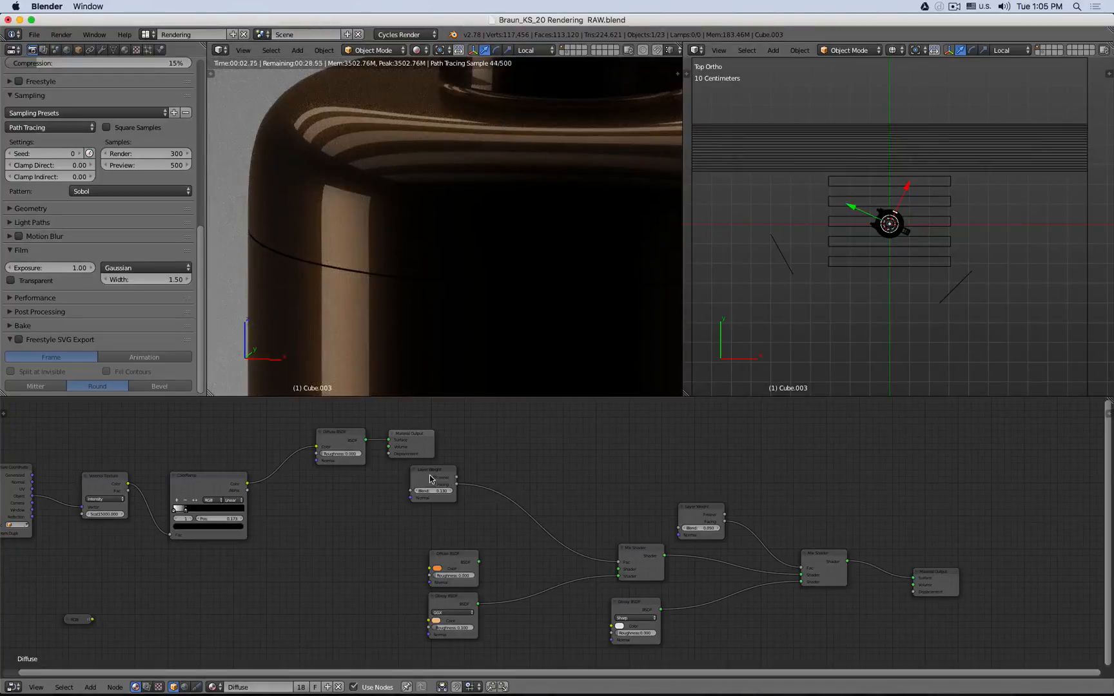
pyautogui.moveTo(430, 479); pyautogui.dragTo(473, 459)
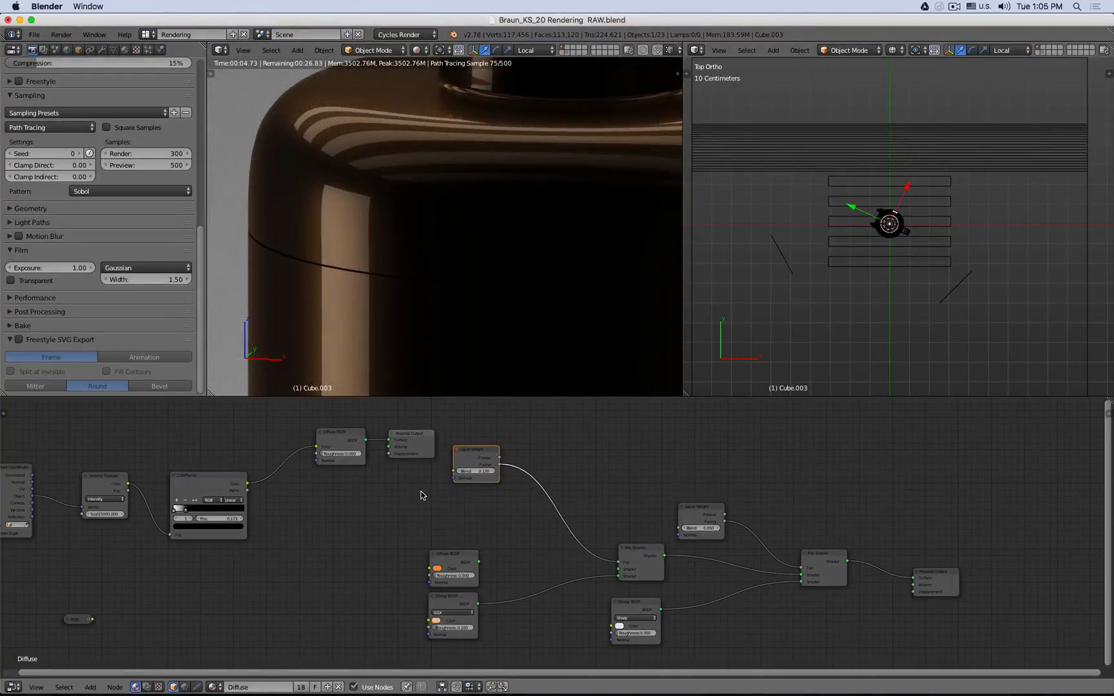
# - Add a Math node into the link between the Layer Weight and the first Mix Shader, set to Multiply
pyautogui.hotkey('shift', 'a')
pyautogui.moveTo(422, 493)
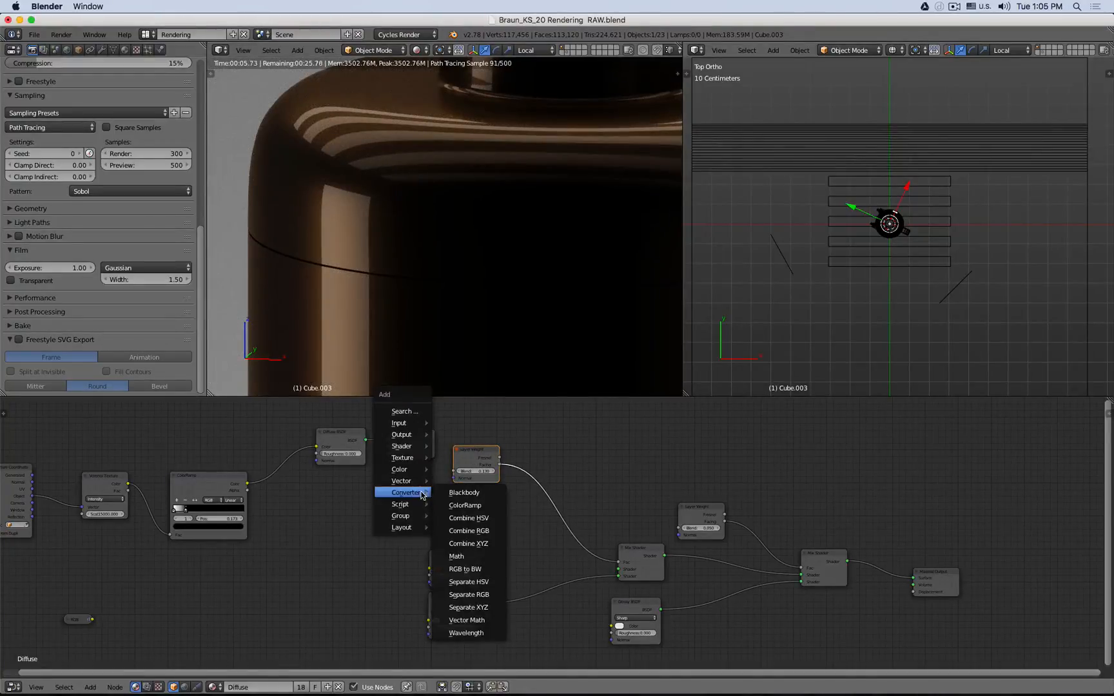
pyautogui.click(462, 556)
pyautogui.click(545, 510)
pyautogui.click(545, 505)
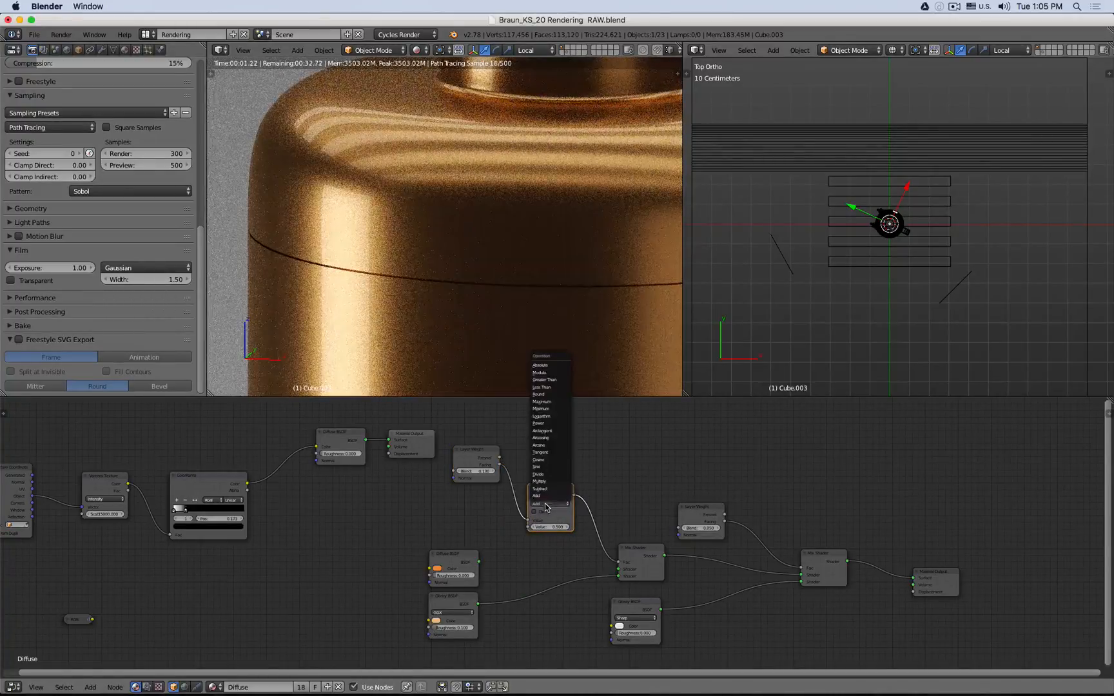
pyautogui.click(544, 480)
pyautogui.click(546, 526)
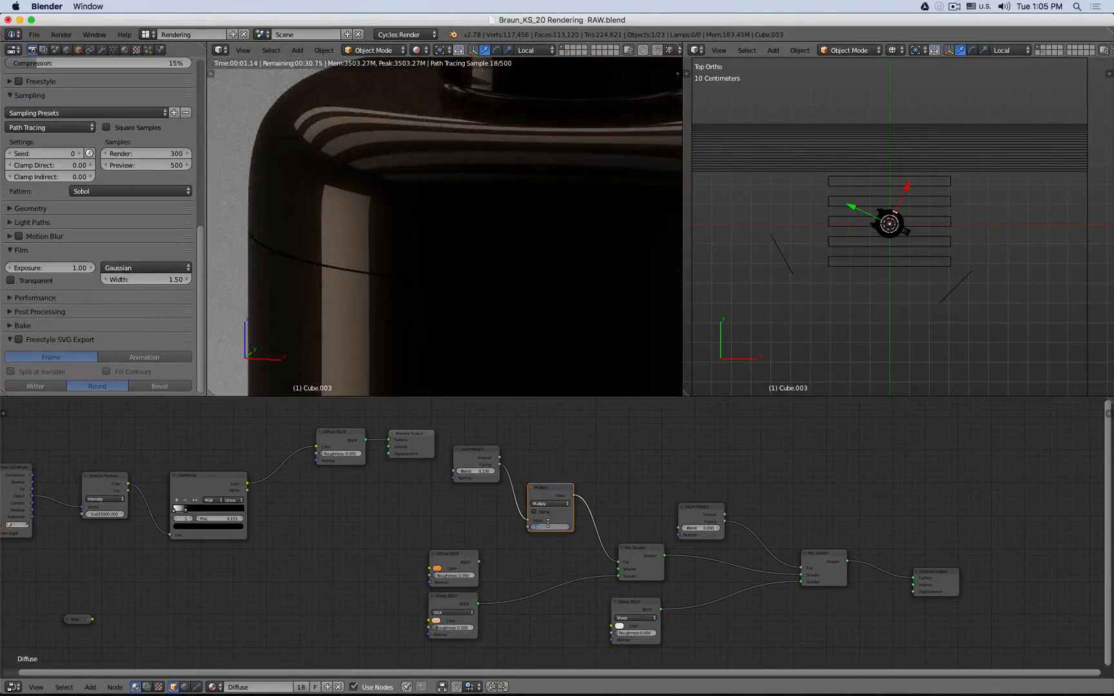
pyautogui.press('Return')
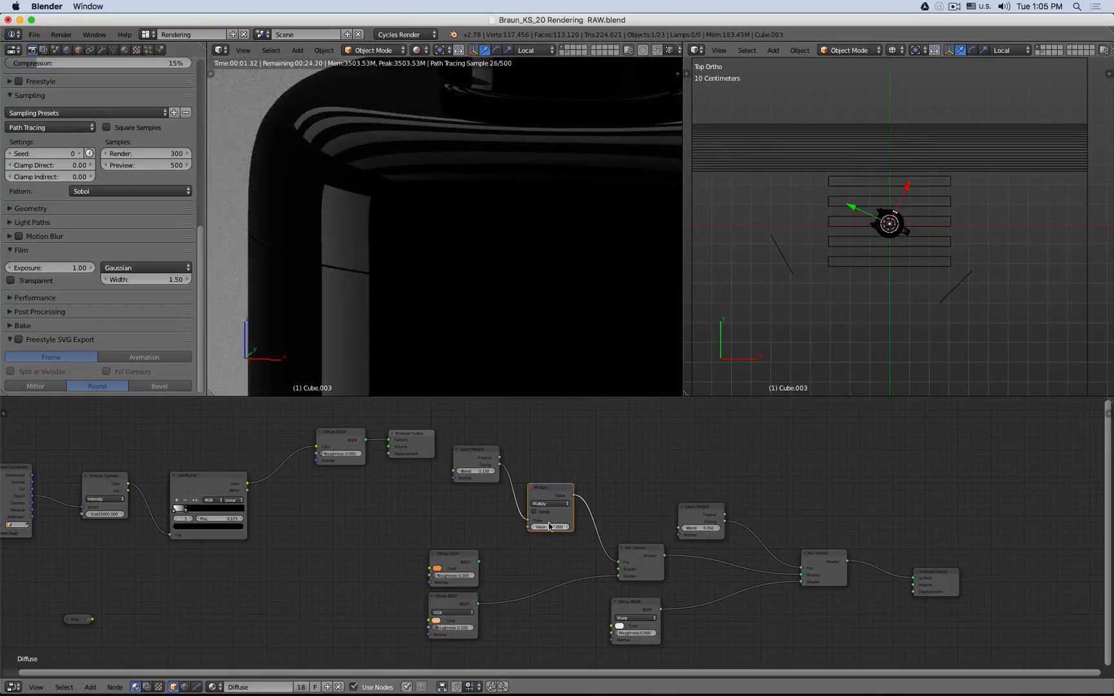
# - Nudge the upper Layer Weight node and set the first Multiply node's value to 2, trying 1 and 0.5 first
pyautogui.moveTo(473, 462); pyautogui.dragTo(466, 468)
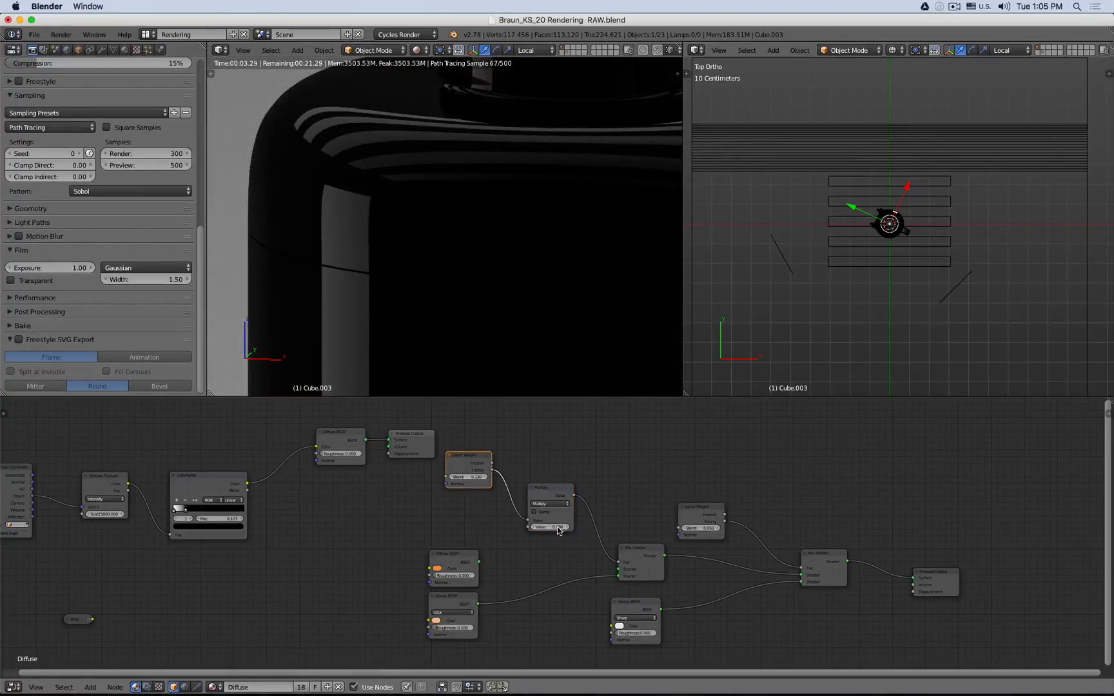
pyautogui.click(552, 526)
pyautogui.write('1')
pyautogui.press('Return')
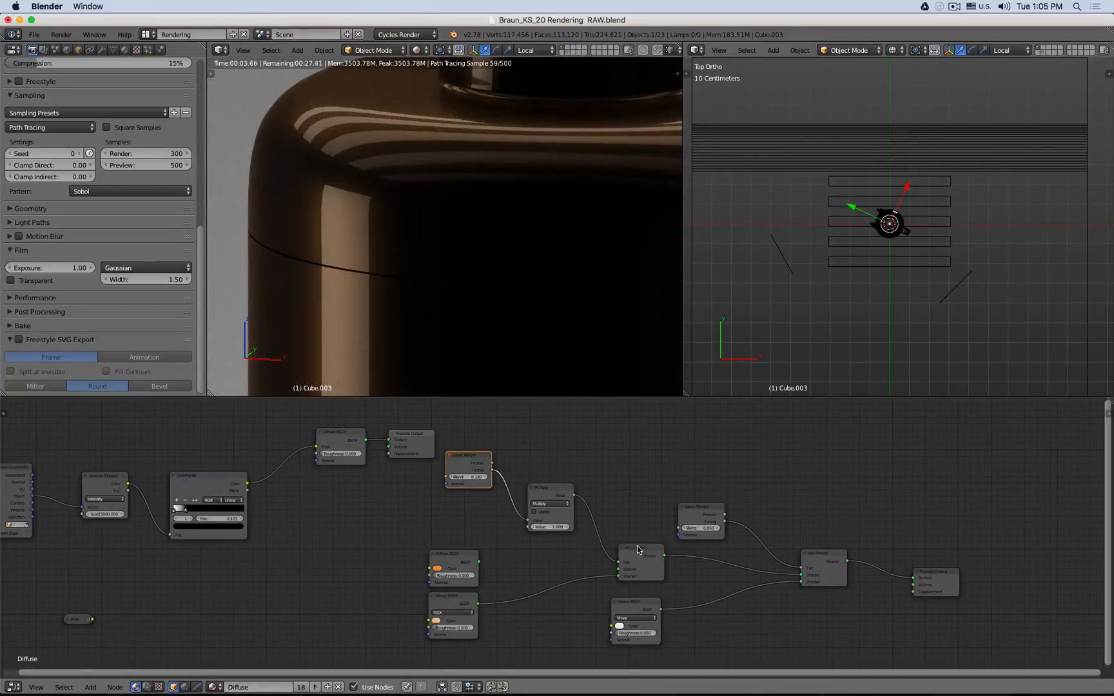
pyautogui.click(553, 525)
pyautogui.write('.5')
pyautogui.press('Return')
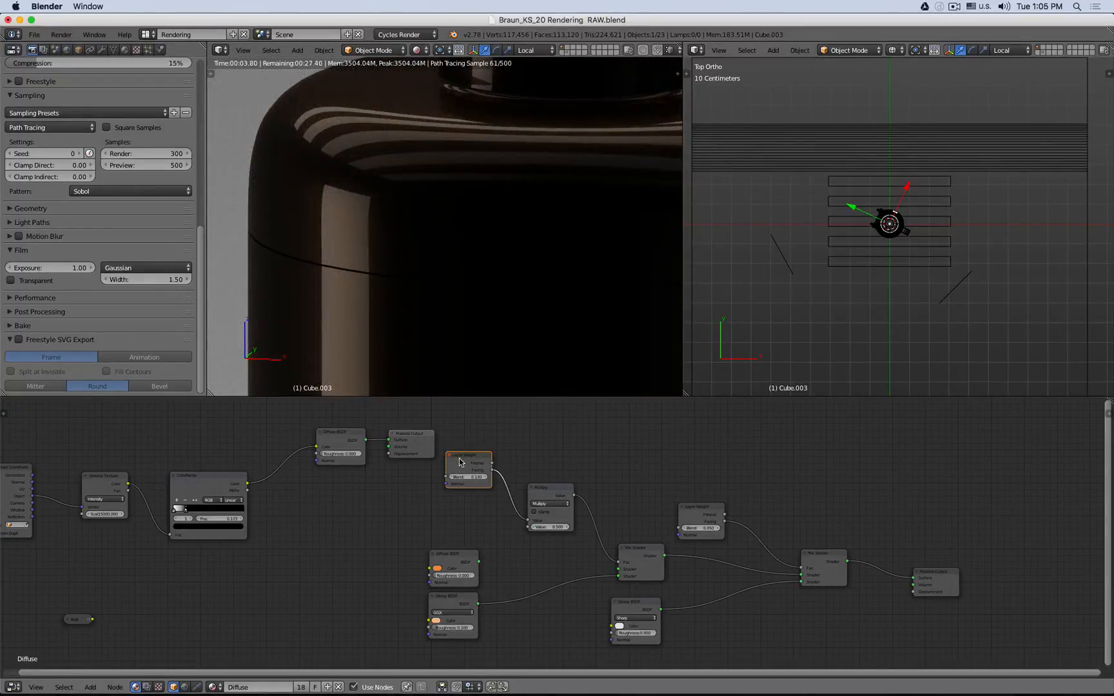
pyautogui.click(547, 527)
pyautogui.write('2')
pyautogui.press('Return')
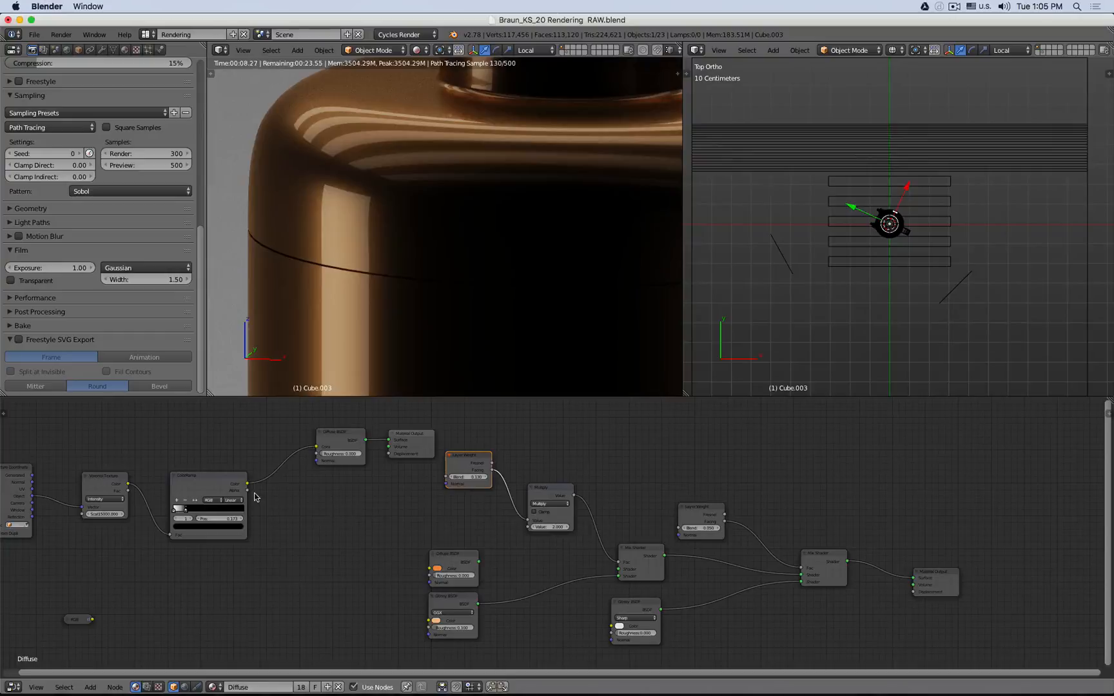
# - Connect the ColorRamp's Color output to the first Multiply node's second Value input
pyautogui.moveTo(248, 484); pyautogui.dragTo(528, 527)
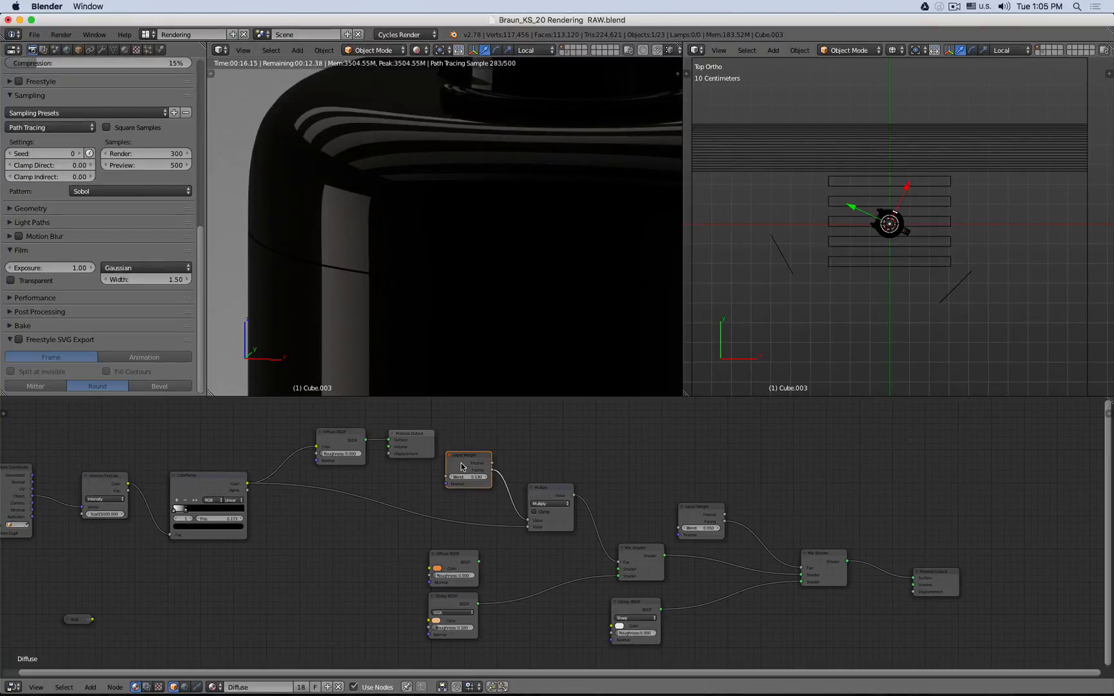
# - Insert a Math node set to Multiply into the link between the first Multiply node and the first Mix Shader
pyautogui.hotkey('shift', 'a')
pyautogui.moveTo(337, 527)
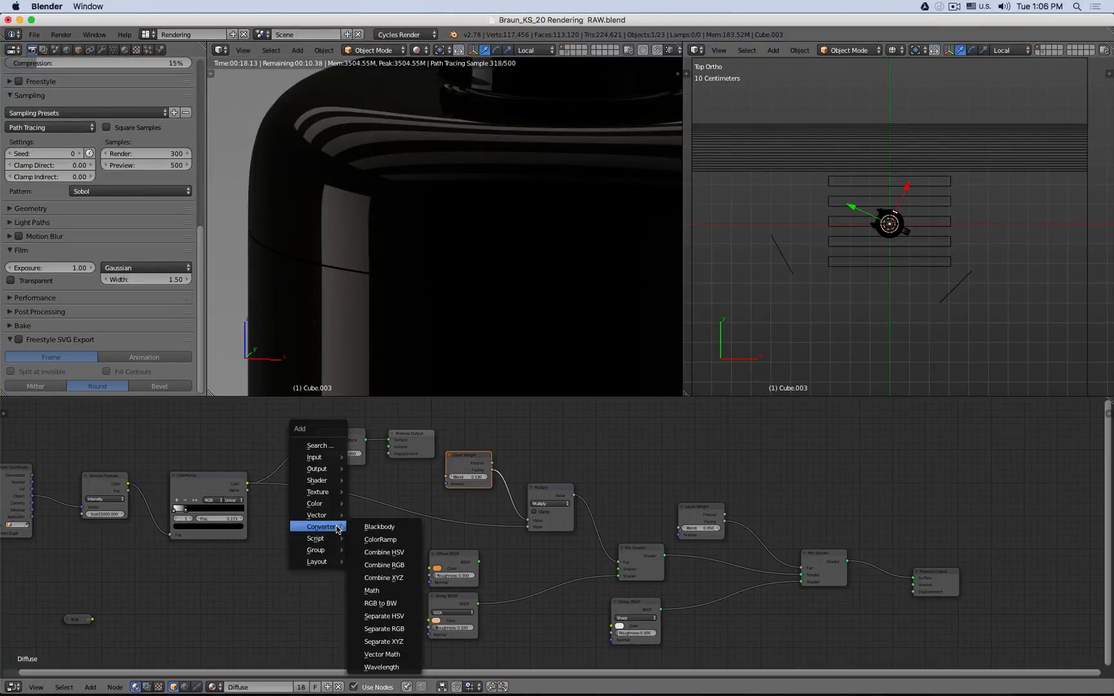
pyautogui.click(392, 591)
pyautogui.click(621, 524)
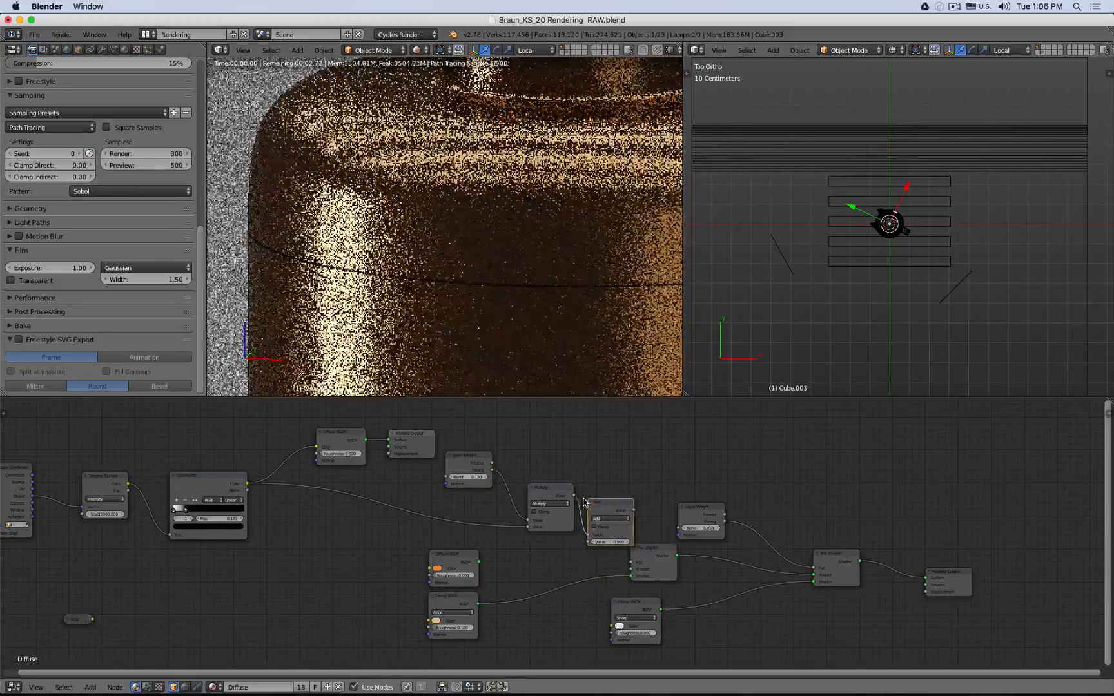
pyautogui.click(624, 518)
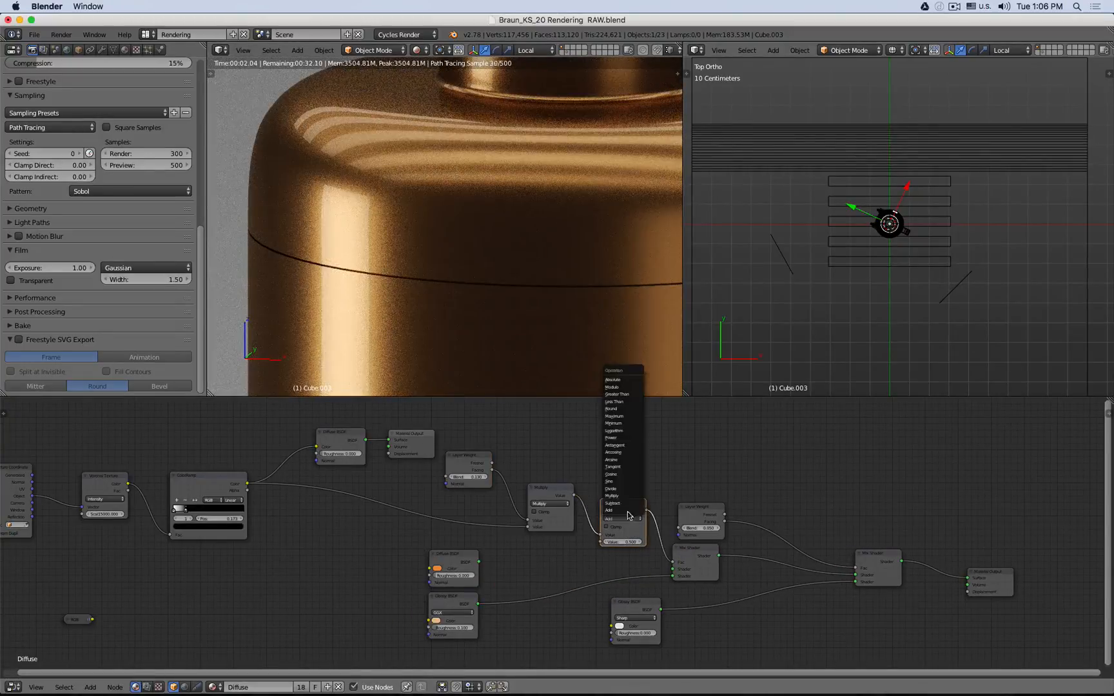
pyautogui.click(625, 496)
pyautogui.click(625, 540)
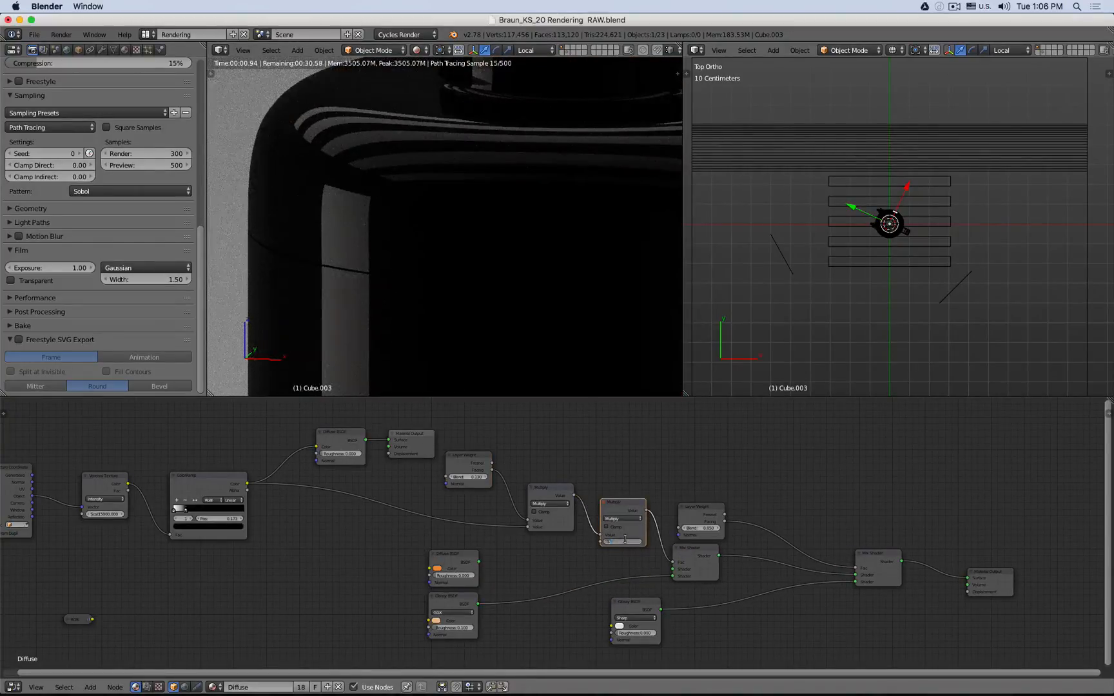
pyautogui.press('Return')
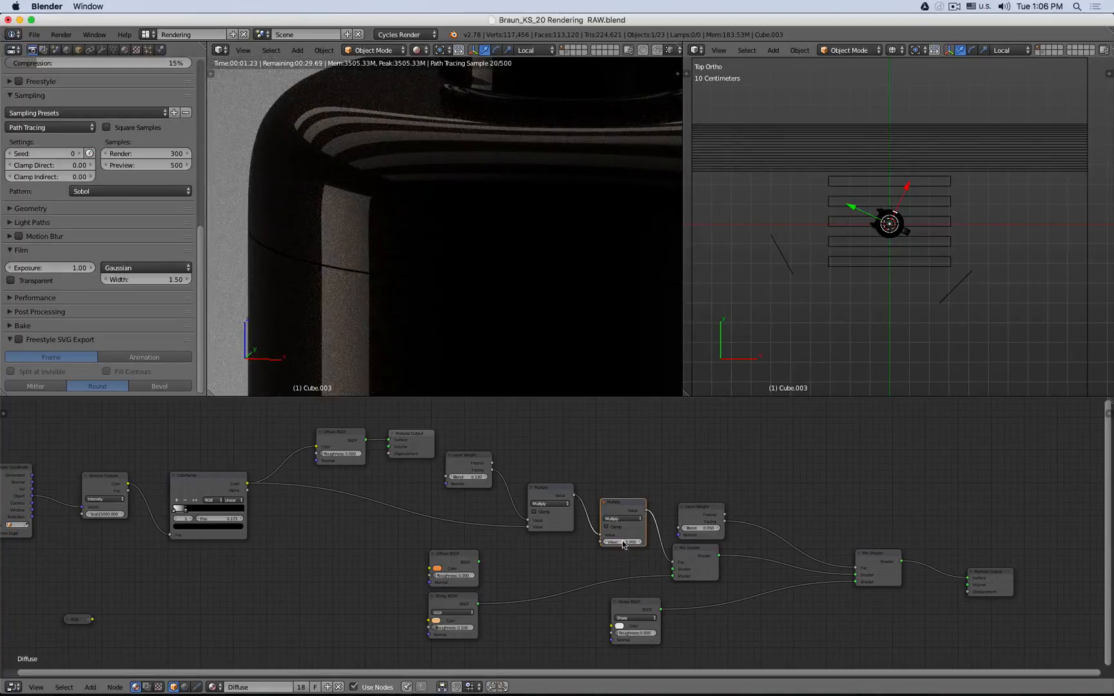
# - Set the new Multiply node's value to 6
pyautogui.click(622, 542)
pyautogui.write('6')
pyautogui.press('Return')
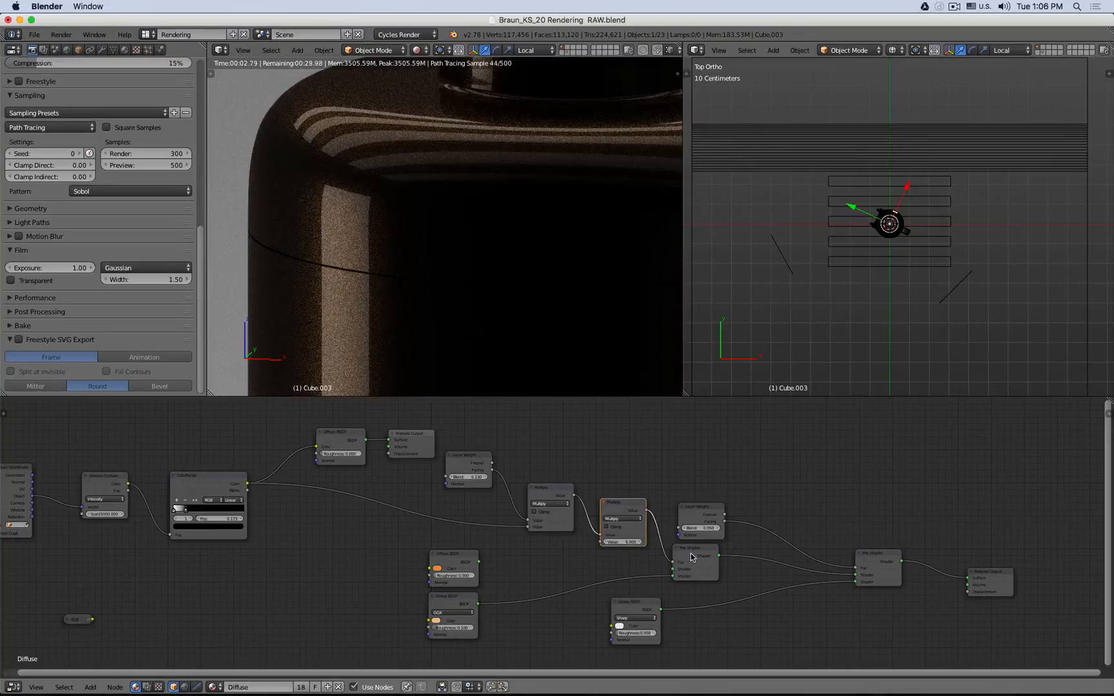
pyautogui.click(469, 457)
pyautogui.hotkey('shift', 'd')
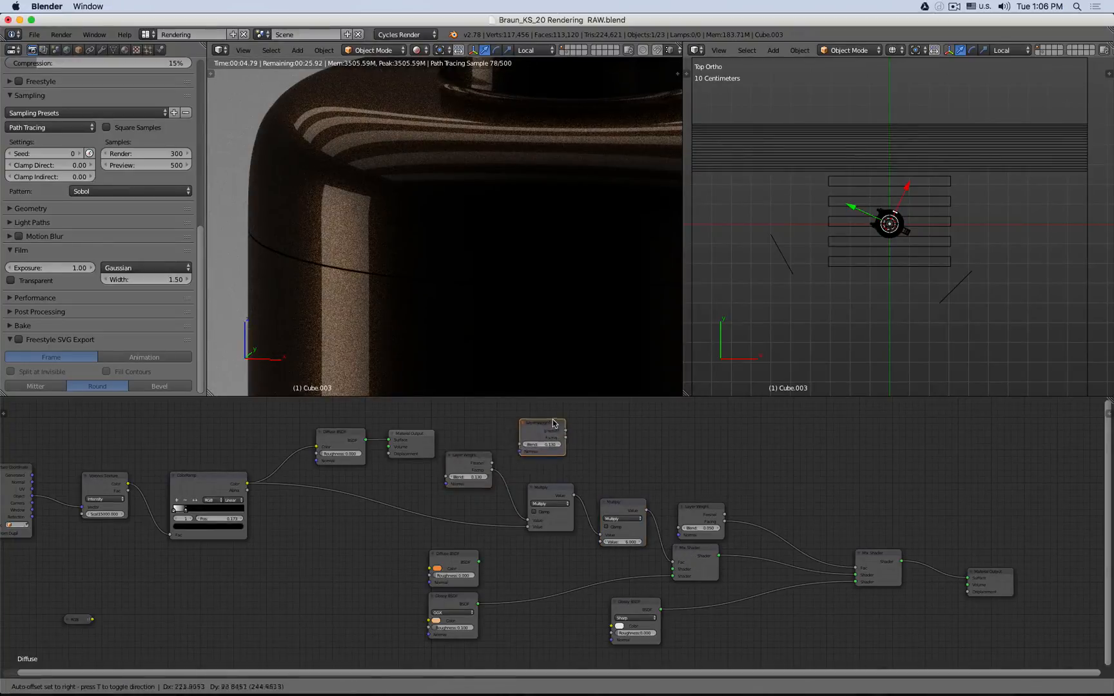
pyautogui.click(602, 430)
pyautogui.moveTo(588, 428); pyautogui.dragTo(676, 565)
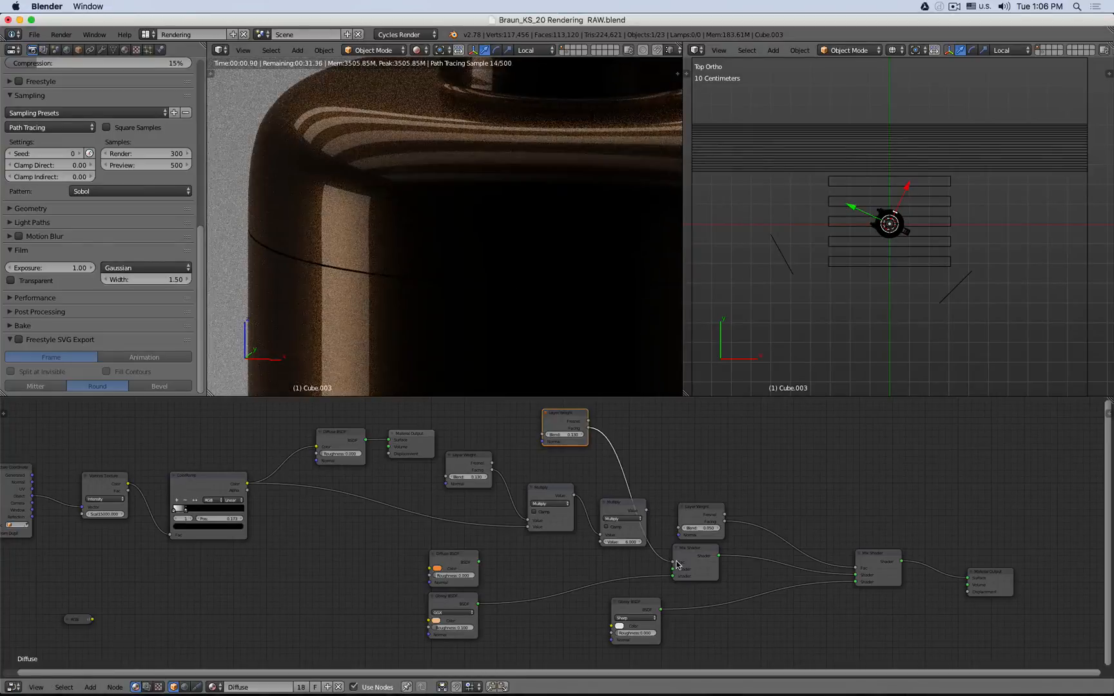
pyautogui.moveTo(648, 515); pyautogui.dragTo(676, 567)
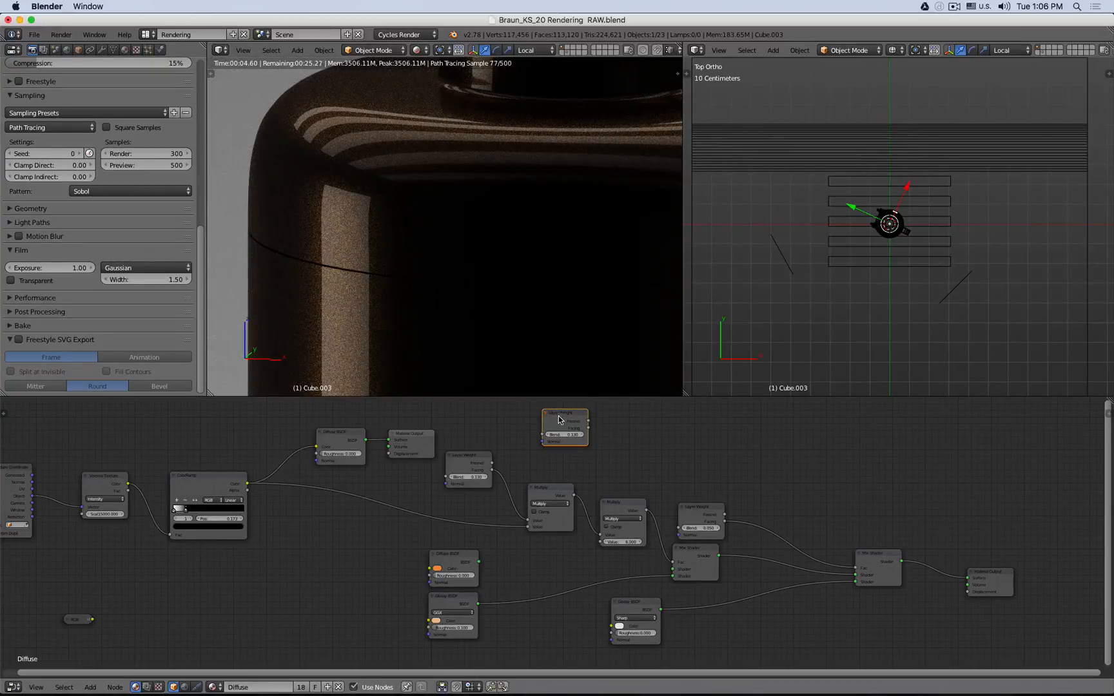
pyautogui.press('x')
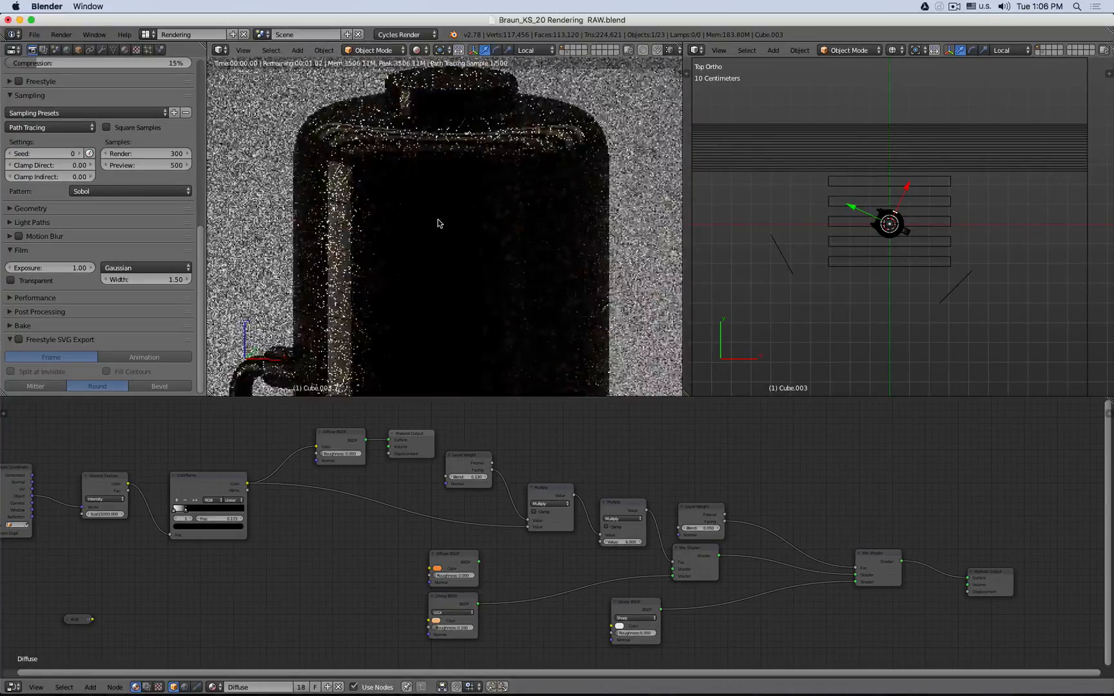
# - Connect the Diffuse BSDF to the first Mix Shader's shader input and cut that link again
pyautogui.moveTo(478, 561); pyautogui.dragTo(676, 572)
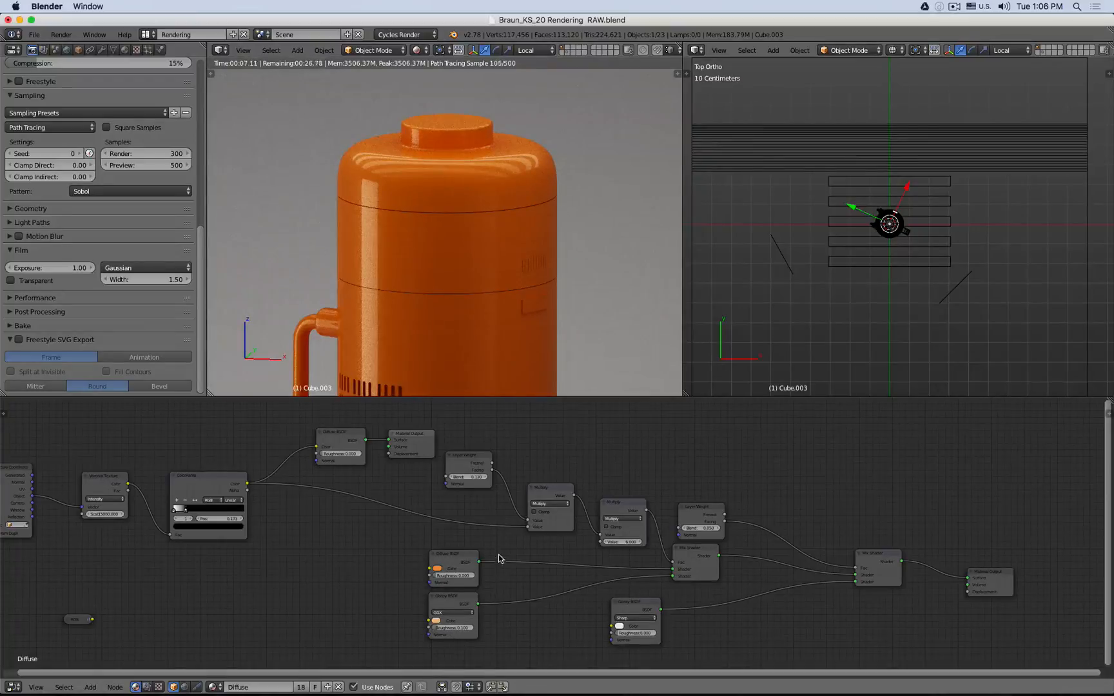
pyautogui.keyDown('ctrl'); pyautogui.moveTo(499, 558); pyautogui.dragTo(495, 582, button='right'); pyautogui.keyUp('ctrl')
# - Try Glossy BSDF roughness values of 0, 0.2 and 0.3
pyautogui.click(454, 627)
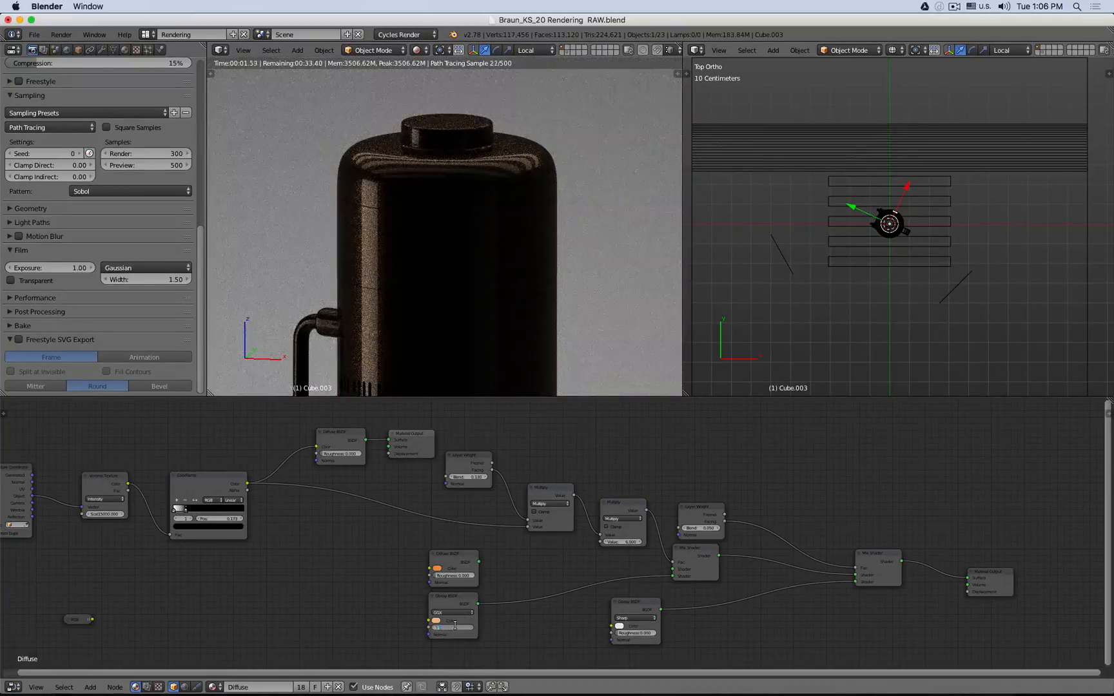
pyautogui.write('0')
pyautogui.press('Return')
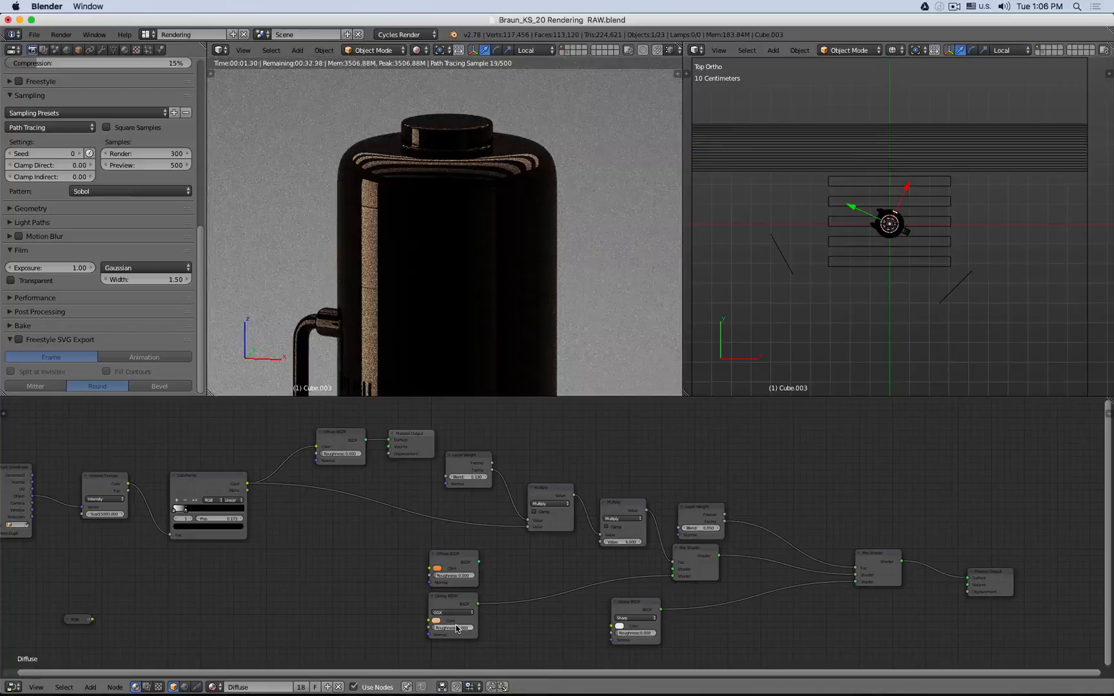
pyautogui.click(456, 628)
pyautogui.write('0.2')
pyautogui.press('Return')
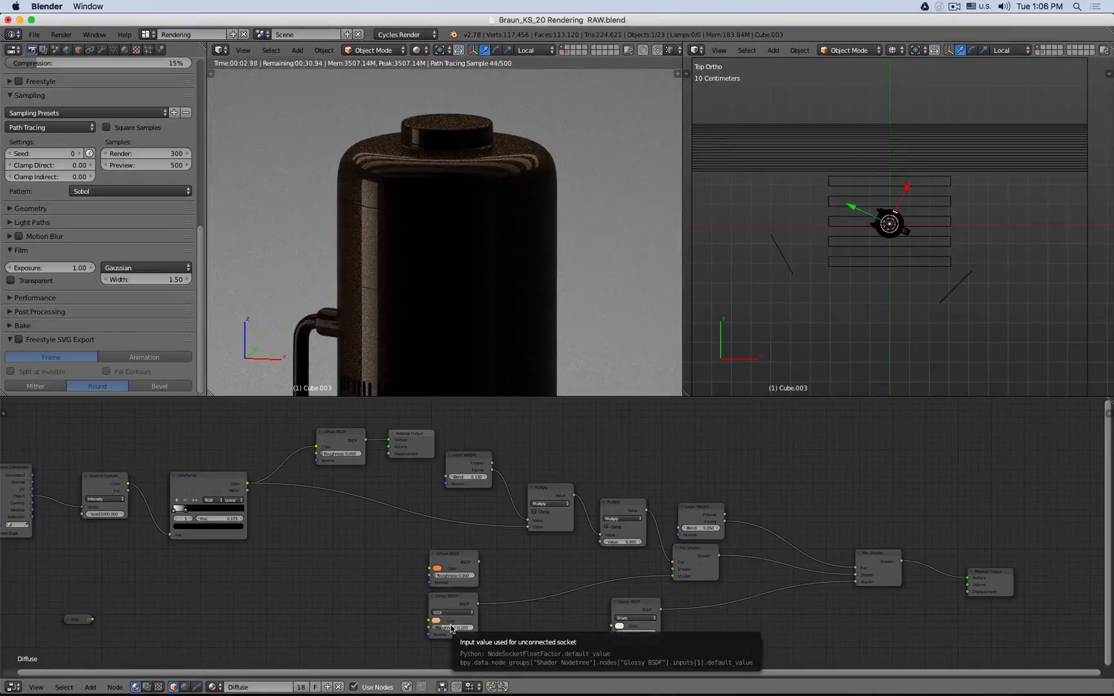
pyautogui.click(473, 627)
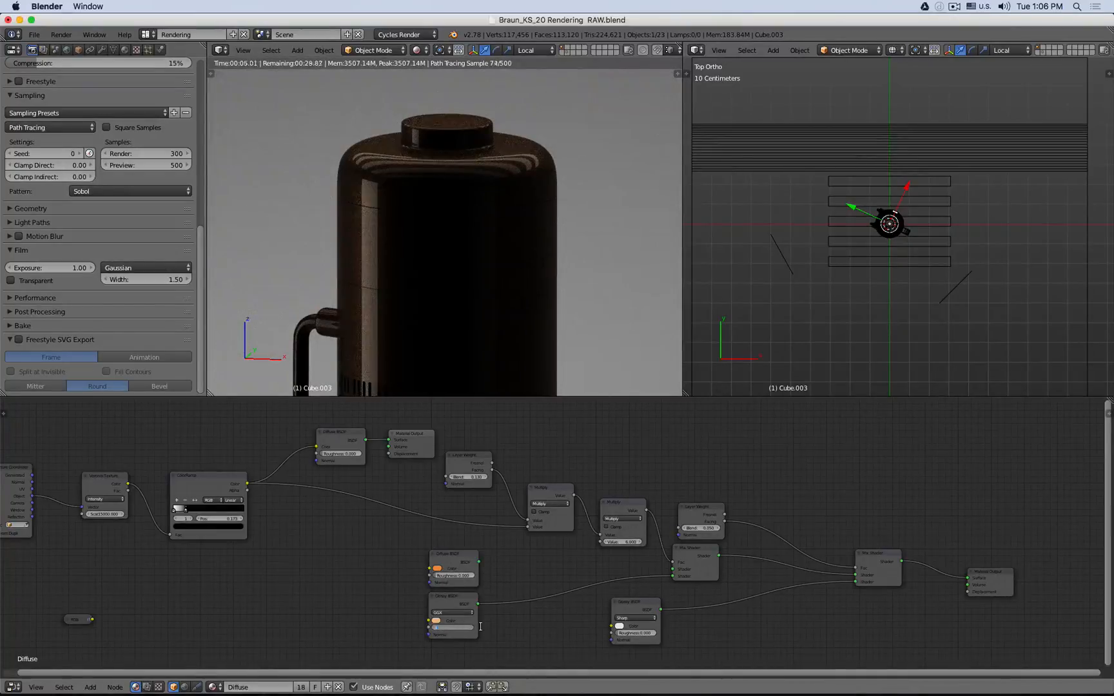
pyautogui.write('0.3')
pyautogui.press('Return')
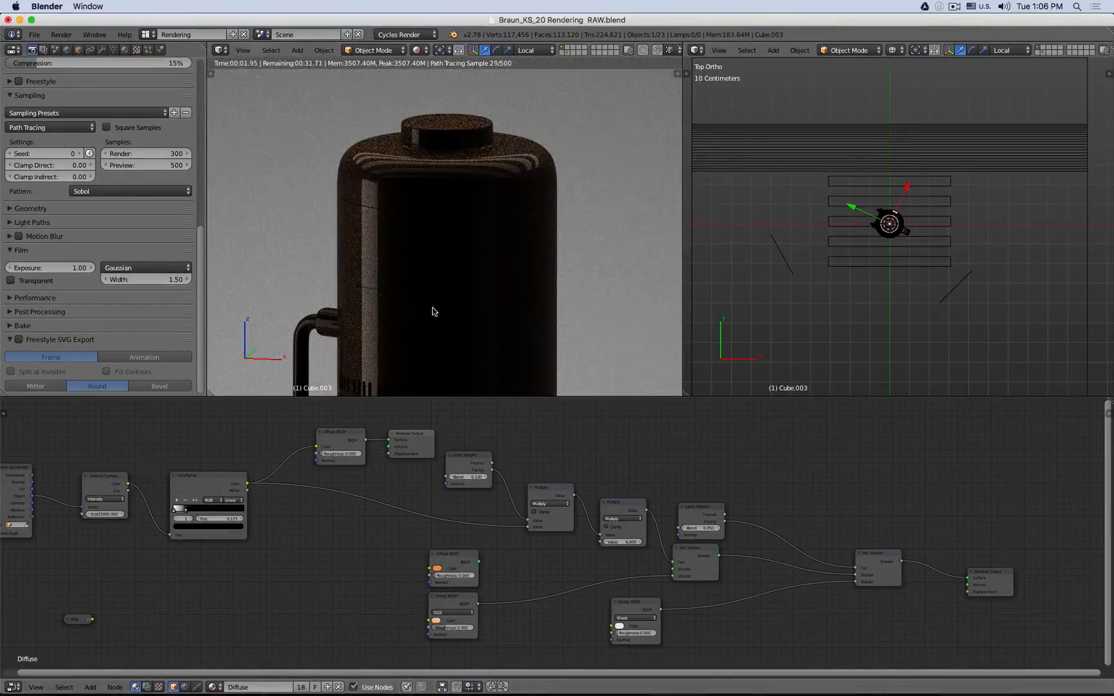
# - Reconnect the second Multiply node to the first Mix Shader's Fac and link the Diffuse BSDF into its shader input
pyautogui.scroll(5, 351, 182)
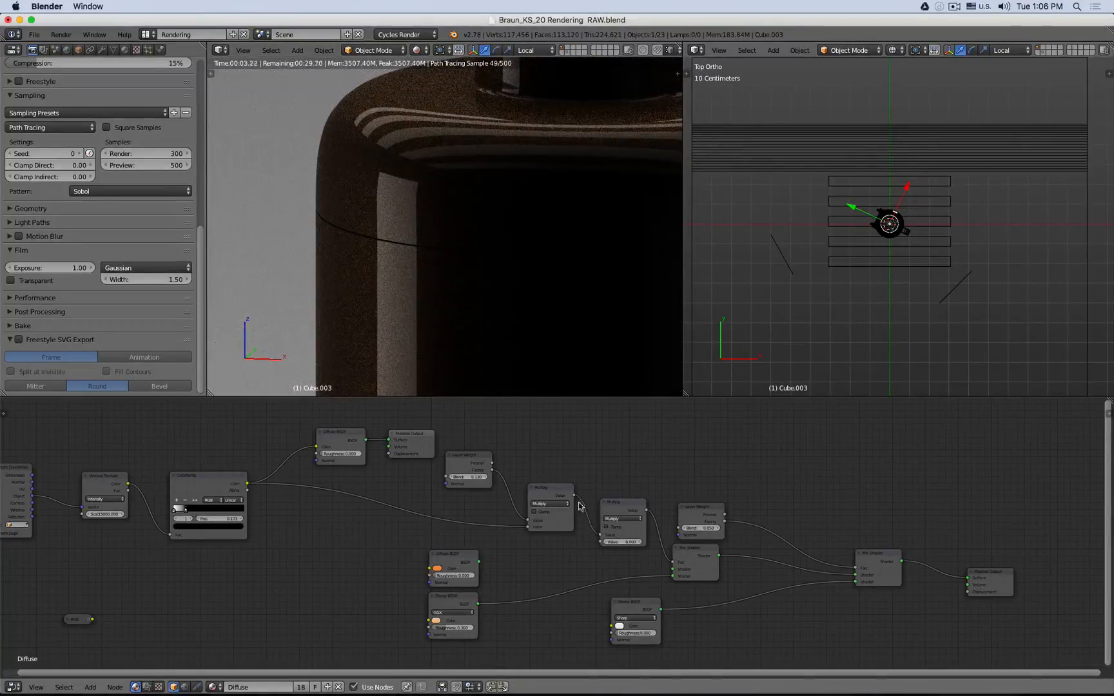
pyautogui.moveTo(574, 495); pyautogui.dragTo(672, 563)
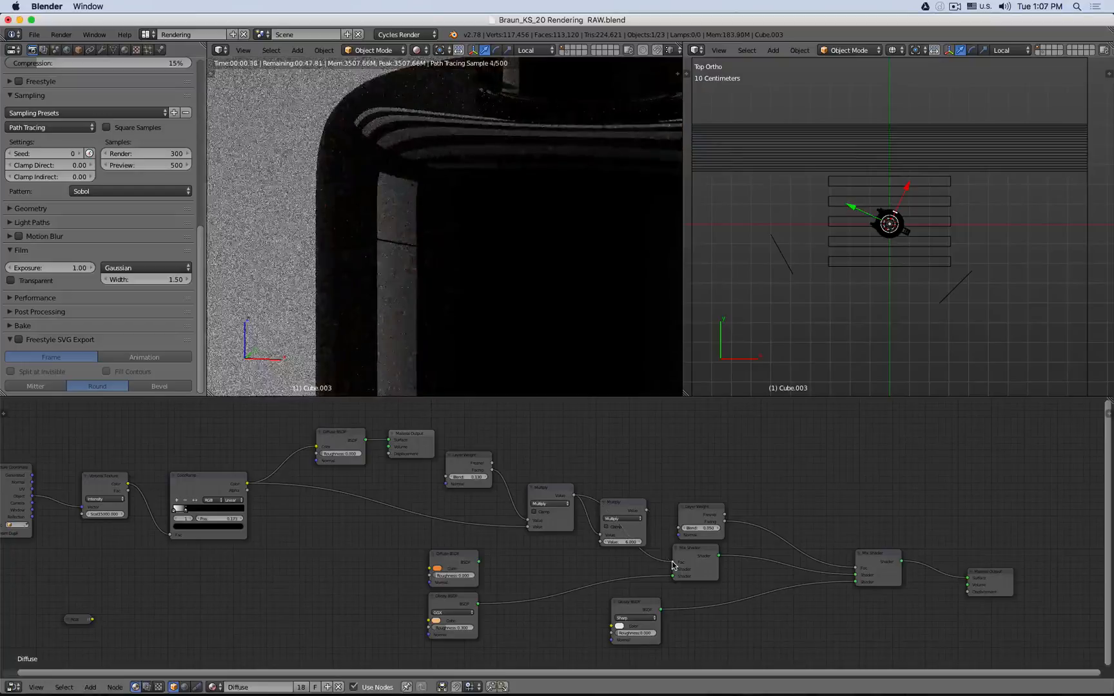
pyautogui.moveTo(648, 513); pyautogui.dragTo(672, 562)
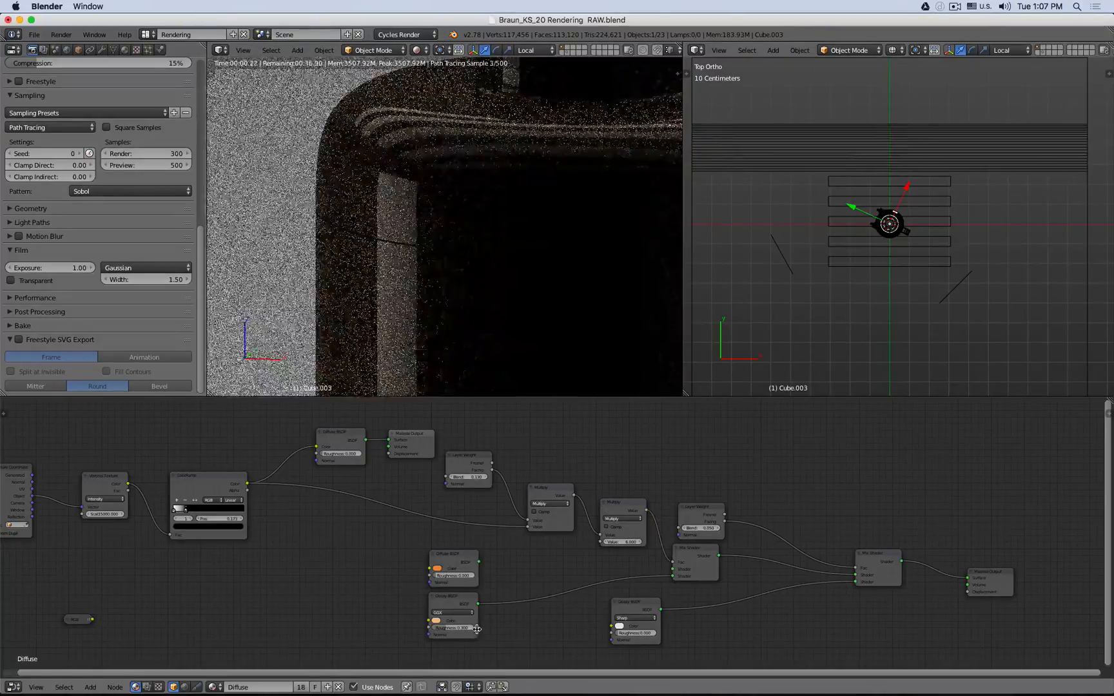
pyautogui.moveTo(478, 561); pyautogui.dragTo(673, 569)
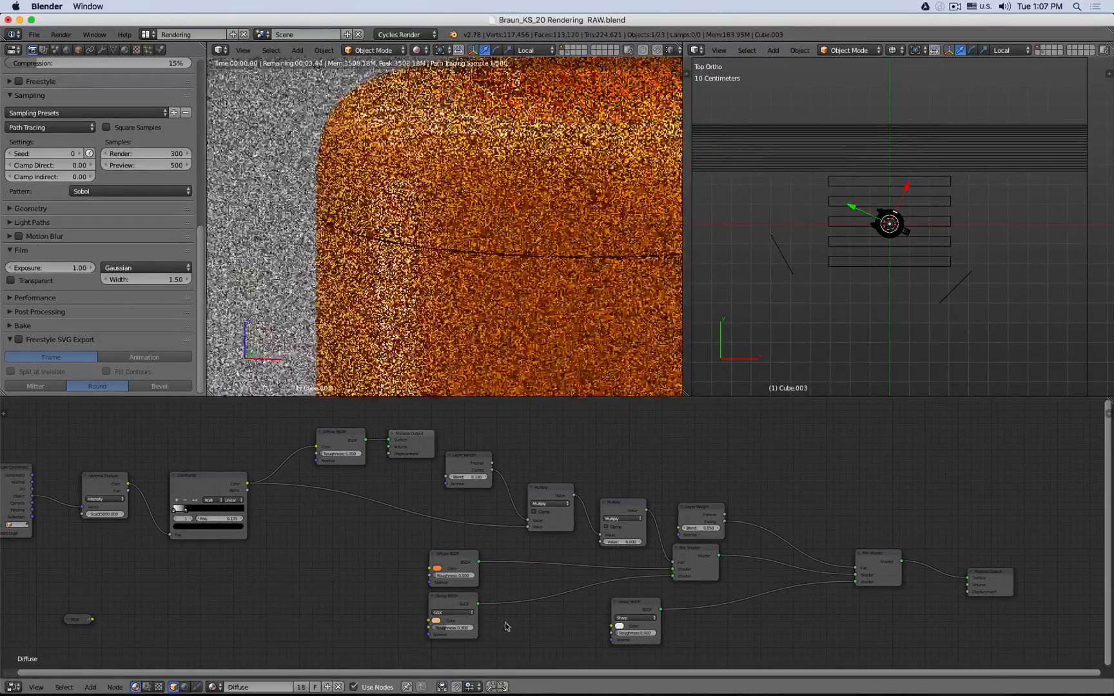
# - Set the Glossy BSDF's roughness to 0.2
pyautogui.click(457, 626)
pyautogui.write('0.2')
pyautogui.press('Return')
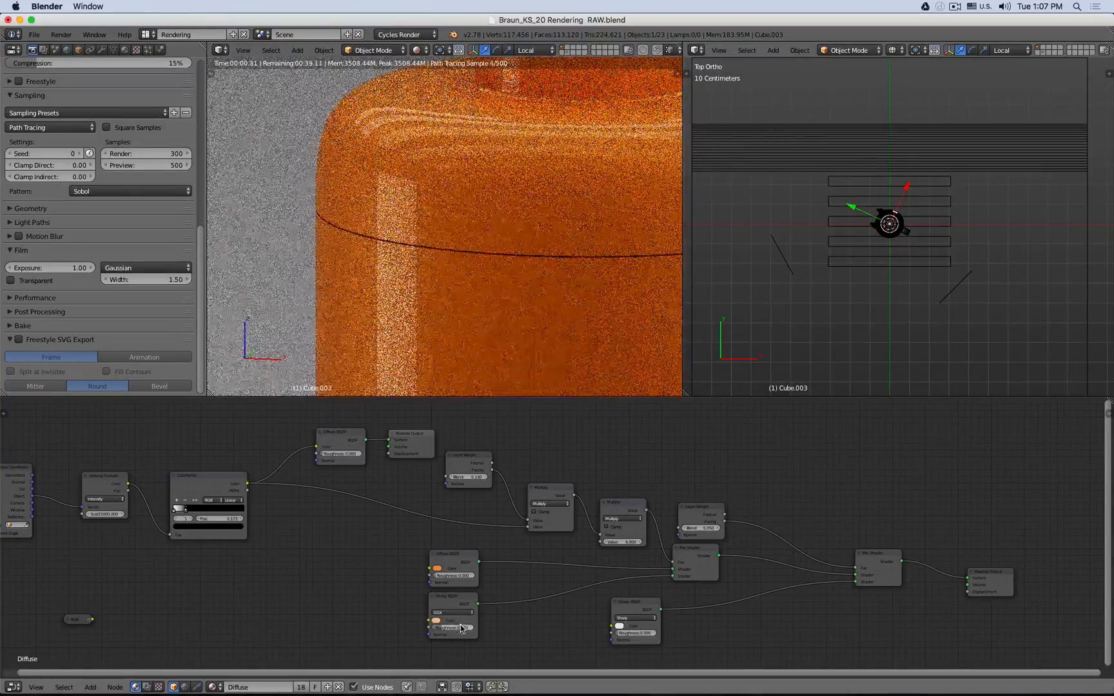
# - Shift the ColorRamp slightly and delete the unused upper Diffuse BSDF and Material Output nodes
pyautogui.moveTo(16, 496); pyautogui.dragTo(79, 498, button='middle')
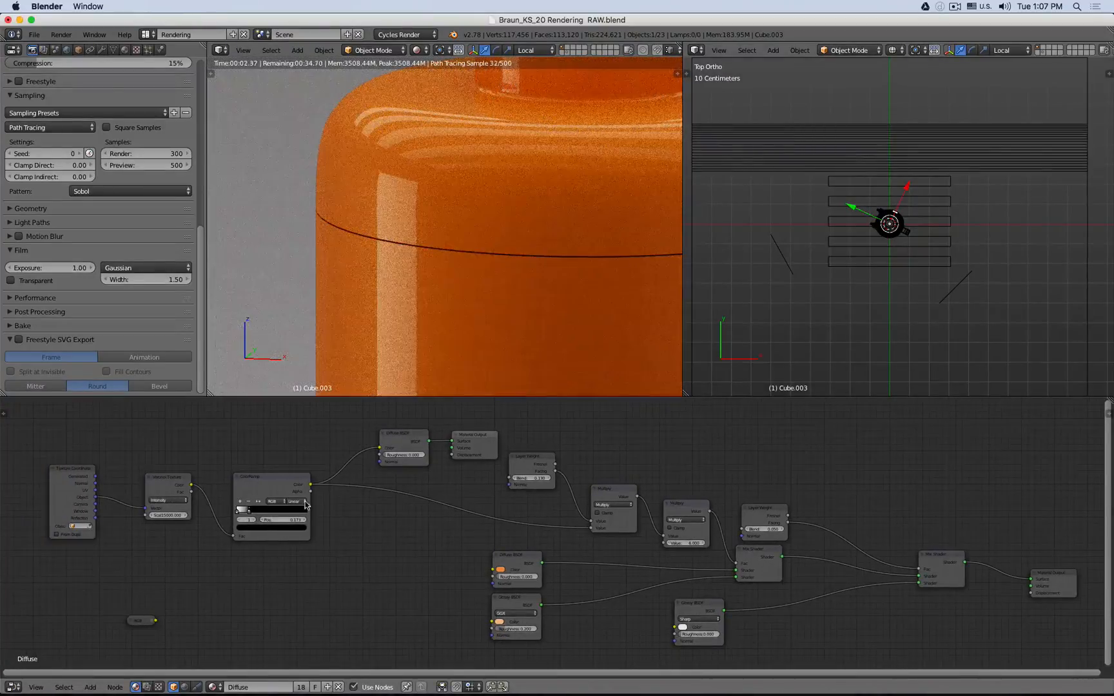
pyautogui.moveTo(306, 504); pyautogui.dragTo(290, 500)
pyautogui.click(396, 444)
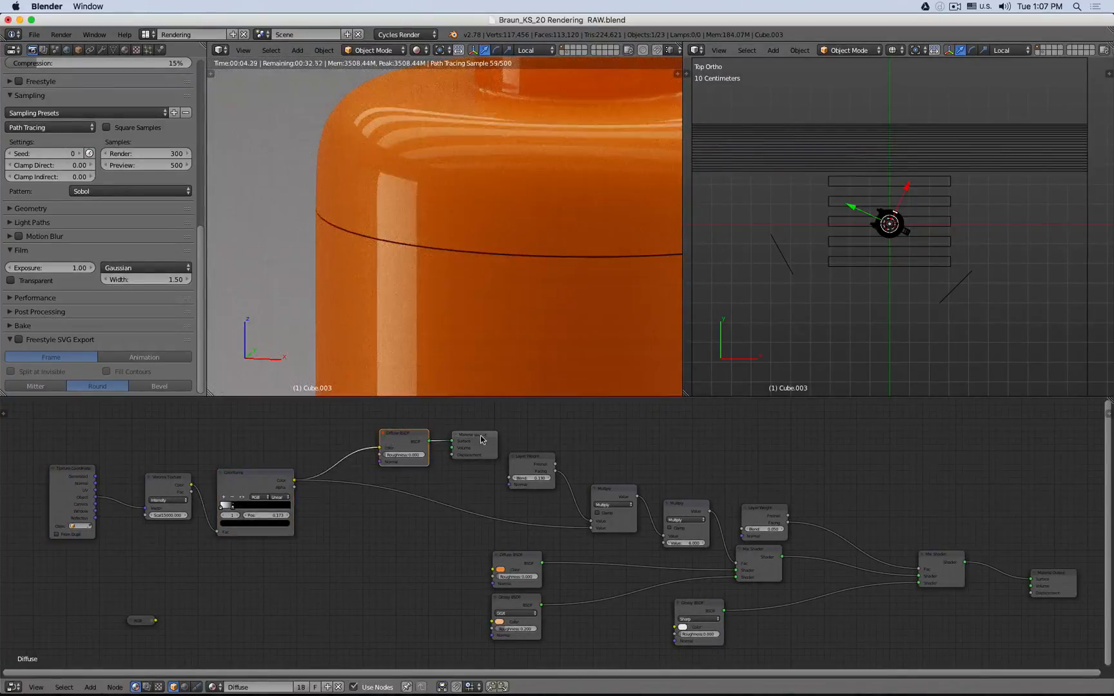
pyautogui.keyDown('shift'); pyautogui.click(481, 440); pyautogui.keyUp('shift')
pyautogui.press('x')
# - Rearrange the two Multiply Math nodes and the upper Layer Weight node into a tidy chain
pyautogui.moveTo(629, 498); pyautogui.dragTo(502, 494, button='middle')
pyautogui.click(502, 495)
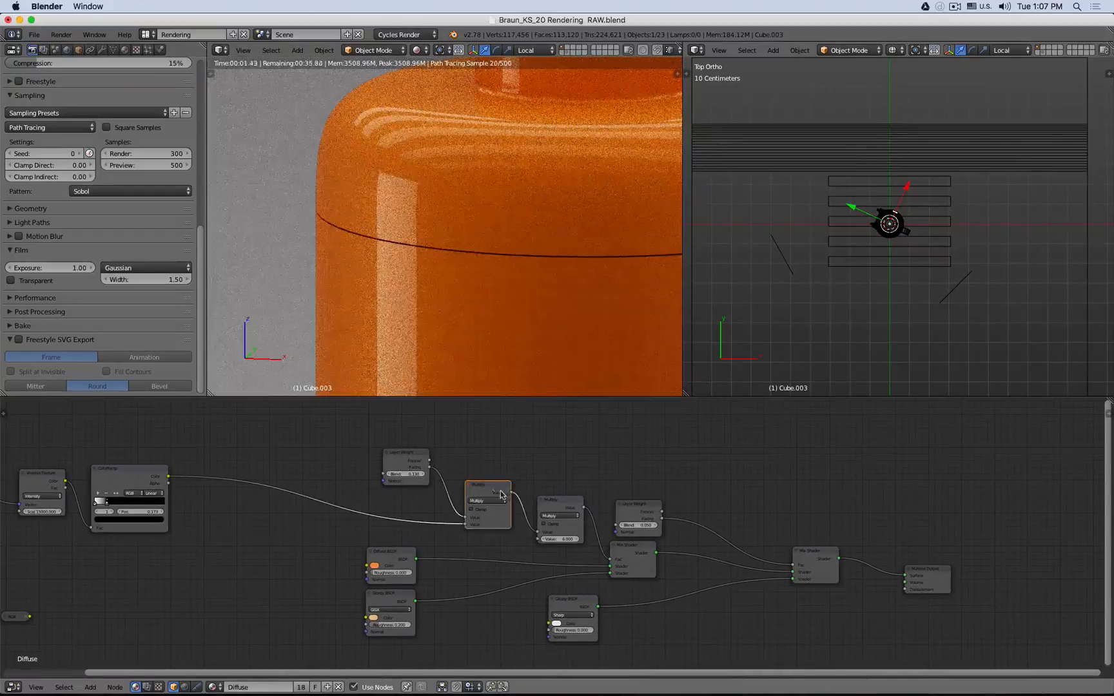
pyautogui.keyDown('shift'); pyautogui.click(551, 504); pyautogui.keyUp('shift')
pyautogui.moveTo(551, 503); pyautogui.dragTo(529, 496)
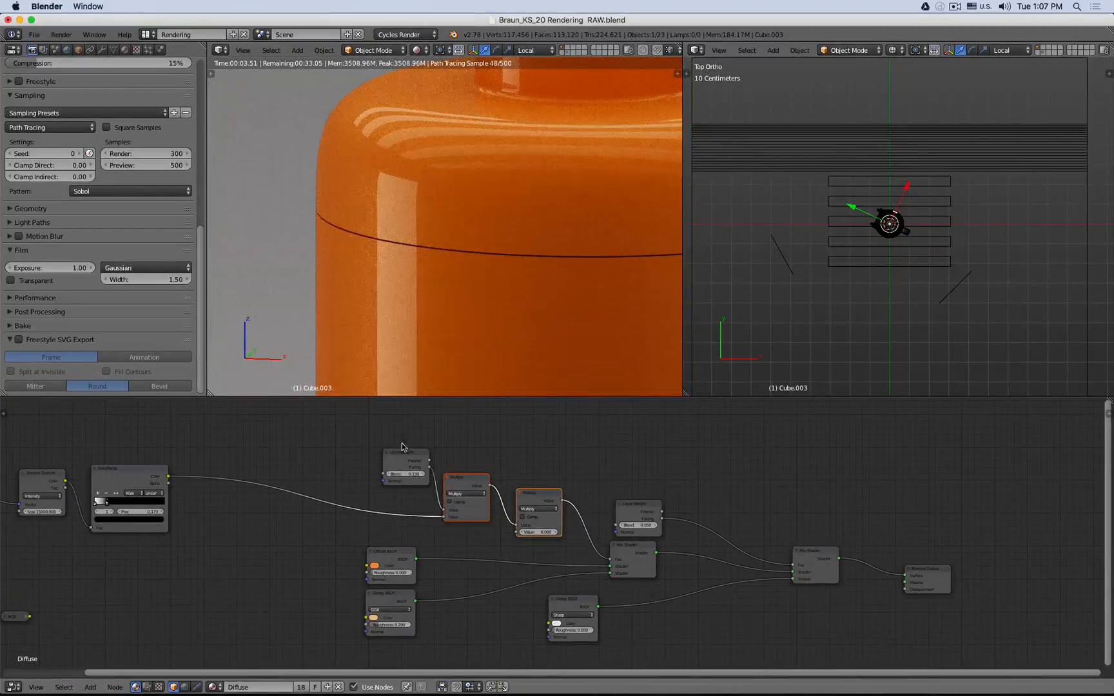
pyautogui.moveTo(403, 455); pyautogui.dragTo(390, 440)
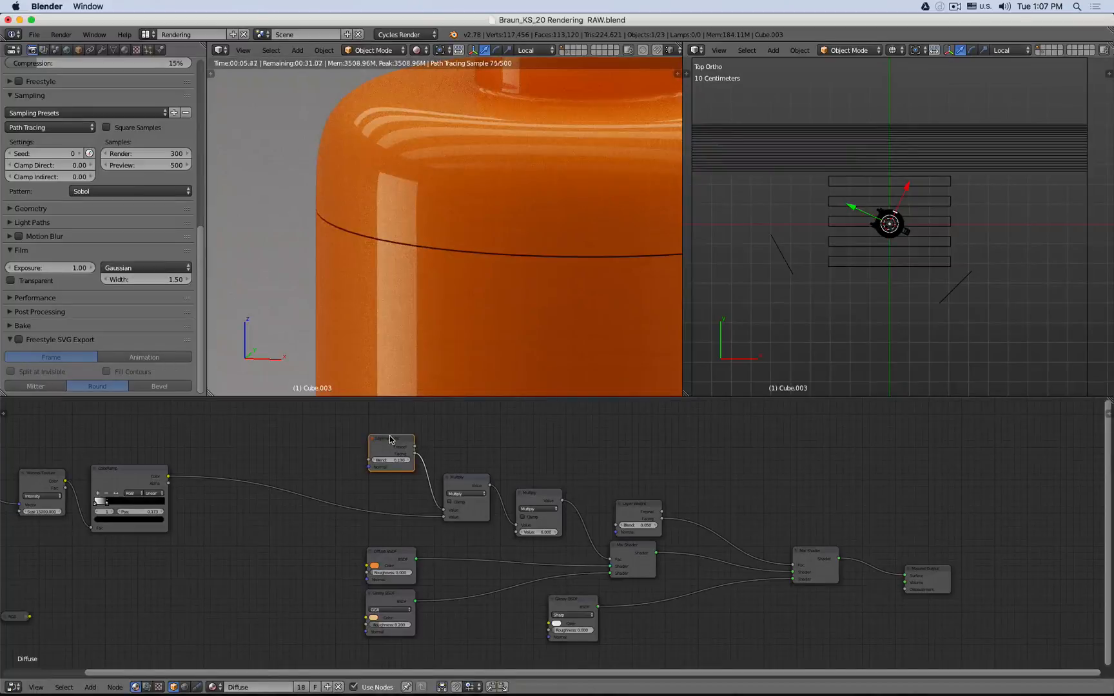
pyautogui.moveTo(540, 500); pyautogui.dragTo(526, 489)
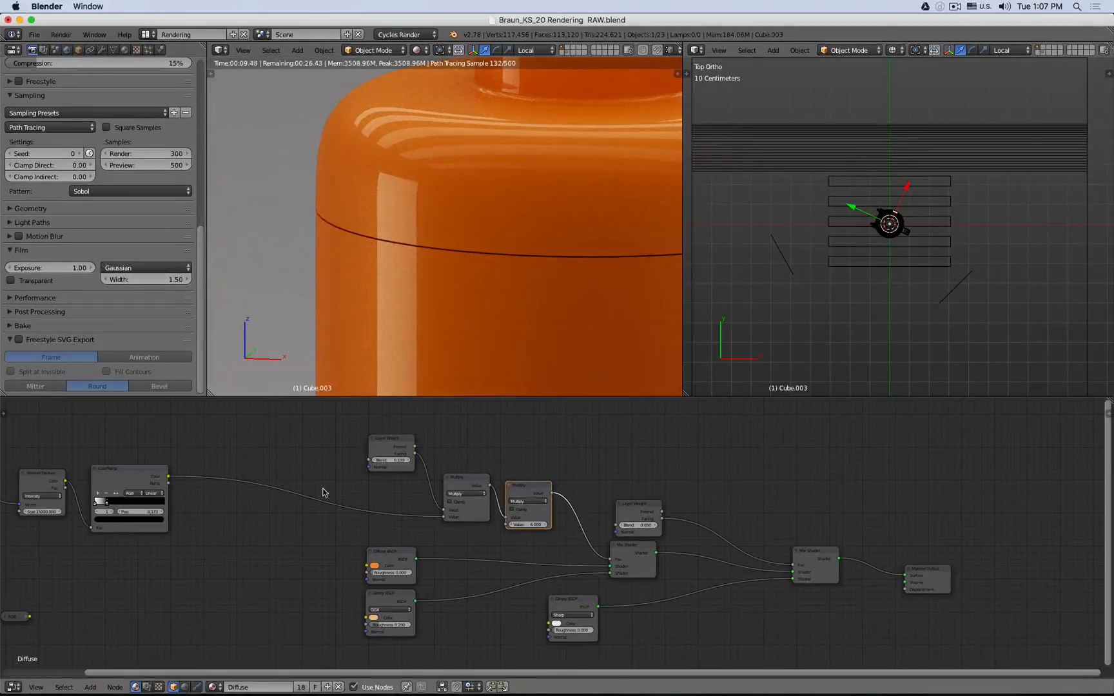
# - Select the Texture Coordinate, Voronoi Texture and ColorRamp nodes and move them closer to the Multiply chain
pyautogui.moveTo(320, 490); pyautogui.dragTo(377, 489, button='middle')
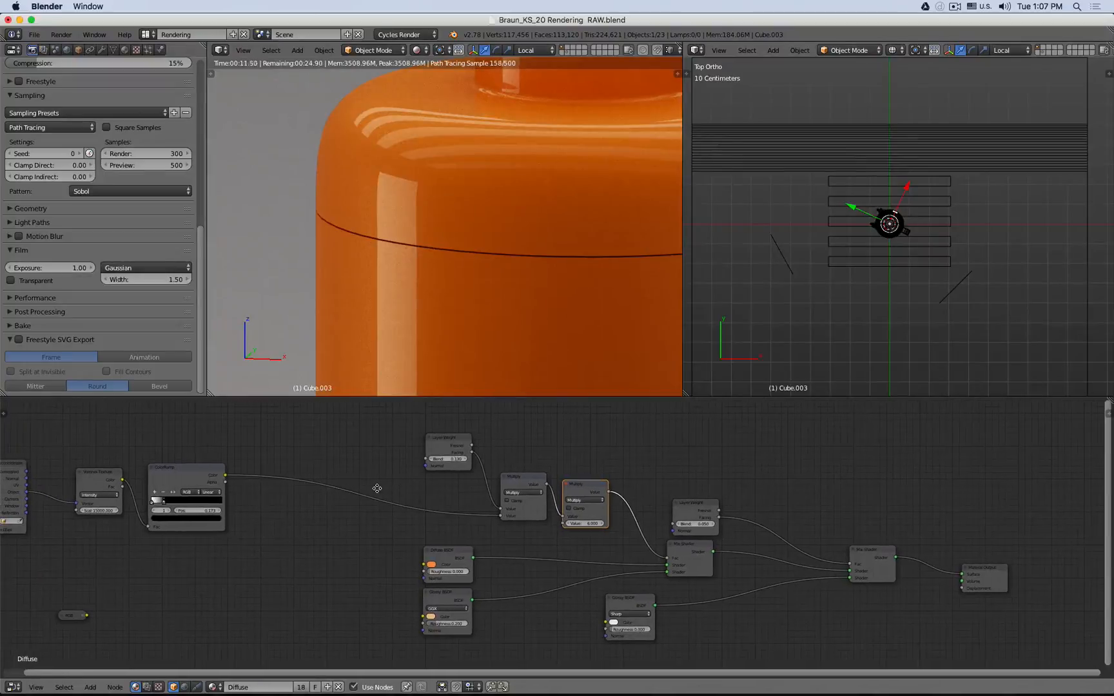
pyautogui.click(18, 473)
pyautogui.keyDown('shift'); pyautogui.click(98, 472); pyautogui.keyUp('shift')
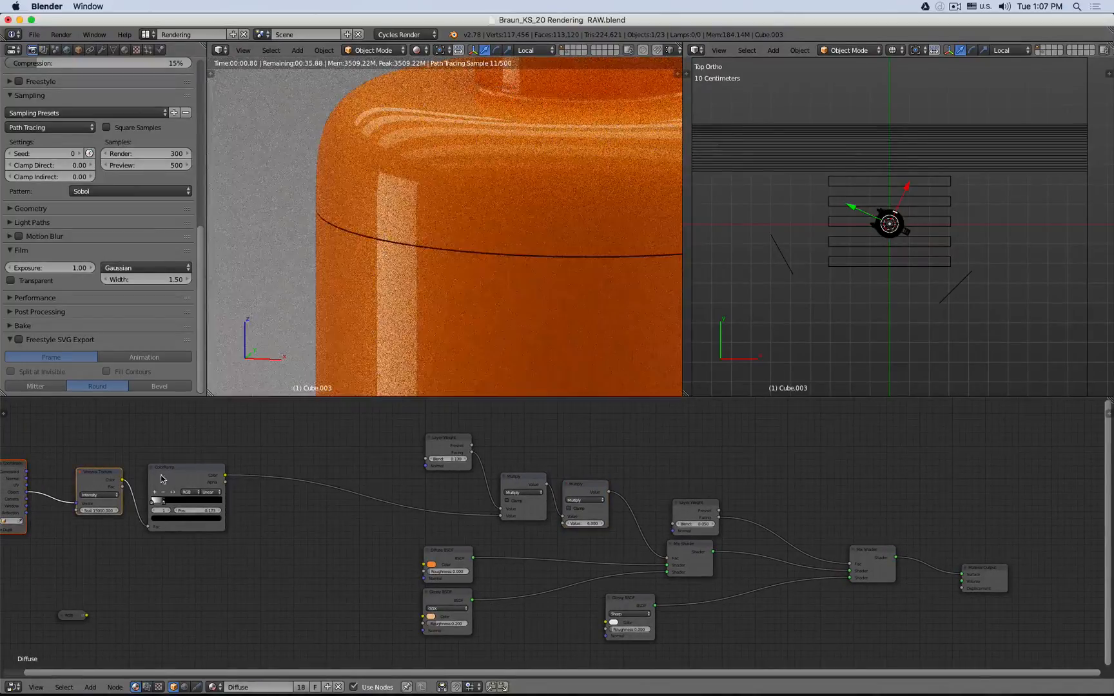
pyautogui.keyDown('shift'); pyautogui.click(165, 479); pyautogui.keyUp('shift')
pyautogui.moveTo(183, 480); pyautogui.dragTo(367, 486)
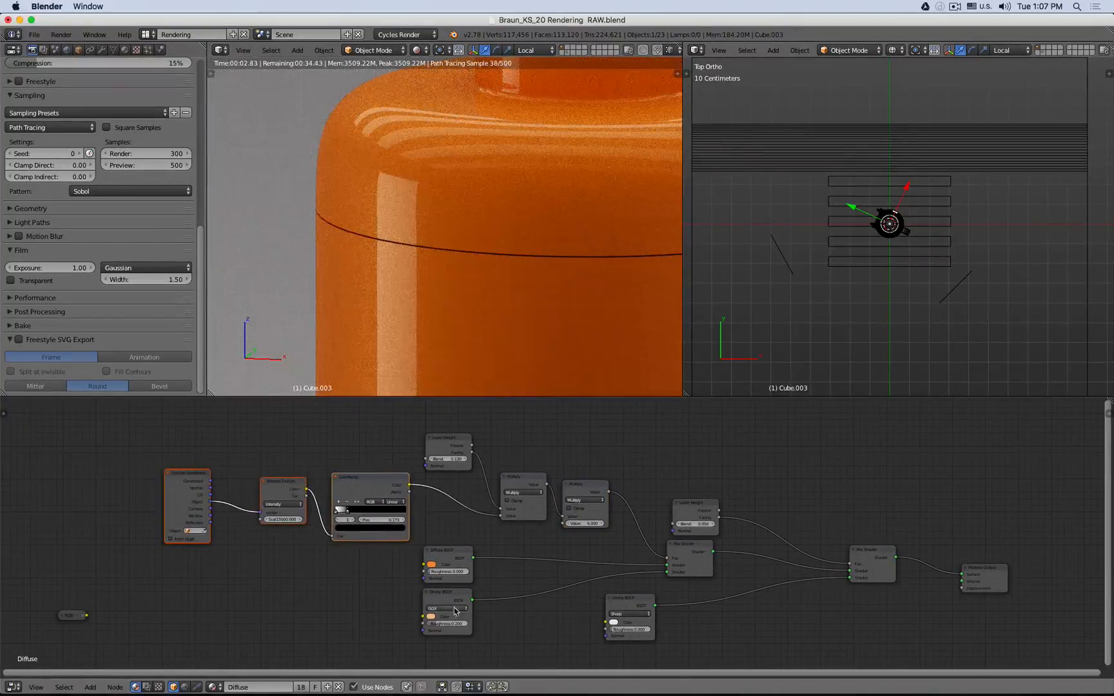
# - Rearrange the lower Glossy BSDF, Mix Shader and Material Output nodes into a tidier layout
pyautogui.click(446, 603)
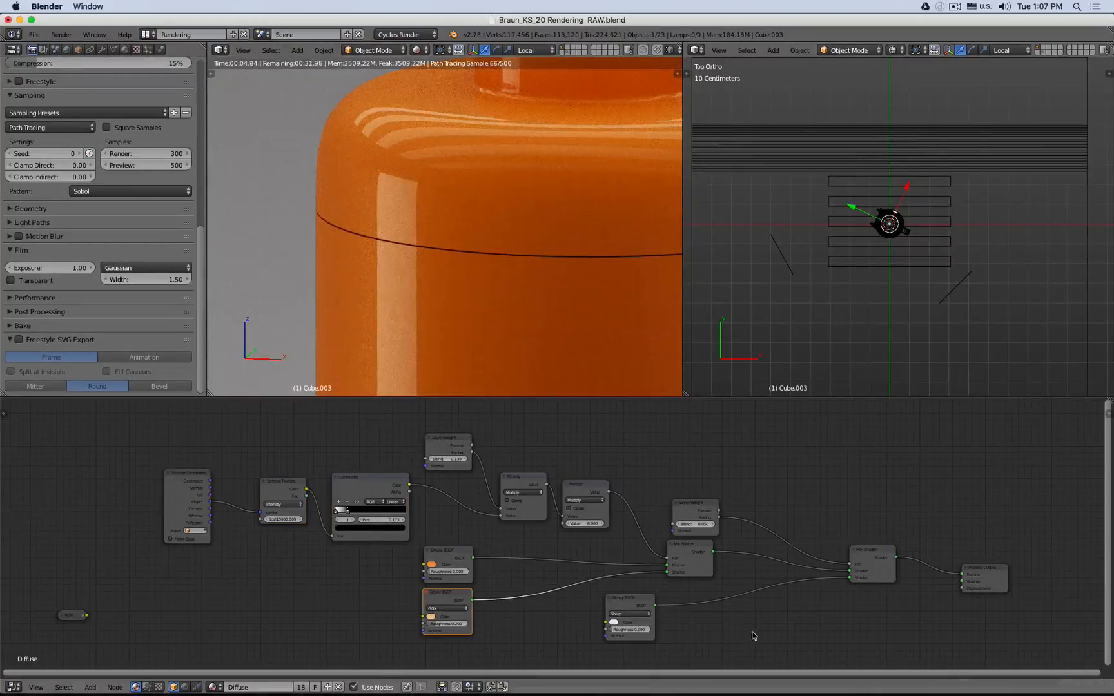
pyautogui.moveTo(752, 631); pyautogui.dragTo(622, 601, button='middle')
pyautogui.moveTo(513, 586); pyautogui.dragTo(697, 591)
pyautogui.moveTo(871, 564); pyautogui.dragTo(869, 543)
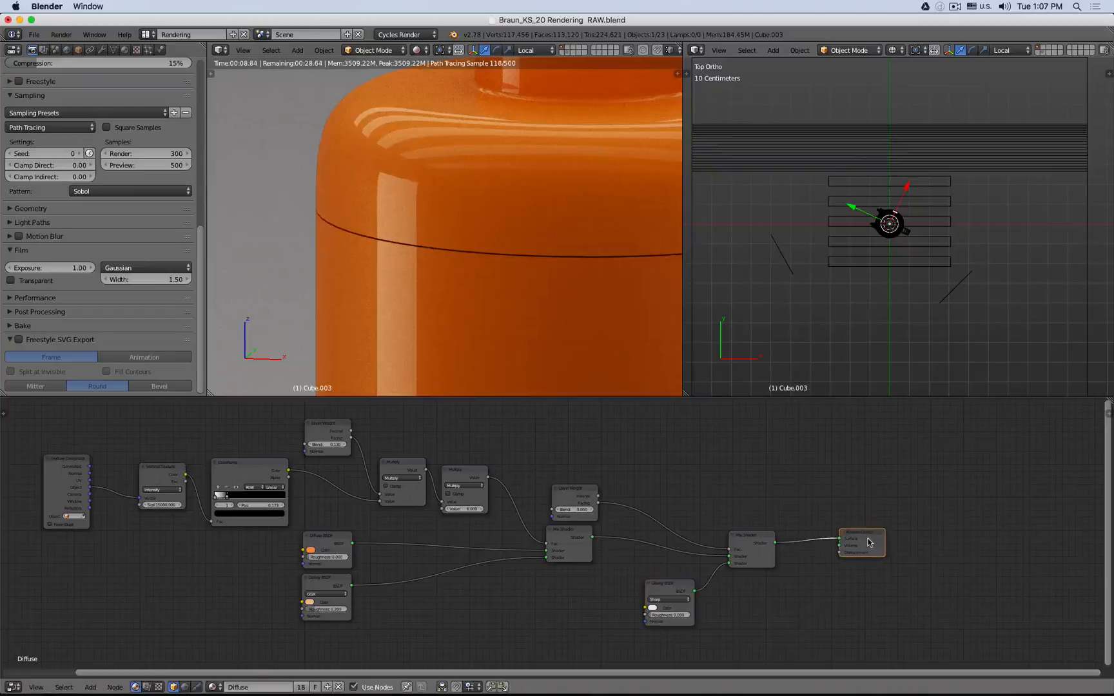
pyautogui.moveTo(689, 457); pyautogui.dragTo(814, 477, button='middle')
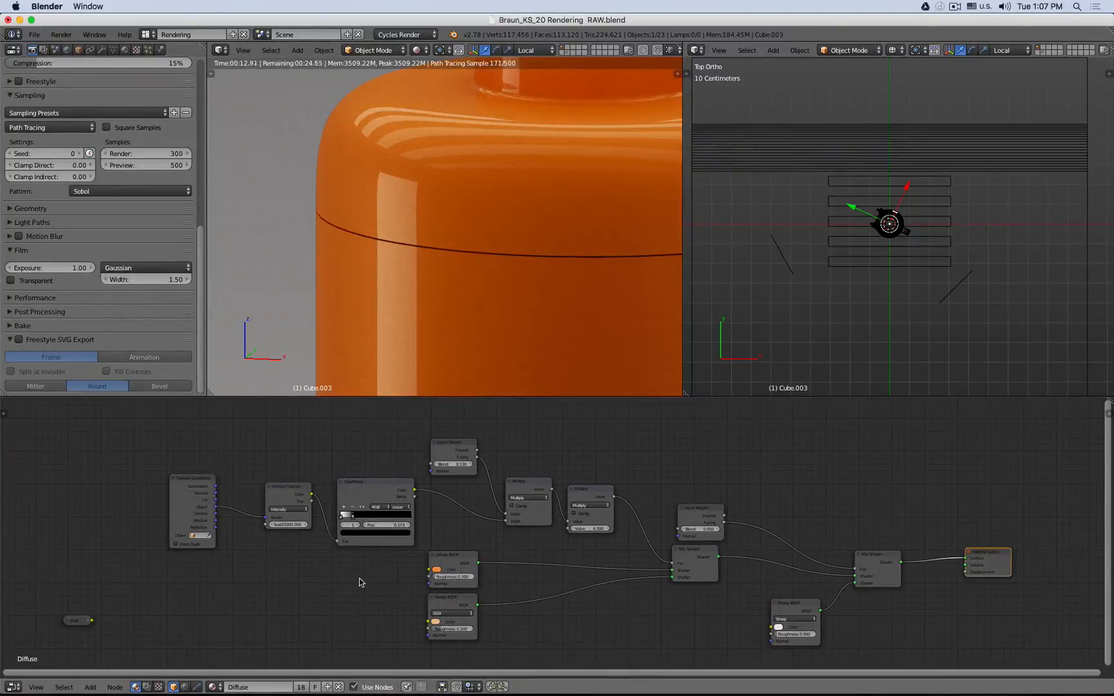
pyautogui.scroll(2, 361, 577)
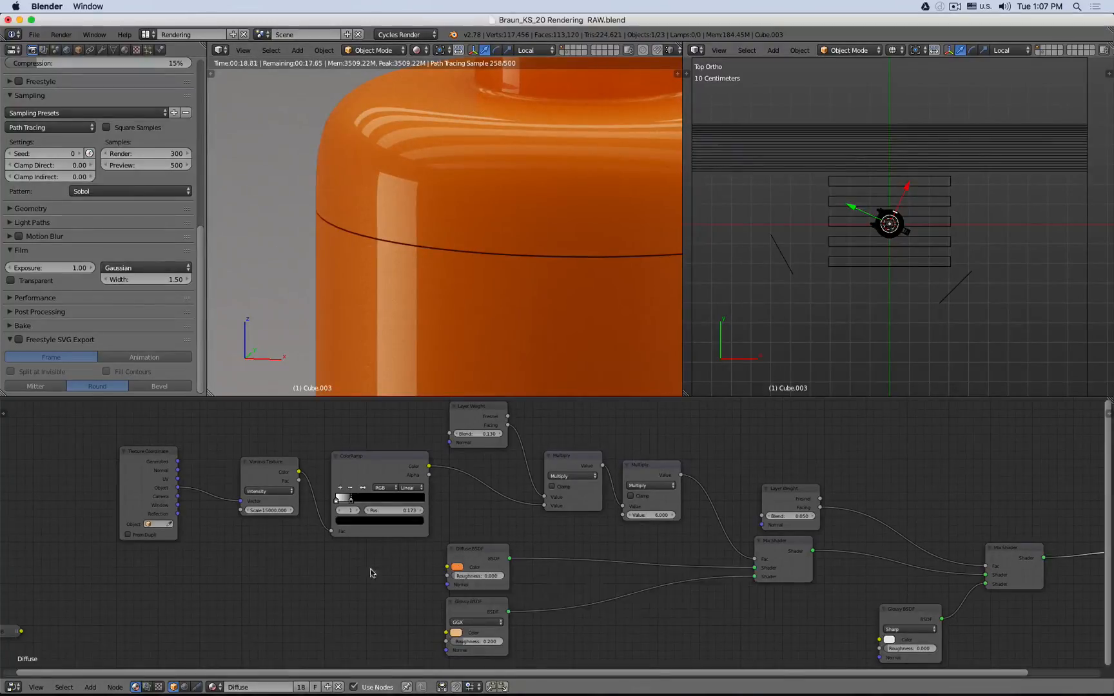
# - Add a MixRGB color node next to the Diffuse BSDF
pyautogui.hotkey('shift', 'a')
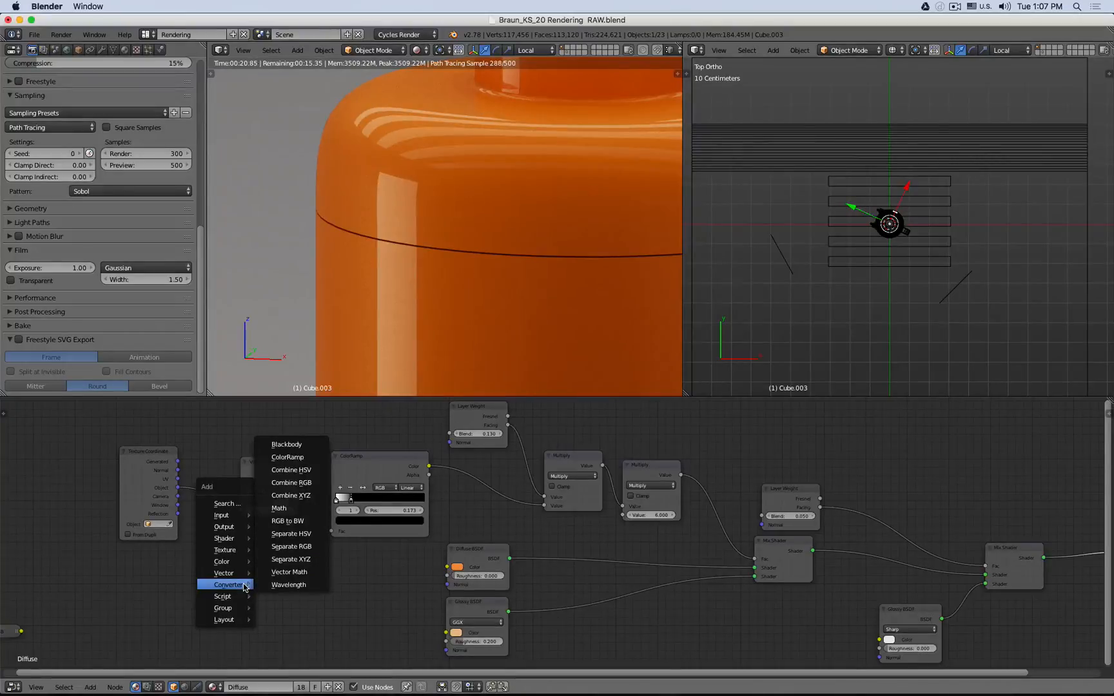
pyautogui.moveTo(230, 567)
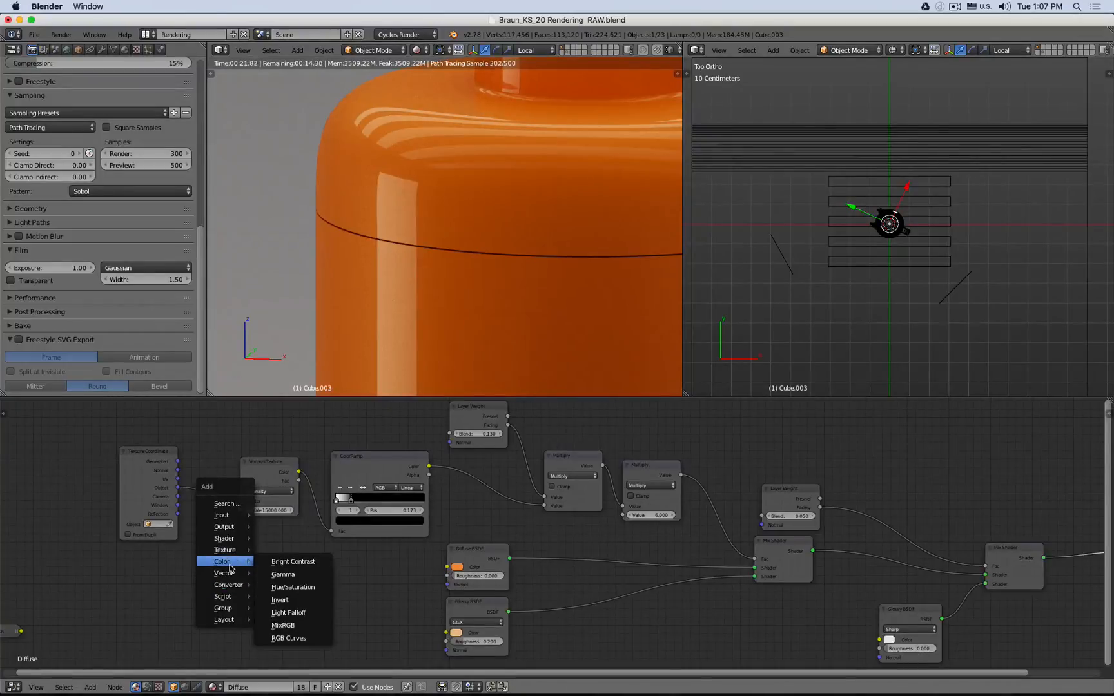
pyautogui.click(283, 625)
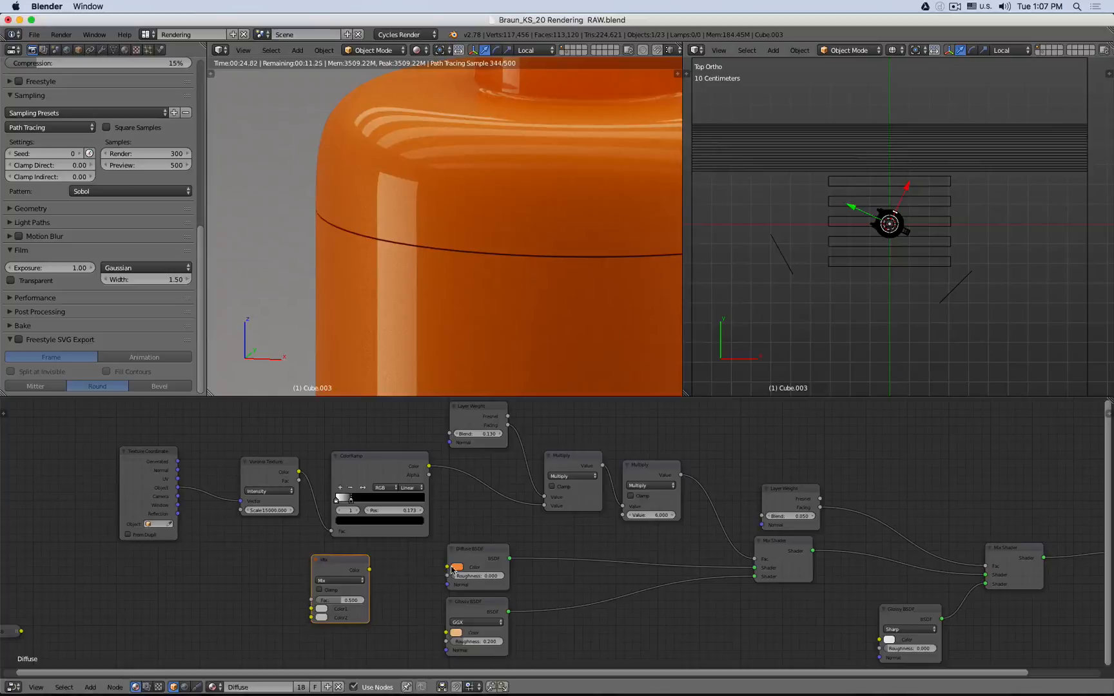
# - Copy the Diffuse's orange color into both Mix color slots and connect the Mix output to the Diffuse Color input
pyautogui.moveTo(453, 569); pyautogui.dragTo(321, 617)
pyautogui.moveTo(407, 588); pyautogui.dragTo(321, 609)
pyautogui.click(321, 617)
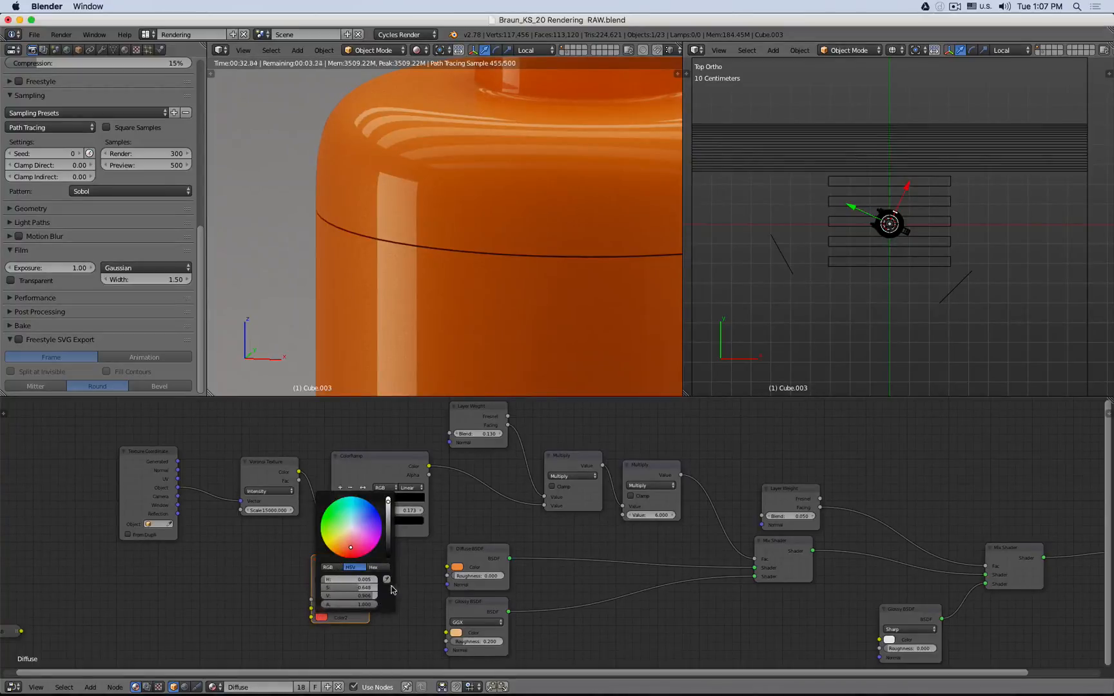
pyautogui.moveTo(369, 570); pyautogui.dragTo(447, 567)
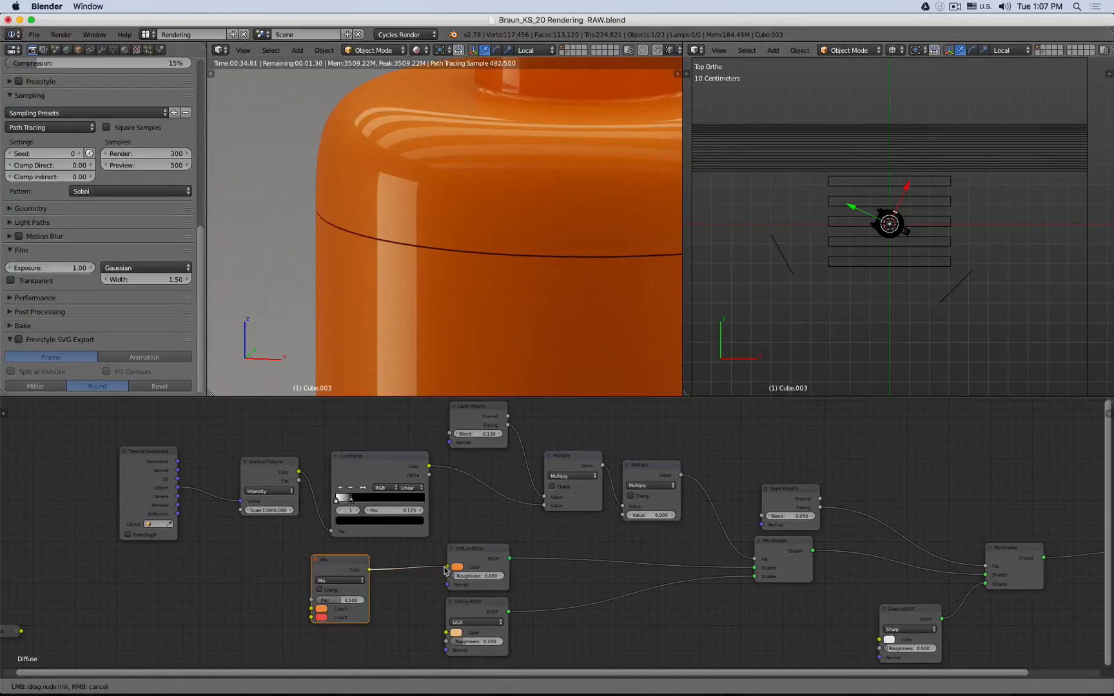
# - Set the Mix node's Fac to 1
pyautogui.click(351, 602)
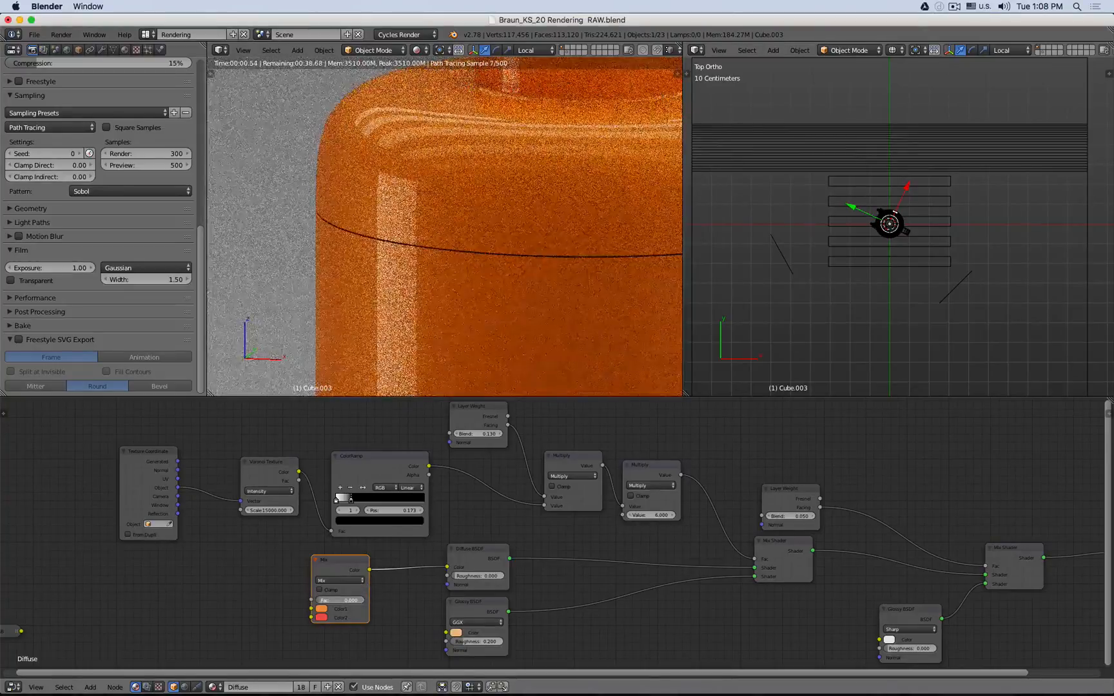
pyautogui.write('1')
pyautogui.press('Return')
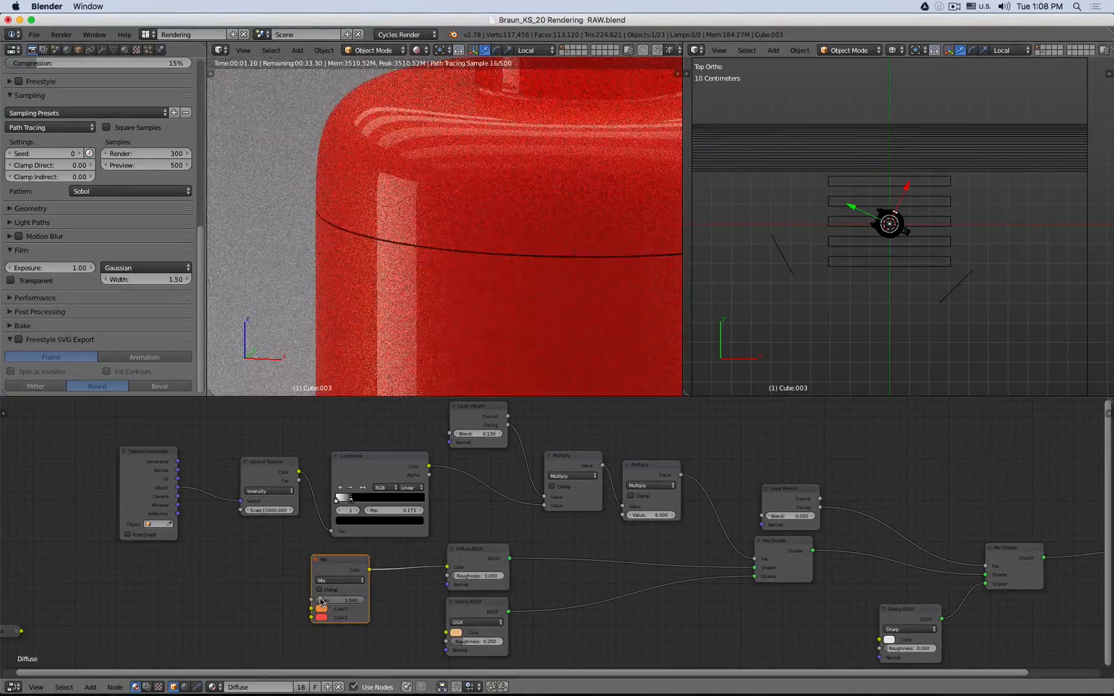
# - Duplicate the upper Layer Weight node and connect its output to the Mix node's Fac
pyautogui.click(470, 414)
pyautogui.hotkey('shift', 'd')
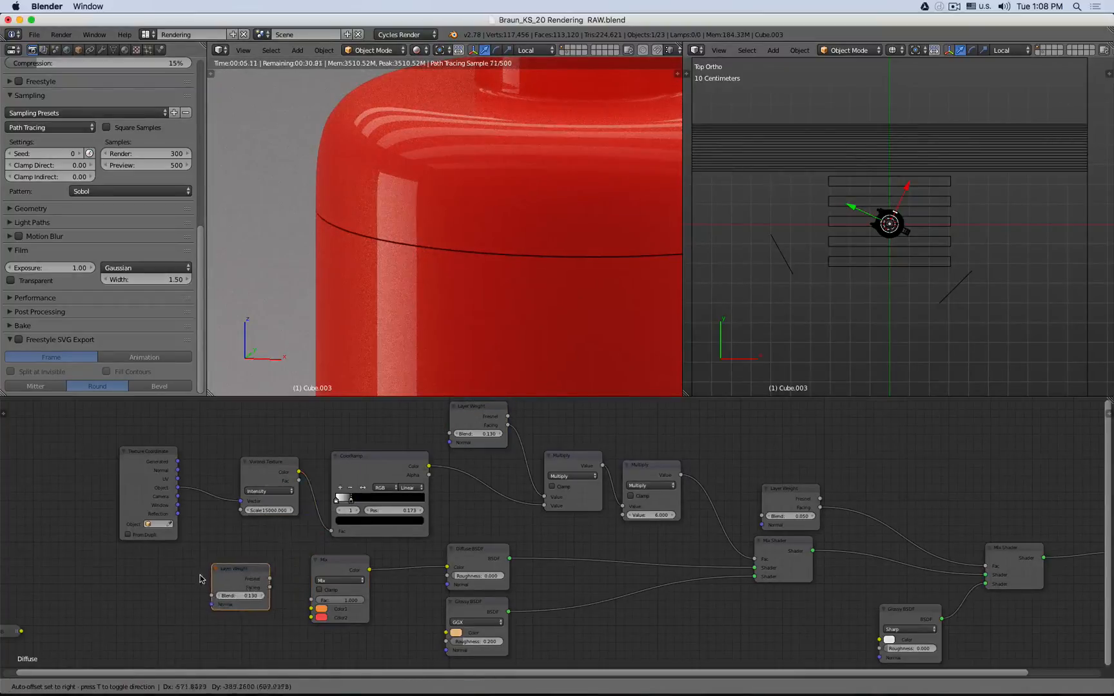
pyautogui.click(224, 579)
pyautogui.moveTo(270, 588); pyautogui.dragTo(312, 599)
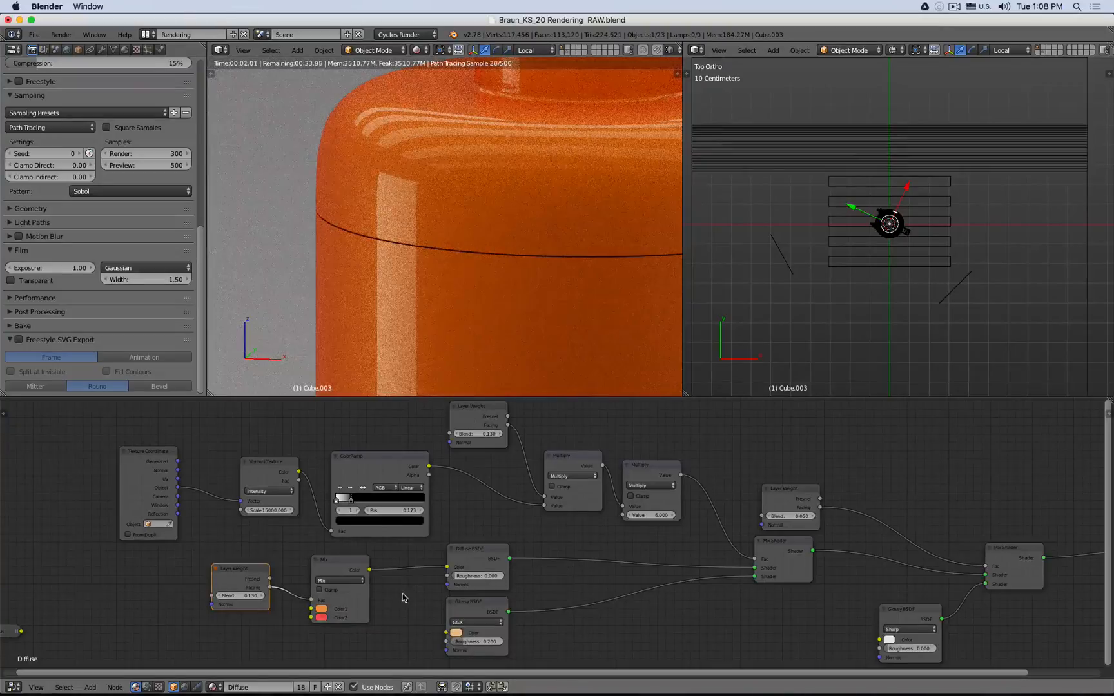
# - Try a blue for the Mix node's second color and inspect the render preview
pyautogui.click(321, 619)
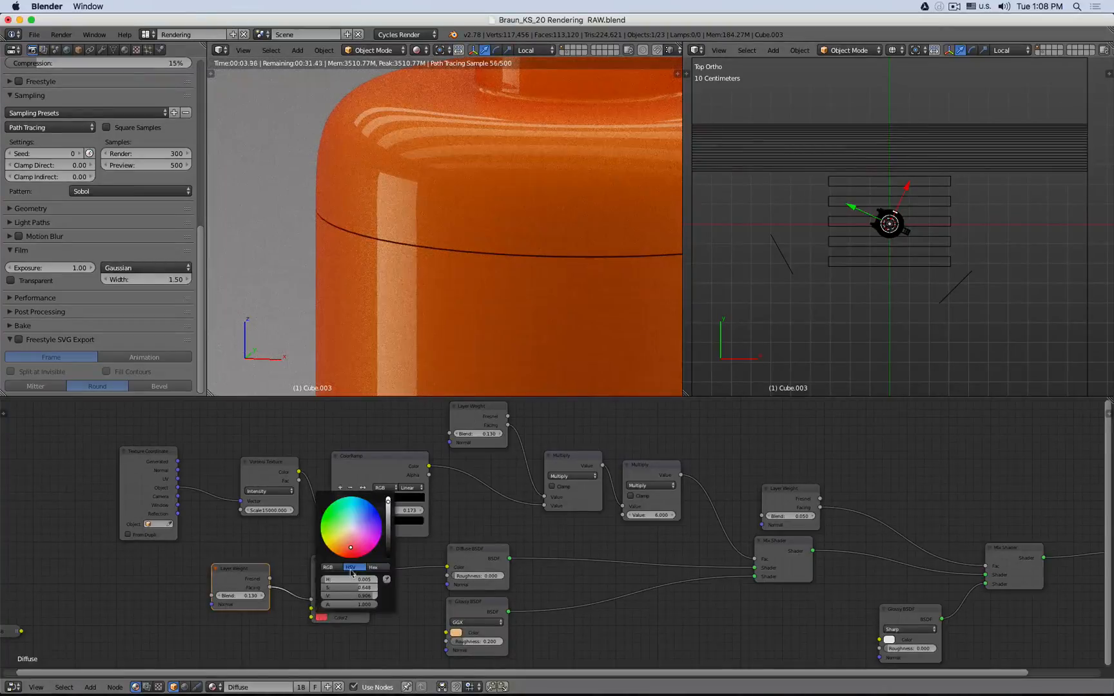
pyautogui.click(371, 533)
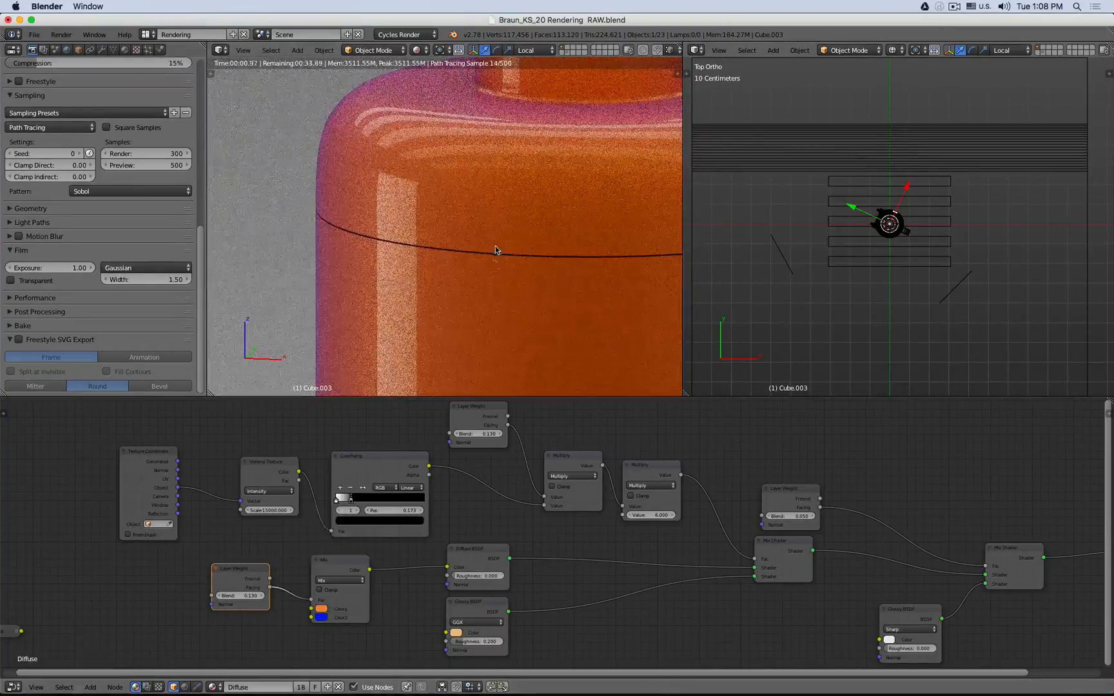
pyautogui.scroll(-3, 504, 276)
pyautogui.moveTo(498, 277); pyautogui.dragTo(487, 252, button='middle')
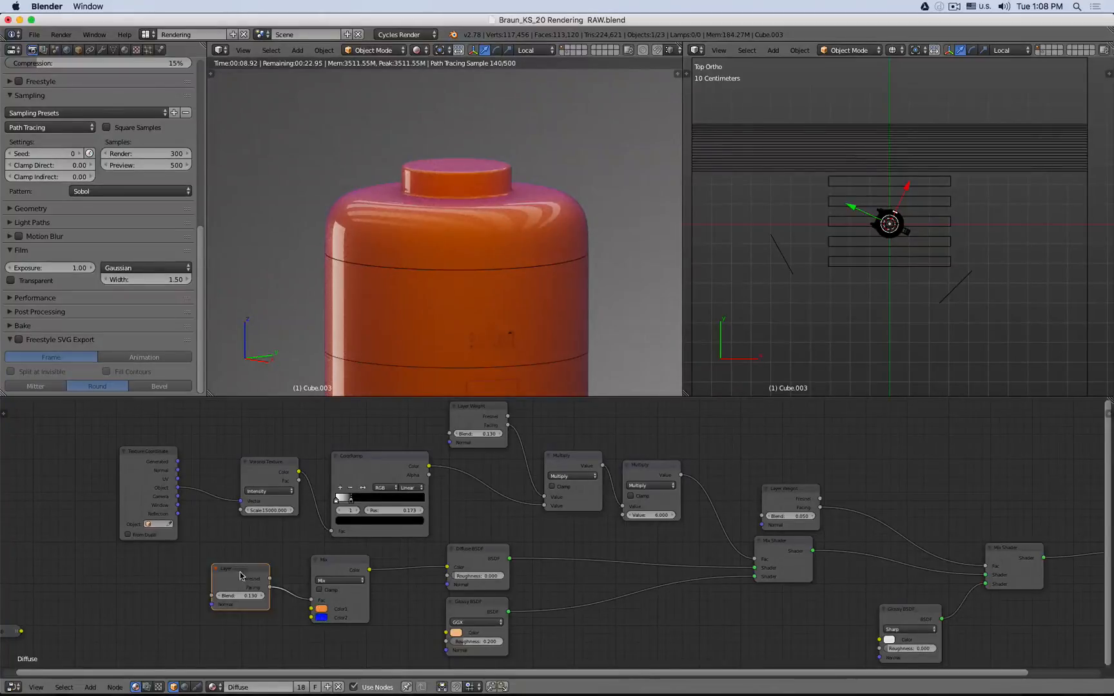
# - Set the Mix node's second color to a deeper red-orange and nudge the duplicated Layer Weight node
pyautogui.click(322, 617)
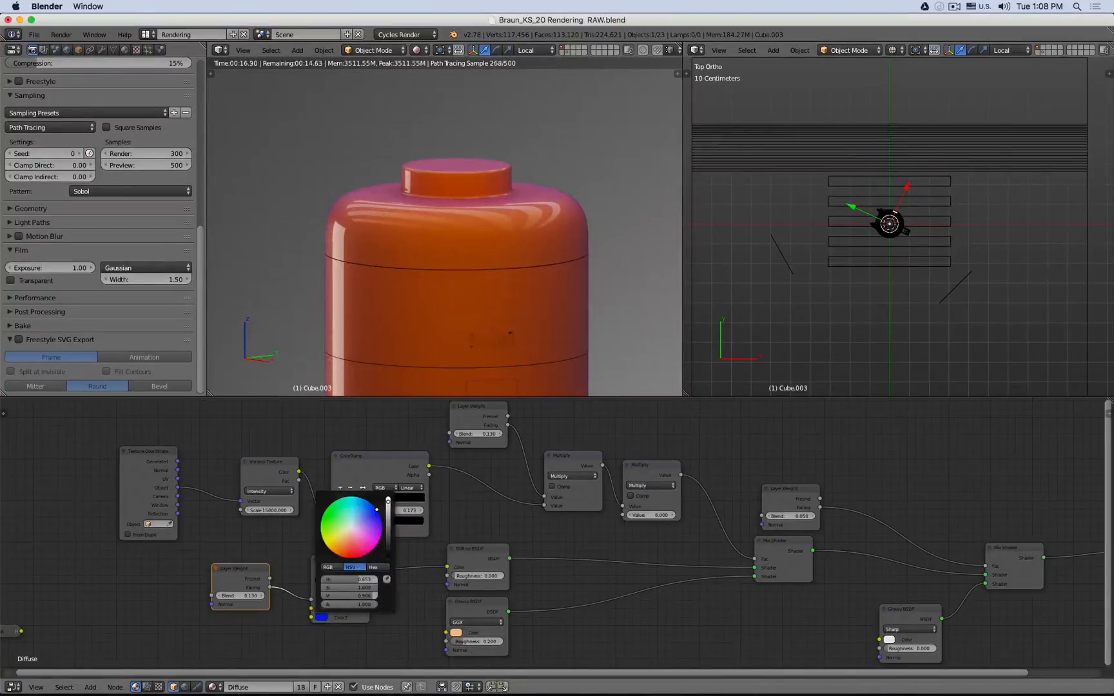
pyautogui.moveTo(376, 510); pyautogui.dragTo(355, 555)
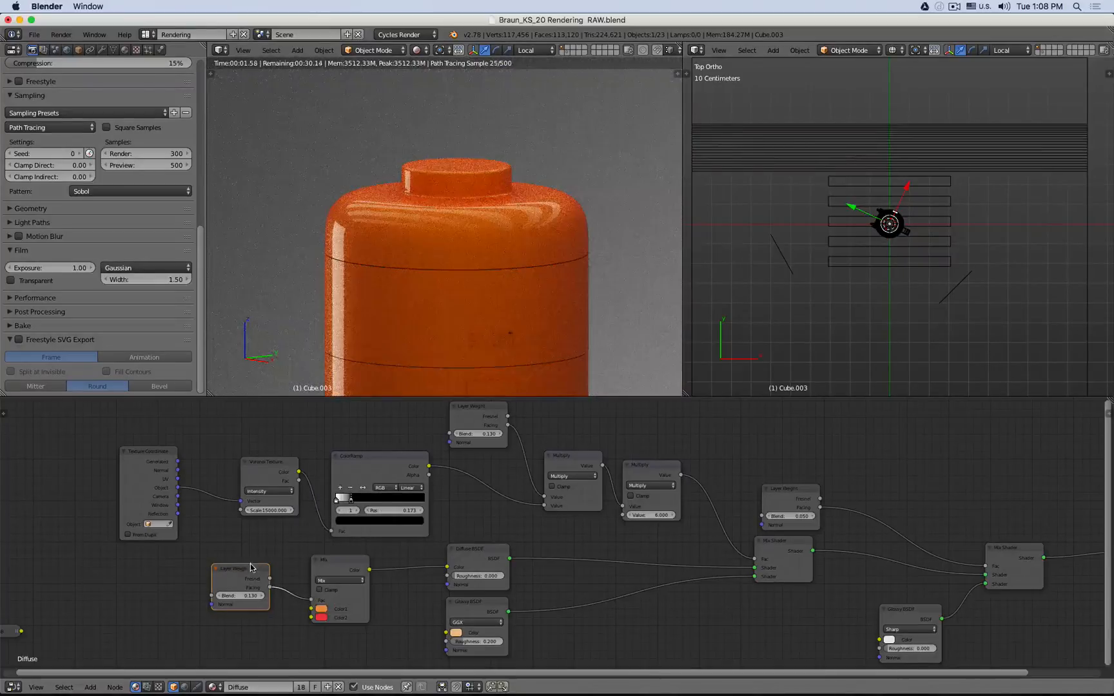
pyautogui.moveTo(251, 567); pyautogui.dragTo(259, 578)
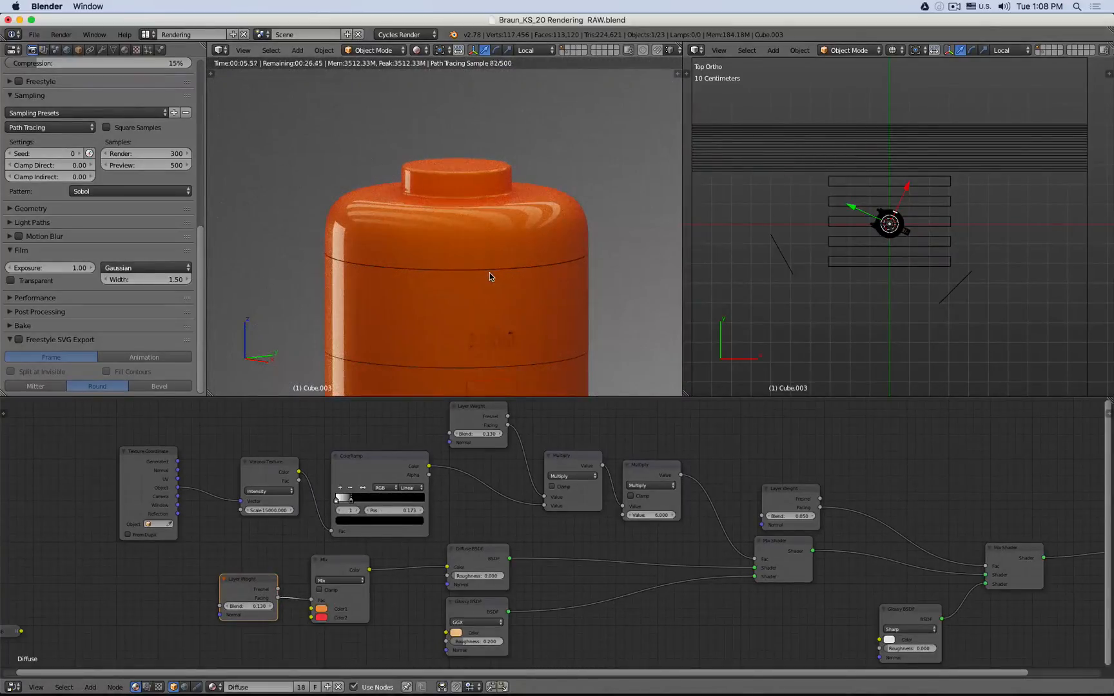
# - Select the kettle's handle object and create a new material for it
pyautogui.scroll(-2, 490, 272)
pyautogui.moveTo(471, 281); pyautogui.dragTo(532, 277, button='middle')
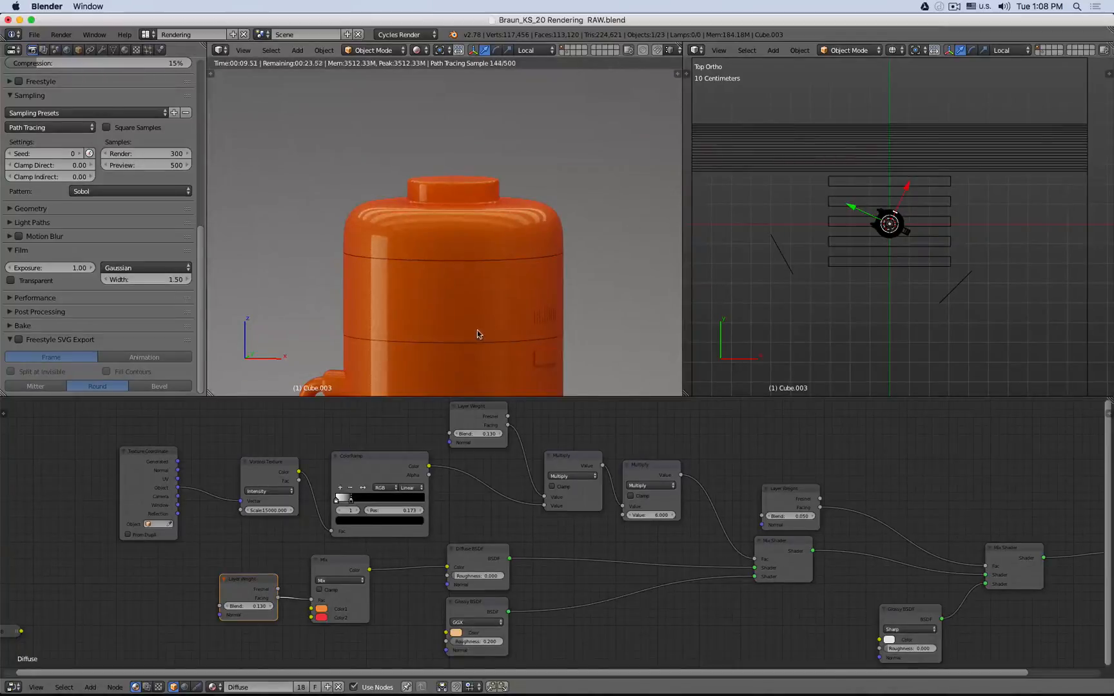
pyautogui.moveTo(478, 330); pyautogui.dragTo(402, 316, button='middle')
pyautogui.scroll(8, 402, 316)
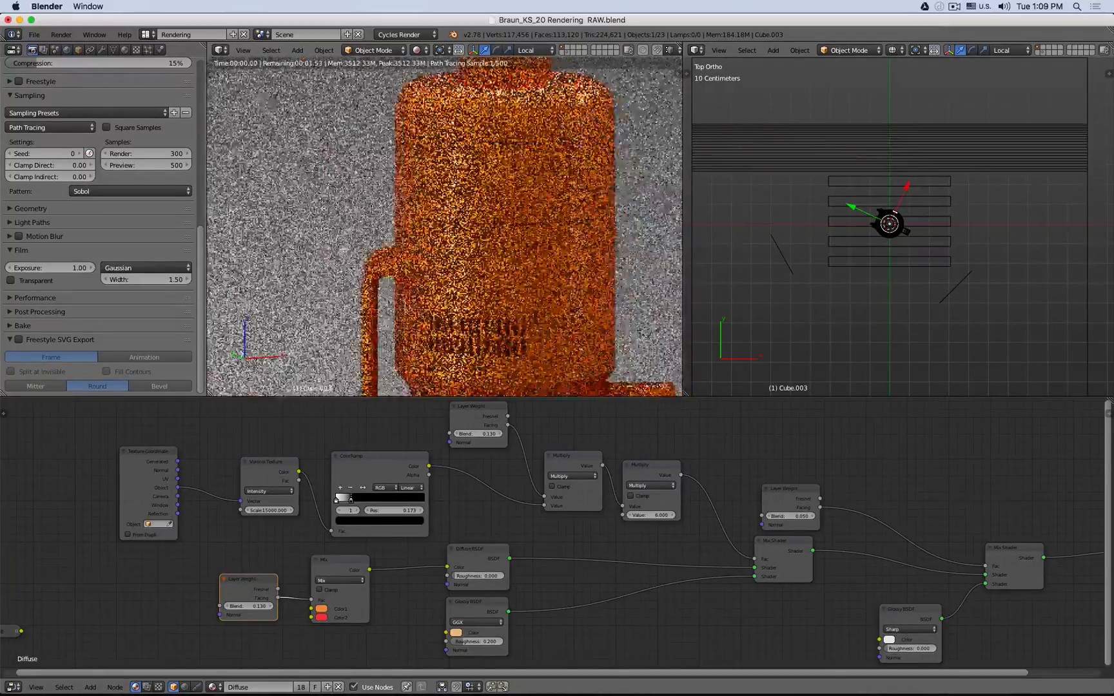
pyautogui.rightClick(405, 225)
pyautogui.hotkey('shift', 'z')
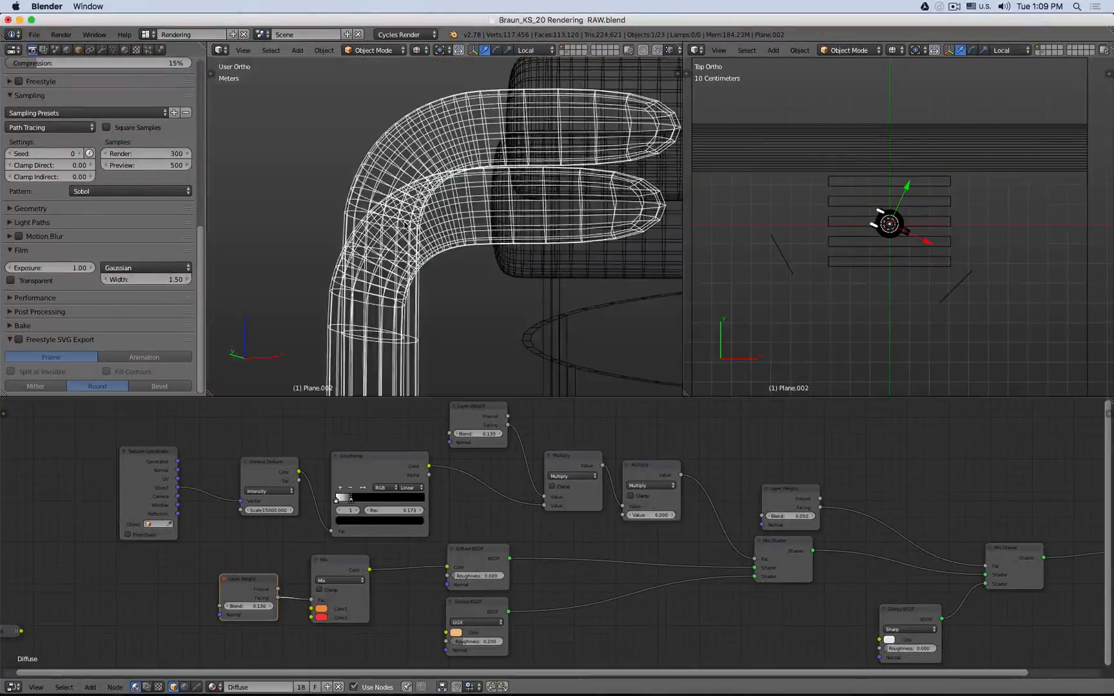
pyautogui.click(124, 49)
pyautogui.click(122, 126)
pyautogui.press('z')
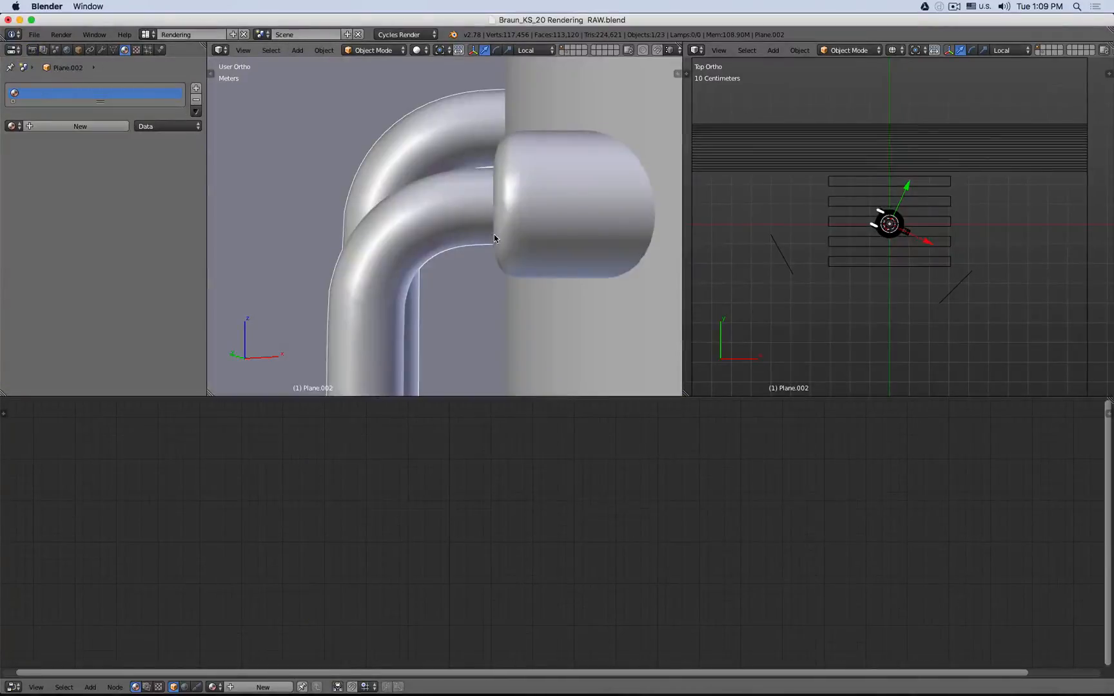
pyautogui.click(95, 127)
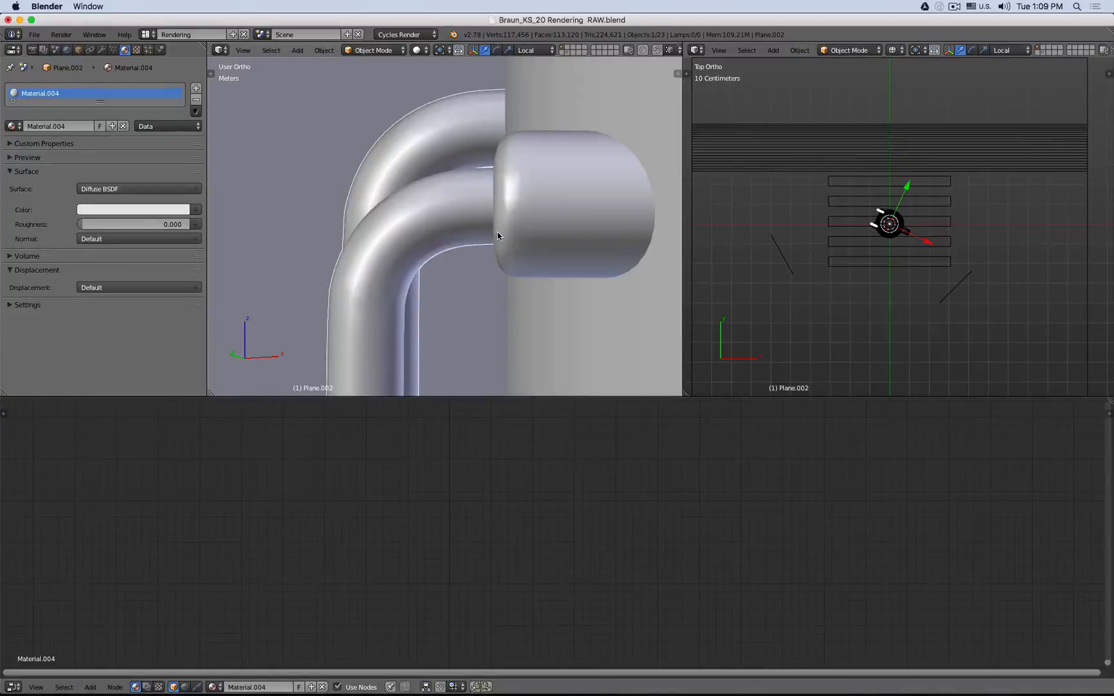
# - Delete the default Diffuse BSDF node from the handle's material
pyautogui.hotkey('shift', 'z')
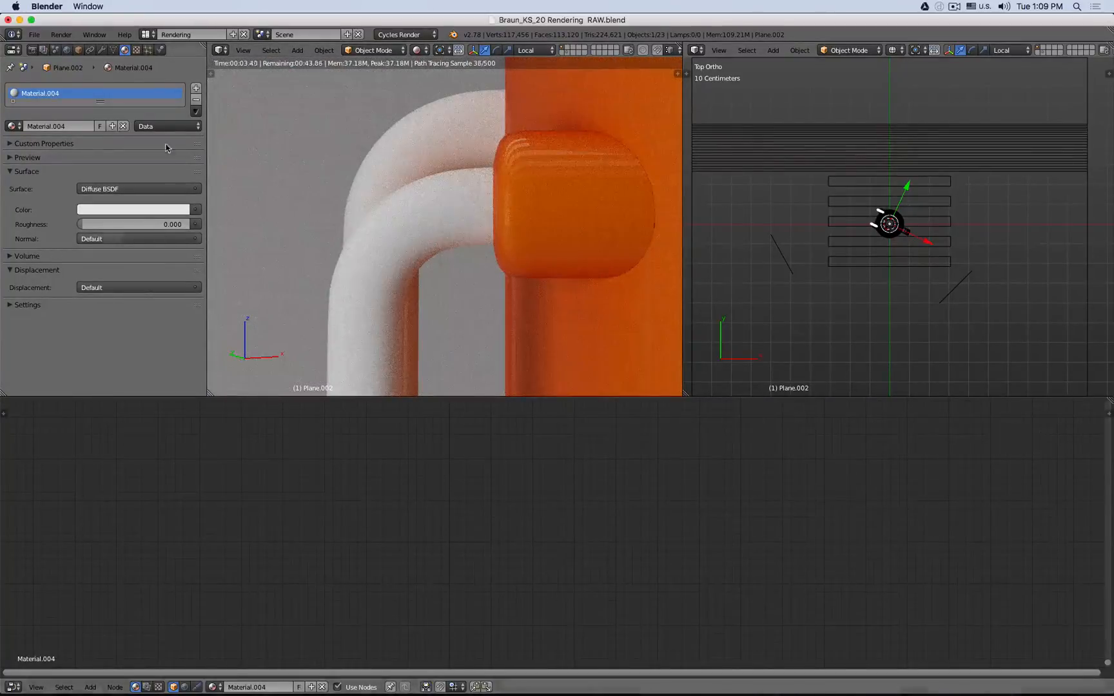
pyautogui.press('Home')
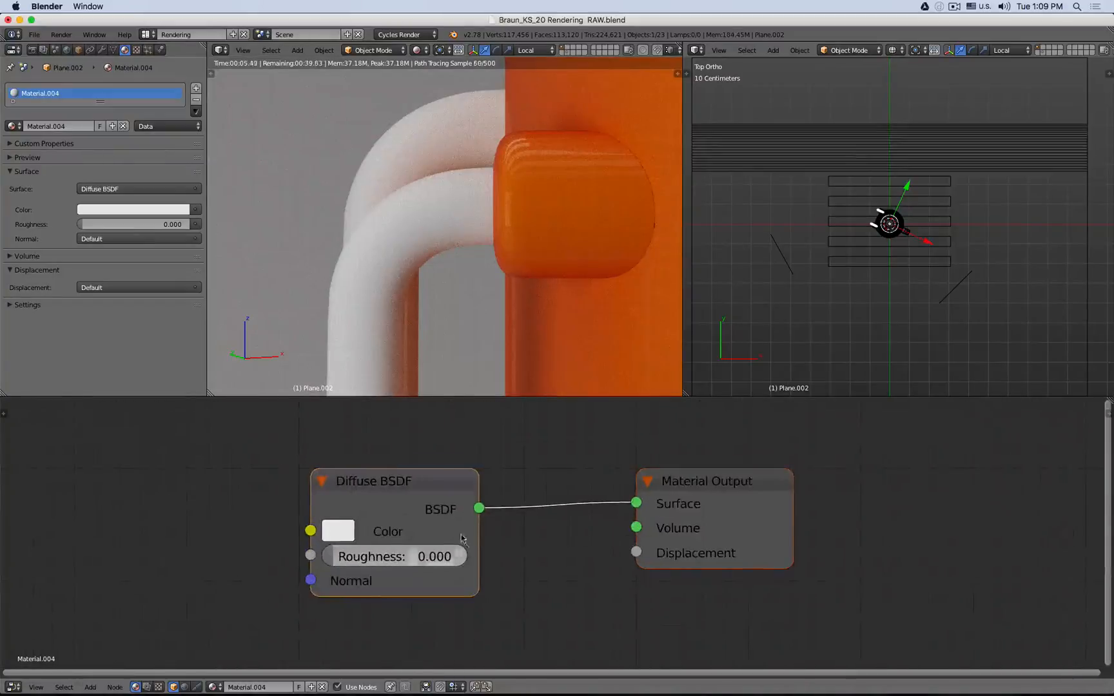
pyautogui.moveTo(743, 501); pyautogui.dragTo(941, 491)
pyautogui.moveTo(422, 487); pyautogui.dragTo(301, 427)
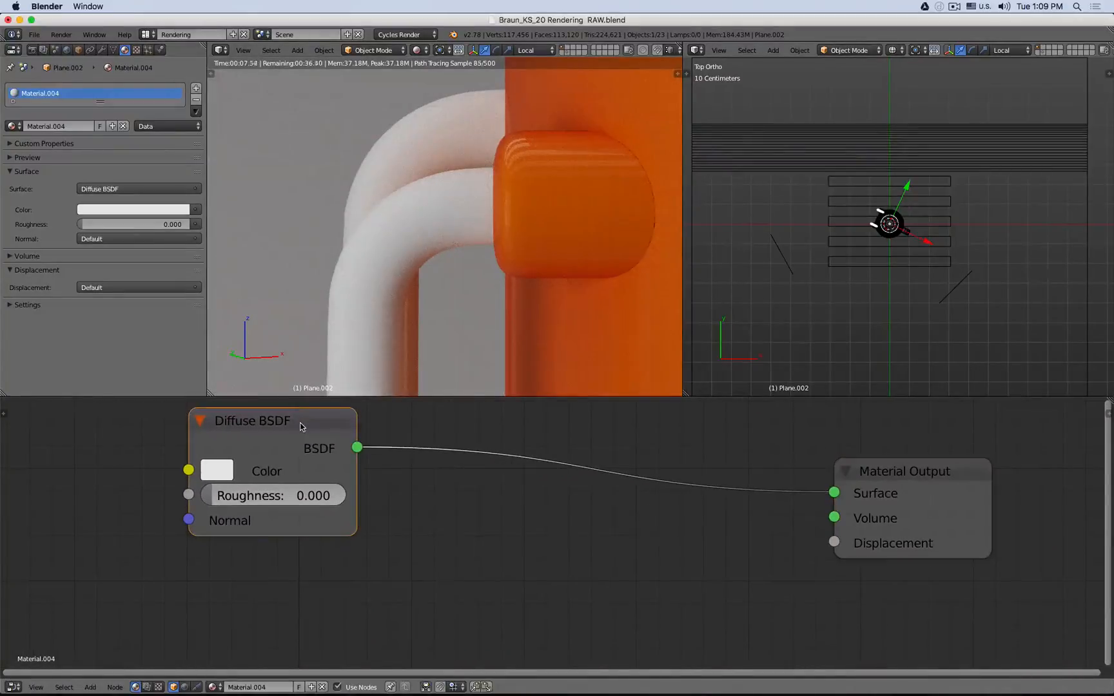
pyautogui.press('x')
# - Add a Glossy BSDF node and connect it to the Material Output's Surface
pyautogui.hotkey('shift', 'a')
pyautogui.moveTo(240, 446)
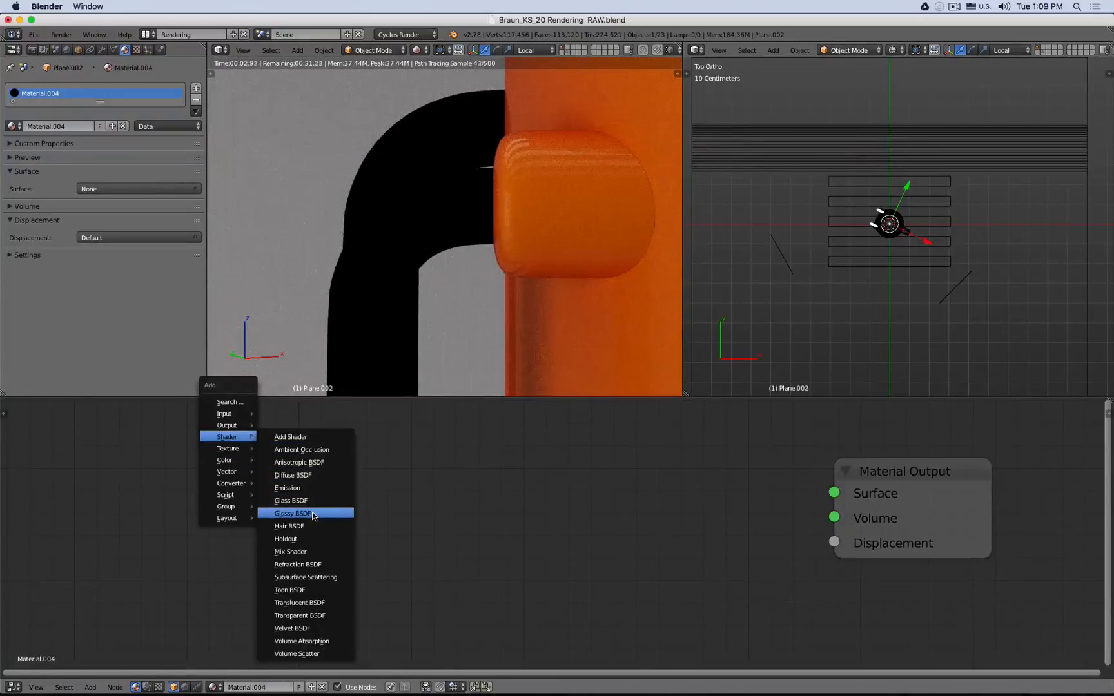
pyautogui.click(311, 514)
pyautogui.click(257, 456)
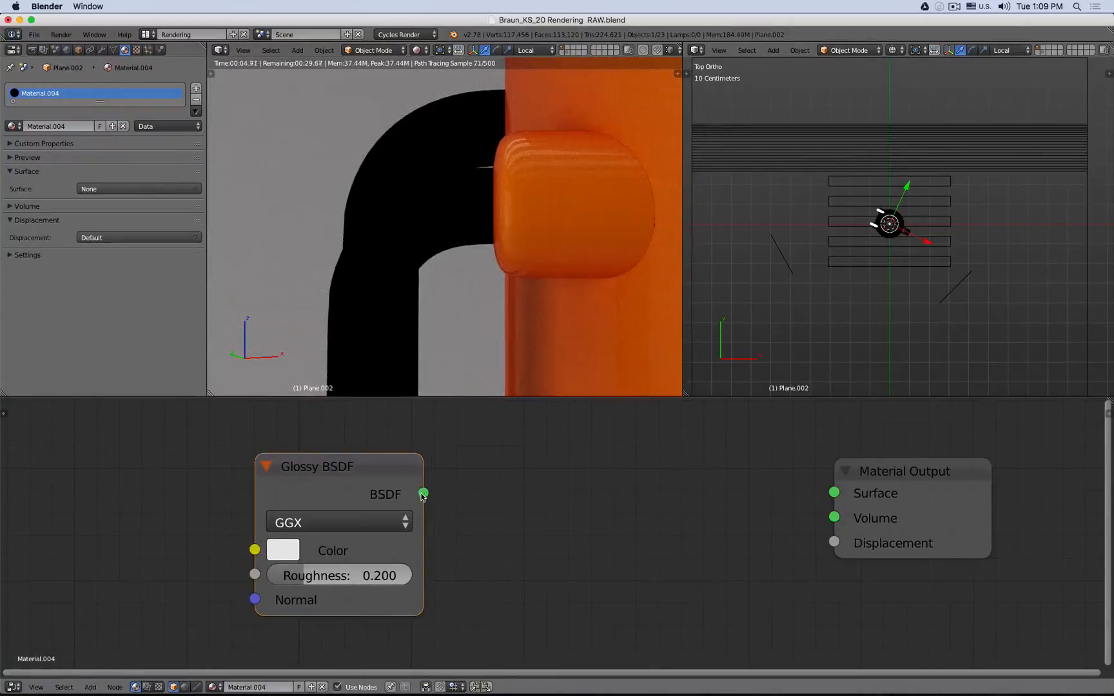
pyautogui.moveTo(423, 493); pyautogui.dragTo(835, 494)
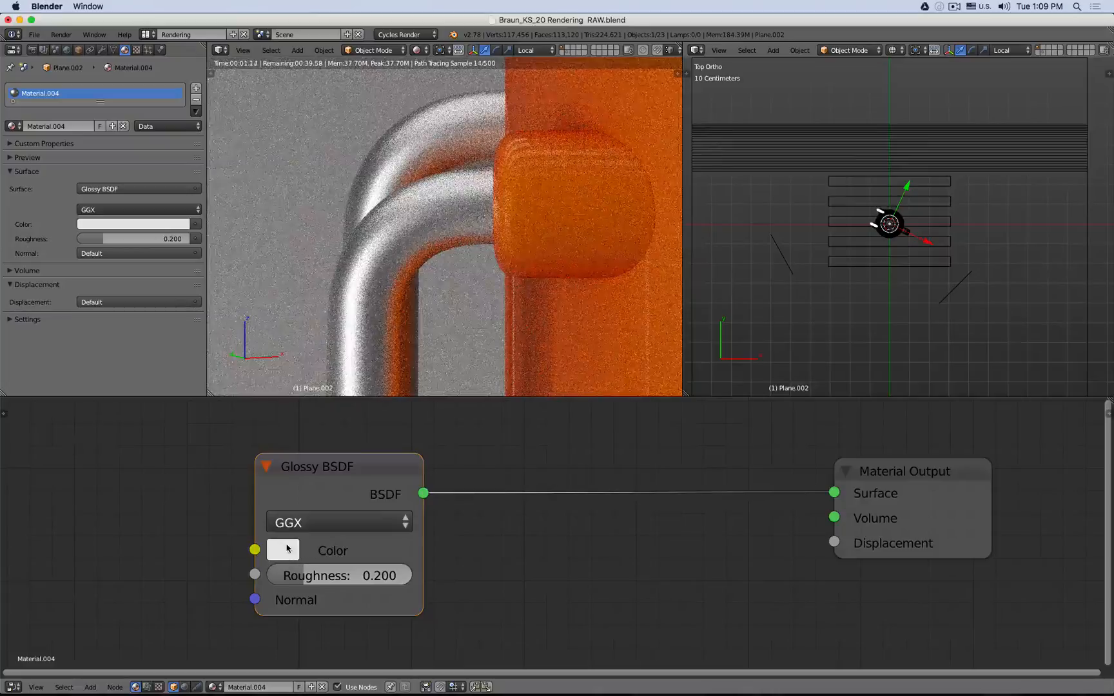
# - Lighten the Glossy BSDF color to light grey and set its roughness to 0.1
pyautogui.click(284, 549)
pyautogui.moveTo(463, 247); pyautogui.dragTo(463, 261)
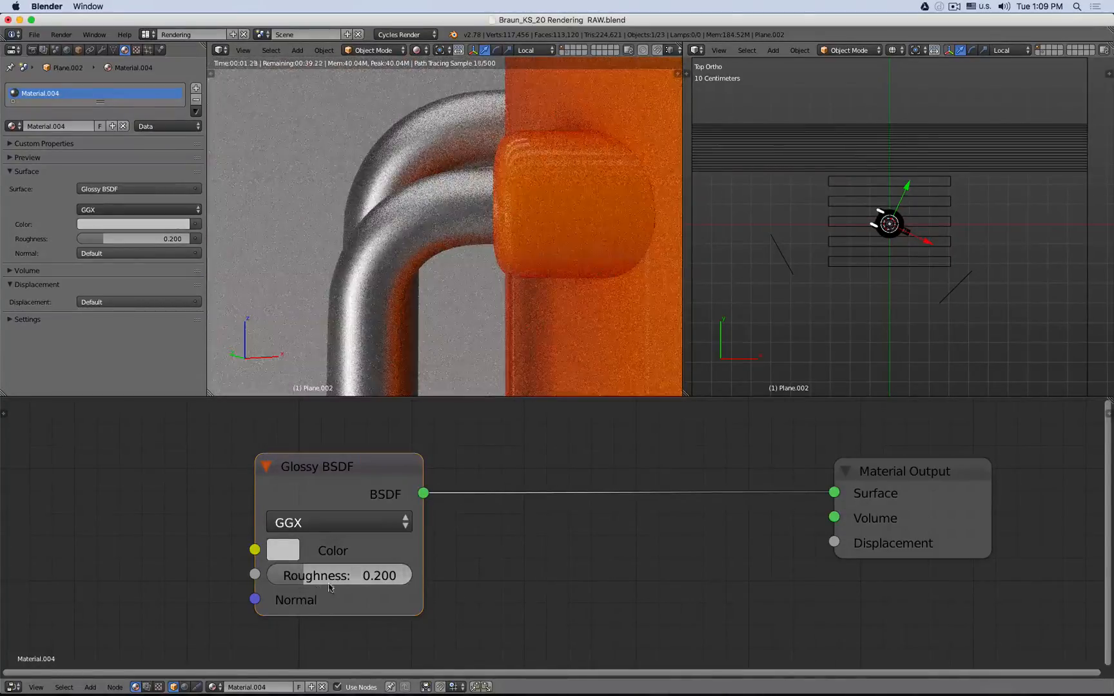
pyautogui.moveTo(329, 587); pyautogui.dragTo(290, 586)
pyautogui.click(365, 566)
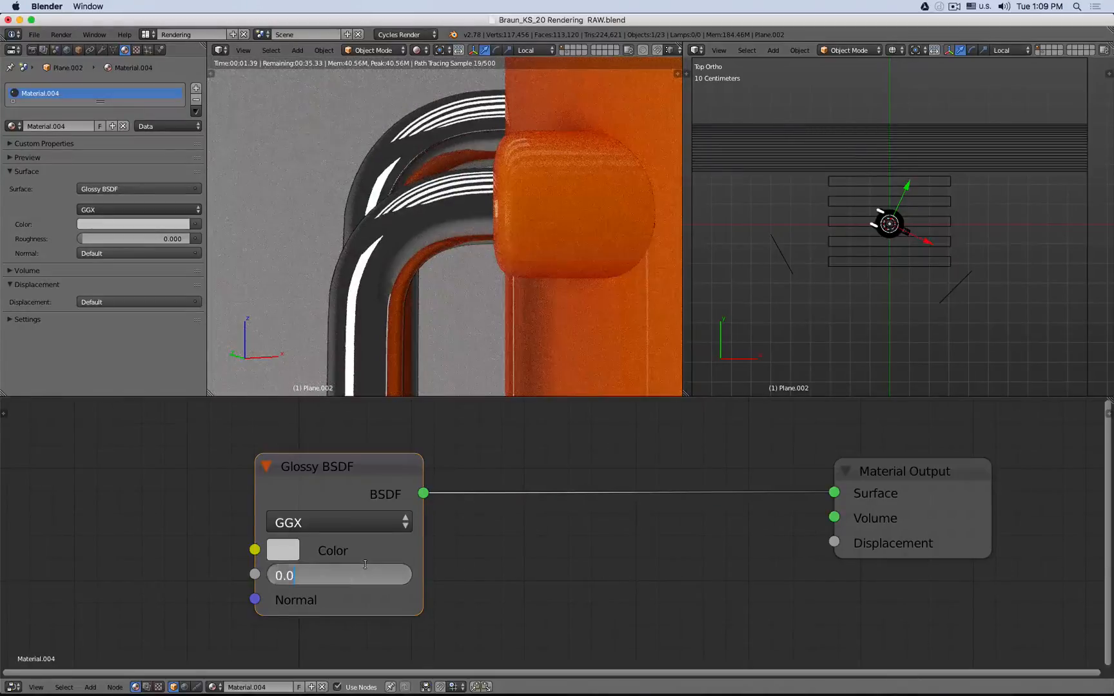
pyautogui.write('.1')
pyautogui.press('Return')
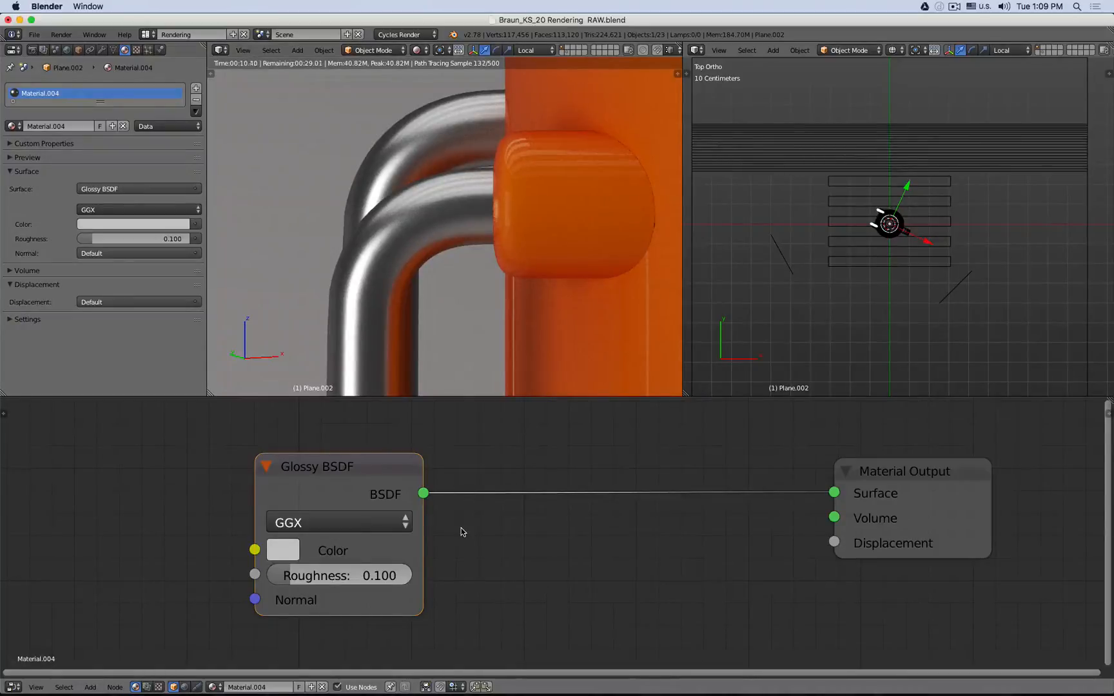
# - Insert a Mix Shader node on the link between the Glossy BSDF and the Material Output
pyautogui.scroll(-3, 480, 531)
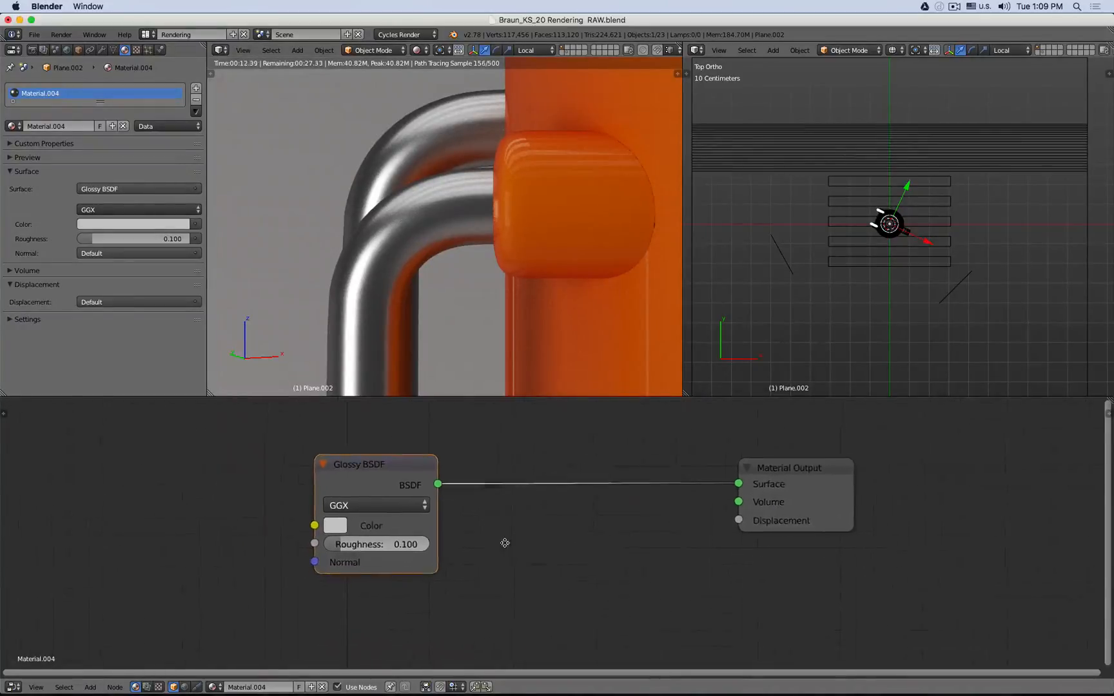
pyautogui.hotkey('shift', 'a')
pyautogui.moveTo(480, 544)
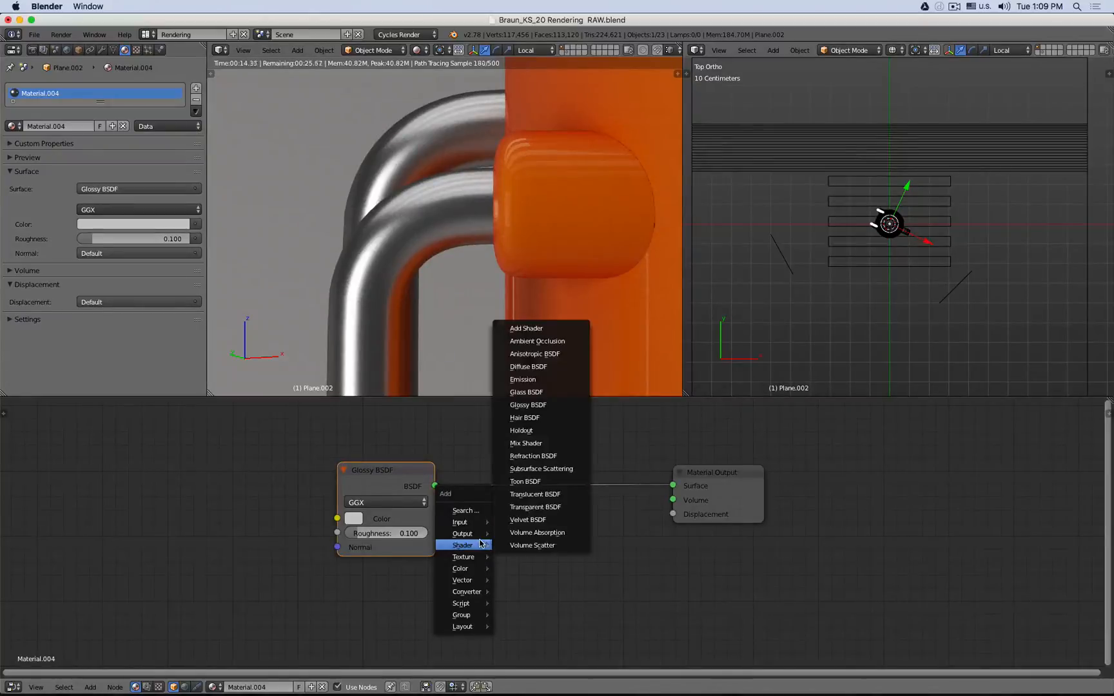
pyautogui.click(554, 444)
pyautogui.click(542, 457)
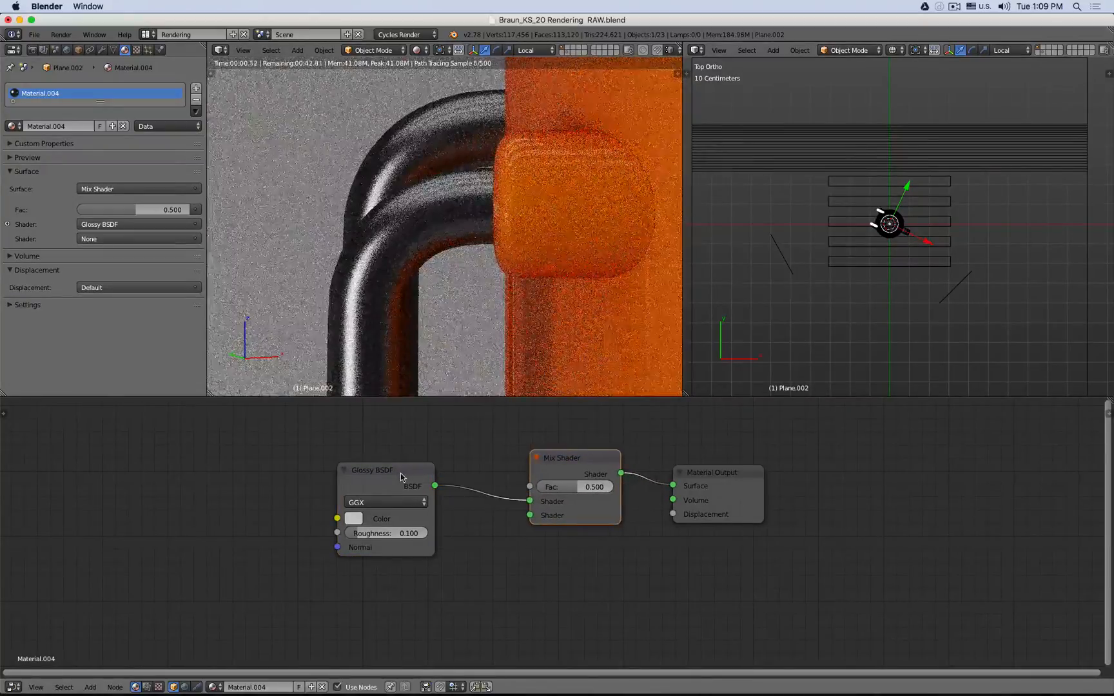
# - Duplicate the Glossy BSDF, wire the copy into the Mix Shader's second Shader input, and set its roughness to 0
pyautogui.hotkey('shift', 'd')
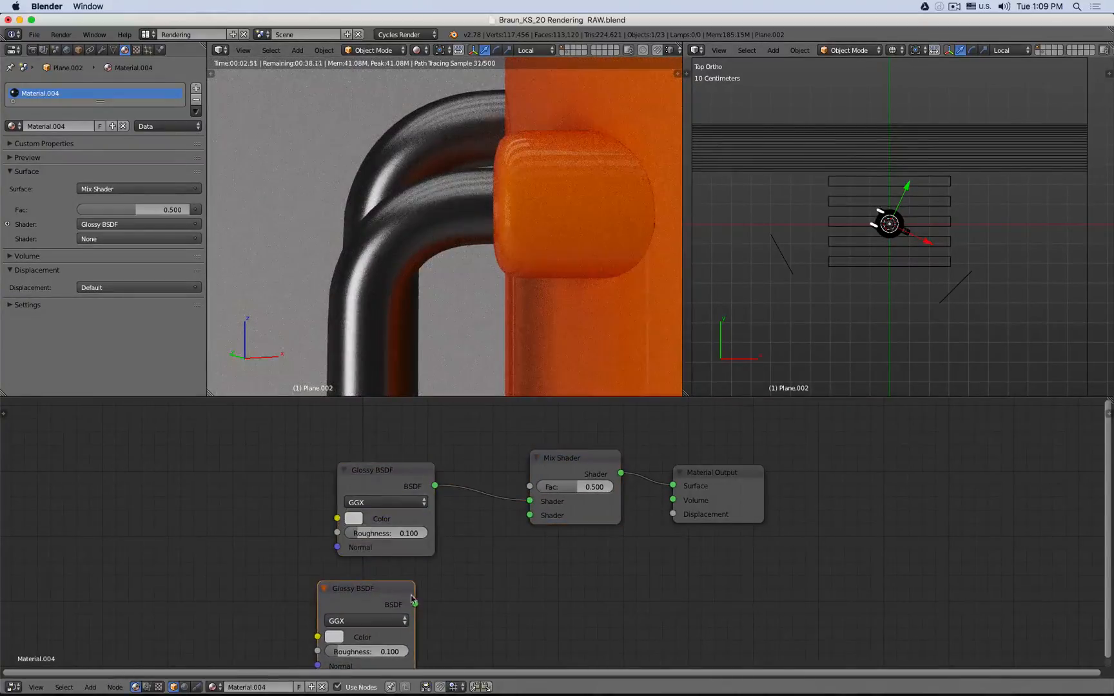
pyautogui.moveTo(415, 604); pyautogui.dragTo(530, 515)
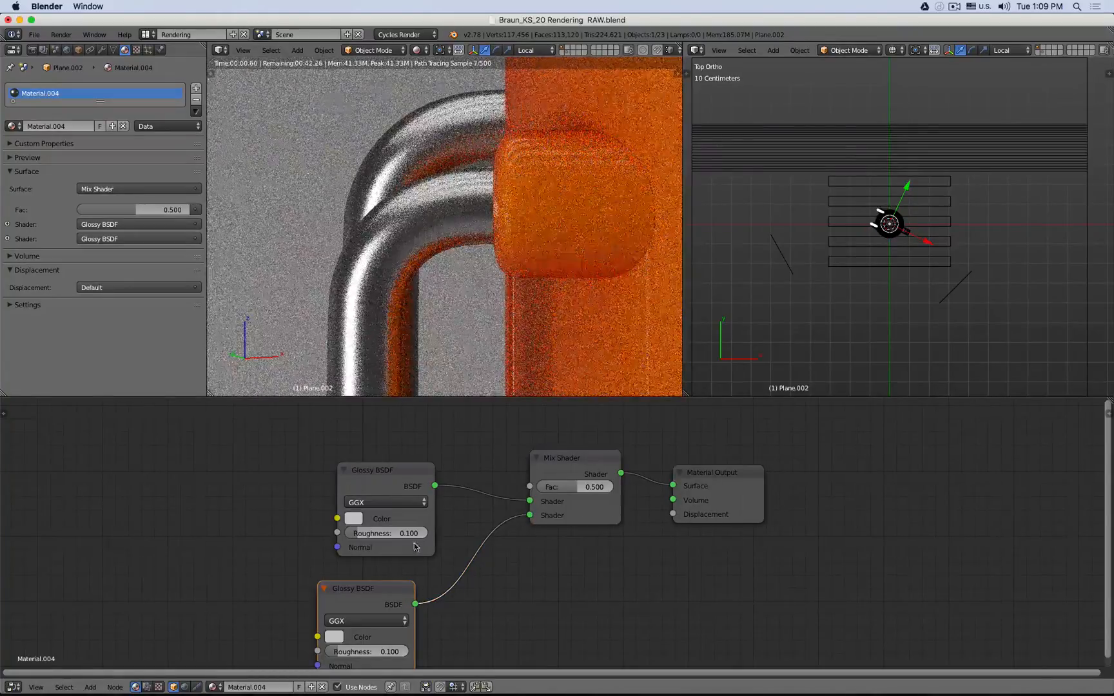
pyautogui.press('Return')
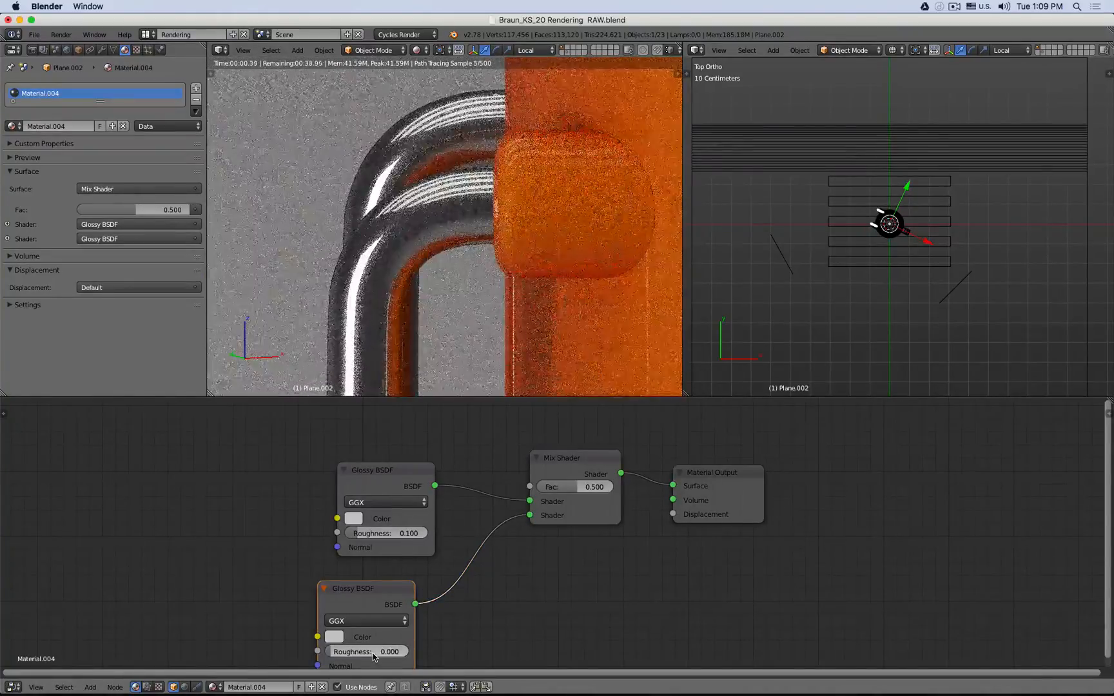
# - Set the original Glossy BSDF's roughness to 0.2
pyautogui.click(387, 531)
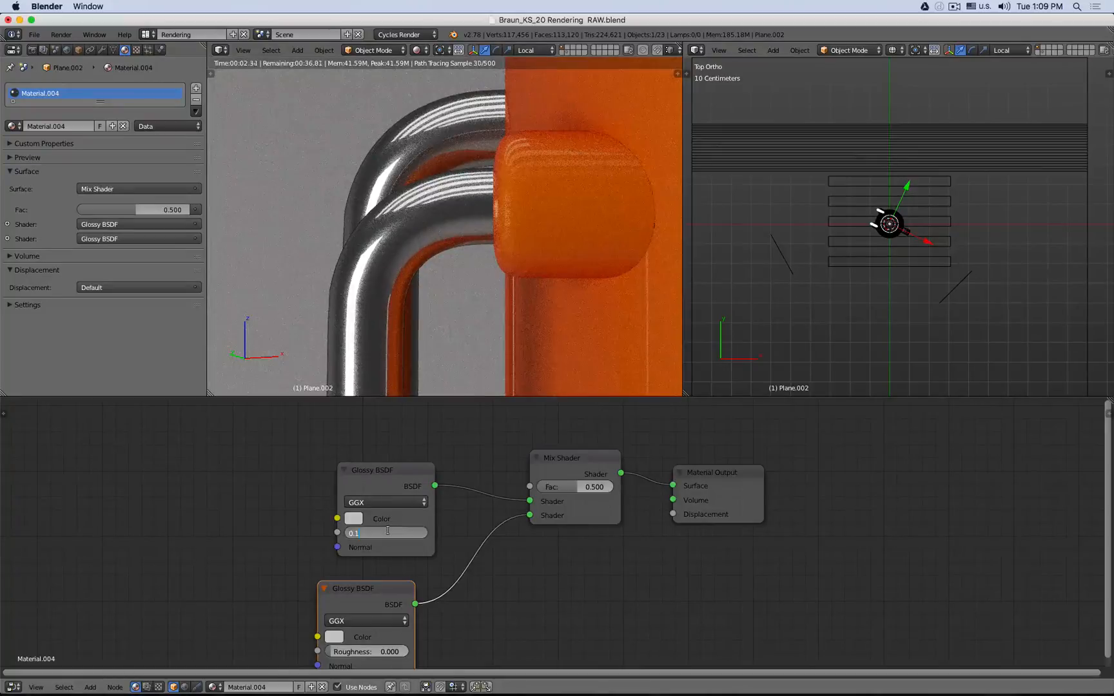
pyautogui.write('.2')
pyautogui.press('Return')
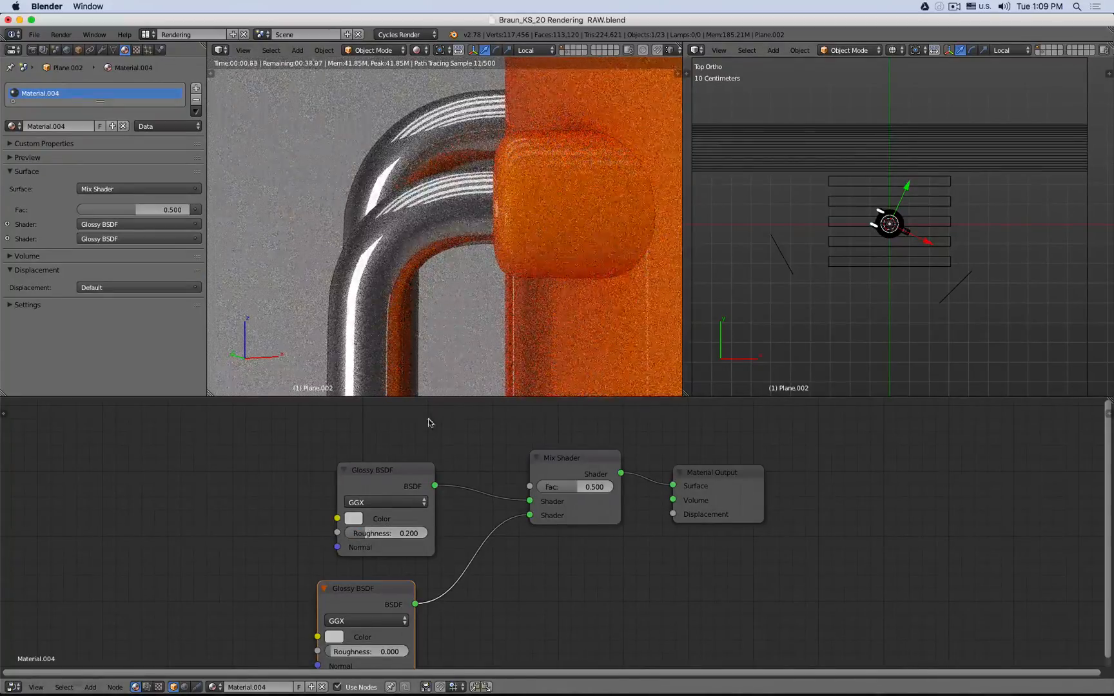
# - Add a Fresnel input node and connect its Fac output to the Mix Shader's Fac
pyautogui.hotkey('shift', 'a')
pyautogui.moveTo(425, 426)
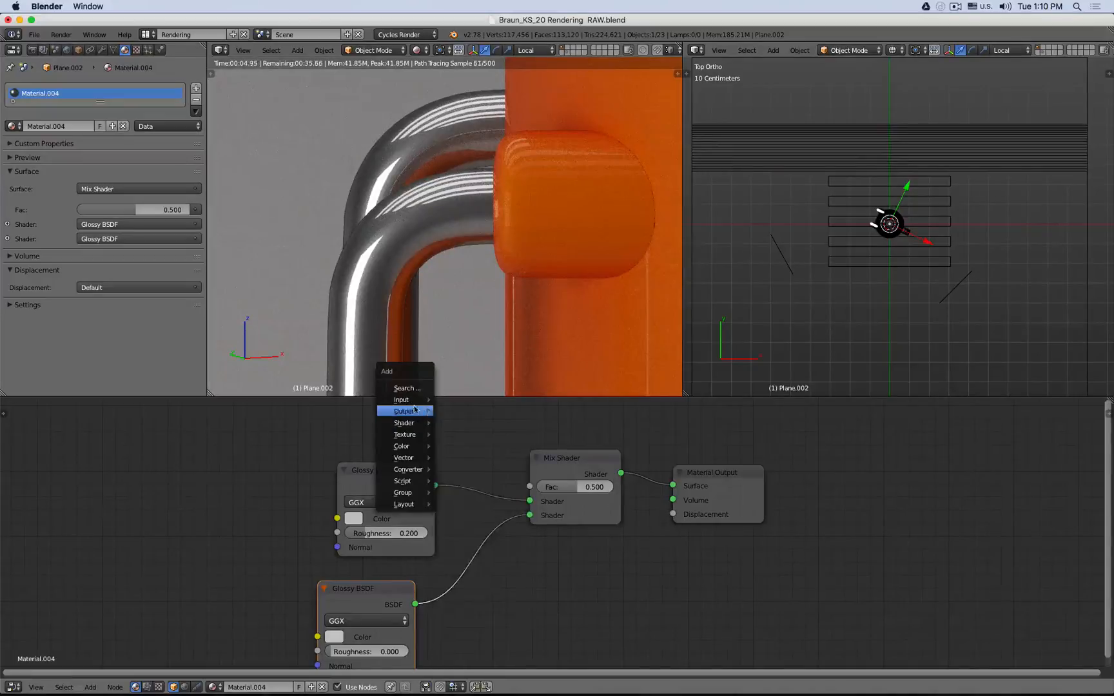
pyautogui.moveTo(413, 401)
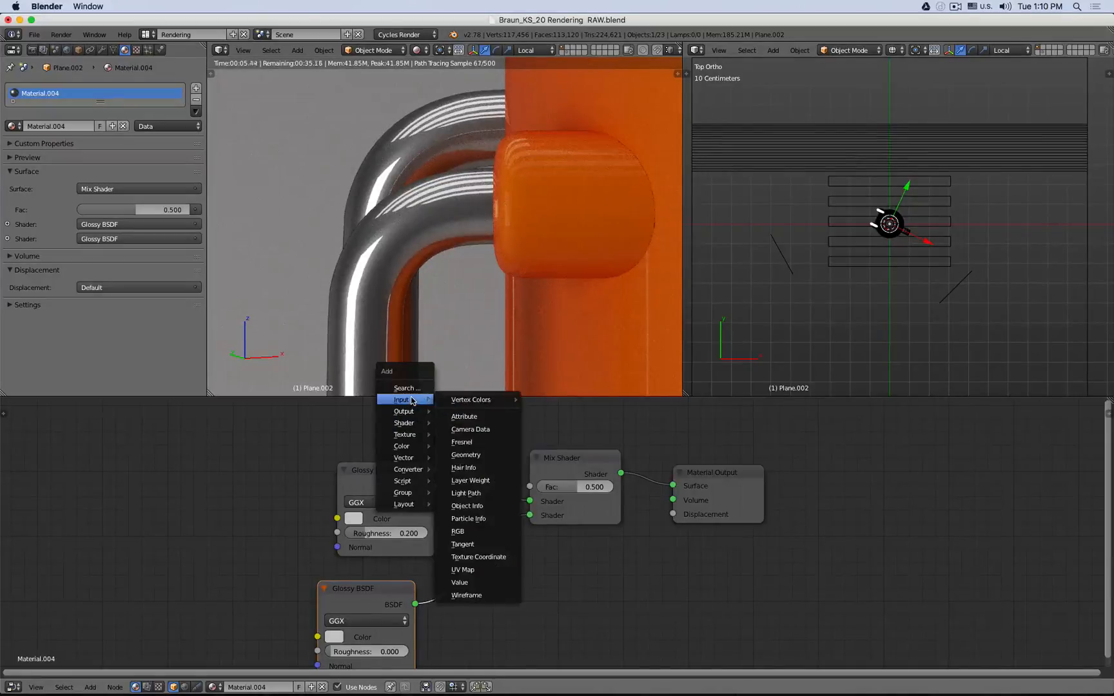
pyautogui.click(462, 442)
pyautogui.click(371, 419)
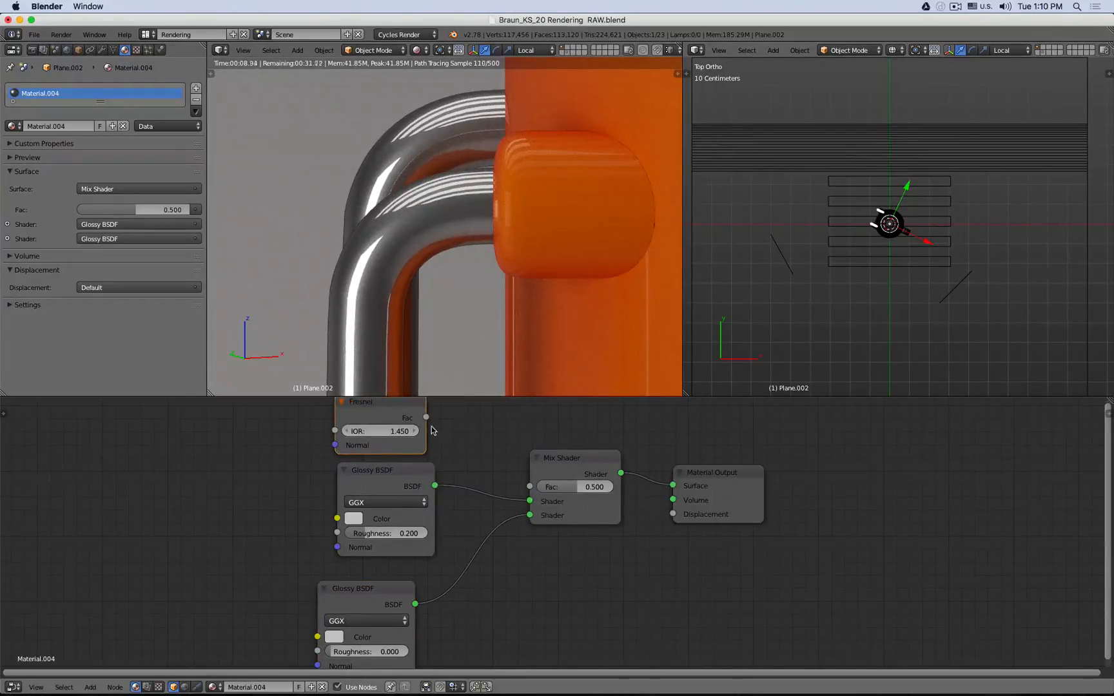
pyautogui.moveTo(426, 417); pyautogui.dragTo(483, 455)
pyautogui.moveTo(538, 489); pyautogui.dragTo(539, 490)
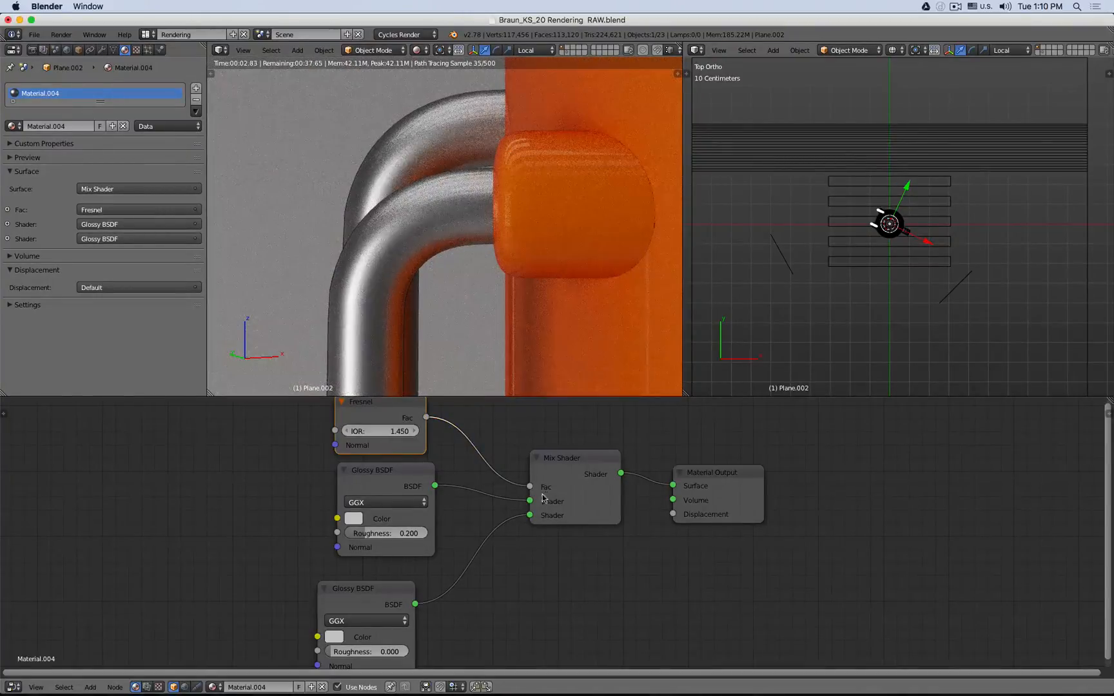
# - Try swapping the Mix Shader's two shader inputs, then restore their original order
pyautogui.click(597, 516)
pyautogui.hotkey('alt', 's')
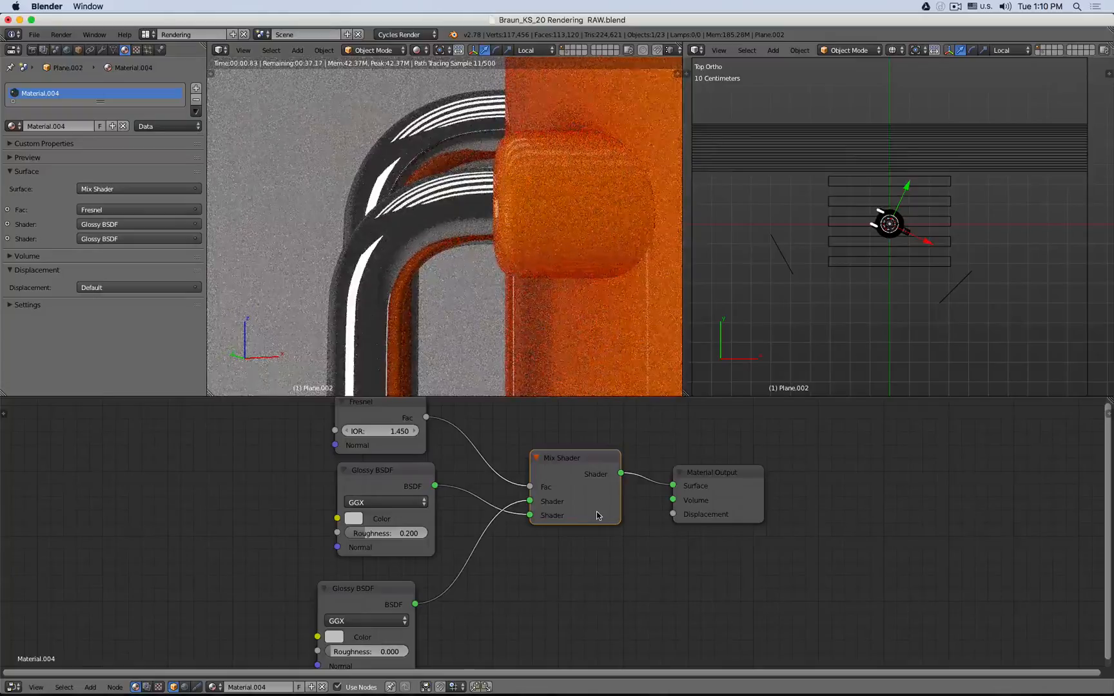
pyautogui.moveTo(531, 515); pyautogui.dragTo(531, 501)
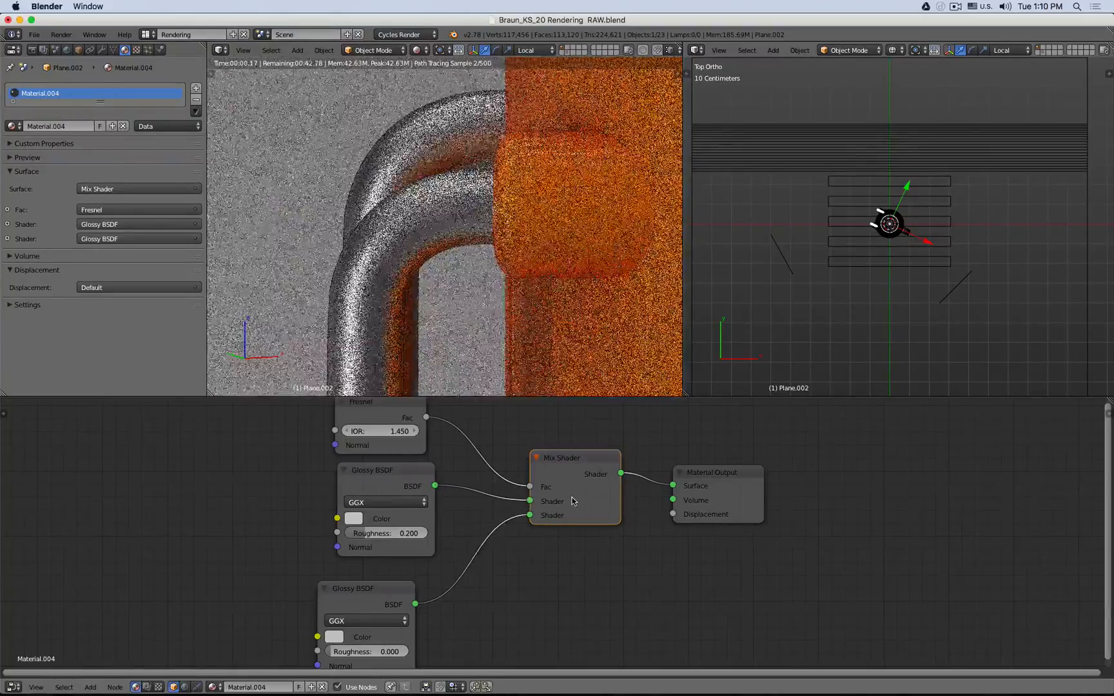
pyautogui.moveTo(375, 233); pyautogui.dragTo(414, 288, button='middle')
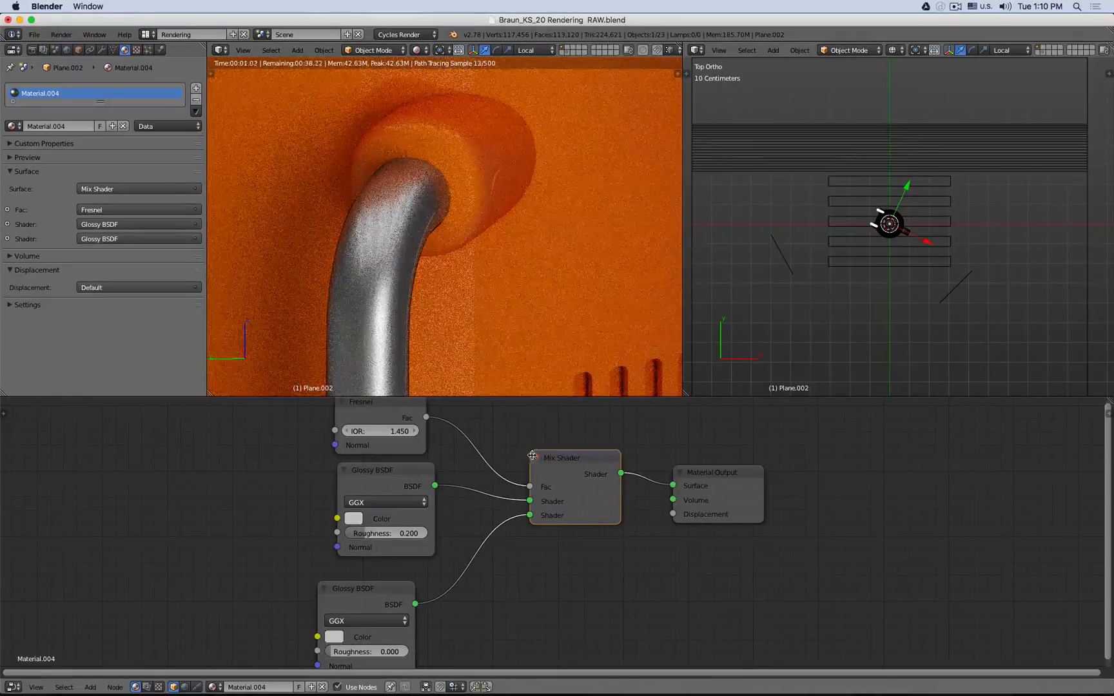
# - Compare the rendered handle with and without the Fresnel driving the Mix Shader's Fac, reconnecting it afterward
pyautogui.moveTo(529, 486); pyautogui.dragTo(498, 455)
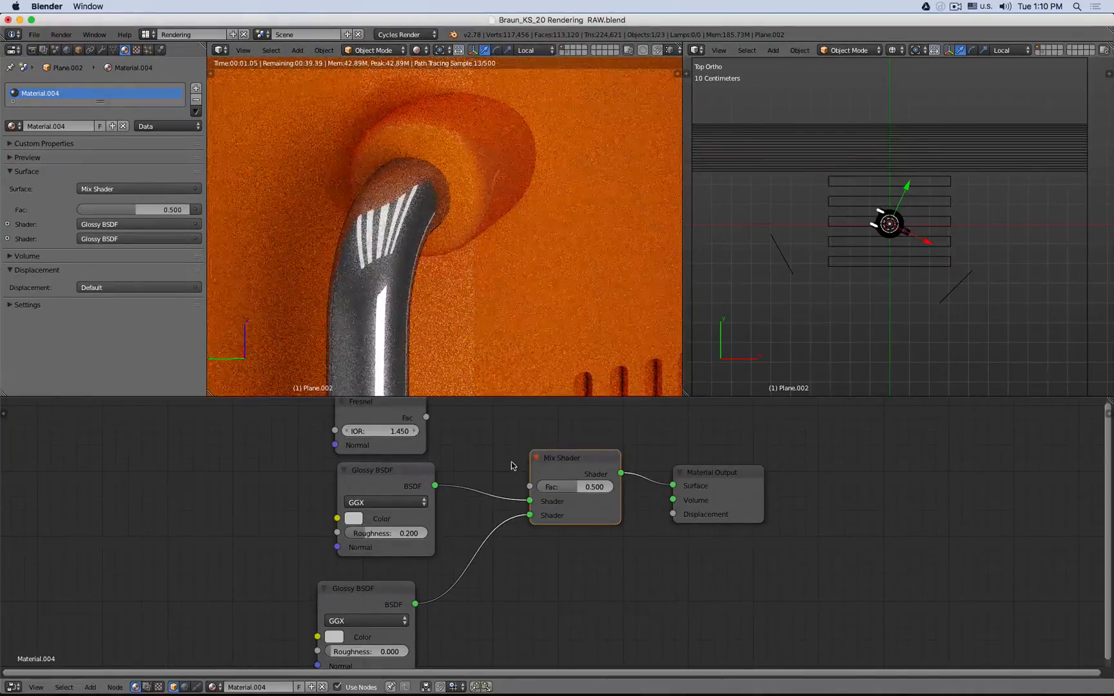
pyautogui.moveTo(427, 417); pyautogui.dragTo(563, 434)
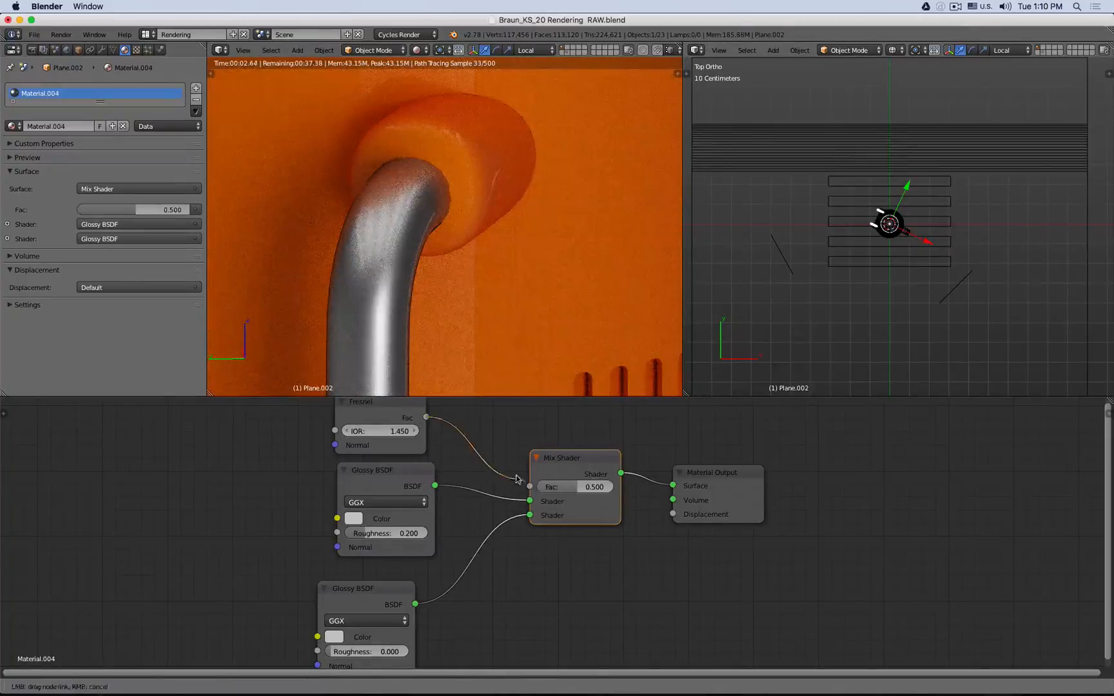
pyautogui.moveTo(561, 332); pyautogui.dragTo(461, 330, button='middle')
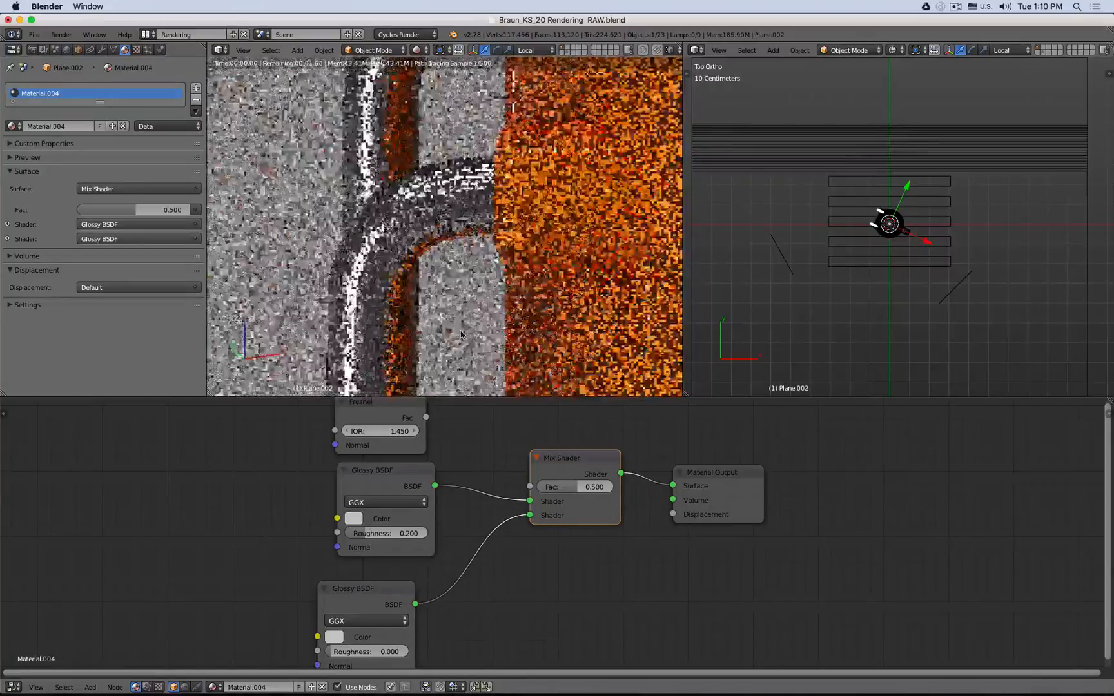
pyautogui.moveTo(426, 417); pyautogui.dragTo(530, 486)
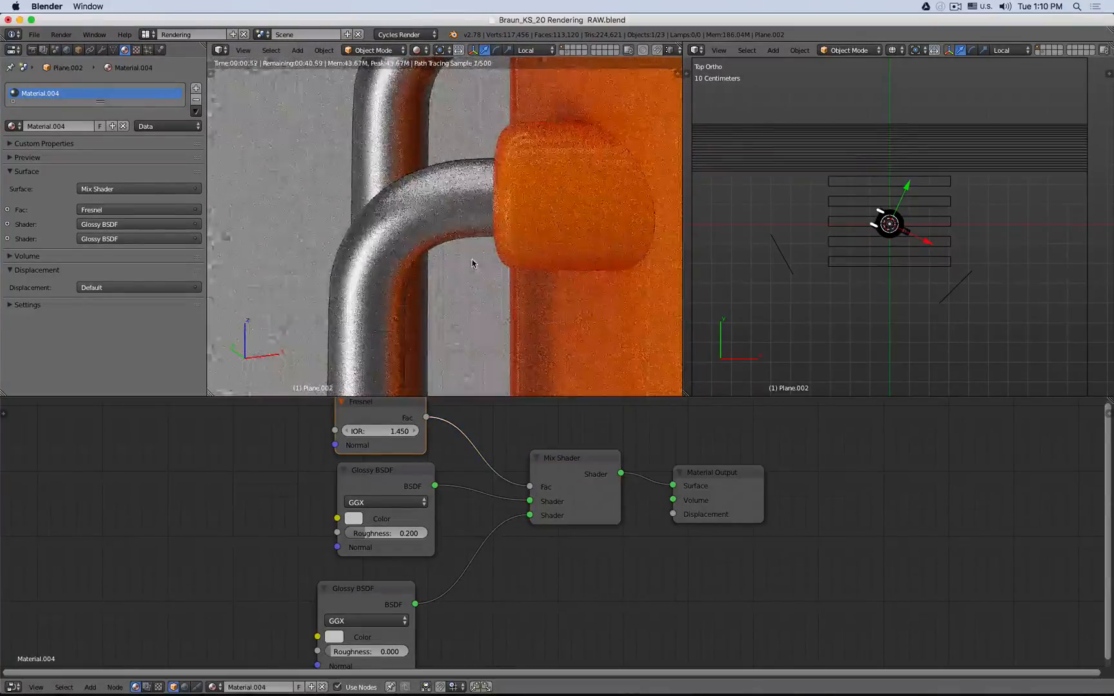
pyautogui.moveTo(476, 243)
pyautogui.mouseDown(button='middle')
pyautogui.moveTo(569, 254)
pyautogui.moveTo(629, 237)
pyautogui.moveTo(495, 251)
pyautogui.mouseUp(button='middle')
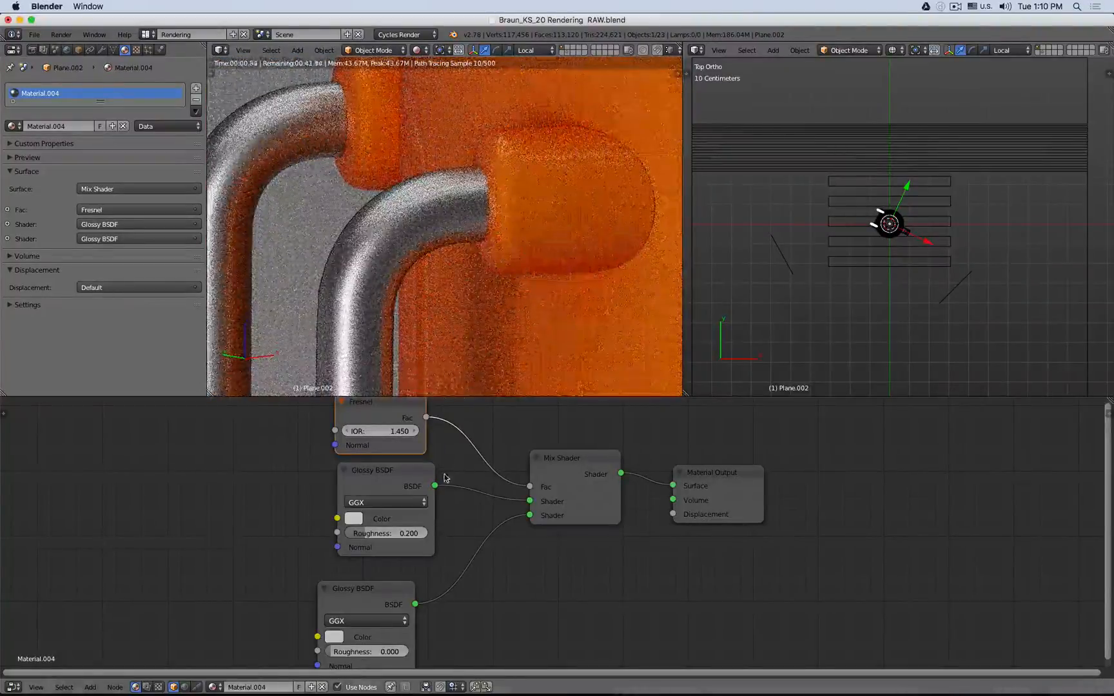
# - Tint the 0.2-roughness Glossy BSDF's color orange, about H 0.056 and S 0.557
pyautogui.moveTo(443, 501); pyautogui.dragTo(606, 483, button='middle')
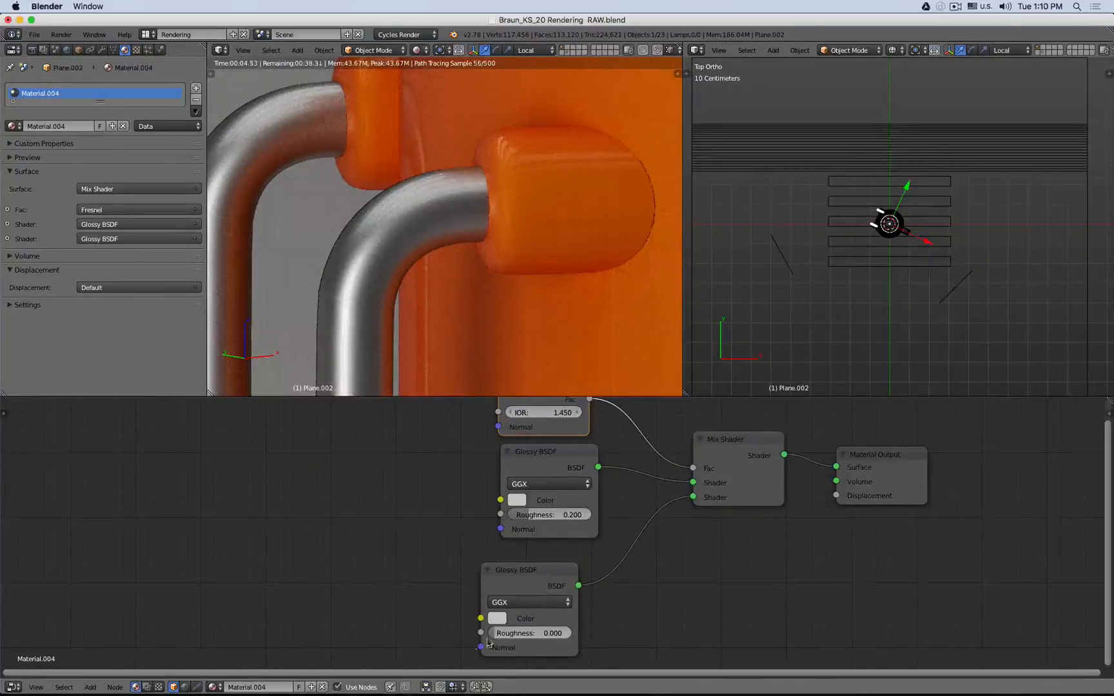
pyautogui.click(497, 618)
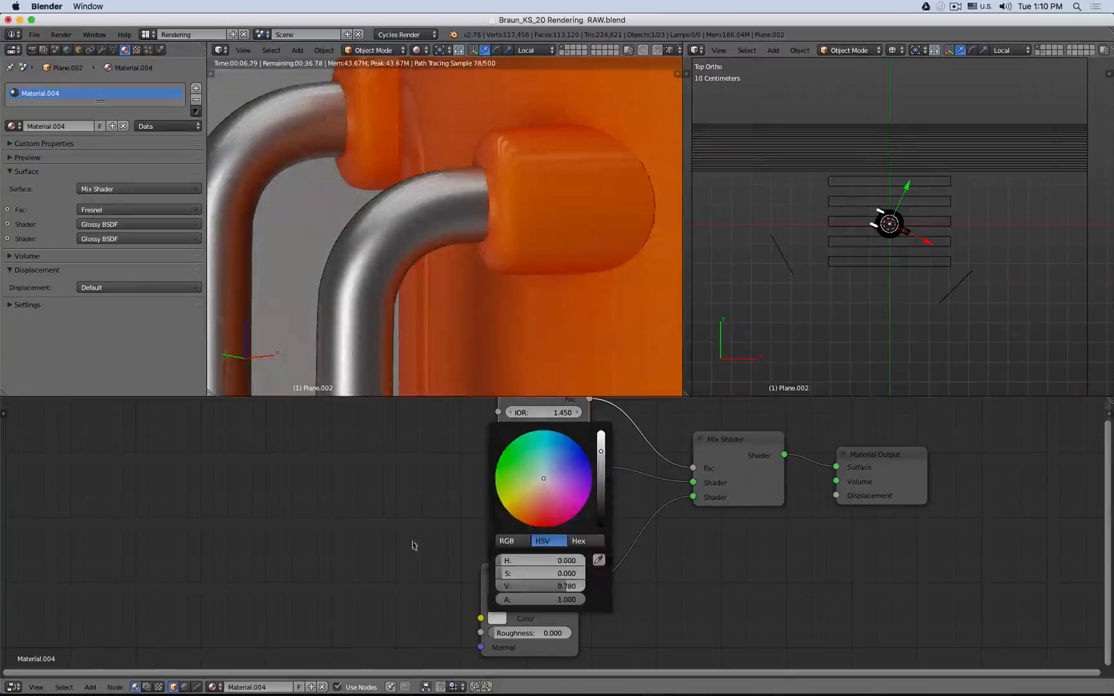
pyautogui.click(519, 500)
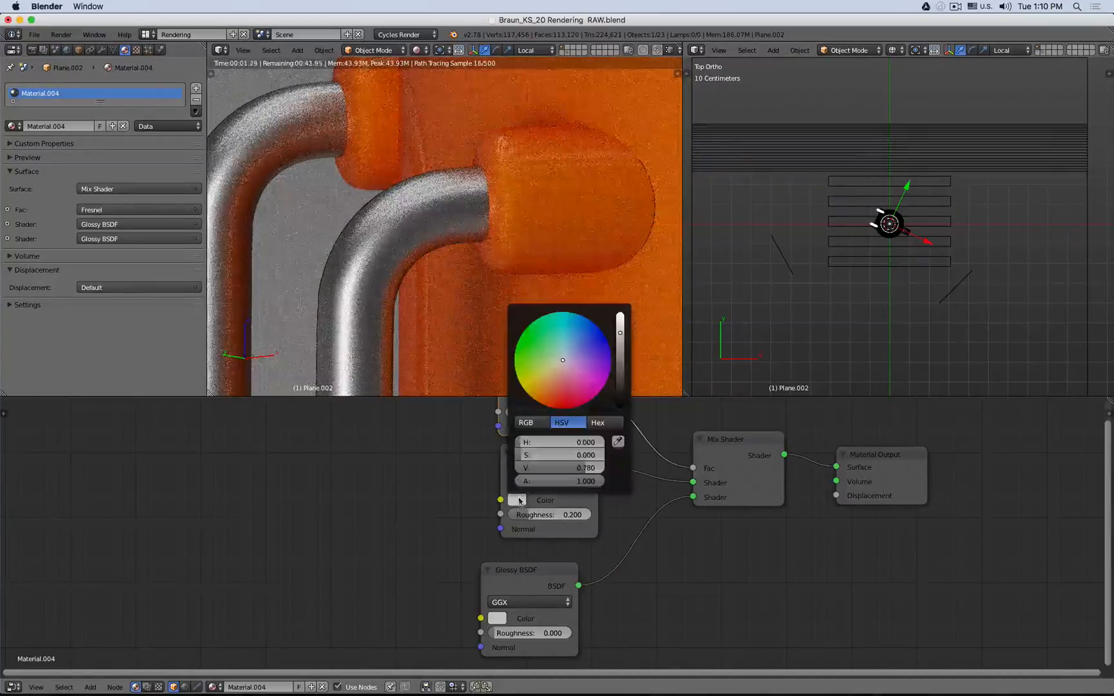
pyautogui.click(558, 377)
pyautogui.click(553, 385)
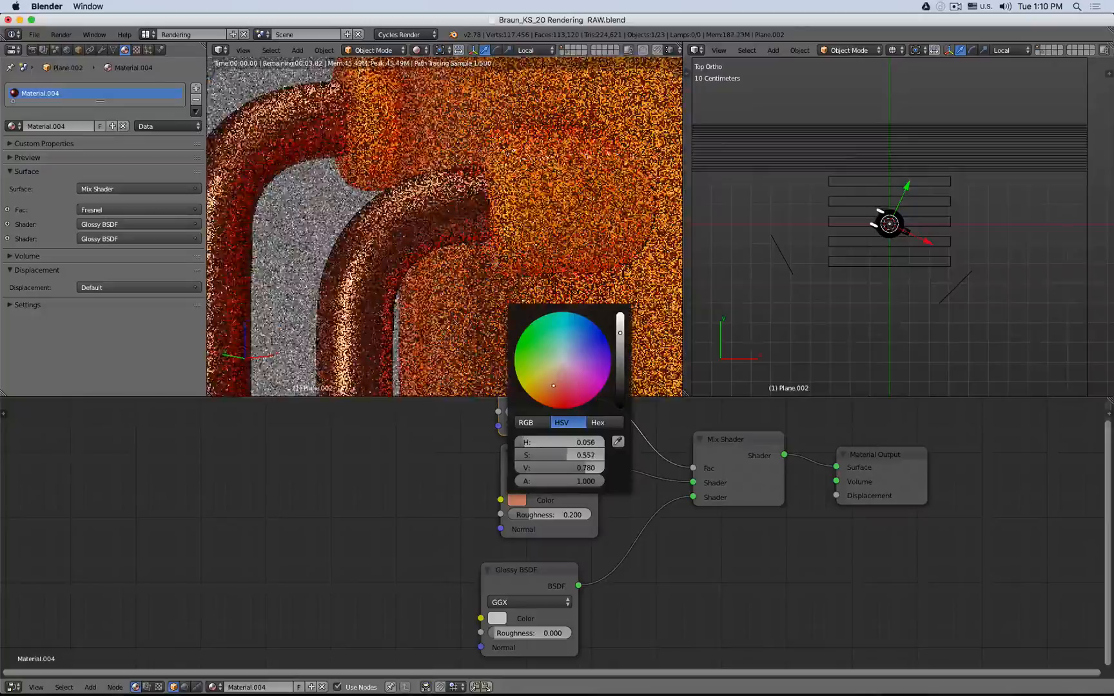
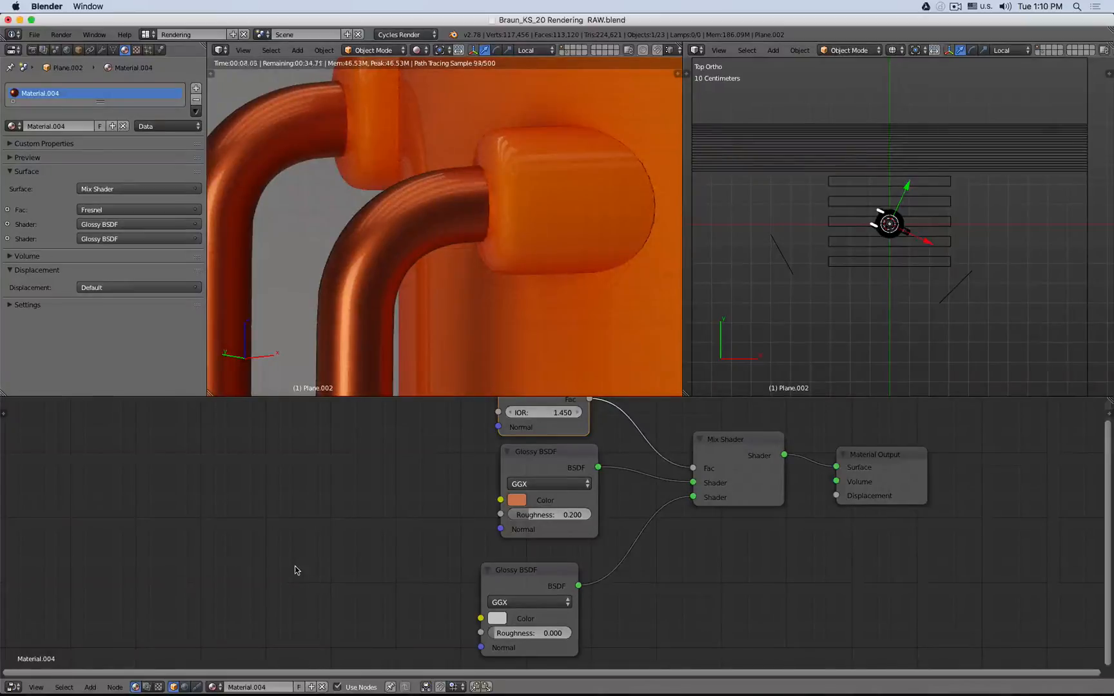
# - Compare the handle render with the orange Glossy BSDF wired straight to the output versus the Mix Shader, restoring the Mix Shader
pyautogui.scroll(3, 437, 266)
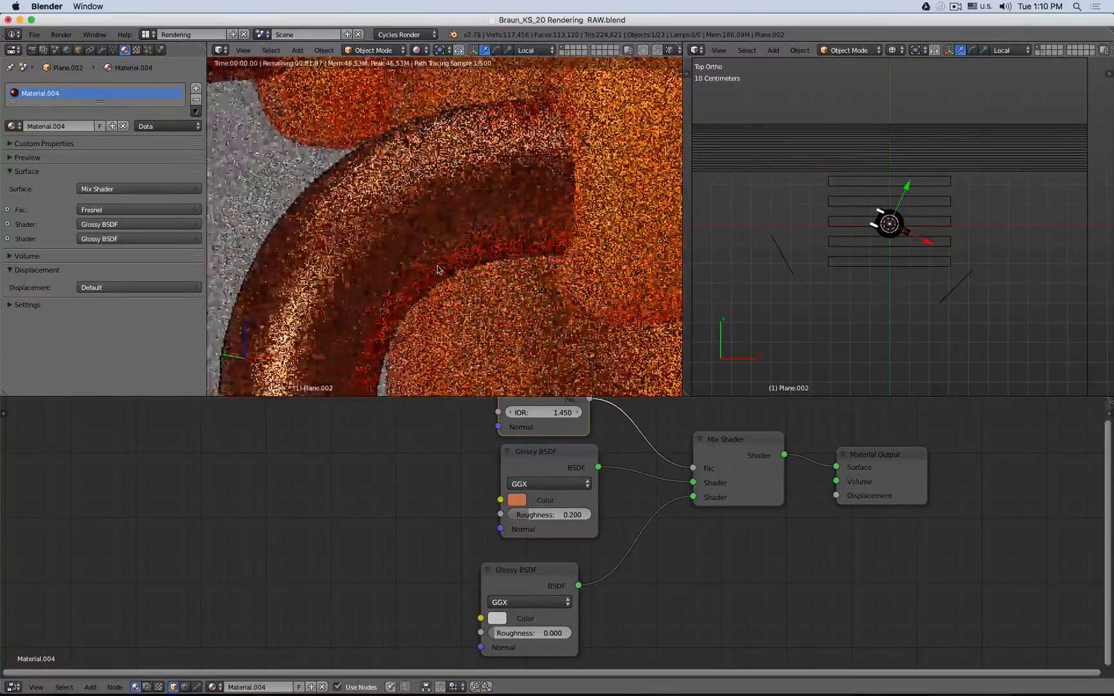
pyautogui.scroll(-5, 437, 269)
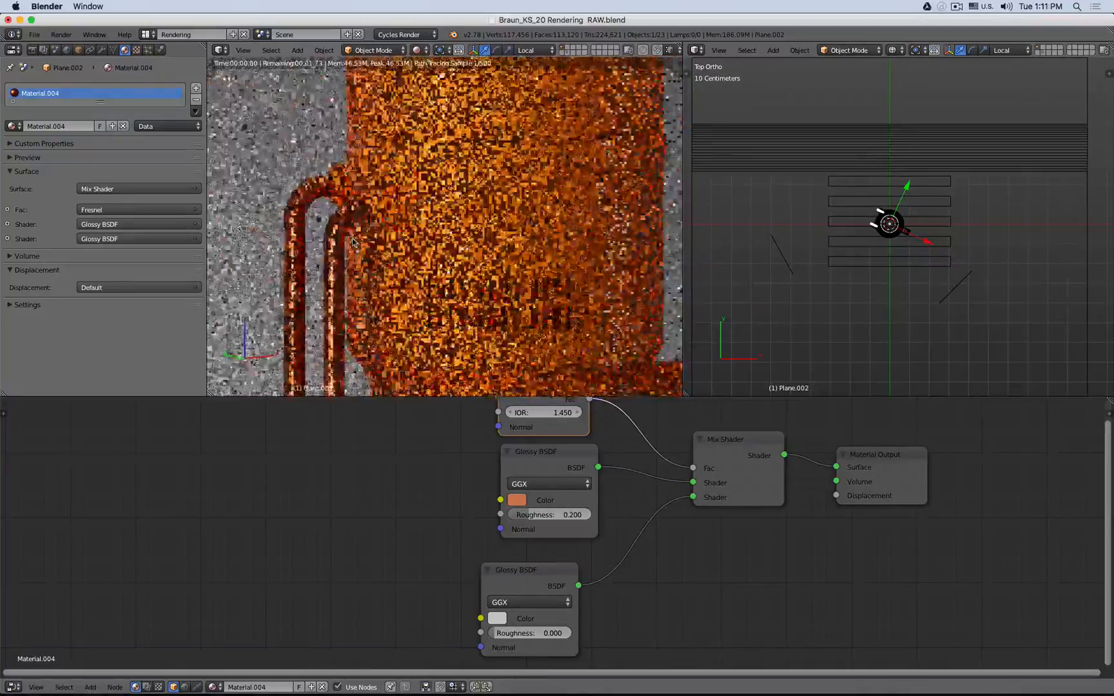
pyautogui.moveTo(568, 460); pyautogui.dragTo(837, 466)
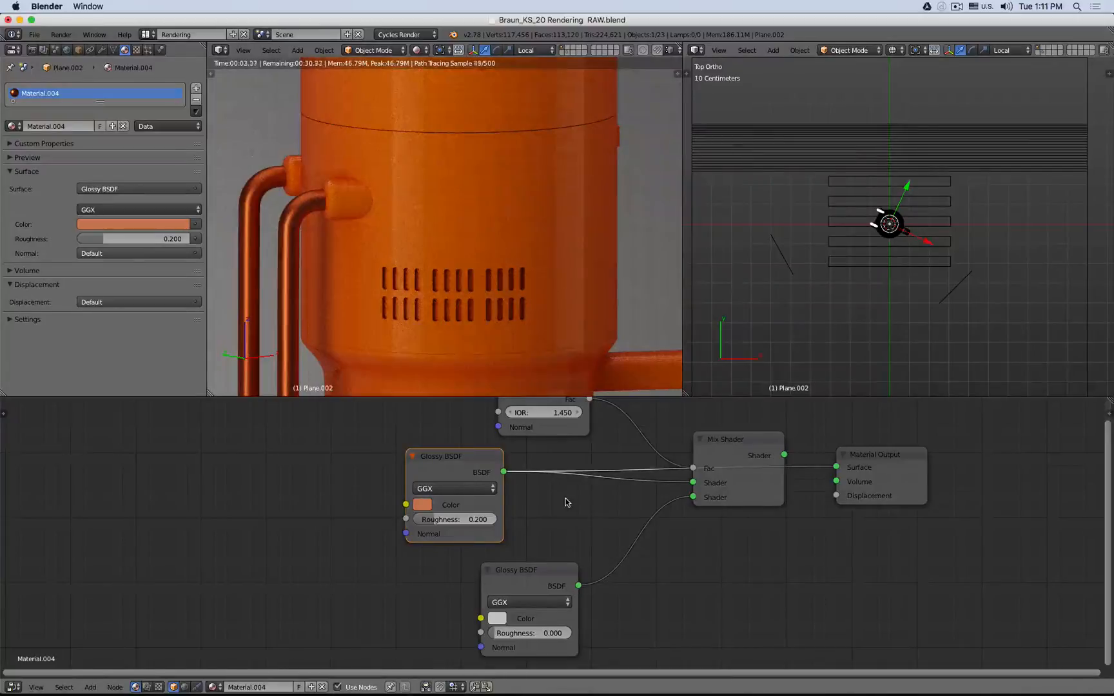
pyautogui.moveTo(784, 456); pyautogui.dragTo(836, 466)
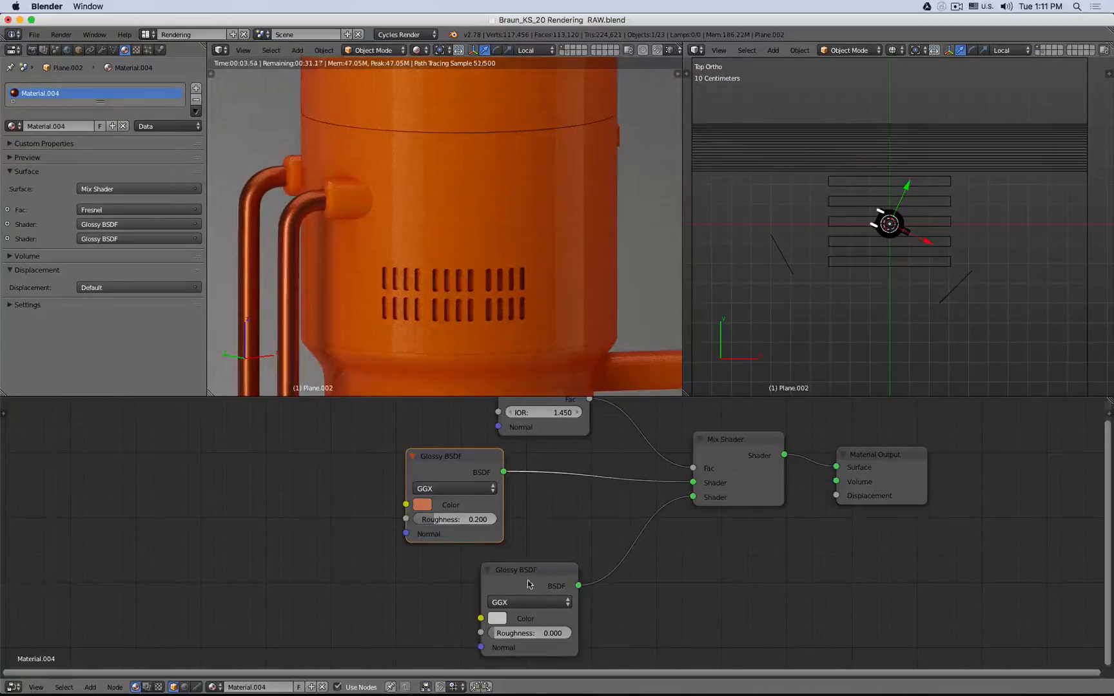
# - Move the 0.000-roughness Glossy BSDF node slightly up and closer to the Mix Shader
pyautogui.moveTo(525, 581); pyautogui.dragTo(546, 561)
pyautogui.scroll(4, 447, 264)
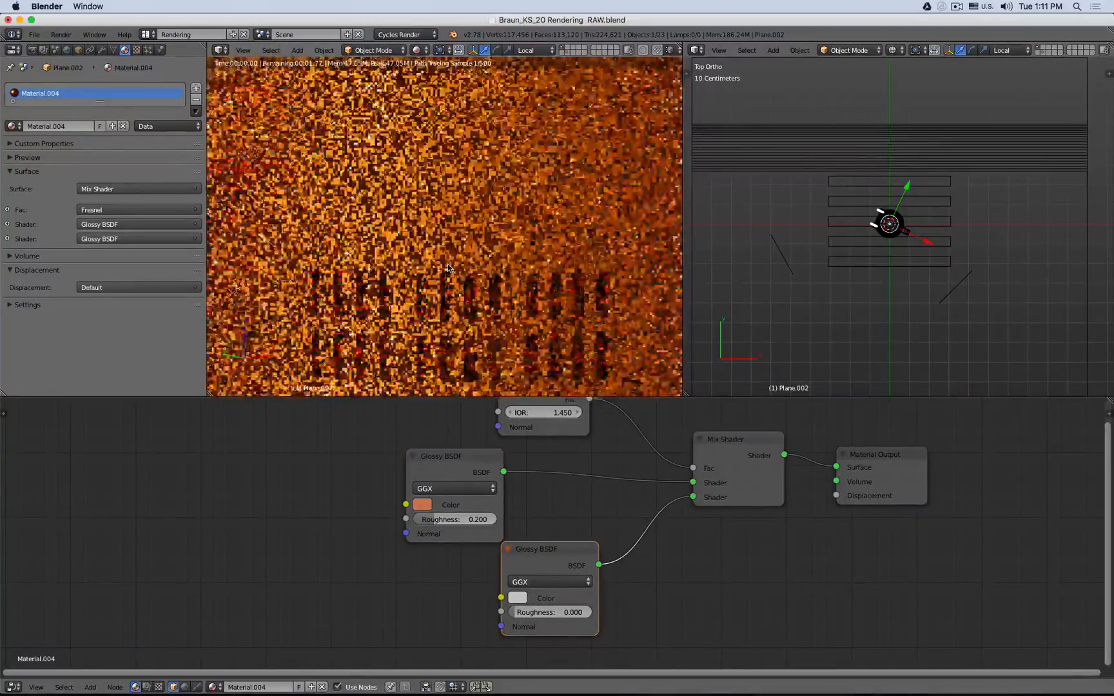
pyautogui.scroll(-10, 448, 263)
pyautogui.keyDown('shift'); pyautogui.moveTo(450, 280); pyautogui.dragTo(442, 235, button='middle'); pyautogui.keyUp('shift')
pyautogui.scroll(-2, 441, 237)
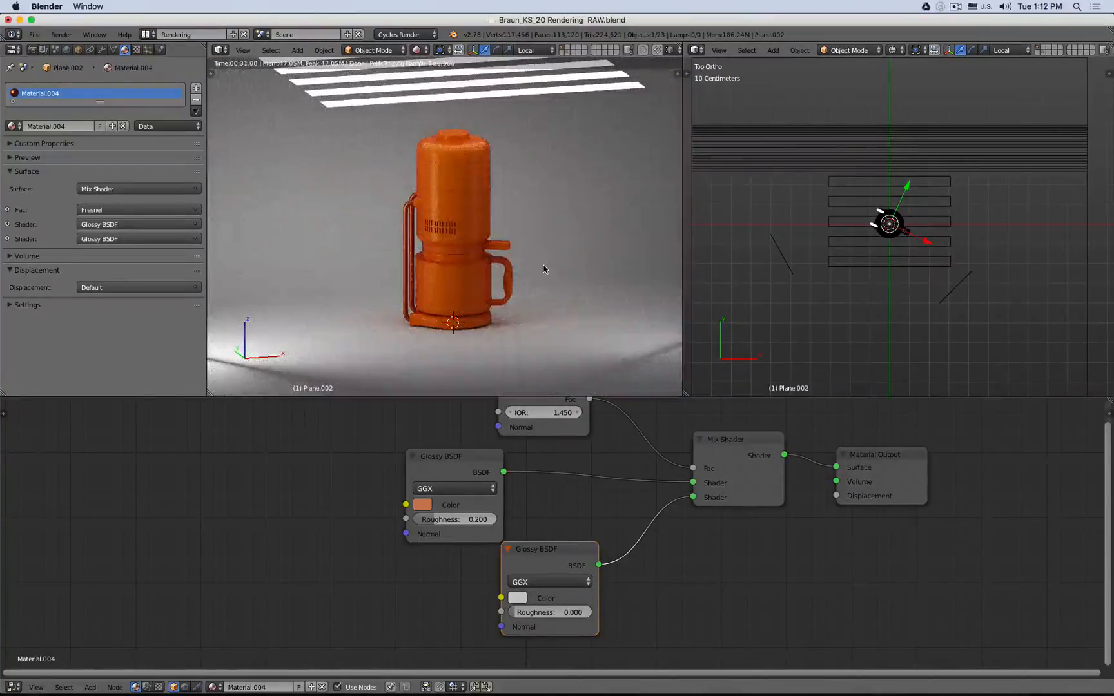
# - Select the glass carafe object and make its shared material a single-user copy
pyautogui.rightClick(508, 275)
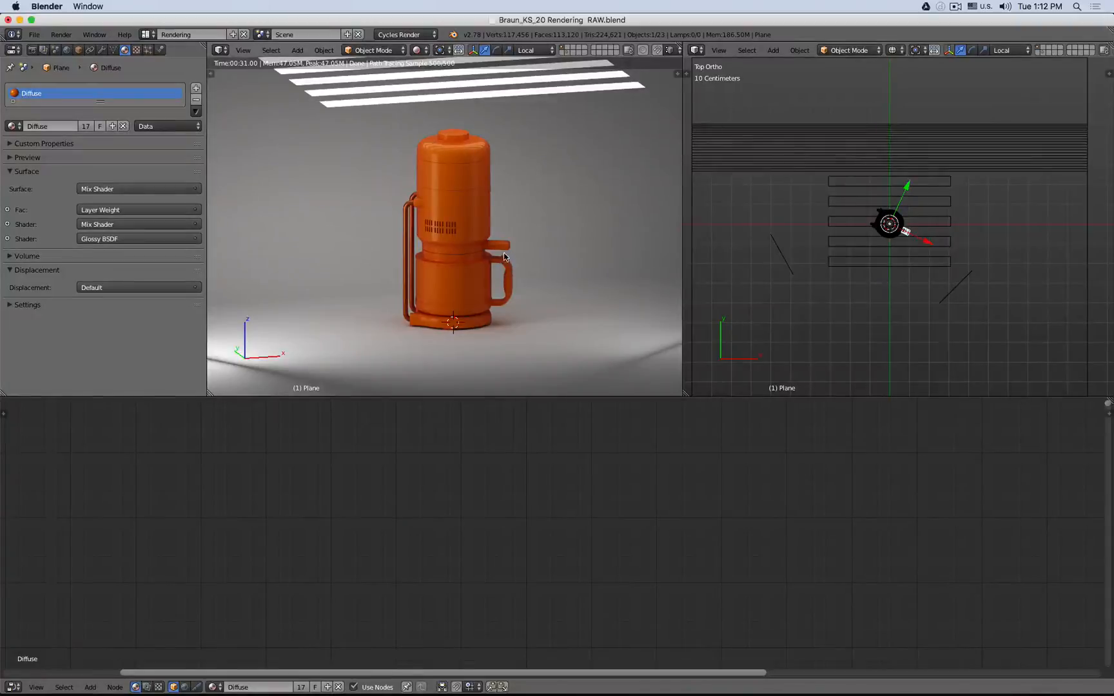
pyautogui.rightClick(471, 278)
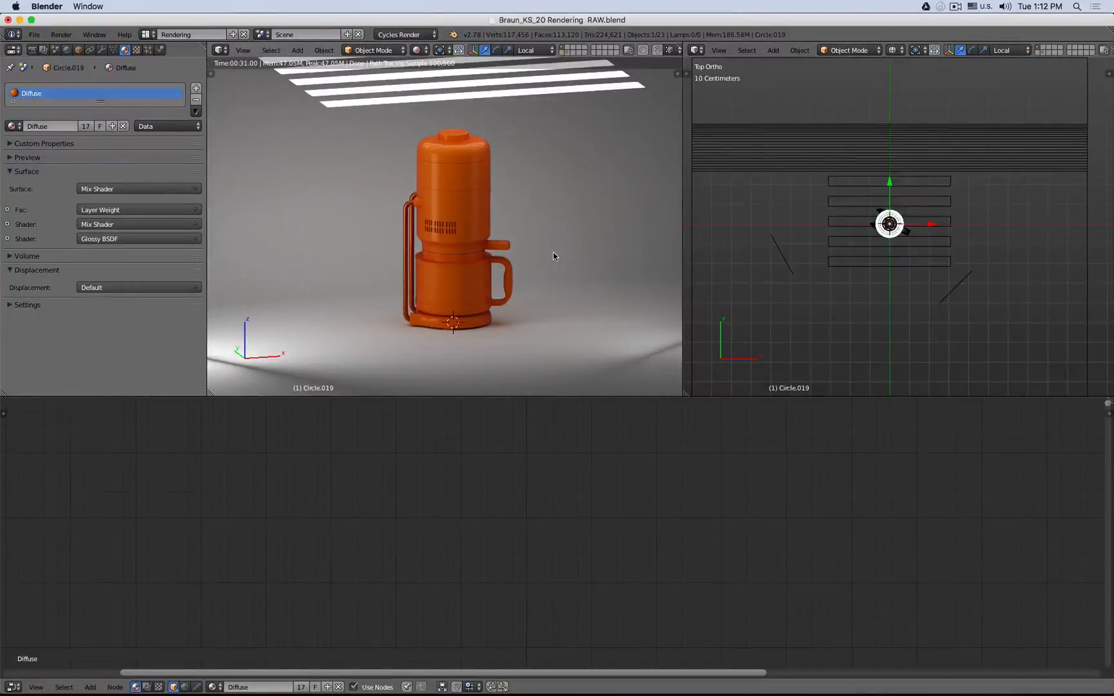
pyautogui.moveTo(905, 258); pyautogui.dragTo(904, 295, button='middle')
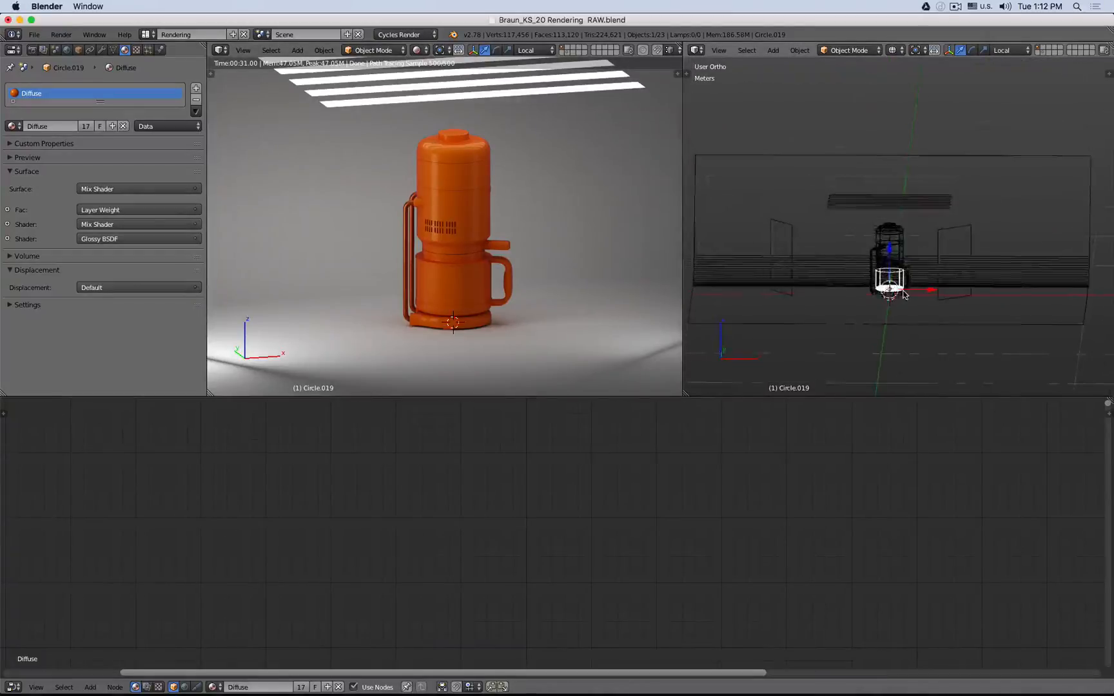
pyautogui.scroll(10, 900, 282)
pyautogui.press('z')
pyautogui.press('z')
pyautogui.scroll(2, 787, 265)
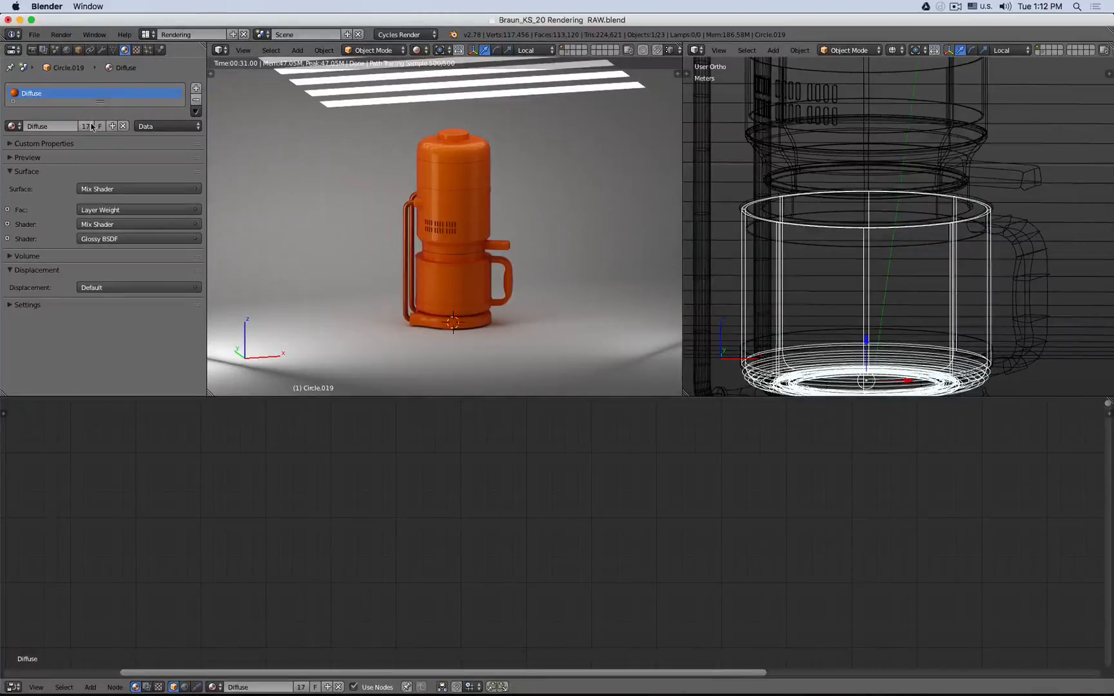
pyautogui.click(113, 125)
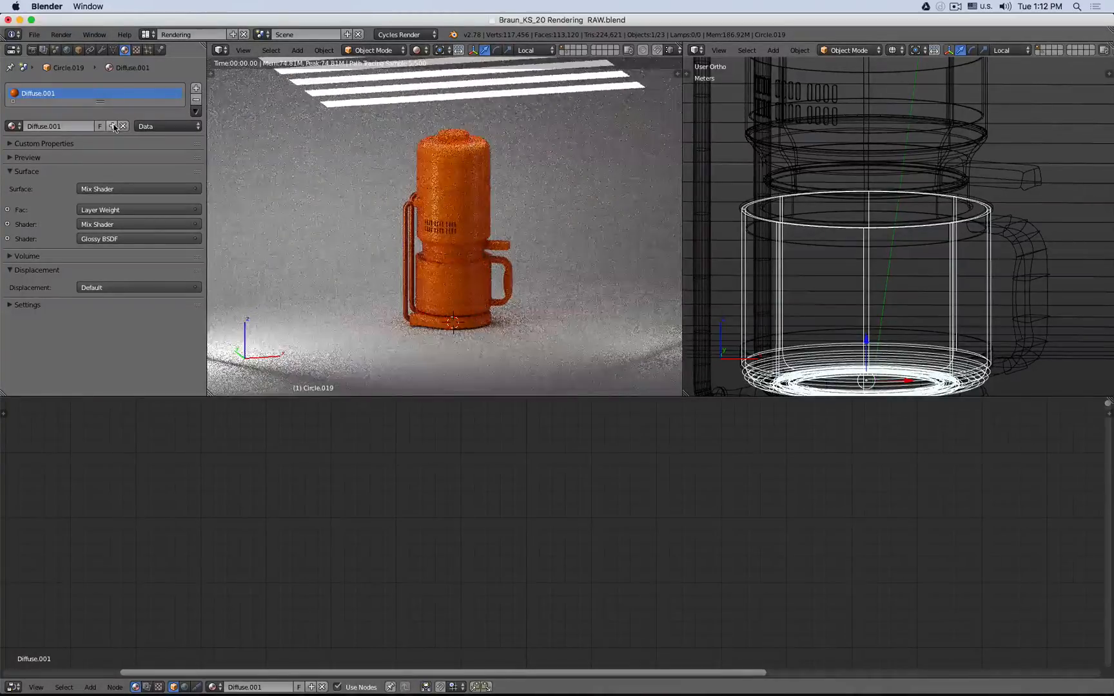
# - Delete all nodes in the carafe's copied material
pyautogui.scroll(-8, 427, 564)
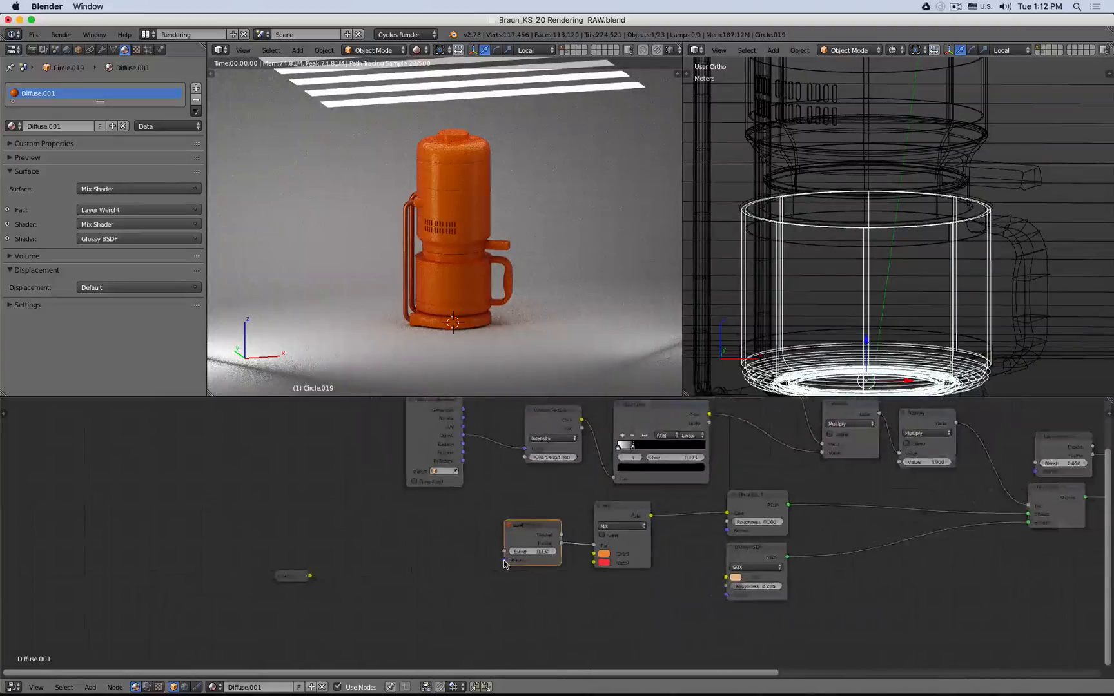
pyautogui.press('a')
pyautogui.press('x')
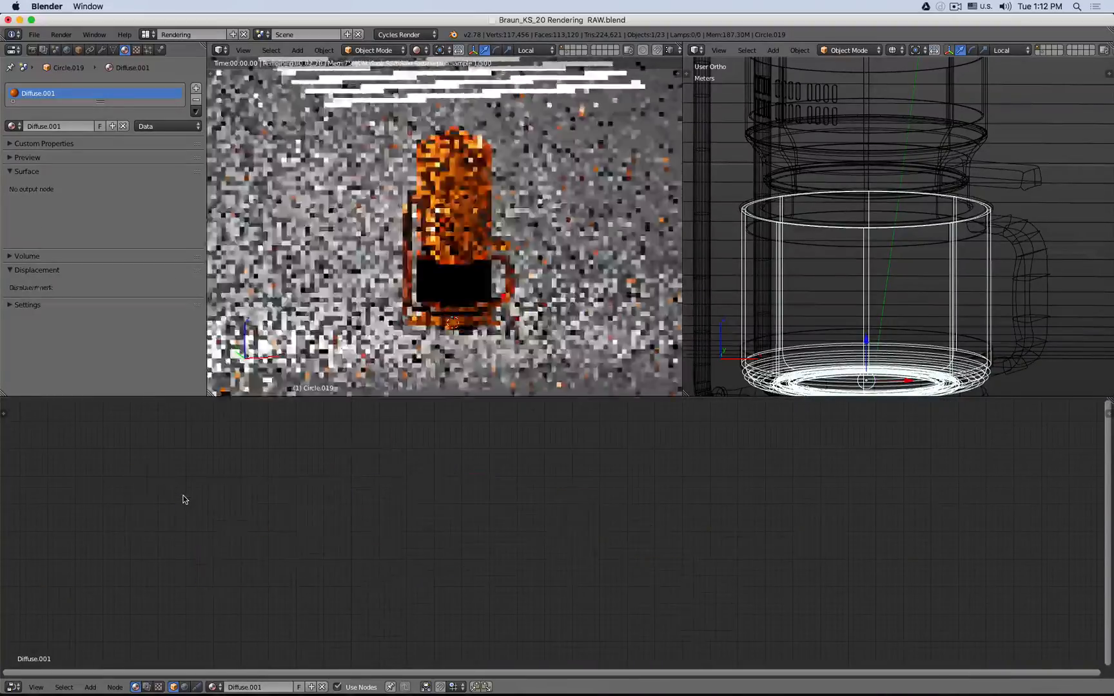
# - Add a Glass BSDF and a Material Output node, connecting the glass BSDF to the Surface input
pyautogui.hotkey('shift', 'a')
pyautogui.moveTo(449, 494)
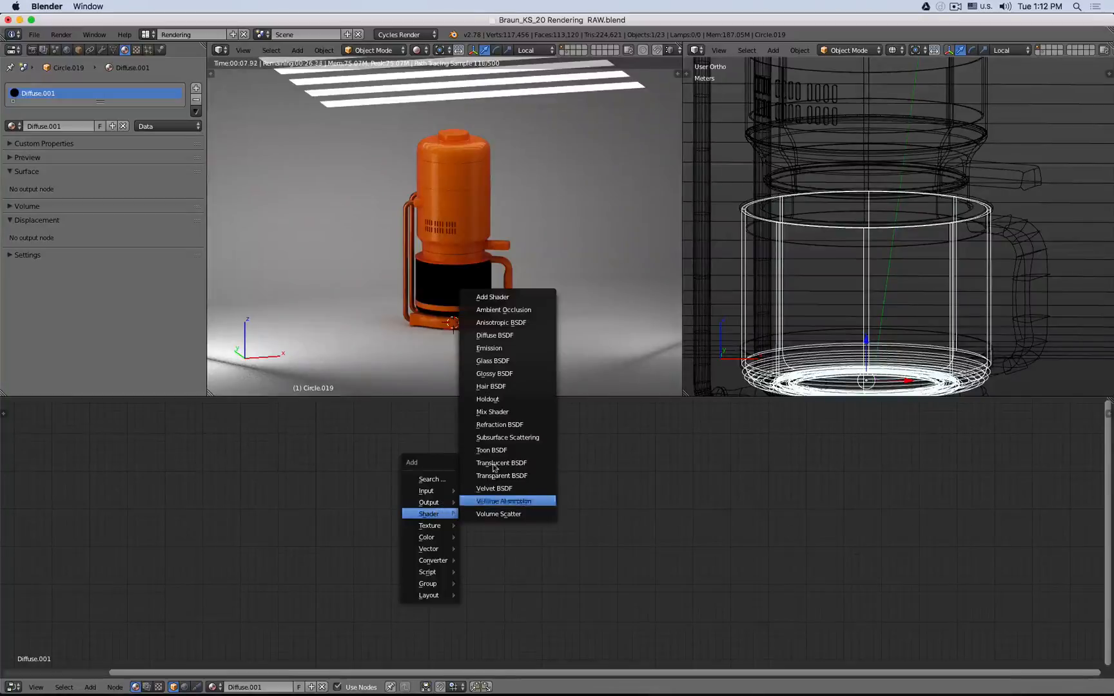
pyautogui.click(510, 363)
pyautogui.click(427, 510)
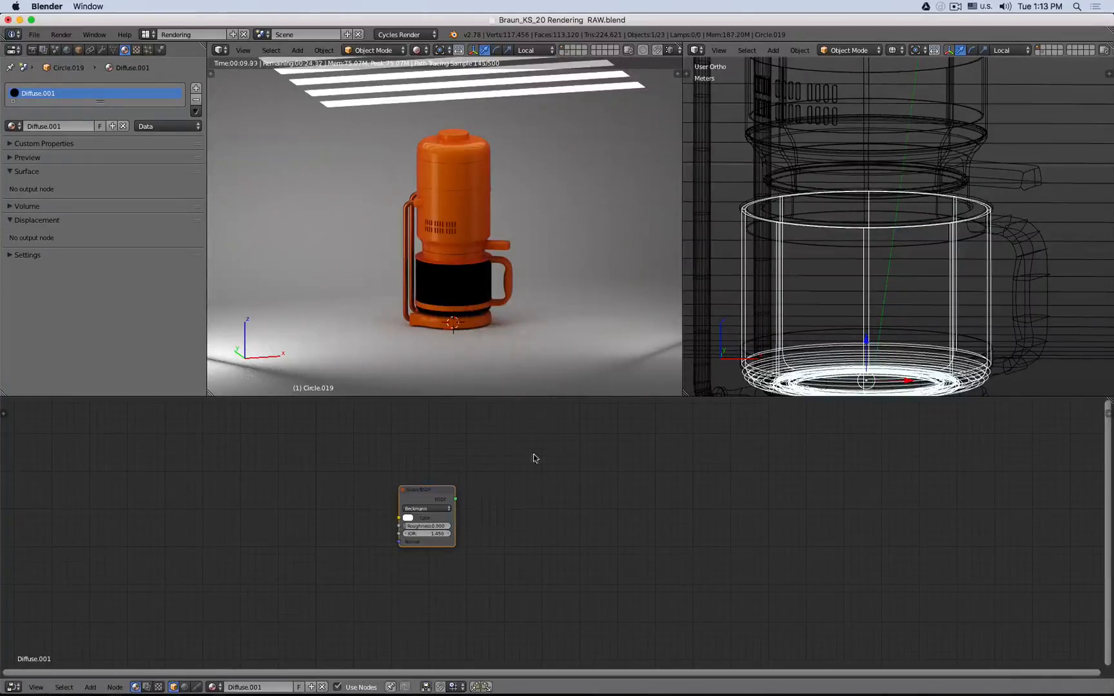
pyautogui.hotkey('shift', 'a')
pyautogui.moveTo(534, 446)
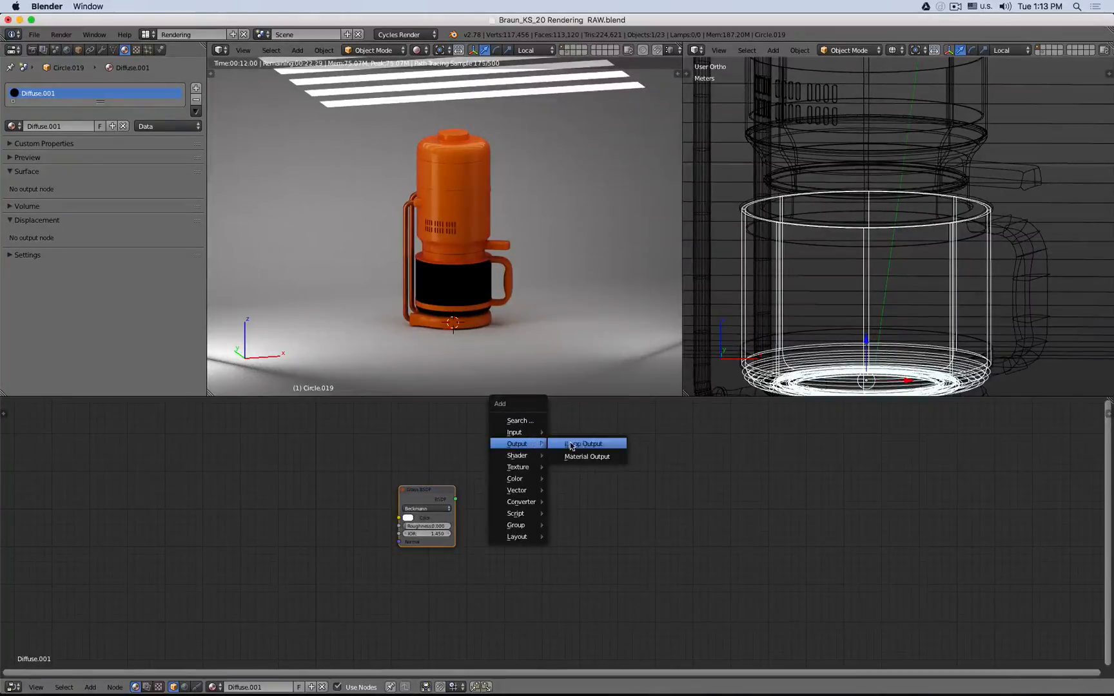
pyautogui.click(587, 457)
pyautogui.click(558, 488)
pyautogui.moveTo(456, 498); pyautogui.dragTo(463, 502)
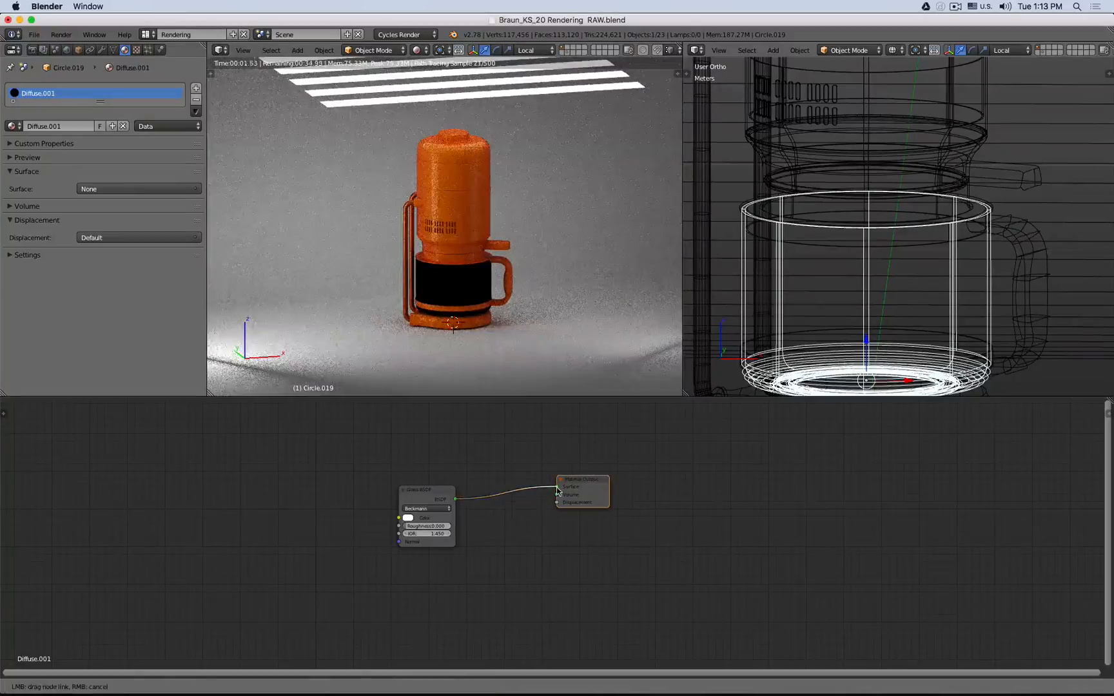
pyautogui.moveTo(559, 490); pyautogui.dragTo(558, 488)
pyautogui.moveTo(441, 498); pyautogui.dragTo(484, 488)
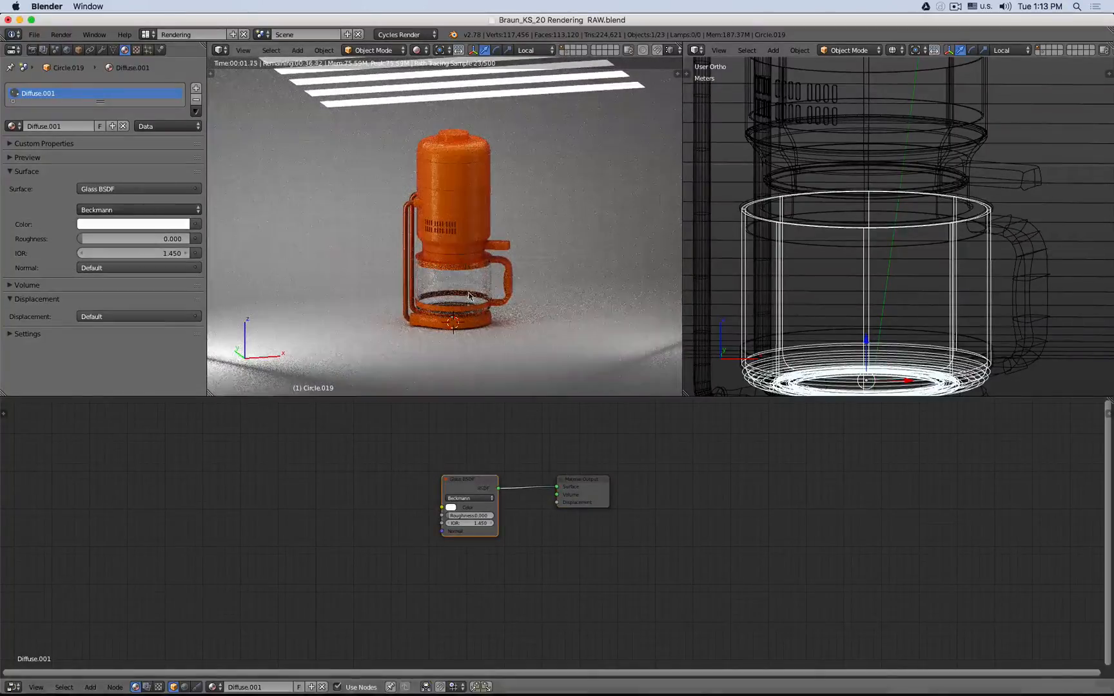
# - Select the carafe handle, unlink its material, and create a new material for it
pyautogui.scroll(6, 469, 296)
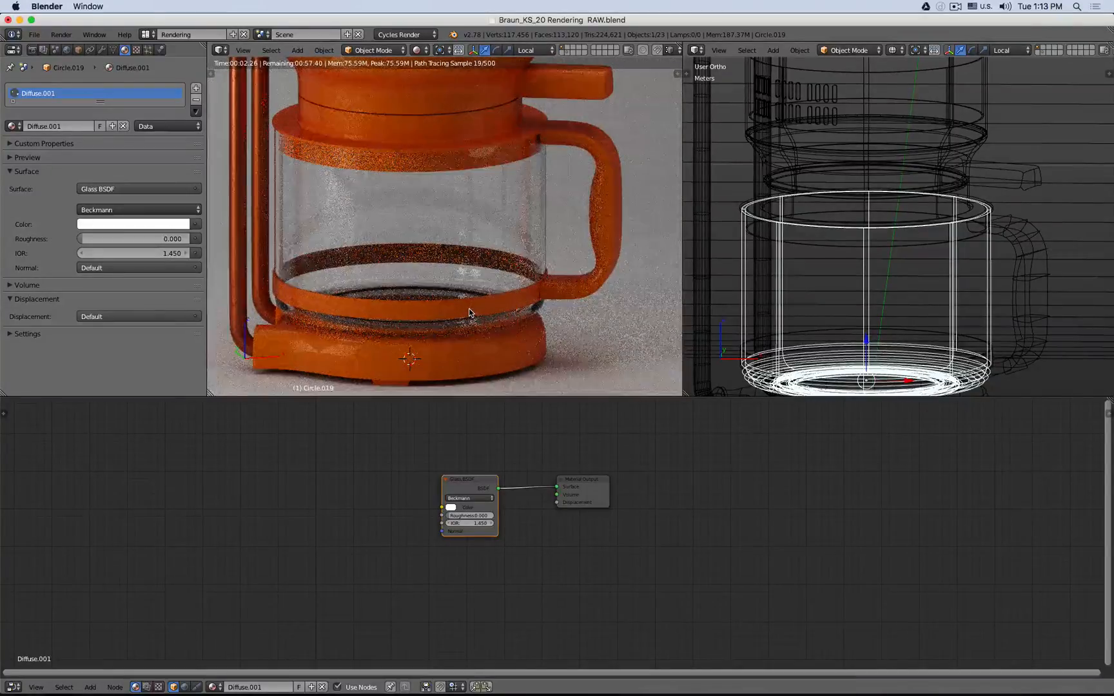
pyautogui.scroll(-2, 469, 308)
pyautogui.keyDown('shift'); pyautogui.moveTo(469, 308); pyautogui.dragTo(452, 356, button='middle'); pyautogui.keyUp('shift')
pyautogui.rightClick(549, 252)
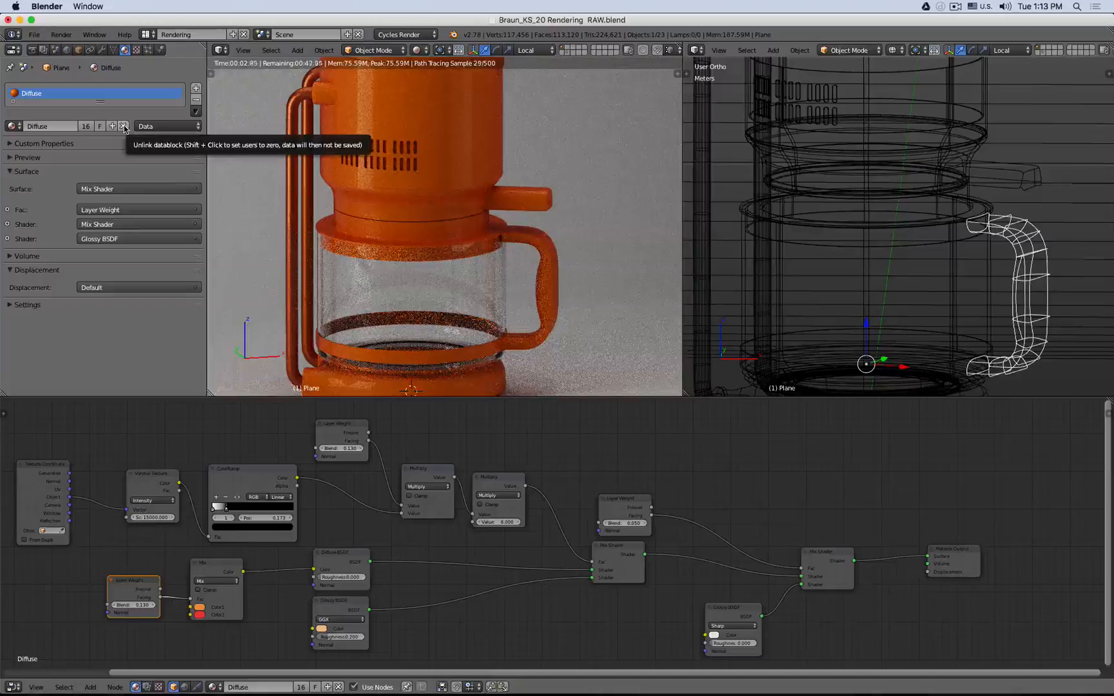
pyautogui.click(123, 126)
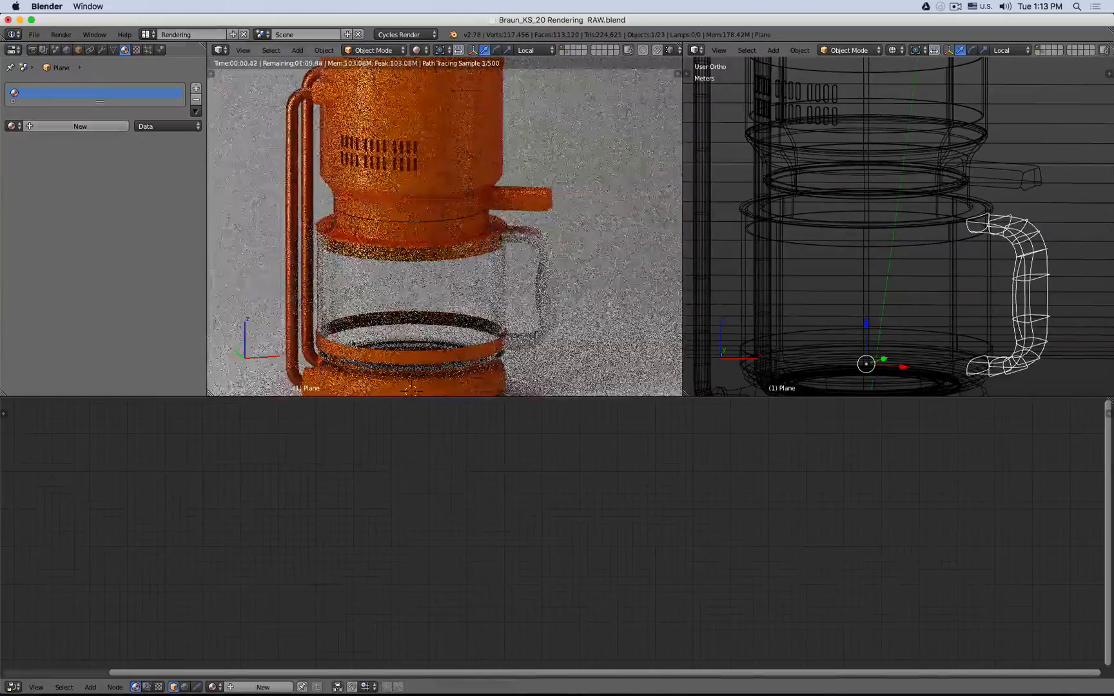
pyautogui.click(113, 127)
pyautogui.press('Home')
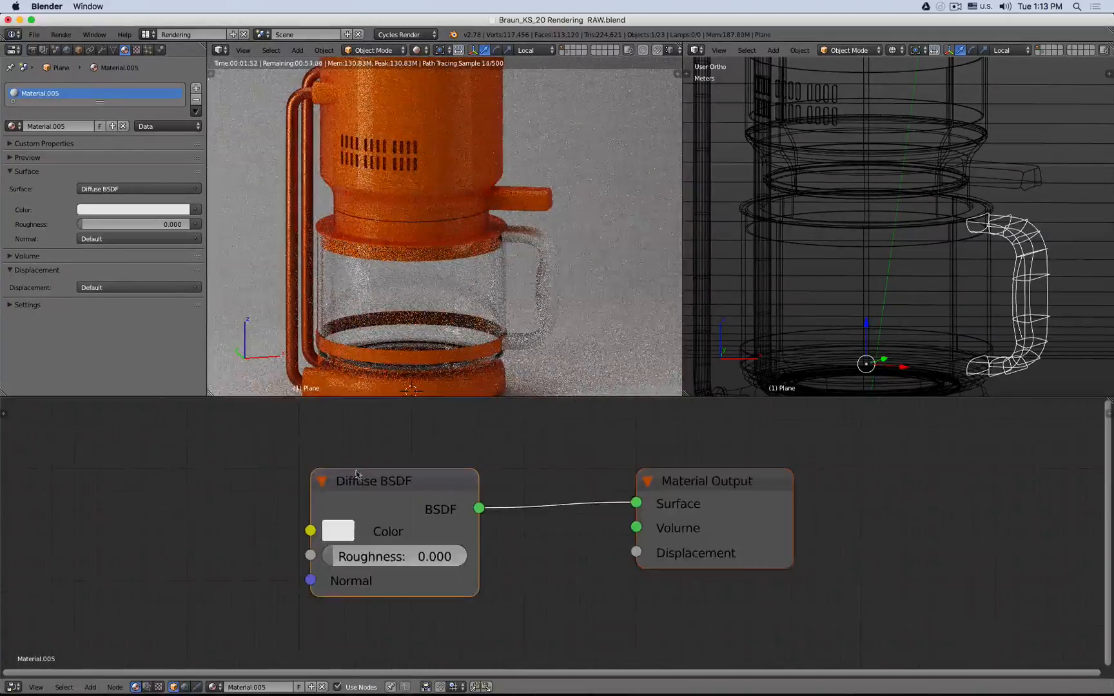
# - Set the handle's Diffuse BSDF color to a dark gray with value about 0.291
pyautogui.moveTo(384, 486); pyautogui.dragTo(447, 492)
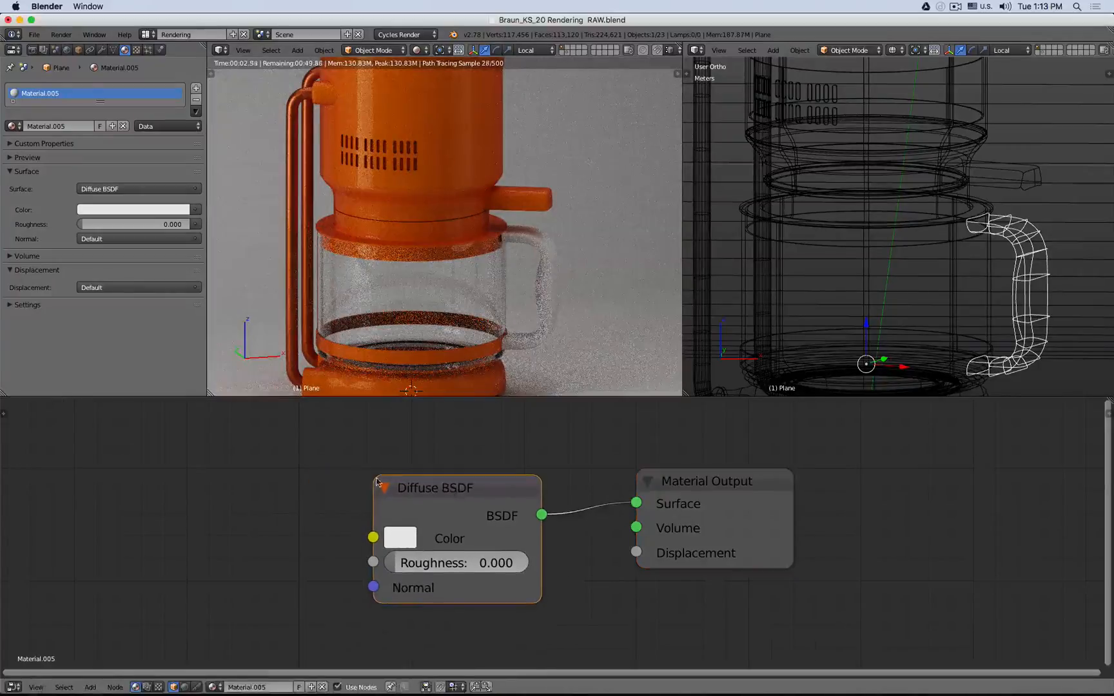
pyautogui.click(396, 541)
pyautogui.moveTo(570, 311); pyautogui.dragTo(571, 330)
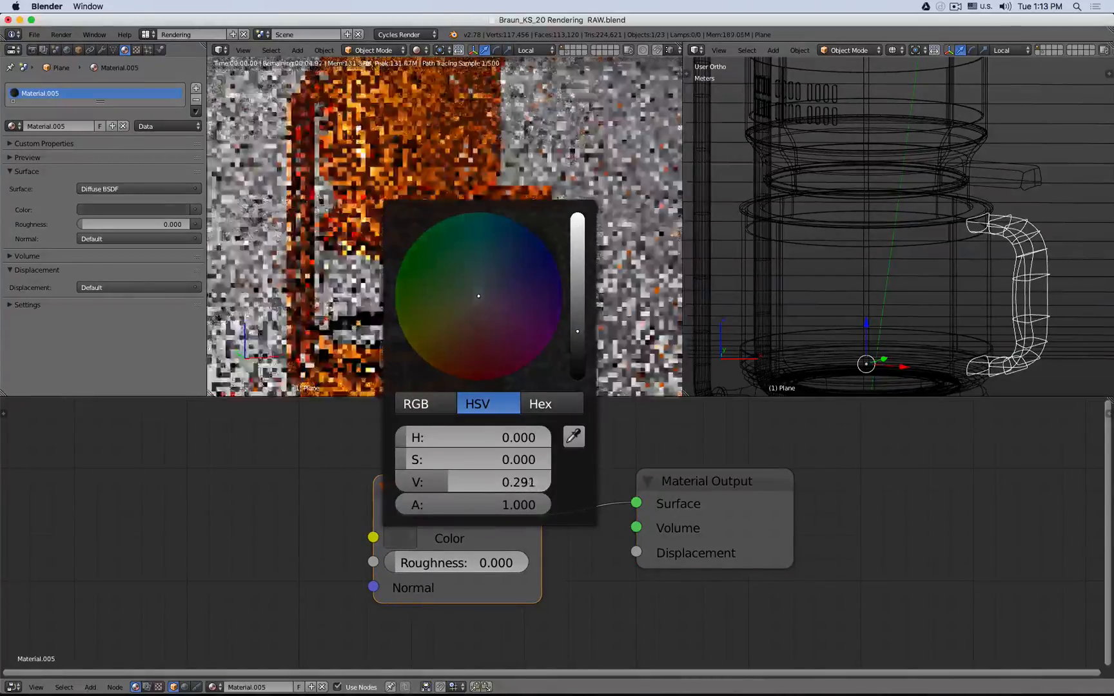
pyautogui.moveTo(485, 488); pyautogui.dragTo(417, 470)
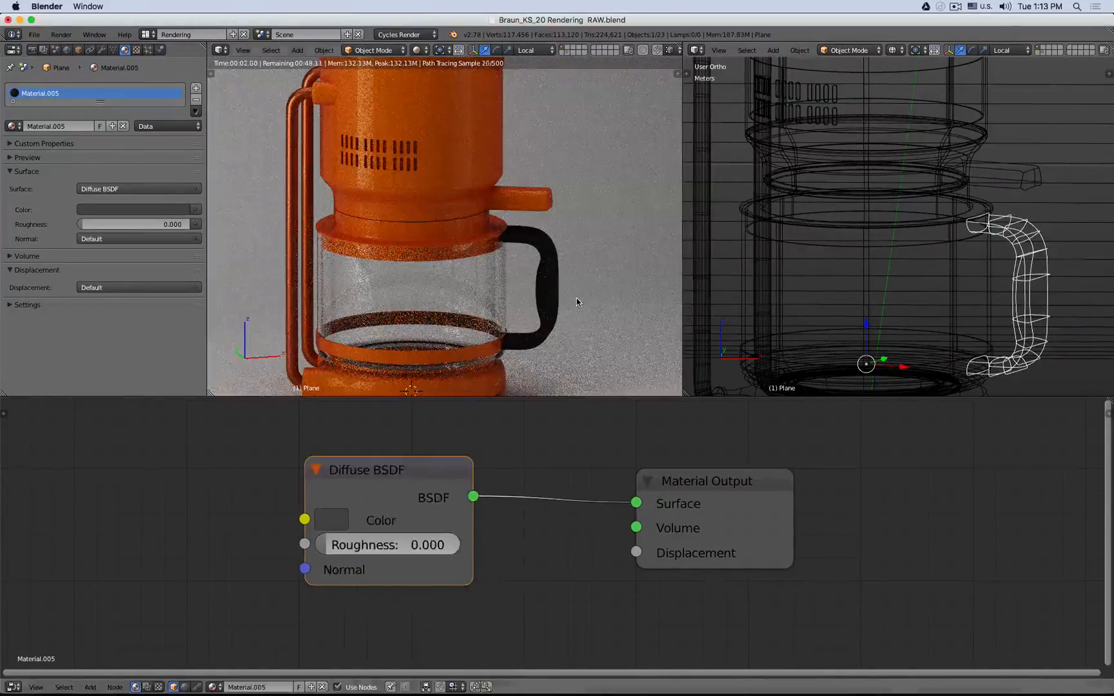
# - Inspect the handle mesh's face normals in Edit Mode with normal display enabled
pyautogui.hotkey('shift', 'z')
pyautogui.press('z')
pyautogui.moveTo(573, 246); pyautogui.dragTo(590, 261, button='middle')
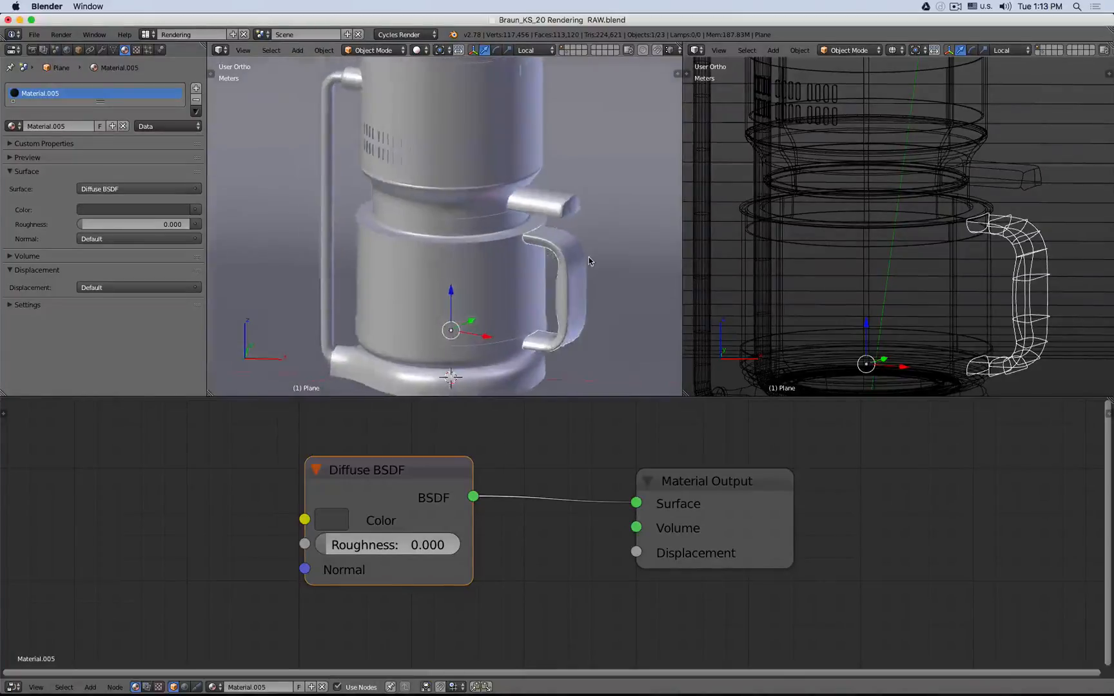
pyautogui.scroll(6, 589, 259)
pyautogui.press('Tab')
pyautogui.press('l')
pyautogui.scroll(-6, 586, 258)
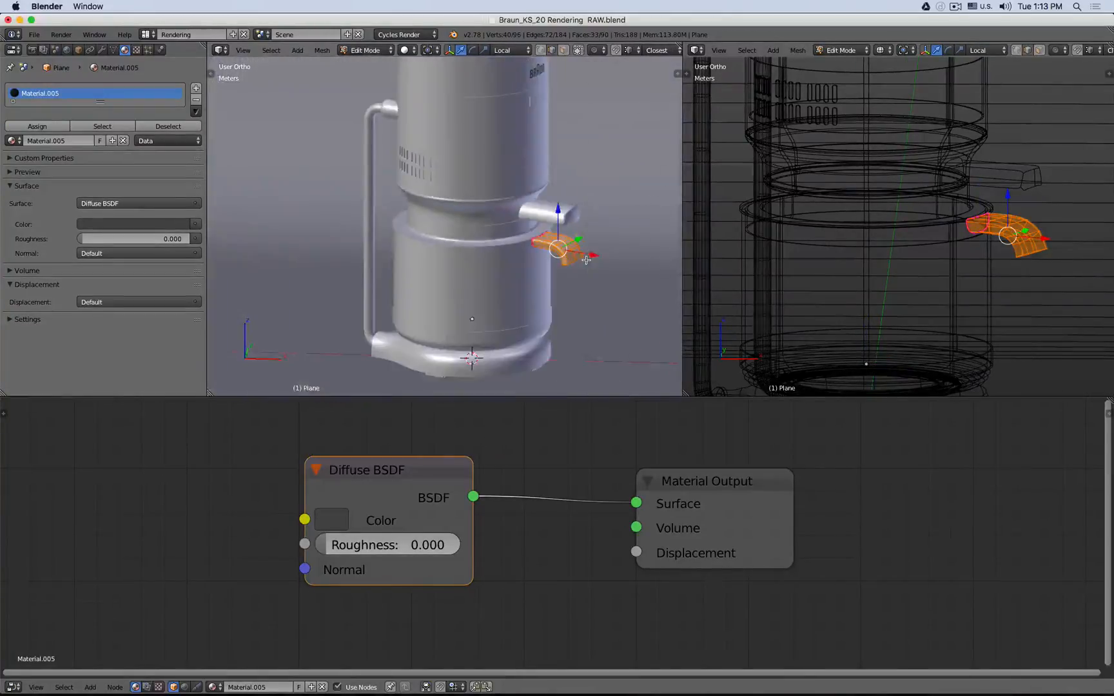
pyautogui.press('n')
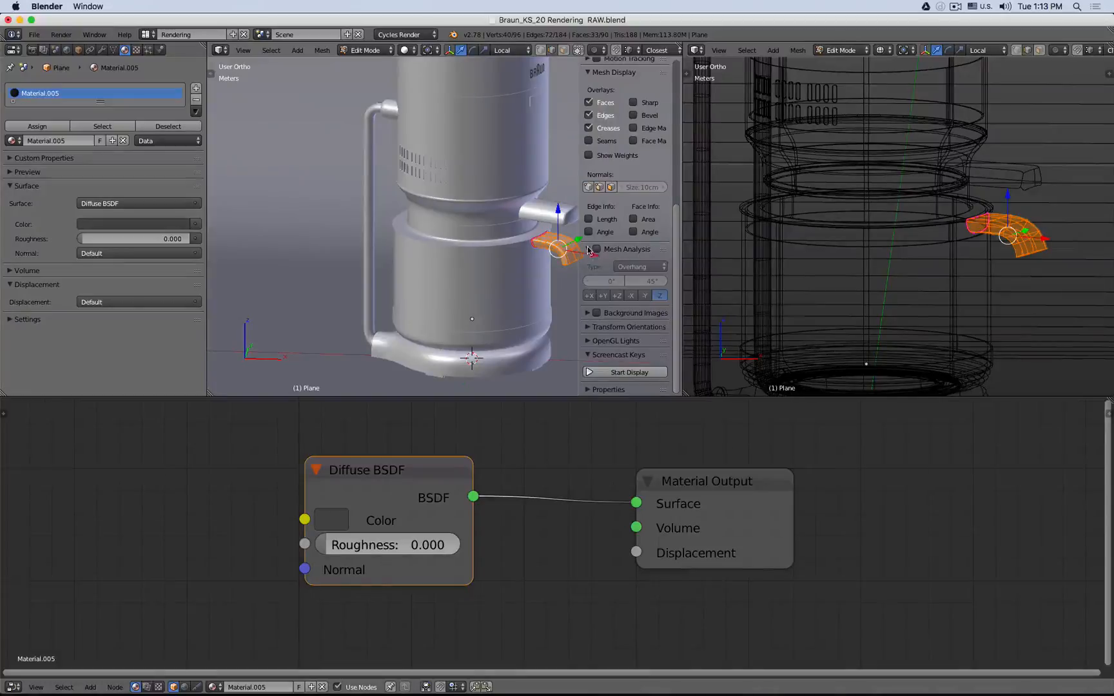
pyautogui.click(611, 187)
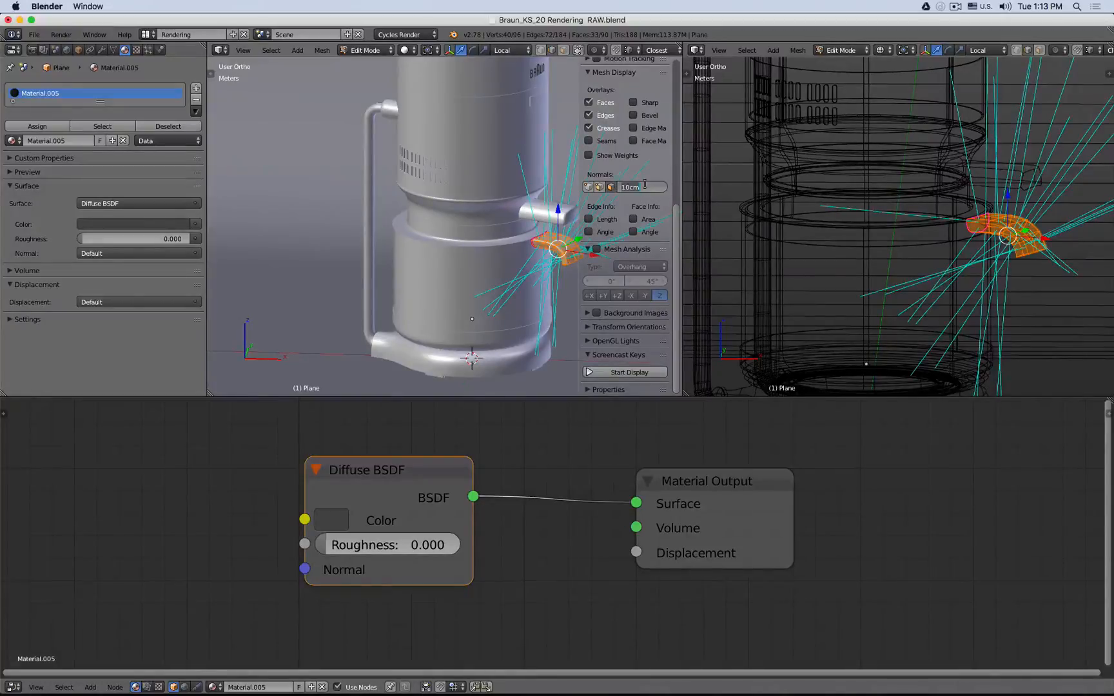
pyautogui.write('m')
pyautogui.press('Return')
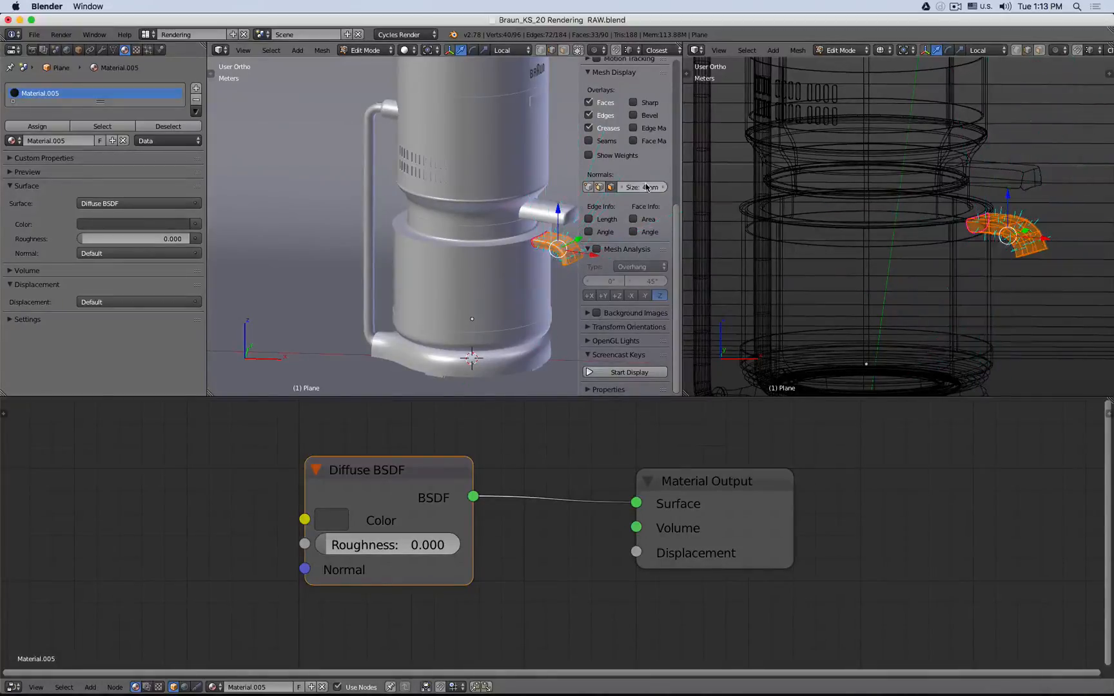
pyautogui.moveTo(511, 264)
pyautogui.mouseDown(button='middle')
pyautogui.moveTo(517, 251)
pyautogui.moveTo(498, 266)
pyautogui.mouseUp(button='middle')
pyautogui.press('Tab')
pyautogui.hotkey('shift', 'z')
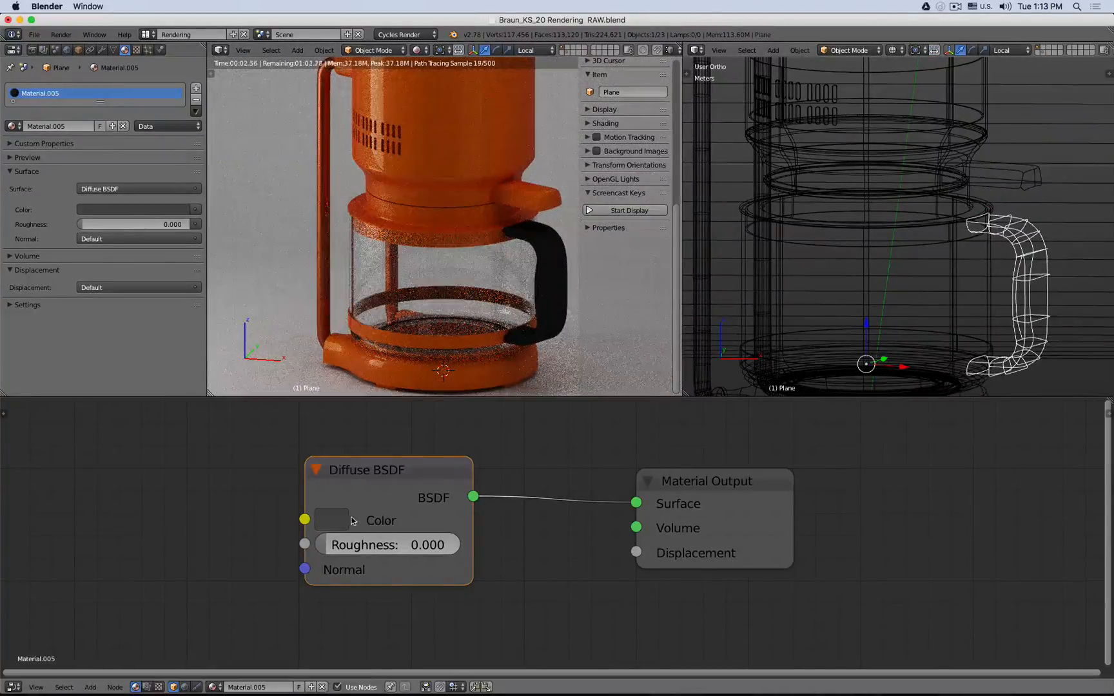
# - Readjust the handle's Diffuse color value, ending with a near-black gray
pyautogui.click(331, 519)
pyautogui.moveTo(400, 464); pyautogui.dragTo(439, 464)
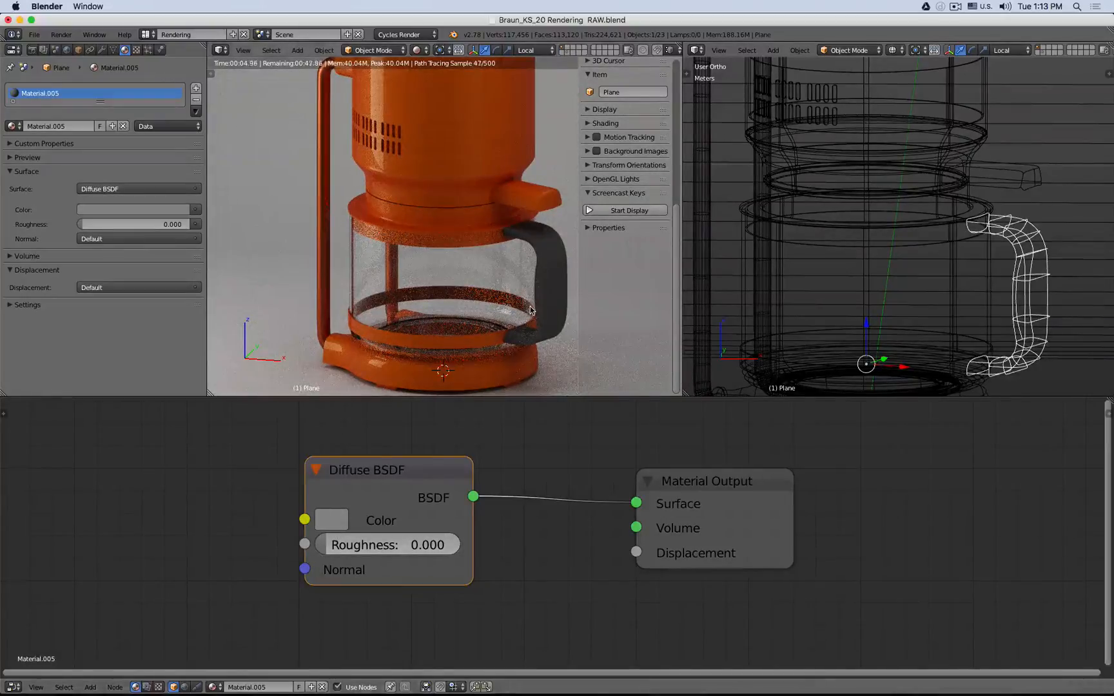
pyautogui.press('n')
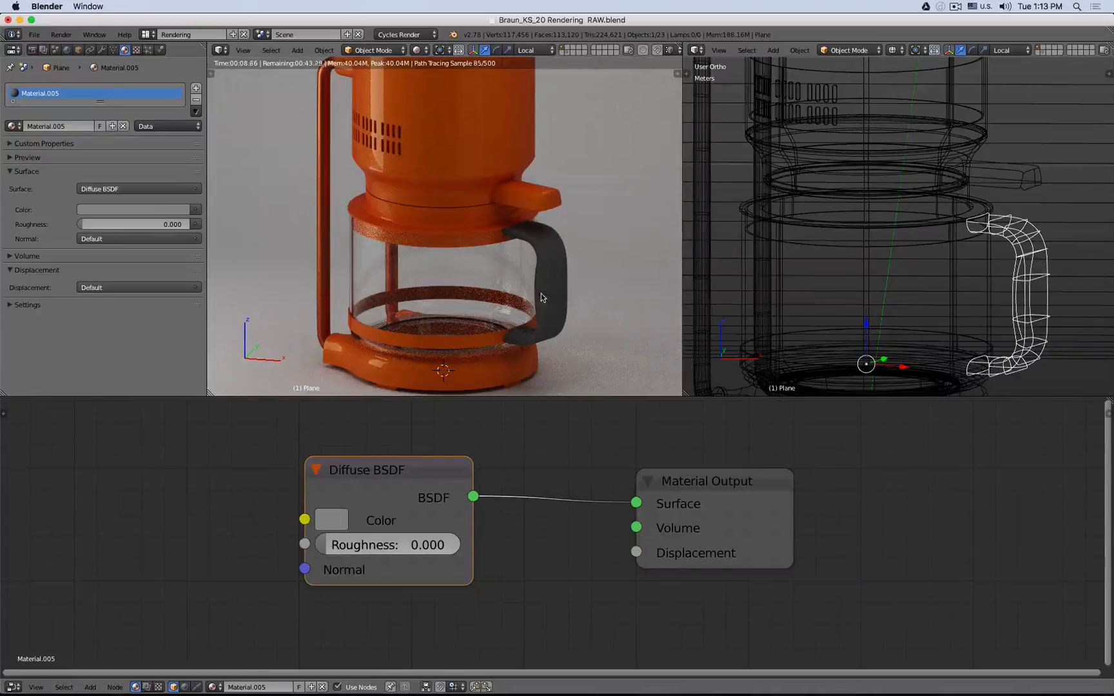
pyautogui.moveTo(542, 298); pyautogui.dragTo(596, 284, button='middle')
pyautogui.click(333, 519)
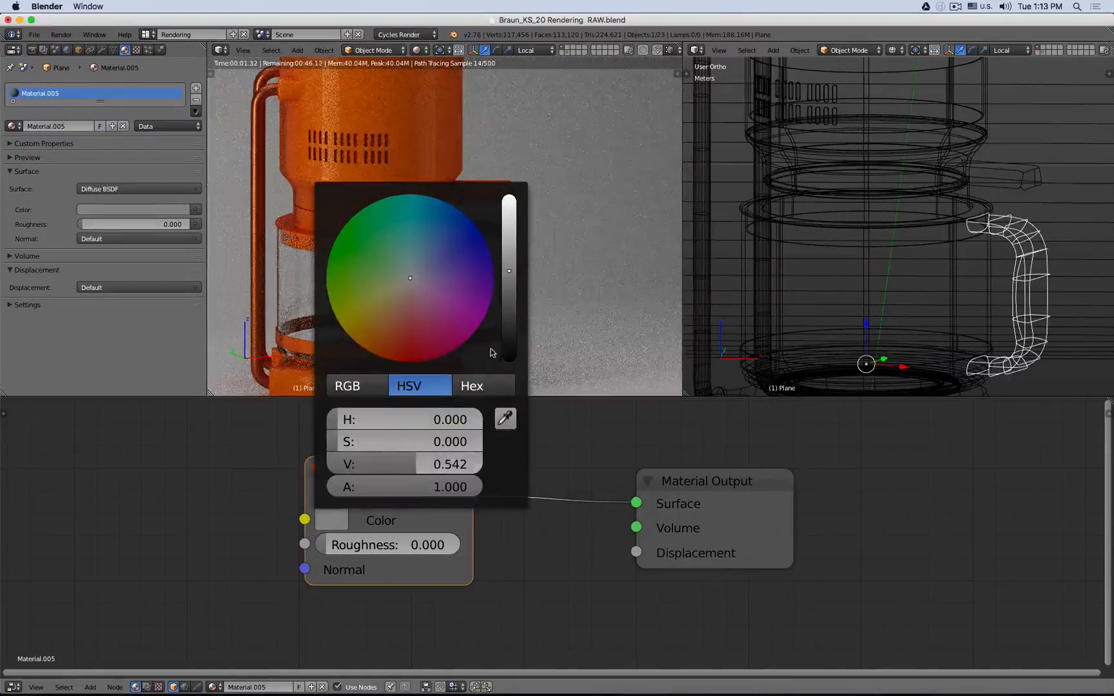
pyautogui.moveTo(506, 339); pyautogui.dragTo(509, 343)
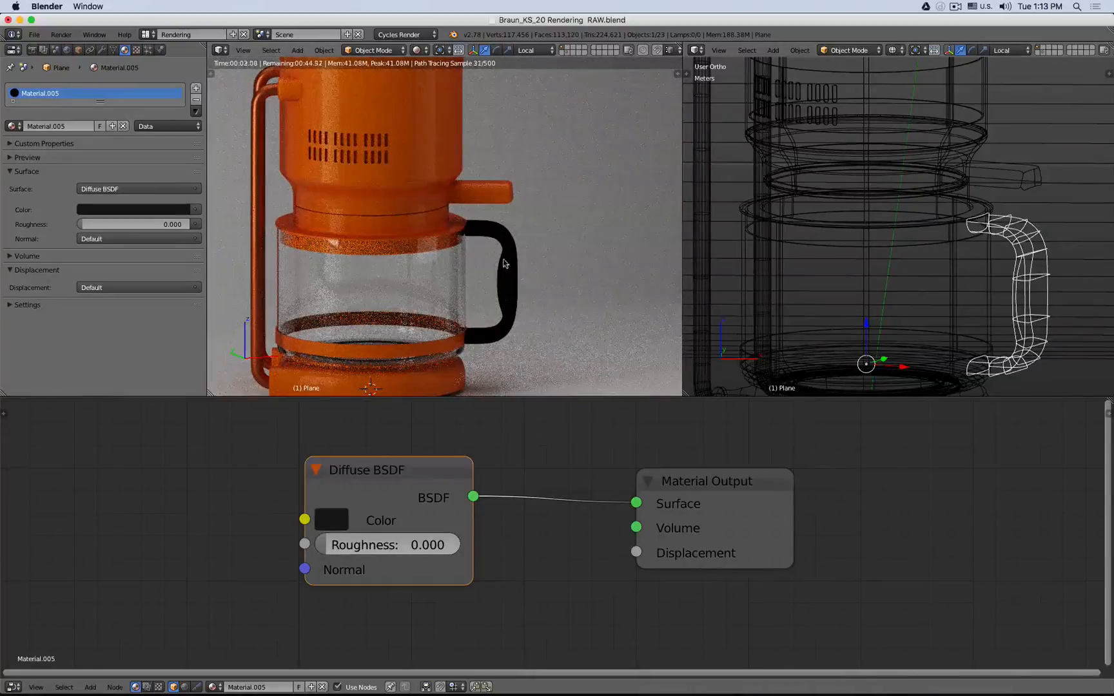
# - Lighten the handle's Diffuse BSDF color to a mid gray and move the Material Output node aside
pyautogui.click(331, 519)
pyautogui.moveTo(509, 342); pyautogui.dragTo(509, 285)
pyautogui.click(722, 484)
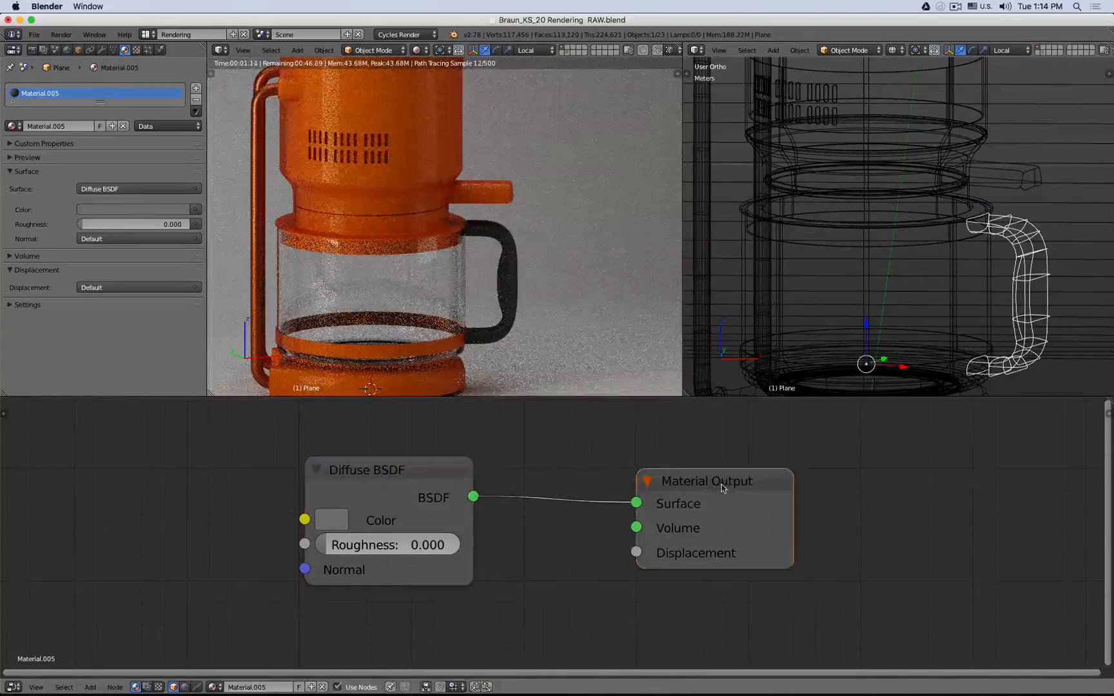
pyautogui.moveTo(721, 484); pyautogui.dragTo(754, 455)
pyautogui.moveTo(542, 479); pyautogui.dragTo(612, 450, button='middle')
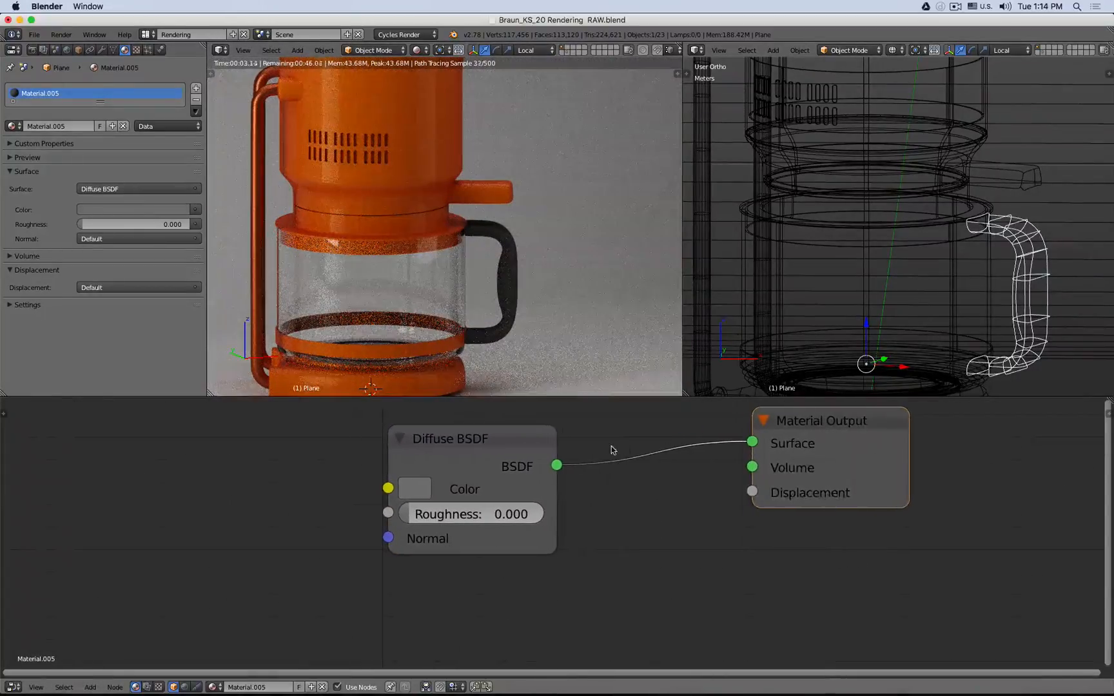
# - Add a Glossy BSDF node below the Diffuse BSDF in the handle material
pyautogui.scroll(-2, 612, 450)
pyautogui.hotkey('shift', 'a')
pyautogui.moveTo(481, 420)
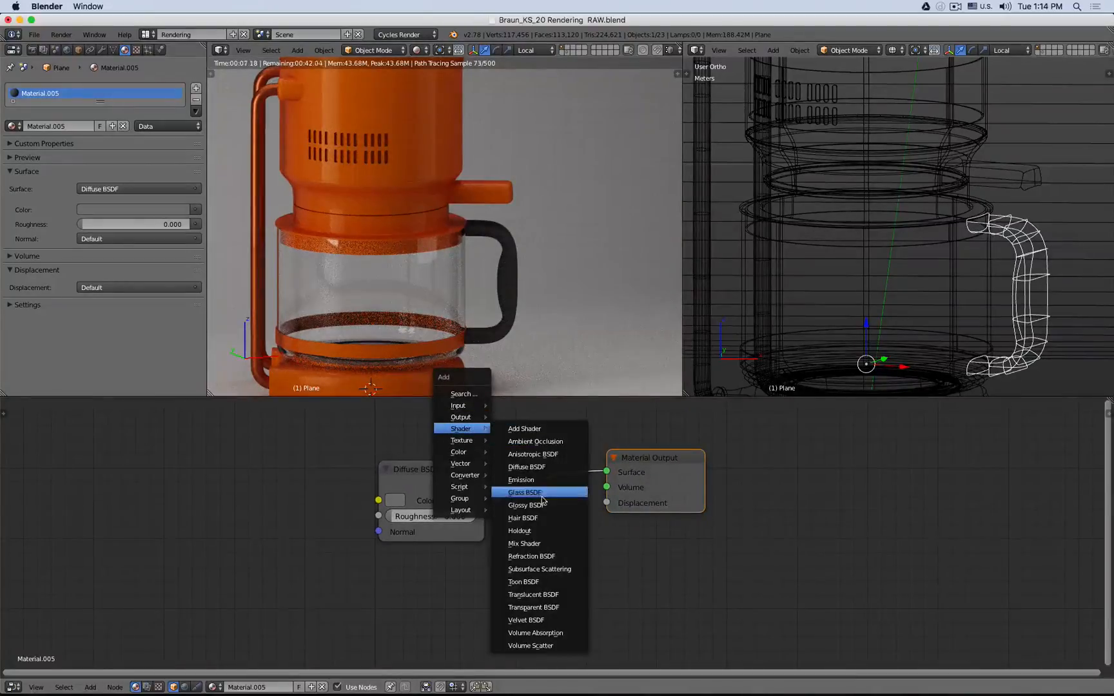
pyautogui.click(542, 504)
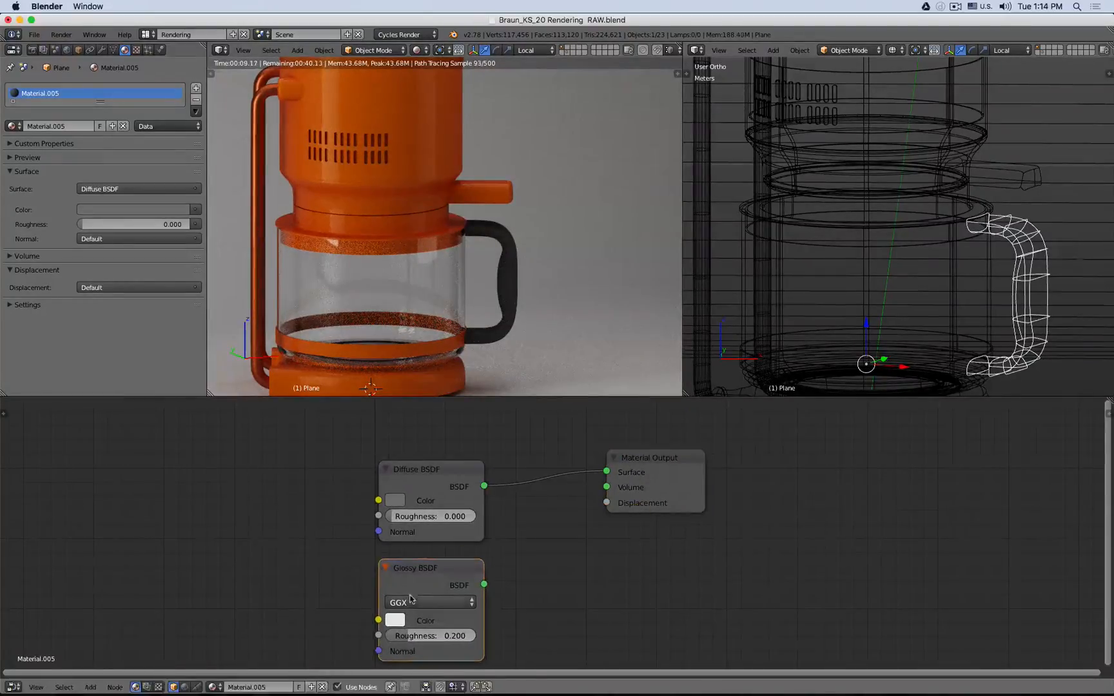
# - Insert a Mix Shader between the Diffuse BSDF and Material Output, and connect the Glossy BSDF to its second Shader input
pyautogui.hotkey('shift', 'a')
pyautogui.moveTo(531, 550)
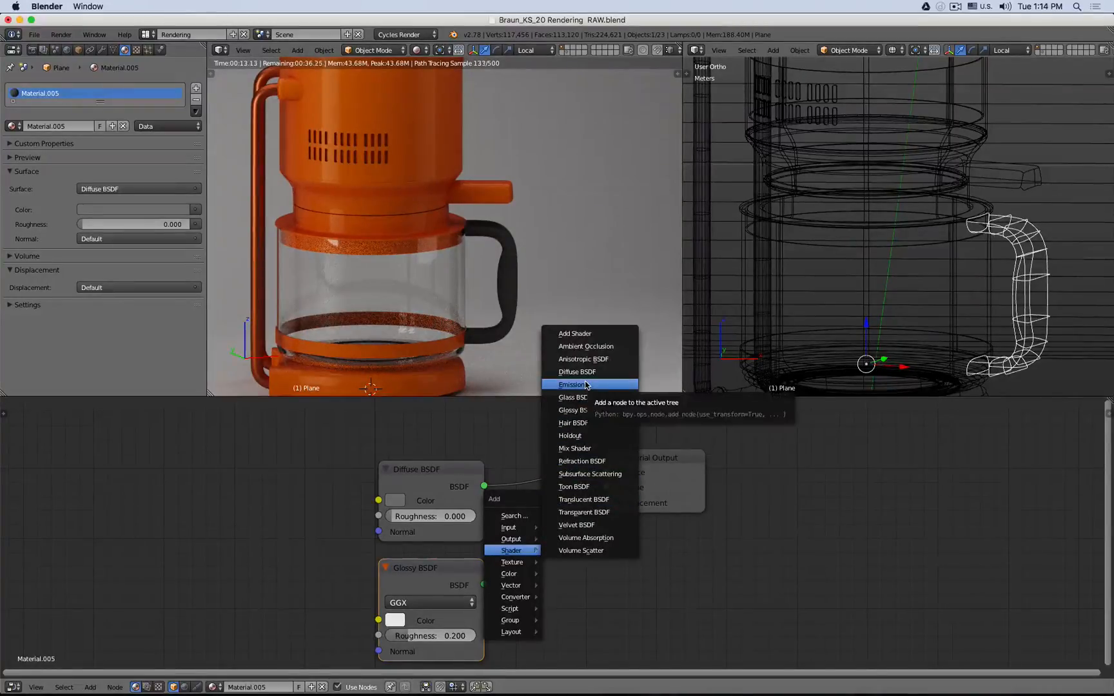
pyautogui.click(574, 448)
pyautogui.click(530, 482)
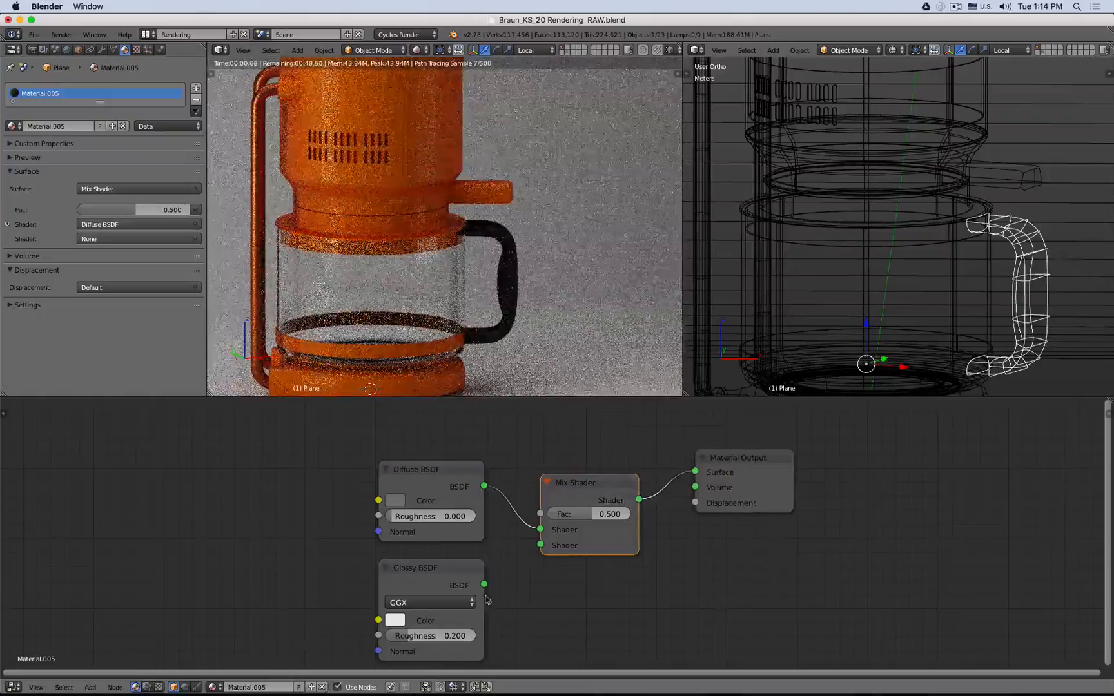
pyautogui.moveTo(484, 584); pyautogui.dragTo(540, 545)
# - Add a Fresnel node and connect its Fac output to the Mix Shader's Fac input
pyautogui.keyDown('shift'); pyautogui.scroll(4, 435, 499); pyautogui.keyUp('shift')
pyautogui.hotkey('shift', 'a')
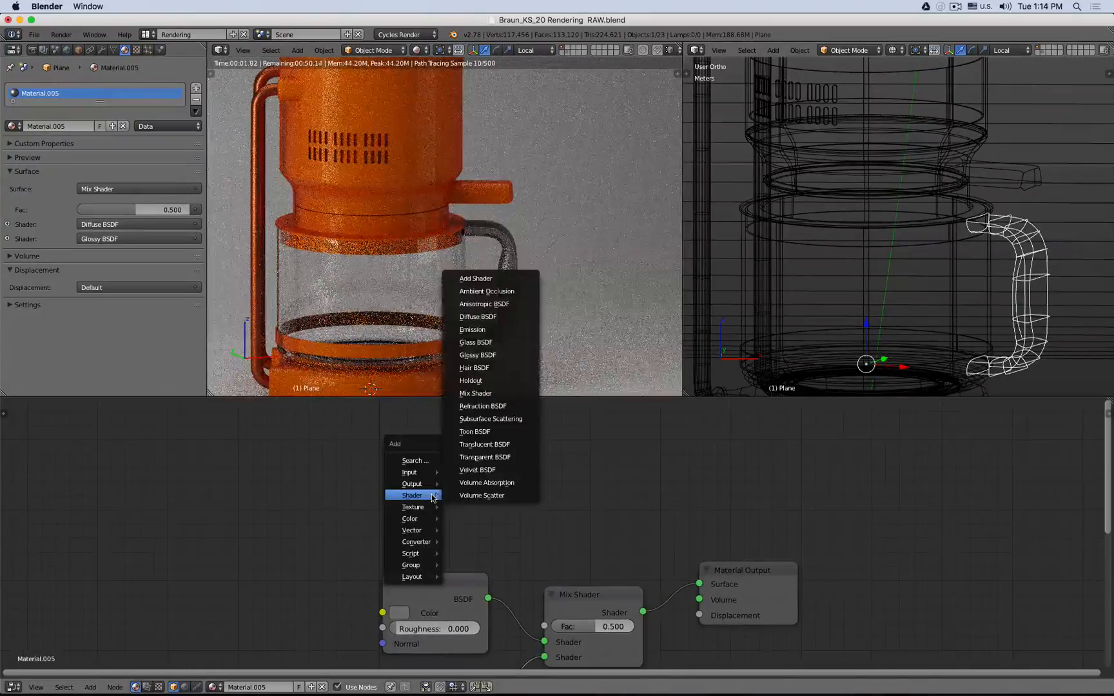
pyautogui.moveTo(420, 475)
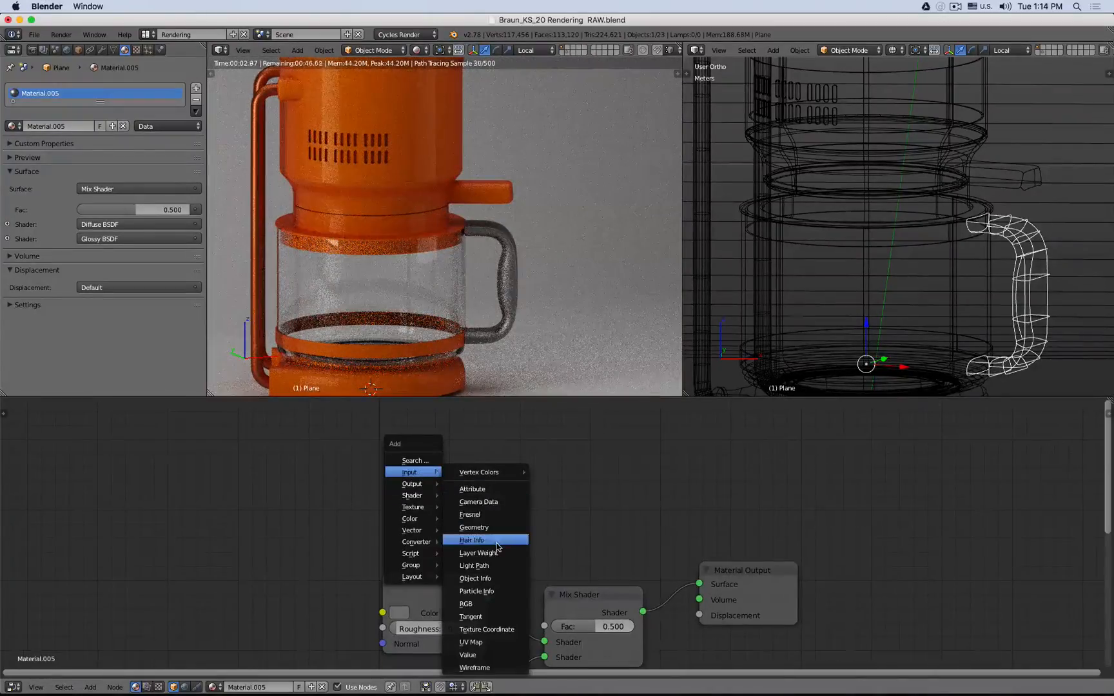
pyautogui.click(471, 515)
pyautogui.click(395, 473)
pyautogui.moveTo(498, 500); pyautogui.dragTo(545, 625)
pyautogui.scroll(-2, 514, 276)
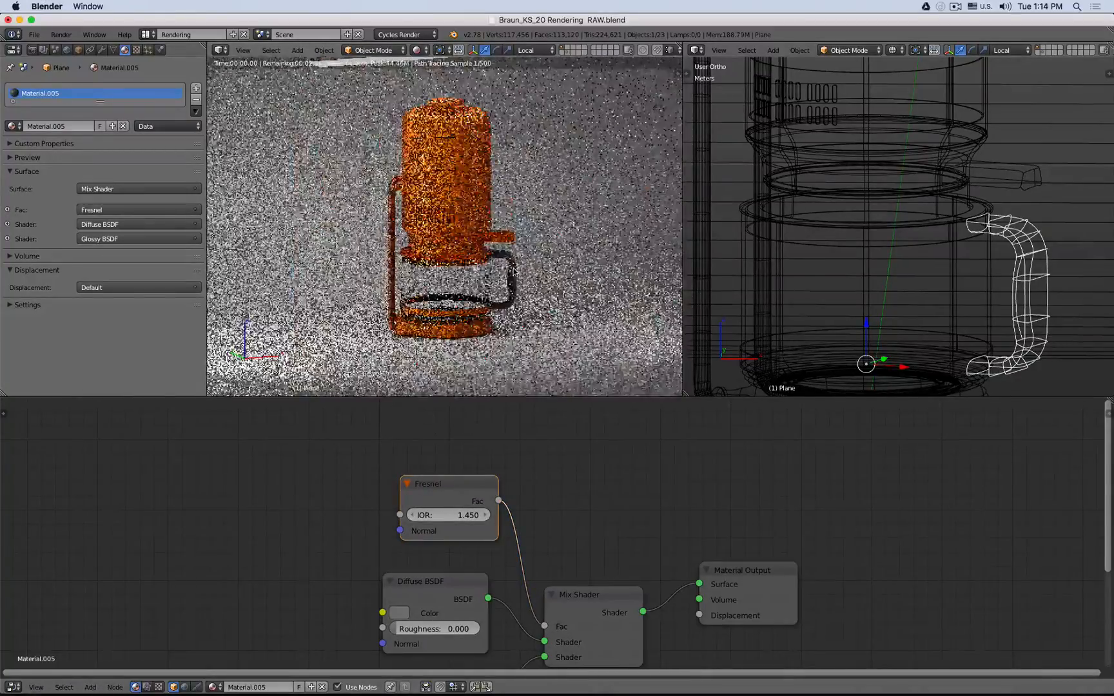
# - Reconnect the Diffuse BSDF output to the Mix Shader's first Shader input
pyautogui.scroll(8, 509, 258)
pyautogui.scroll(4, 505, 239)
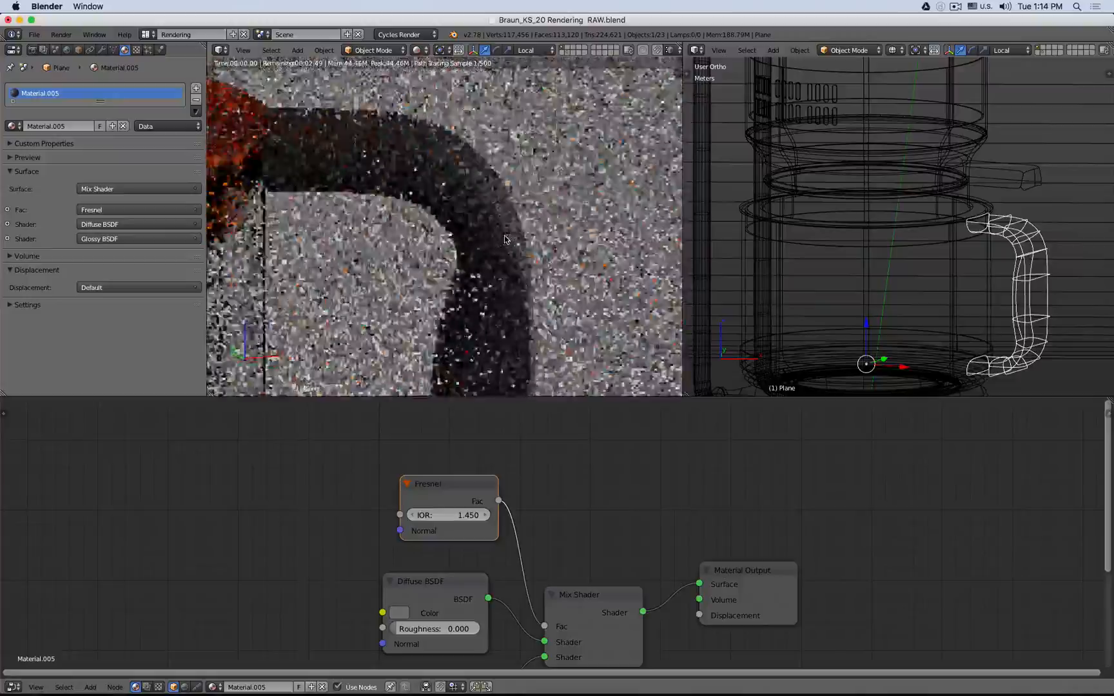
pyautogui.scroll(-3, 504, 240)
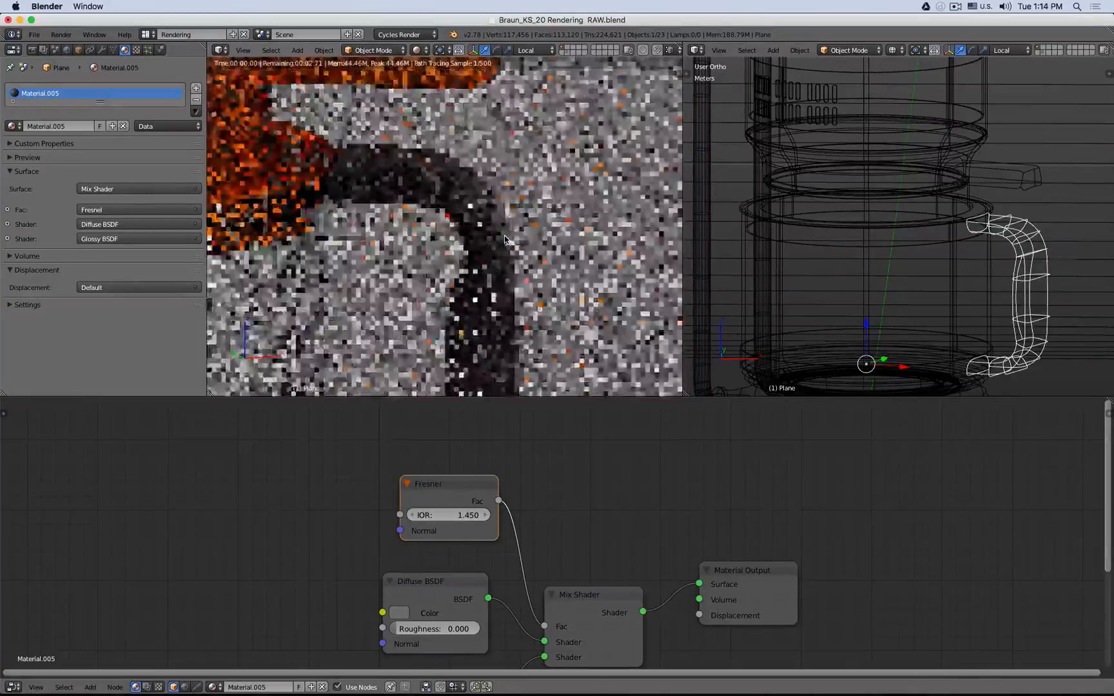
pyautogui.keyDown('shift'); pyautogui.scroll(-4, 561, 547); pyautogui.keyUp('shift')
pyautogui.keyDown('ctrl'); pyautogui.moveTo(517, 552); pyautogui.dragTo(517, 553, button='right'); pyautogui.keyUp('ctrl')
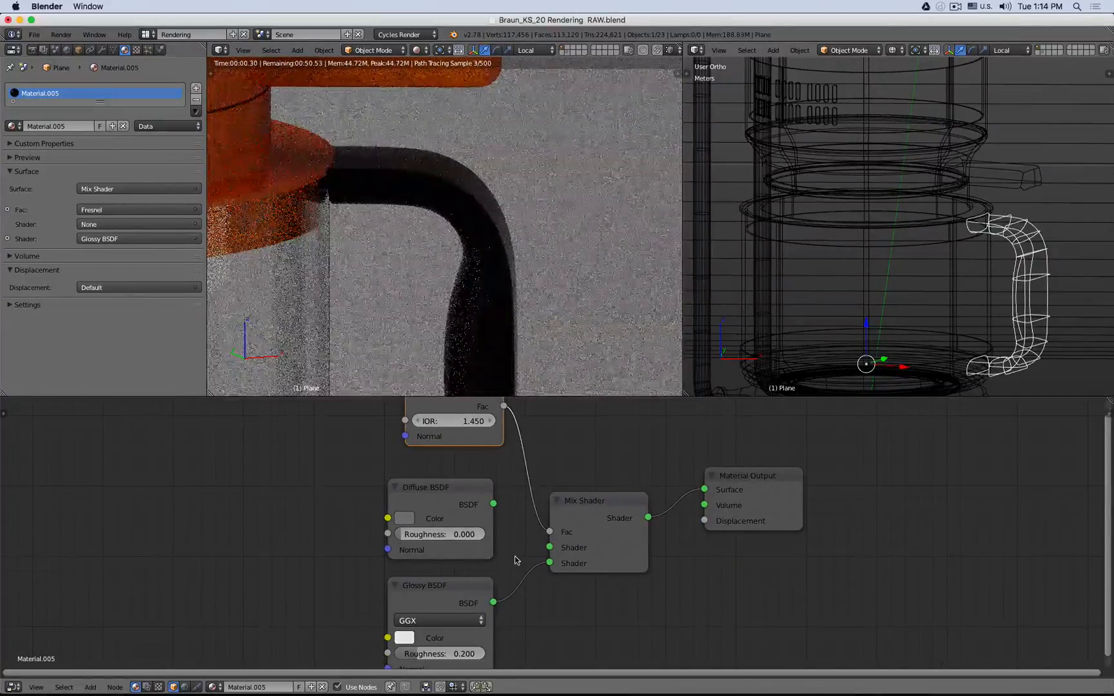
pyautogui.moveTo(493, 503); pyautogui.dragTo(549, 548)
pyautogui.scroll(1, 579, 482)
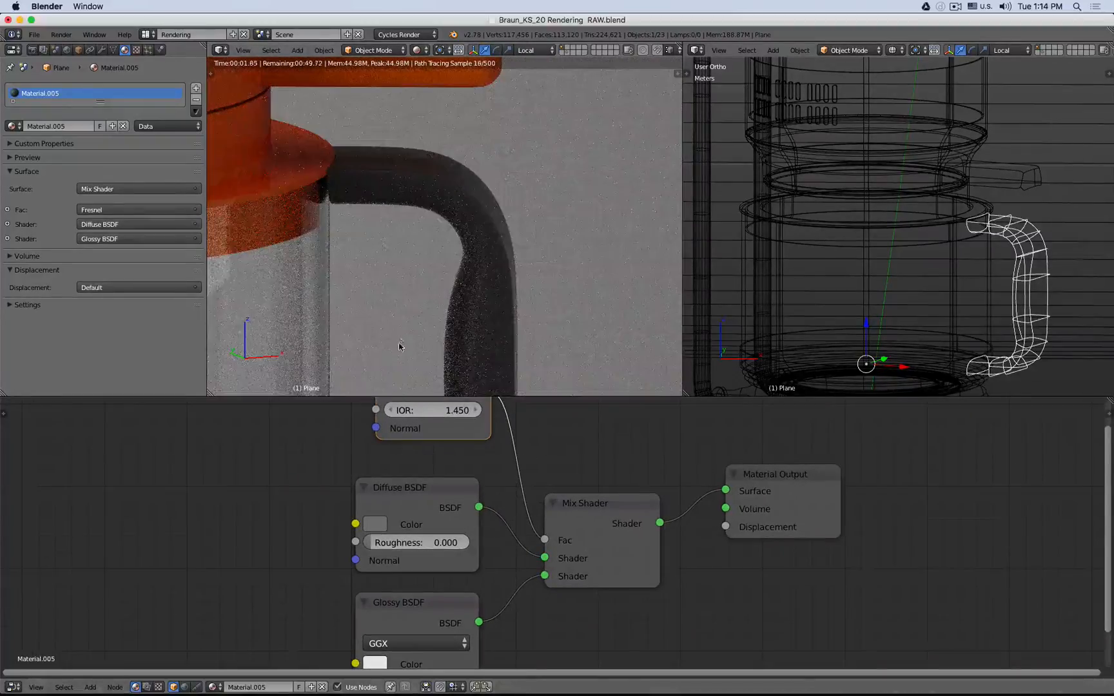
# - Select the glass carafe and move it to another layer to hide it
pyautogui.rightClick(307, 302)
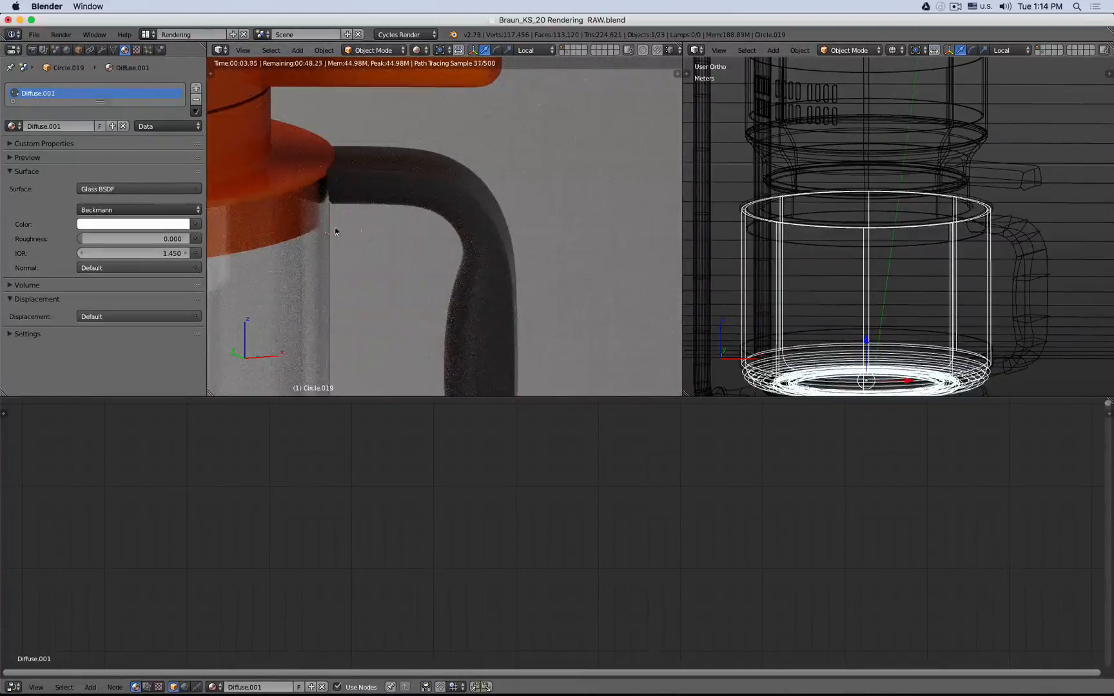
pyautogui.press('x')
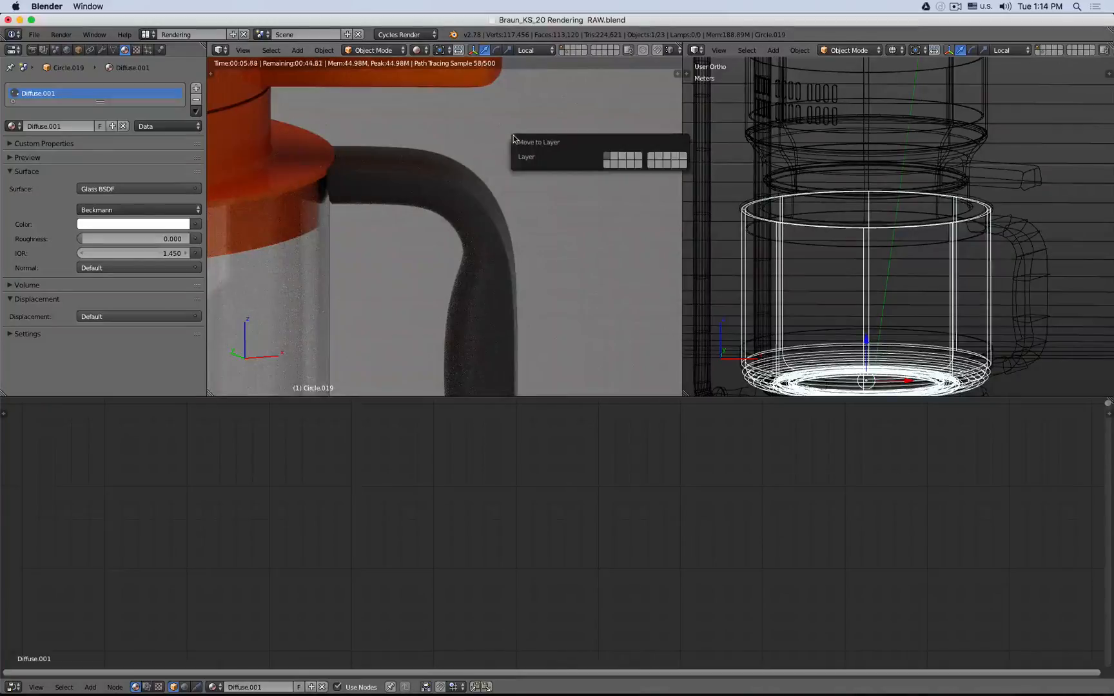
pyautogui.click(525, 157)
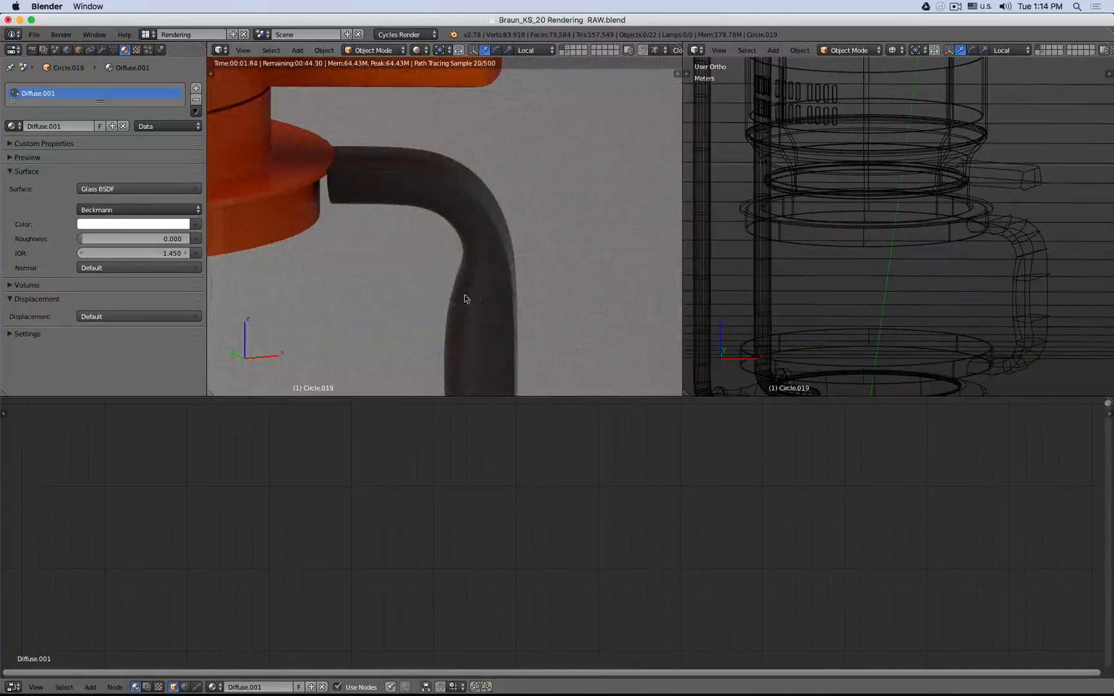
# - Examine the carafe handle's rendered surface up close and its node tree
pyautogui.scroll(5, 435, 335)
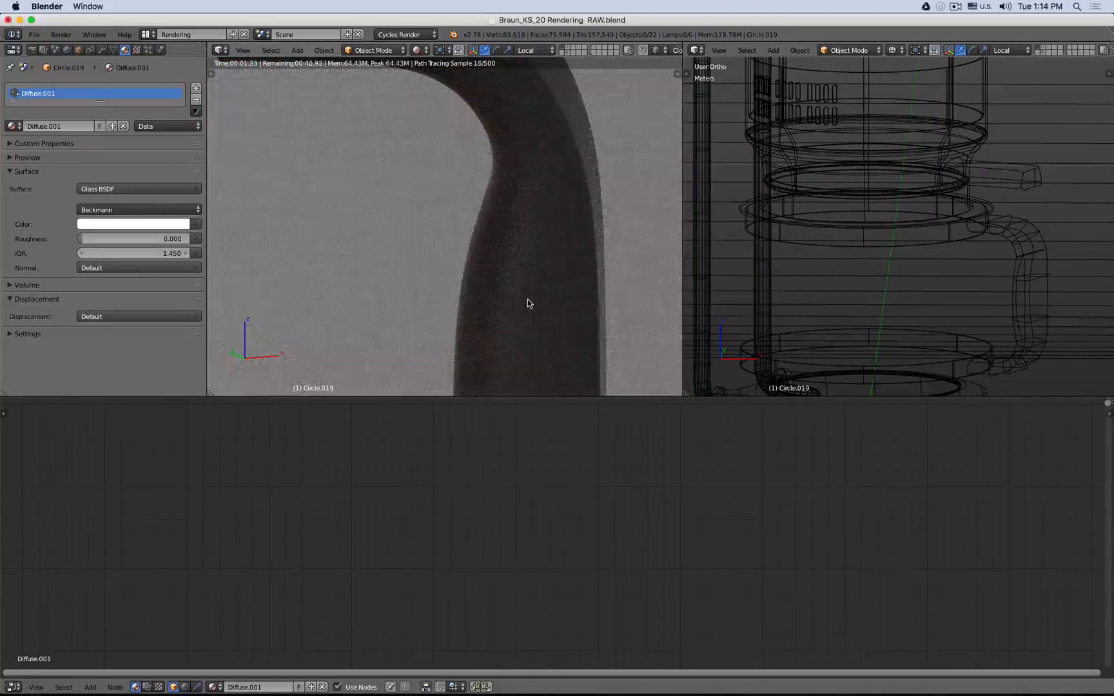
pyautogui.scroll(-6, 528, 299)
pyautogui.scroll(-3, 528, 256)
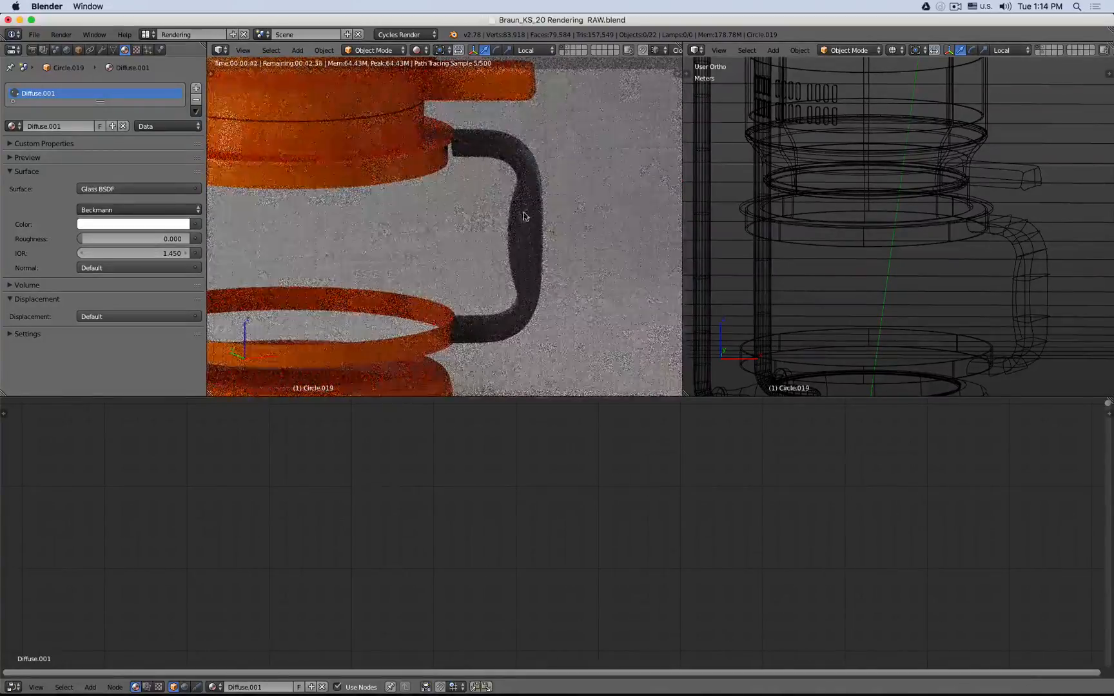
pyautogui.rightClick(522, 215)
pyautogui.scroll(-2, 525, 528)
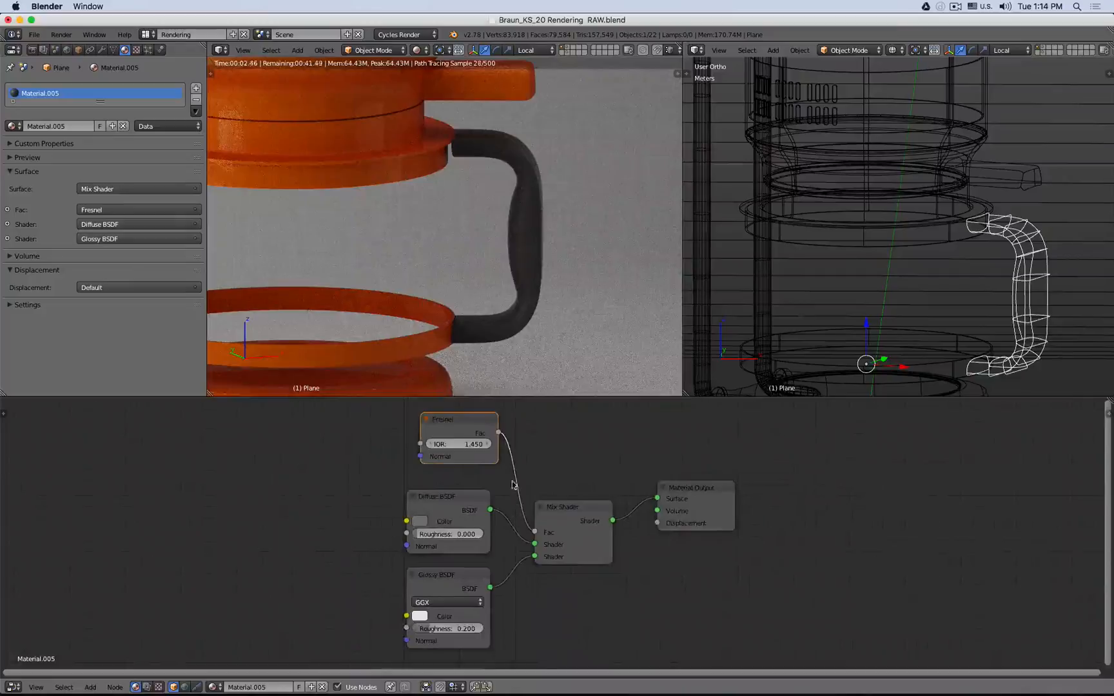
pyautogui.moveTo(512, 484); pyautogui.dragTo(611, 481, button='middle')
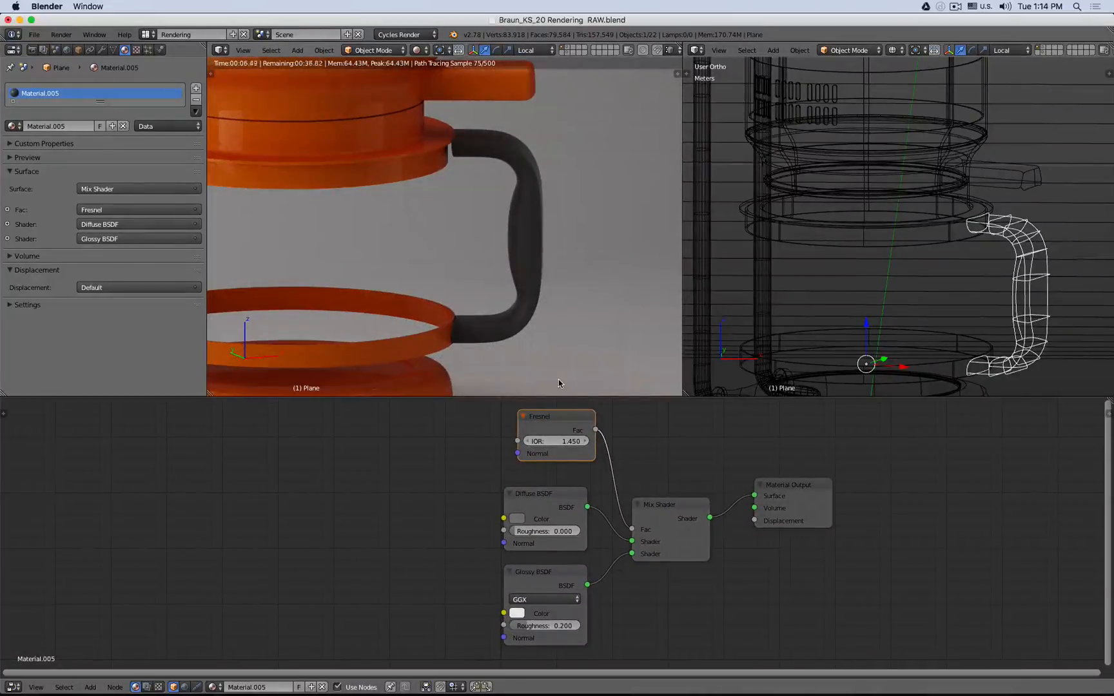
pyautogui.keyDown('shift'); pyautogui.moveTo(401, 138); pyautogui.dragTo(450, 216, button='middle'); pyautogui.keyUp('shift')
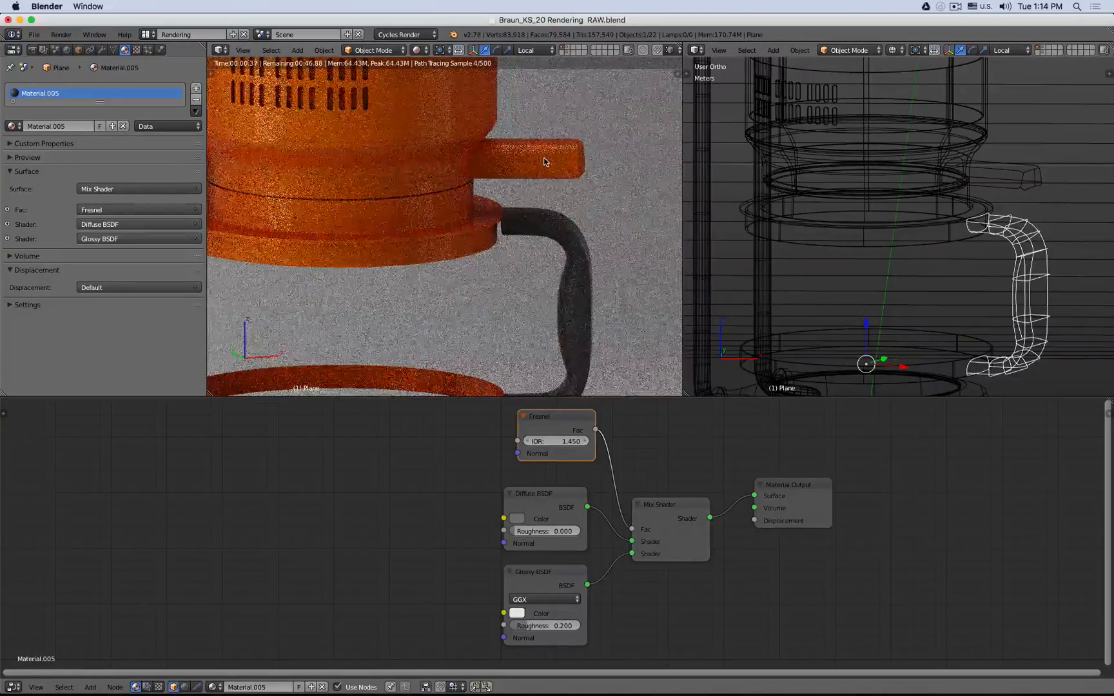
# - Select the carafe's lid rings and spout together with the handle, and link the handle's material to them
pyautogui.rightClick(544, 162)
pyautogui.press('z')
pyautogui.keyDown('shift'); pyautogui.rightClick(437, 164); pyautogui.keyUp('shift')
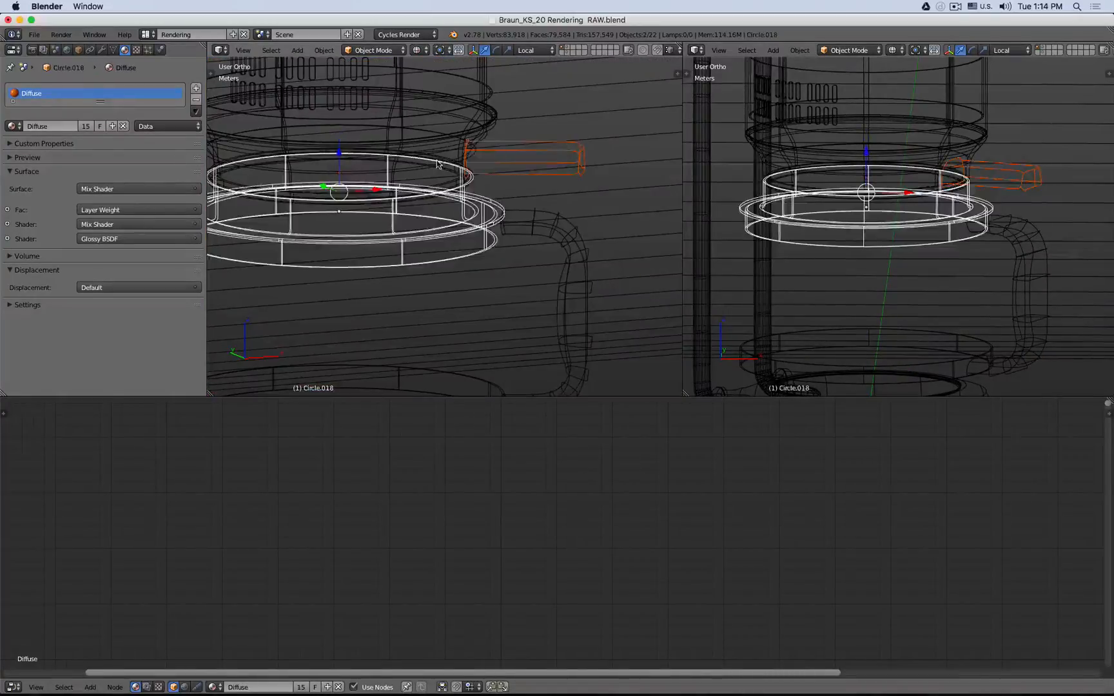
pyautogui.rightClick(455, 158)
pyautogui.keyDown('shift'); pyautogui.rightClick(498, 148); pyautogui.keyUp('shift')
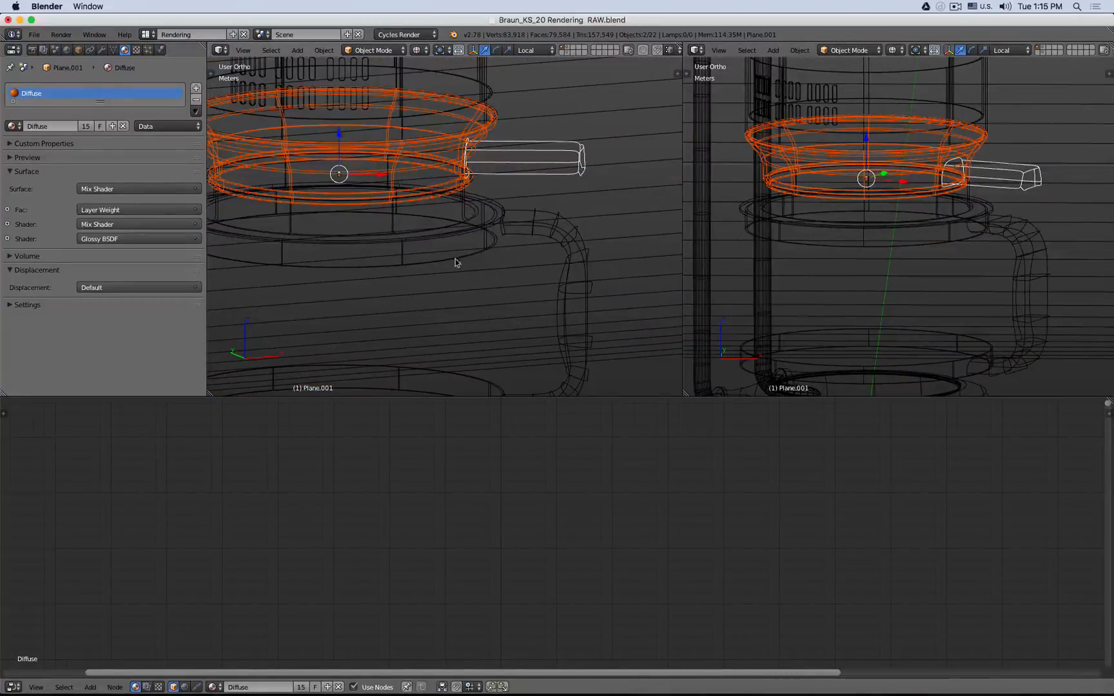
pyautogui.press('z')
pyautogui.keyDown('shift'); pyautogui.rightClick(460, 209); pyautogui.keyUp('shift')
pyautogui.press('z')
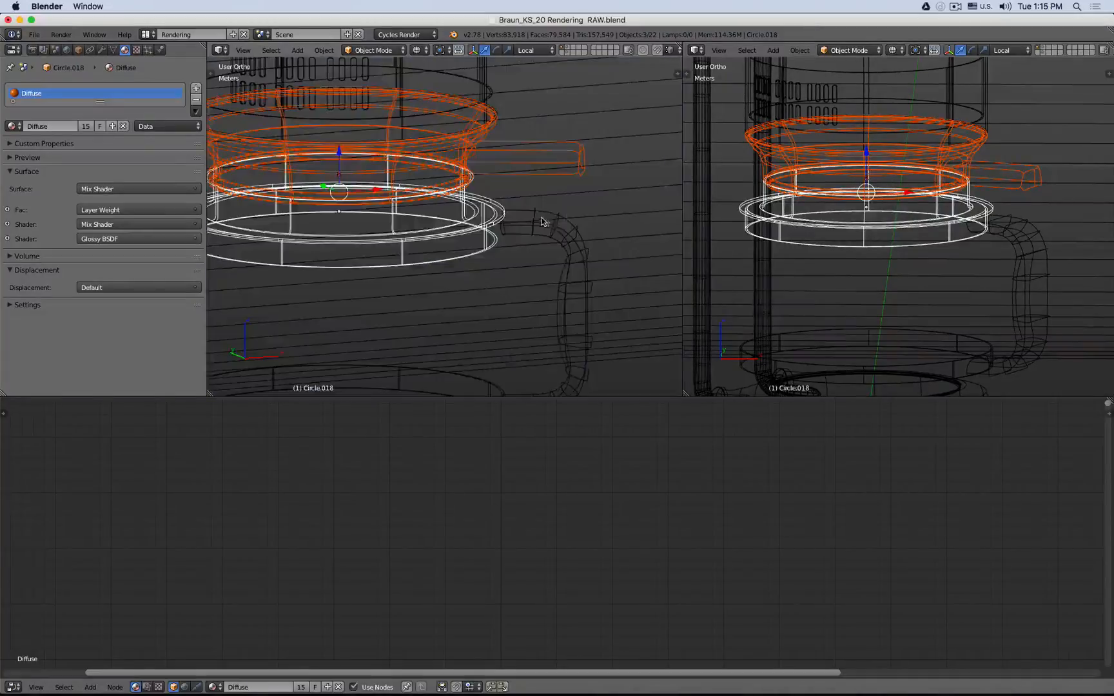
pyautogui.keyDown('shift'); pyautogui.rightClick(540, 221); pyautogui.keyUp('shift')
pyautogui.hotkey('ctrl', 'l')
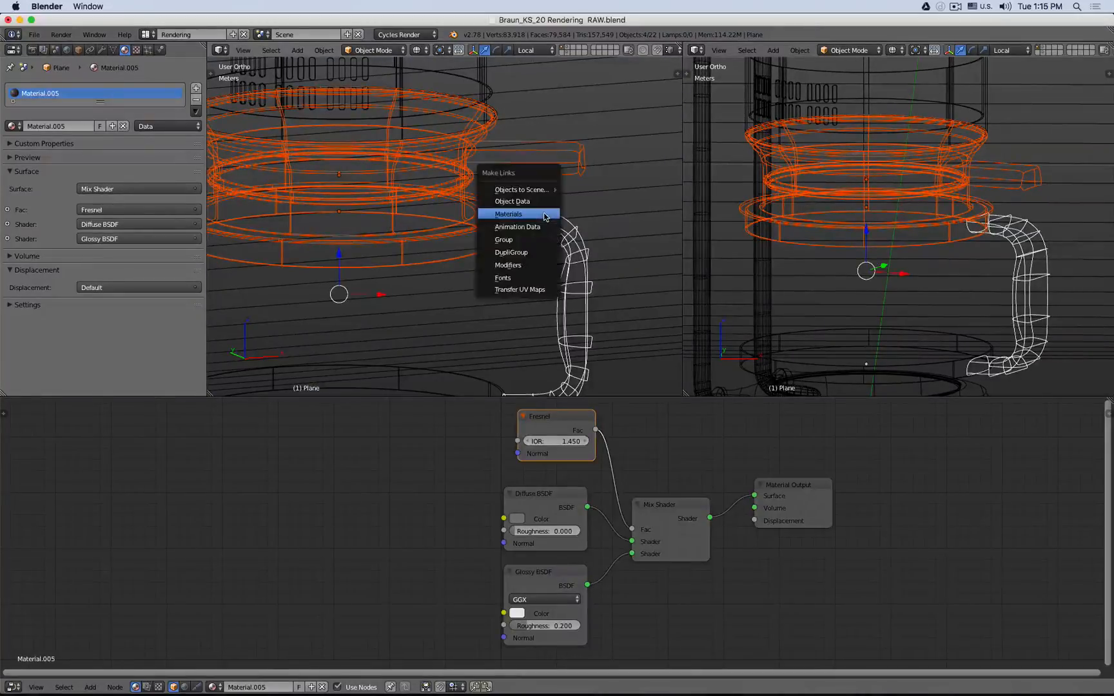
pyautogui.click(544, 214)
# - Inspect the rendered lid rings and spout close up with the linked material
pyautogui.press('z')
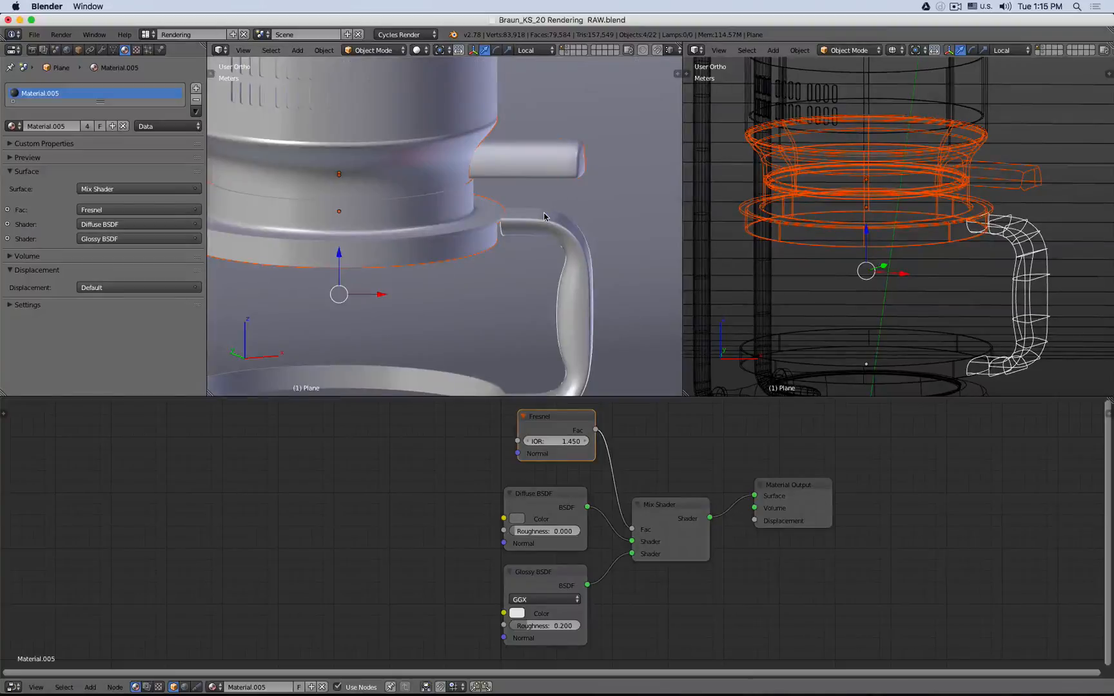
pyautogui.hotkey('shift', 'z')
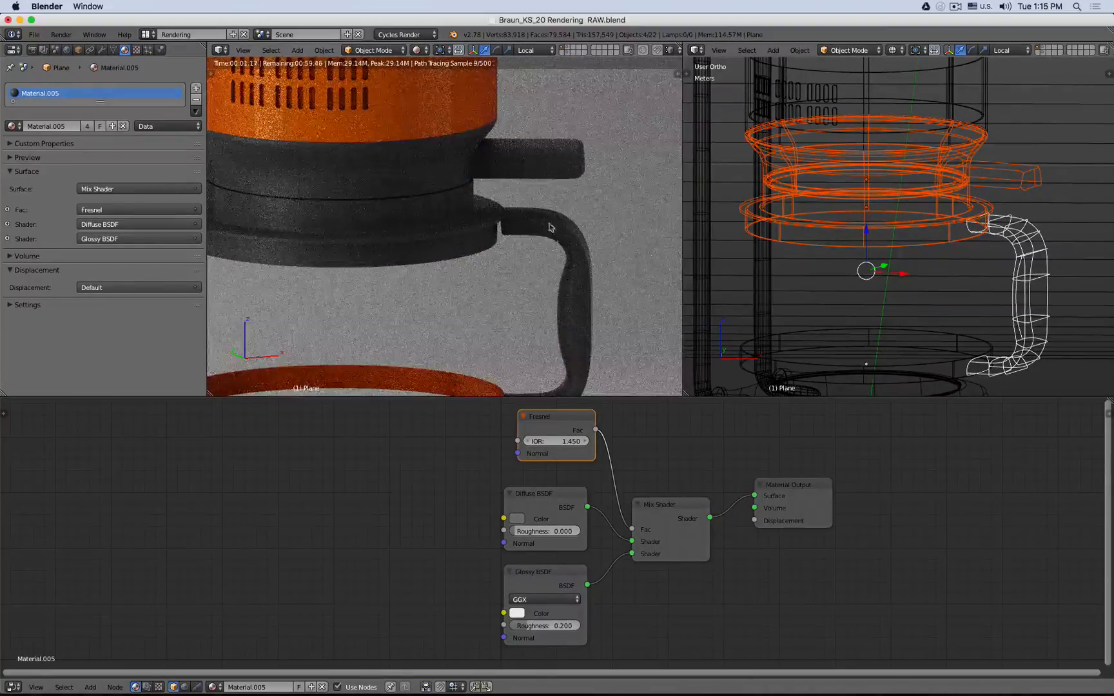
pyautogui.scroll(-4, 553, 255)
pyautogui.scroll(6, 473, 239)
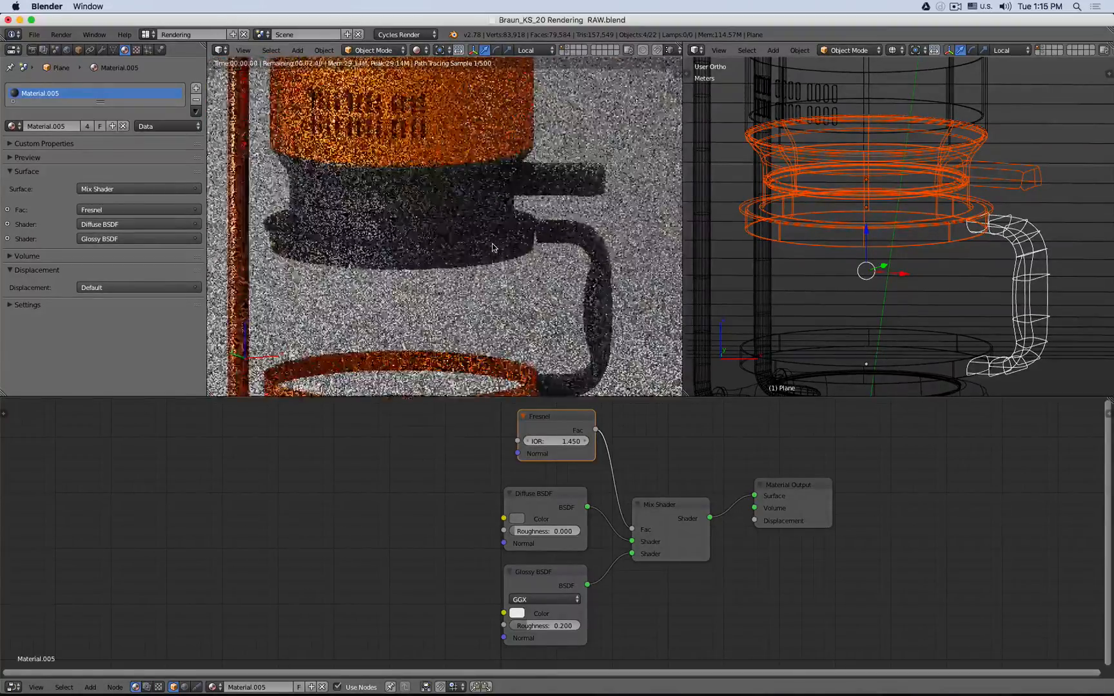
pyautogui.keyDown('shift'); pyautogui.moveTo(460, 196); pyautogui.dragTo(450, 215, button='middle'); pyautogui.keyUp('shift')
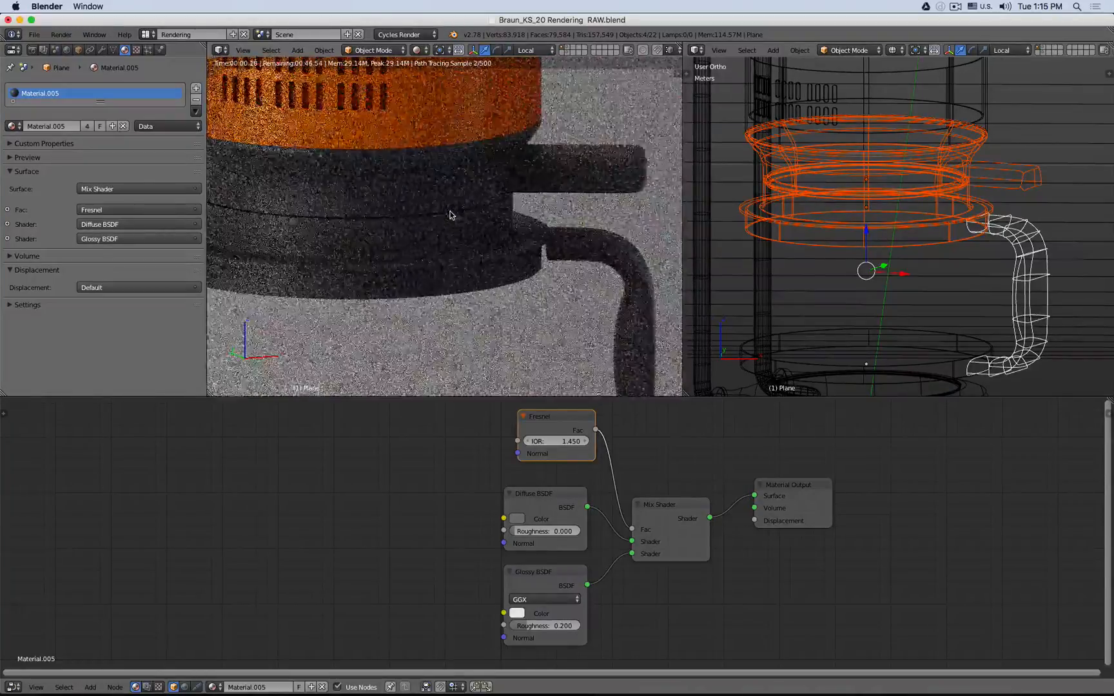
pyautogui.scroll(5, 454, 282)
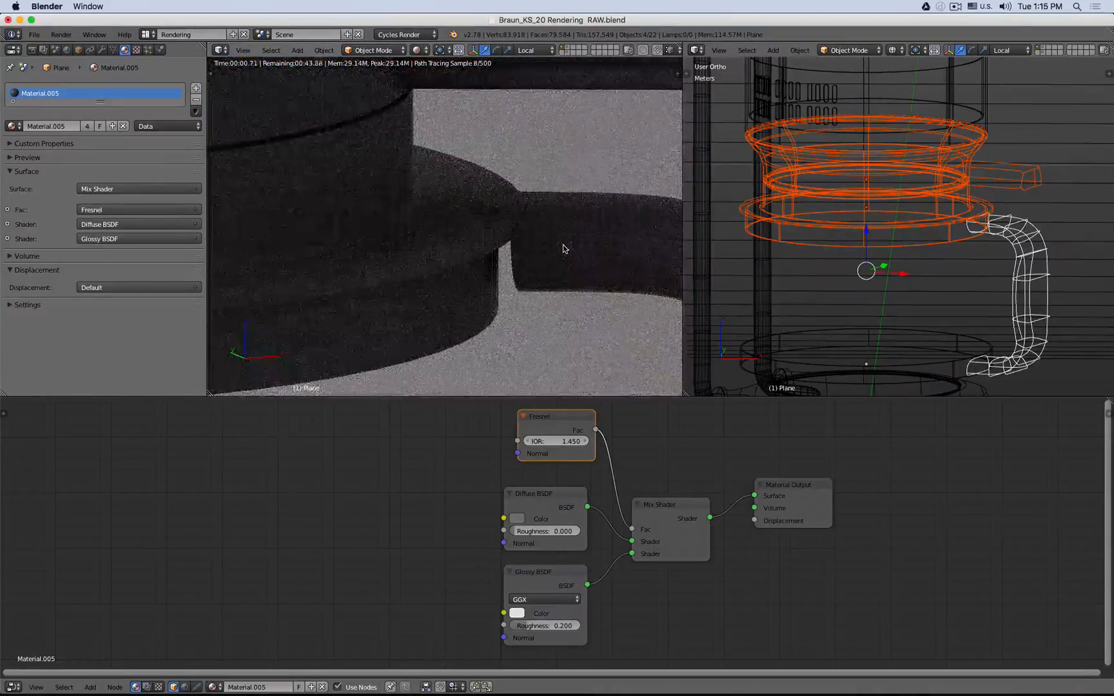
pyautogui.scroll(-4, 563, 250)
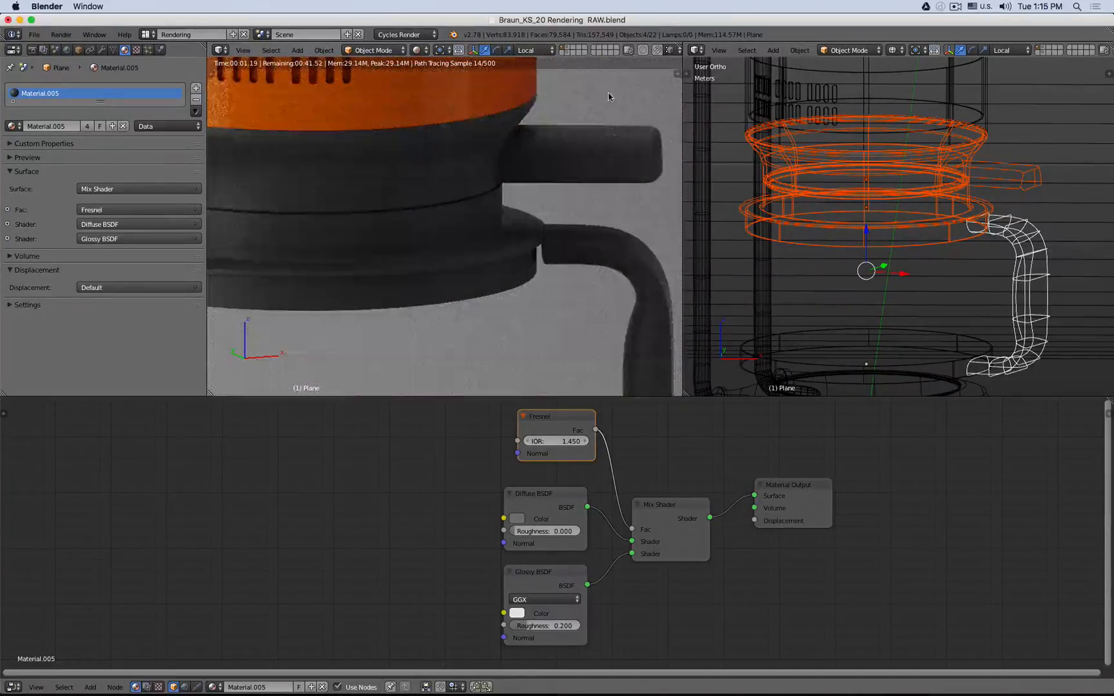
pyautogui.scroll(6, 609, 94)
pyautogui.keyDown('shift'); pyautogui.moveTo(630, 131); pyautogui.dragTo(541, 150, button='middle'); pyautogui.keyUp('shift')
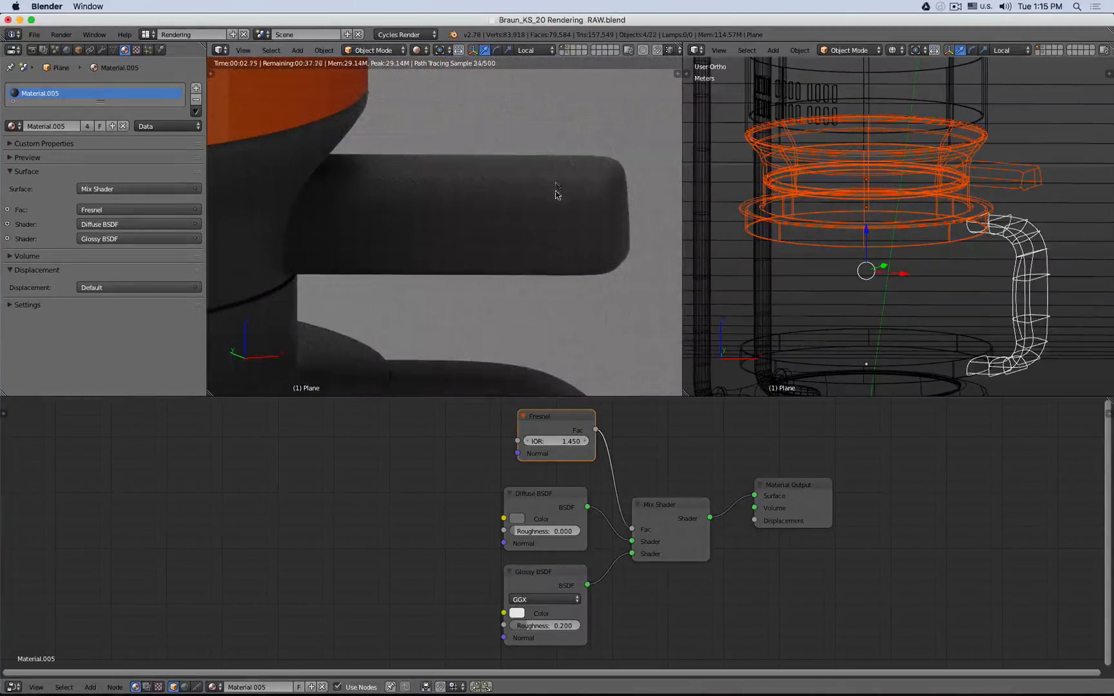
# - Add a Texture Coordinate node and a Musgrave Texture node to the dark plastic material's node tree
pyautogui.moveTo(358, 502); pyautogui.dragTo(574, 465, button='middle')
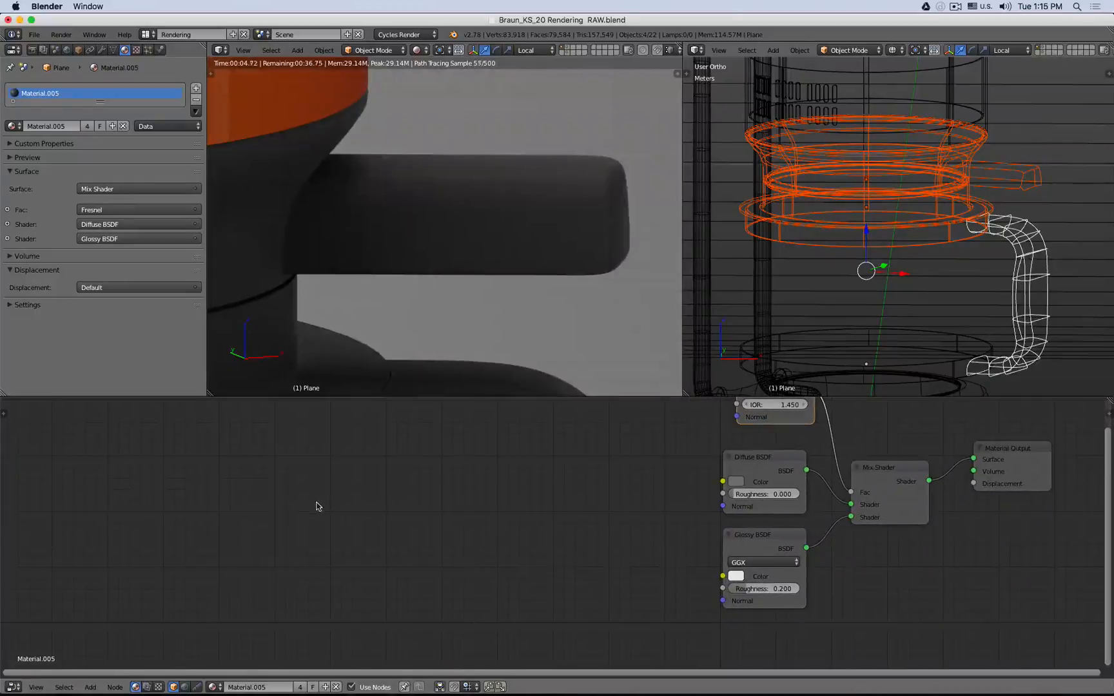
pyautogui.hotkey('shift', 'a')
pyautogui.moveTo(281, 517)
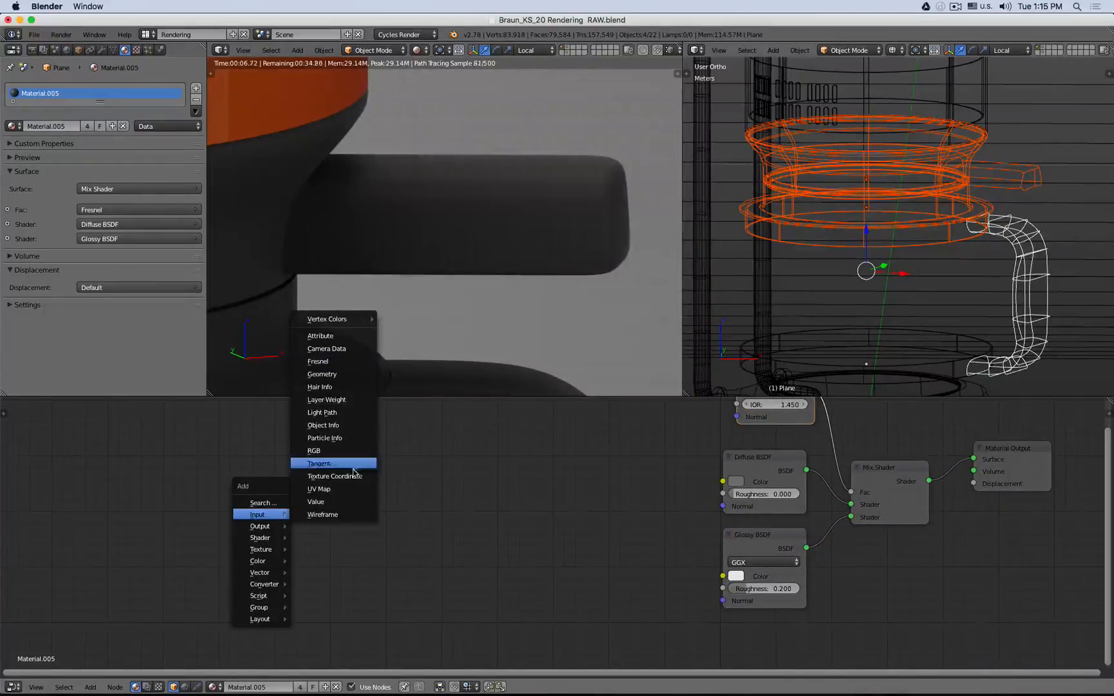
pyautogui.click(335, 475)
pyautogui.hotkey('shift', 'a')
pyautogui.moveTo(318, 496)
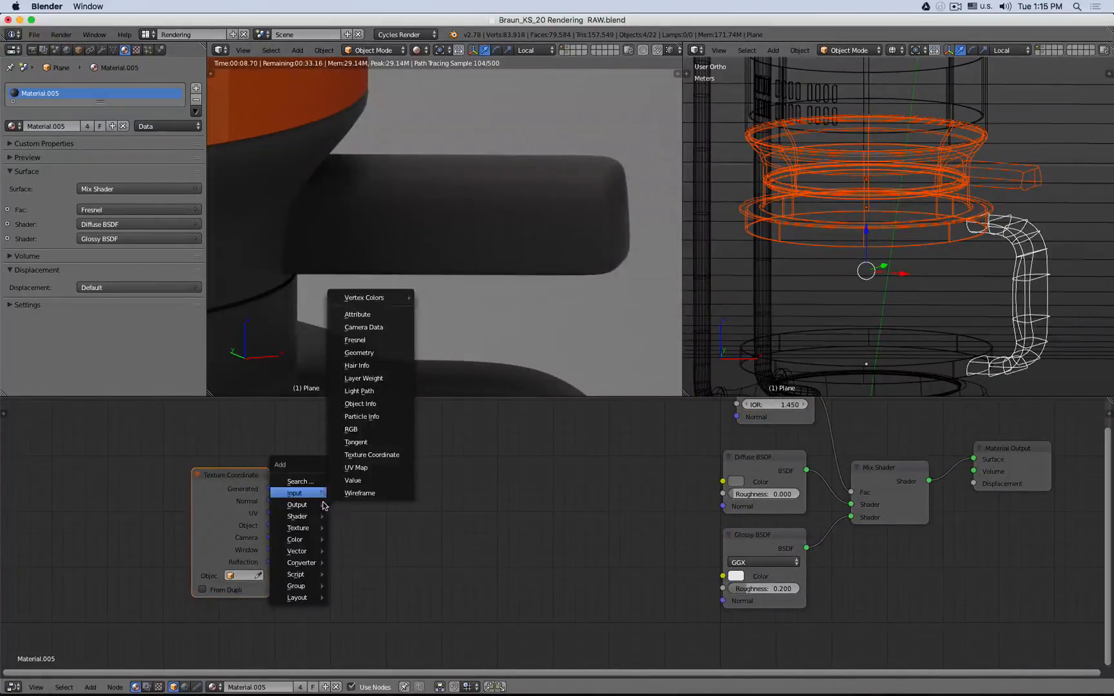
pyautogui.moveTo(307, 528)
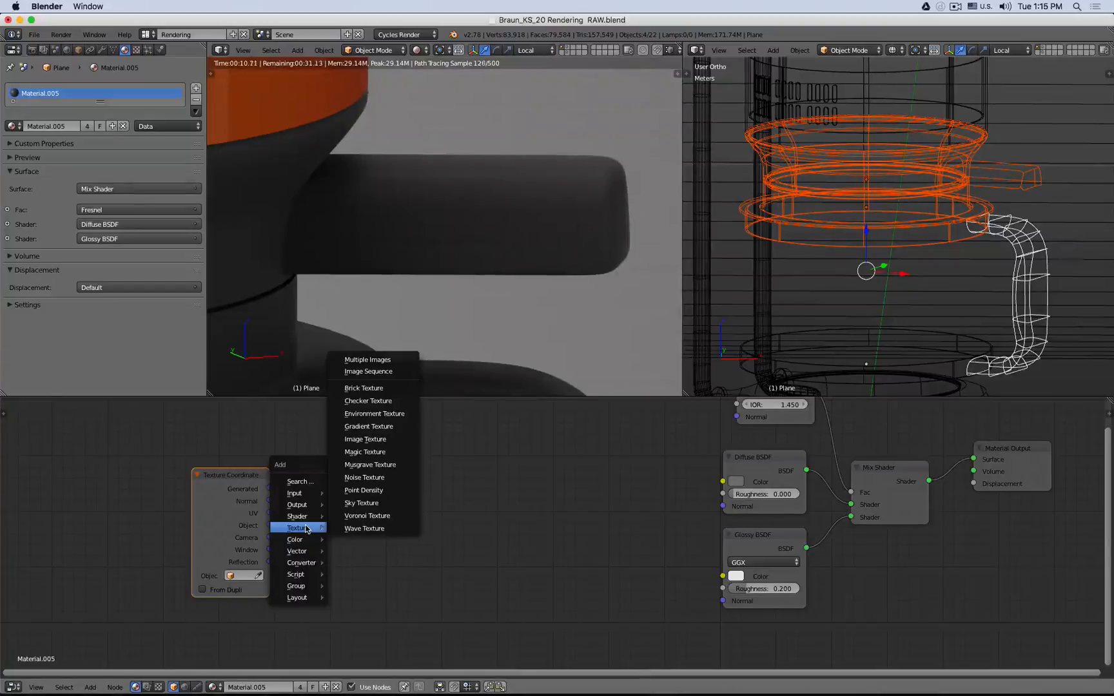
pyautogui.click(370, 465)
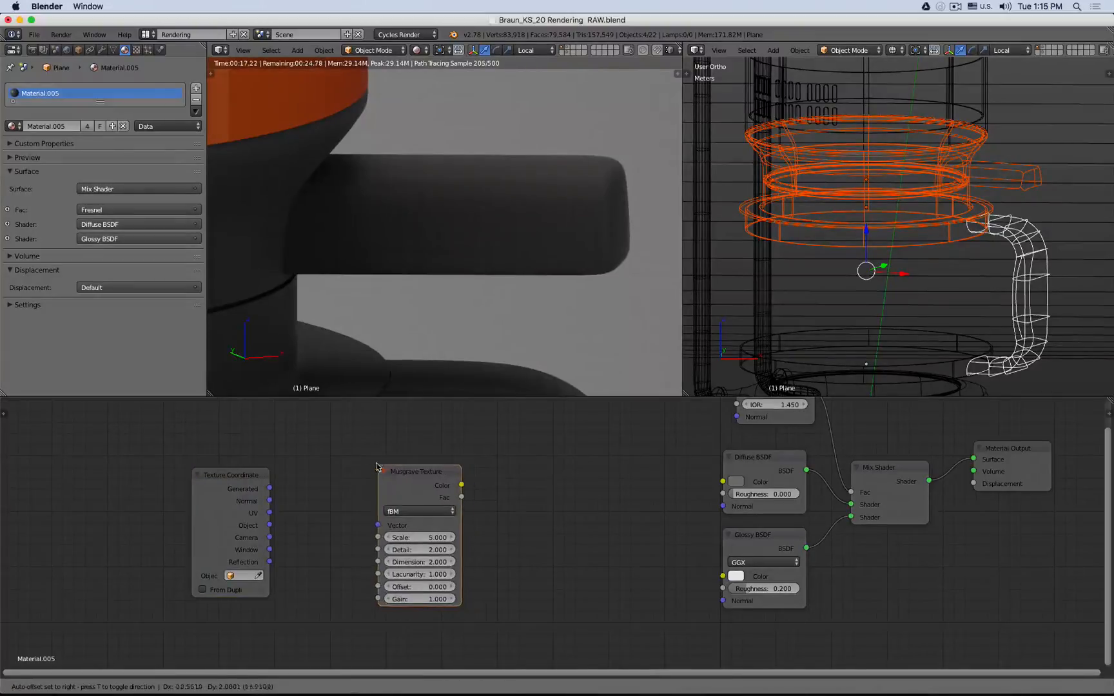
# - Duplicate the Diffuse BSDF and Material Output, wiring the Musgrave Color through the copied Diffuse into the copied output as a preview
pyautogui.click(1015, 452)
pyautogui.keyDown('shift'); pyautogui.click(767, 480); pyautogui.keyUp('shift')
pyautogui.hotkey('shift', 'd')
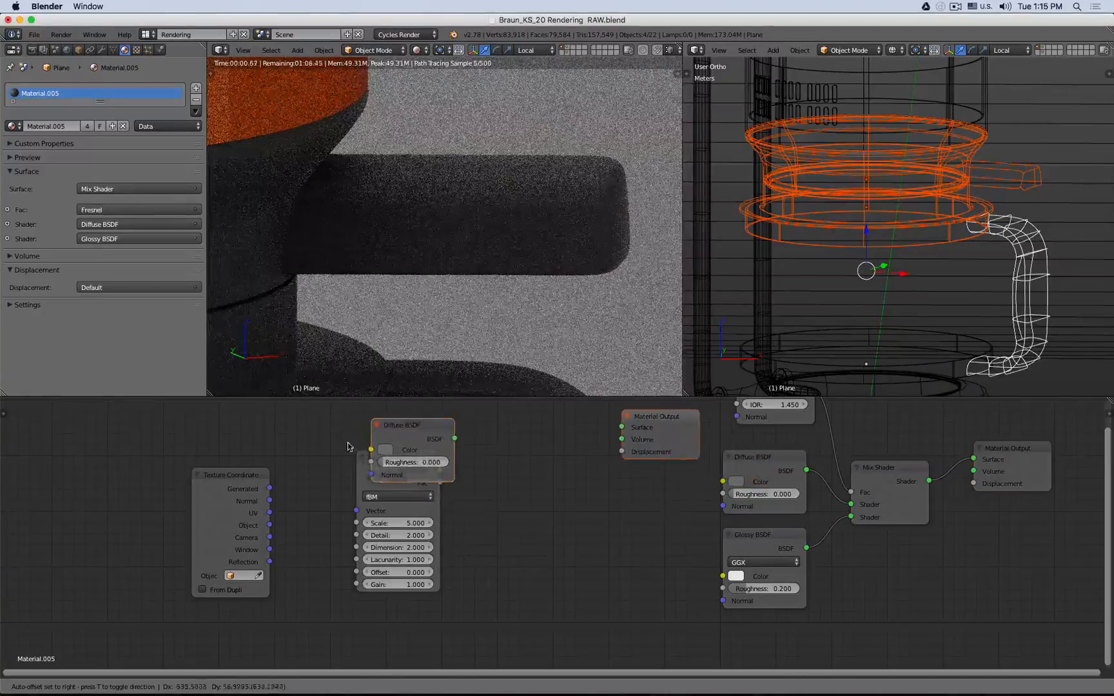
pyautogui.click(435, 427)
pyautogui.press('a')
pyautogui.moveTo(407, 423); pyautogui.dragTo(510, 430)
pyautogui.moveTo(440, 471); pyautogui.dragTo(471, 454)
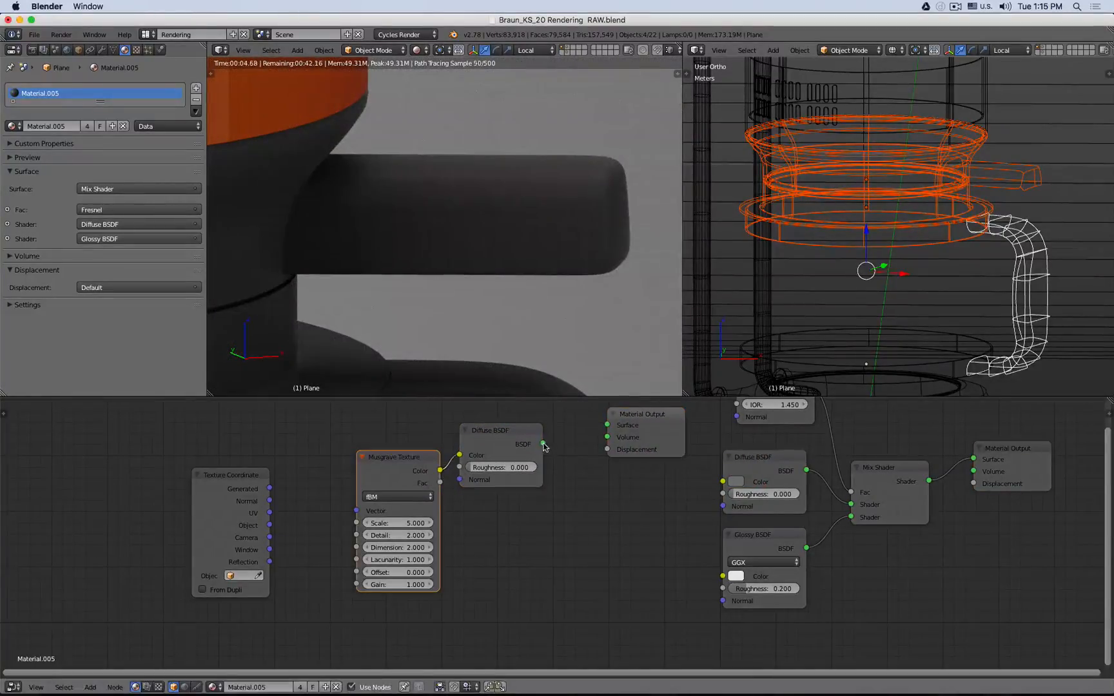
pyautogui.moveTo(543, 444); pyautogui.dragTo(631, 445)
pyautogui.click(645, 418)
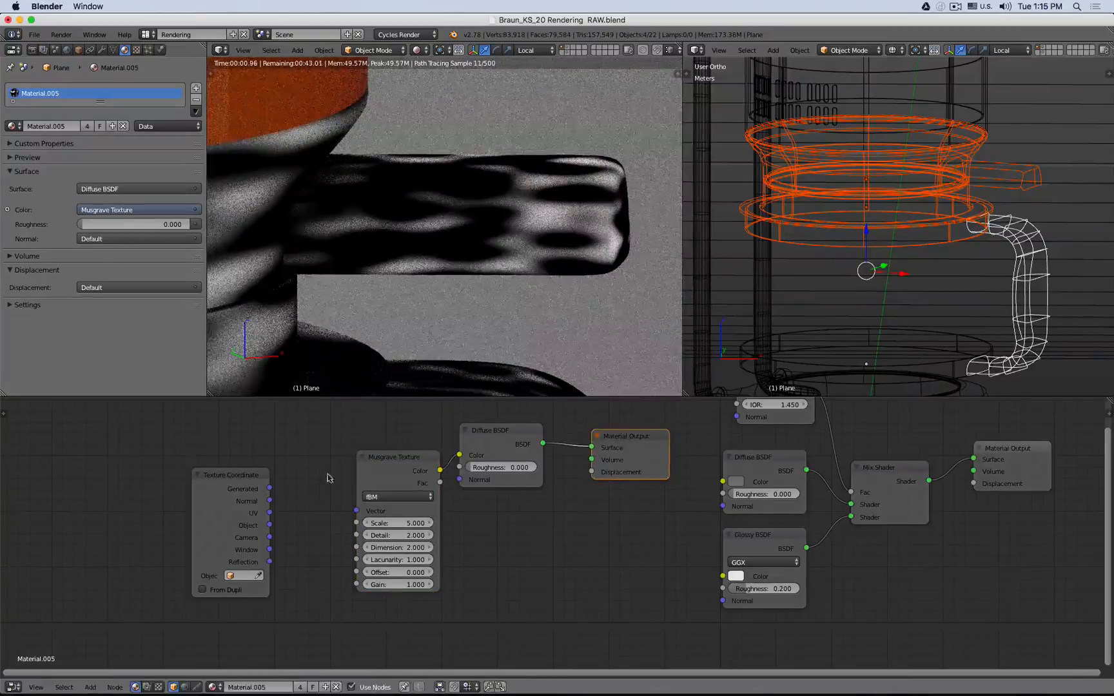
# - Connect the Texture Coordinate Object output to the Musgrave Texture's Vector input
pyautogui.moveTo(269, 527); pyautogui.dragTo(356, 511)
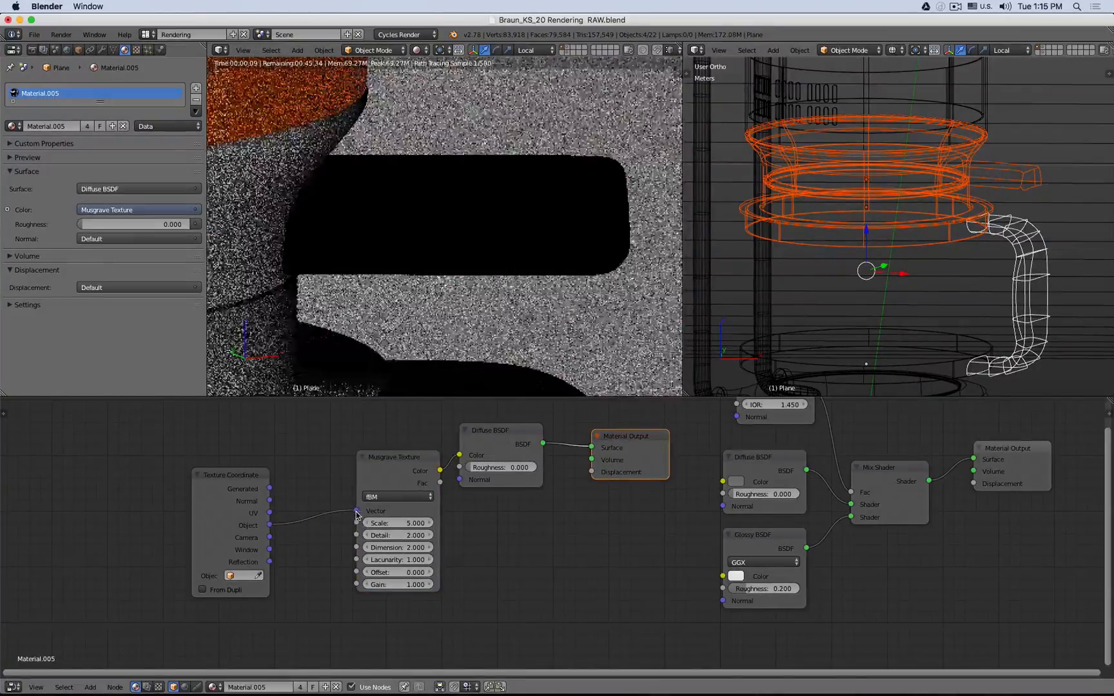
pyautogui.moveTo(410, 465); pyautogui.dragTo(378, 452)
# - Set the Musgrave Texture's scale to 3500
pyautogui.click(366, 509)
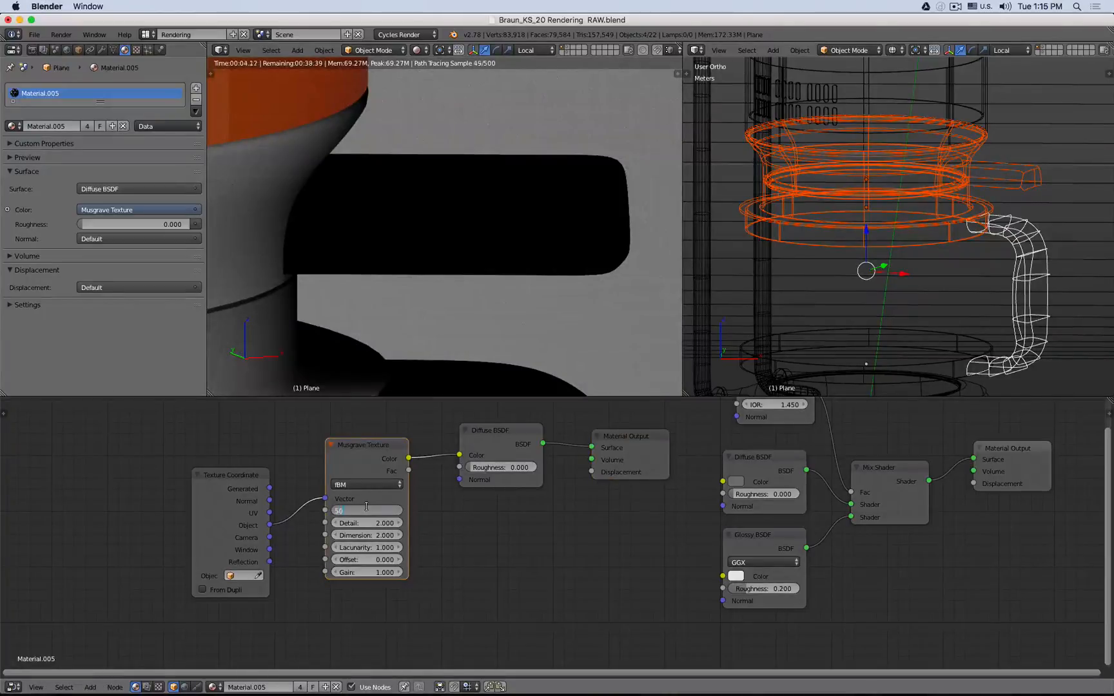
pyautogui.write('500')
pyautogui.press('Return')
pyautogui.click(366, 509)
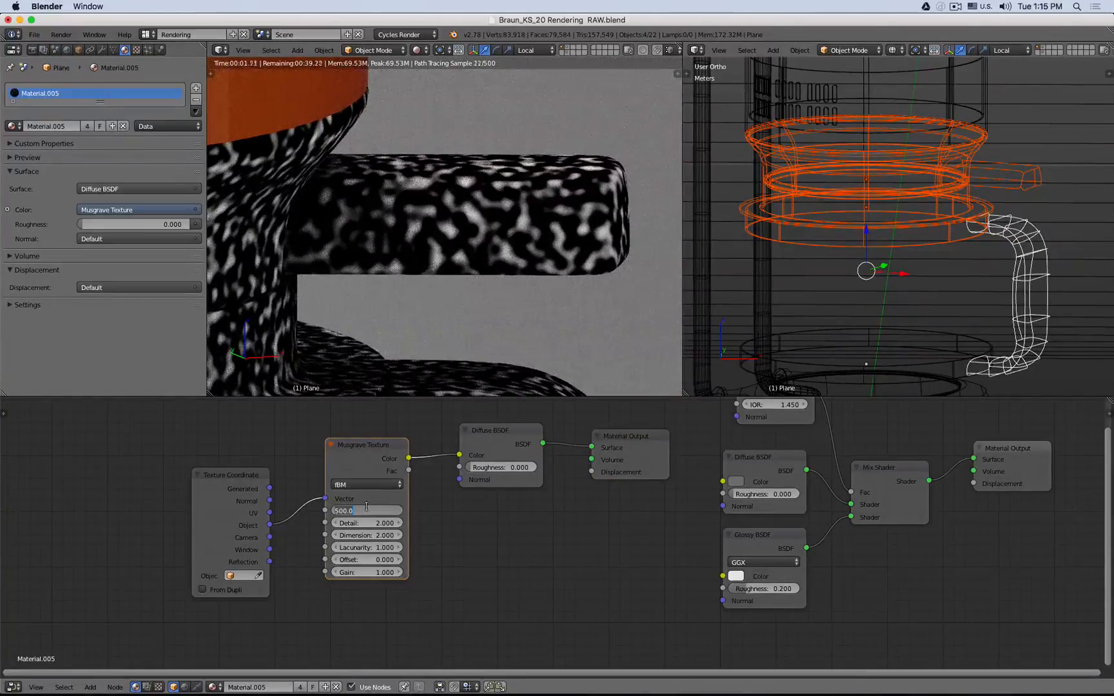
pyautogui.write('1000')
pyautogui.press('Return')
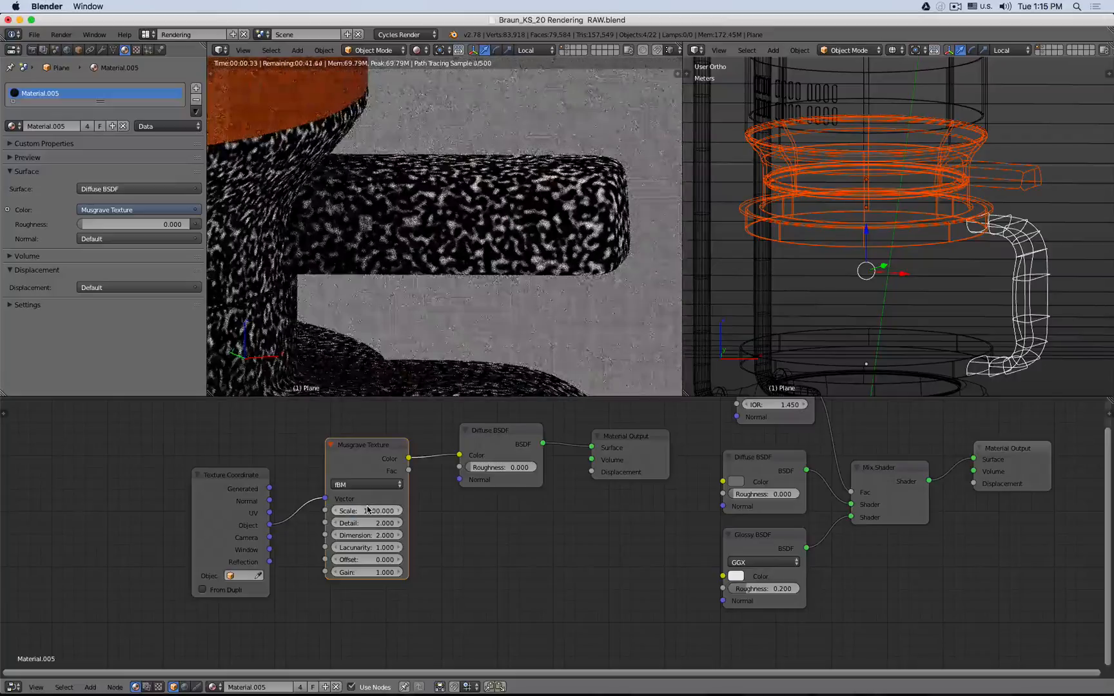
pyautogui.click(366, 509)
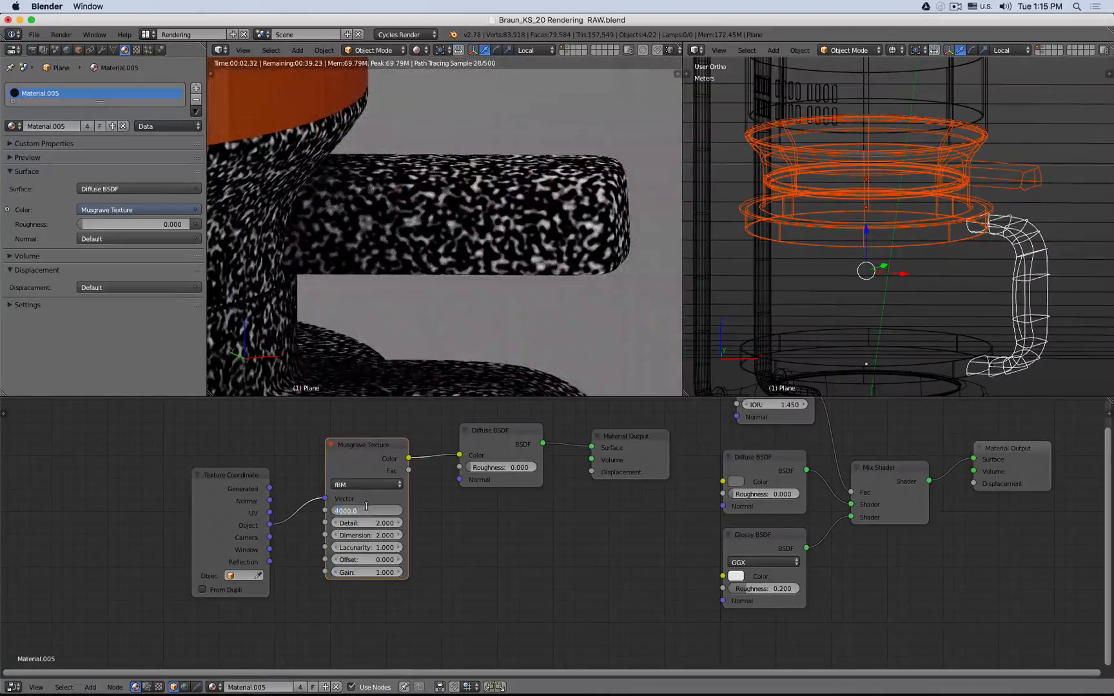
pyautogui.press('Return')
pyautogui.click(366, 509)
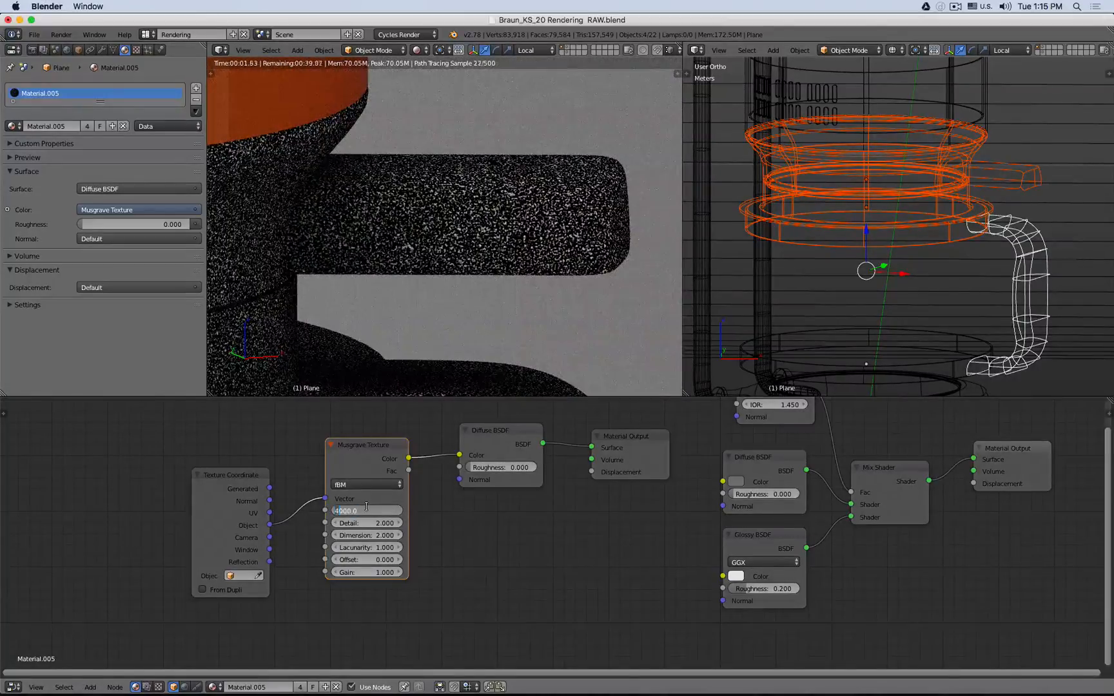
pyautogui.write('3')
pyautogui.press('Return')
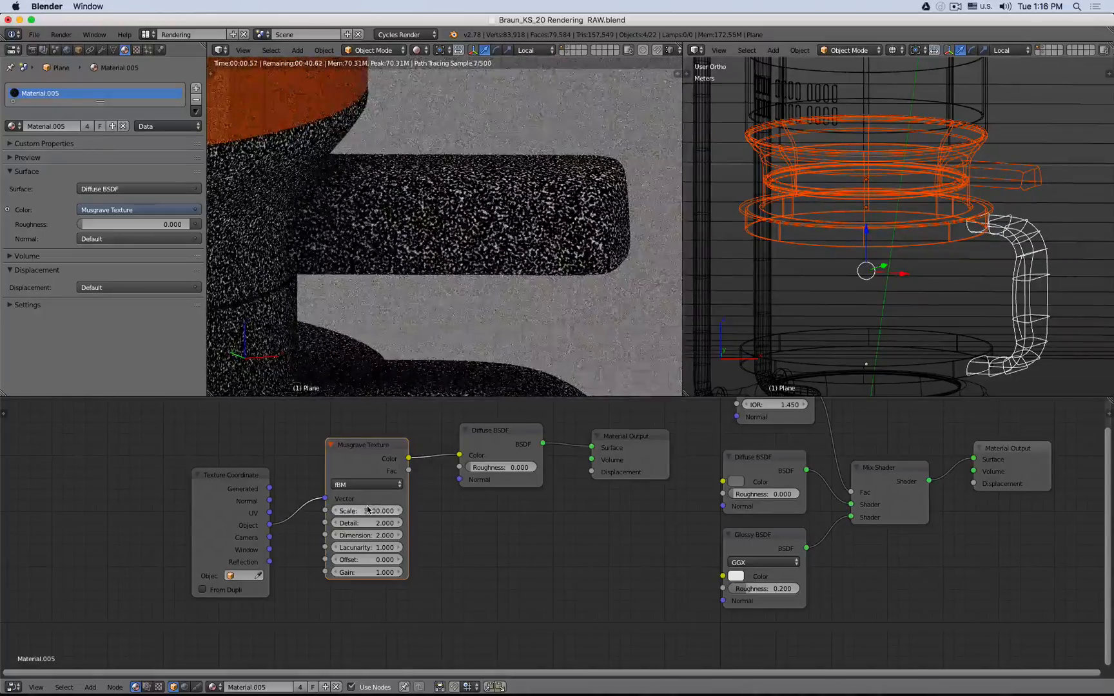
pyautogui.click(367, 509)
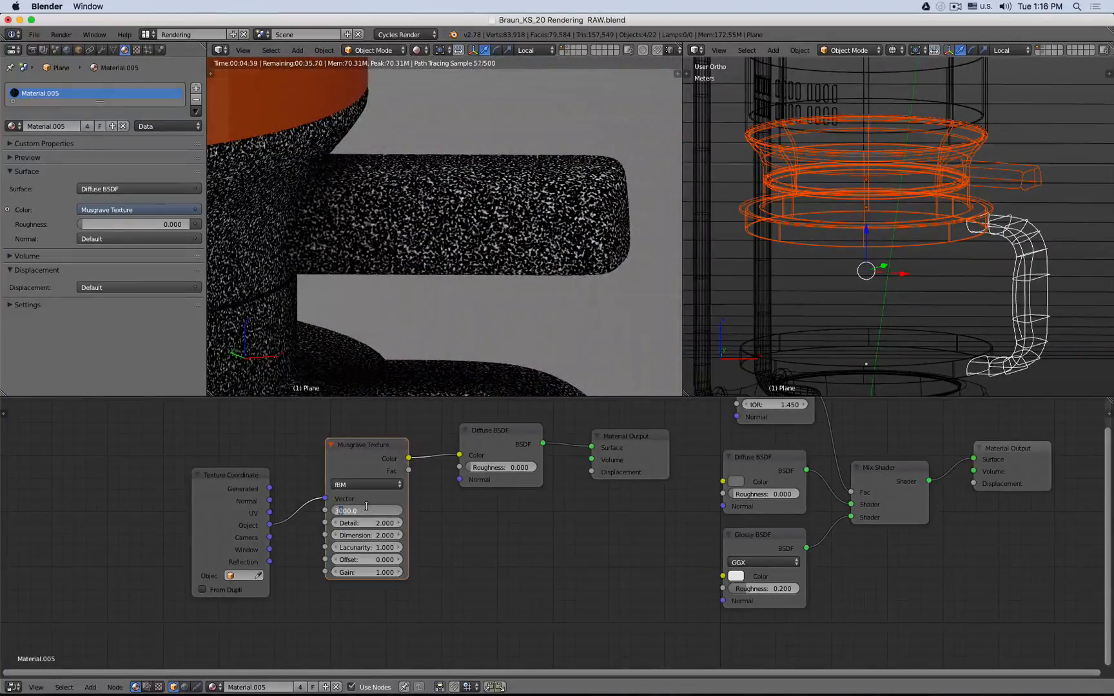
pyautogui.write('5')
pyautogui.press('Return')
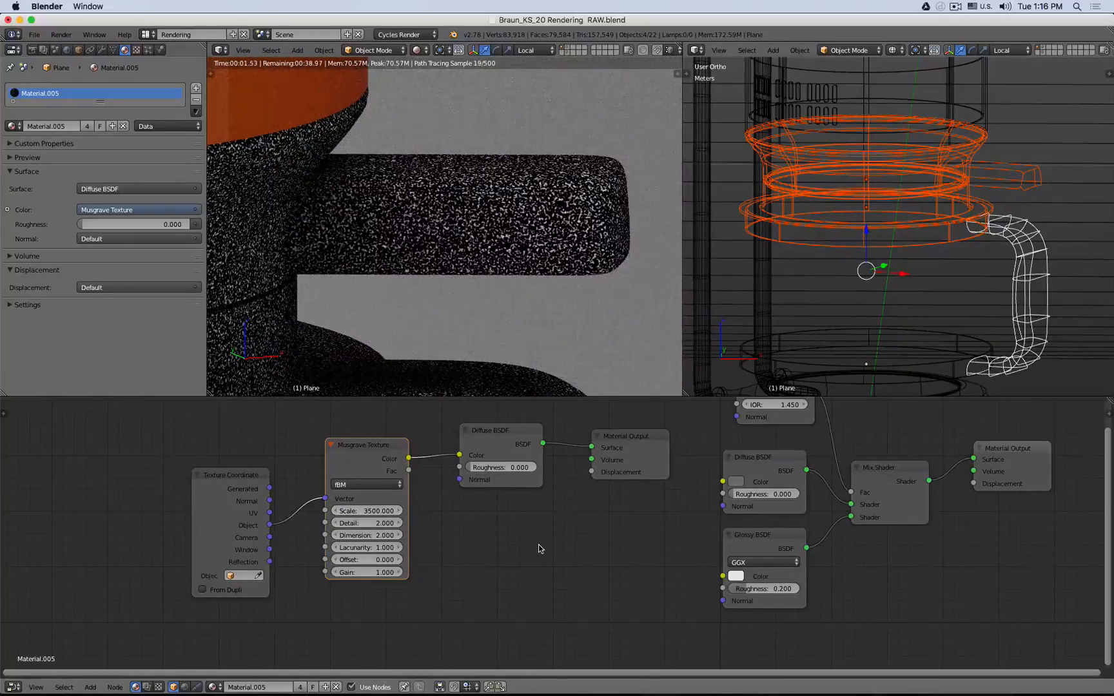
# - Move the preview Diffuse and output nodes aside and make the original Material Output active again
pyautogui.moveTo(573, 524); pyautogui.dragTo(430, 570, button='middle')
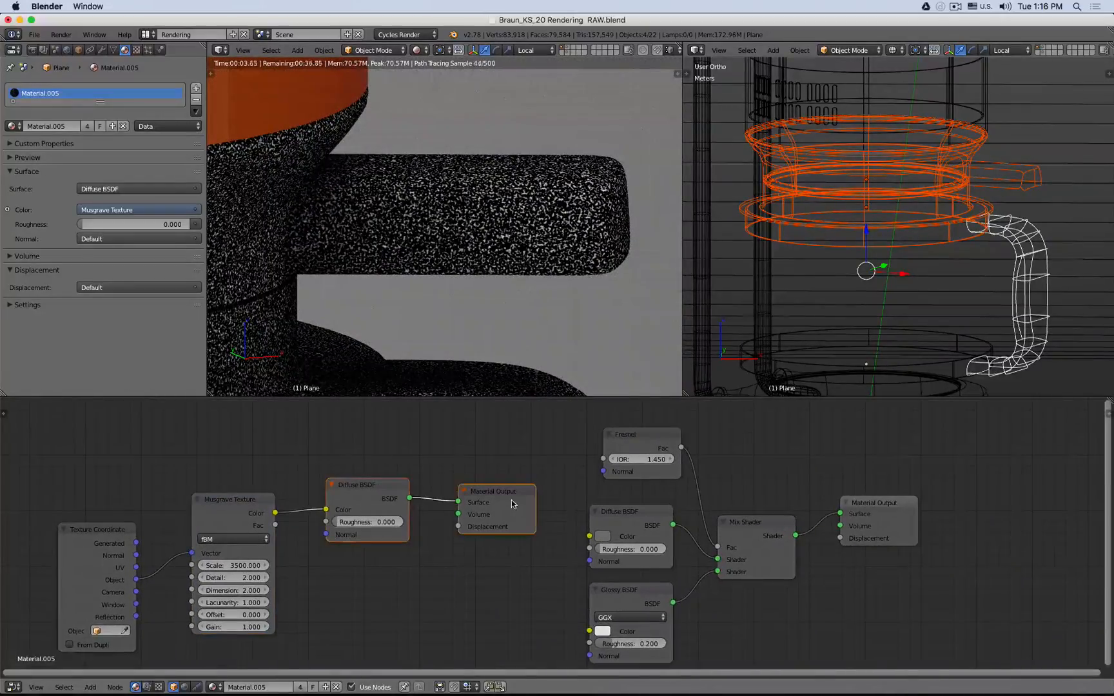
pyautogui.moveTo(507, 526); pyautogui.dragTo(510, 460)
pyautogui.moveTo(473, 533); pyautogui.dragTo(441, 484, button='middle')
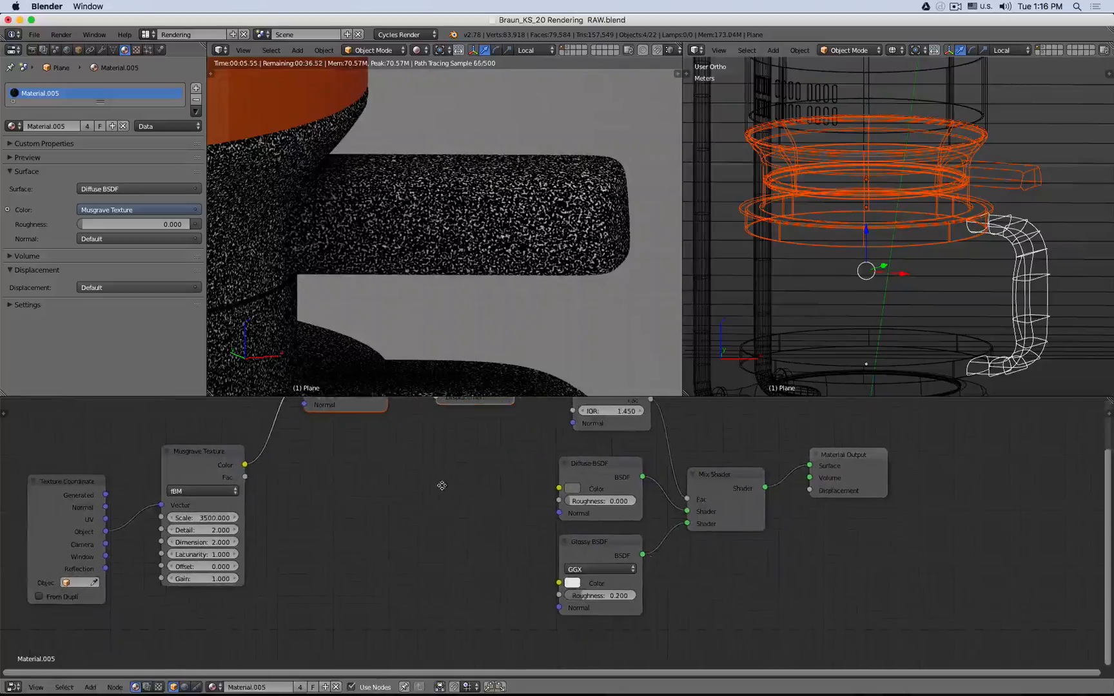
pyautogui.click(189, 459)
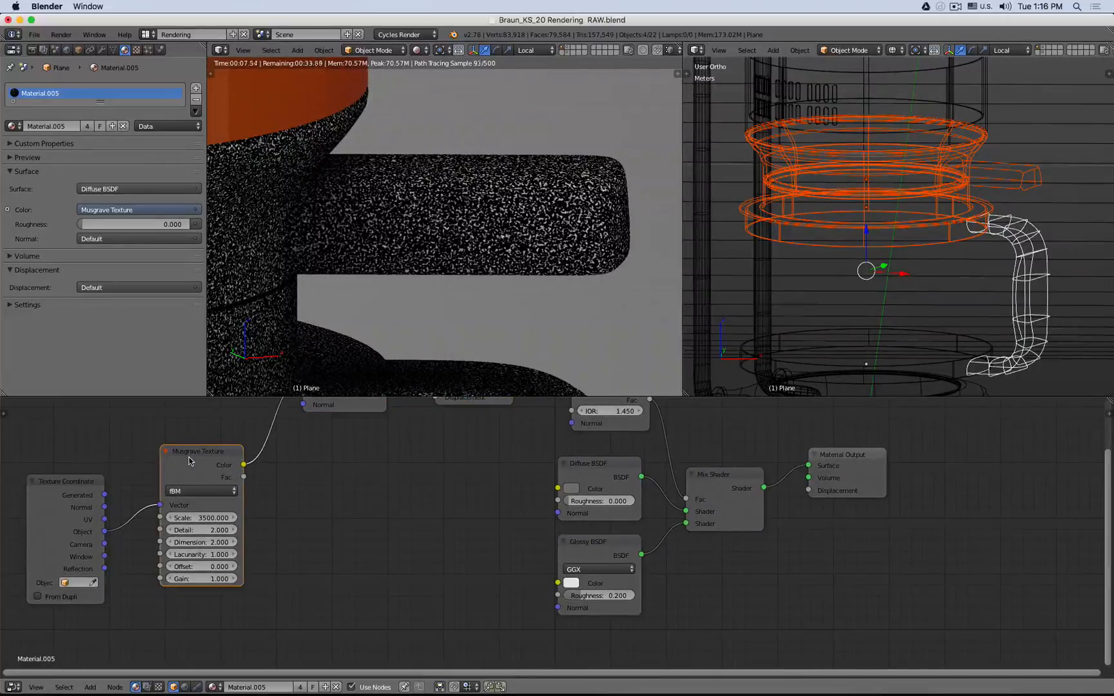
pyautogui.click(835, 470)
pyautogui.hotkey('shift', 'a')
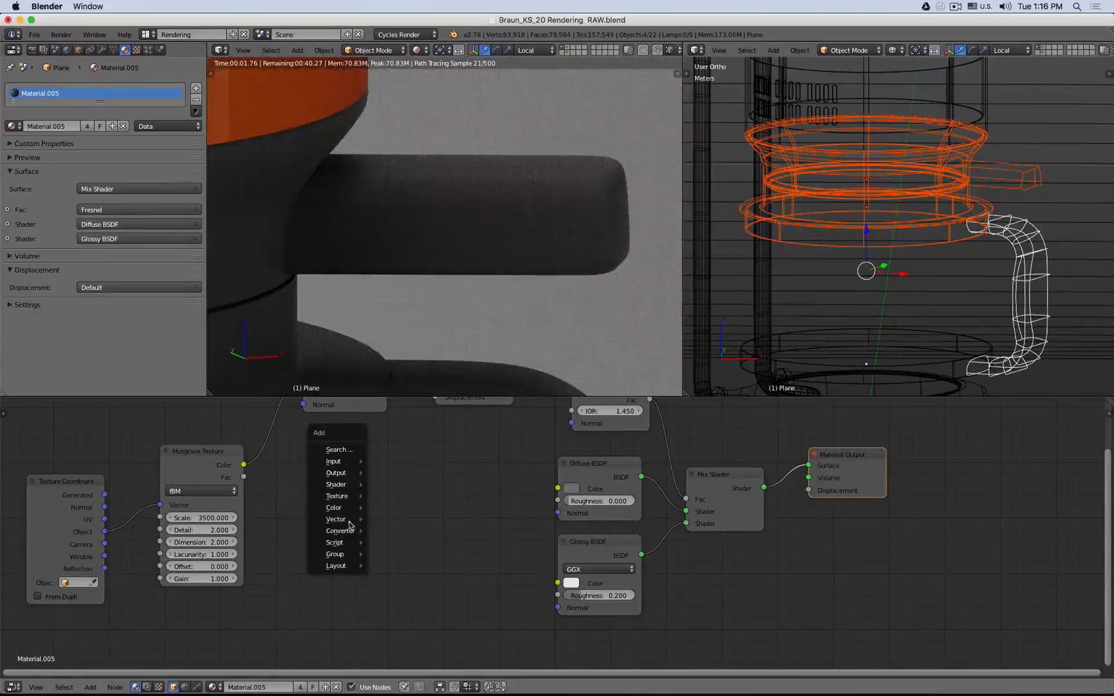
pyautogui.moveTo(347, 526)
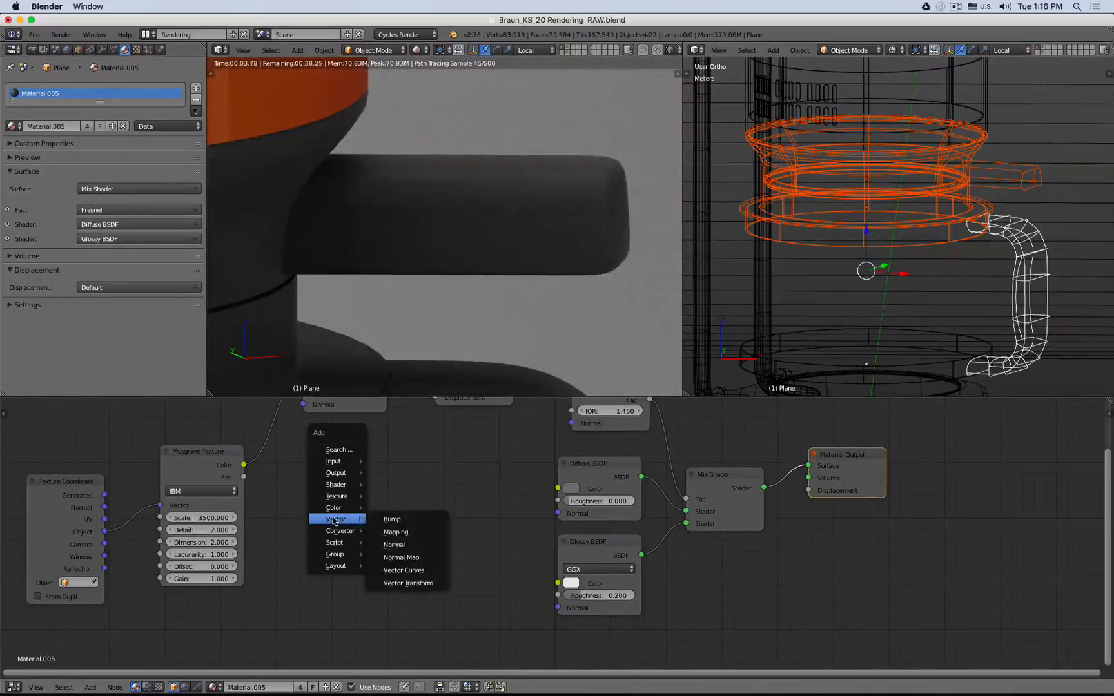
pyautogui.click(406, 532)
pyautogui.click(319, 468)
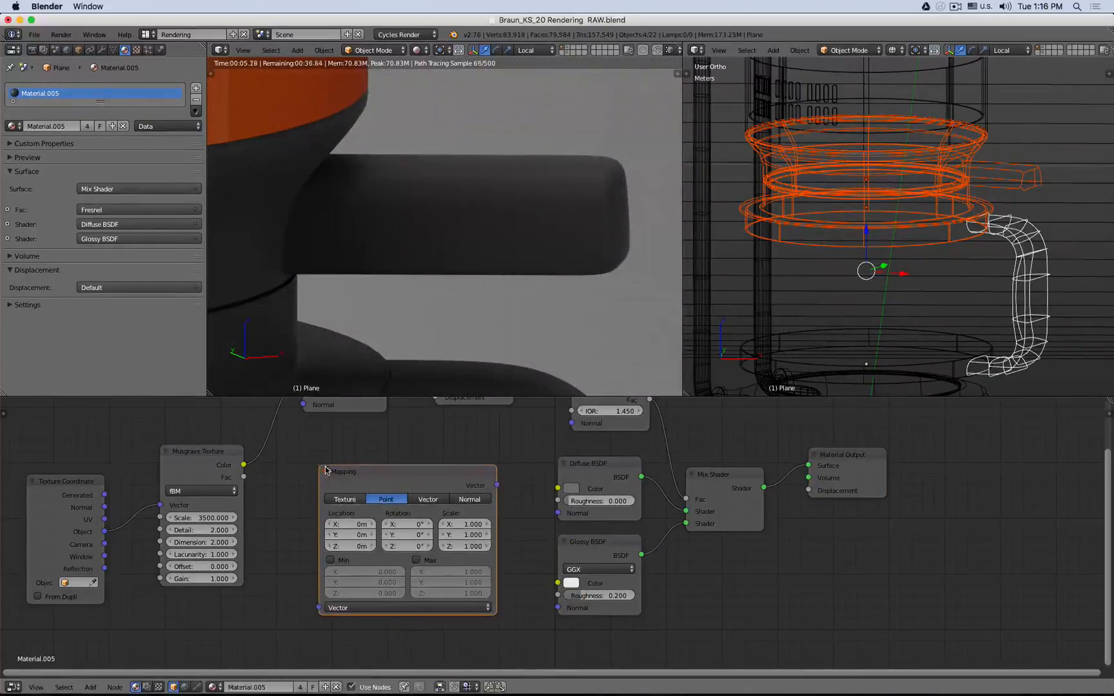
pyautogui.press('x')
# - Add a Bump node, feeding Musgrave Fac into its Height and its Normal into the Glossy BSDF's Normal
pyautogui.hotkey('shift', 'a')
pyautogui.moveTo(309, 467)
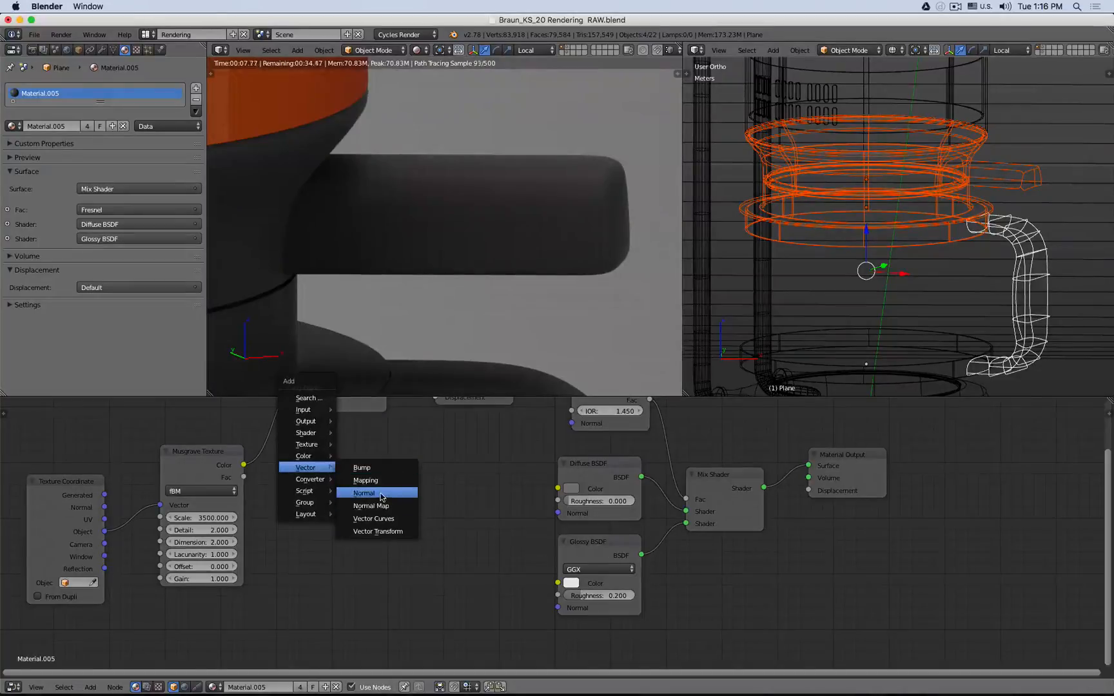
pyautogui.click(363, 468)
pyautogui.click(368, 479)
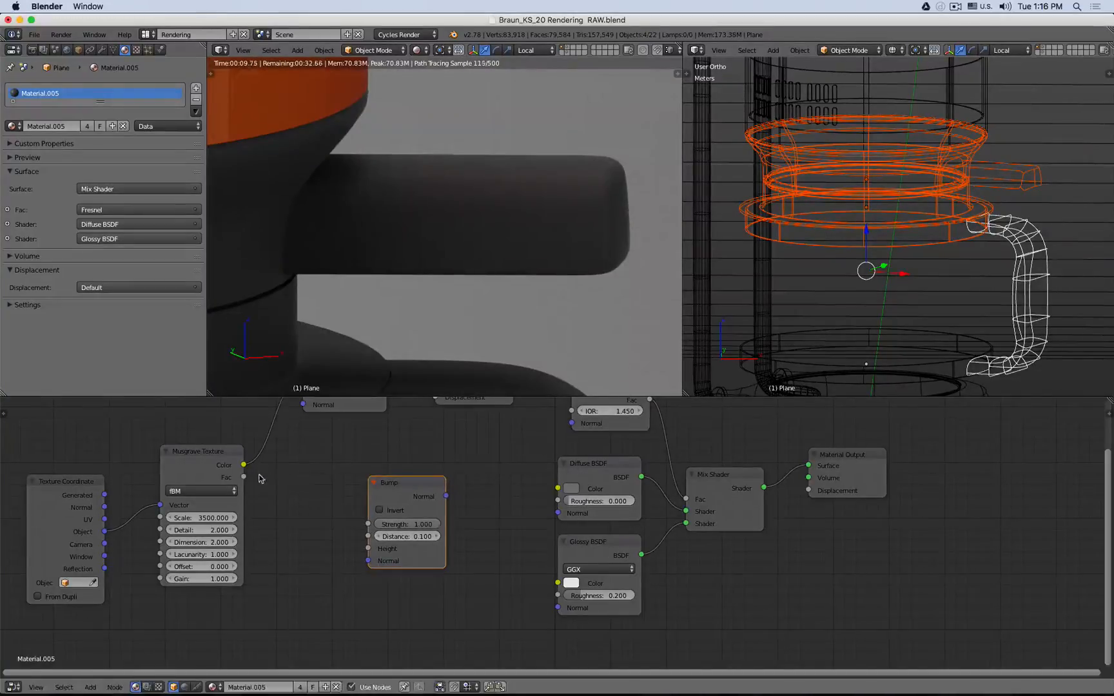
pyautogui.moveTo(243, 477); pyautogui.dragTo(367, 548)
pyautogui.moveTo(447, 496); pyautogui.dragTo(558, 607)
pyautogui.scroll(4, 558, 231)
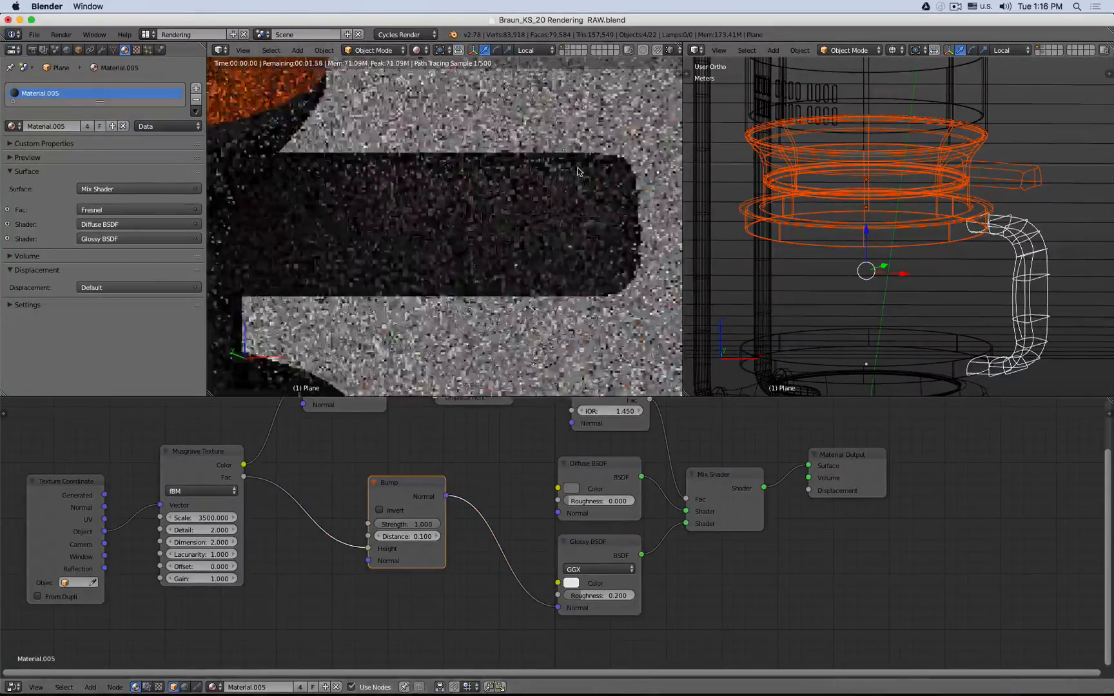
# - Set the Glossy BSDF roughness to 0
pyautogui.click(615, 595)
pyautogui.write('0')
pyautogui.press('Return')
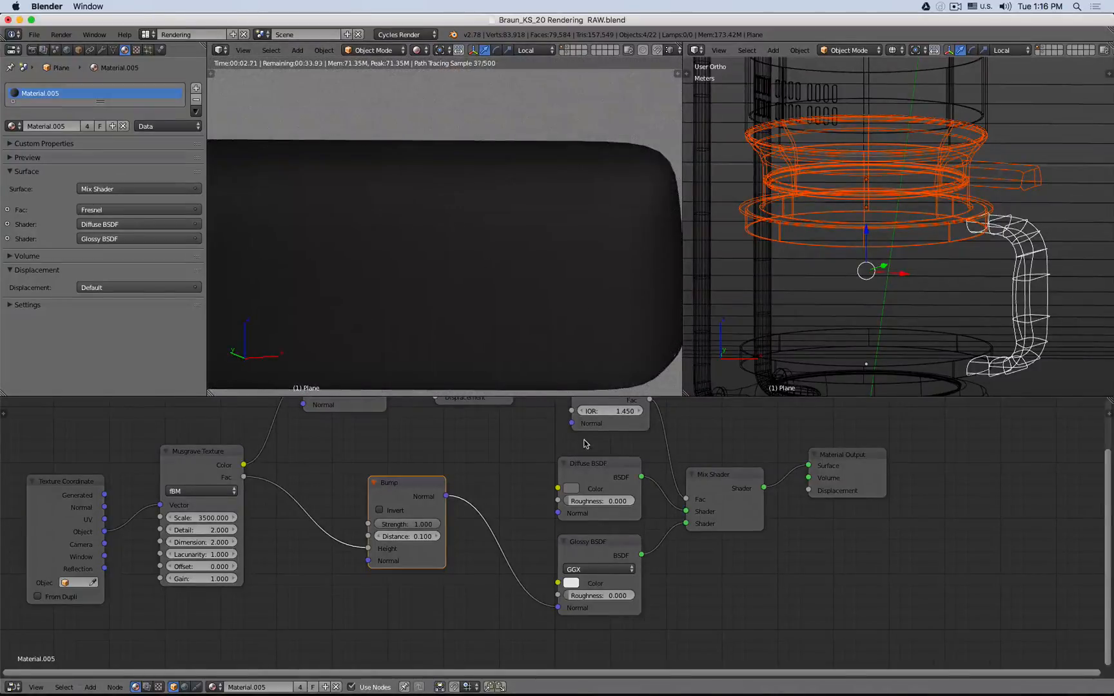
# - Disconnect the Diffuse BSDF from the Mix Shader's first shader input
pyautogui.moveTo(416, 484); pyautogui.dragTo(413, 507)
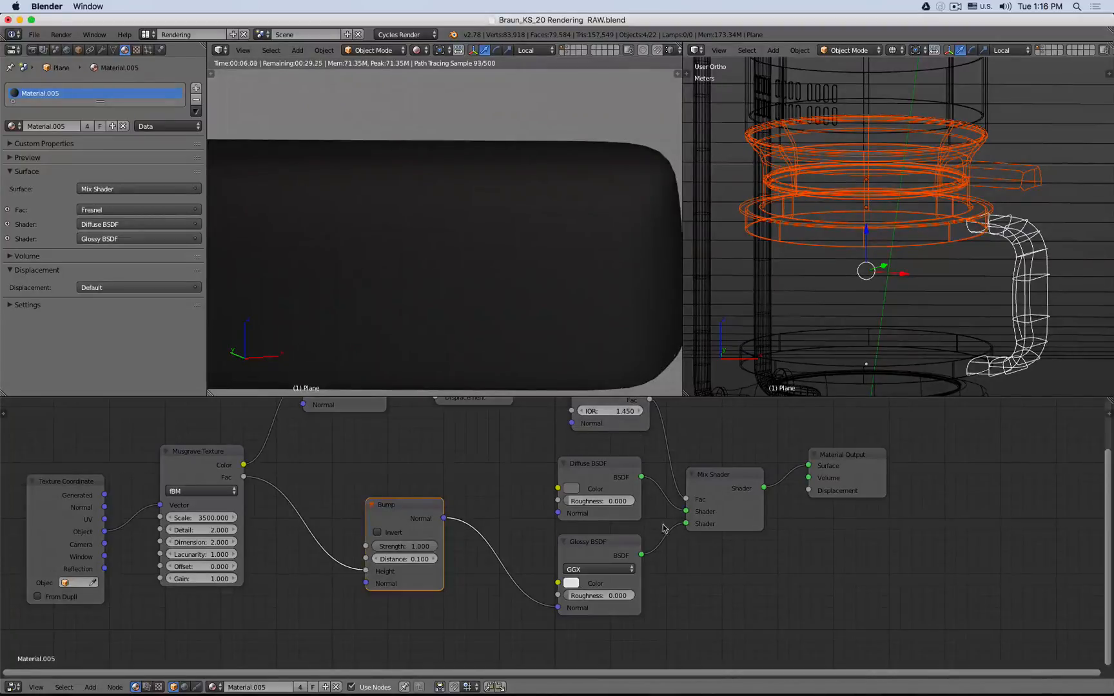
pyautogui.keyDown('ctrl'); pyautogui.moveTo(660, 481); pyautogui.dragTo(659, 520, button='right'); pyautogui.keyUp('ctrl')
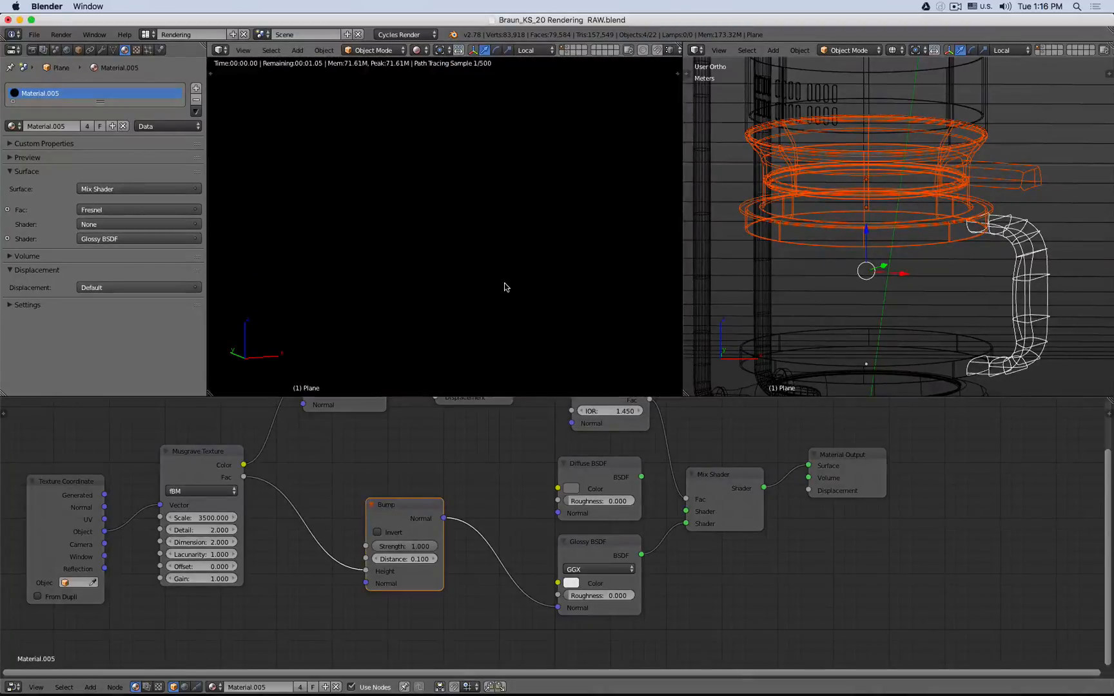
pyautogui.scroll(-2, 504, 288)
pyautogui.keyDown('shift'); pyautogui.moveTo(355, 272); pyautogui.dragTo(443, 216, button='middle'); pyautogui.keyUp('shift')
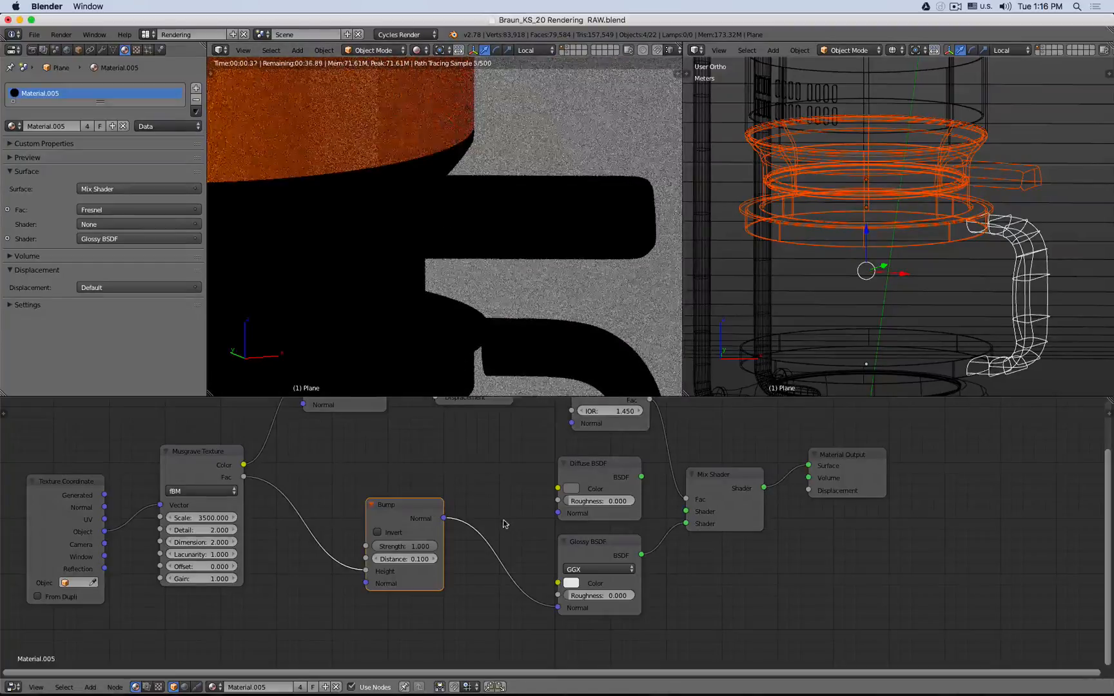
# - Drive the Bump height from the Musgrave Color output and relink the Bump Normal to the Glossy BSDF's Normal
pyautogui.keyDown('ctrl'); pyautogui.moveTo(502, 606); pyautogui.dragTo(498, 613, button='right'); pyautogui.keyUp('ctrl')
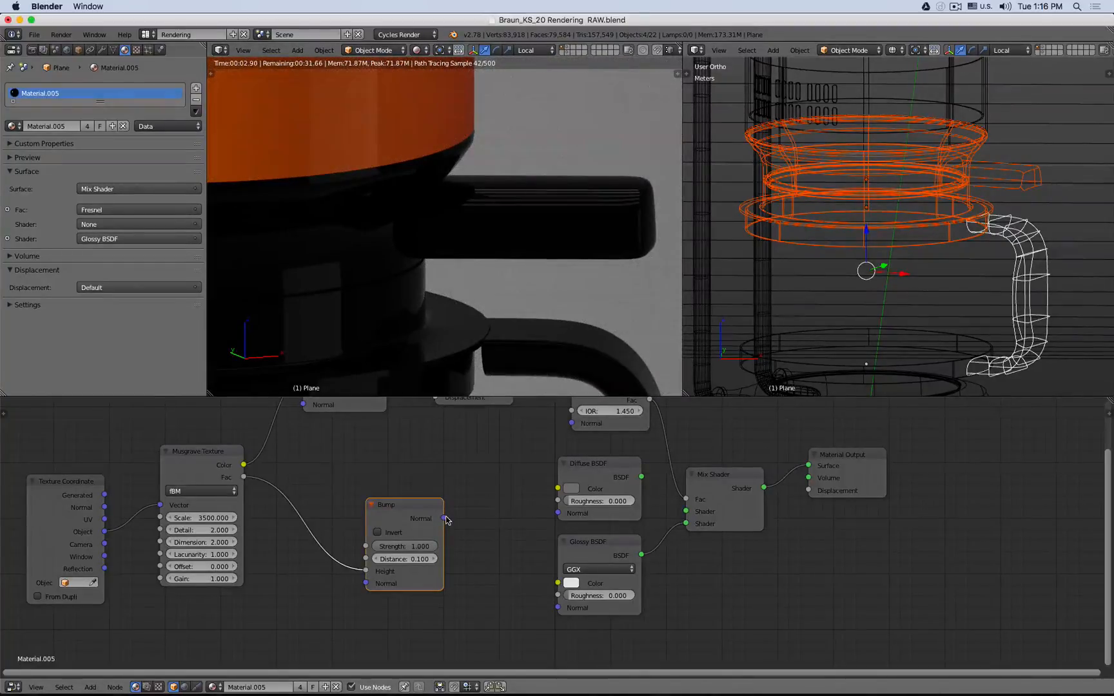
pyautogui.moveTo(244, 464); pyautogui.dragTo(365, 570)
pyautogui.moveTo(443, 519); pyautogui.dragTo(558, 607)
# - Set the Bump node's strength to 0.1
pyautogui.click(404, 547)
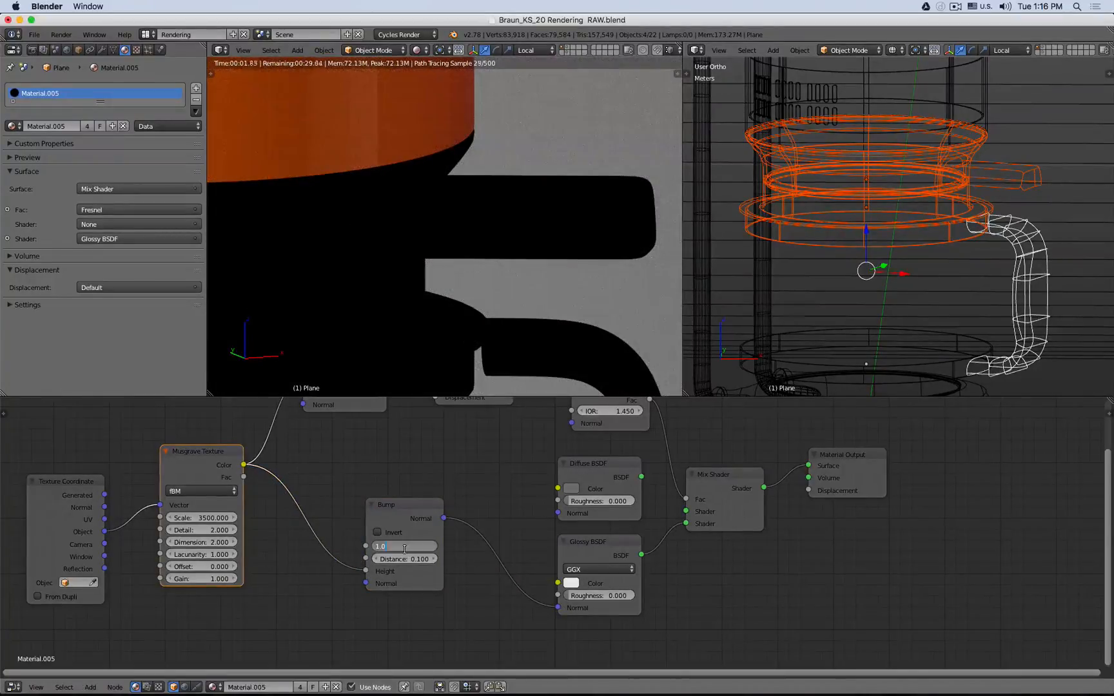
pyautogui.write('.1')
pyautogui.press('Return')
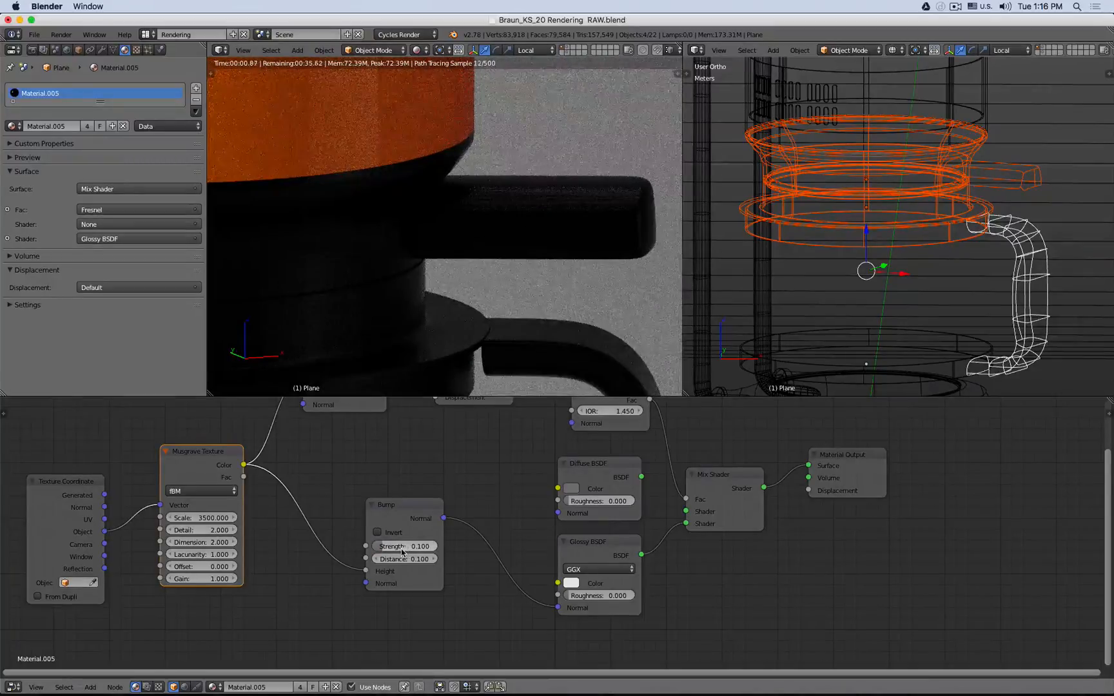
pyautogui.click(397, 546)
pyautogui.write('1')
pyautogui.press('Return')
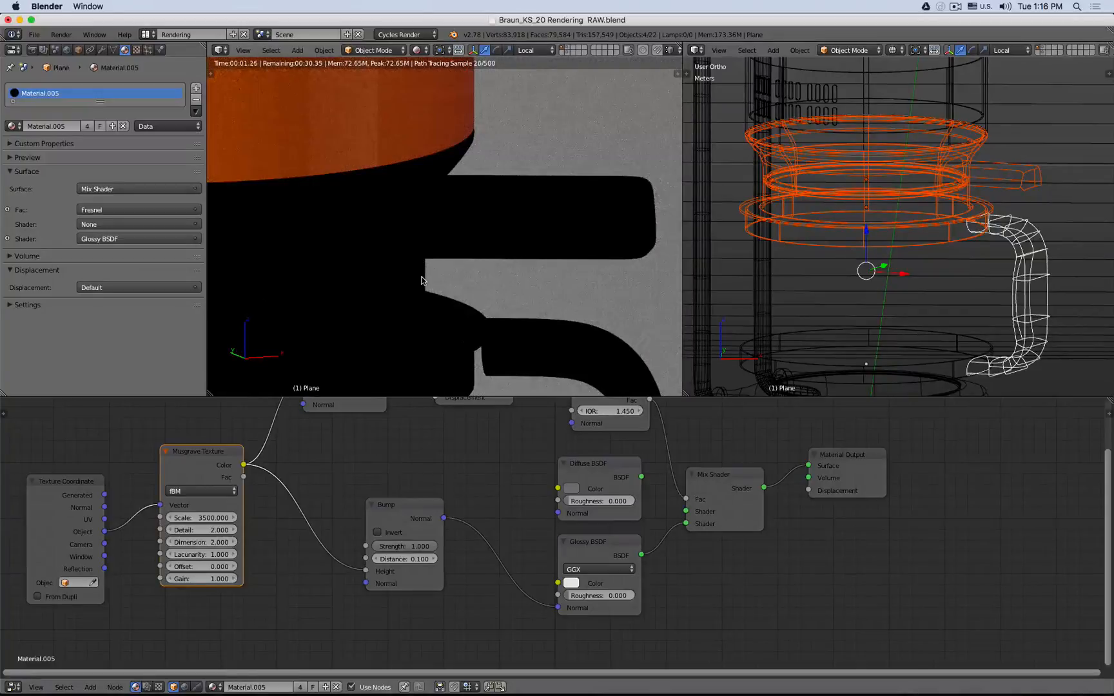
pyautogui.click(402, 546)
pyautogui.write('0.1')
pyautogui.press('Return')
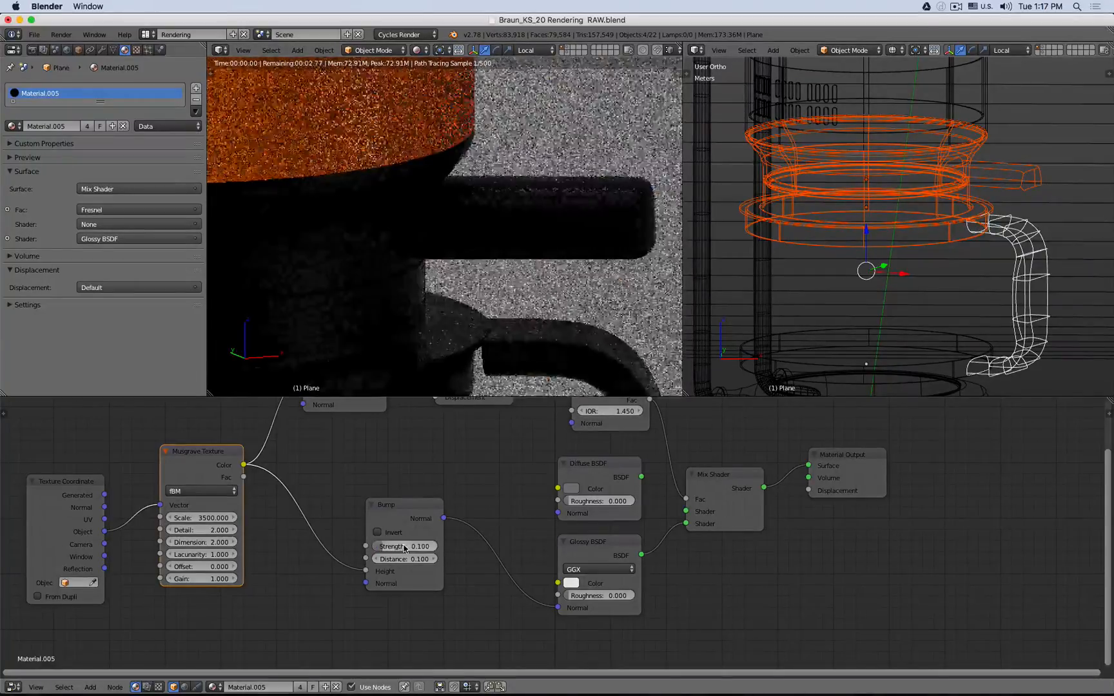
# - Drive the Bump node's height from the Musgrave Fac output and set the Bump strength to 0.2
pyautogui.moveTo(244, 477); pyautogui.dragTo(367, 571)
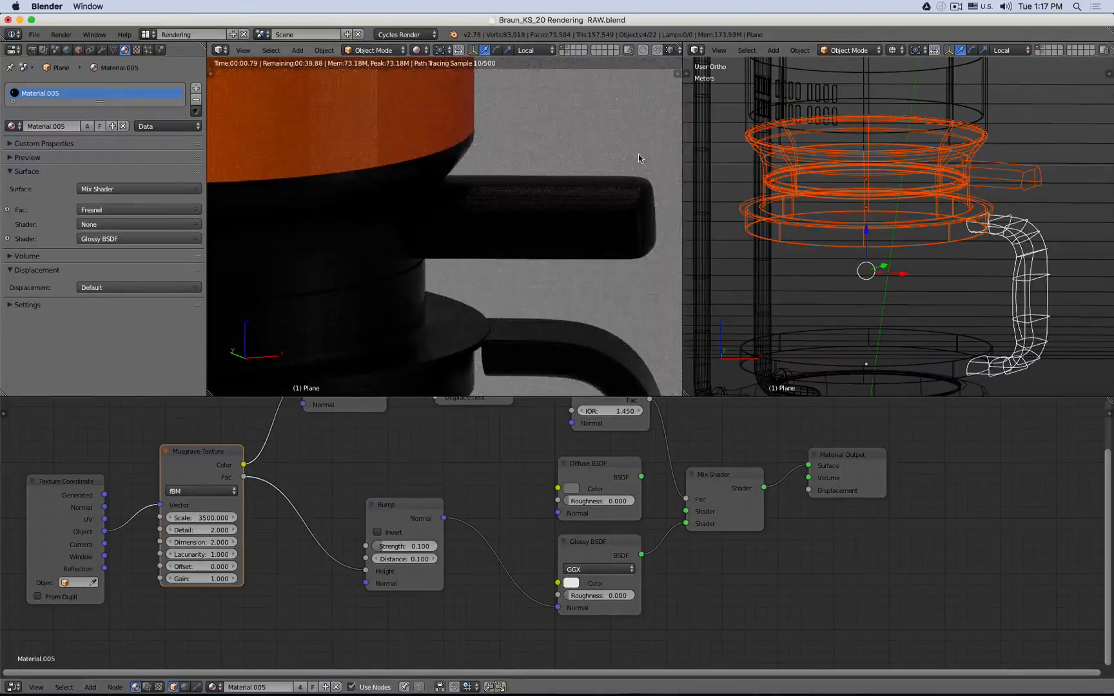
pyautogui.scroll(6, 588, 152)
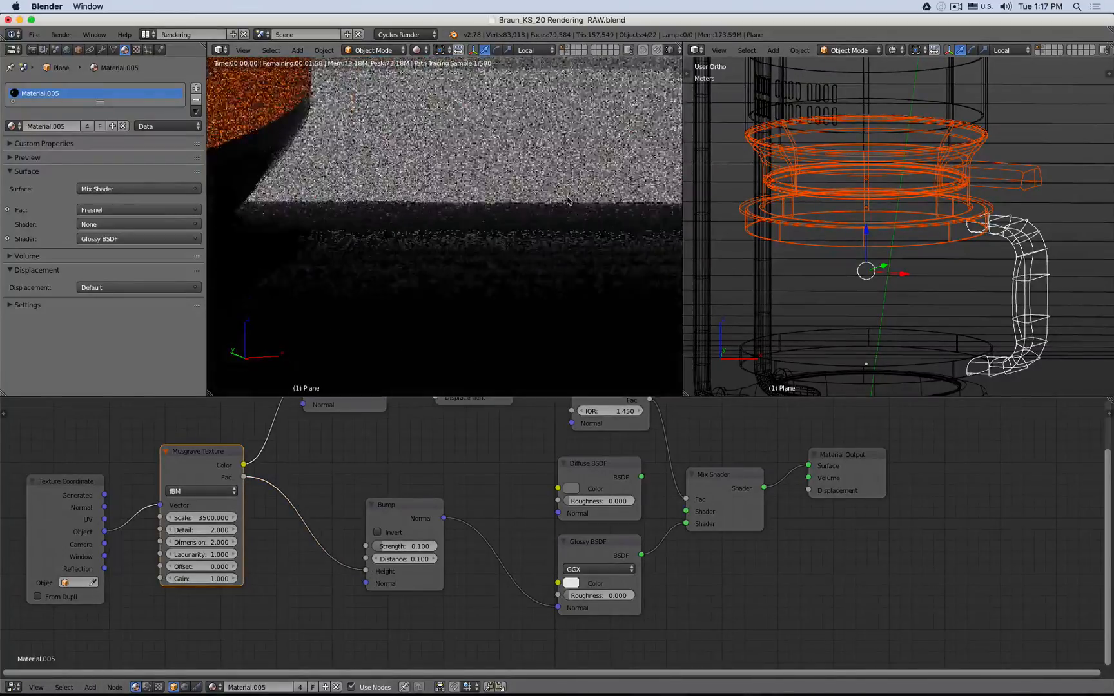
pyautogui.scroll(1, 490, 219)
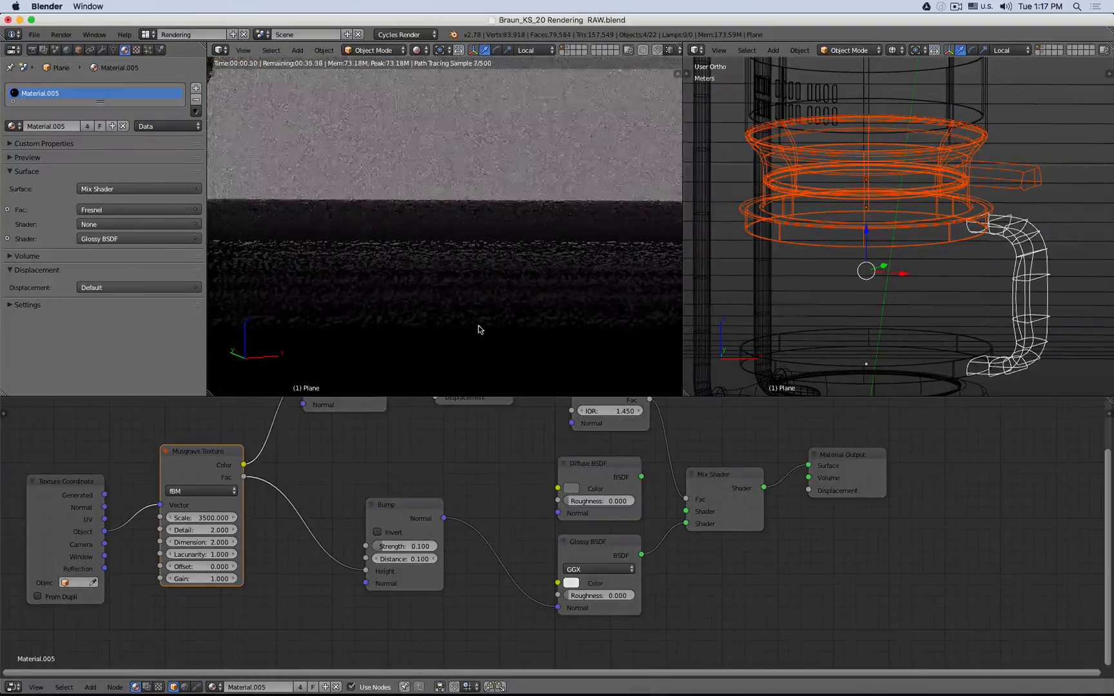
pyautogui.click(405, 546)
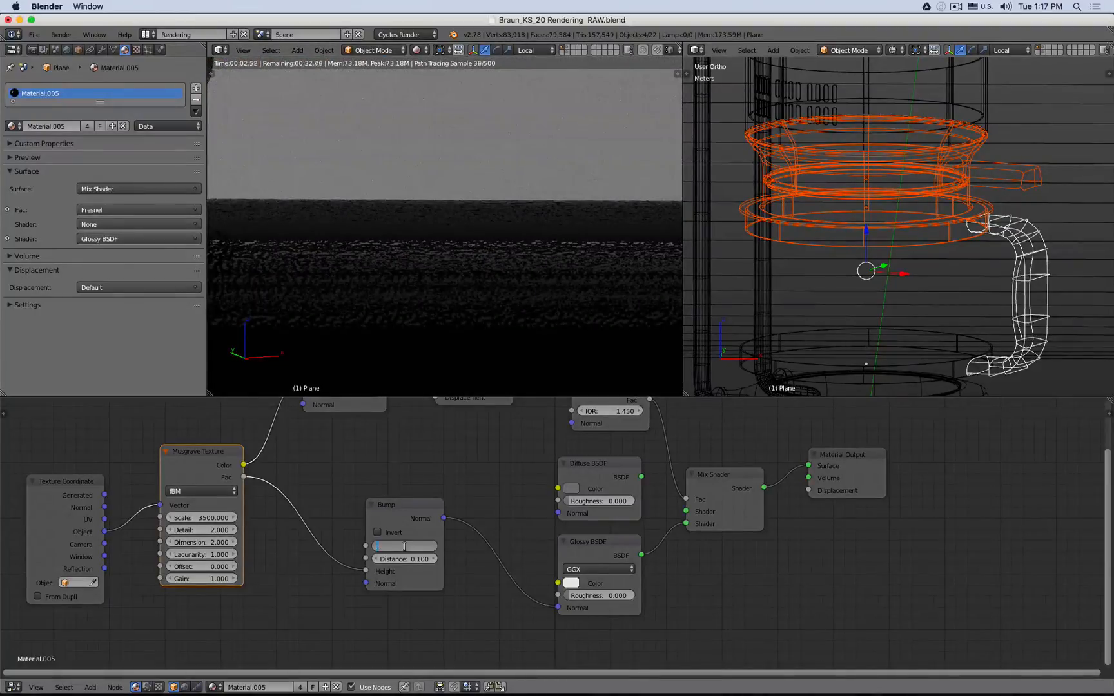
pyautogui.write('.2')
pyautogui.press('Return')
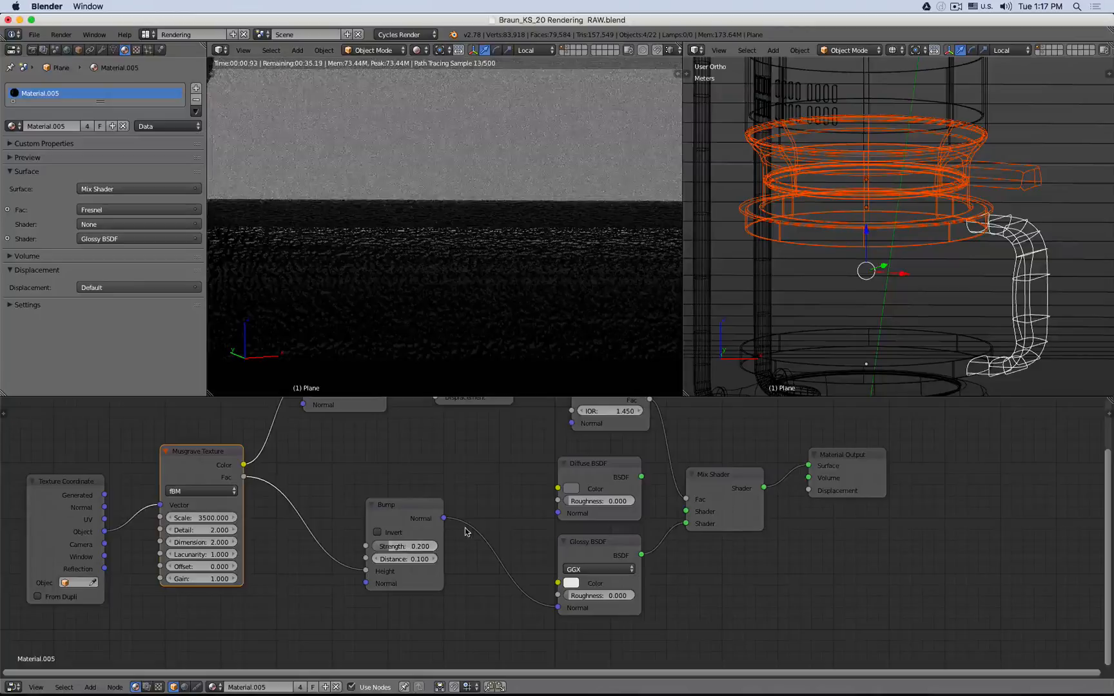
# - Reconnect the Diffuse BSDF output to the Mix Shader's first shader input
pyautogui.moveTo(642, 477); pyautogui.dragTo(685, 511)
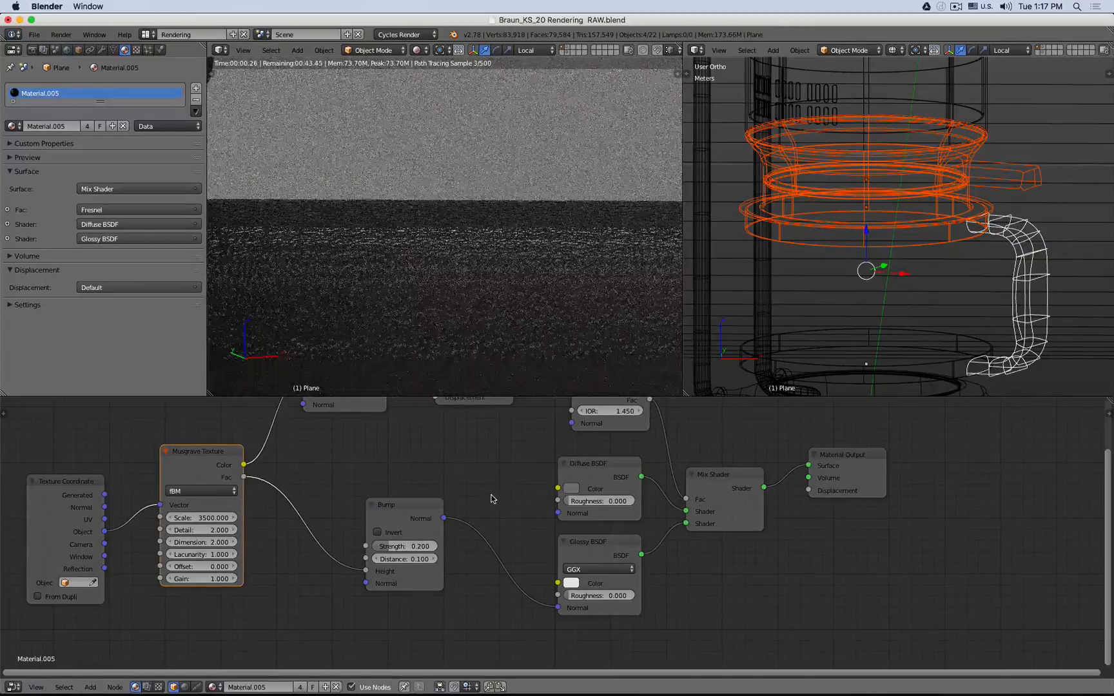
pyautogui.scroll(1, 481, 272)
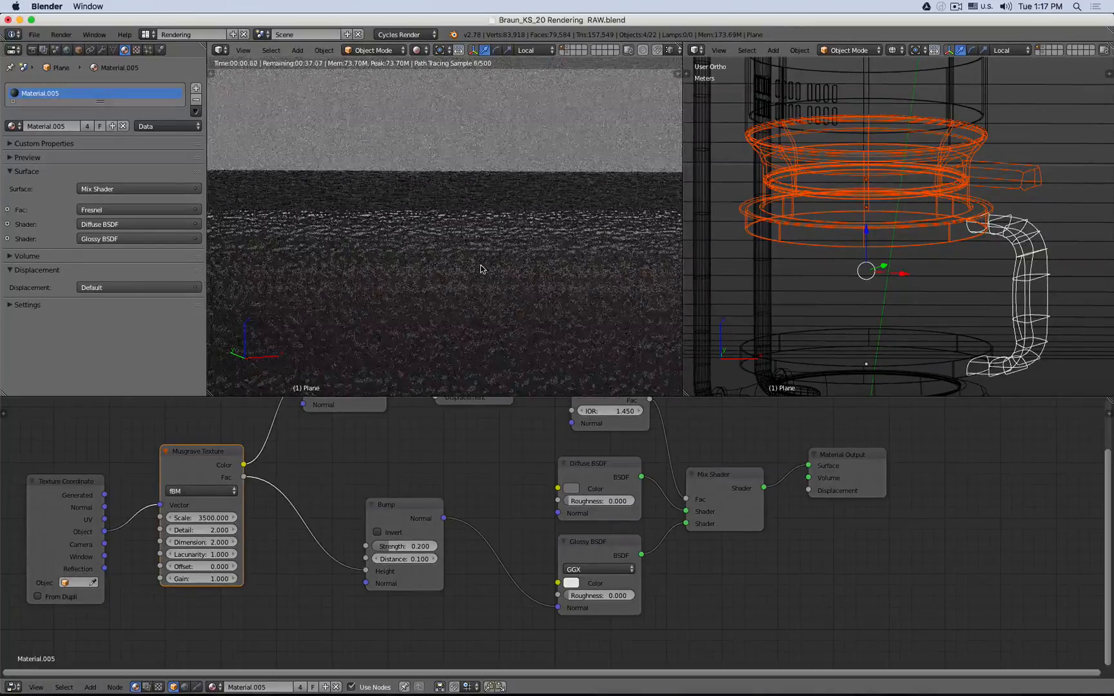
pyautogui.scroll(2, 482, 271)
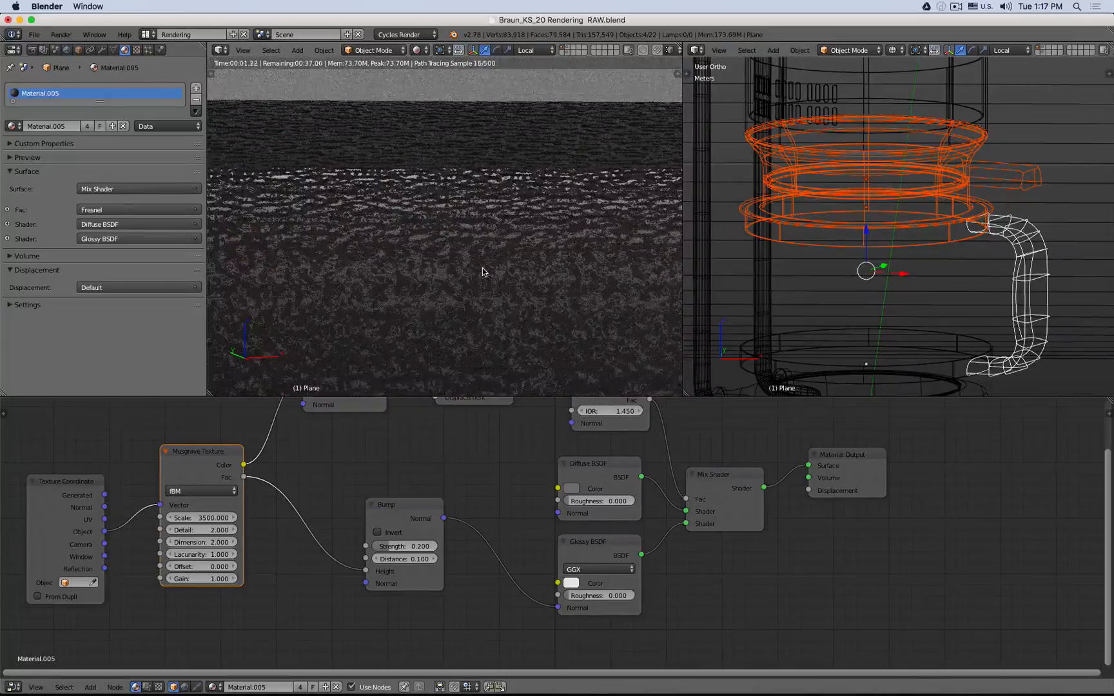
pyautogui.scroll(-10, 483, 271)
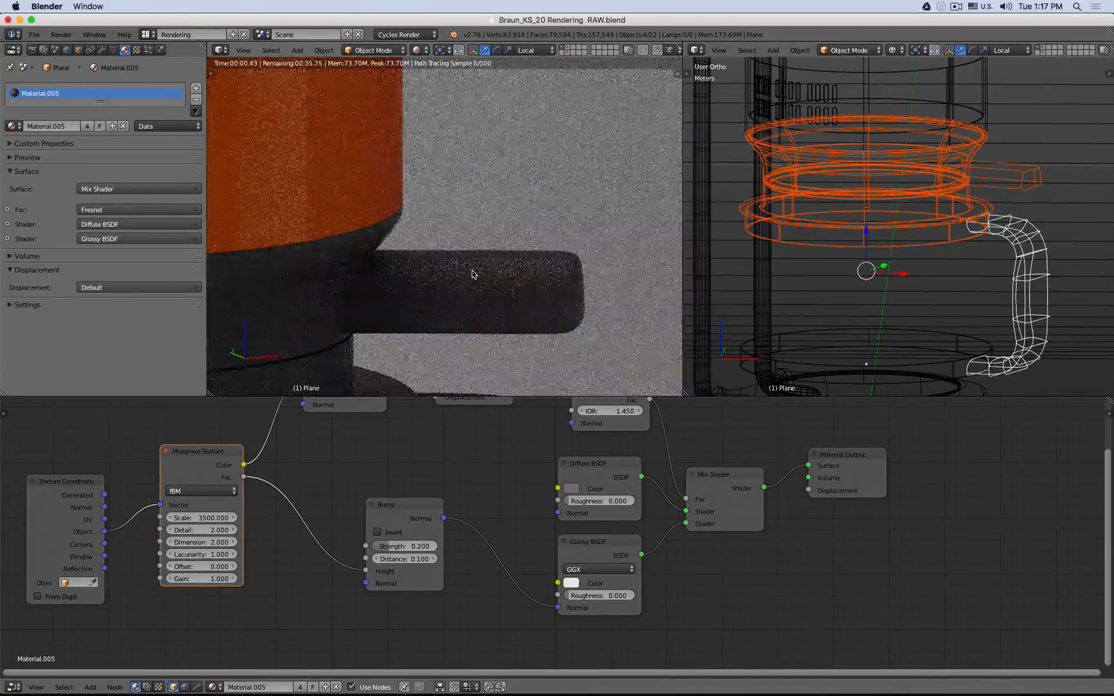
pyautogui.scroll(-5, 413, 290)
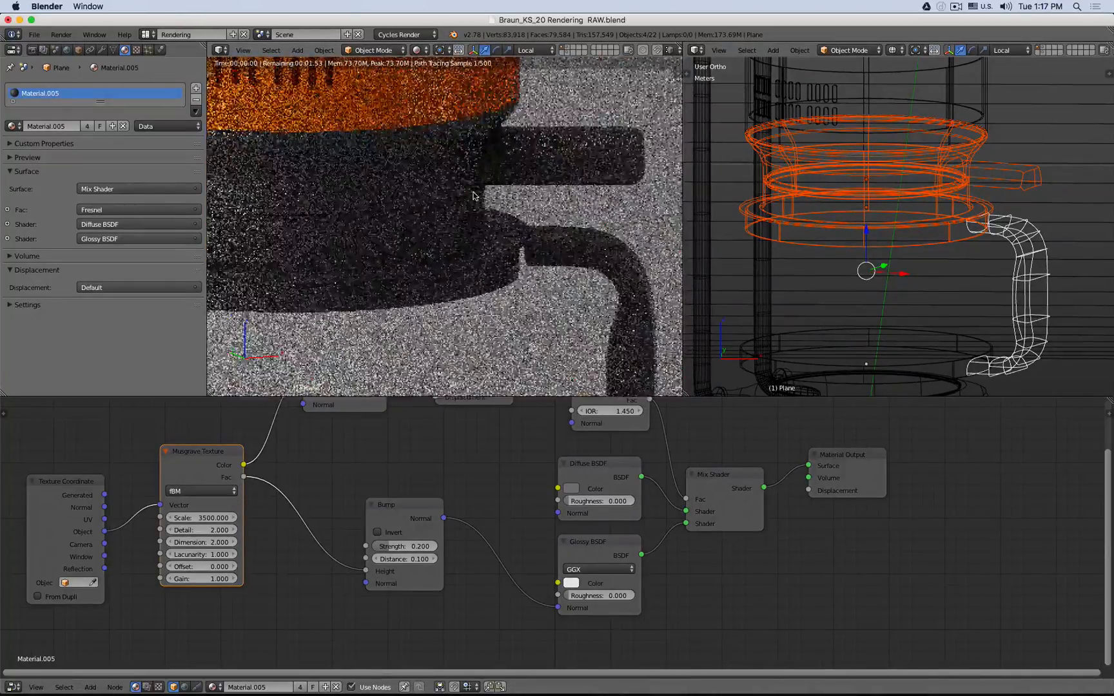
pyautogui.scroll(6, 522, 220)
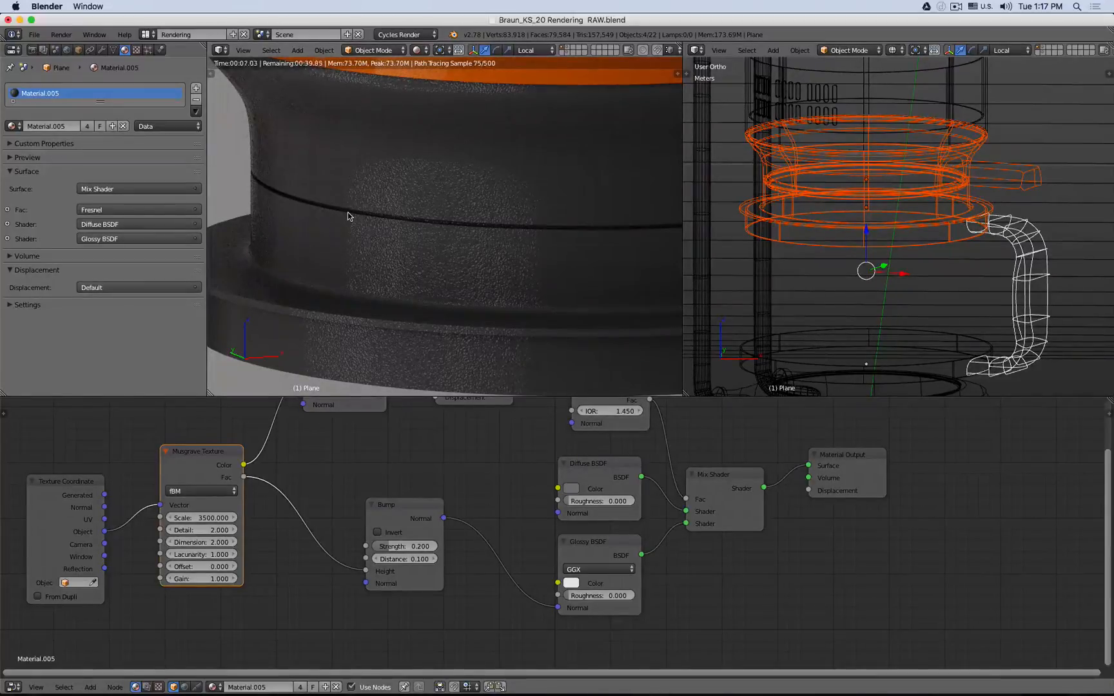
# - Set the Musgrave Texture scale to 5000
pyautogui.click(197, 518)
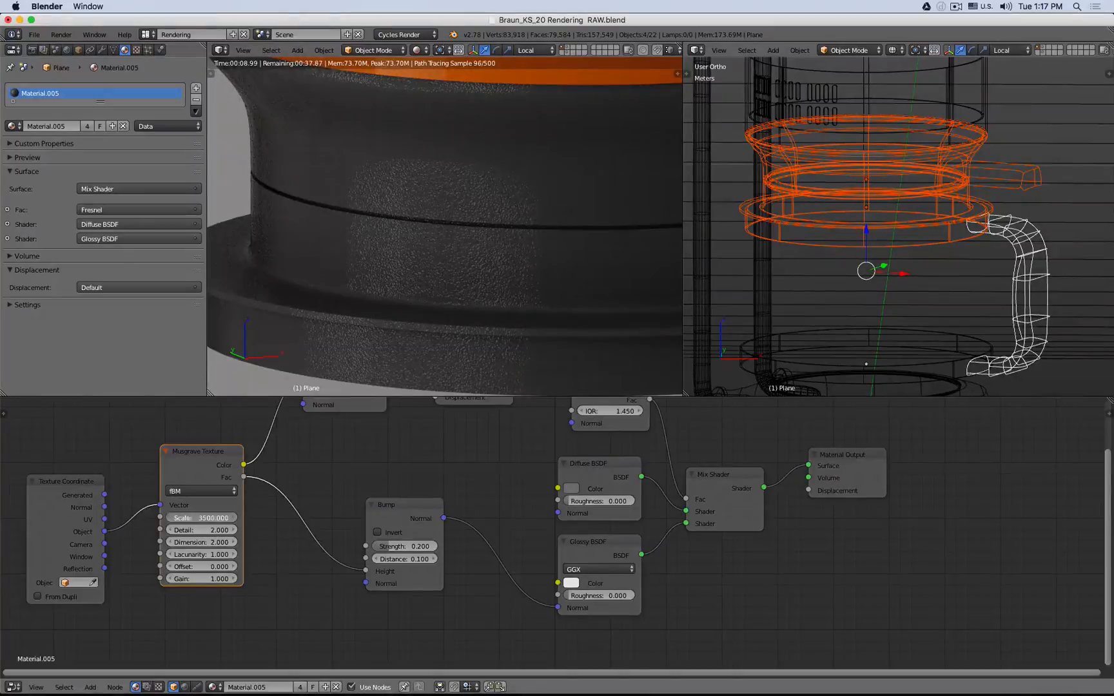
pyautogui.press('Return')
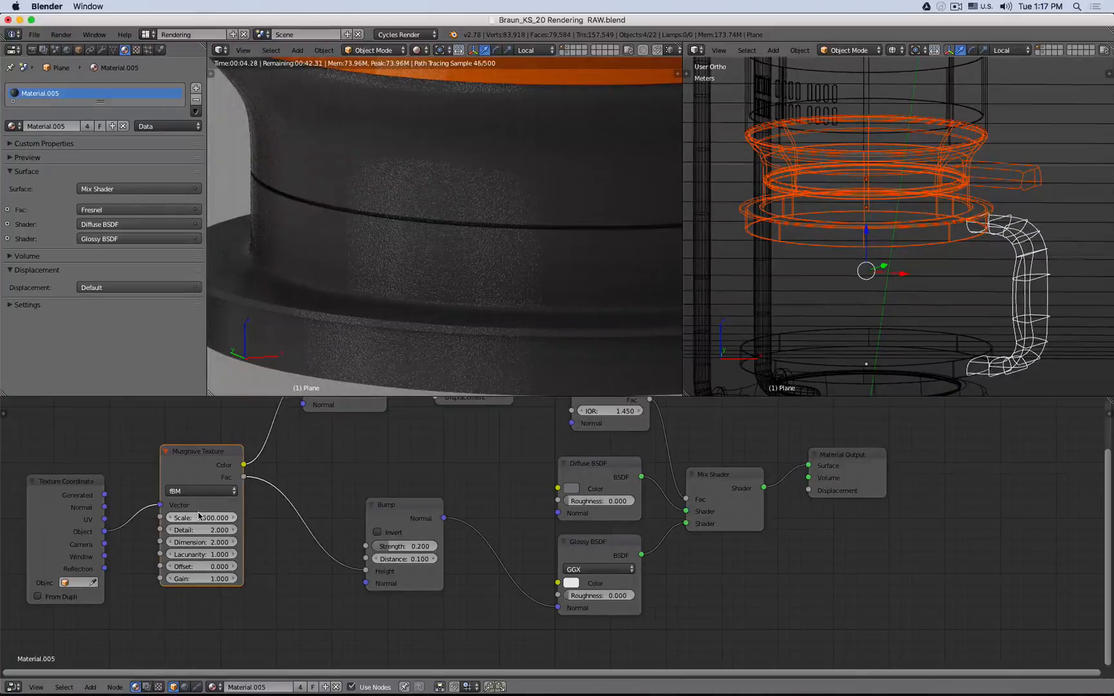
pyautogui.click(197, 518)
pyautogui.write('5000')
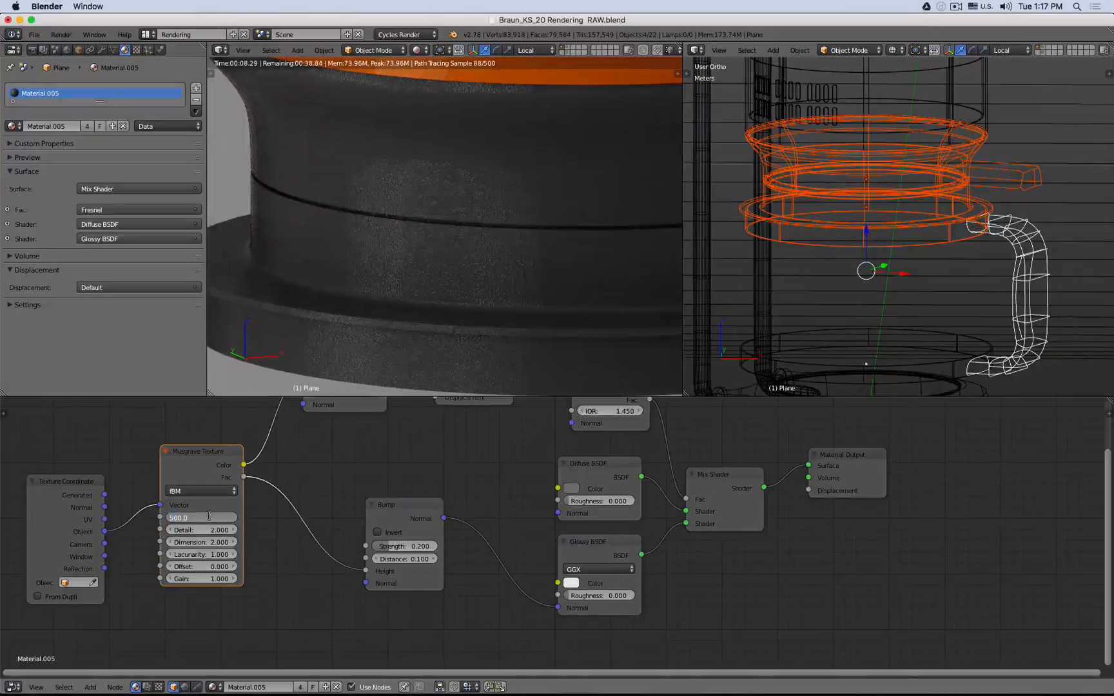
pyautogui.press('Return')
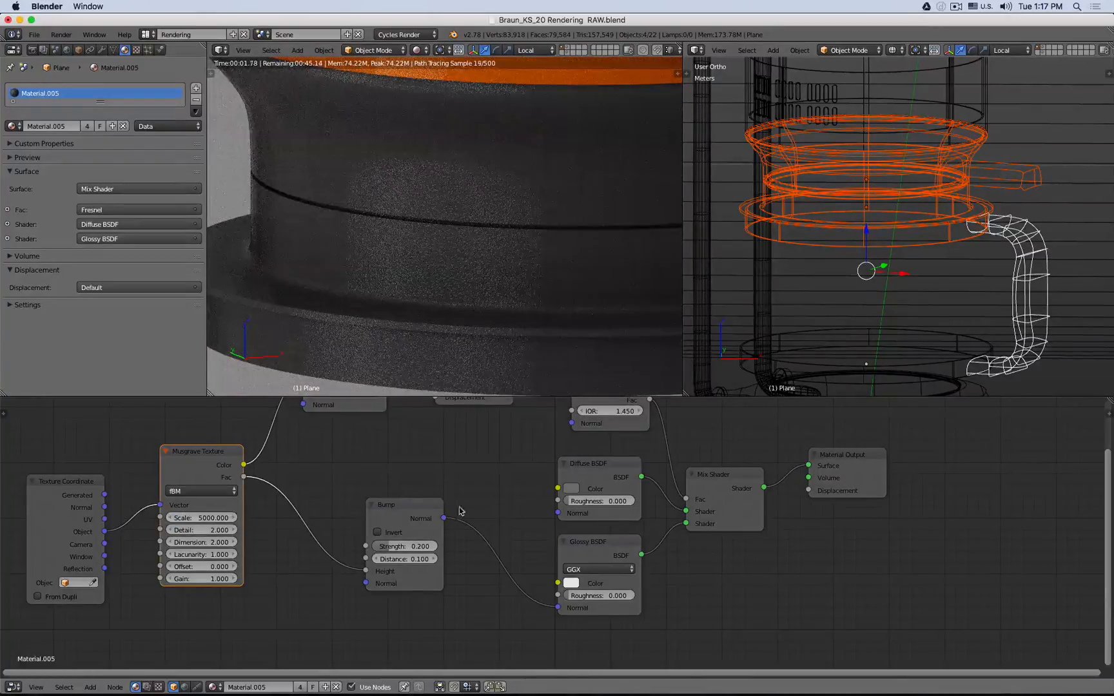
# - Set the Glossy BSDF roughness to 0.15
pyautogui.click(571, 488)
pyautogui.moveTo(661, 373); pyautogui.dragTo(658, 382)
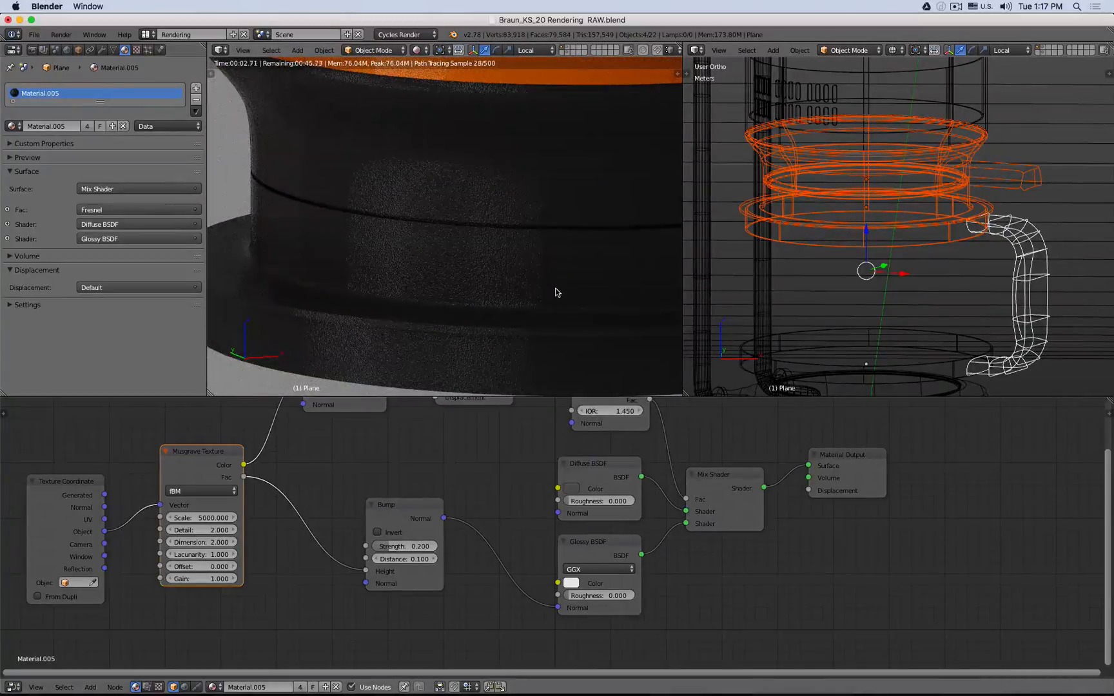
pyautogui.click(593, 595)
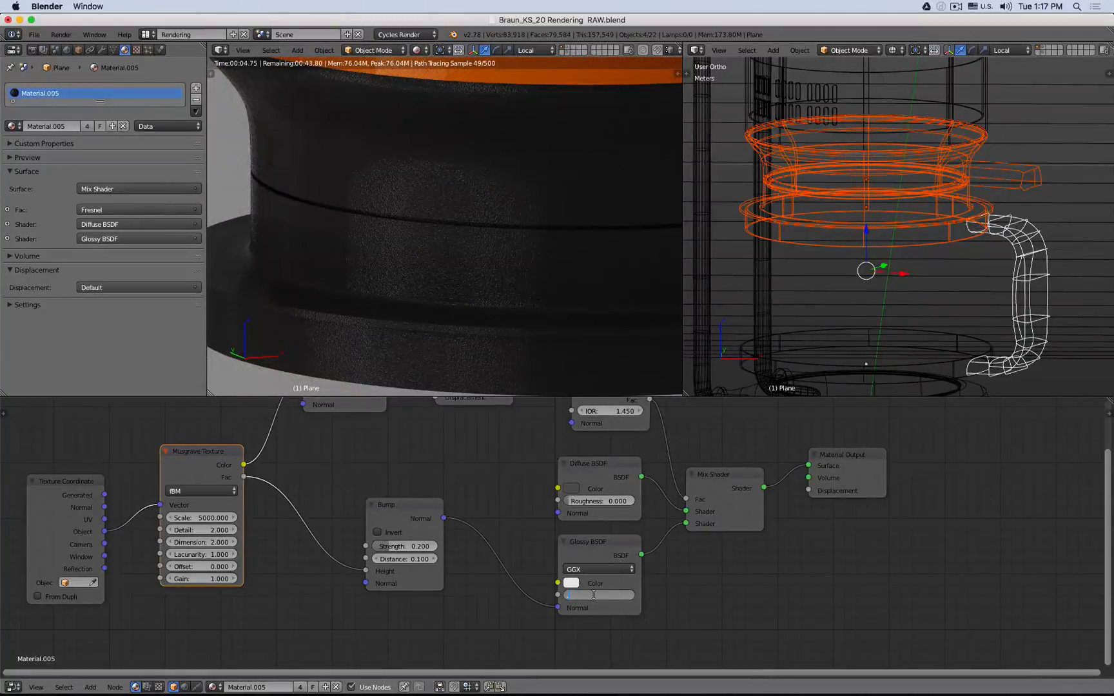
pyautogui.press('Return')
pyautogui.write('.1')
pyautogui.press('Return')
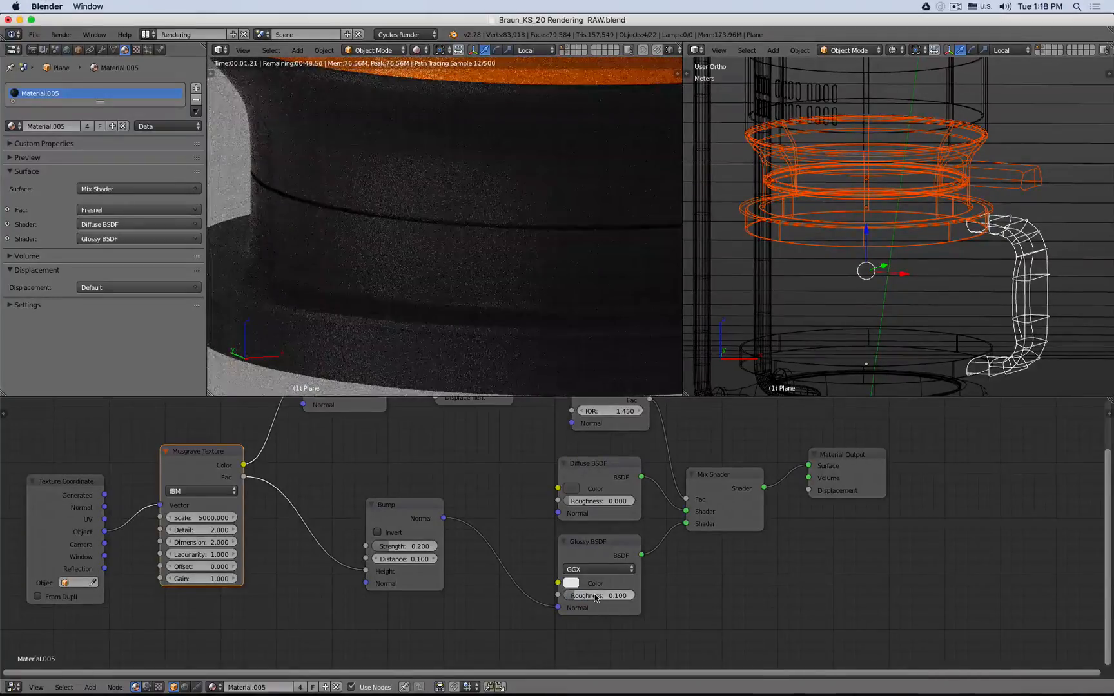
pyautogui.click(596, 598)
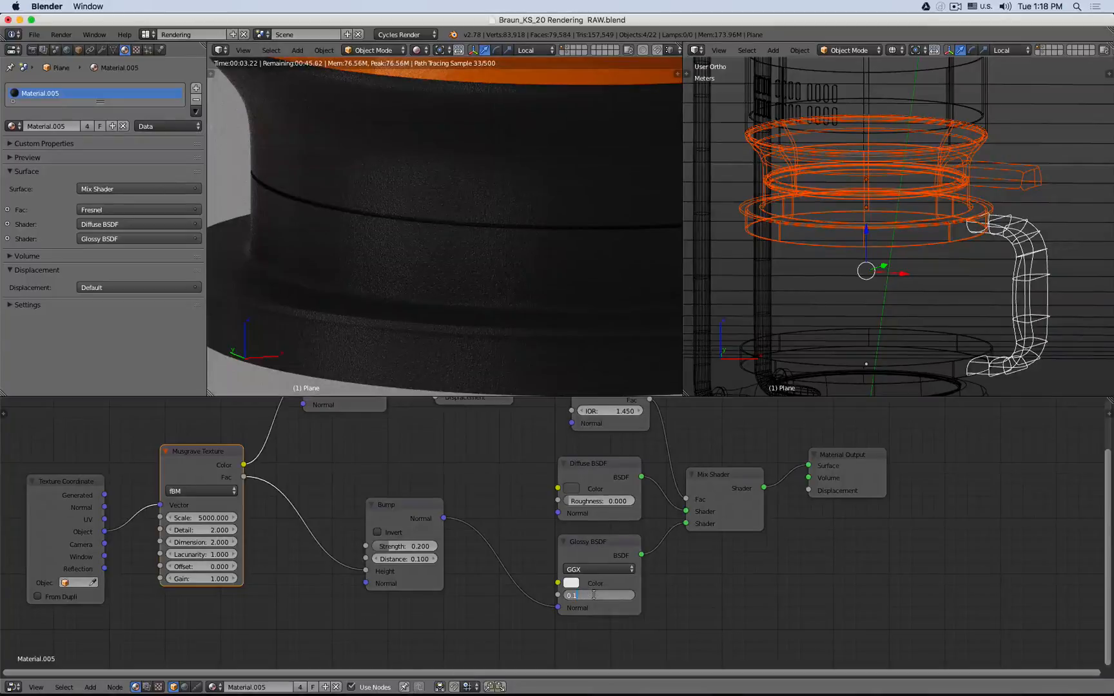
pyautogui.write('.2')
pyautogui.press('Return')
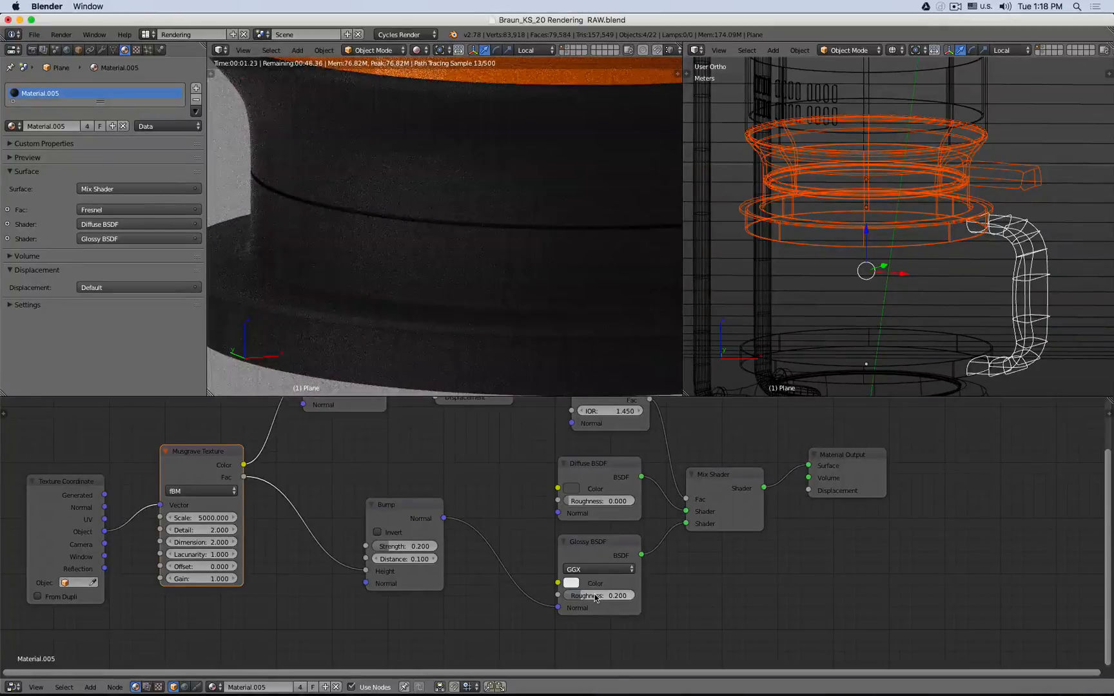
pyautogui.click(595, 597)
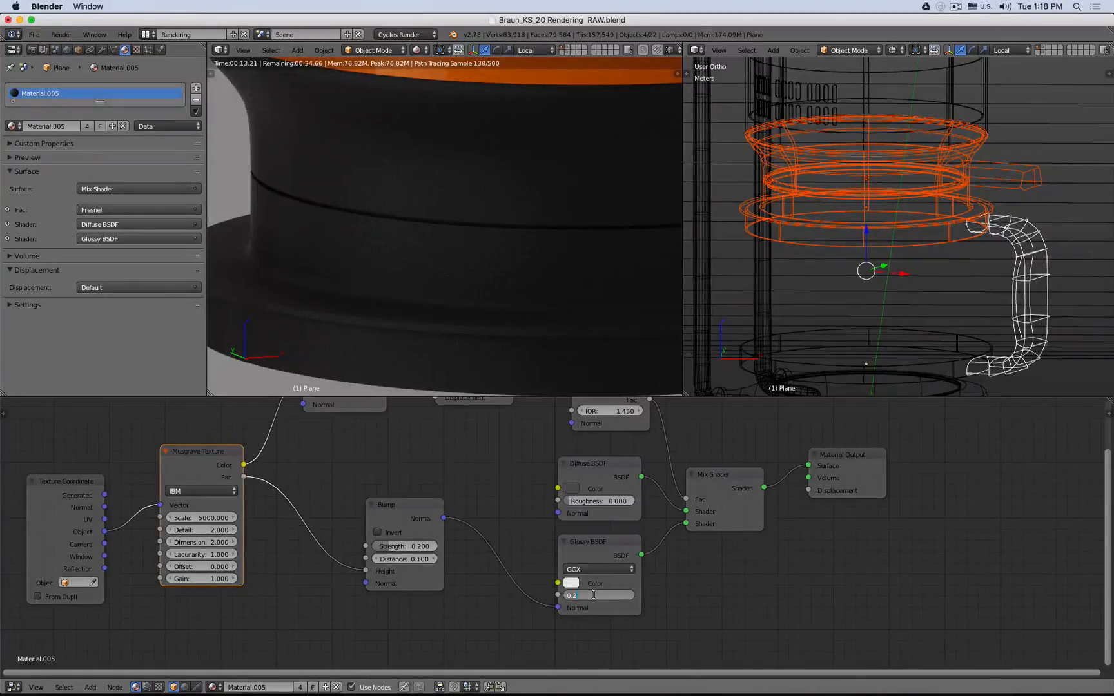
pyautogui.write('0.15')
pyautogui.press('Return')
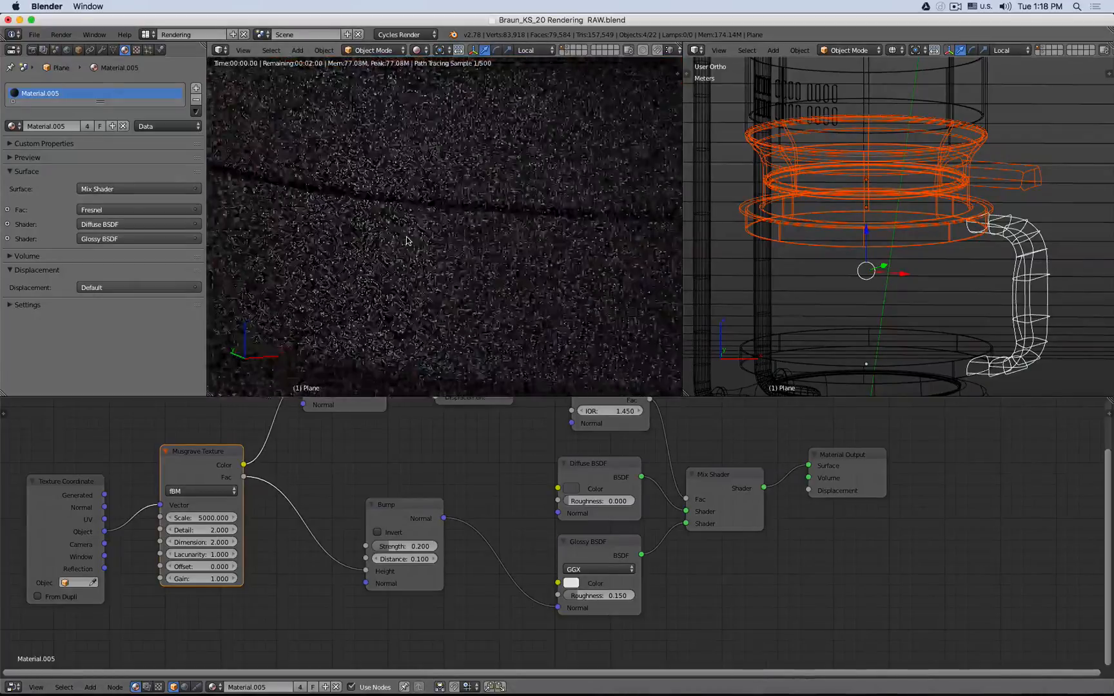
# - Inspect the Diffuse BSDF color and frame the whole kettle in the rendered viewport
pyautogui.click(571, 488)
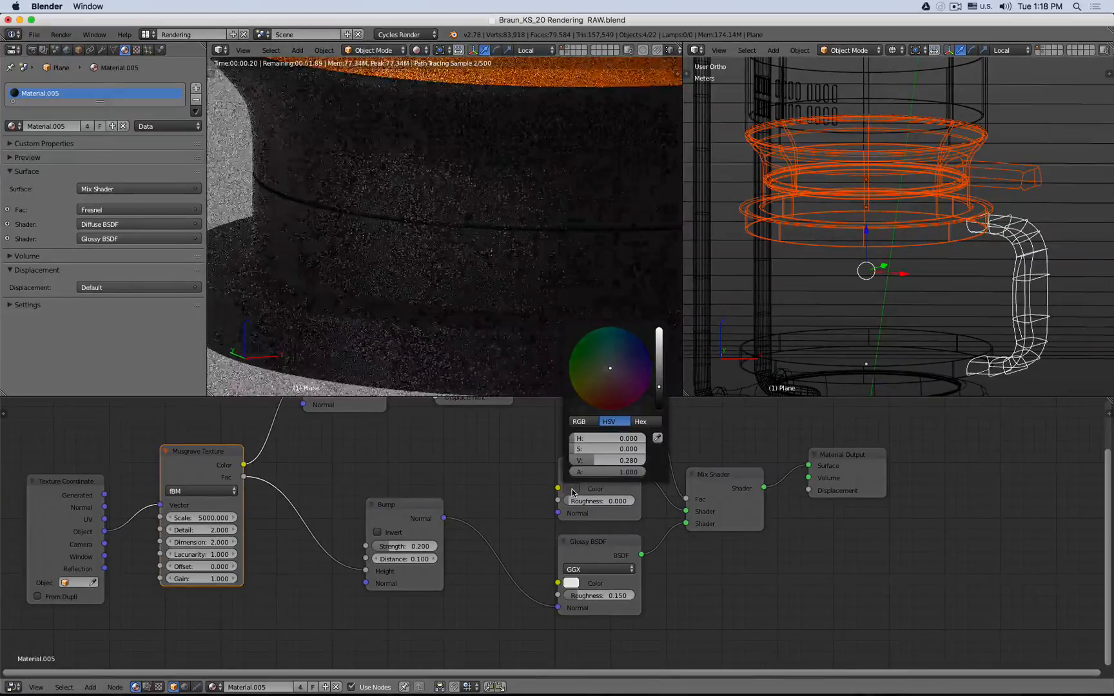
pyautogui.scroll(-6, 471, 283)
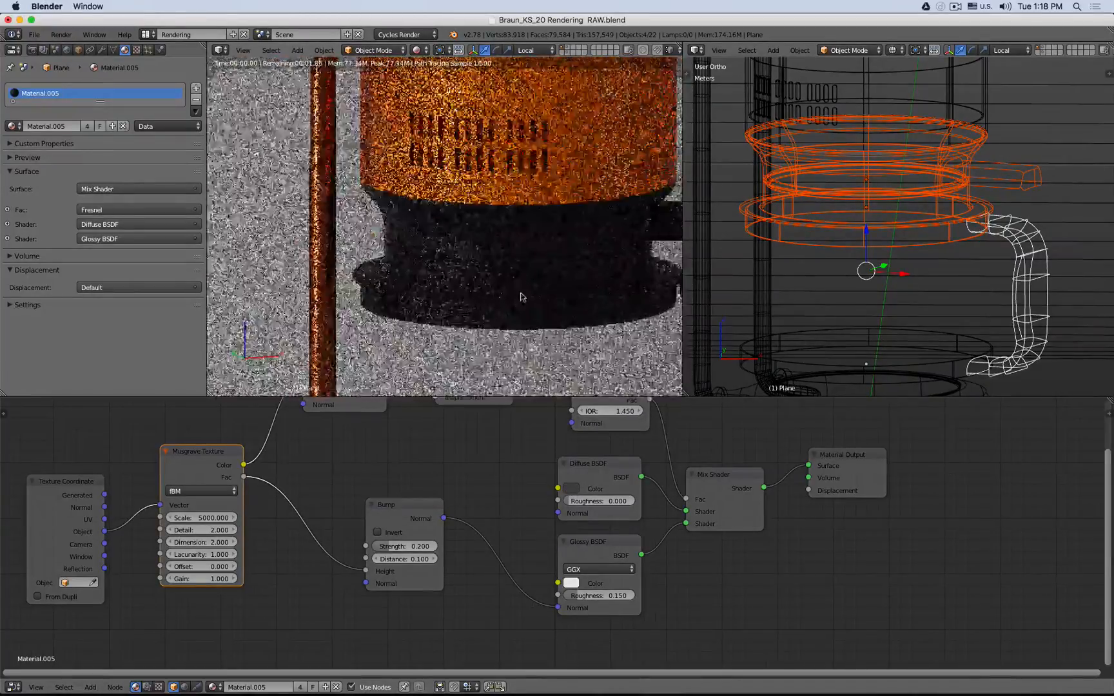
pyautogui.keyDown('shift'); pyautogui.moveTo(523, 296); pyautogui.dragTo(391, 254, button='middle'); pyautogui.keyUp('shift')
pyautogui.scroll(-4, 390, 255)
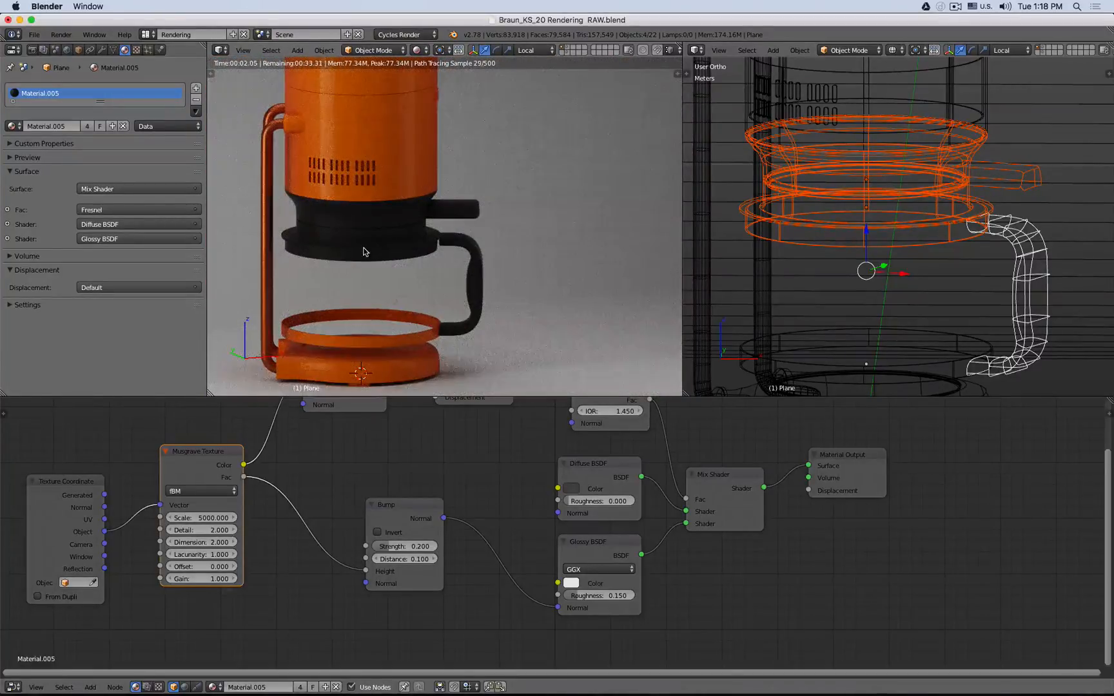
pyautogui.moveTo(365, 252)
pyautogui.keyDown('shift'); pyautogui.mouseDown(button='middle')
pyautogui.moveTo(375, 281)
pyautogui.moveTo(382, 242)
pyautogui.mouseUp(button='middle'); pyautogui.keyUp('shift')
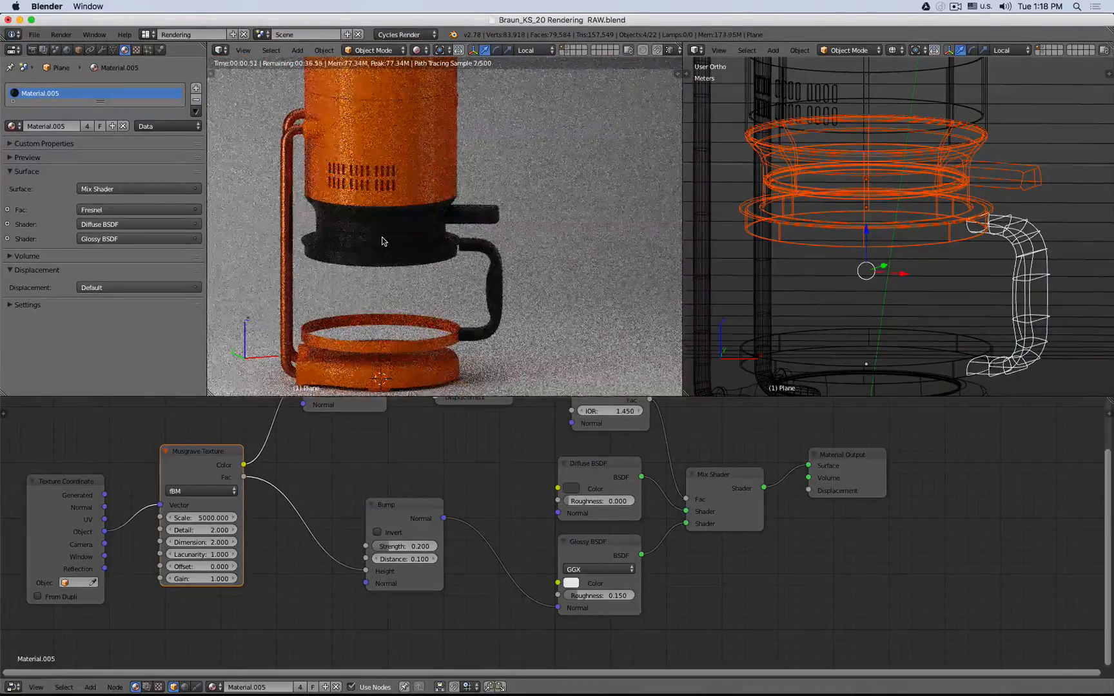
# - Leave local view to show all kettle parts, then disable reflective and refractive caustics in the Light Paths render settings
pyautogui.keyDown('shift'); pyautogui.click(569, 49); pyautogui.keyUp('shift')
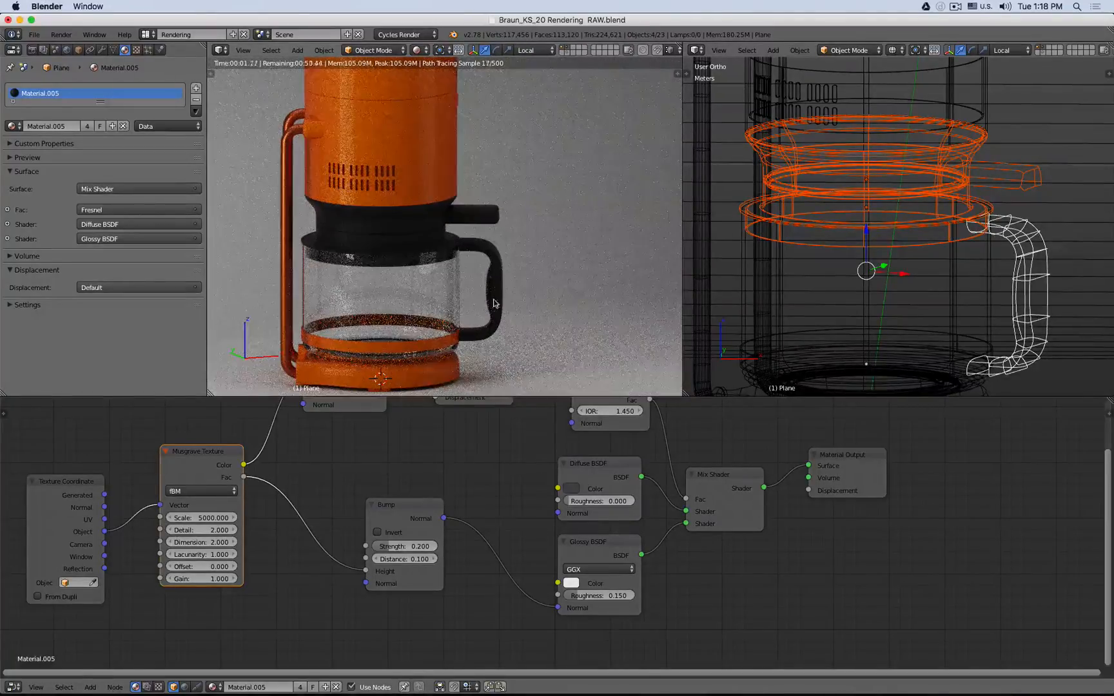
pyautogui.click(33, 50)
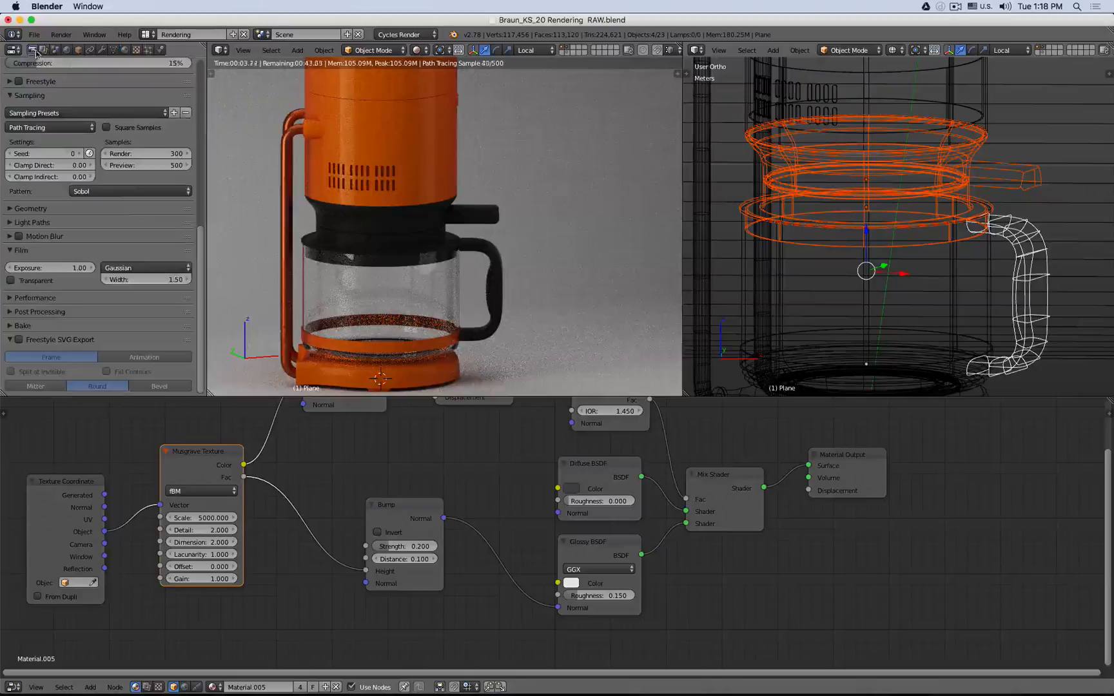
pyautogui.click(9, 251)
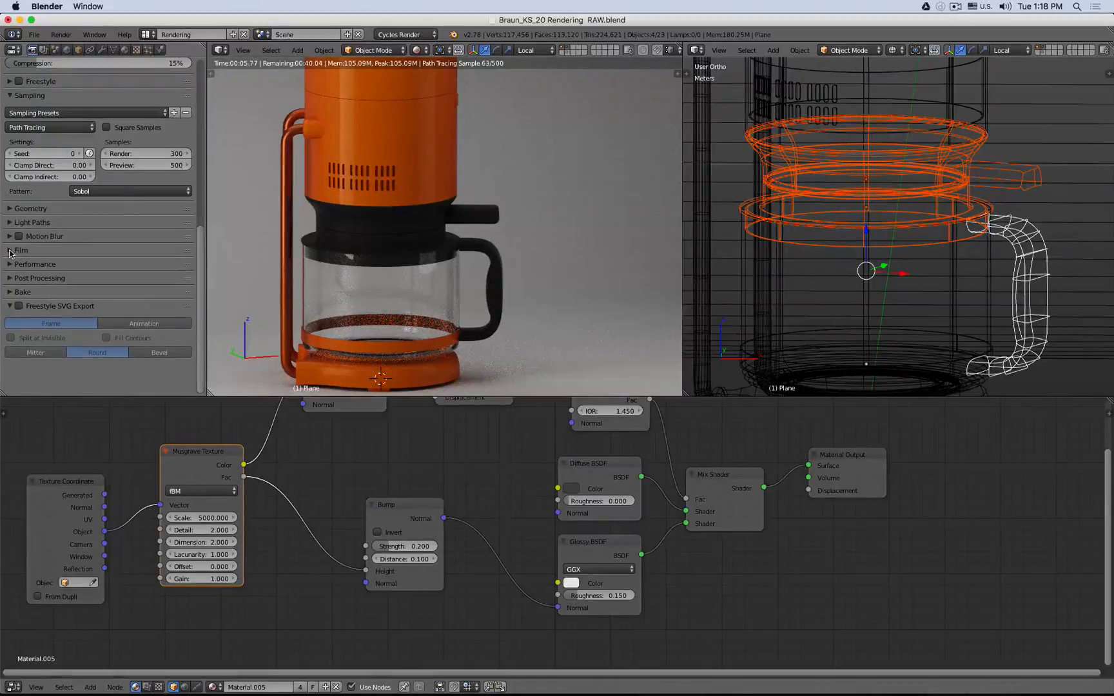
pyautogui.click(9, 301)
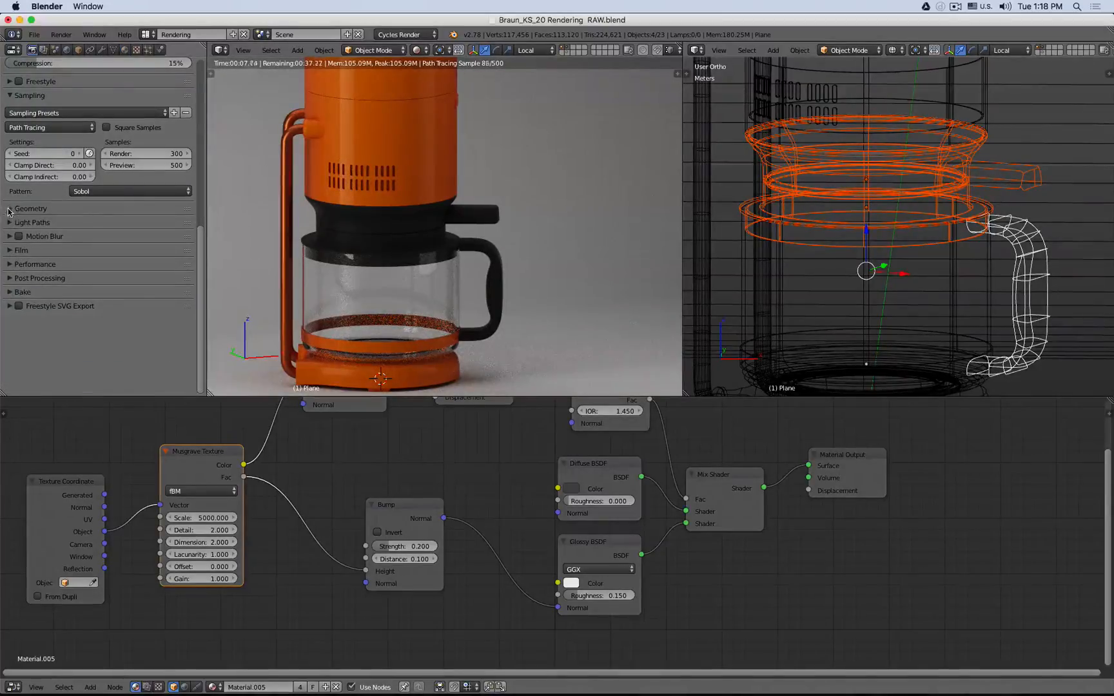
pyautogui.click(10, 223)
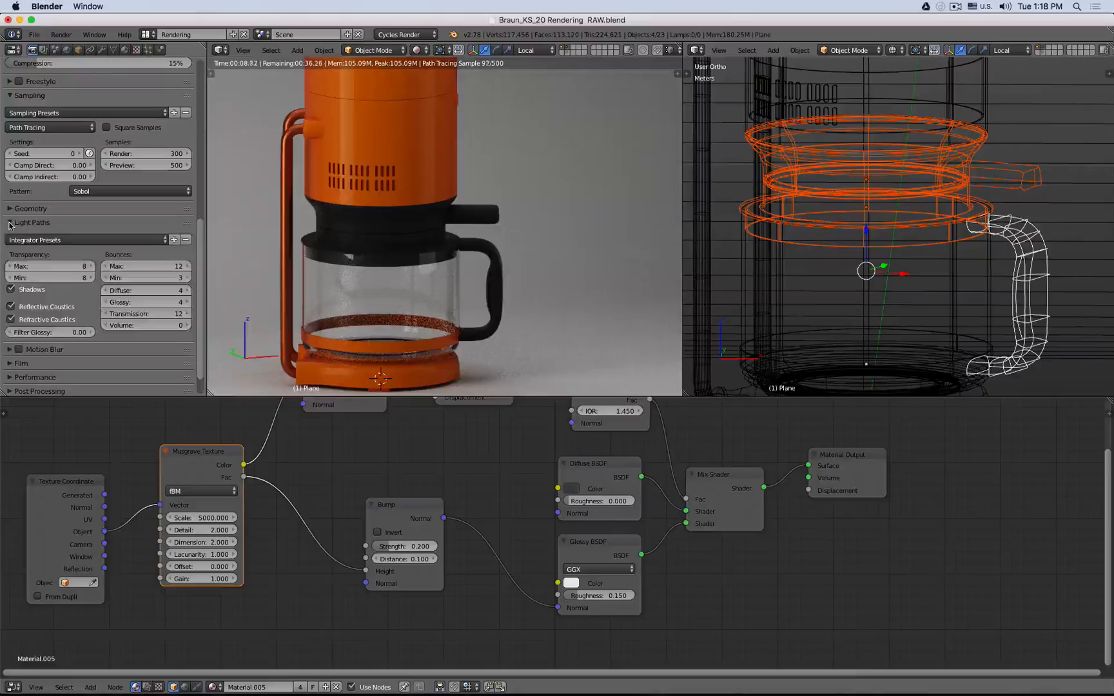
pyautogui.click(10, 319)
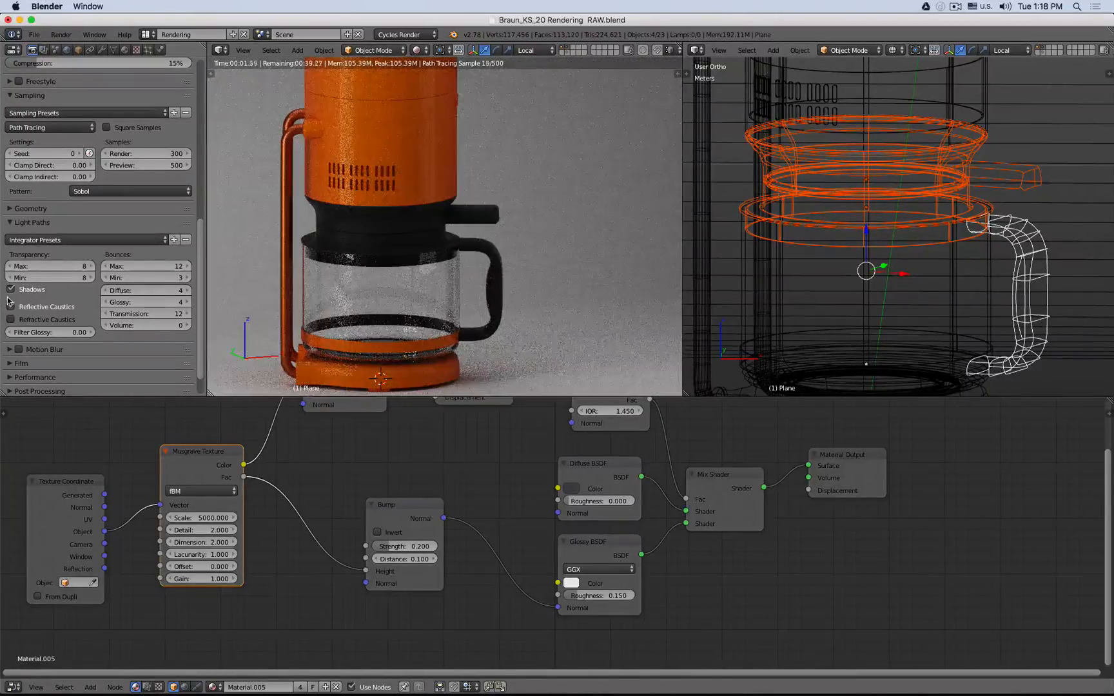
pyautogui.click(10, 307)
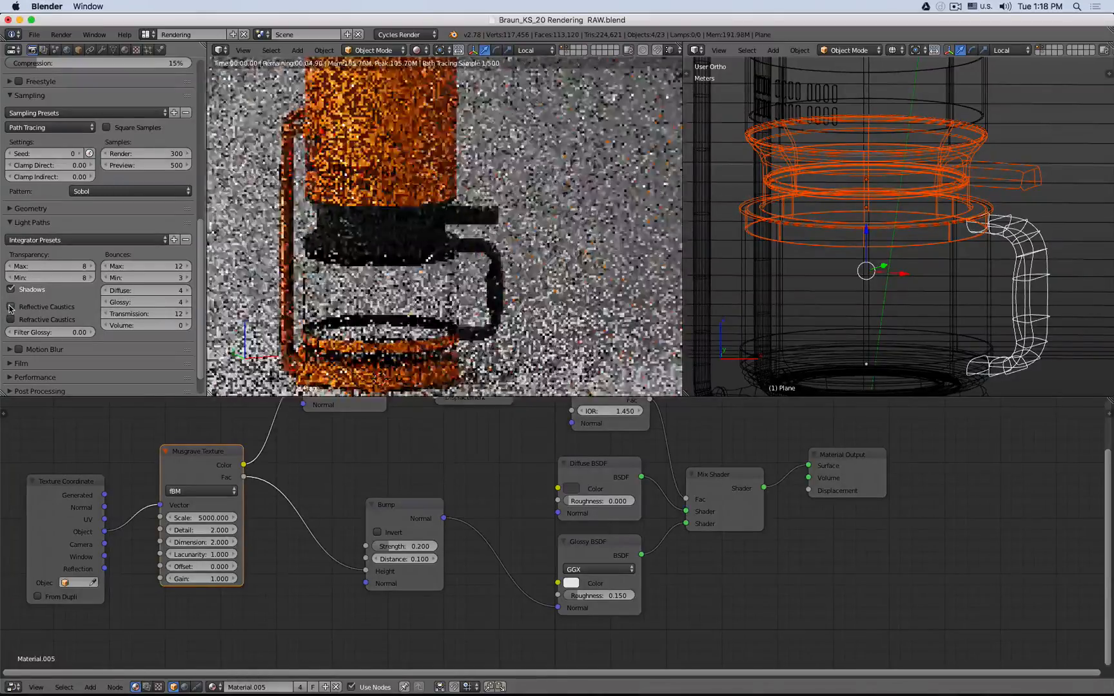
# - Zoom into the carafe handle and return the viewport to local view
pyautogui.scroll(10, 554, 315)
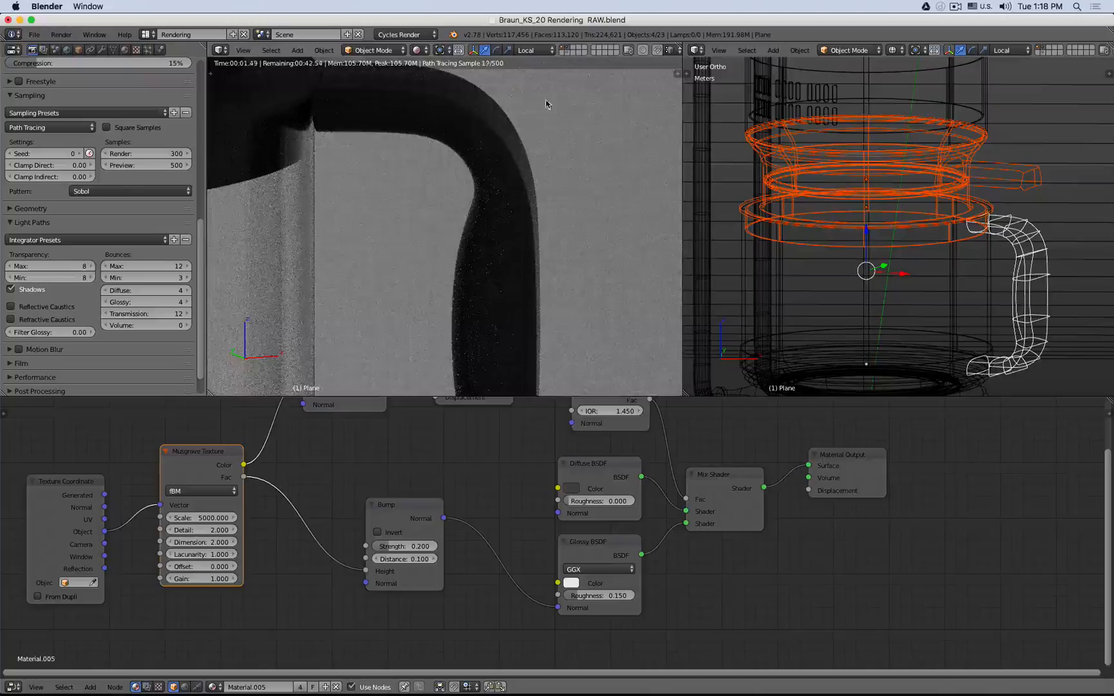
pyautogui.keyDown('shift'); pyautogui.click(570, 49); pyautogui.keyUp('shift')
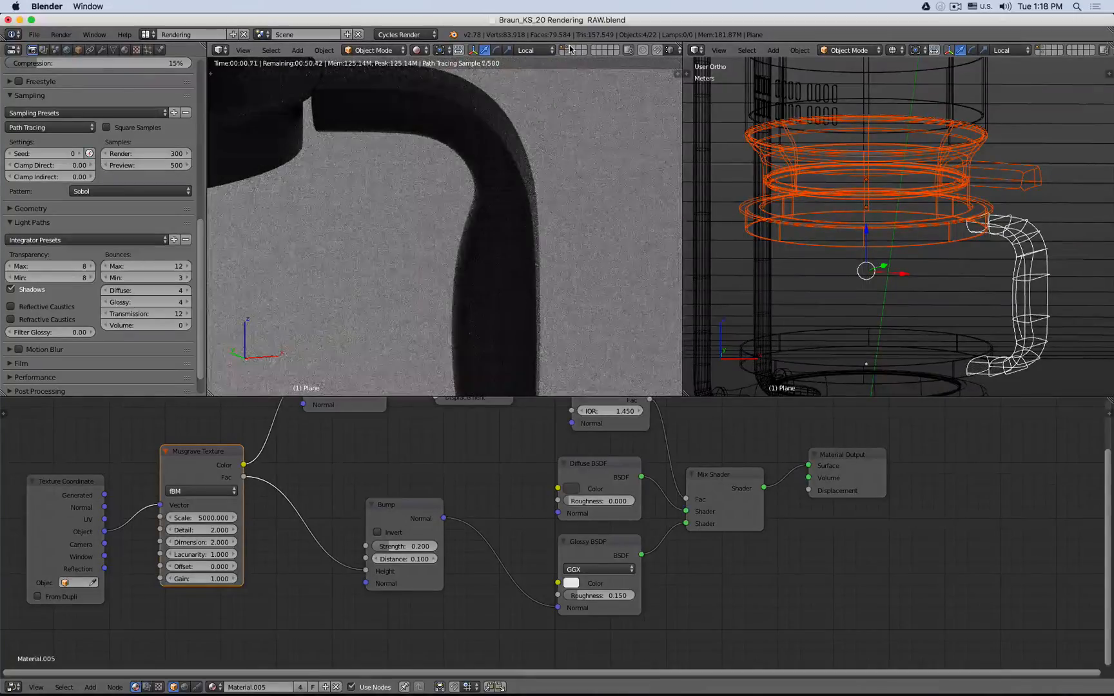
# - Set the Filter Glossy value in the Light Paths settings to 10
pyautogui.keyDown('shift'); pyautogui.click(570, 49); pyautogui.keyUp('shift')
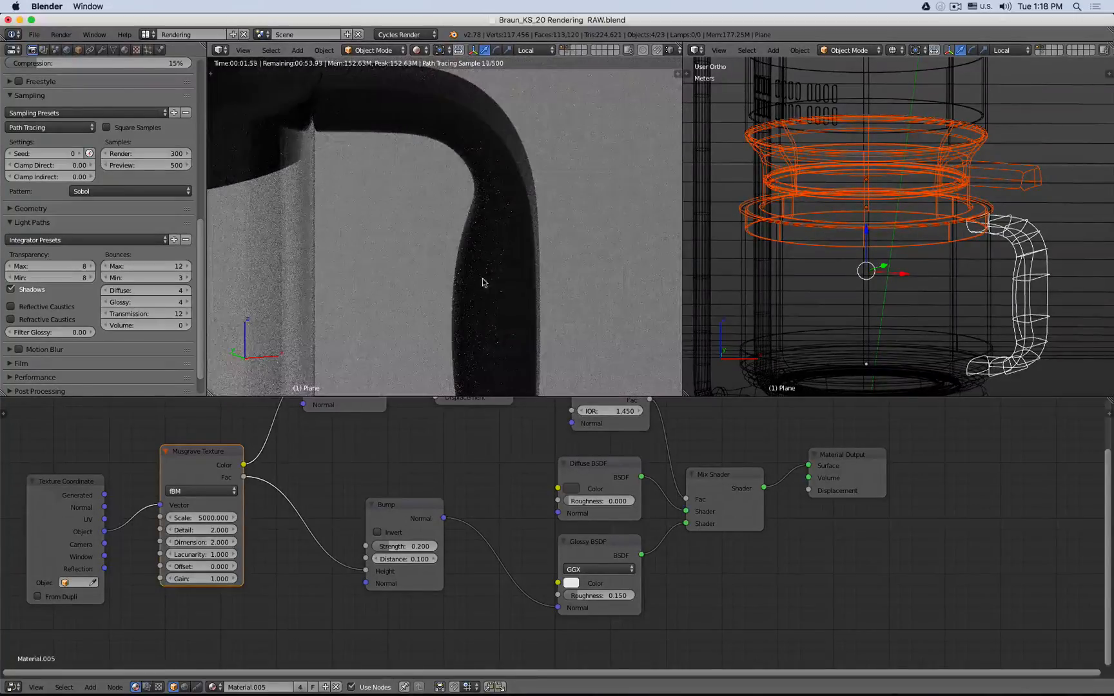
pyautogui.click(48, 332)
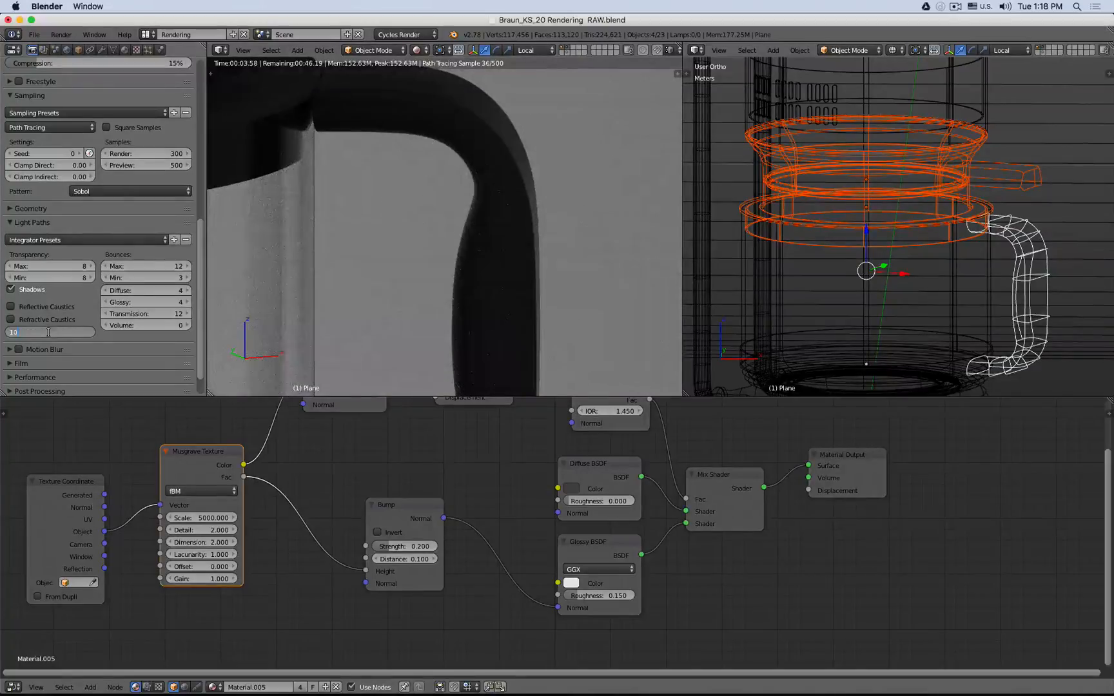
pyautogui.write('10')
pyautogui.press('Return')
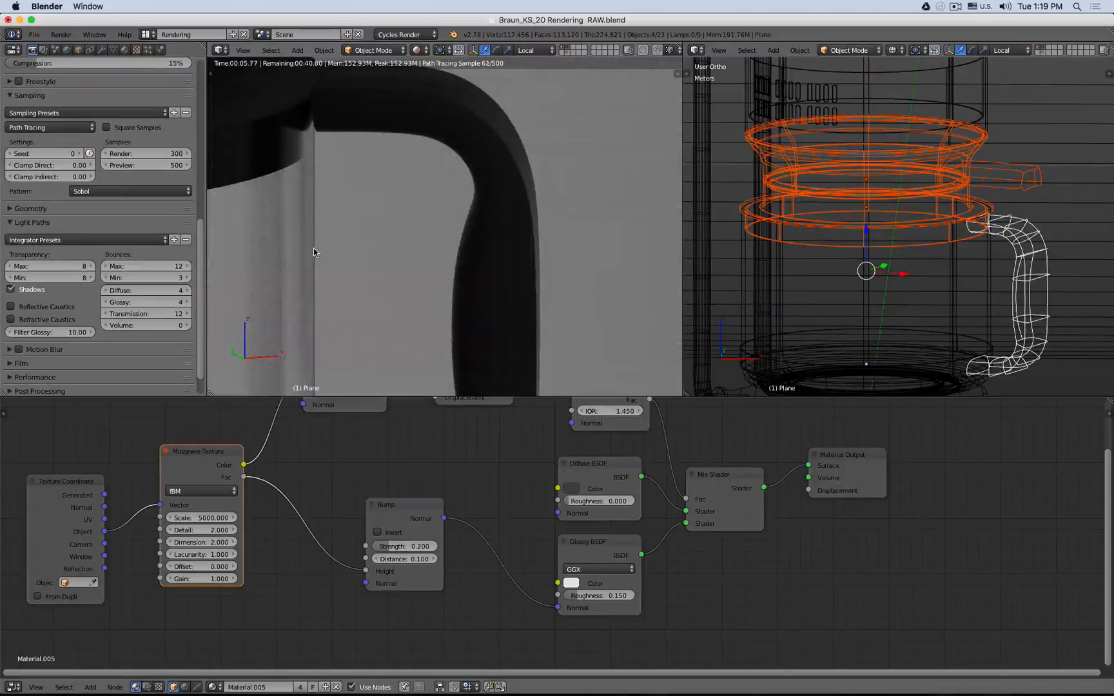
# - Zoom out to the whole carafe, then select and frame the ring band around the carafe's base
pyautogui.moveTo(313, 249); pyautogui.dragTo(369, 242, button='middle')
pyautogui.scroll(-6, 387, 237)
pyautogui.scroll(-8, 461, 217)
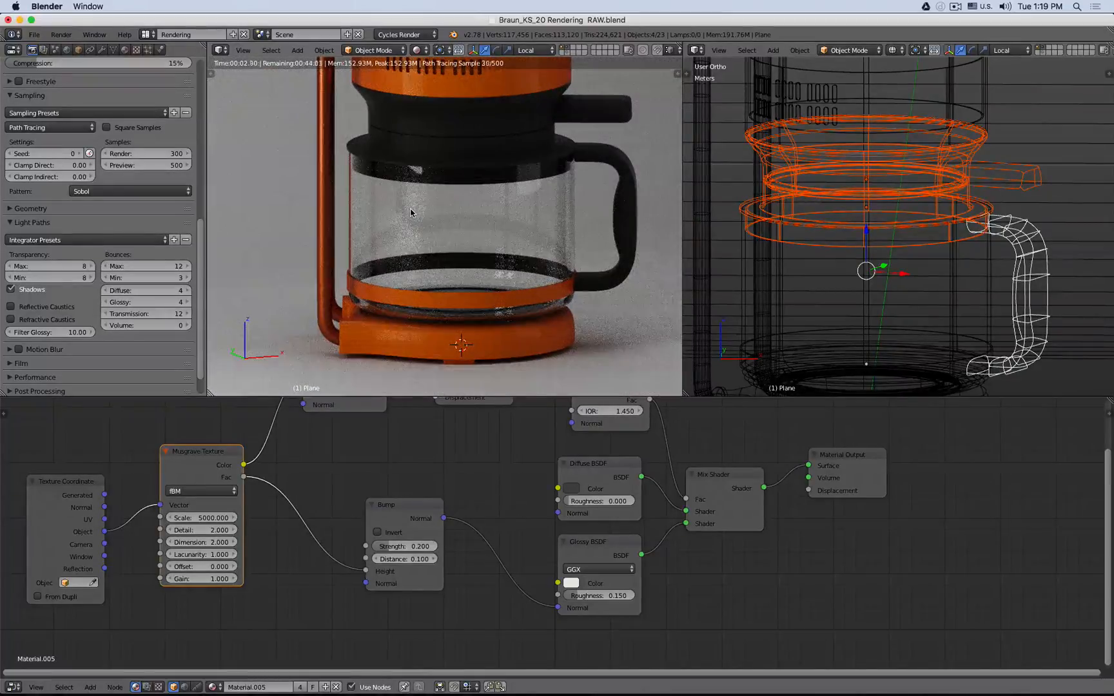
pyautogui.rightClick(376, 295)
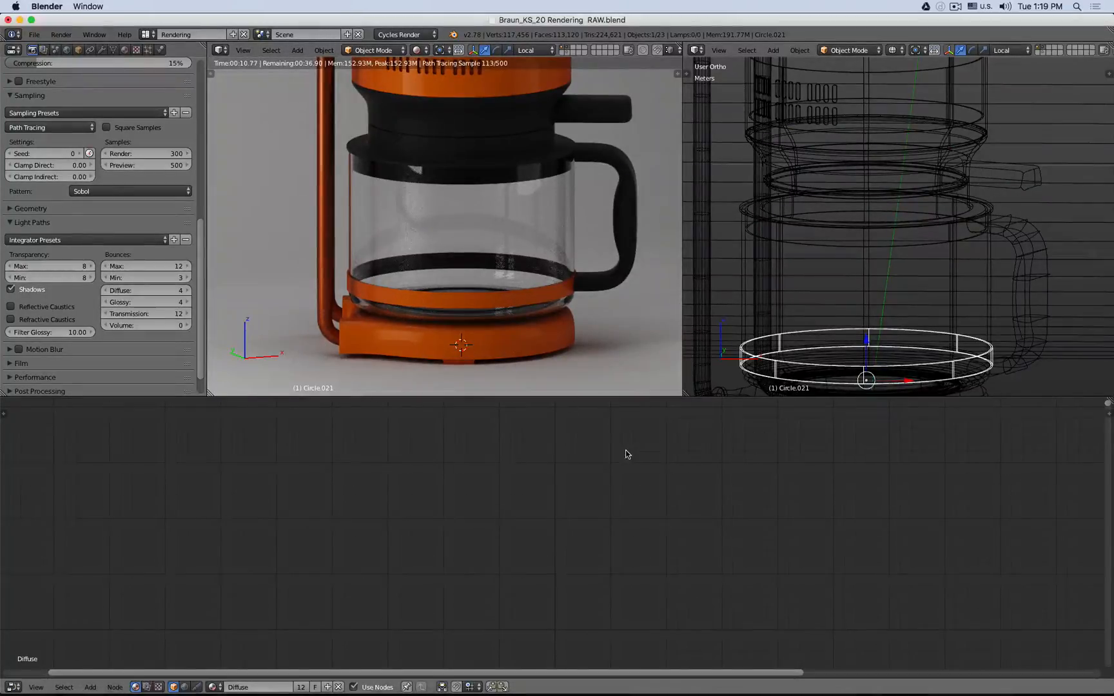
pyautogui.rightClick(910, 365)
pyautogui.press('Tab')
pyautogui.press('Tab')
pyautogui.rightClick(824, 365)
pyautogui.press('Tab')
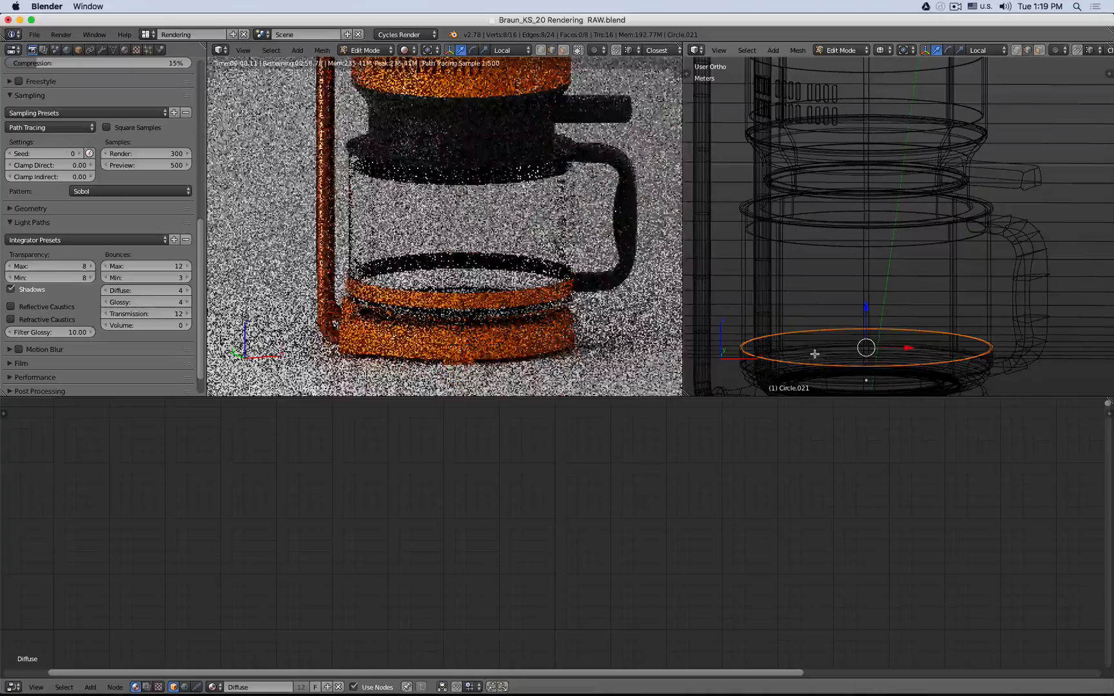
pyautogui.press('a')
pyautogui.press('a')
pyautogui.press('z')
pyautogui.press('KP_Decimal')
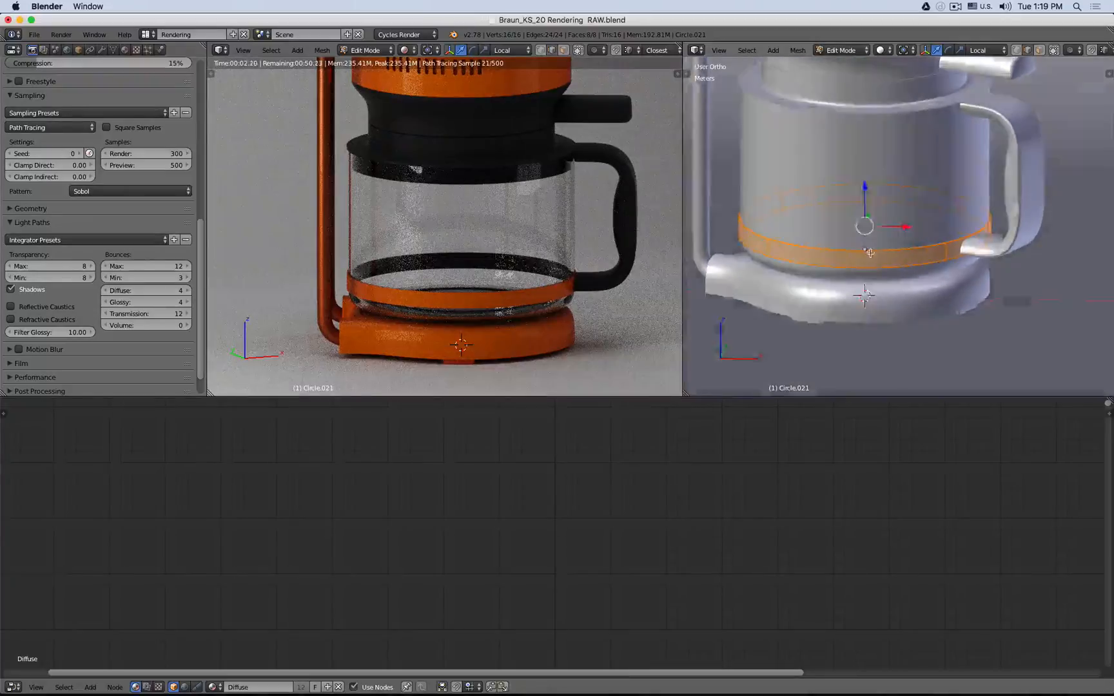
pyautogui.press('z')
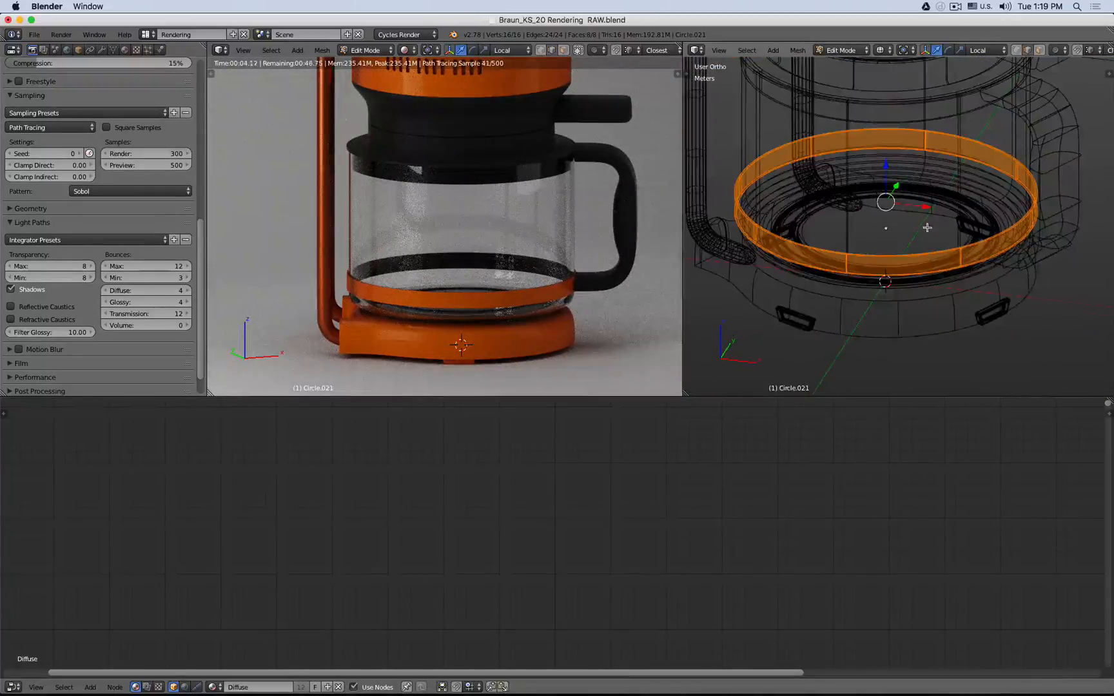
pyautogui.keyDown('shift'); pyautogui.moveTo(927, 228); pyautogui.dragTo(873, 281, button='middle'); pyautogui.keyUp('shift')
pyautogui.scroll(5, 873, 281)
pyautogui.scroll(-6, 872, 281)
pyautogui.press('Tab')
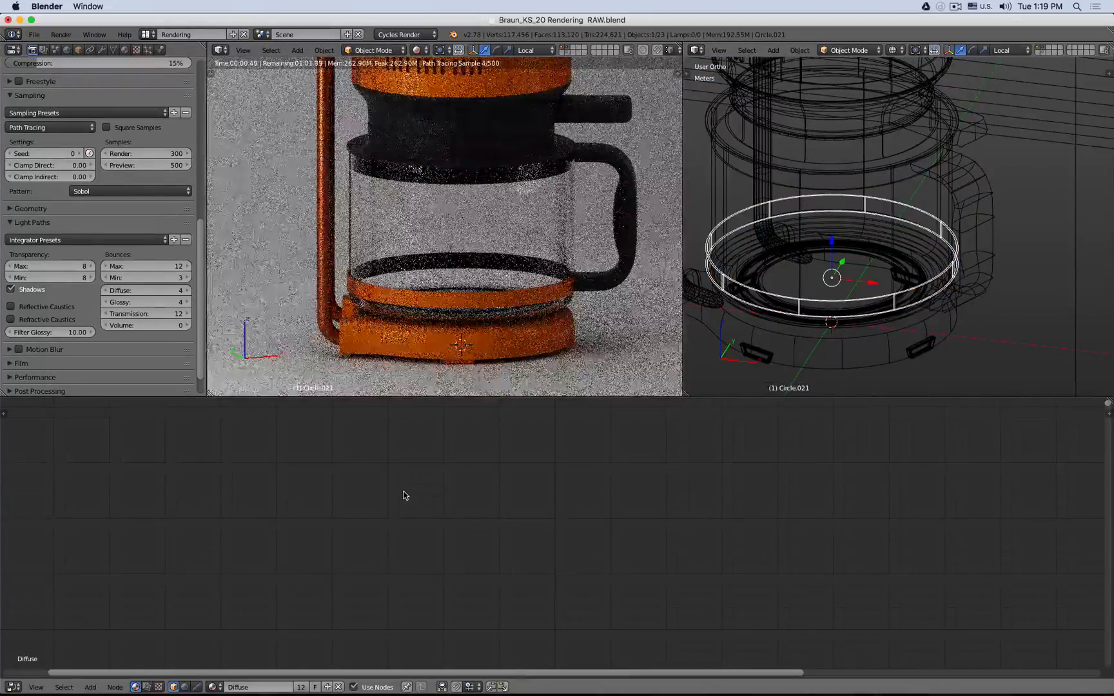
# - Unlink the band's existing Diffuse material and create a new material for it
pyautogui.click(125, 51)
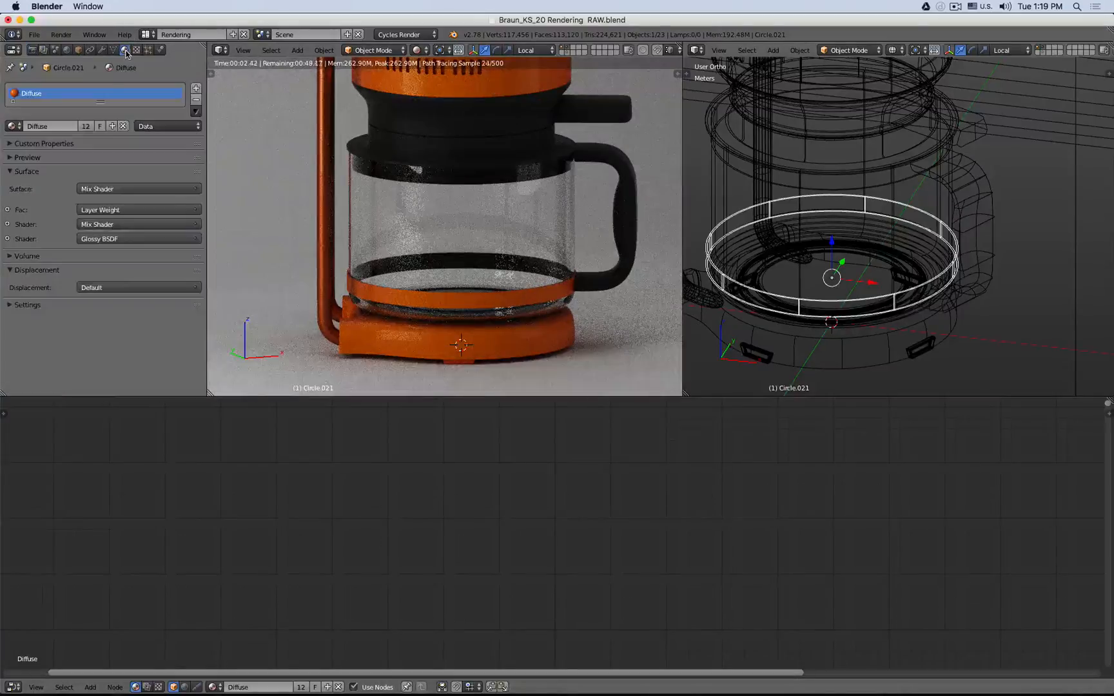
pyautogui.click(126, 127)
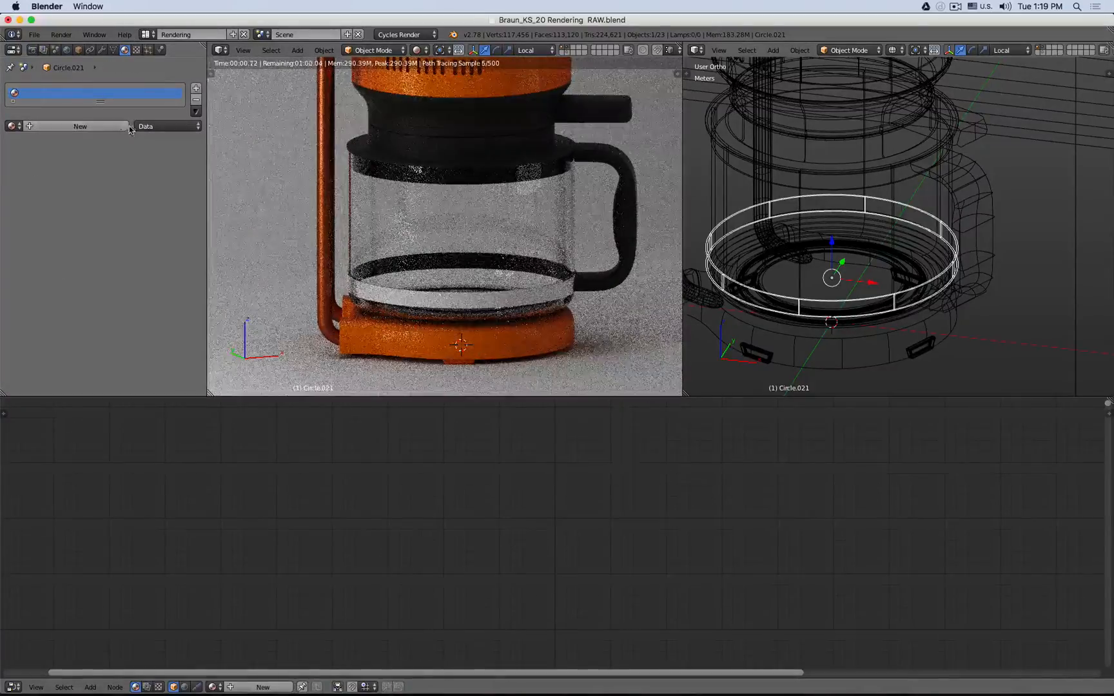
pyautogui.click(90, 127)
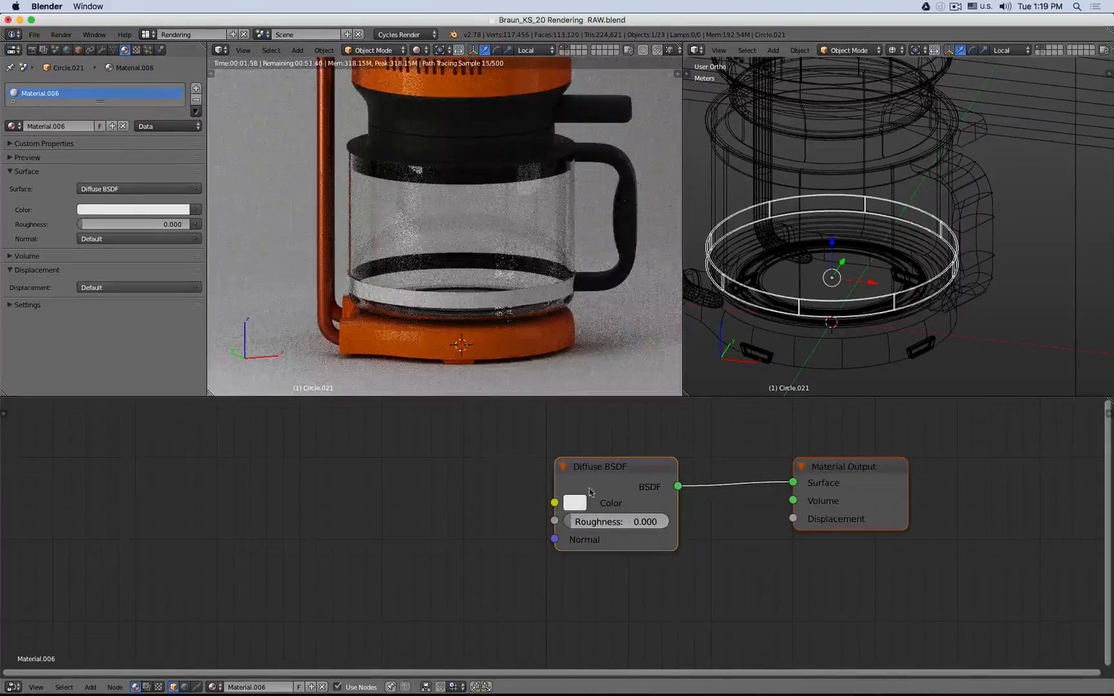
# - Move the Diffuse BSDF node aside and darken its color to a dark grey
pyautogui.scroll(2, 575, 477)
pyautogui.moveTo(575, 477); pyautogui.dragTo(362, 459)
pyautogui.click(361, 485)
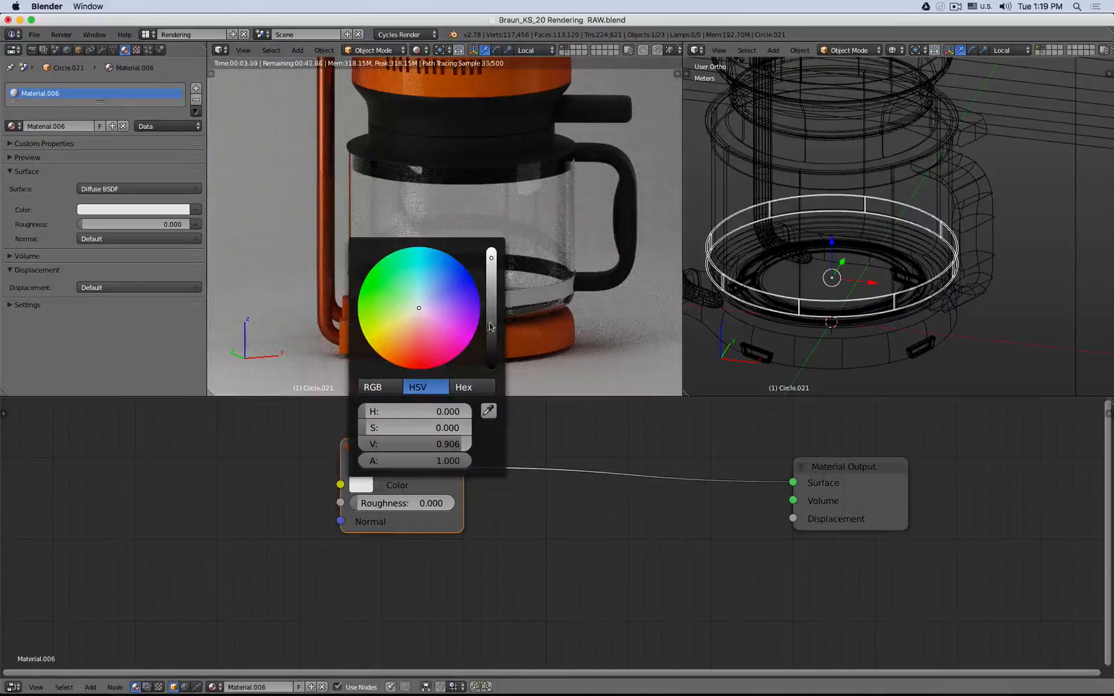
pyautogui.moveTo(490, 326); pyautogui.dragTo(491, 364)
# - Insert a Mix Shader between the Diffuse BSDF and the Material Output
pyautogui.hotkey('shift', 'a')
pyautogui.moveTo(208, 523)
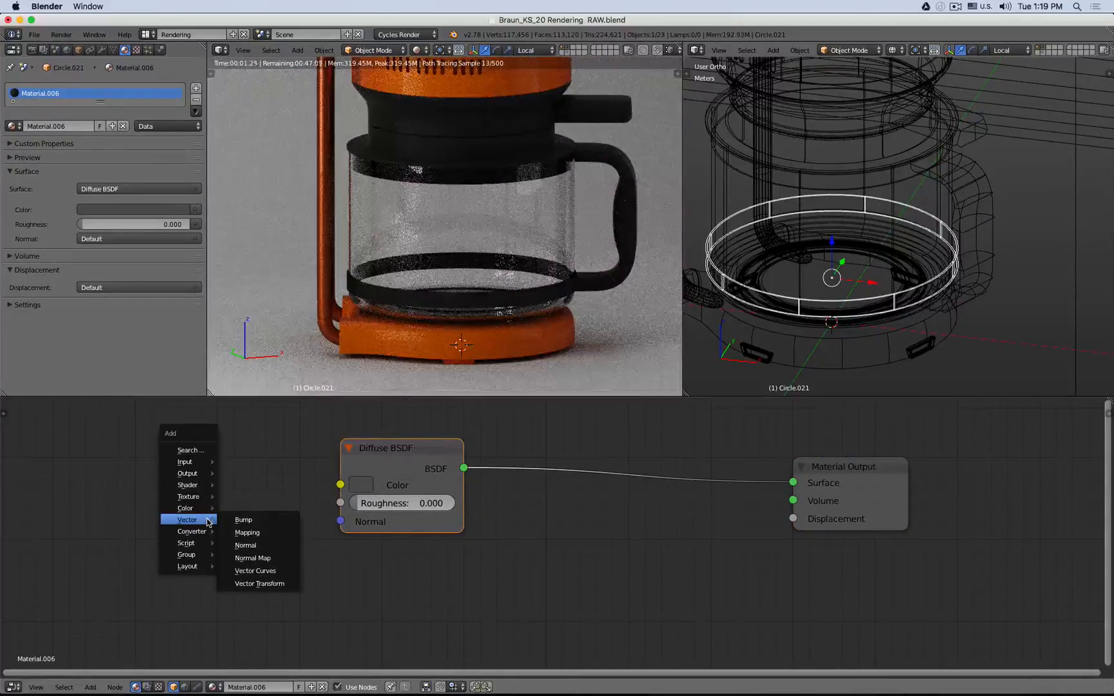
pyautogui.moveTo(204, 489)
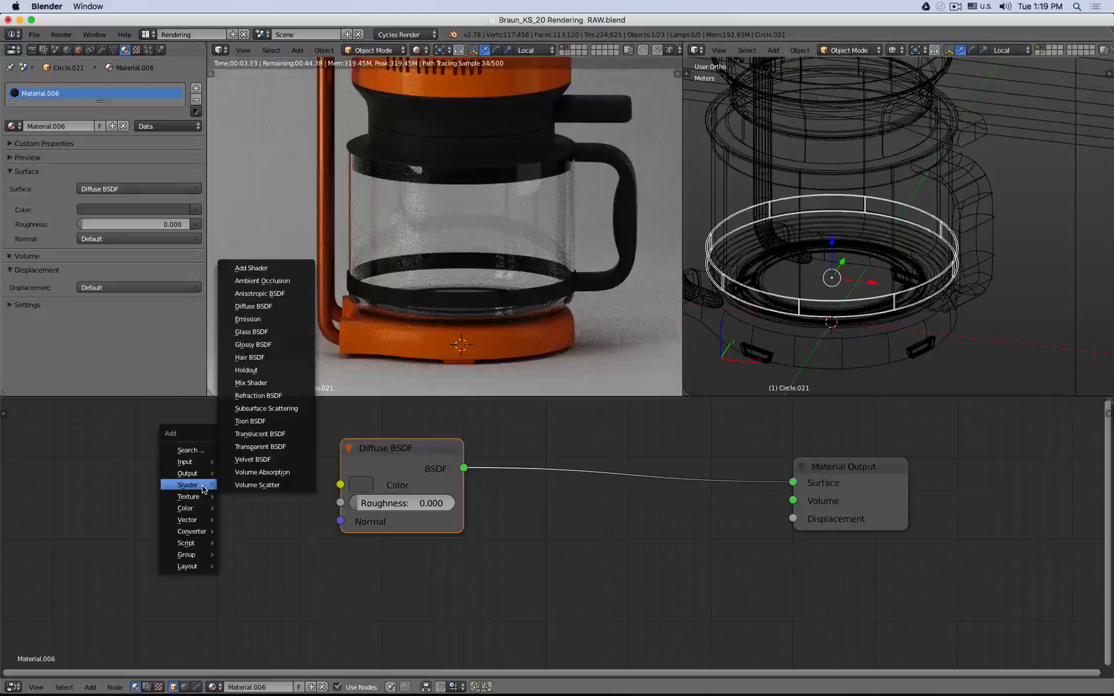
pyautogui.click(250, 383)
pyautogui.click(583, 433)
# - Add a Glossy BSDF node and connect it to the Mix Shader's second Shader input
pyautogui.hotkey('shift', 'a')
pyautogui.moveTo(585, 435)
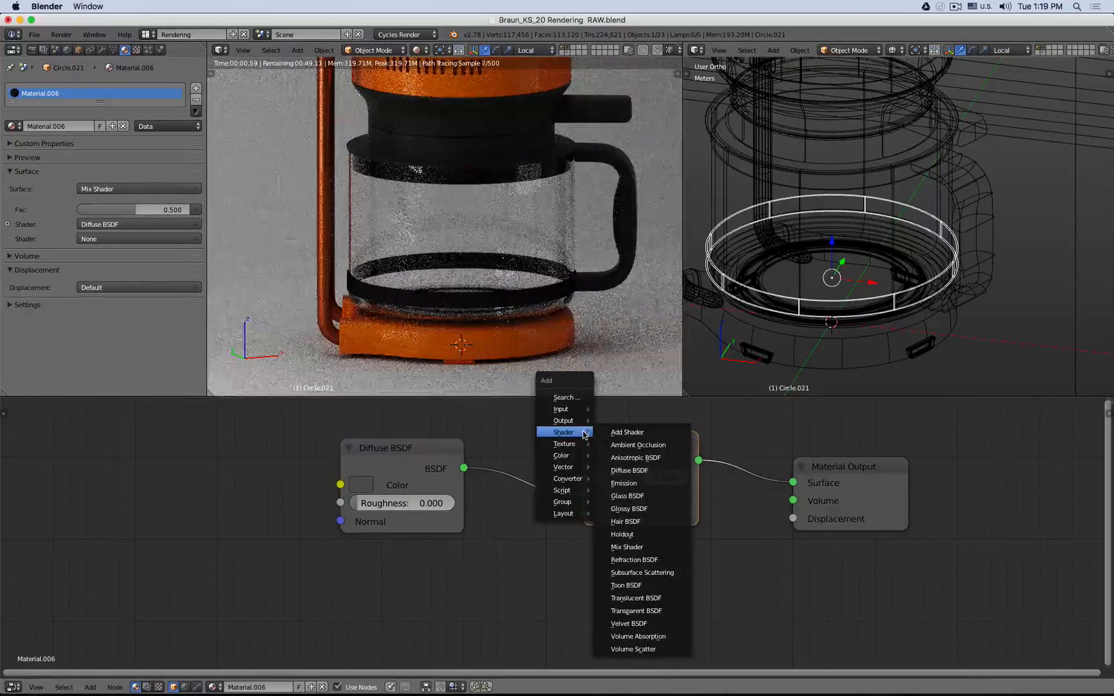
pyautogui.click(629, 508)
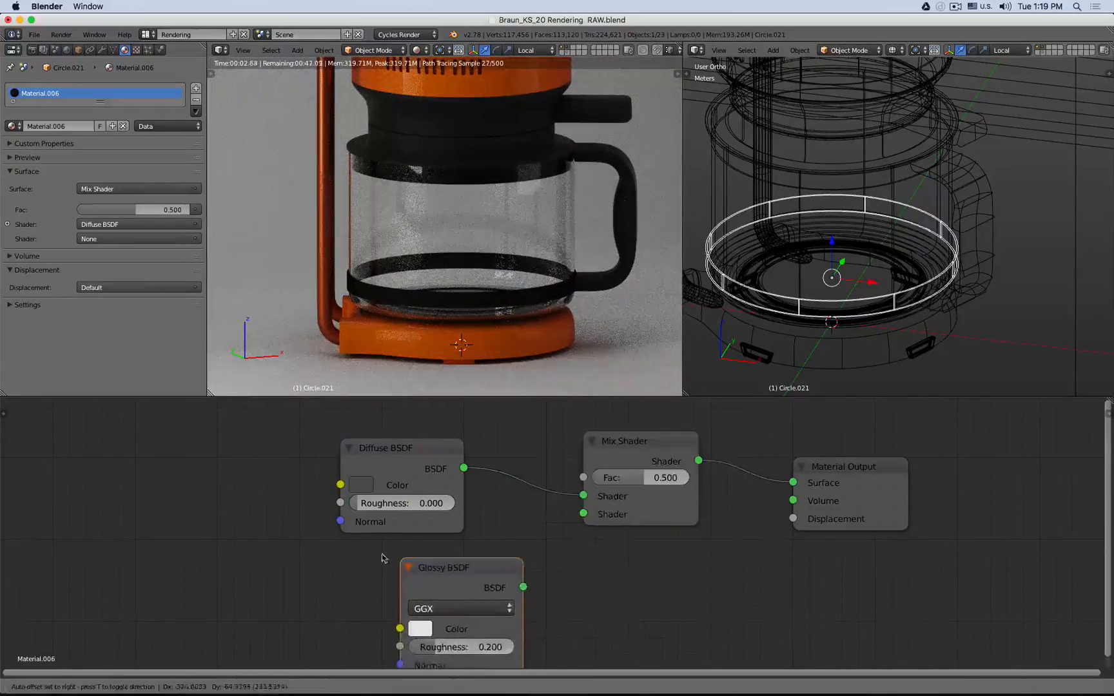
pyautogui.click(419, 577)
pyautogui.moveTo(470, 572); pyautogui.dragTo(583, 514)
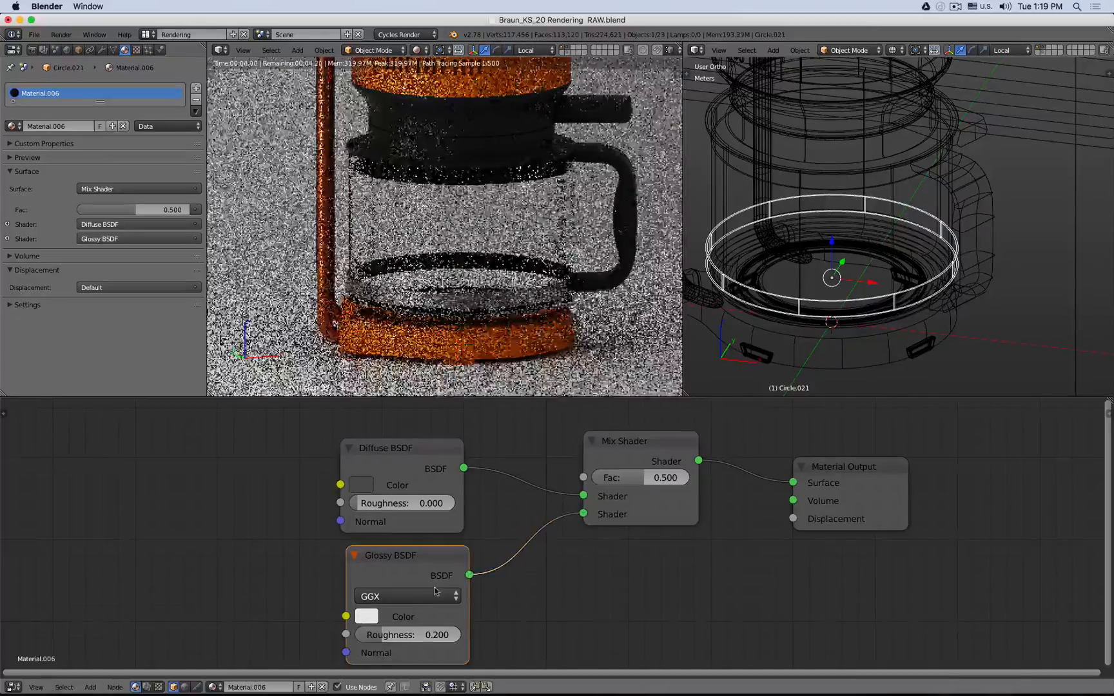
# - Switch the Glossy BSDF distribution to Ashikhmin-Shirley and set its roughness to 0
pyautogui.click(422, 596)
pyautogui.click(437, 524)
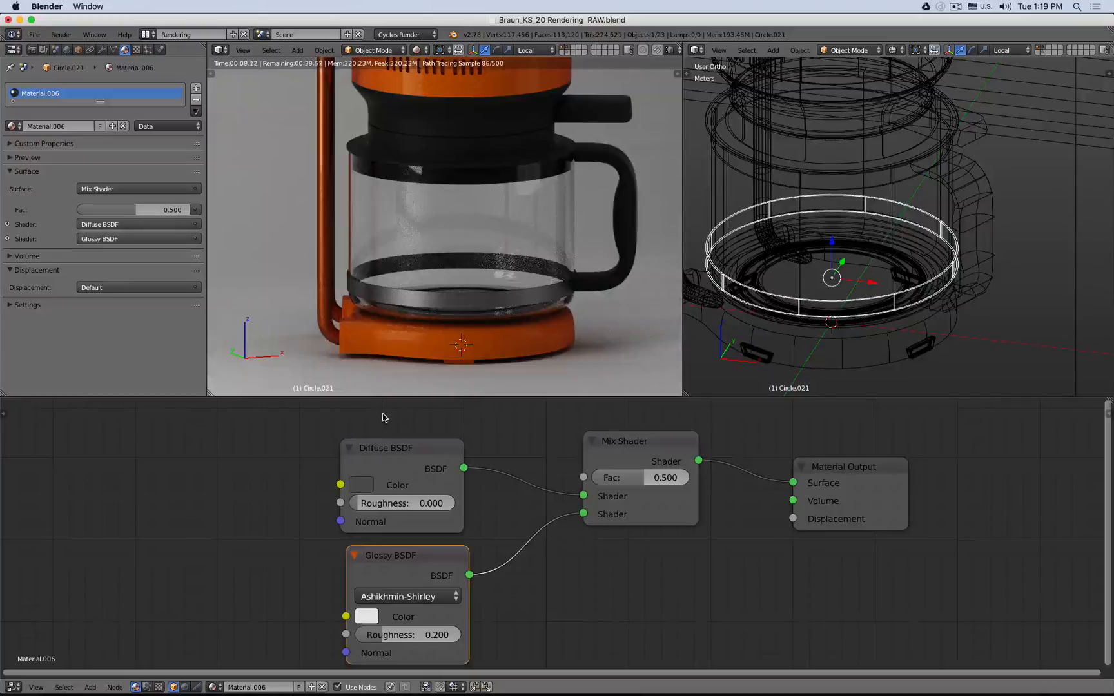
pyautogui.scroll(5, 433, 288)
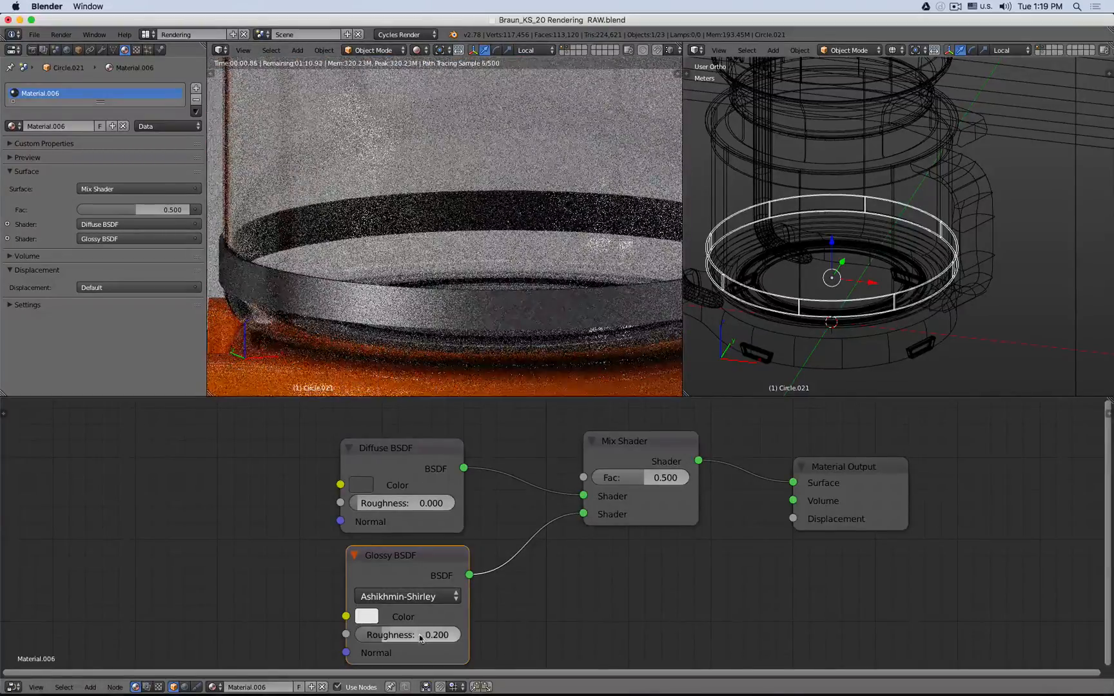
pyautogui.click(412, 635)
pyautogui.write('0.1')
pyautogui.press('Return')
pyautogui.click(420, 635)
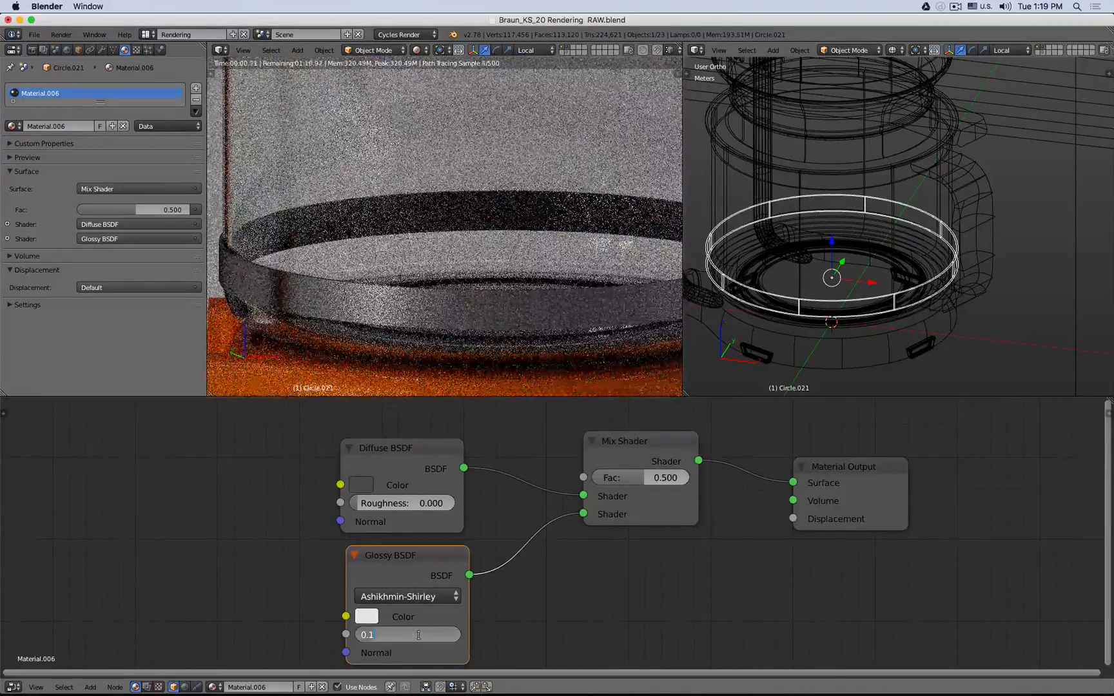
pyautogui.write('0.5')
pyautogui.press('Return')
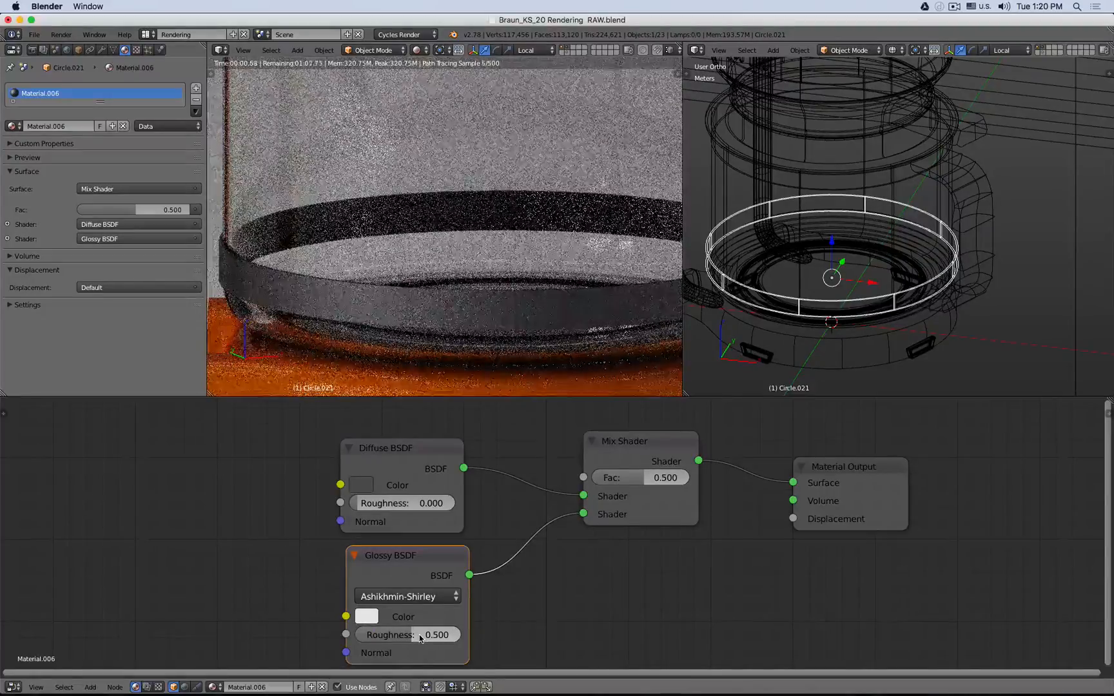
pyautogui.moveTo(211, 538); pyautogui.dragTo(356, 529, button='middle')
pyautogui.moveTo(597, 624); pyautogui.dragTo(484, 616)
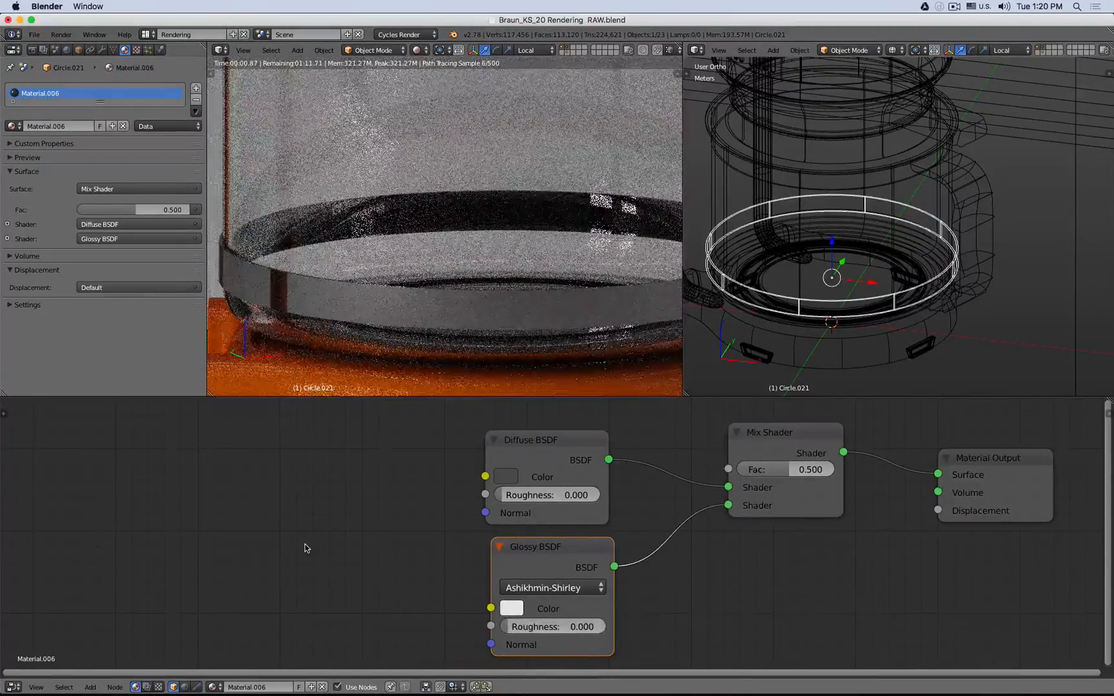
# - Add Texture Coordinate and Voronoi Texture nodes, linking the Object output to the Voronoi Vector input
pyautogui.hotkey('shift', 'a')
pyautogui.moveTo(226, 512)
pyautogui.moveTo(204, 490)
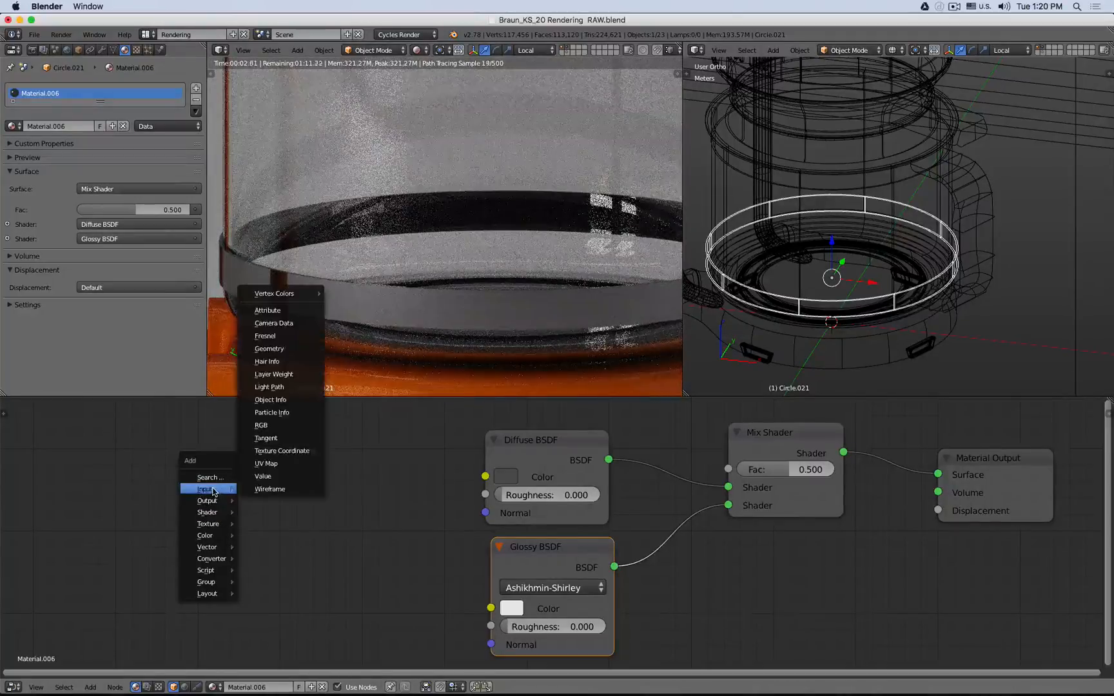
pyautogui.click(284, 449)
pyautogui.click(31, 443)
pyautogui.hotkey('shift', 'a')
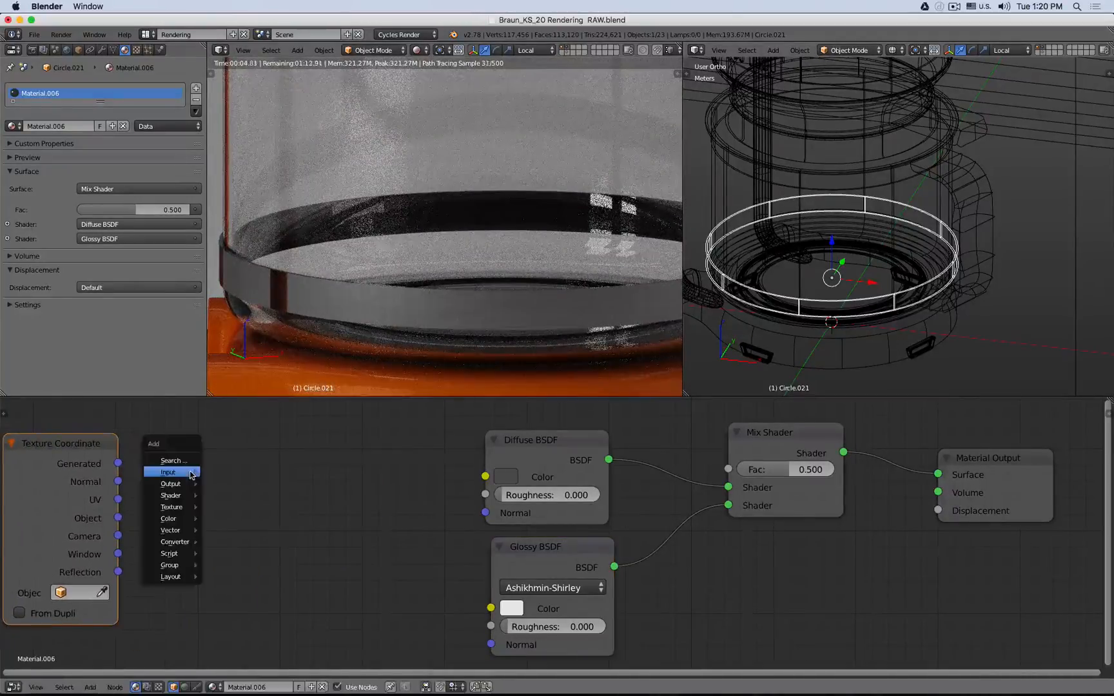
pyautogui.moveTo(191, 498)
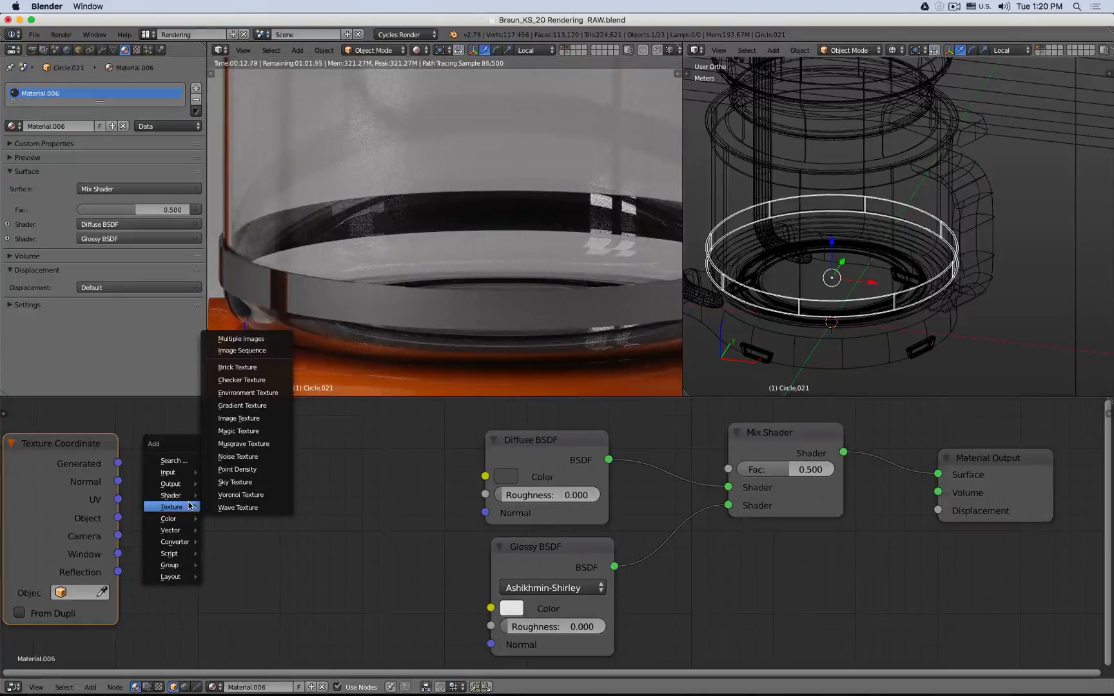
pyautogui.click(240, 494)
pyautogui.click(164, 473)
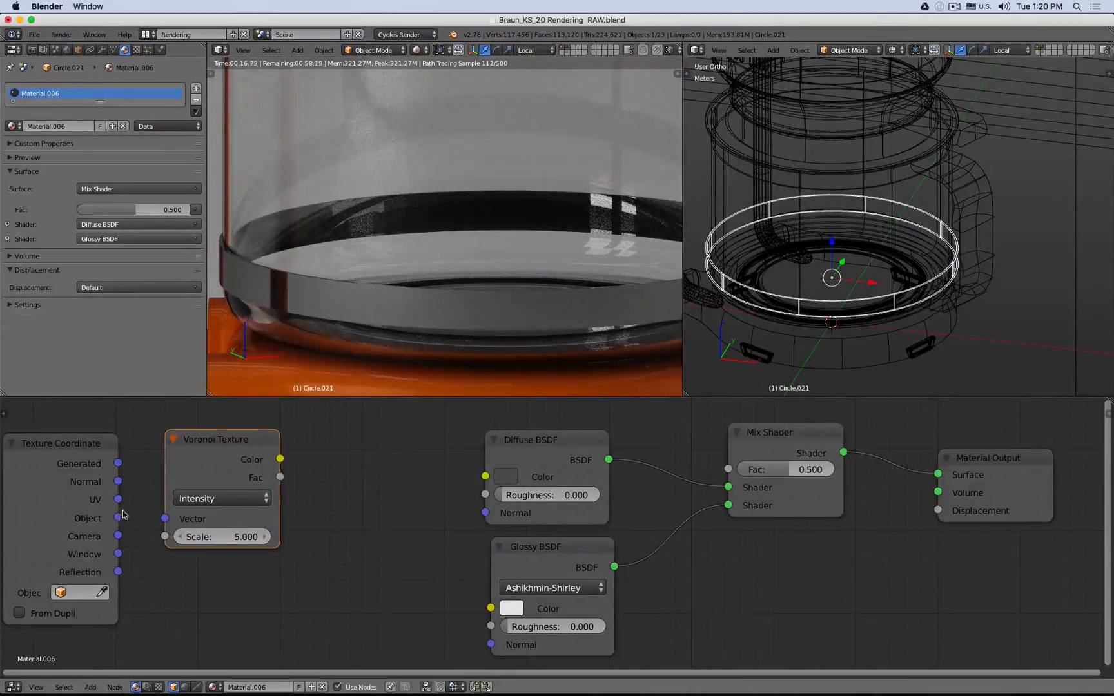
pyautogui.moveTo(118, 518); pyautogui.dragTo(165, 519)
pyautogui.scroll(-2, 396, 526)
pyautogui.scroll(-1, 395, 526)
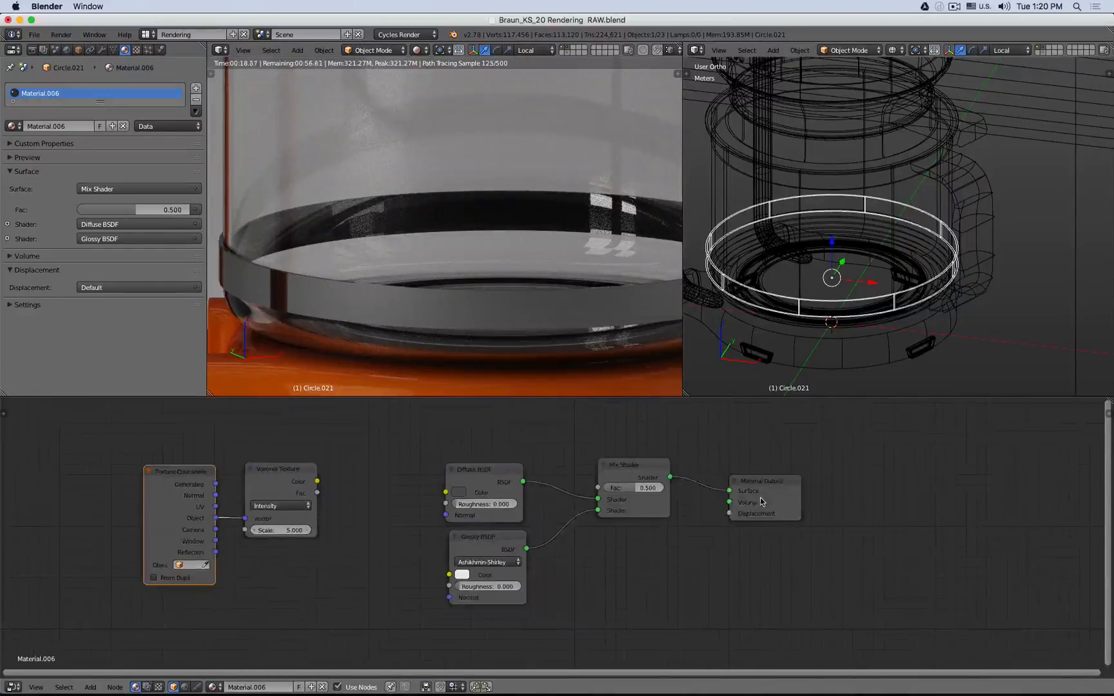
# - Duplicate the Diffuse BSDF and Material Output, feeding the Voronoi Color into the copy to preview the texture
pyautogui.click(766, 497)
pyautogui.keyDown('shift'); pyautogui.click(487, 483); pyautogui.keyUp('shift')
pyautogui.hotkey('shift', 'd')
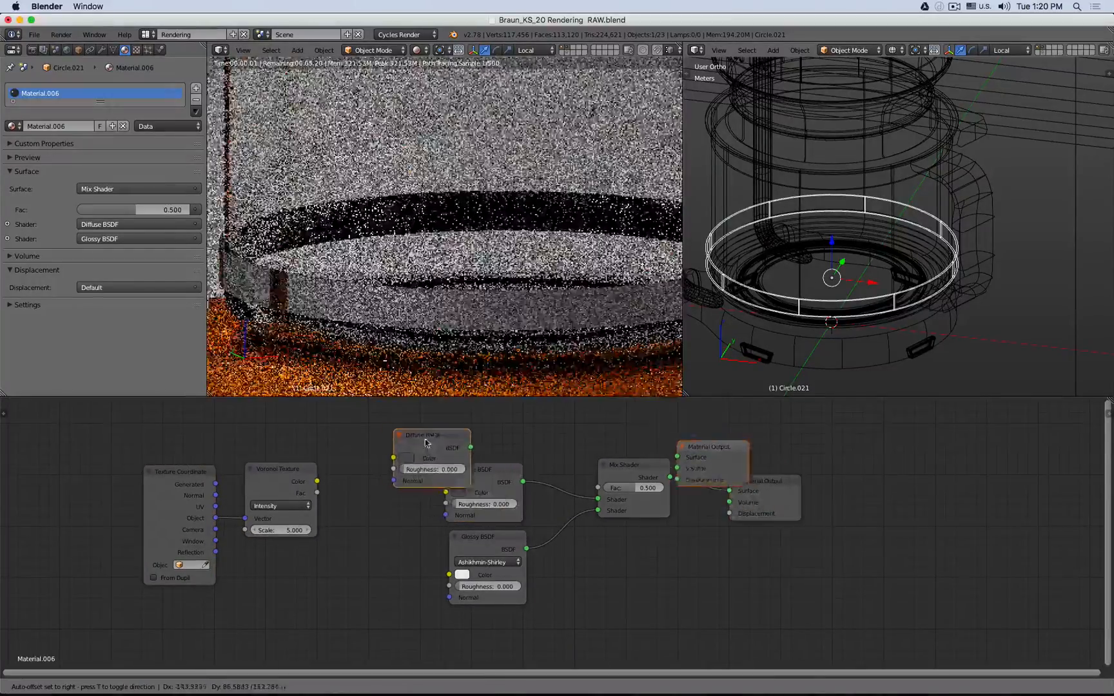
pyautogui.moveTo(428, 426); pyautogui.dragTo(494, 414)
pyautogui.moveTo(317, 480); pyautogui.dragTo(352, 437)
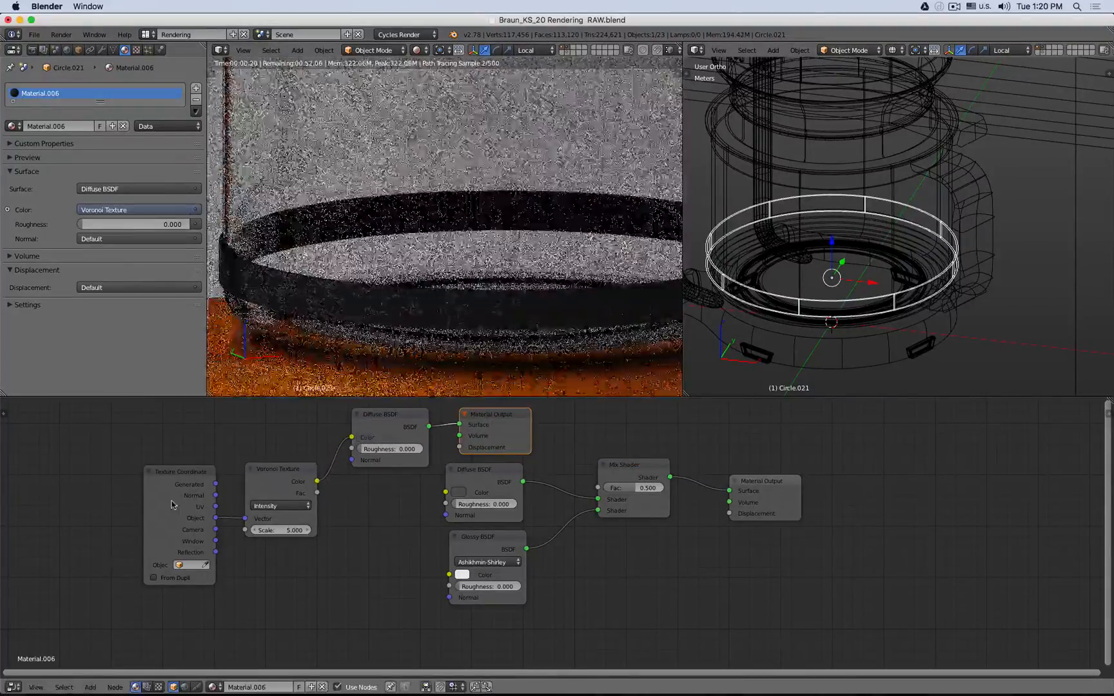
# - Move the texture nodes aside and set the Voronoi Texture scale to 1500
pyautogui.keyDown('shift'); pyautogui.click(276, 483); pyautogui.keyUp('shift')
pyautogui.moveTo(276, 483); pyautogui.dragTo(199, 444)
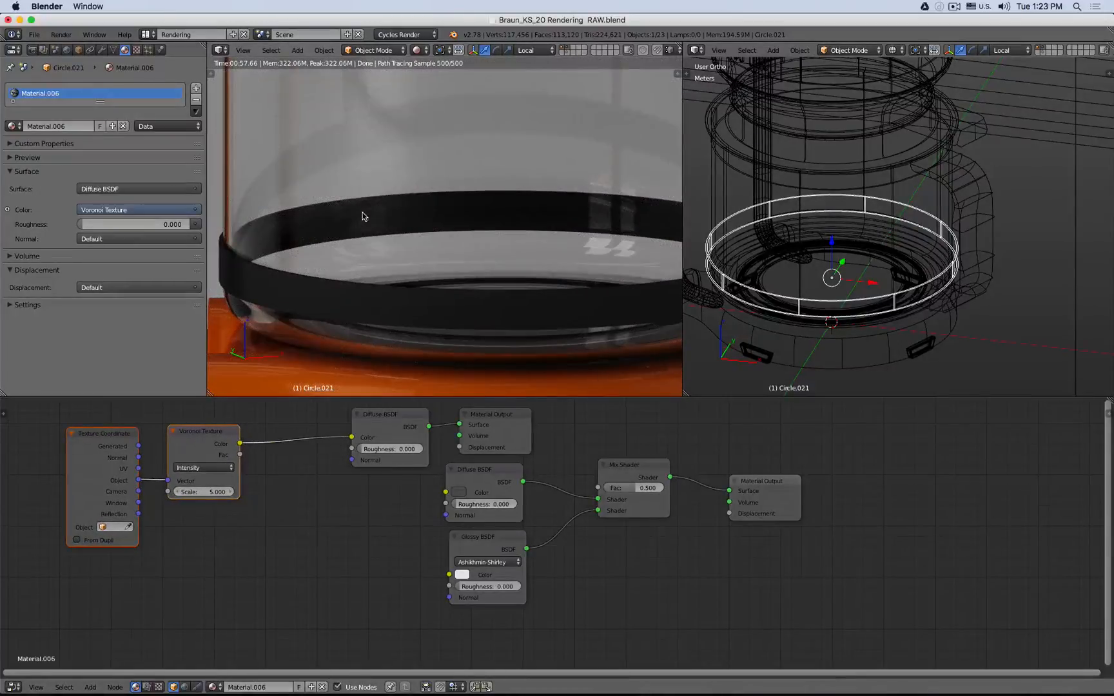
pyautogui.click(201, 492)
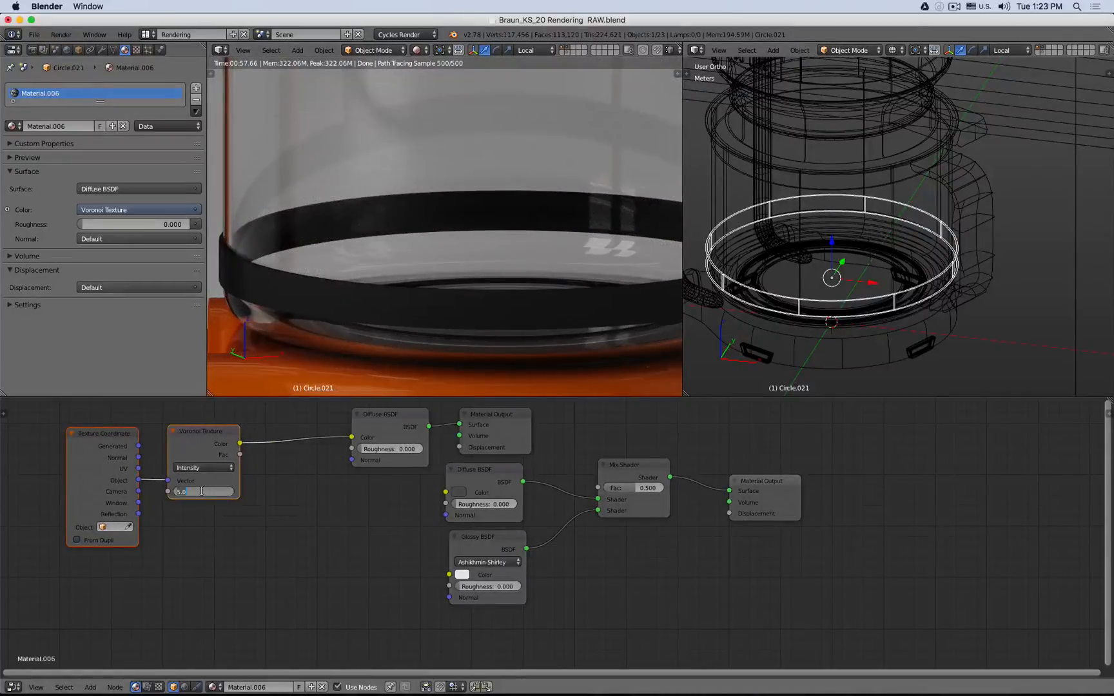
pyautogui.press('Return')
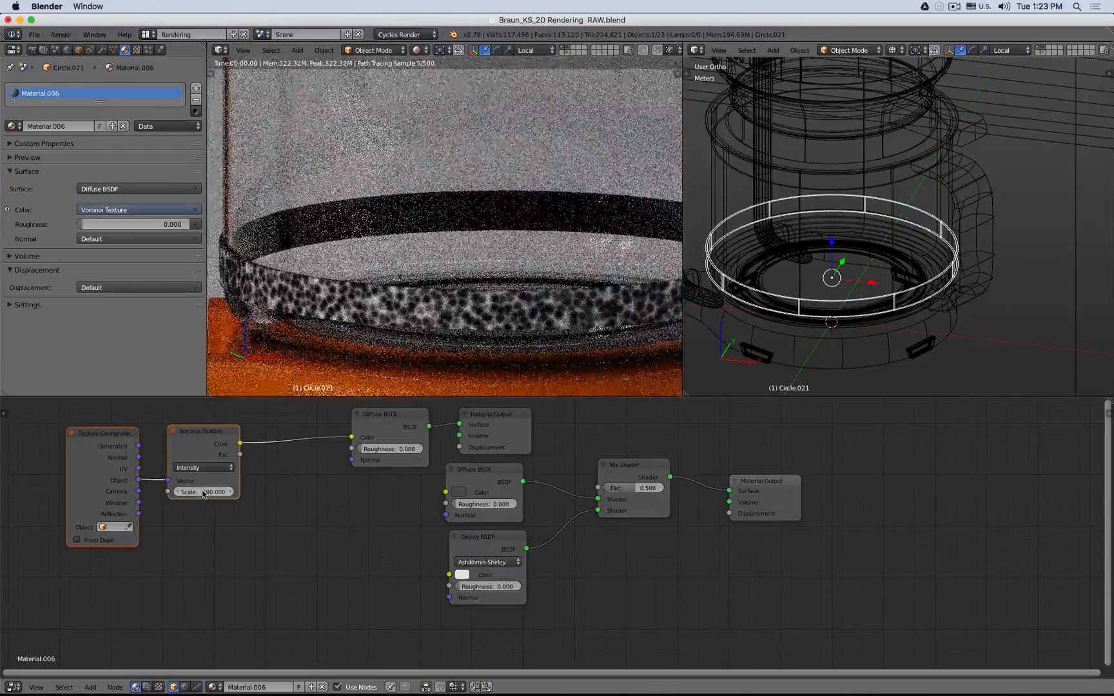
pyautogui.click(201, 491)
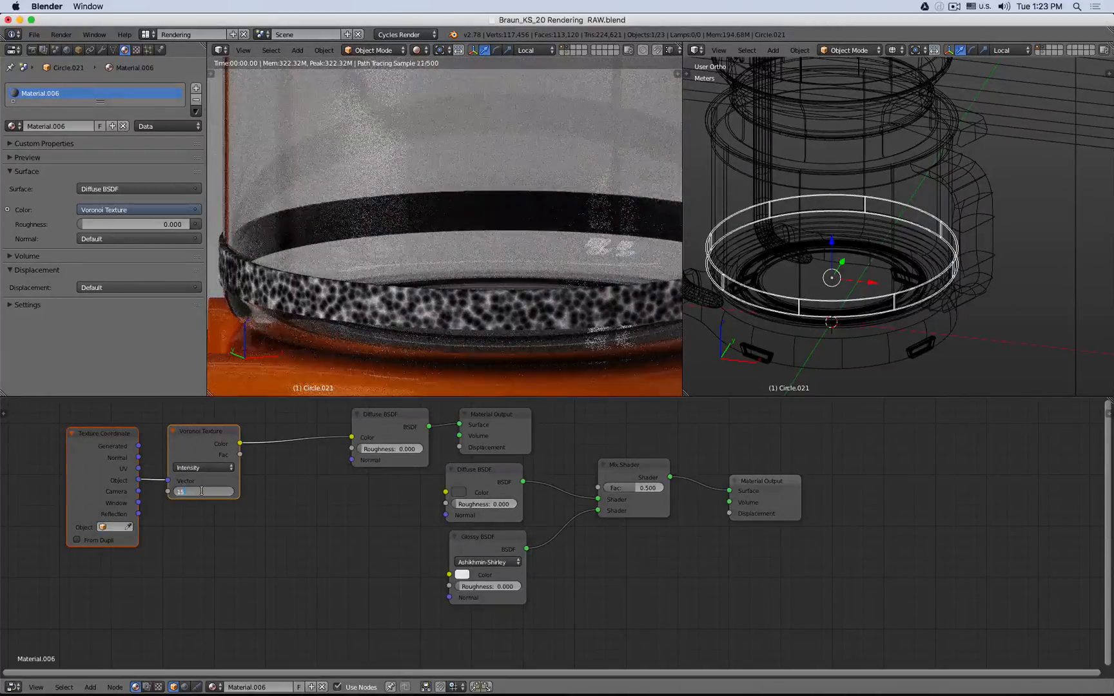
pyautogui.press('Return')
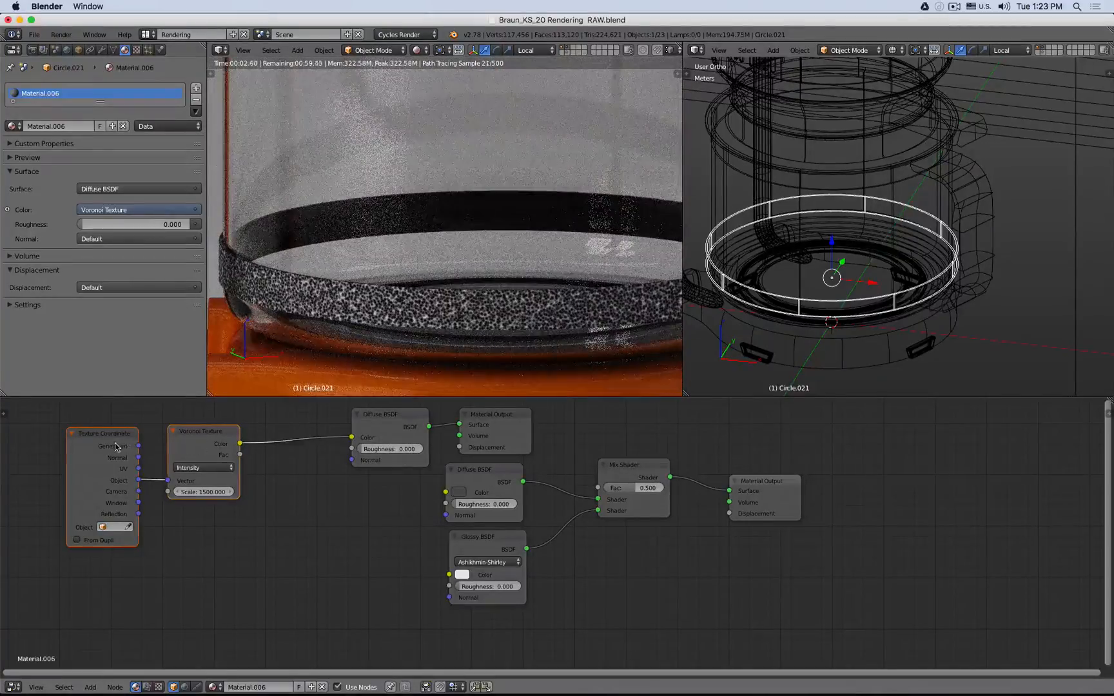
# - Add a Mapping node and insert it between the Texture Coordinate Object output and the Voronoi Texture Vector input
pyautogui.moveTo(208, 443); pyautogui.dragTo(144, 426)
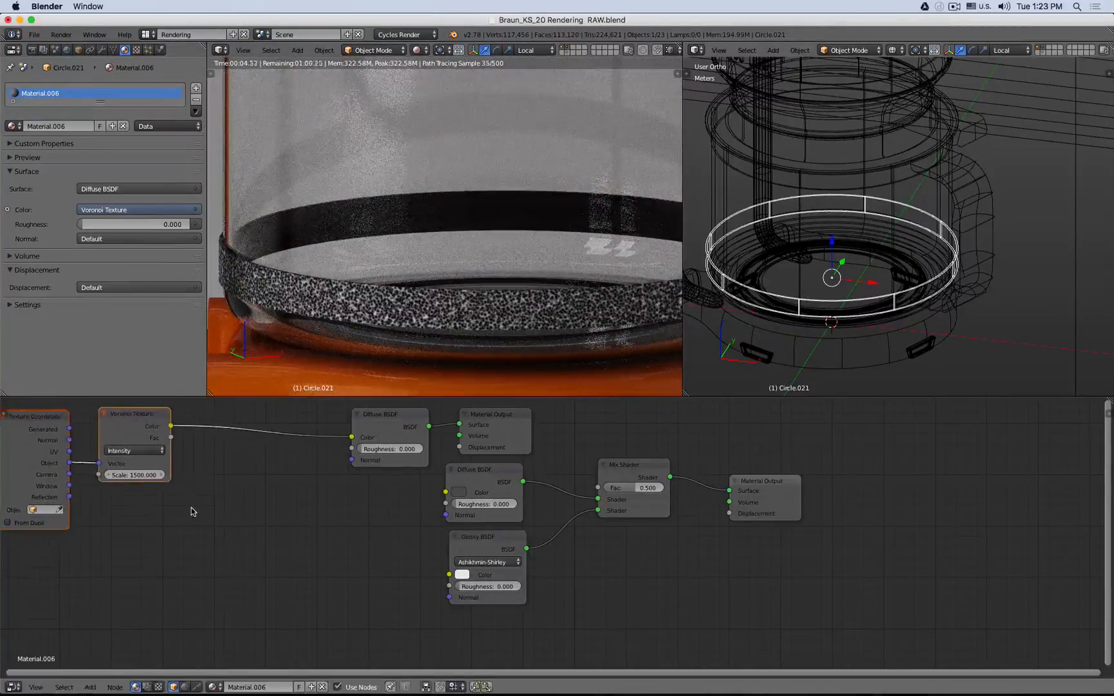
pyautogui.hotkey('shift', 'a')
pyautogui.moveTo(191, 513)
pyautogui.moveTo(183, 548)
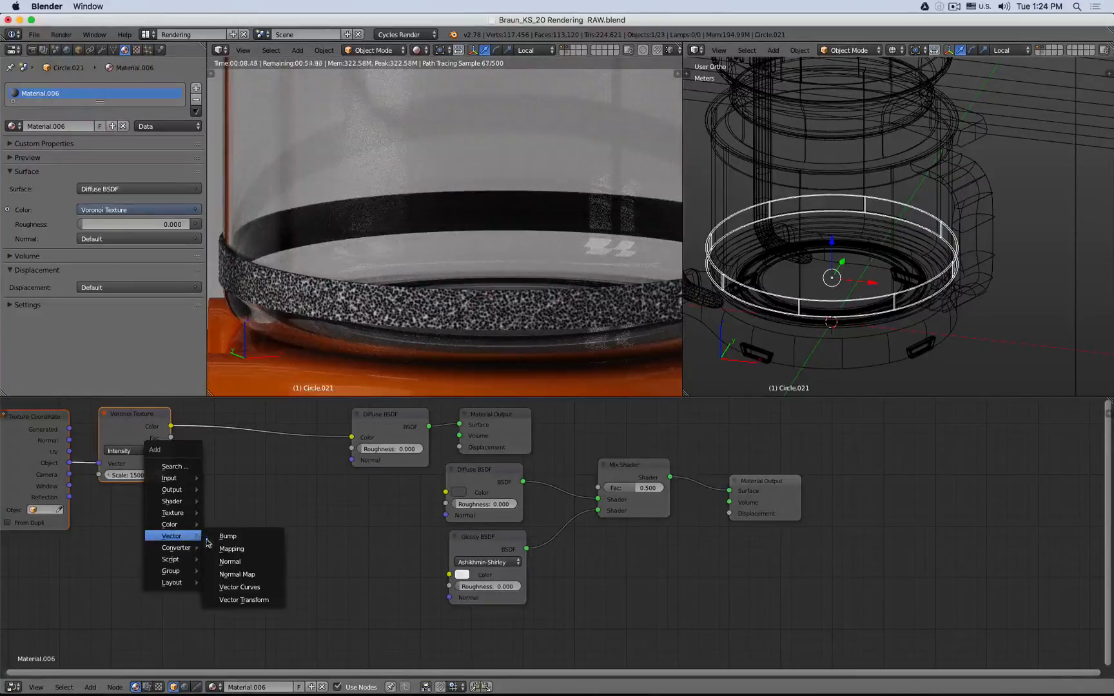
pyautogui.click(231, 548)
pyautogui.click(187, 420)
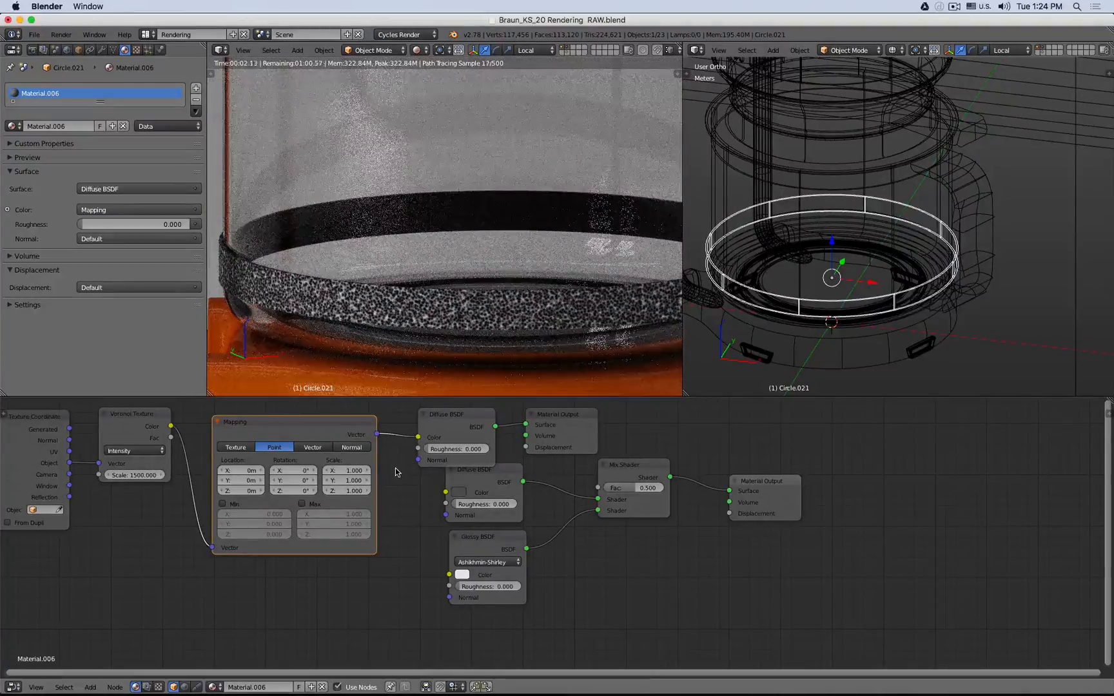
pyautogui.moveTo(348, 481)
pyautogui.mouseDown()
pyautogui.moveTo(368, 480)
pyautogui.moveTo(347, 482)
pyautogui.mouseUp()
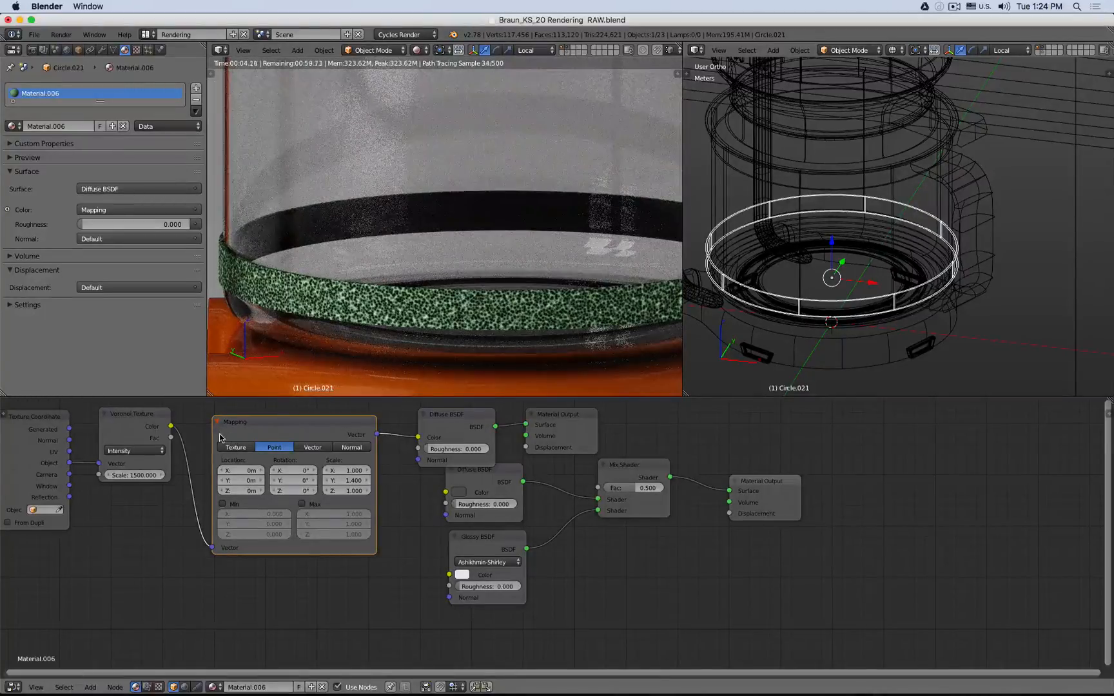
pyautogui.moveTo(171, 426); pyautogui.dragTo(418, 437)
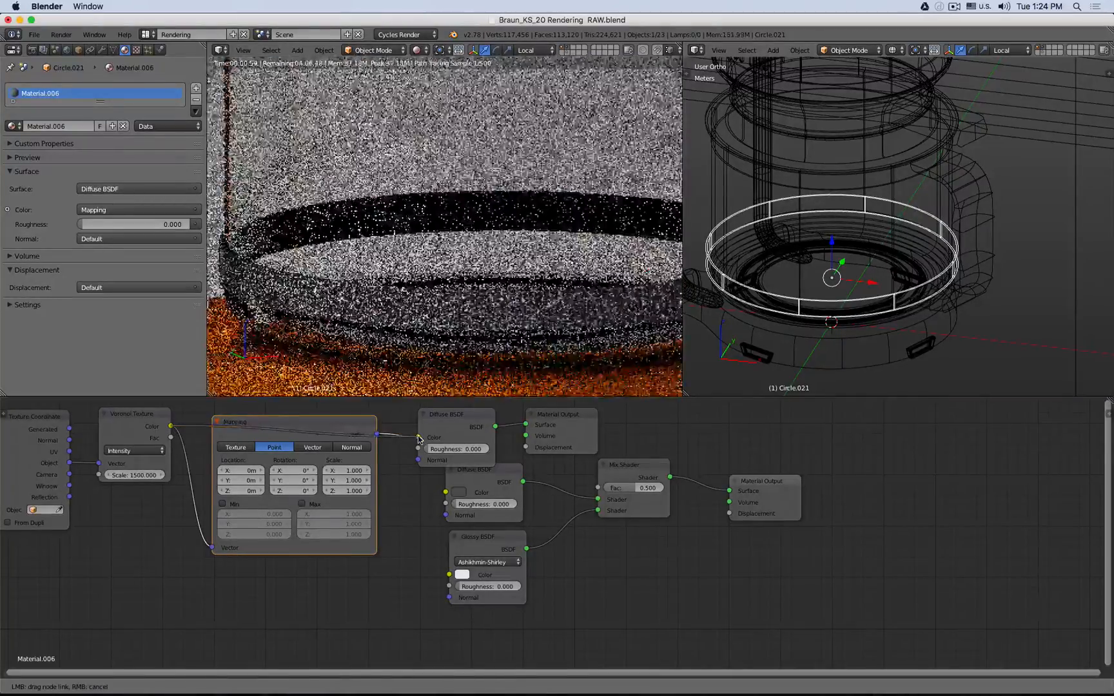
pyautogui.keyDown('ctrl'); pyautogui.moveTo(194, 472); pyautogui.dragTo(173, 497); pyautogui.keyUp('ctrl')
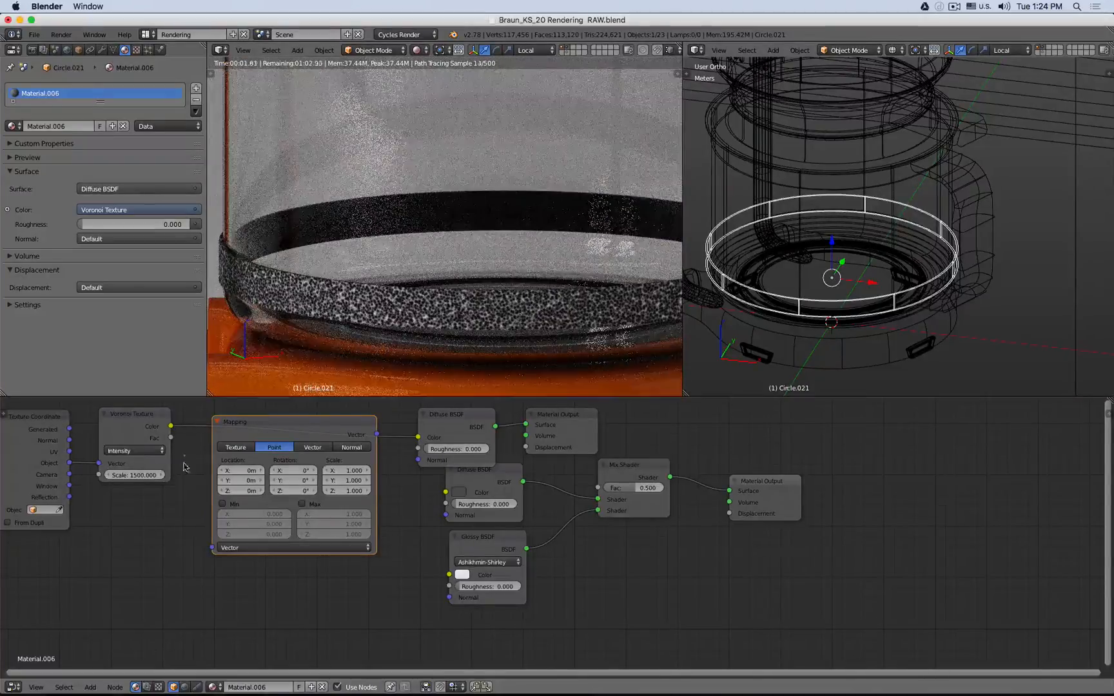
pyautogui.moveTo(125, 415); pyautogui.dragTo(333, 419)
pyautogui.moveTo(292, 423); pyautogui.dragTo(190, 423)
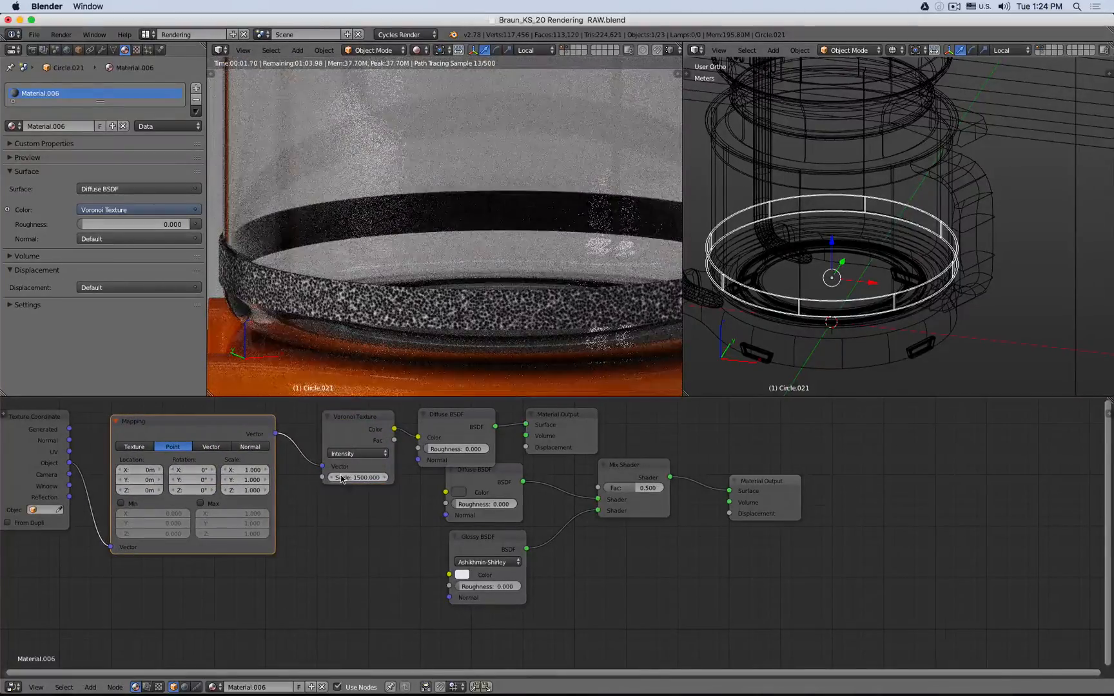
# - Try Mapping Y scale values of 2 and 3, then set the Y scale back to 1
pyautogui.click(250, 478)
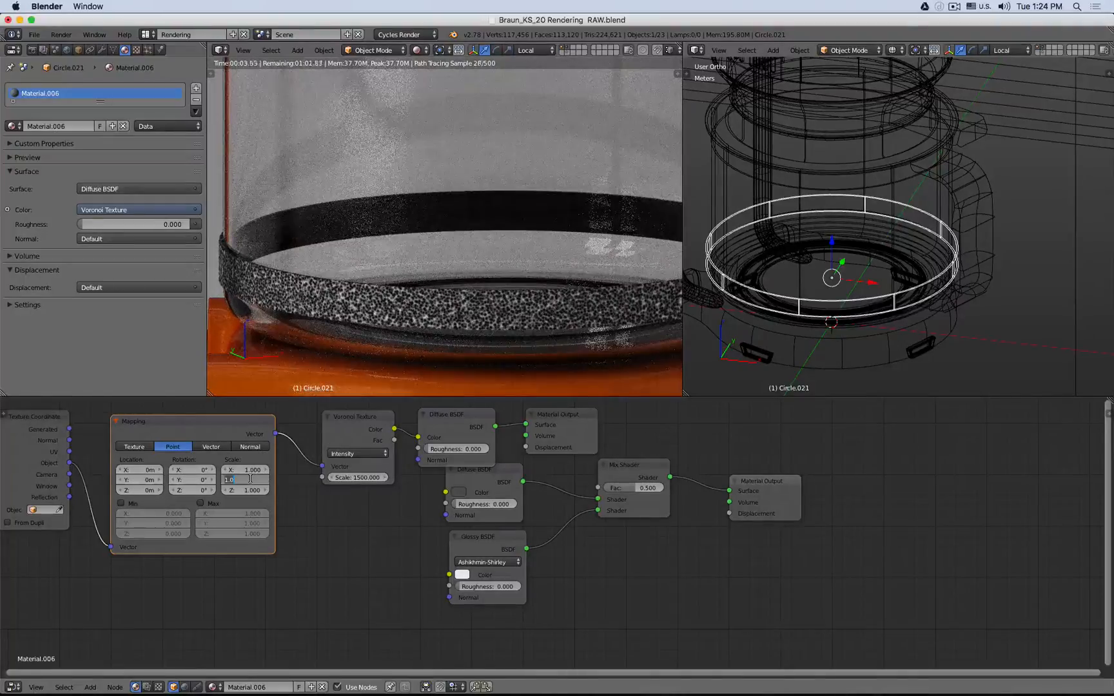
pyautogui.write('2')
pyautogui.press('Return')
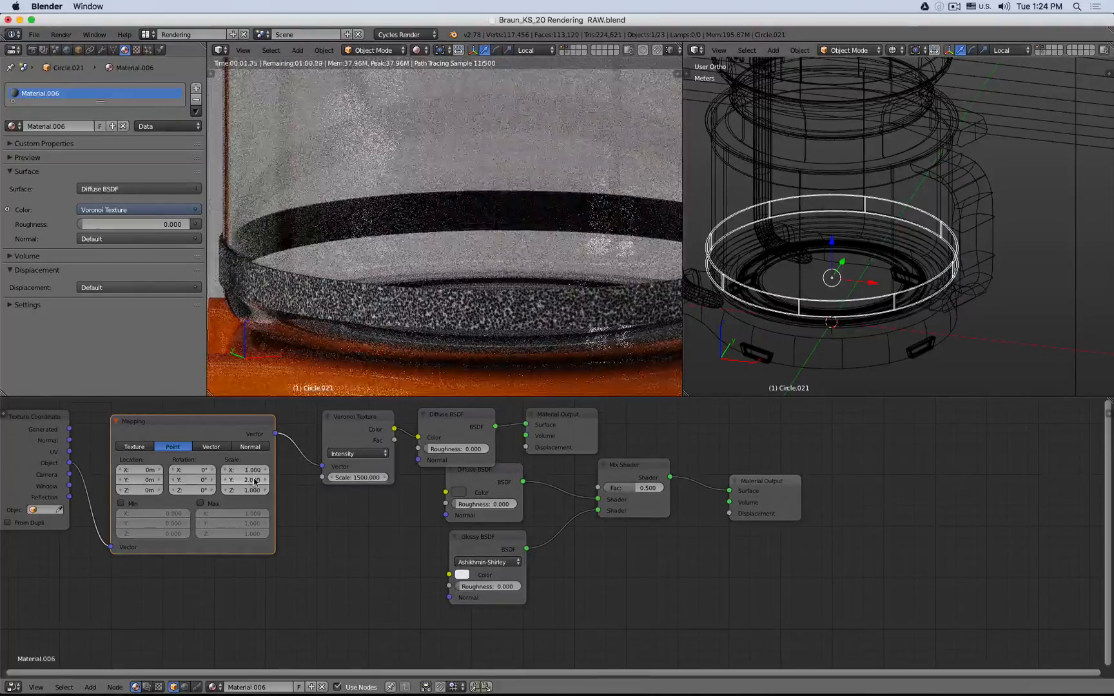
pyautogui.click(254, 479)
pyautogui.write('3')
pyautogui.press('Return')
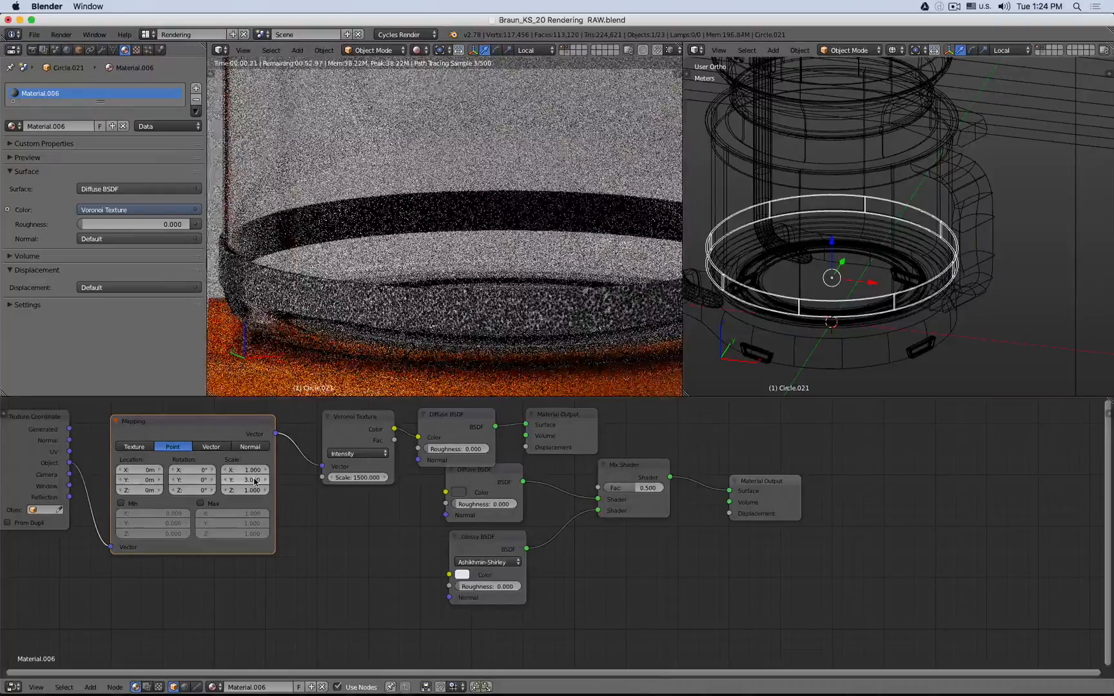
pyautogui.click(255, 479)
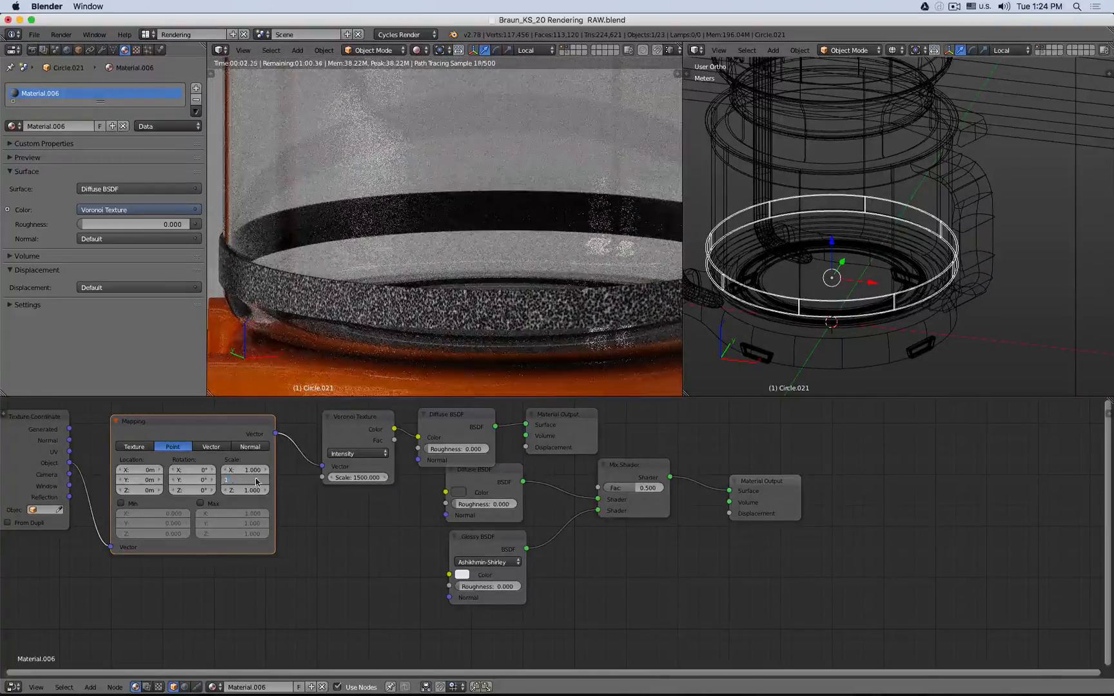
pyautogui.write('1')
pyautogui.press('Return')
# - Set the Mapping X scale to 0.1 and try several Z scale values
pyautogui.click(243, 469)
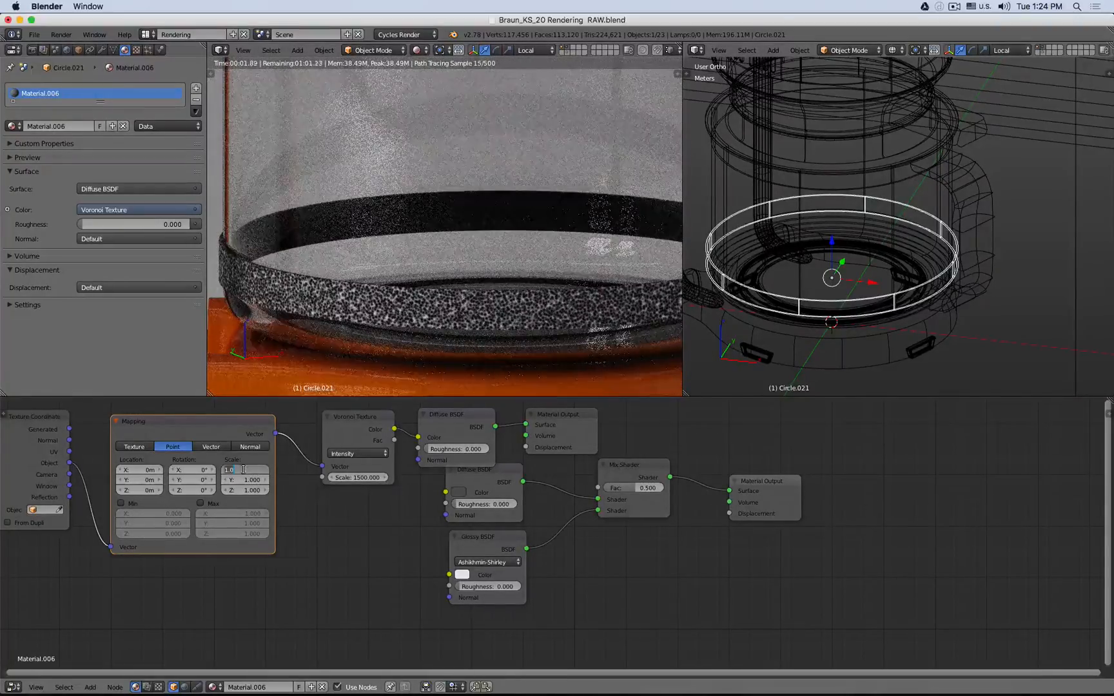
pyautogui.press('Return')
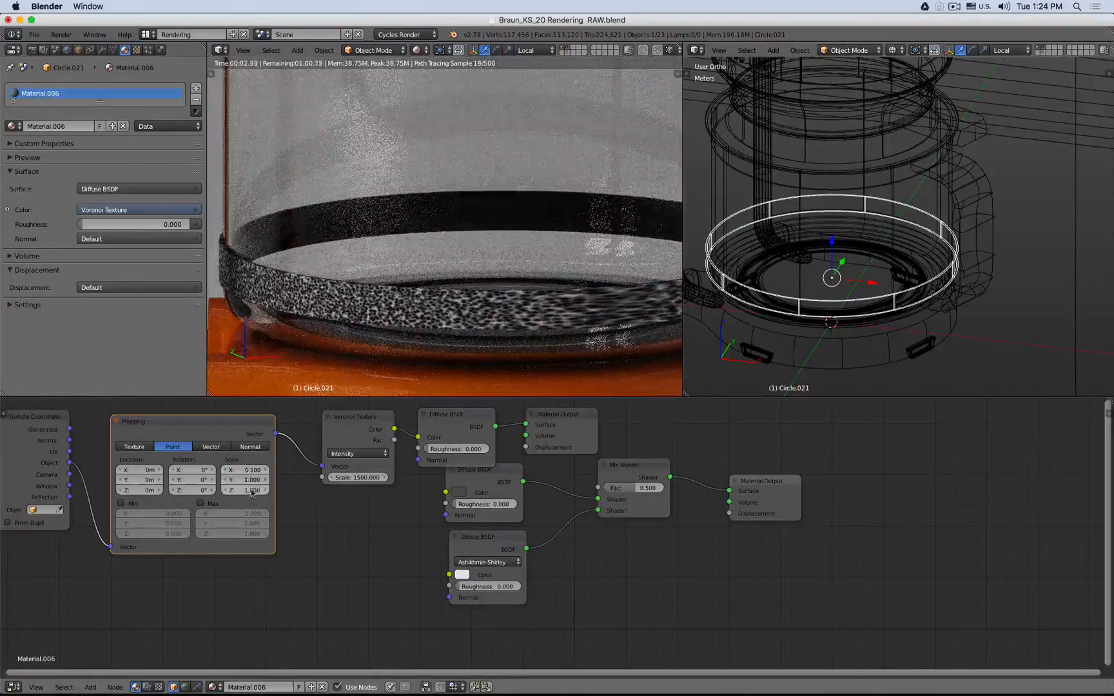
pyautogui.click(245, 489)
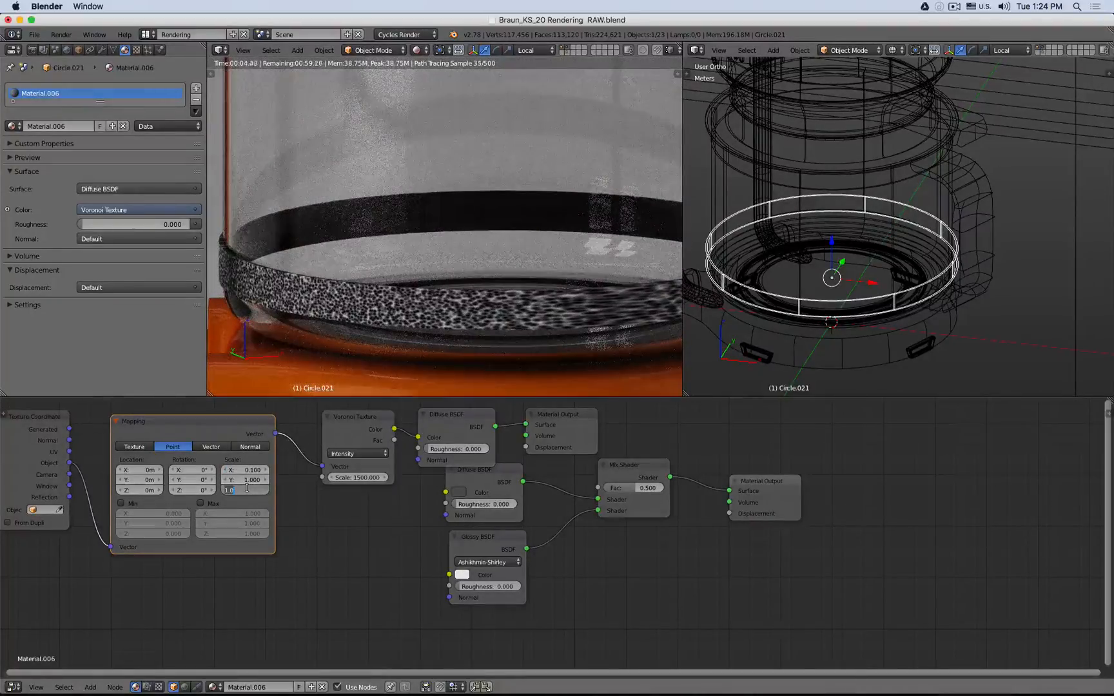
pyautogui.write('.1')
pyautogui.press('Return')
pyautogui.click(246, 489)
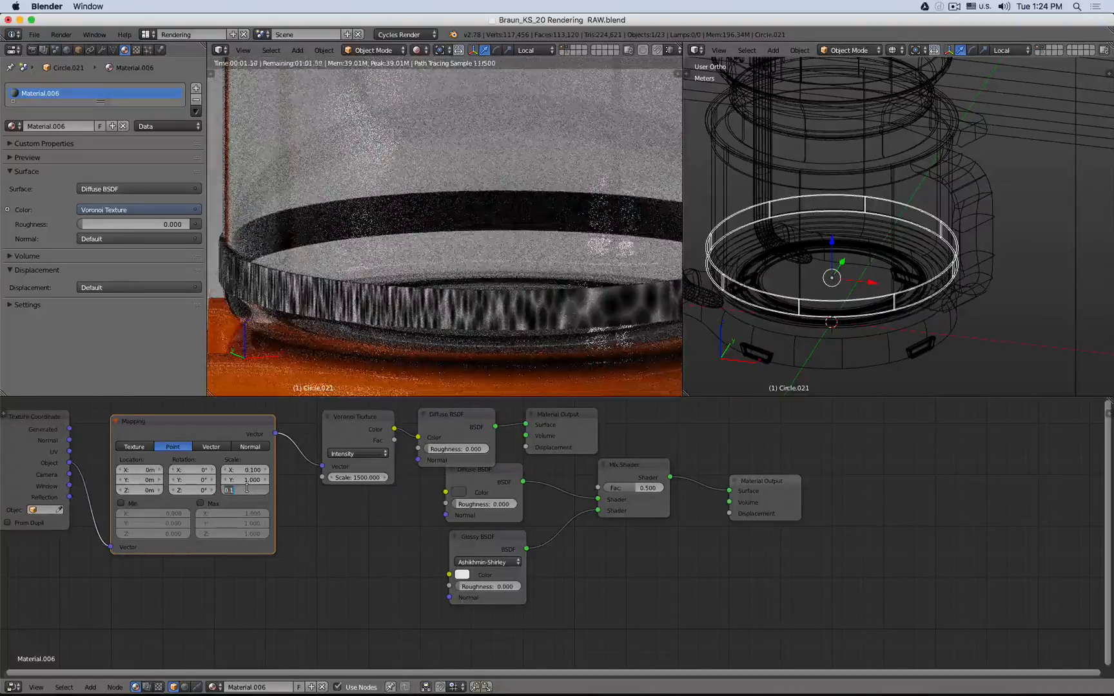
pyautogui.write('2')
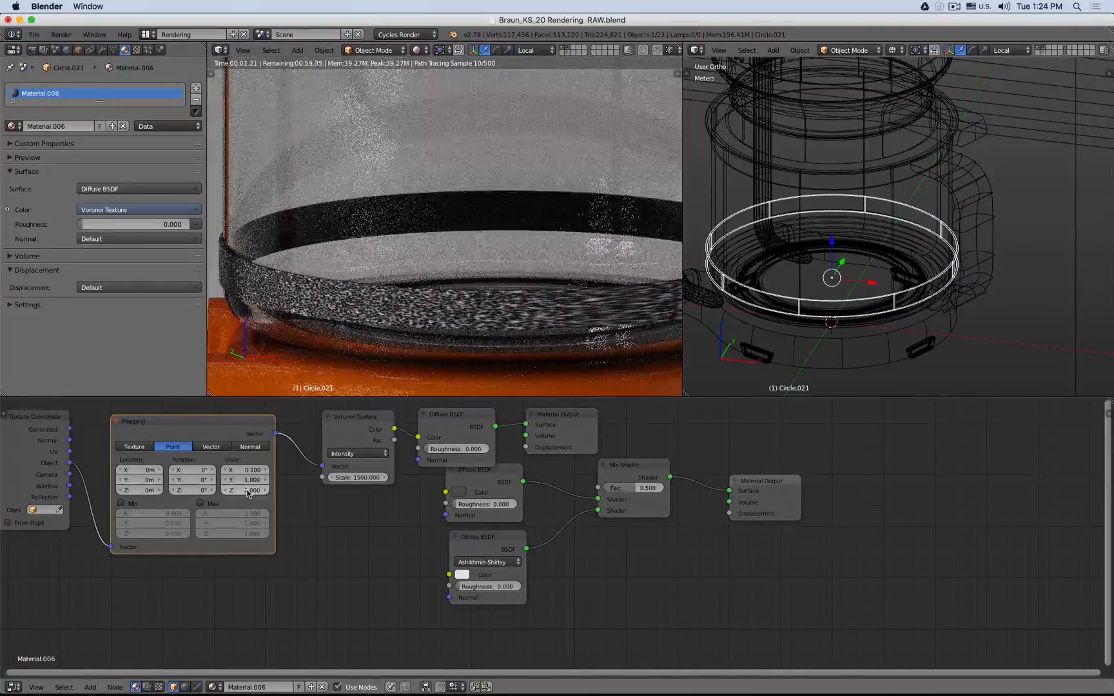
pyautogui.write('.0')
pyautogui.write('1')
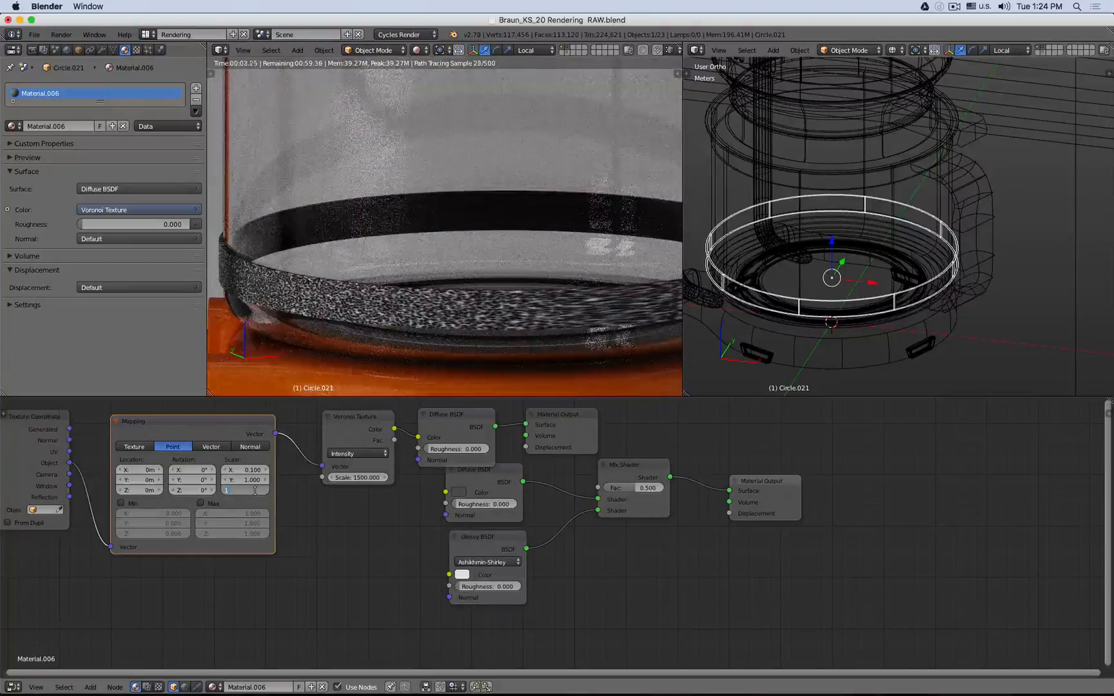
pyautogui.press('Return')
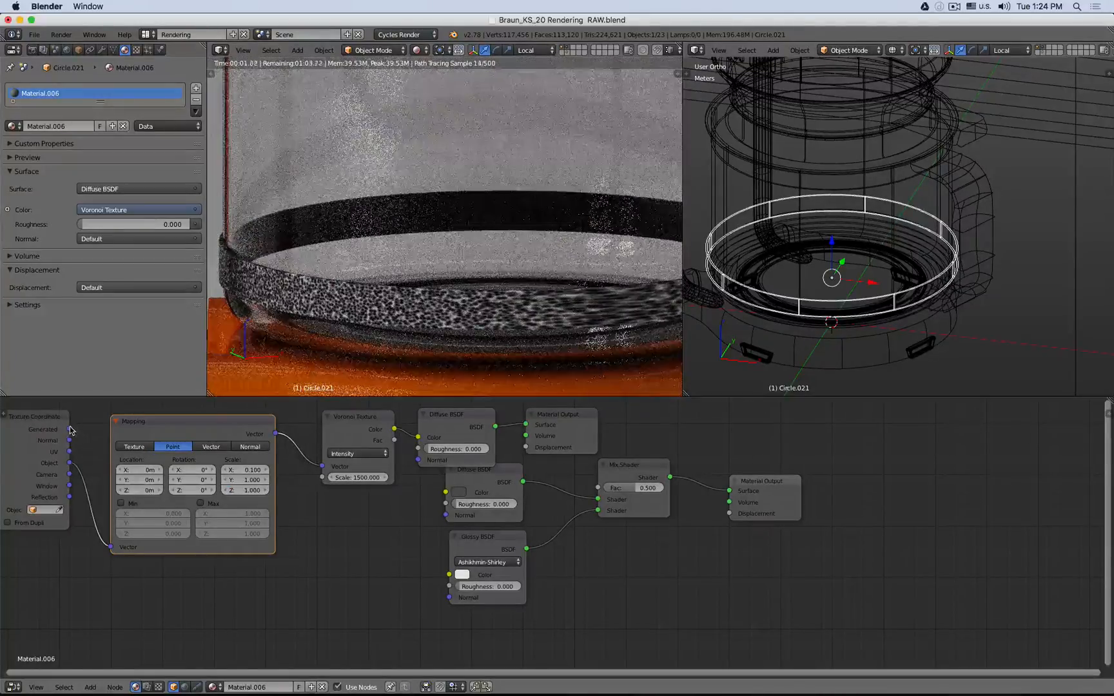
# - Feed the Generated coordinates into the Mapping node and reset its X scale to 1
pyautogui.moveTo(69, 429); pyautogui.dragTo(112, 549)
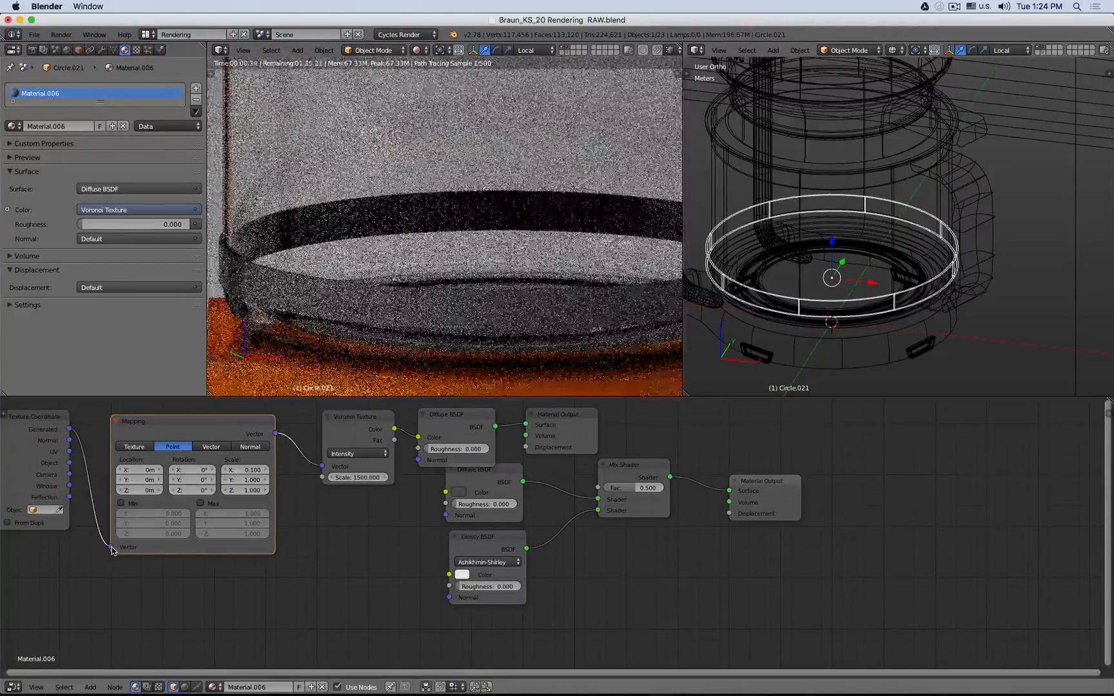
pyautogui.click(249, 469)
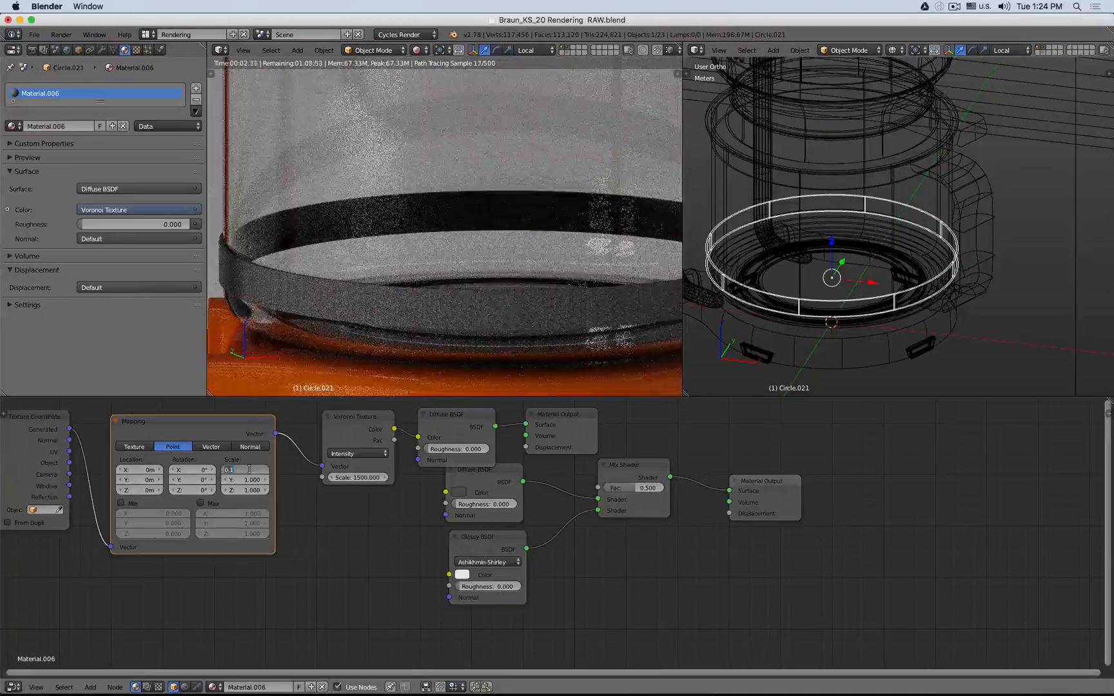
pyautogui.press('Return')
# - Try a Voronoi Texture scale of 100, then set it to 50
pyautogui.click(359, 477)
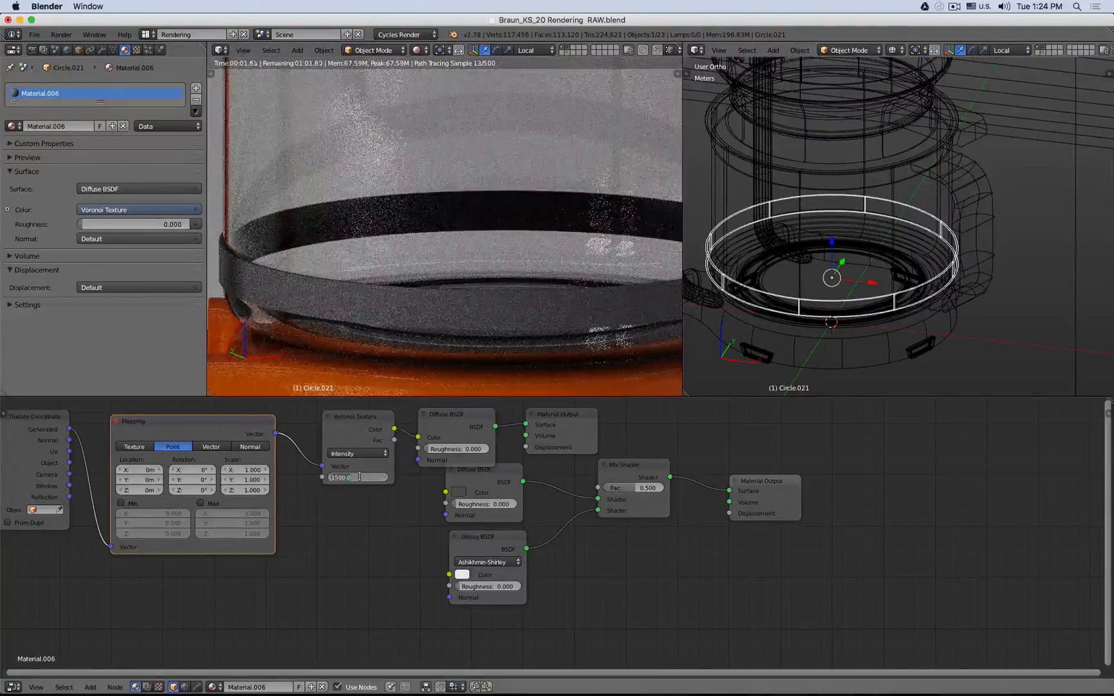
pyautogui.press('Return')
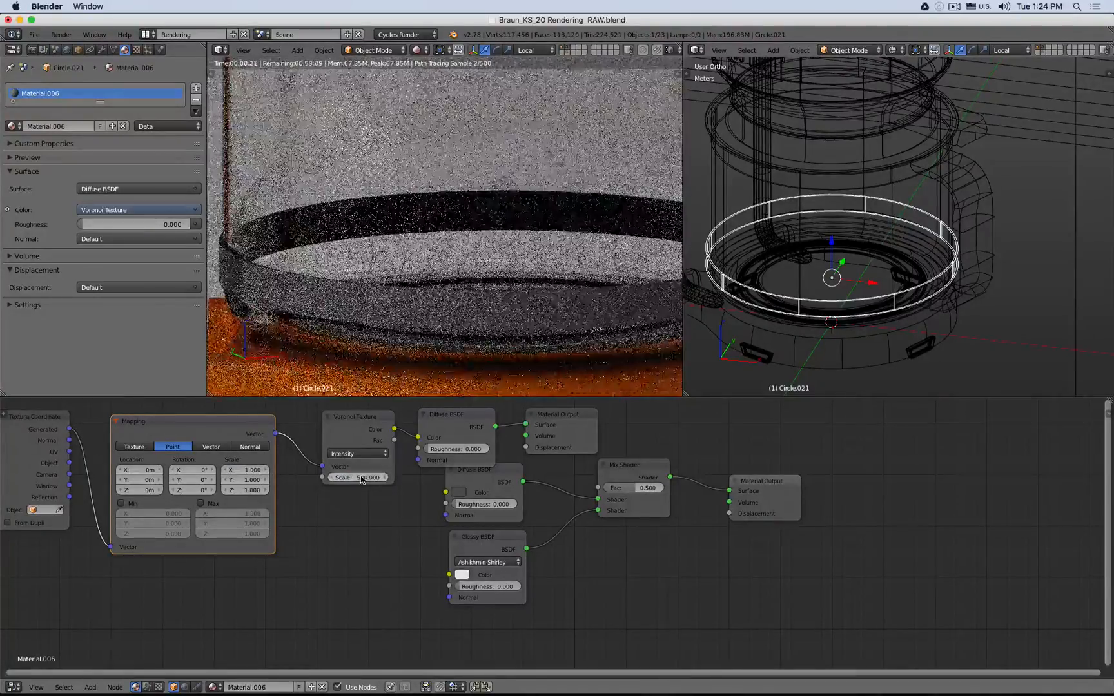
pyautogui.click(359, 477)
pyautogui.write('100')
pyautogui.press('Return')
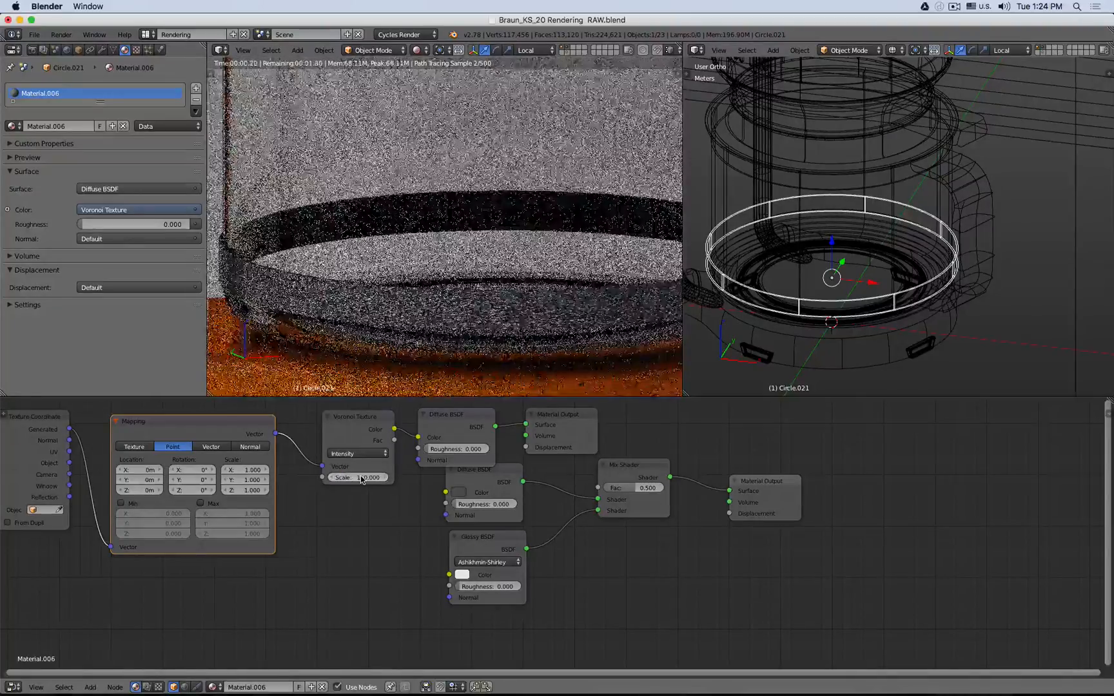
pyautogui.click(361, 478)
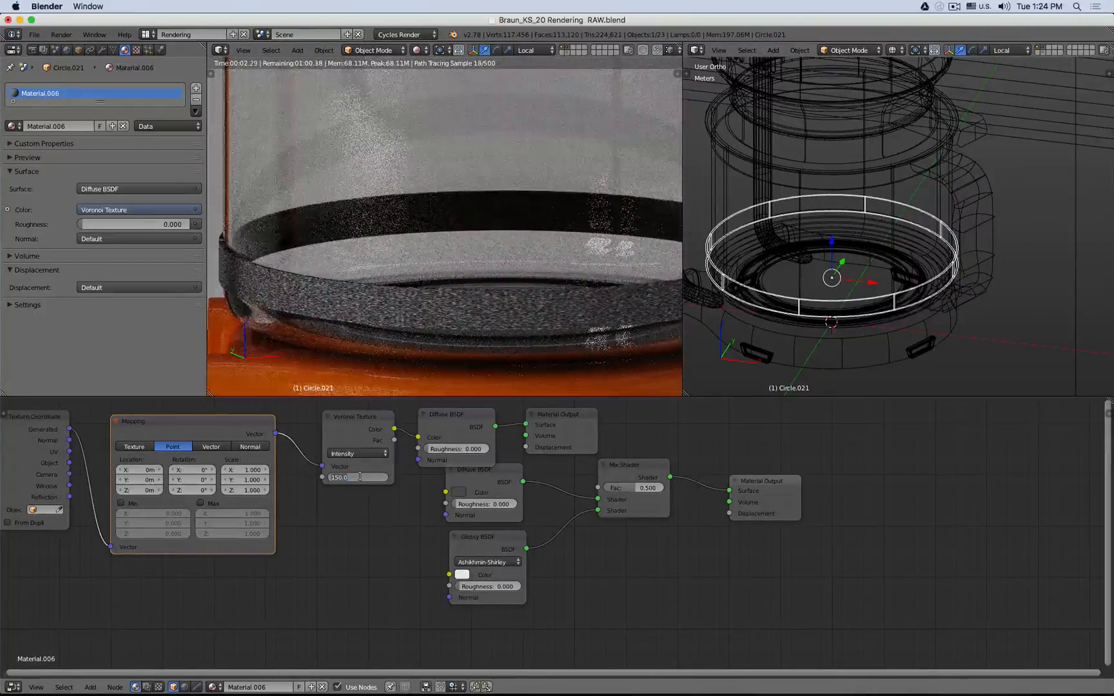
pyautogui.write('50')
pyautogui.press('Return')
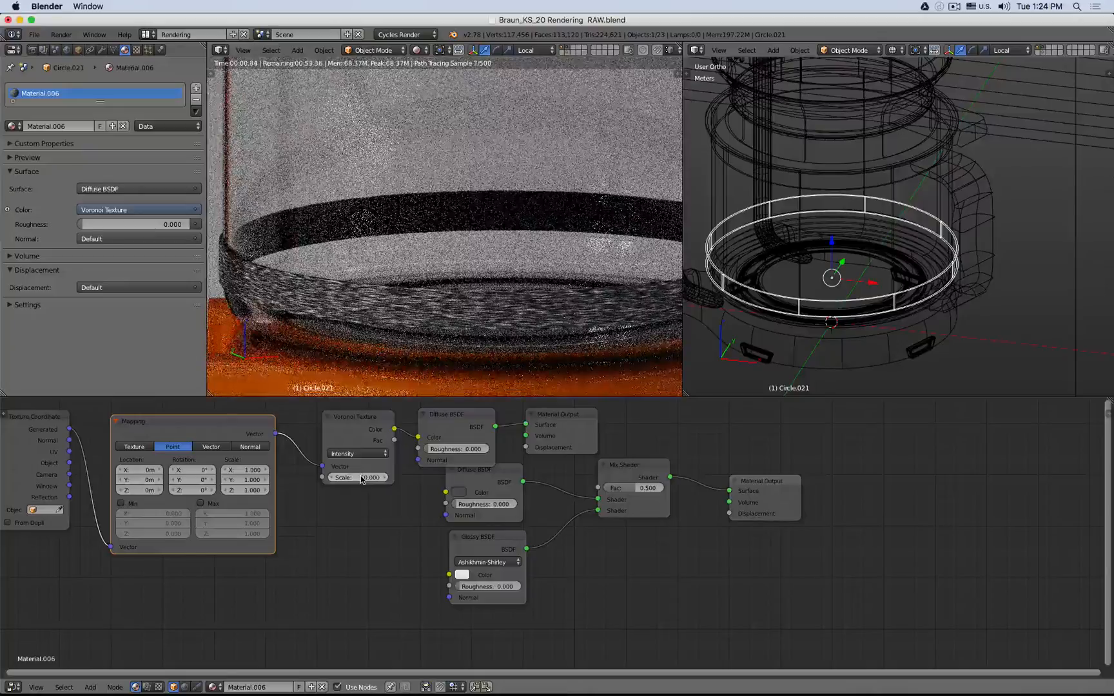
# - Try Mapping X scale values of 3, 5 and 1, then set the X scale to 0.1
pyautogui.scroll(-1, 326, 299)
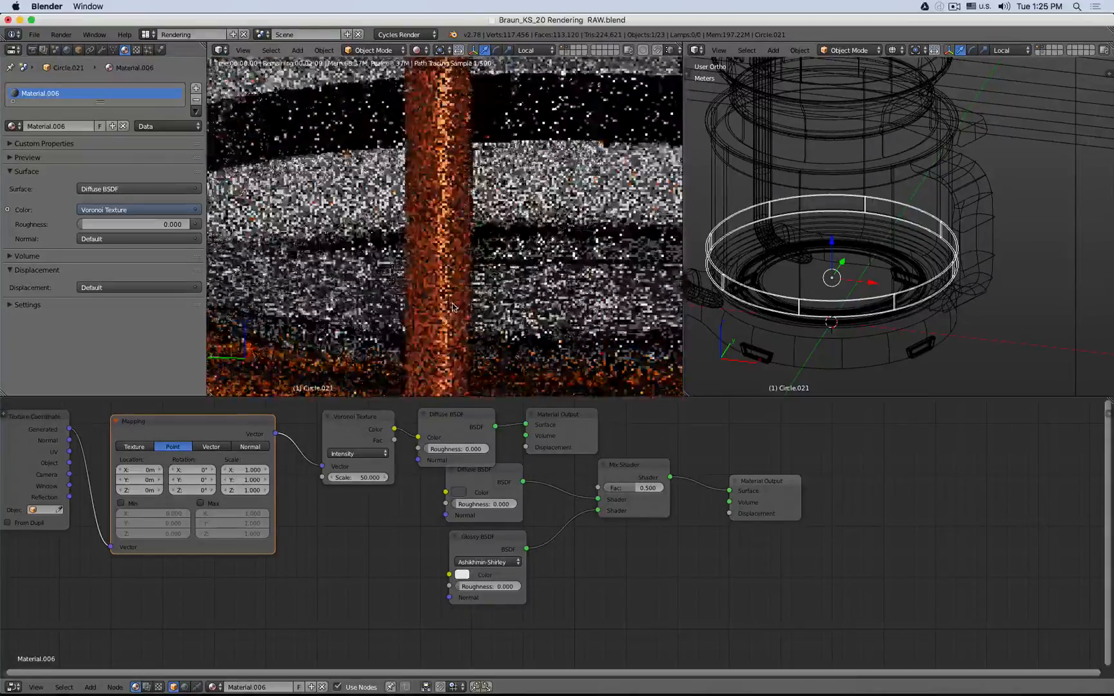
pyautogui.click(251, 471)
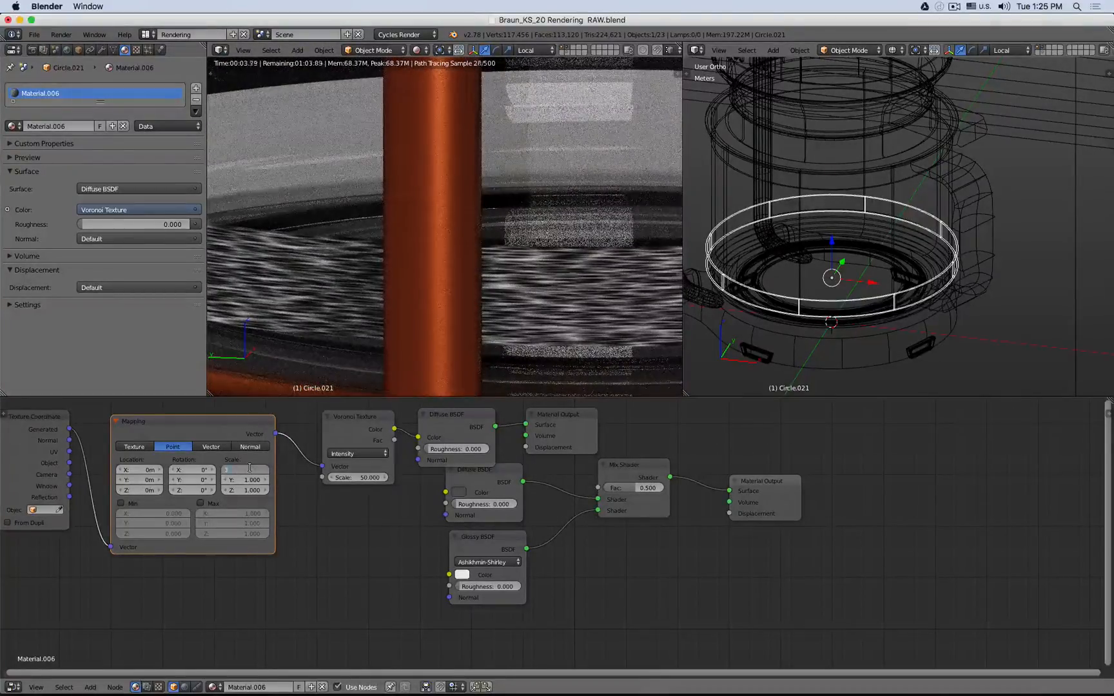
pyautogui.write('3')
pyautogui.press('Return')
pyautogui.click(244, 471)
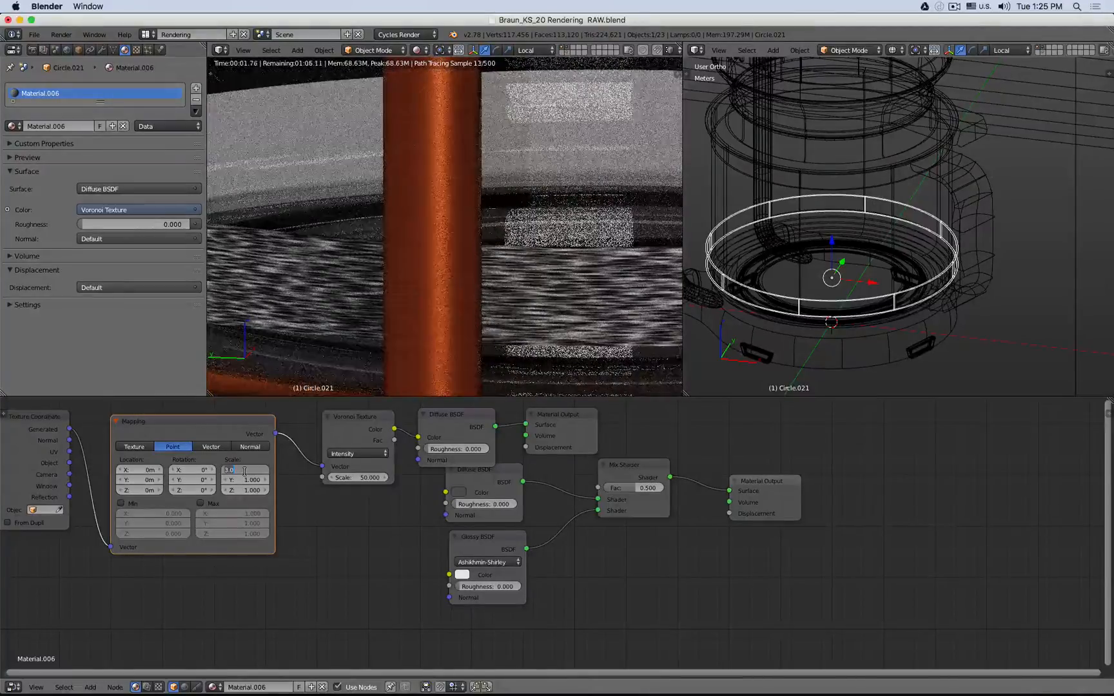
pyautogui.write('5')
pyautogui.press('Return')
pyautogui.click(244, 472)
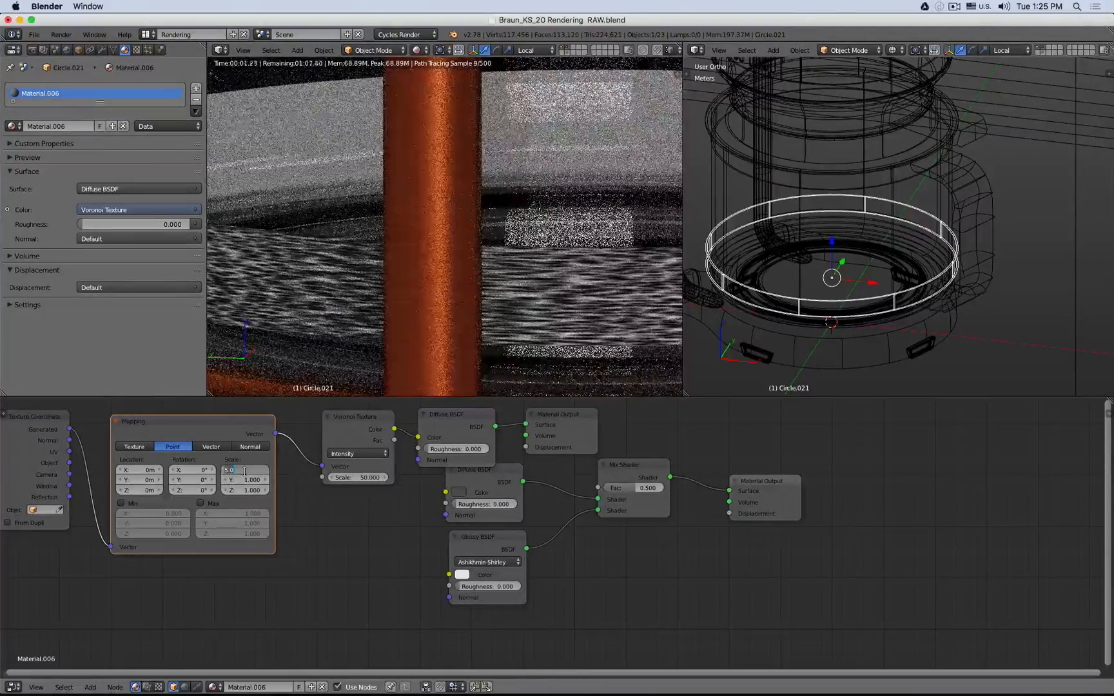
pyautogui.write('1')
pyautogui.press('Return')
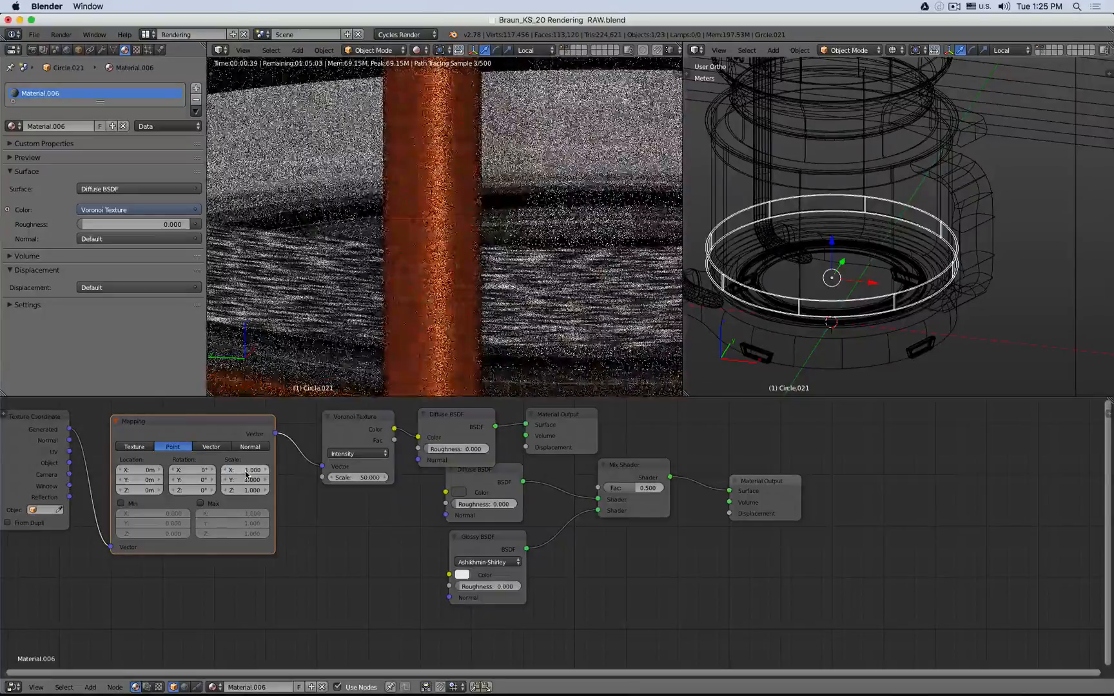
pyautogui.click(246, 473)
pyautogui.write('0.1')
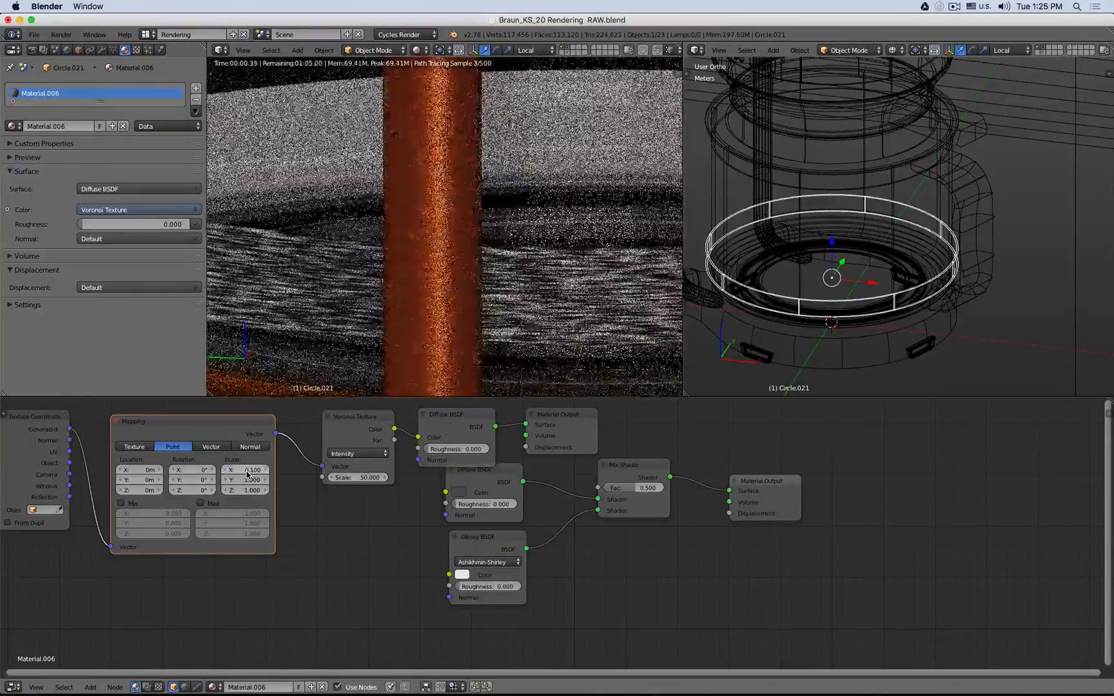
pyautogui.press('Return')
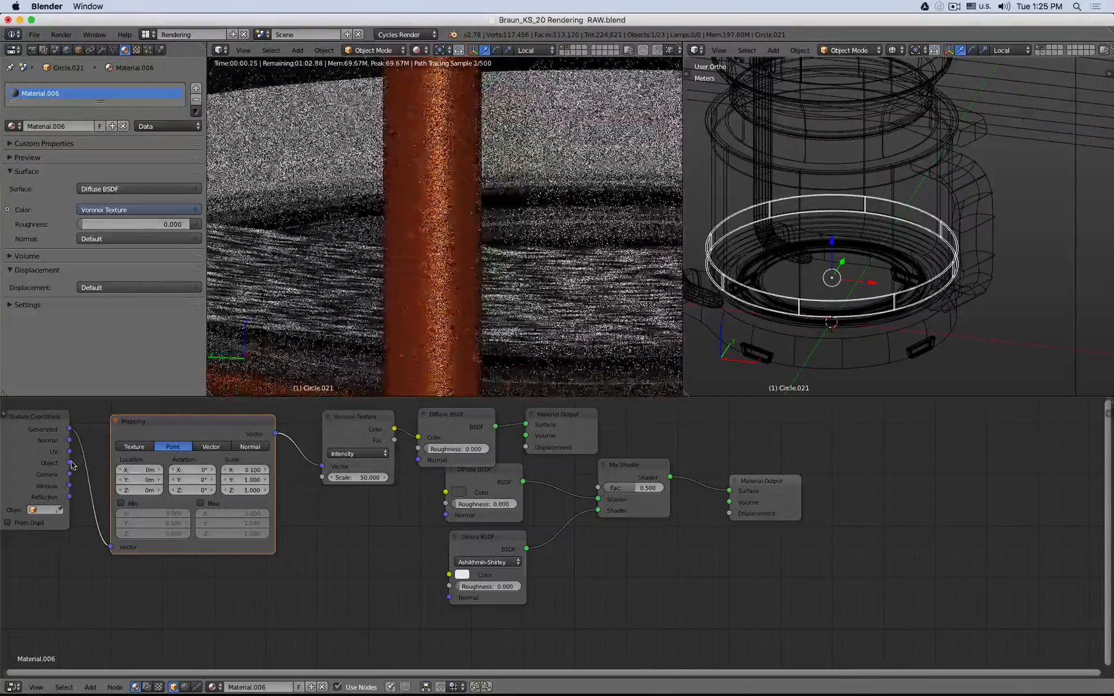
# - Reconnect the Texture Coordinate Object output to the Mapping Vector input and set the X scale to 1
pyautogui.moveTo(69, 463); pyautogui.dragTo(113, 549)
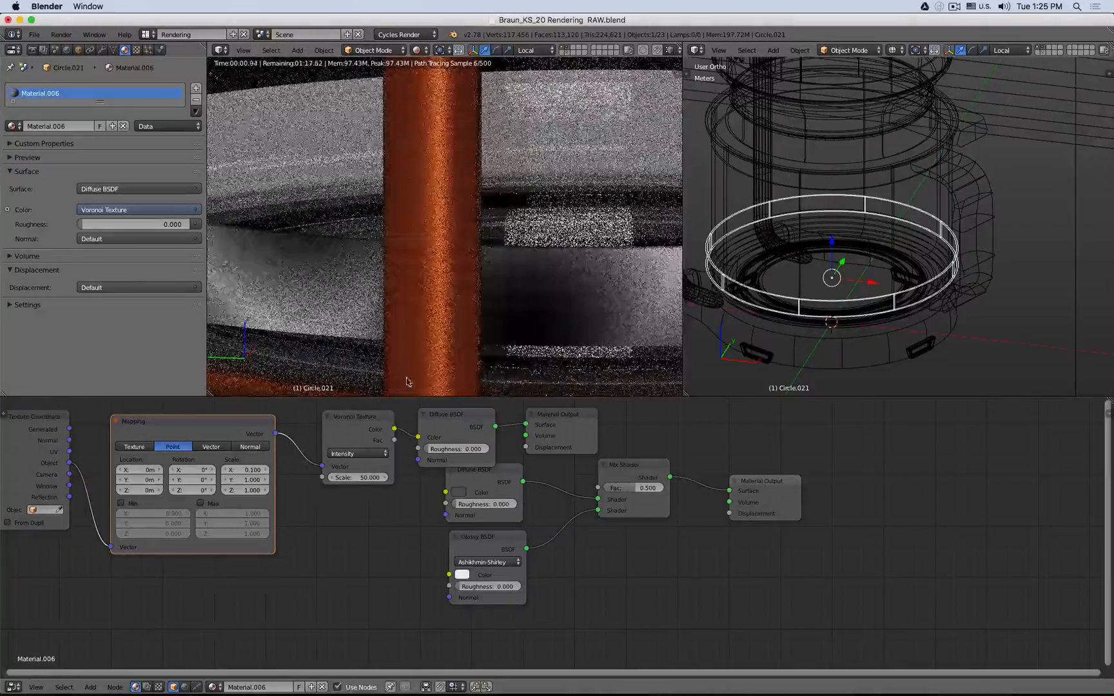
pyautogui.click(250, 473)
pyautogui.write('1')
pyautogui.press('Return')
# - Change the Voronoi Texture scale value
pyautogui.click(375, 479)
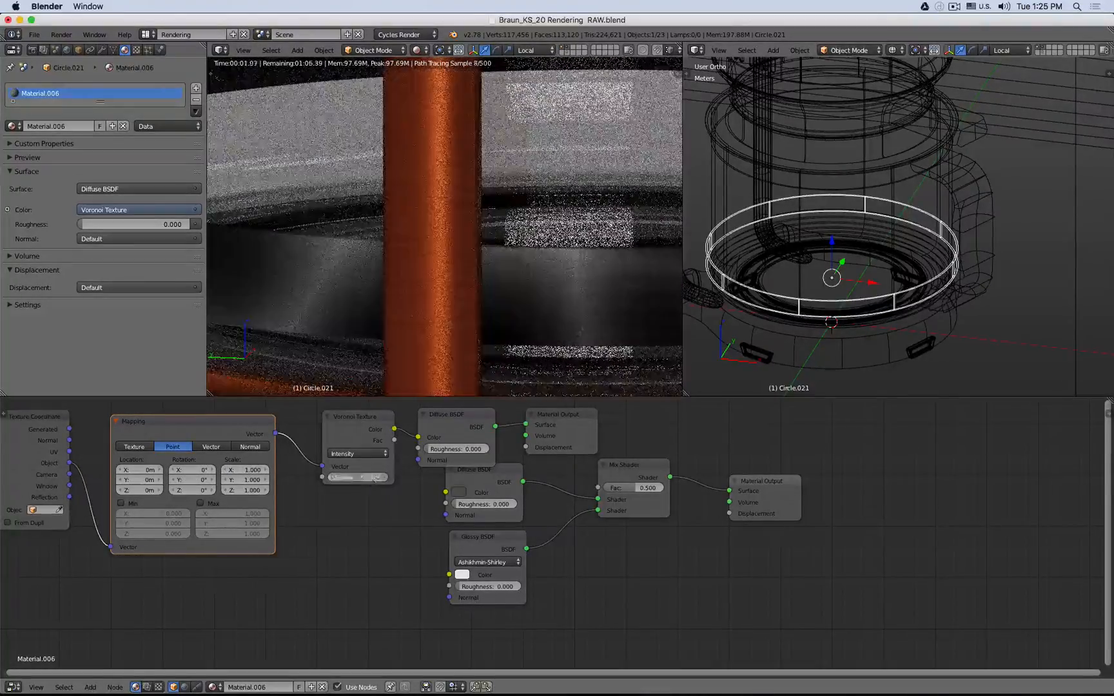
pyautogui.press('Return')
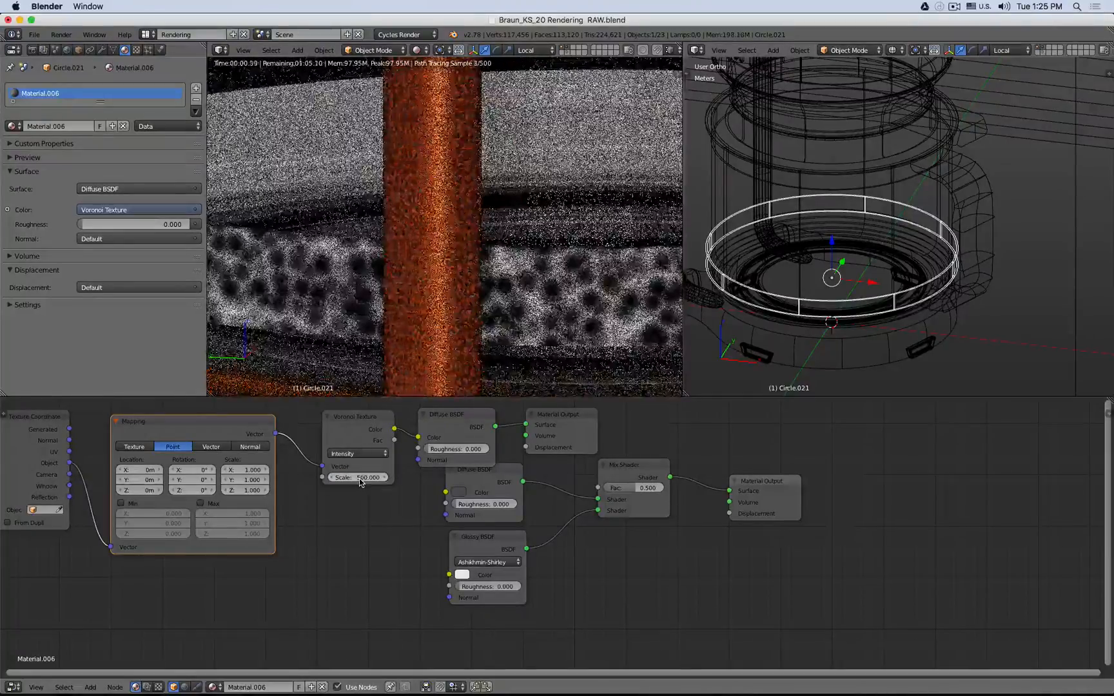
# - Try Mapping Y scale values of 2 and then 0.1
pyautogui.scroll(-8, 554, 252)
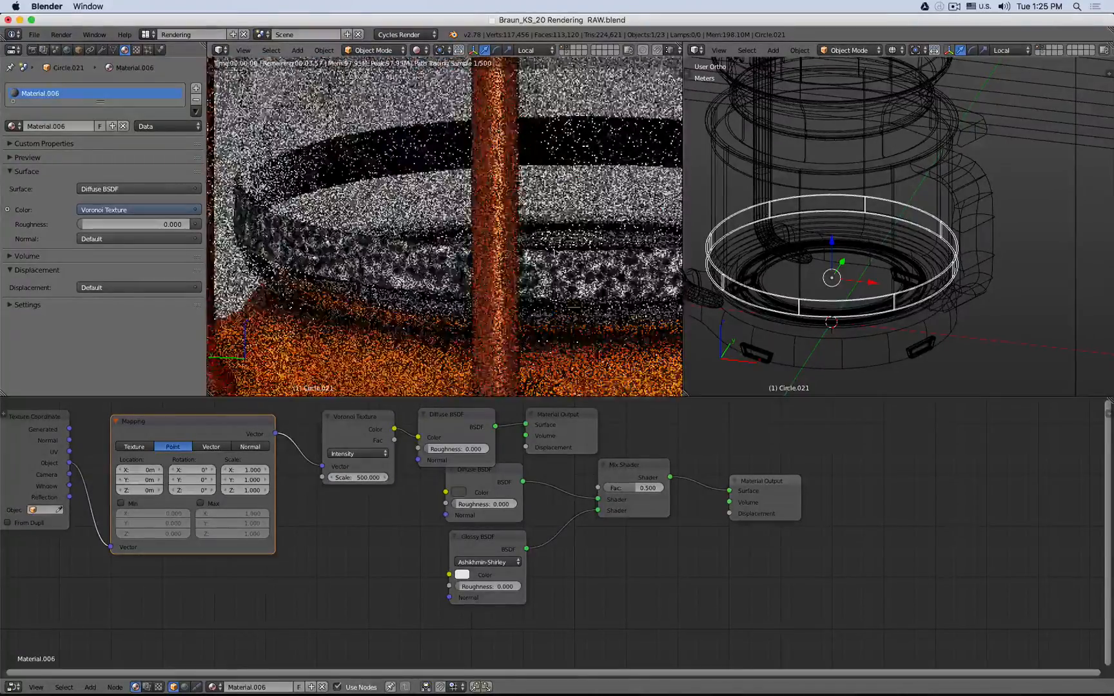
pyautogui.moveTo(579, 252); pyautogui.dragTo(552, 239, button='middle')
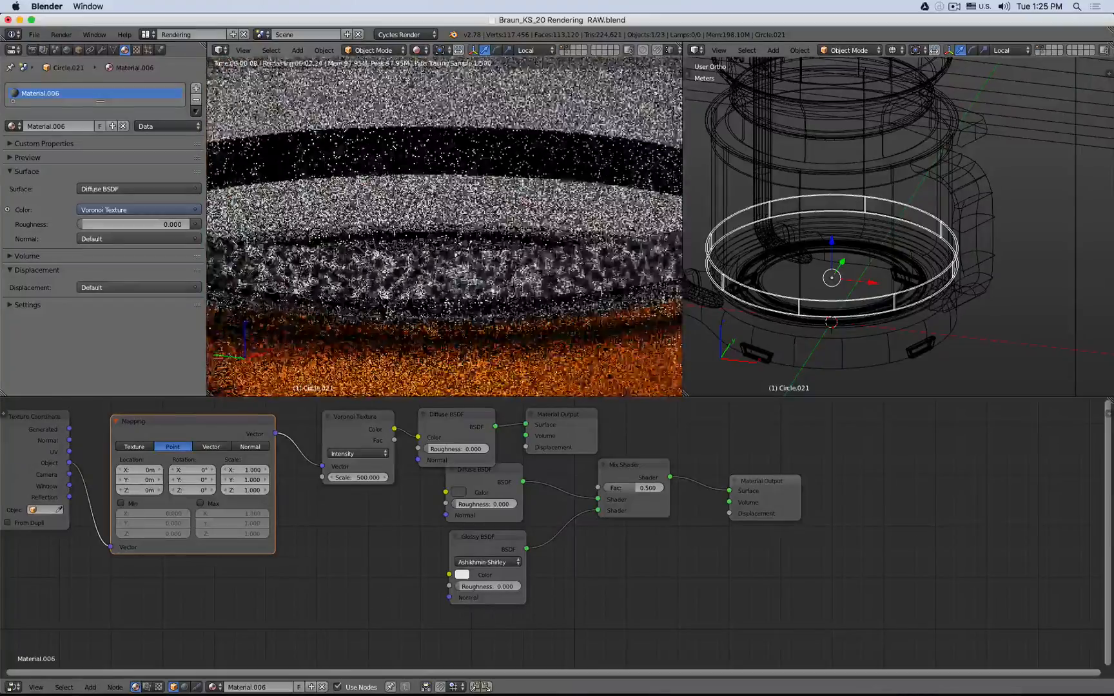
pyautogui.click(247, 478)
pyautogui.write('2')
pyautogui.press('Return')
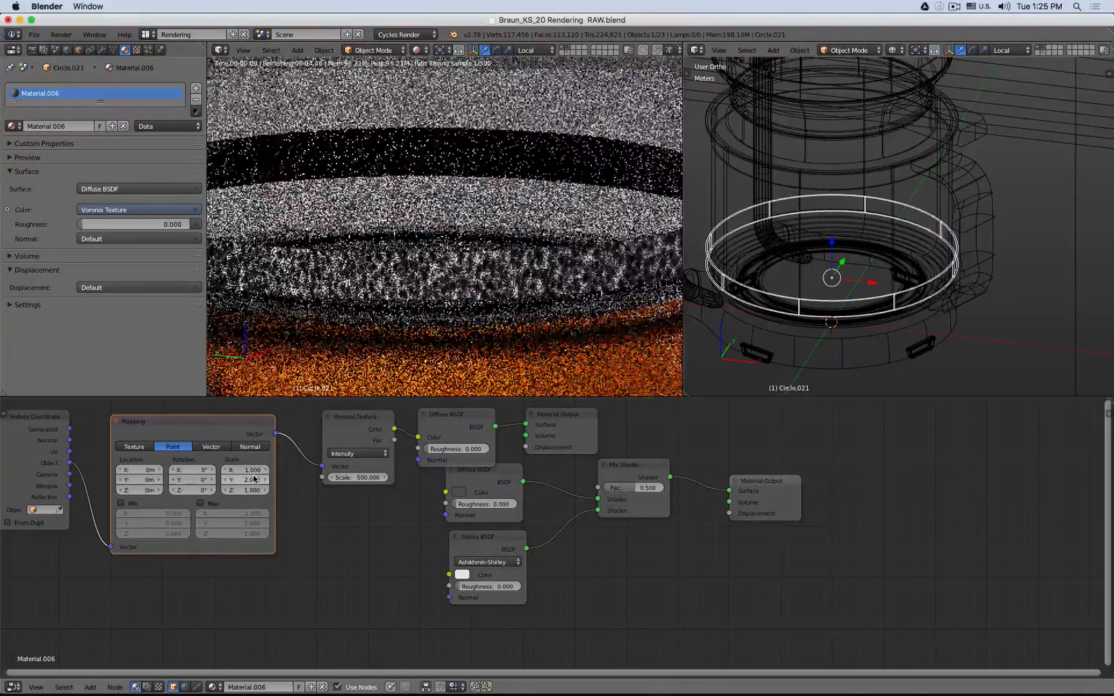
pyautogui.click(253, 478)
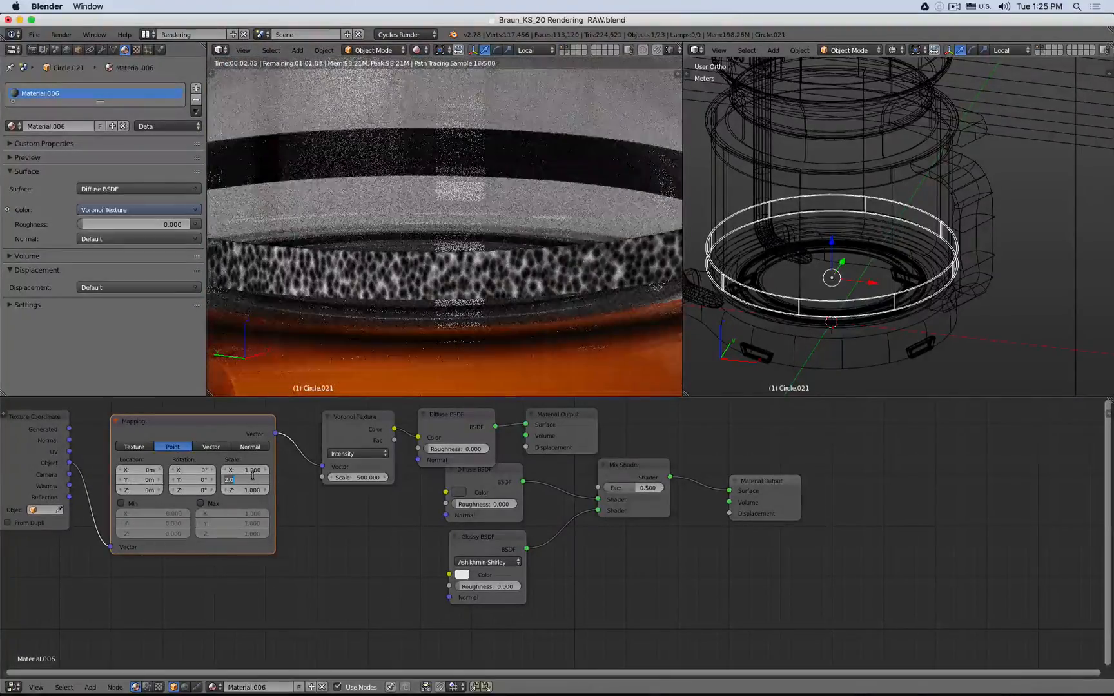
pyautogui.write('0.1')
pyautogui.press('Return')
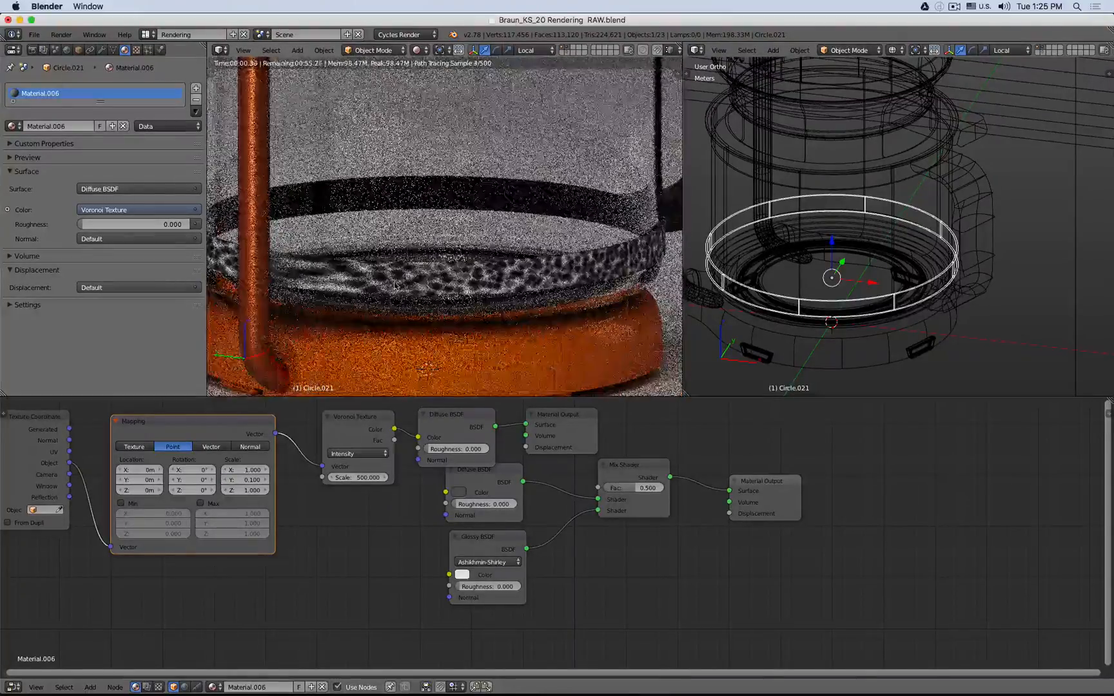
# - Try a Mapping Z scale of 0.1 and re-enter the Y scale as 0.1
pyautogui.moveTo(381, 235); pyautogui.dragTo(407, 235, button='middle')
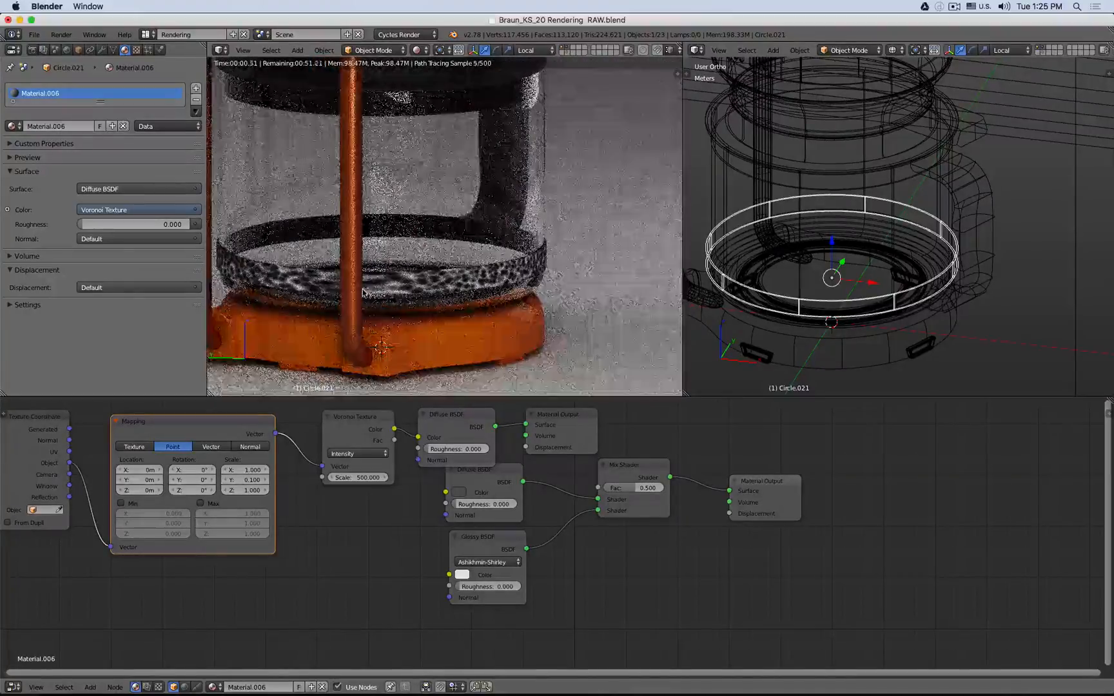
pyautogui.doubleClick(256, 490)
pyautogui.press('BackSpace')
pyautogui.write('0.1')
pyautogui.press('Return')
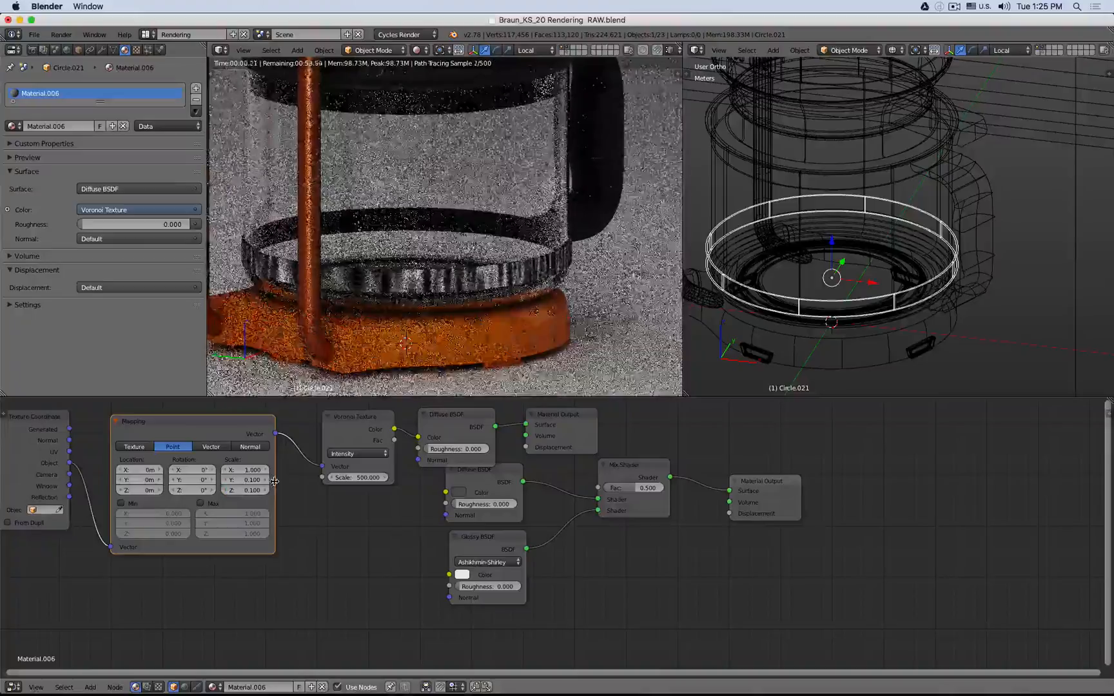
pyautogui.doubleClick(249, 481)
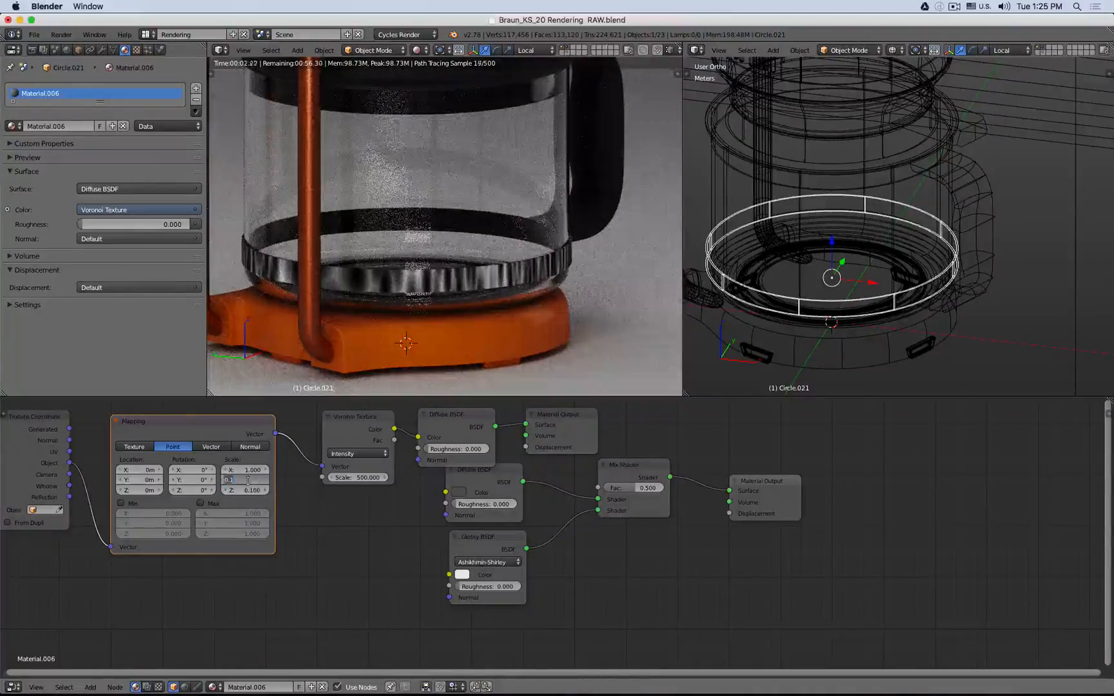
pyautogui.press('BackSpace')
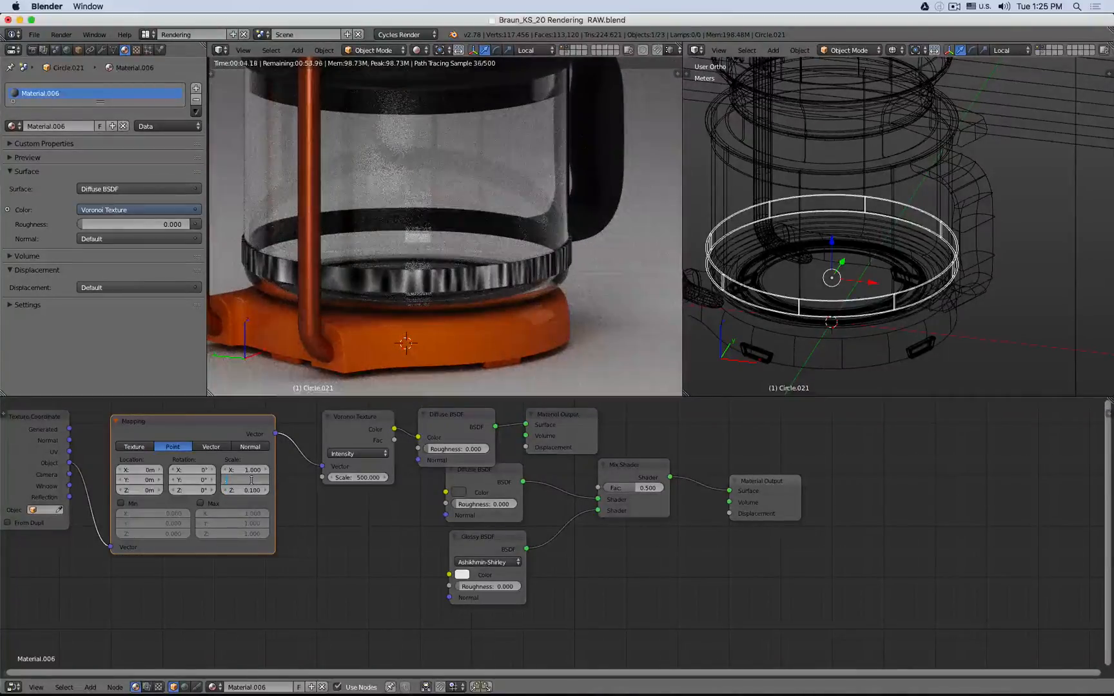
pyautogui.write('0.1')
pyautogui.press('Return')
pyautogui.doubleClick(247, 490)
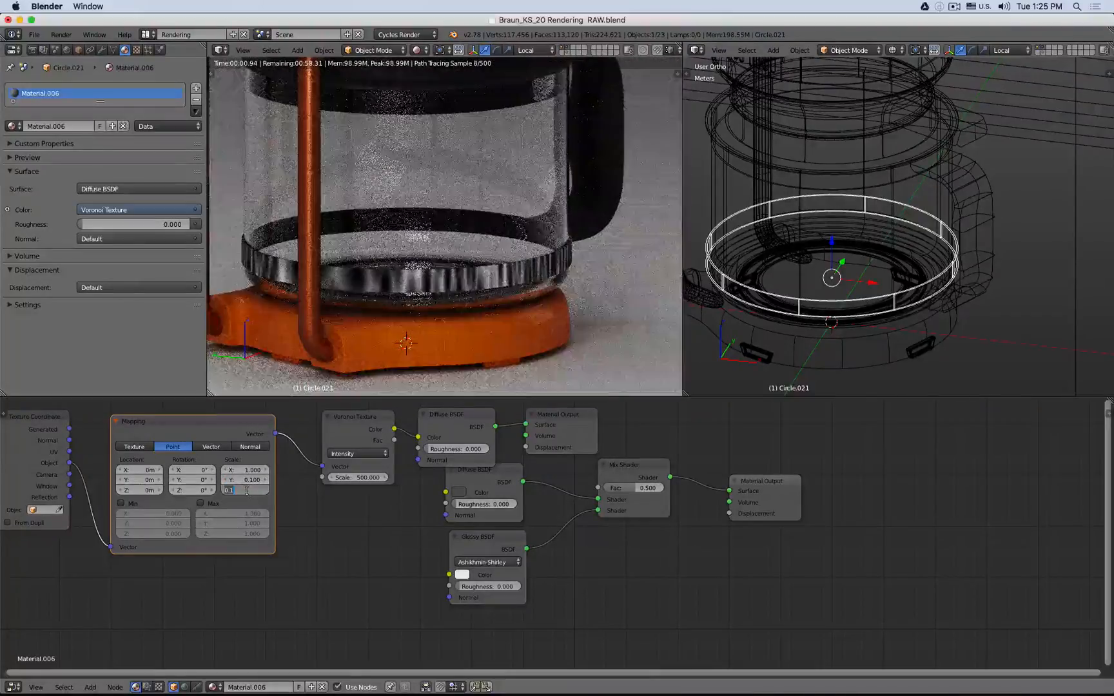
pyautogui.press('Return')
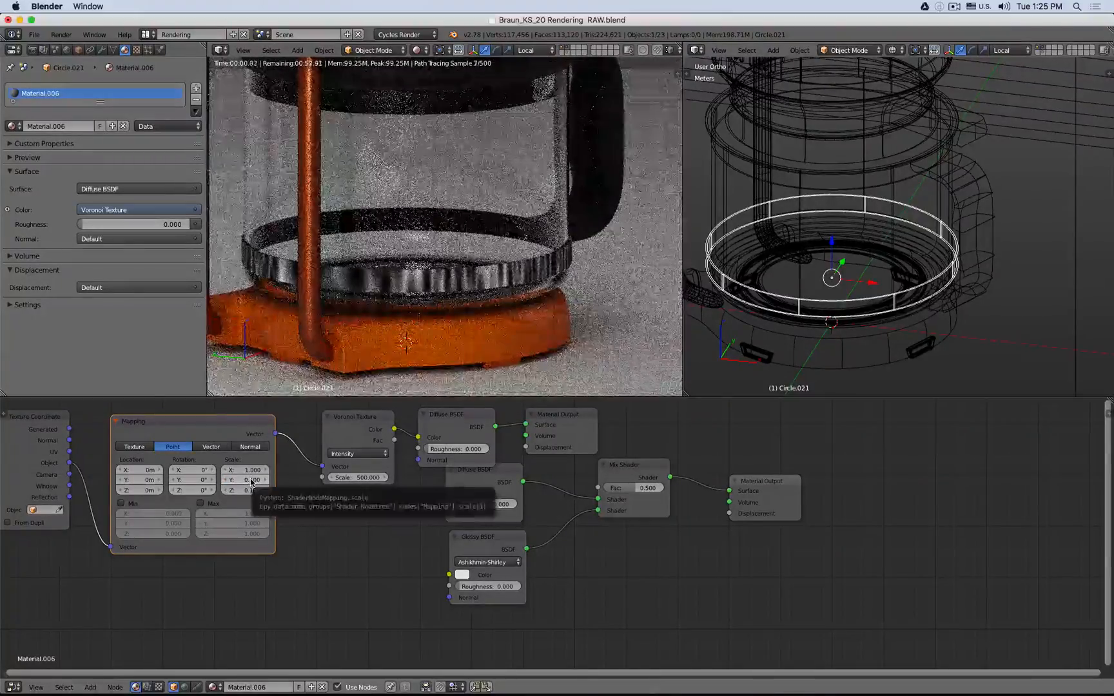
# - Reset the Mapping Y and Z scales to 1
pyautogui.doubleClick(250, 480)
pyautogui.write('1')
pyautogui.press('Tab')
pyautogui.write('1')
pyautogui.press('Return')
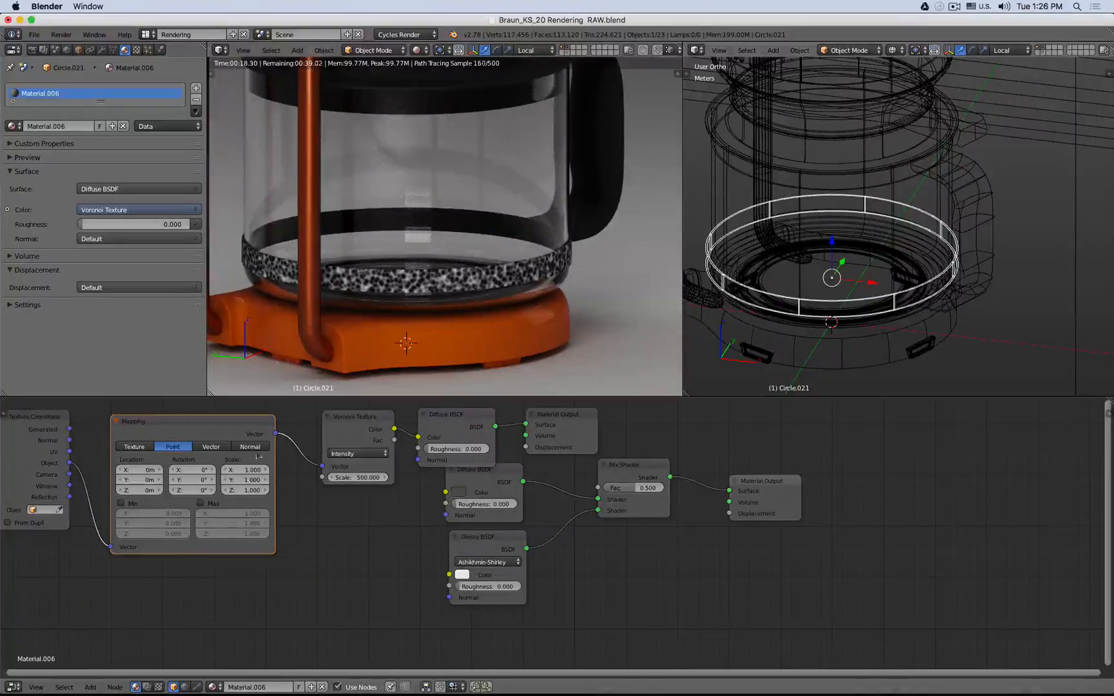
pyautogui.click(242, 490)
pyautogui.press('Return')
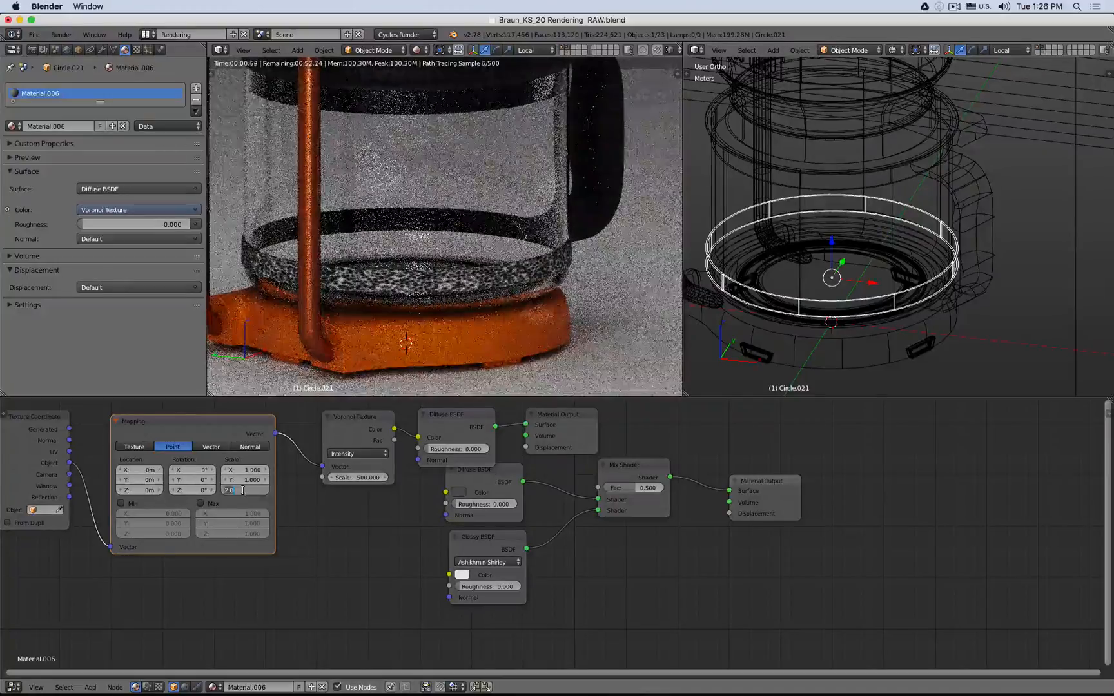
# - Try Mapping Z scale values of 8, 10 and 20
pyautogui.click(244, 491)
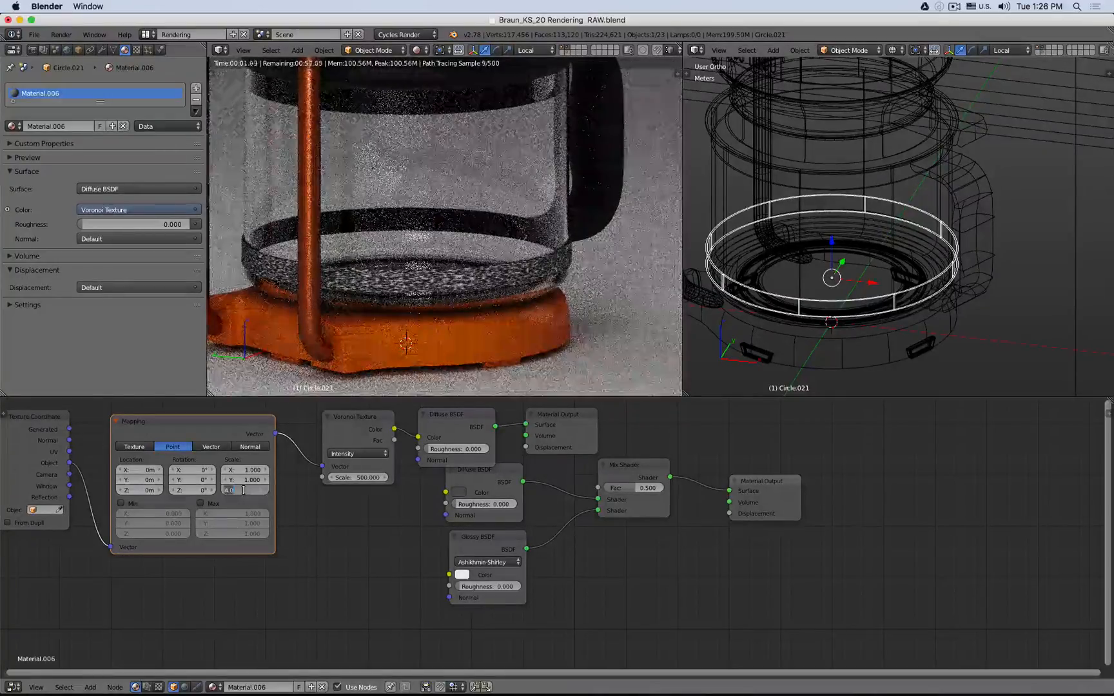
pyautogui.write('8')
pyautogui.press('Return')
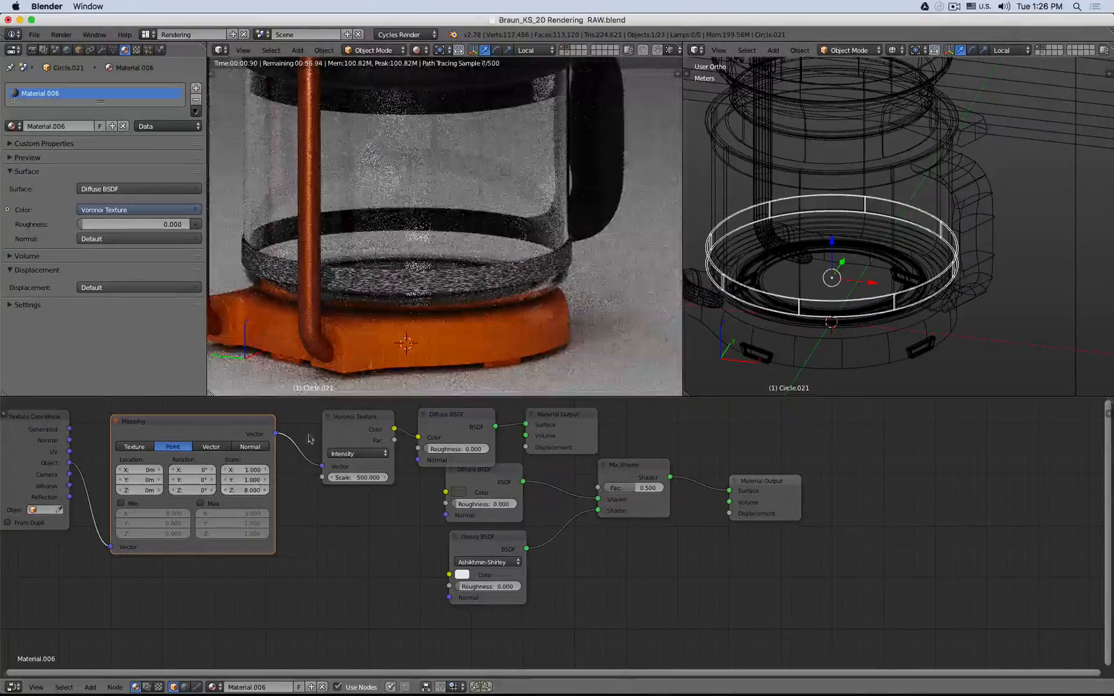
pyautogui.scroll(4, 514, 271)
pyautogui.moveTo(513, 271); pyautogui.dragTo(374, 293, button='middle')
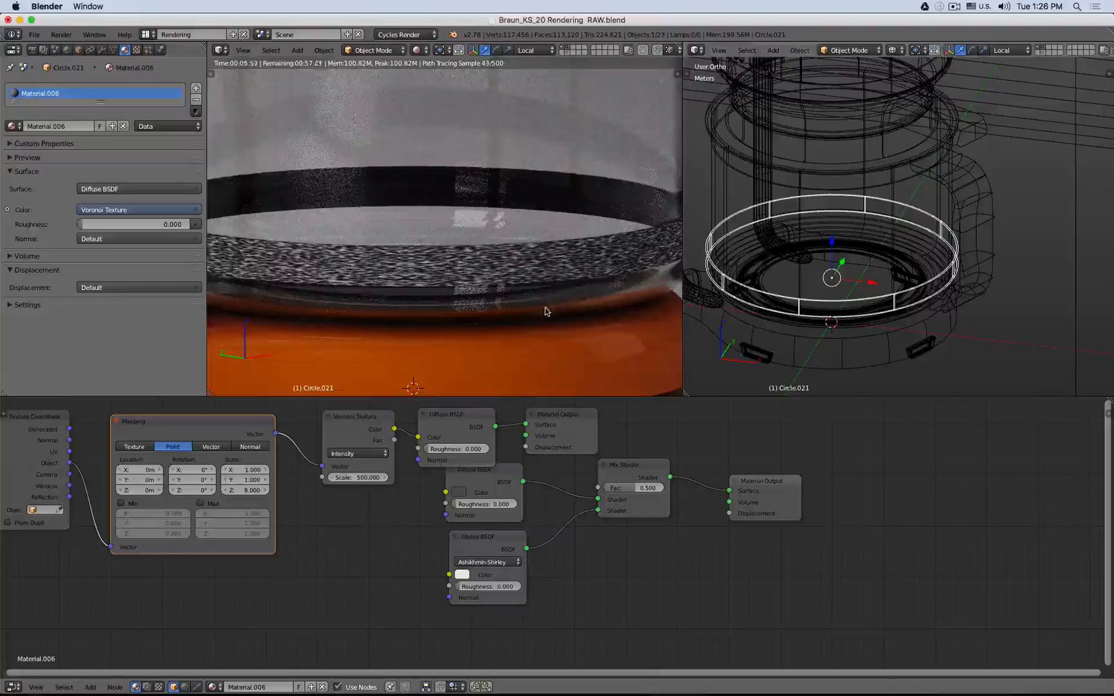
pyautogui.click(243, 491)
pyautogui.write('10')
pyautogui.press('Return')
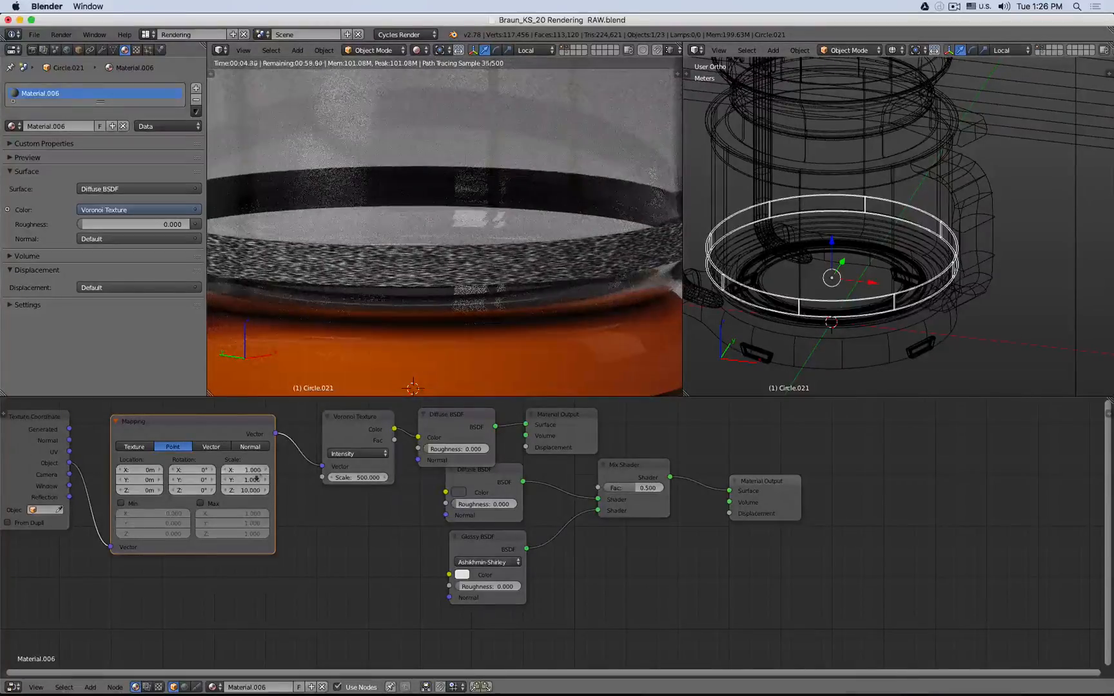
pyautogui.click(242, 491)
pyautogui.write('20')
pyautogui.press('Return')
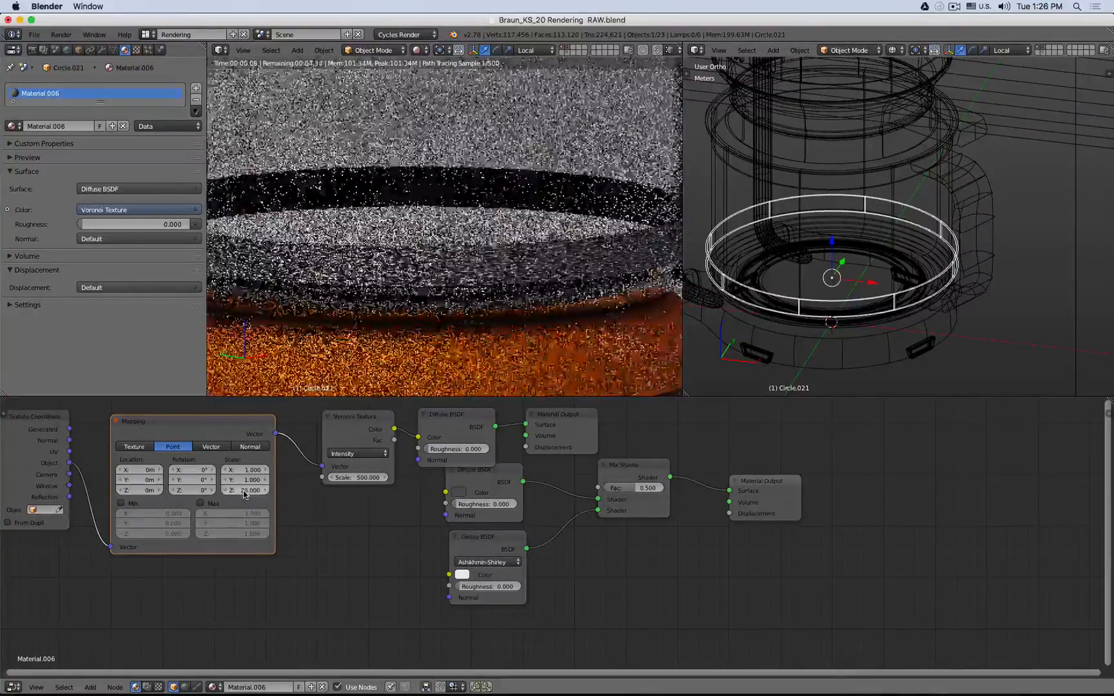
# - Try Voronoi Texture scale values of 250 and then 150
pyautogui.click(360, 477)
pyautogui.write('250')
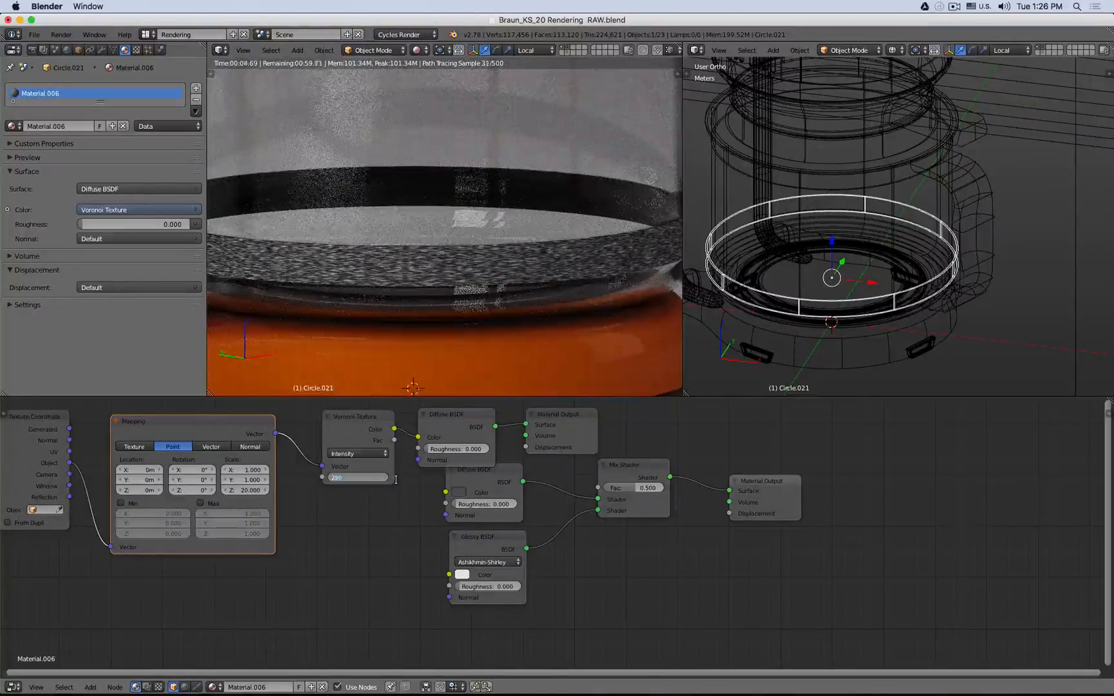
pyautogui.press('Return')
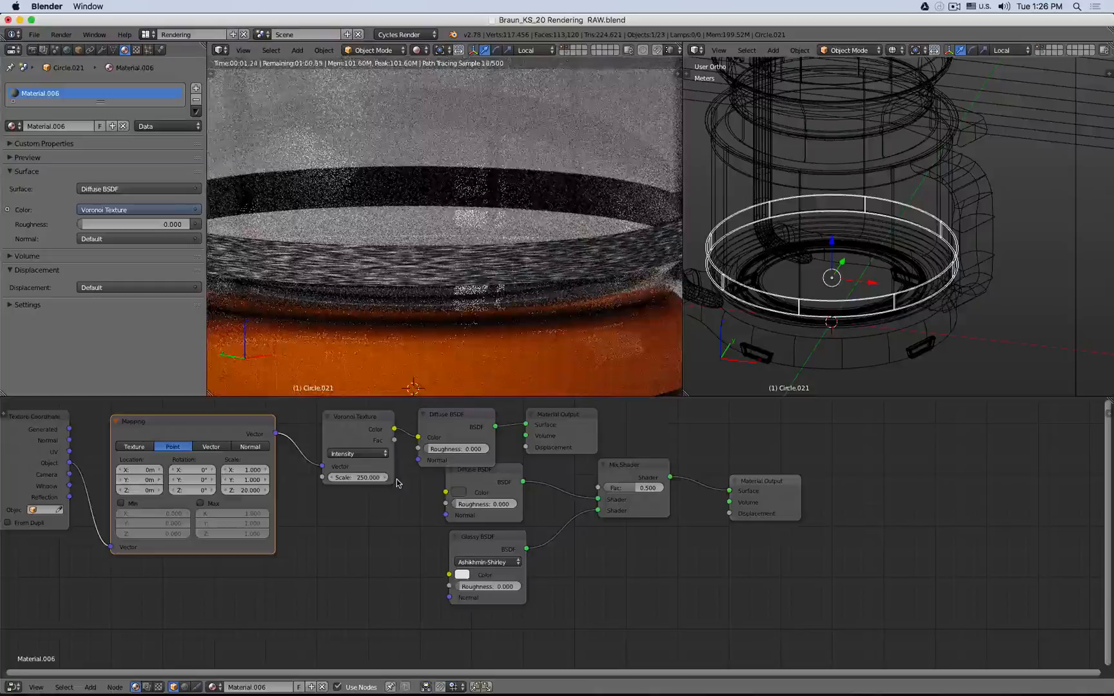
pyautogui.click(362, 480)
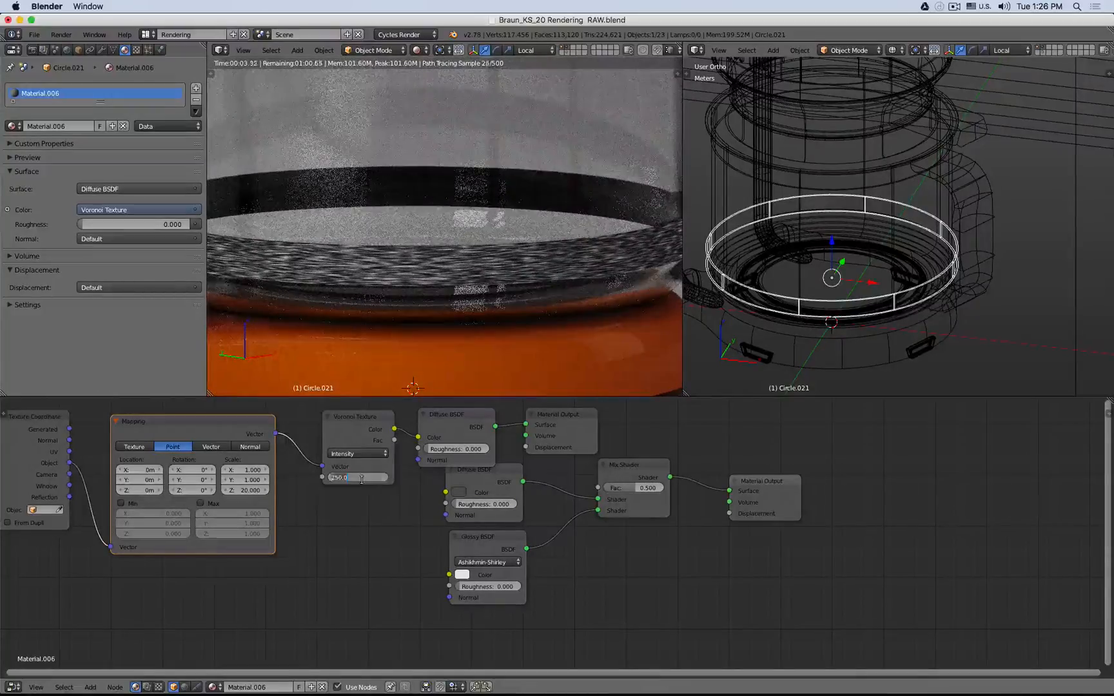
pyautogui.write('150')
pyautogui.press('Return')
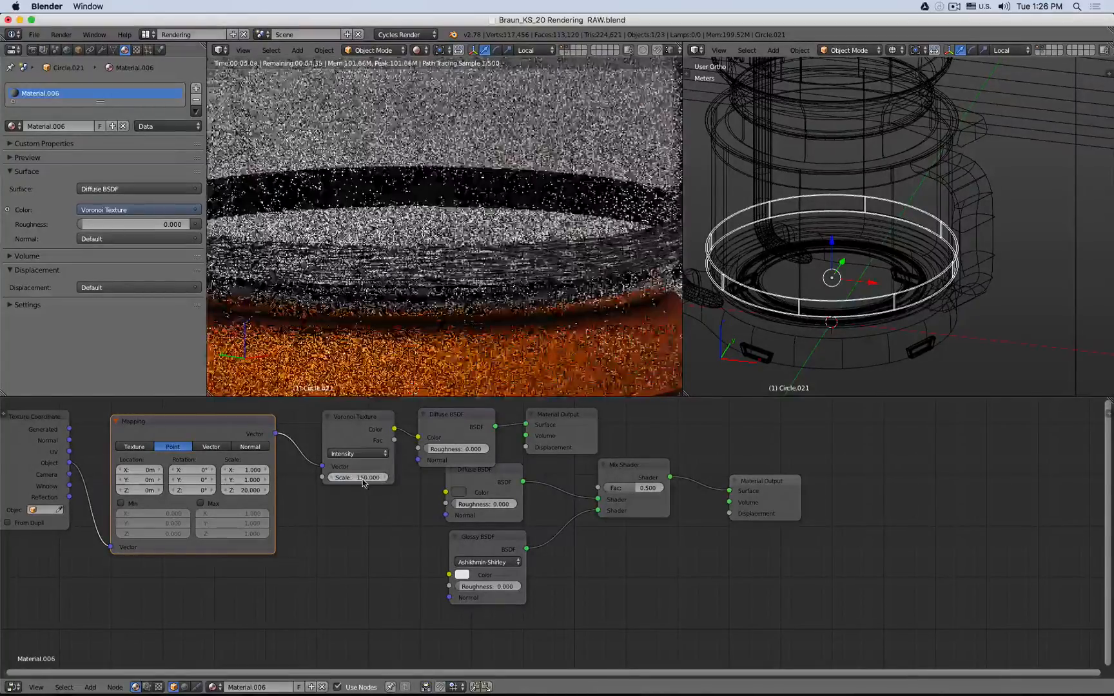
# - Try a Mapping Z scale of 40 and a Voronoi Texture scale of 50
pyautogui.click(244, 490)
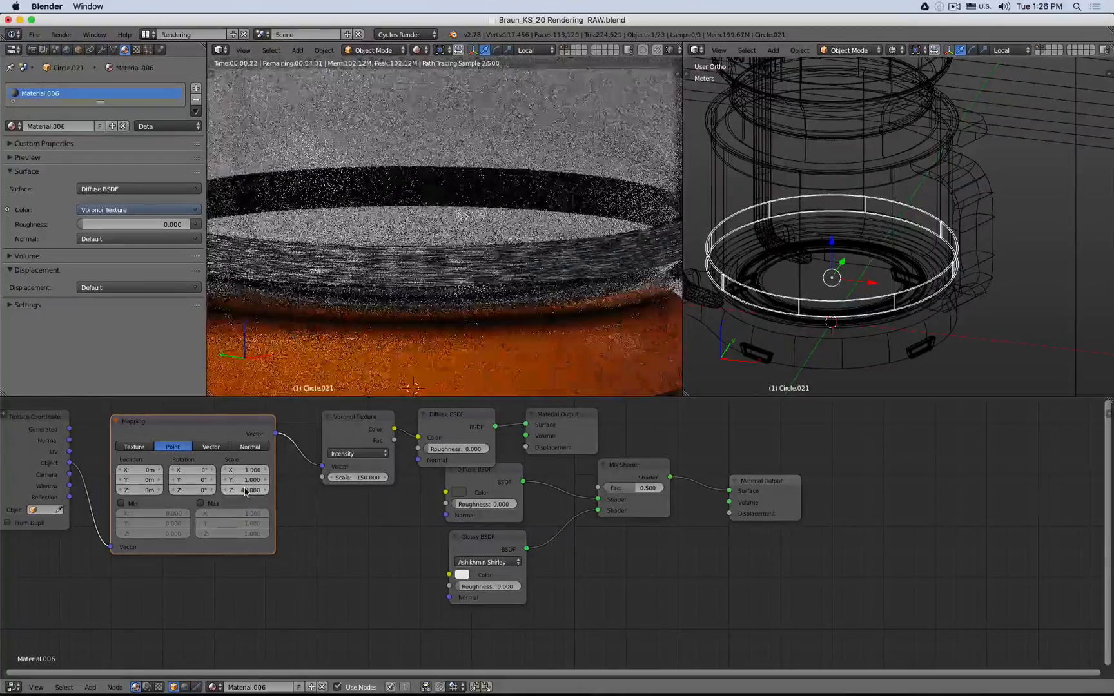
pyautogui.press('Return')
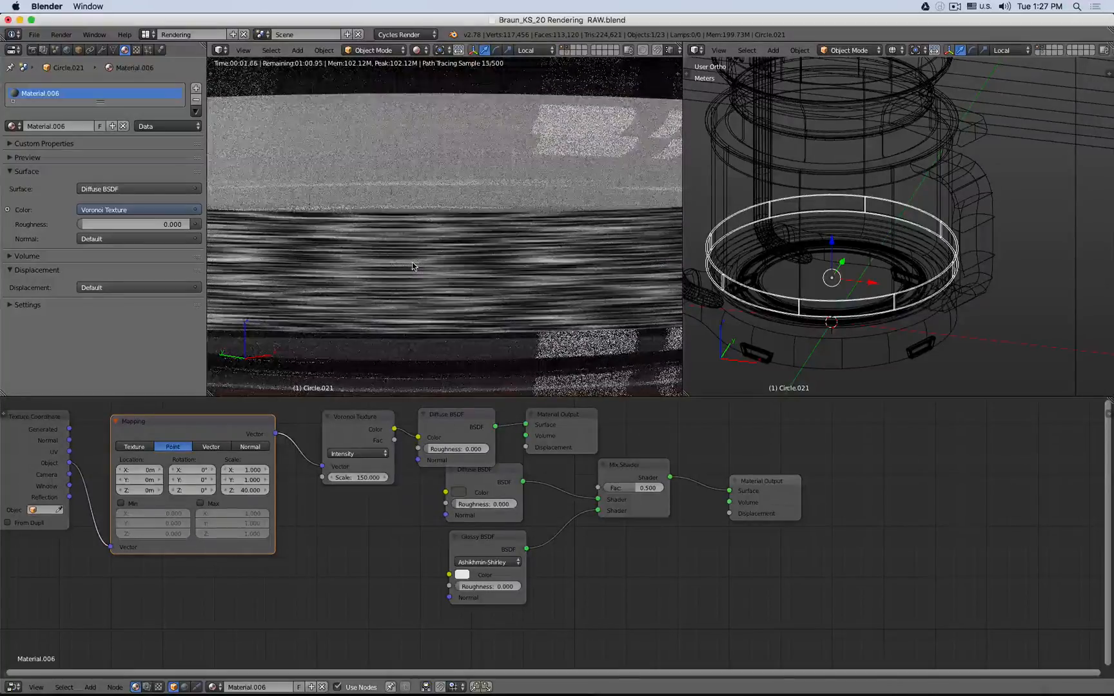
pyautogui.click(359, 477)
pyautogui.write('50')
pyautogui.press('Return')
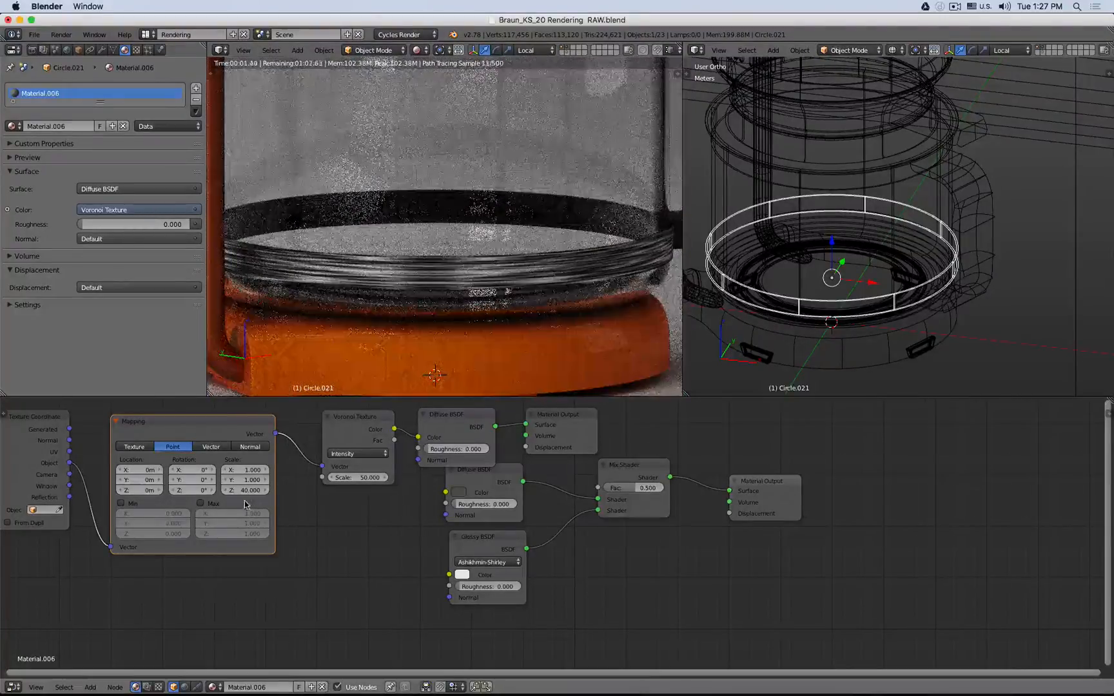
# - Try Mapping Z scale values of 80 and then 120
pyautogui.click(261, 488)
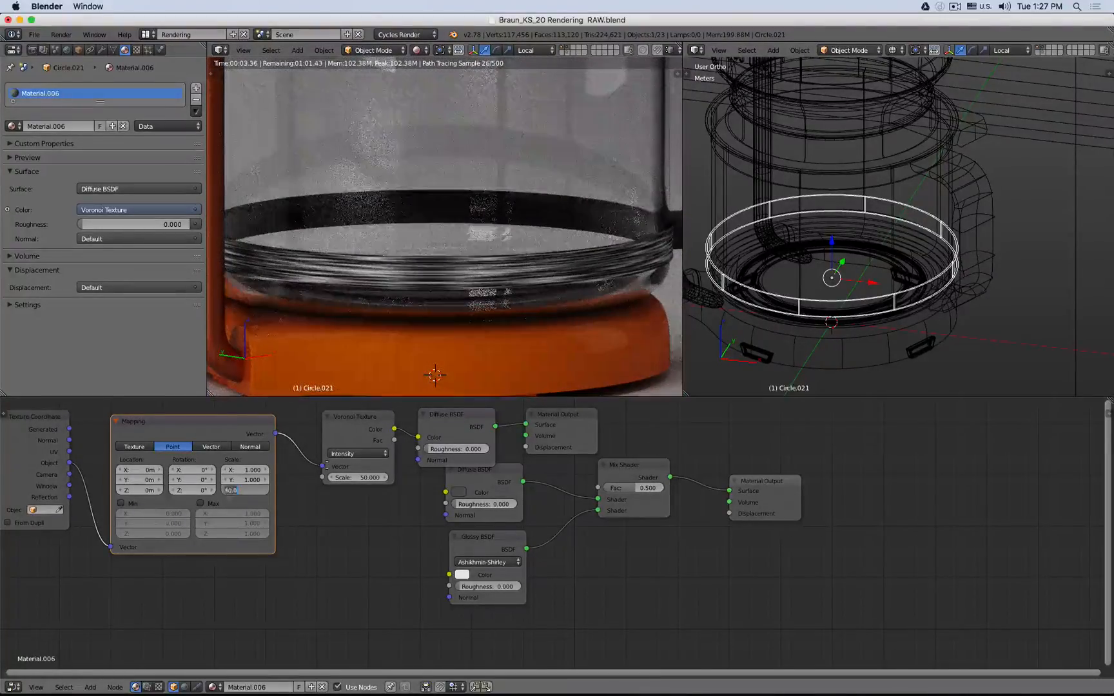
pyautogui.write('80')
pyautogui.press('Return')
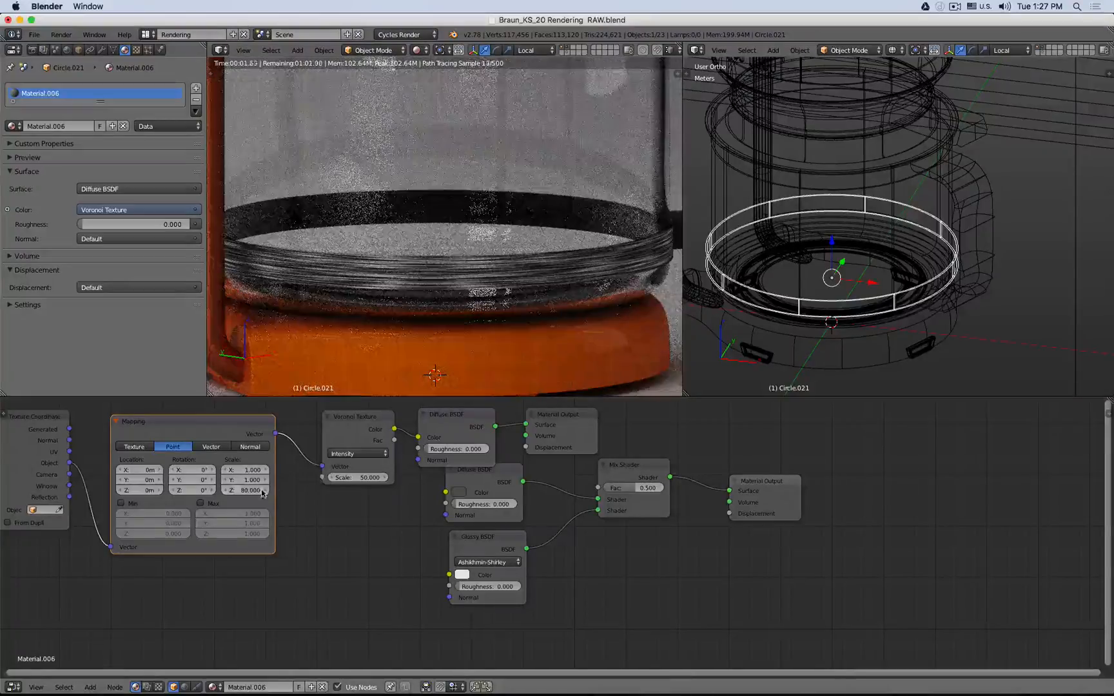
pyautogui.click(239, 490)
pyautogui.write('120')
pyautogui.press('Return')
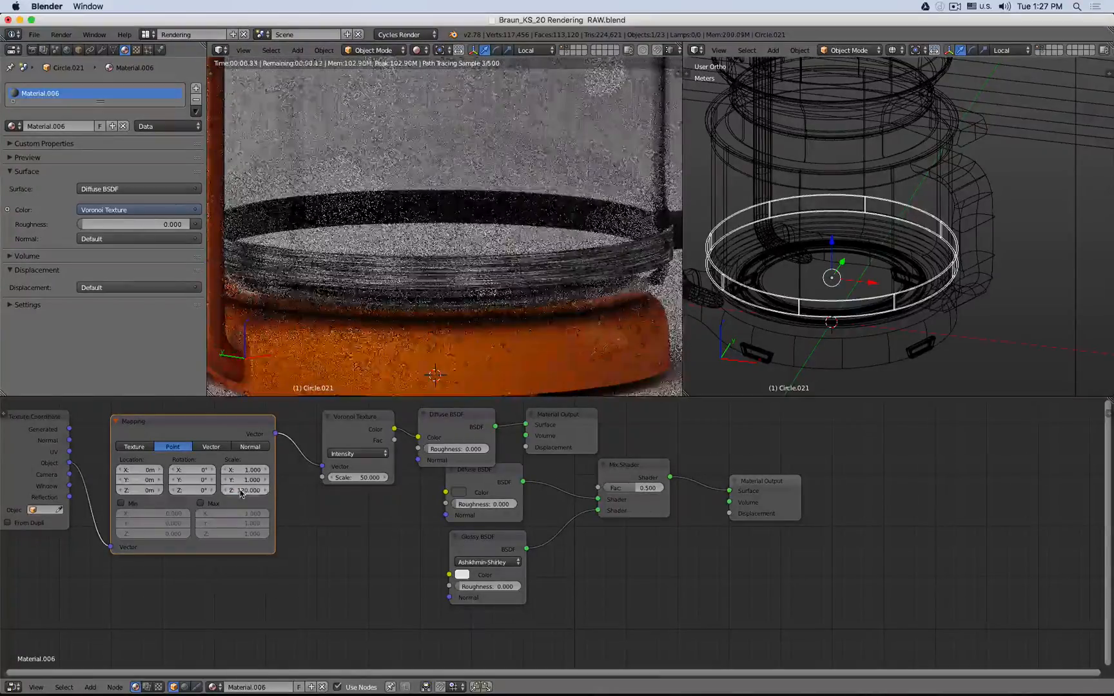
# - Set the Voronoi Texture scale to 100 and the Mapping Z scale to 100
pyautogui.write('100')
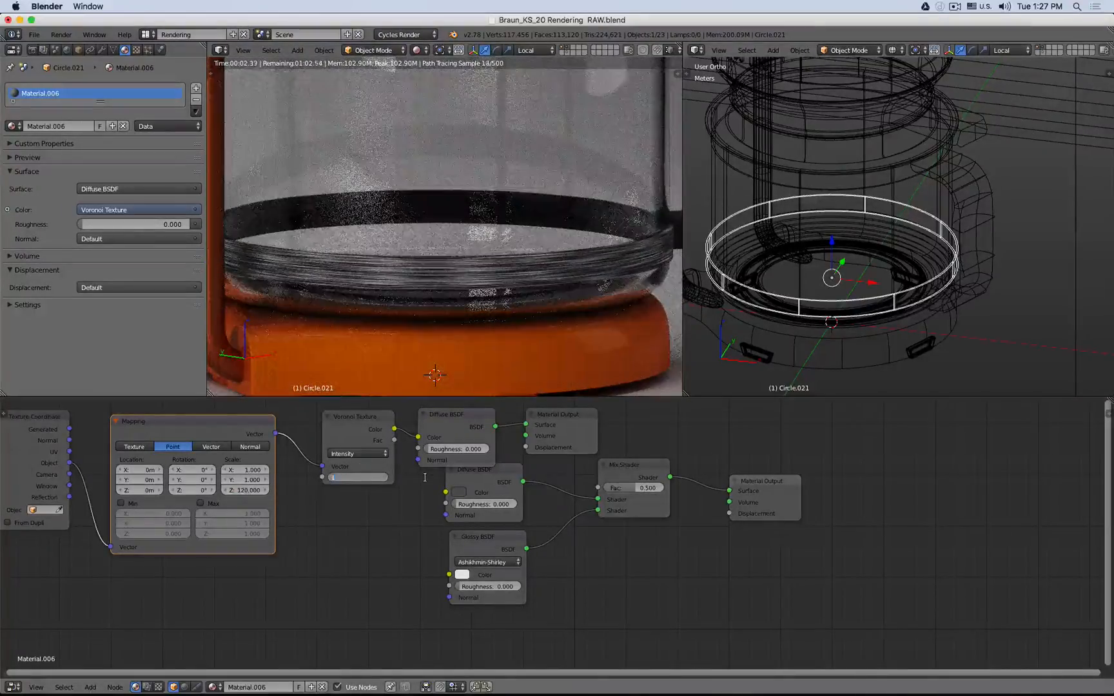
pyautogui.press('Return')
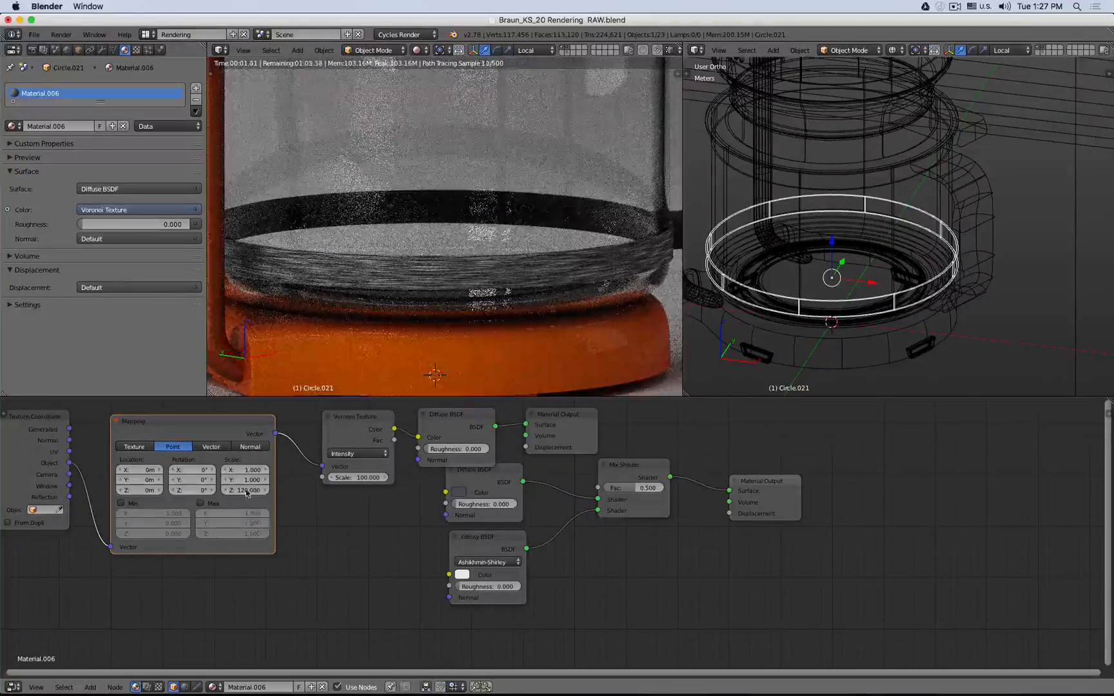
pyautogui.click(246, 491)
pyautogui.write('100')
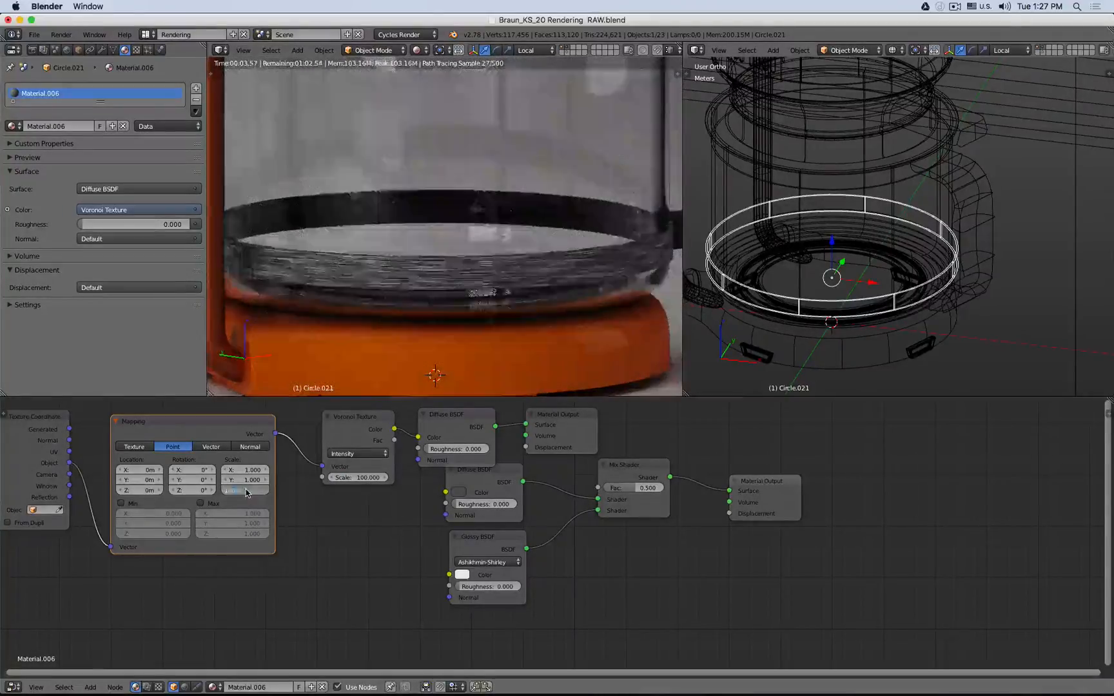
pyautogui.press('Return')
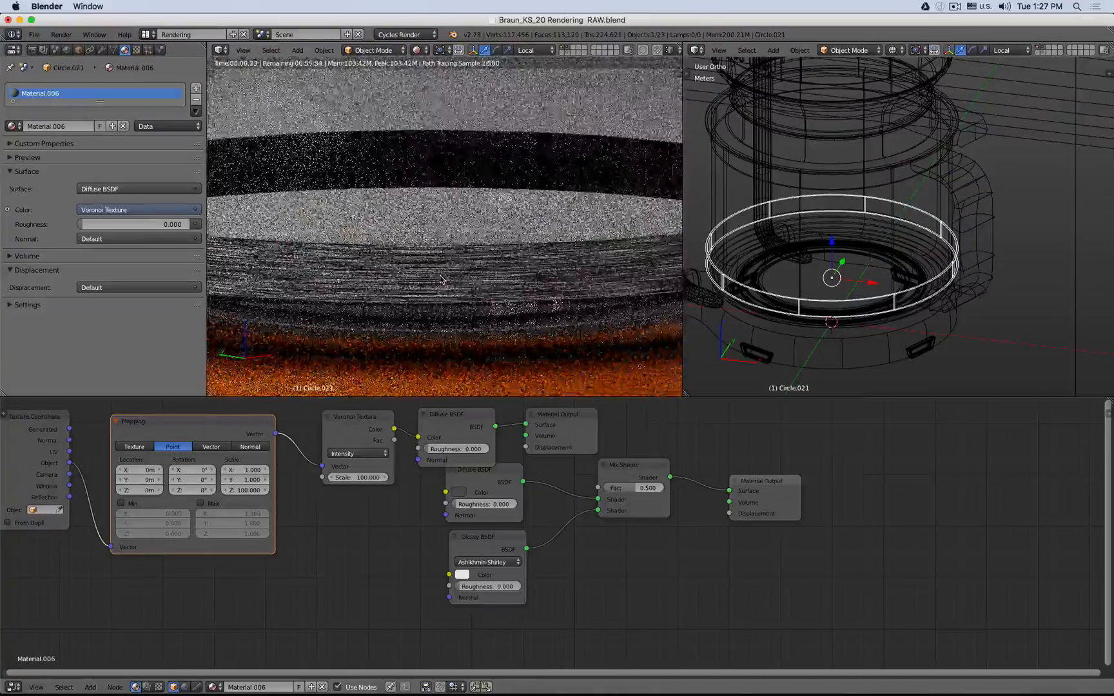
# - Rearrange the Diffuse BSDF, Material Output, Texture Coordinate, Mapping and Voronoi nodes further right in the node tree
pyautogui.scroll(-6, 477, 287)
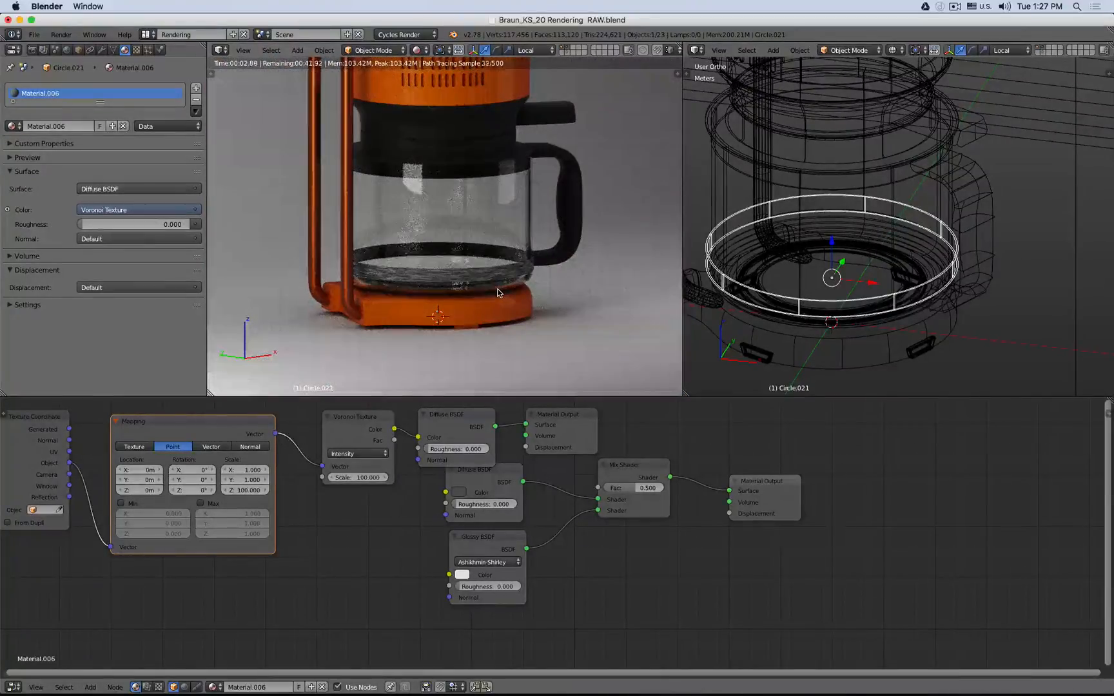
pyautogui.moveTo(554, 423); pyautogui.dragTo(643, 415)
pyautogui.moveTo(460, 418); pyautogui.dragTo(563, 410)
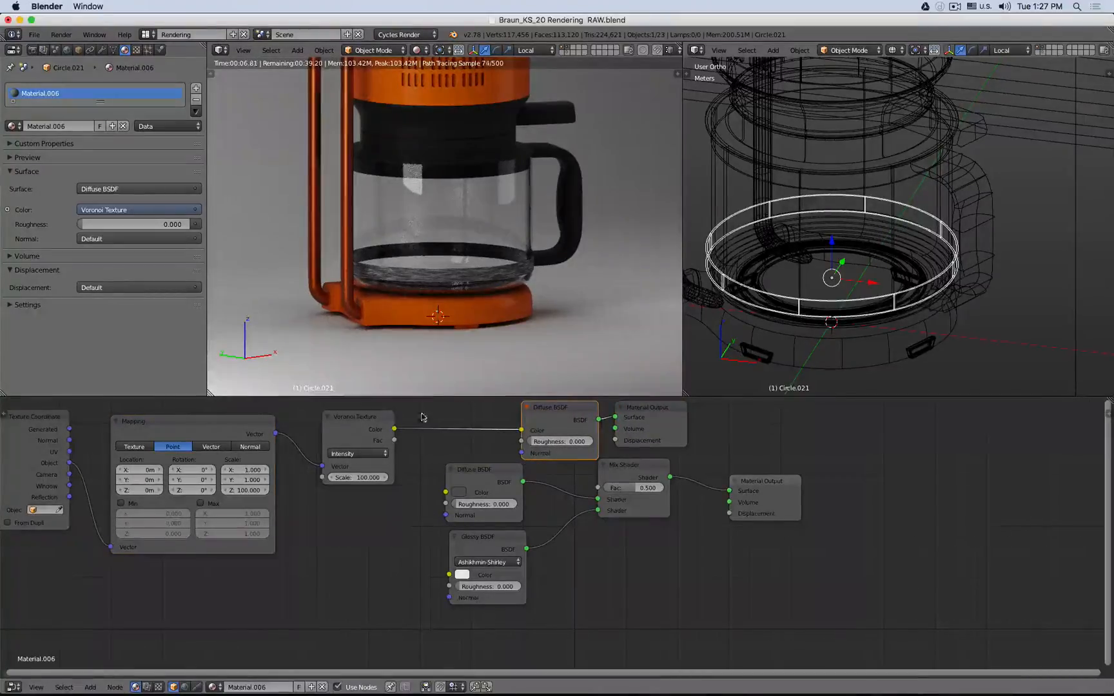
pyautogui.moveTo(458, 416); pyautogui.dragTo(610, 416, button='middle')
pyautogui.moveTo(136, 438); pyautogui.dragTo(489, 611)
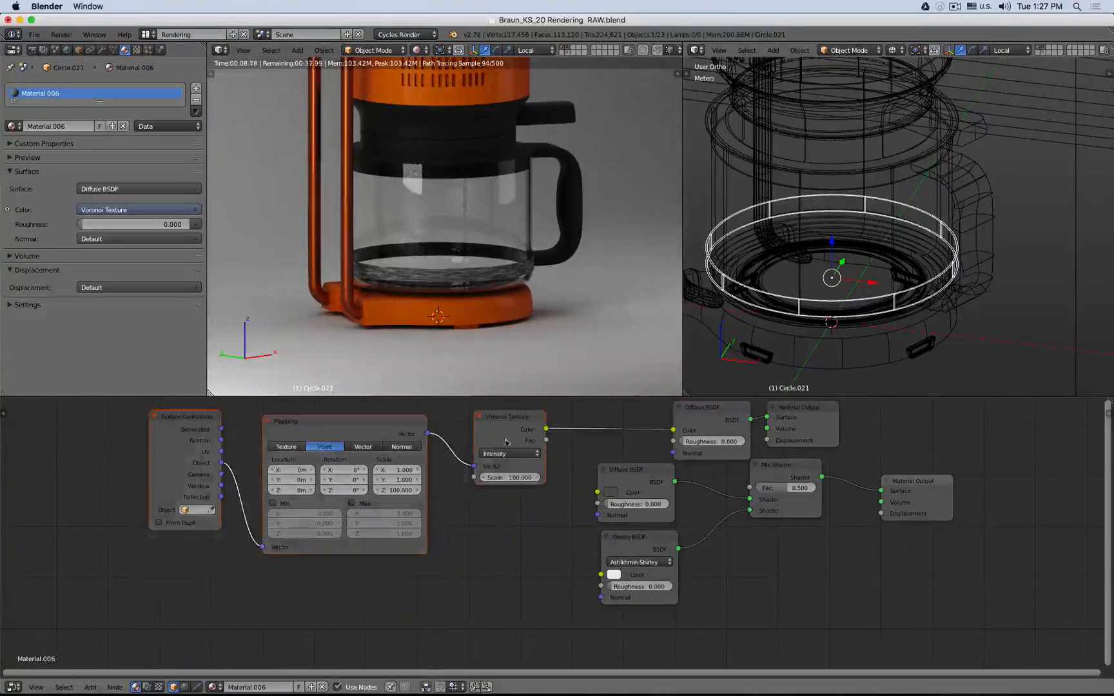
# - Add a MixRGB node, wire the Voronoi Fac into its Fac and its Color into the lower Diffuse BSDF's color
pyautogui.moveTo(492, 424); pyautogui.dragTo(384, 430)
pyautogui.click(726, 420)
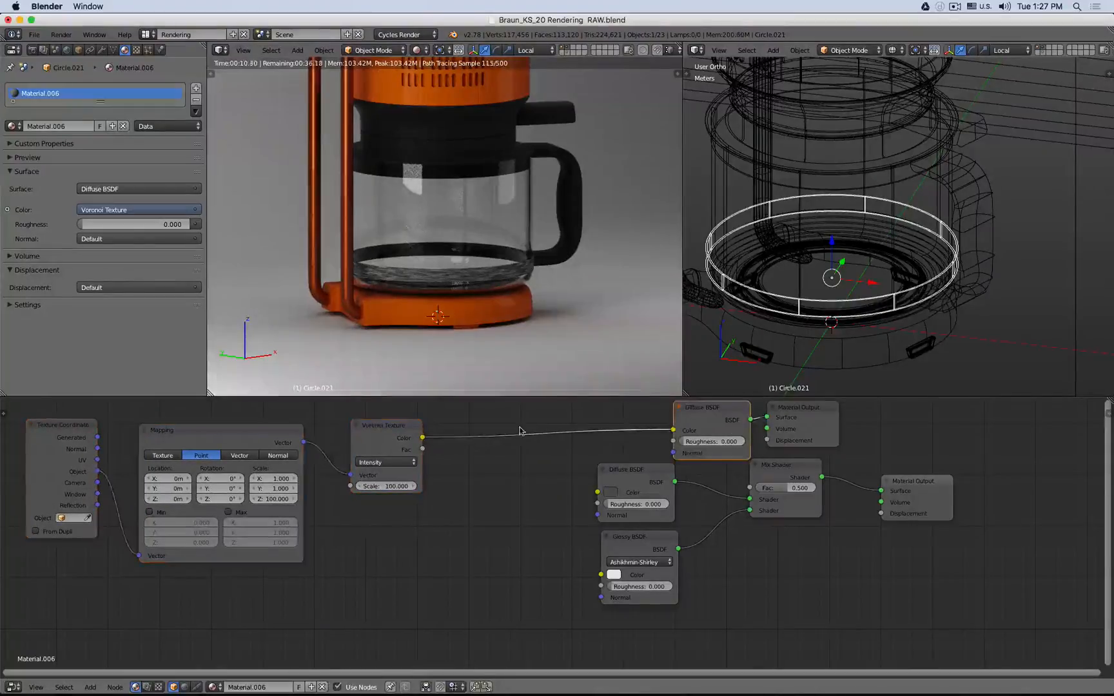
pyautogui.hotkey('shift', 'a')
pyautogui.moveTo(444, 461)
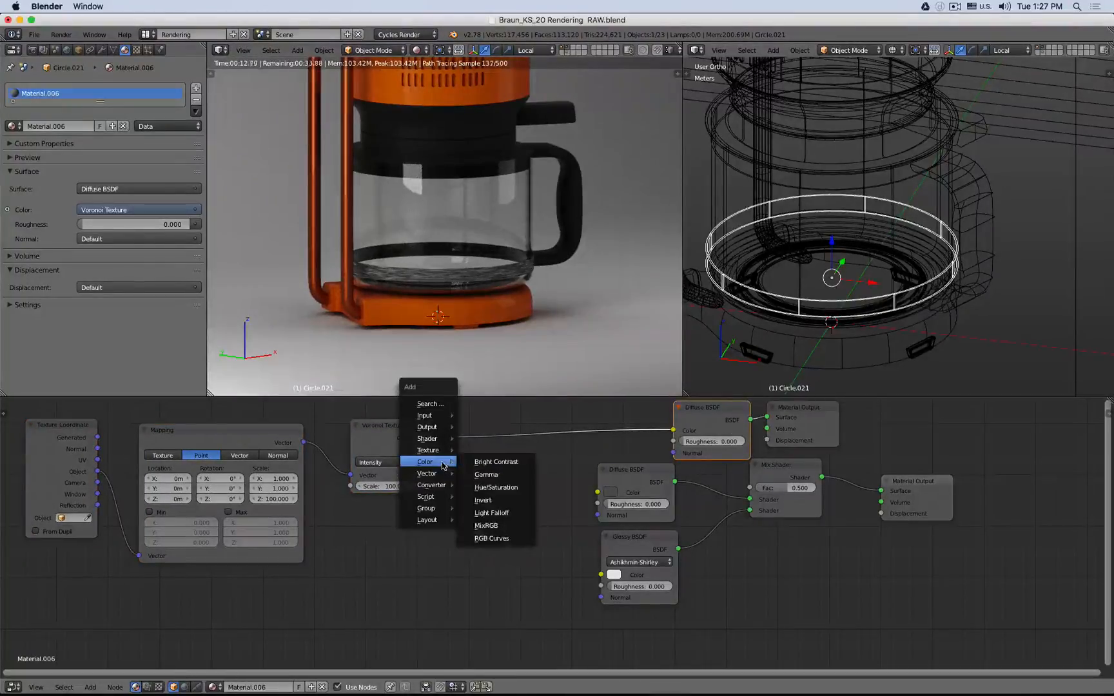
pyautogui.moveTo(477, 476); pyautogui.dragTo(477, 471)
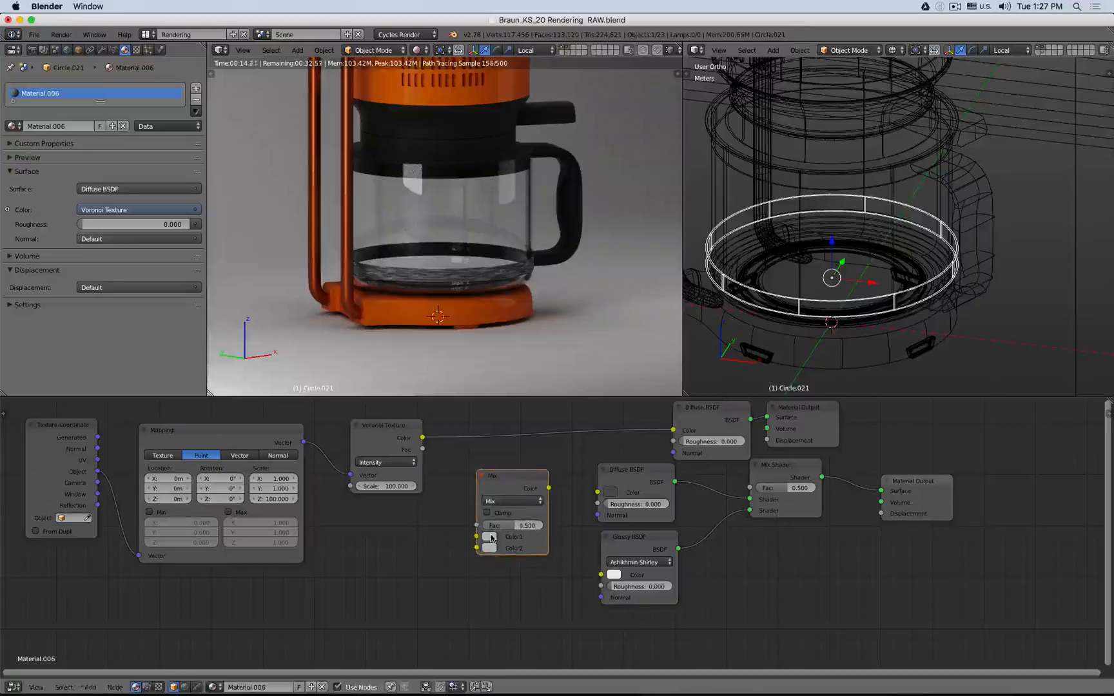
pyautogui.moveTo(580, 512); pyautogui.dragTo(492, 548)
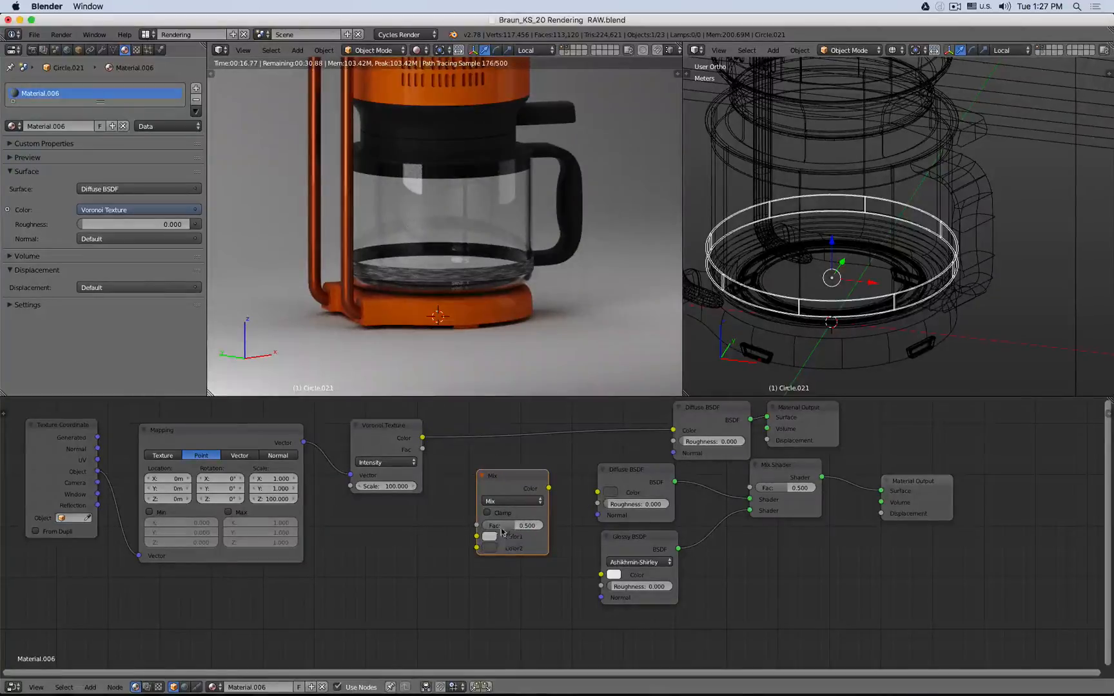
pyautogui.moveTo(423, 450); pyautogui.dragTo(476, 525)
pyautogui.moveTo(549, 488); pyautogui.dragTo(597, 492)
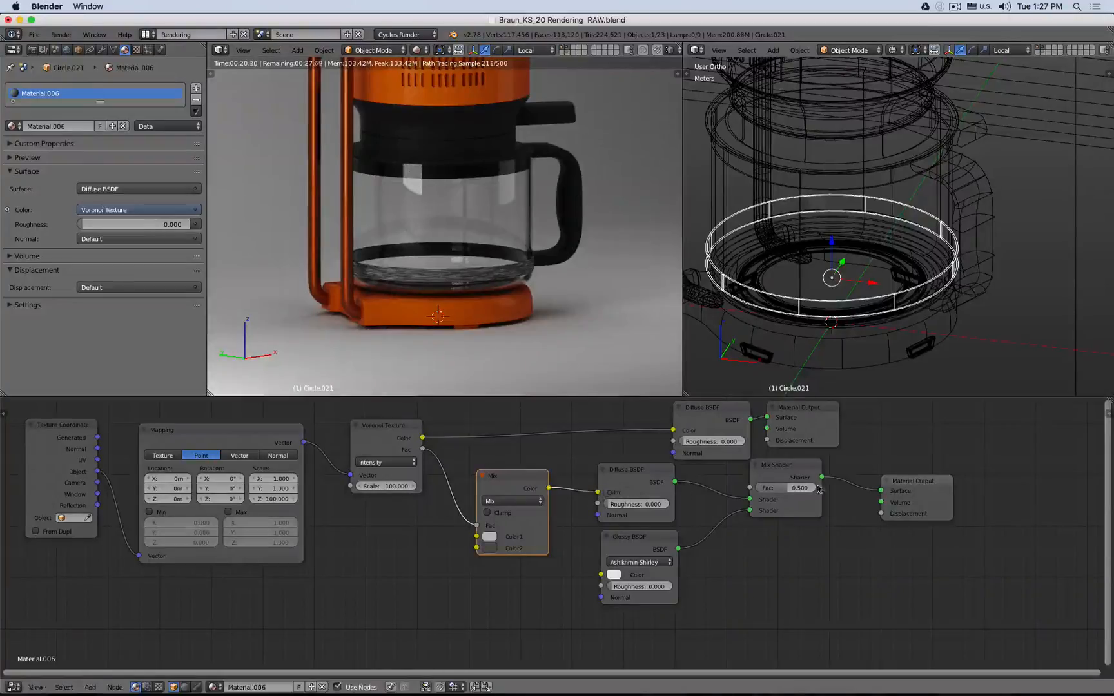
# - Make the Mix Shader's Material Output active and inspect the resulting band render up close
pyautogui.click(921, 488)
pyautogui.scroll(6, 450, 296)
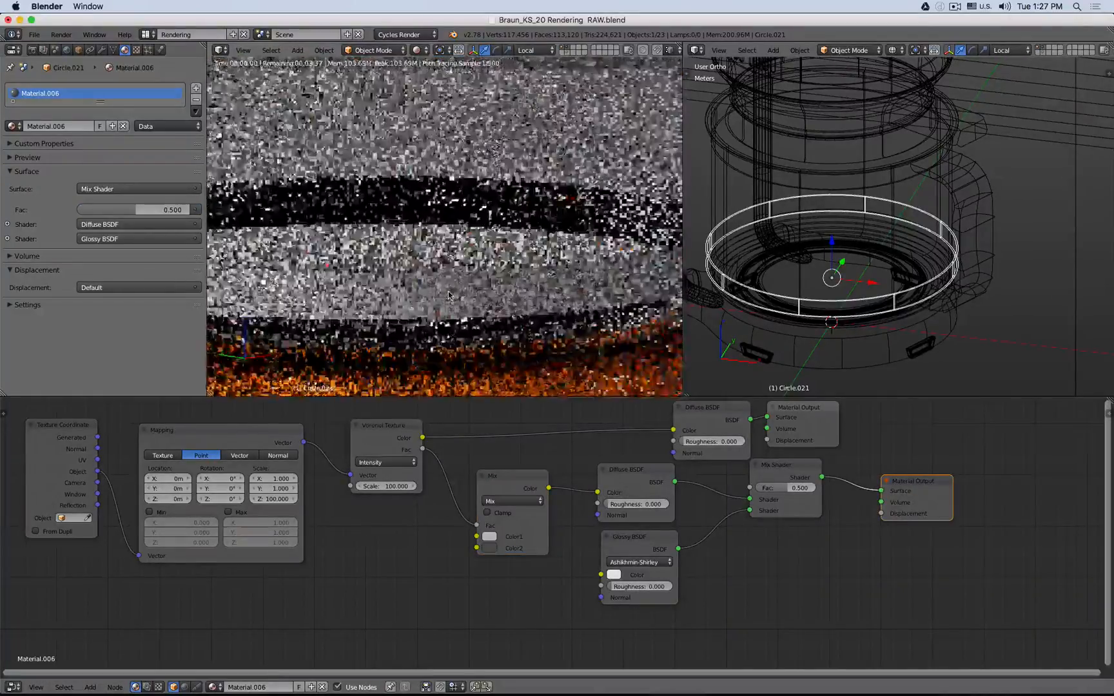
pyautogui.scroll(3, 450, 296)
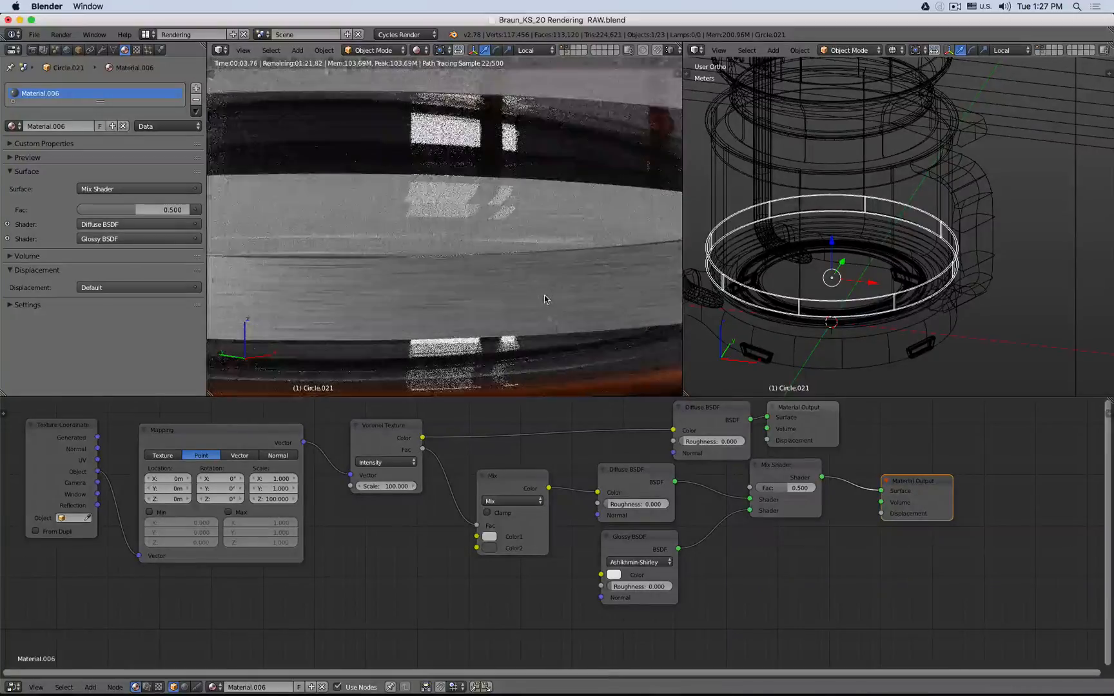
pyautogui.scroll(-5, 545, 300)
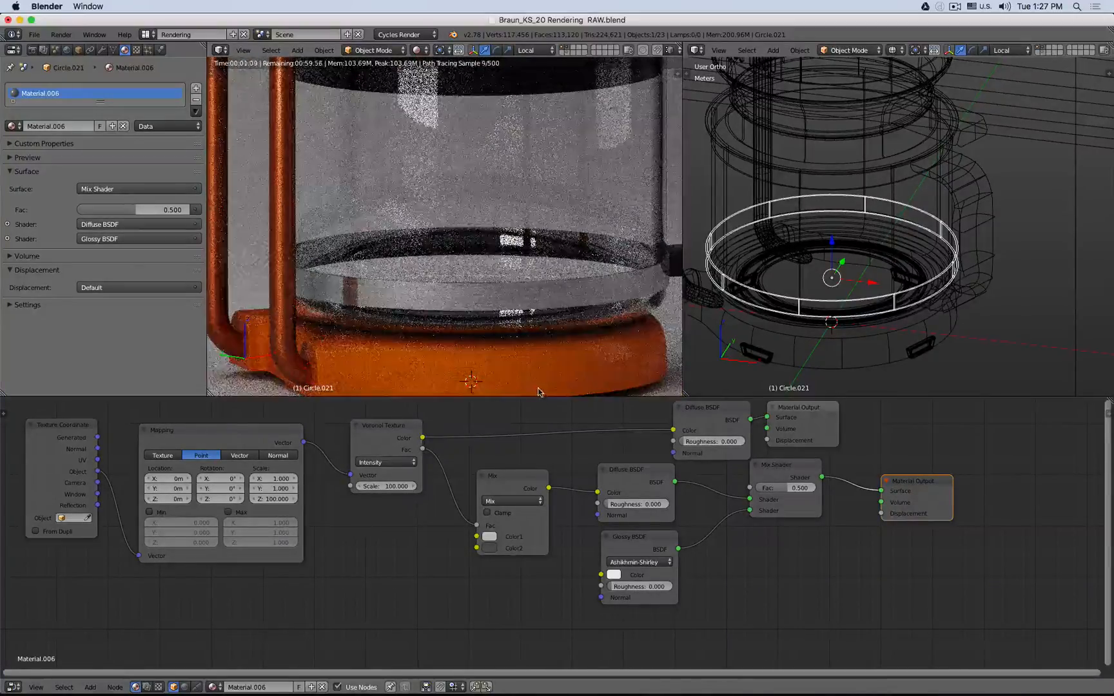
# - Add a Bump node, connect its Normal to the Glossy BSDF and the Voronoi Fac to its Height
pyautogui.moveTo(633, 542); pyautogui.dragTo(636, 545)
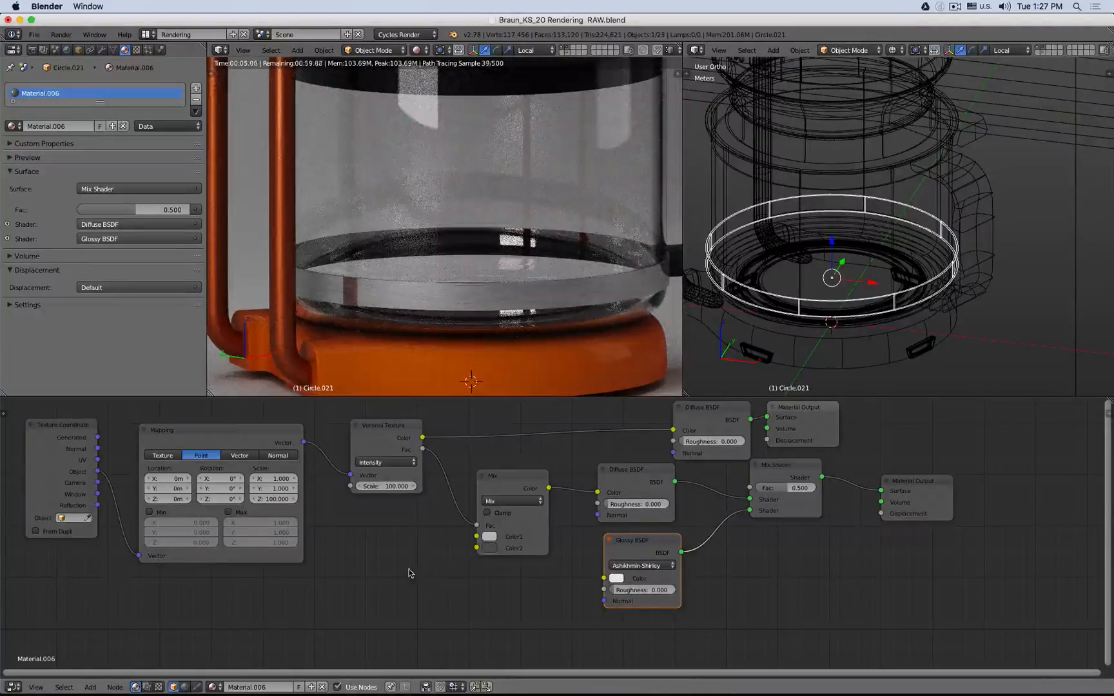
pyautogui.hotkey('shift', 'a')
pyautogui.moveTo(443, 581)
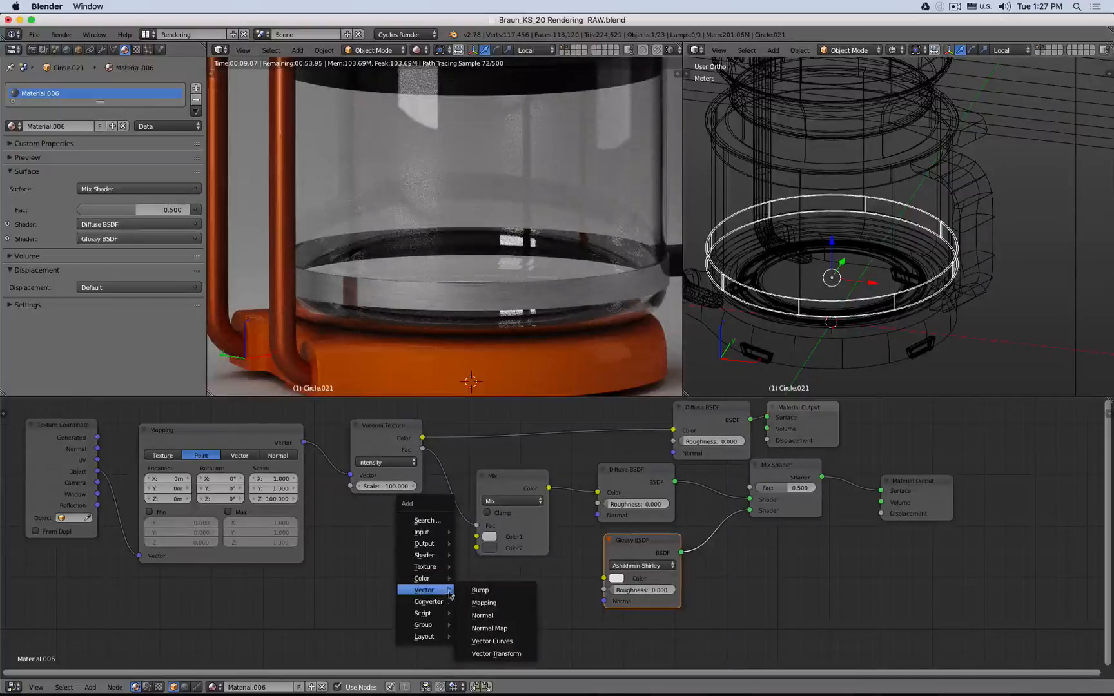
pyautogui.click(481, 589)
pyautogui.click(469, 570)
pyautogui.moveTo(544, 588); pyautogui.dragTo(604, 601)
pyautogui.moveTo(423, 450); pyautogui.dragTo(470, 636)
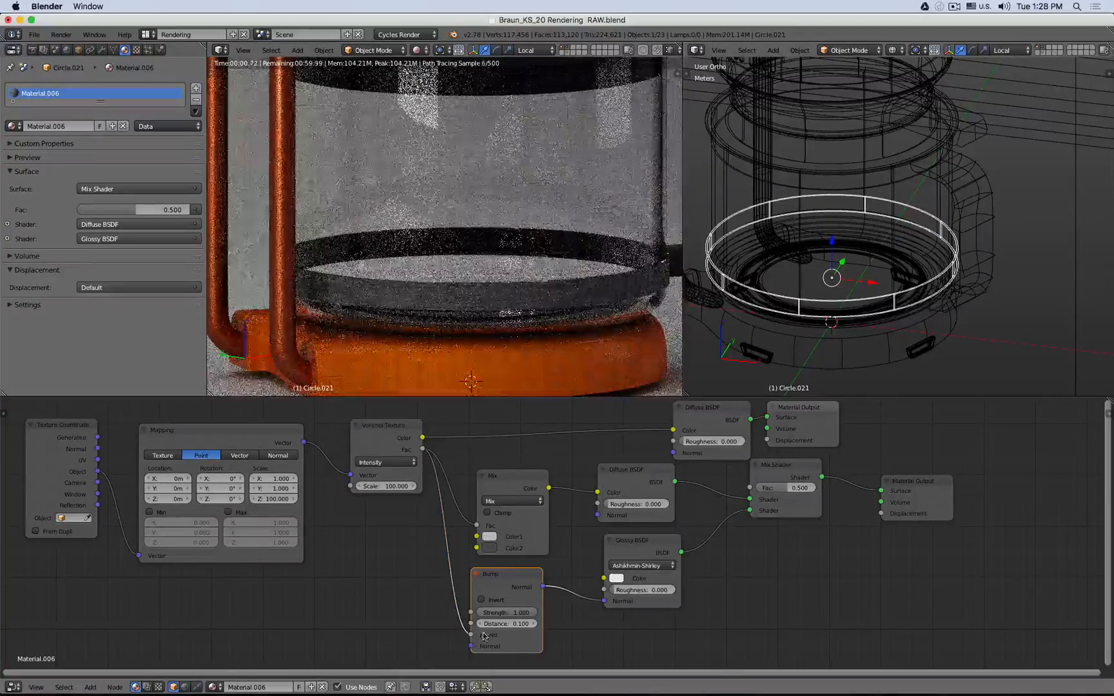
# - Try a Bump strength of 0.1 and a Glossy BSDF roughness of 0.1
pyautogui.click(502, 613)
pyautogui.press('BackSpace')
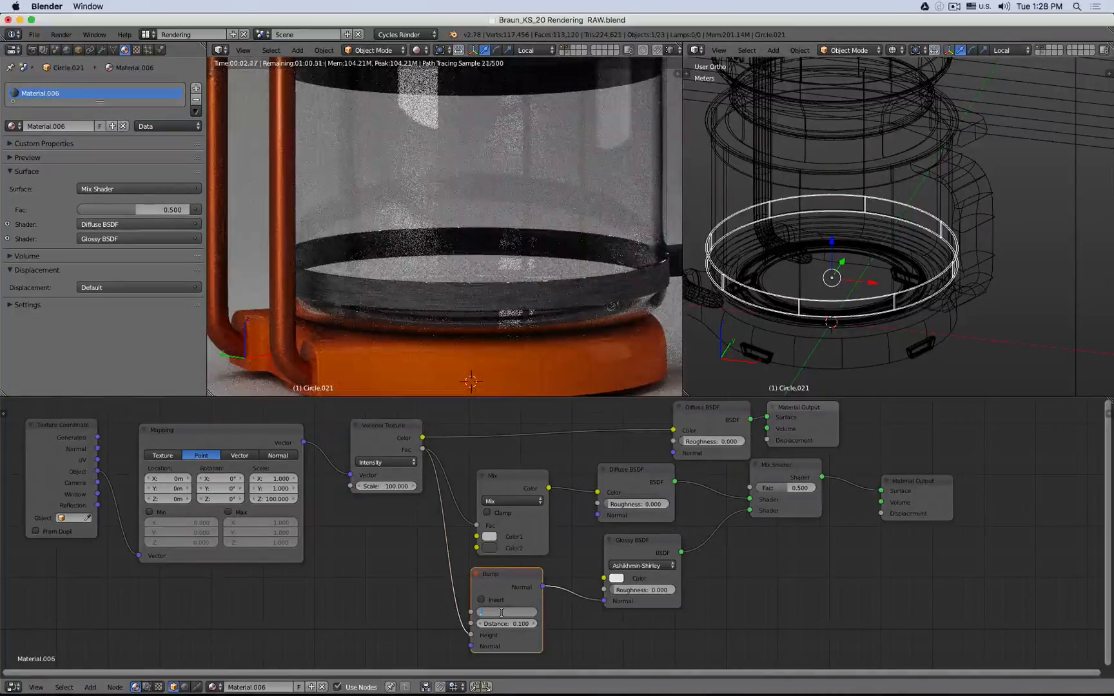
pyautogui.write('0.1')
pyautogui.press('Return')
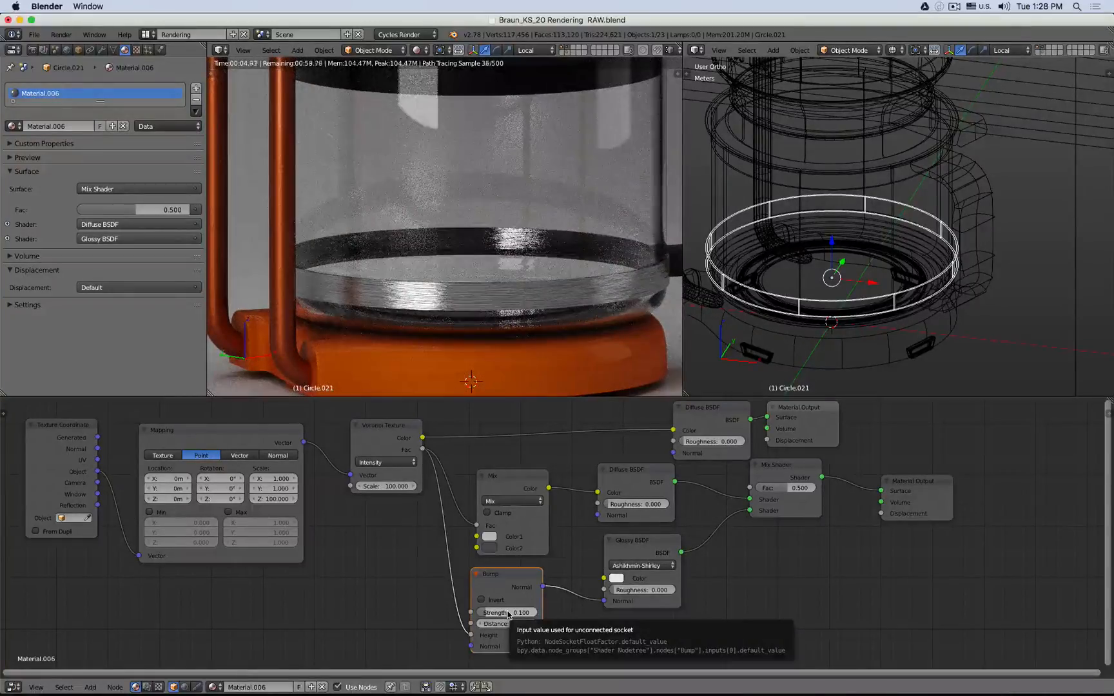
pyautogui.click(643, 589)
pyautogui.write('0.1')
pyautogui.press('Return')
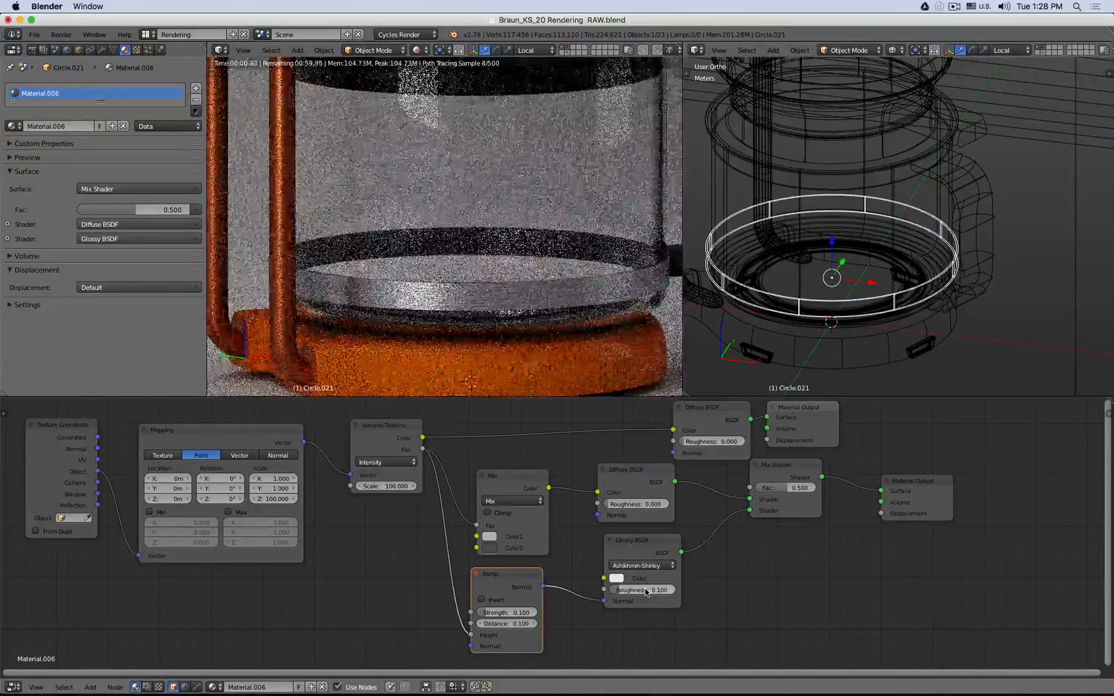
# - Set the Glossy BSDF roughness to 0.2 and the Bump strength to 0.05, checking the band render
pyautogui.click(649, 589)
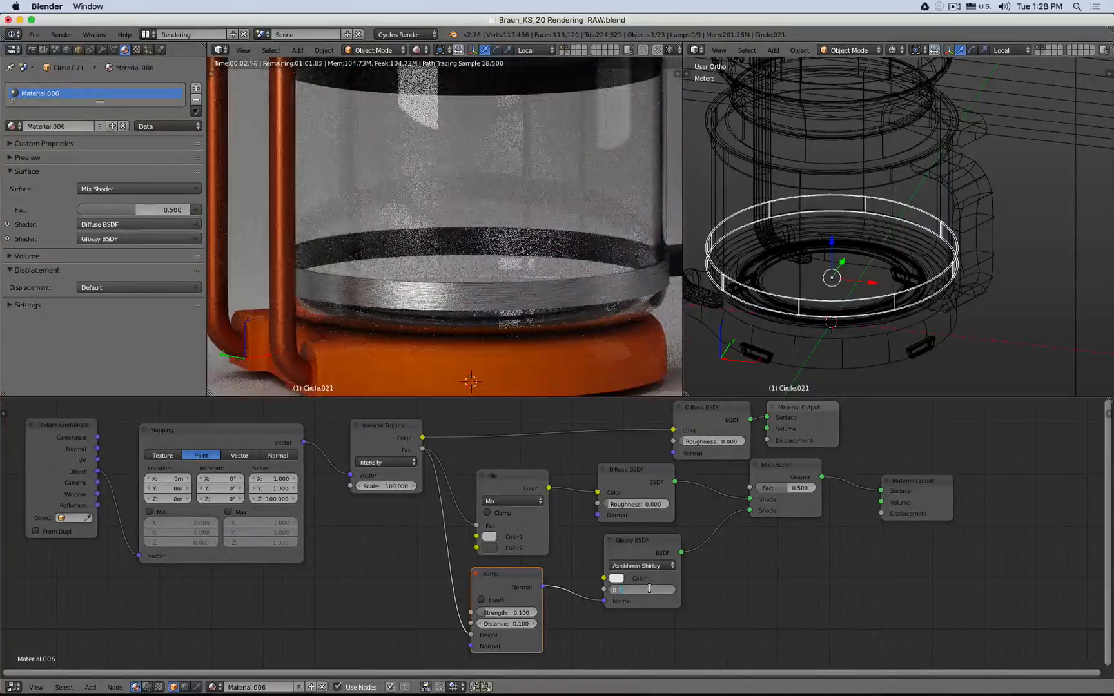
pyautogui.press('BackSpace')
pyautogui.write('.2')
pyautogui.press('Return')
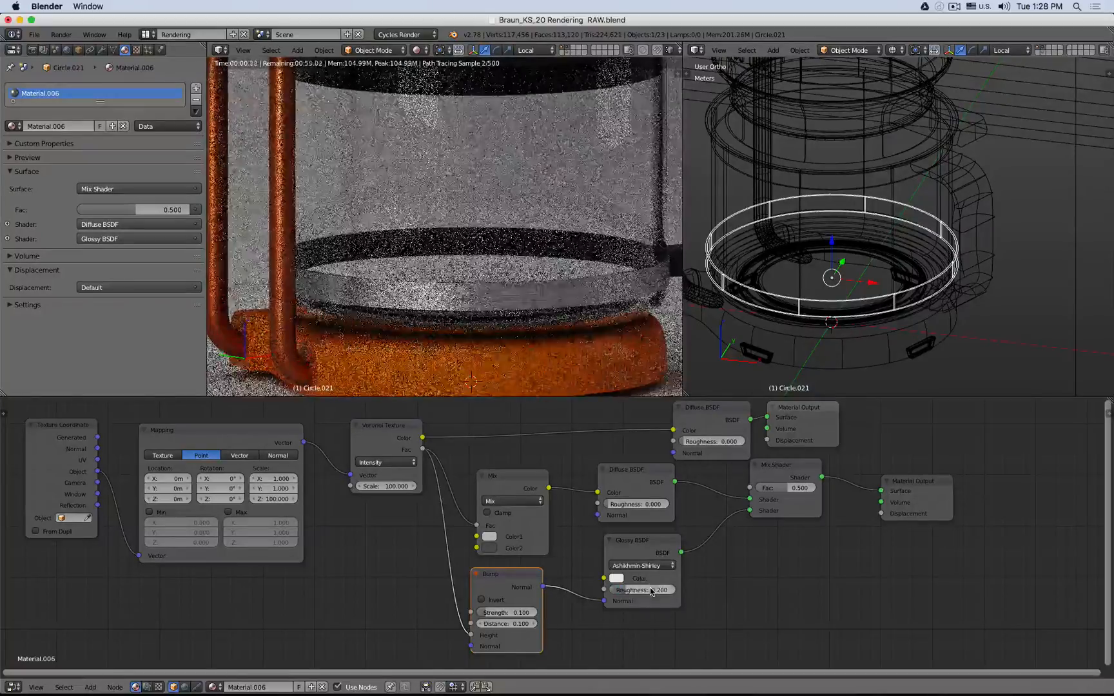
pyautogui.click(513, 613)
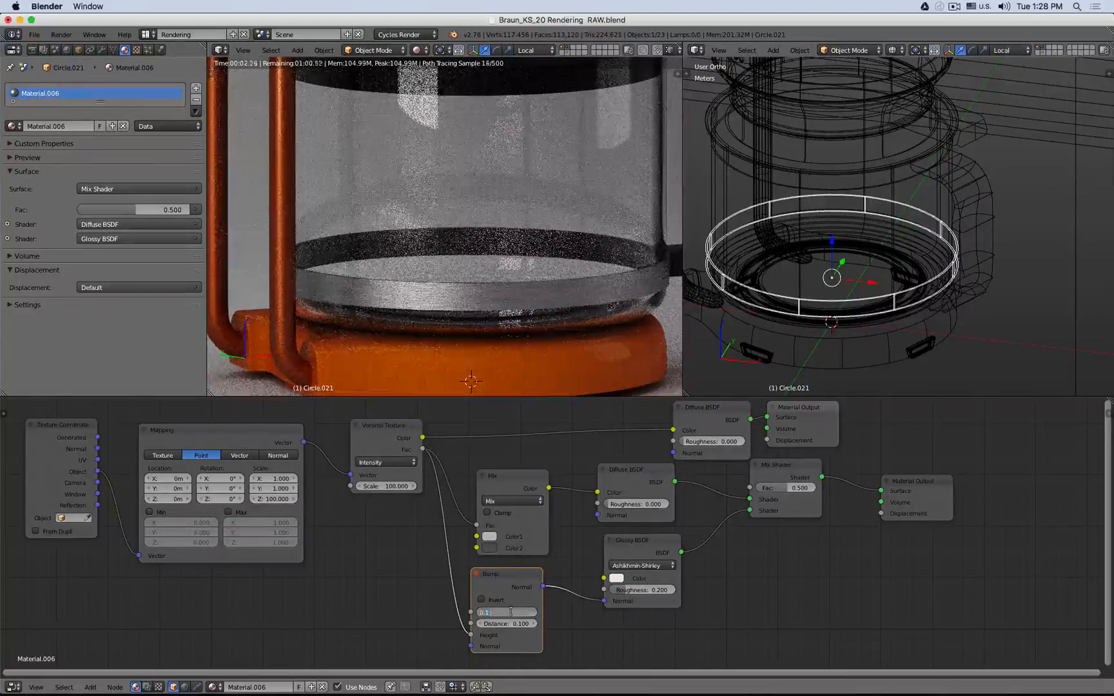
pyautogui.press('BackSpace')
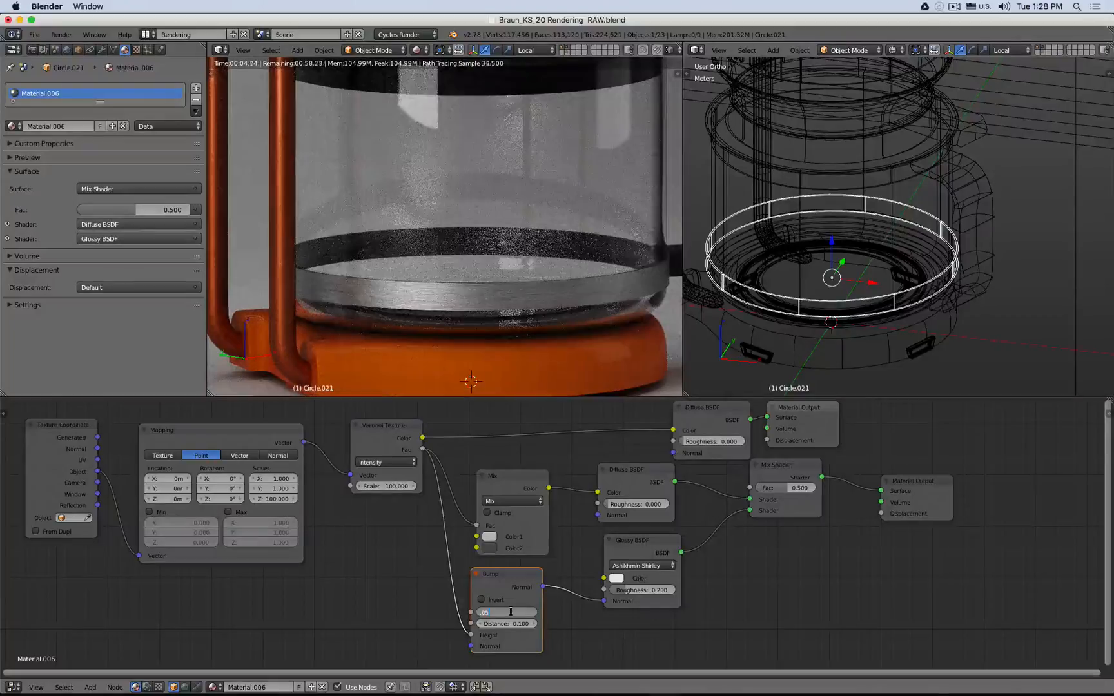
pyautogui.write('.05')
pyautogui.press('Return')
pyautogui.scroll(3, 423, 302)
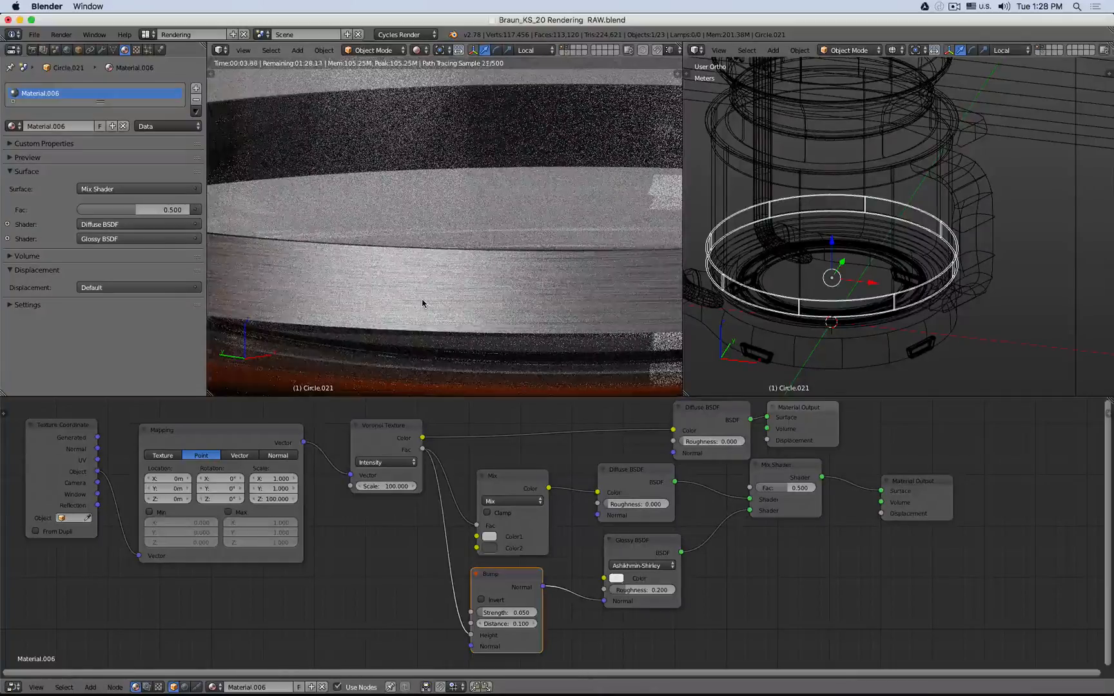
pyautogui.scroll(-5, 422, 303)
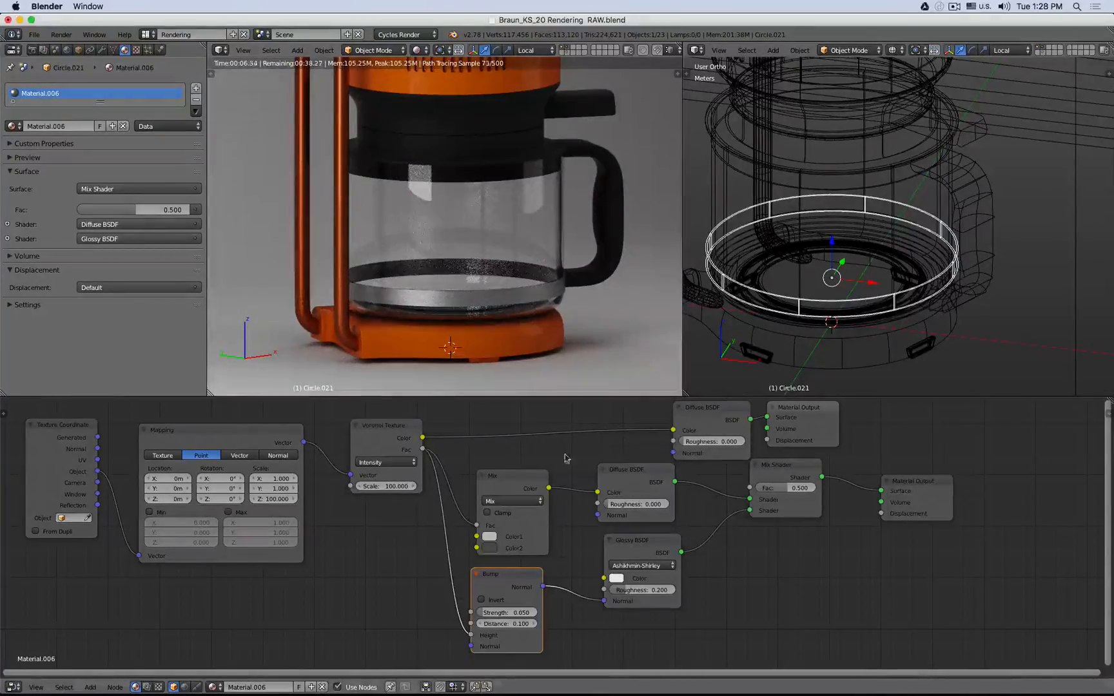
# - Move the unused Diffuse BSDF and Material Output nodes above the setup and reactivate the Mix Shader's output
pyautogui.moveTo(509, 477); pyautogui.dragTo(520, 464)
pyautogui.scroll(-5, 712, 431)
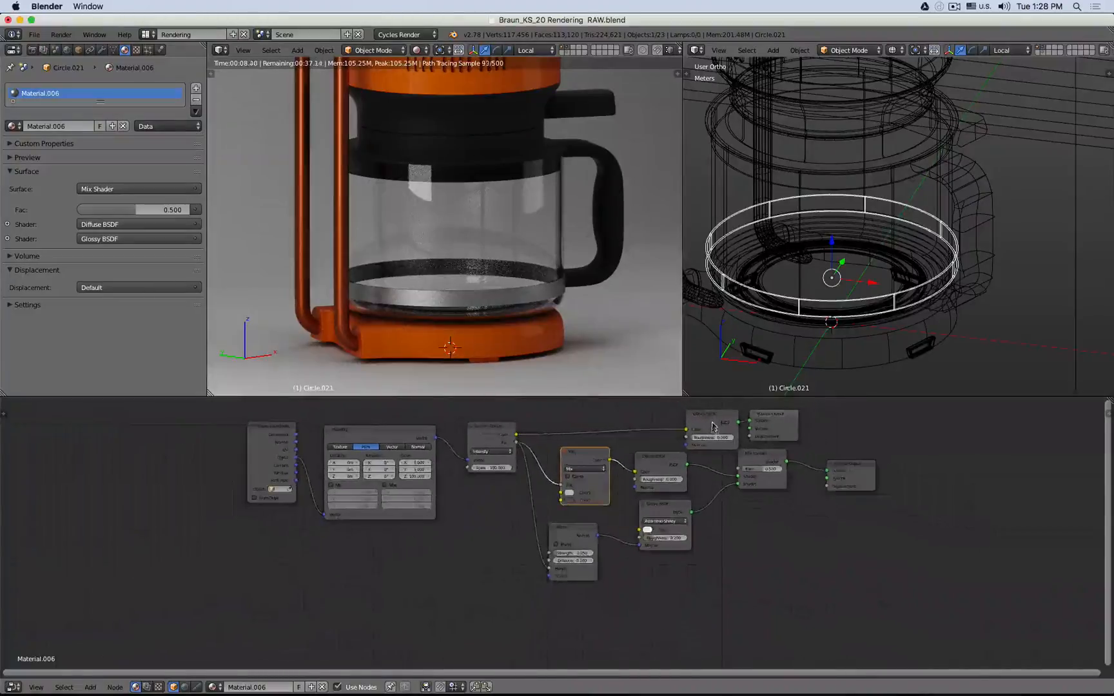
pyautogui.click(714, 428)
pyautogui.keyDown('shift'); pyautogui.click(764, 423); pyautogui.keyUp('shift')
pyautogui.moveTo(812, 430); pyautogui.dragTo(811, 481, button='middle')
pyautogui.press('g')
pyautogui.click(738, 428)
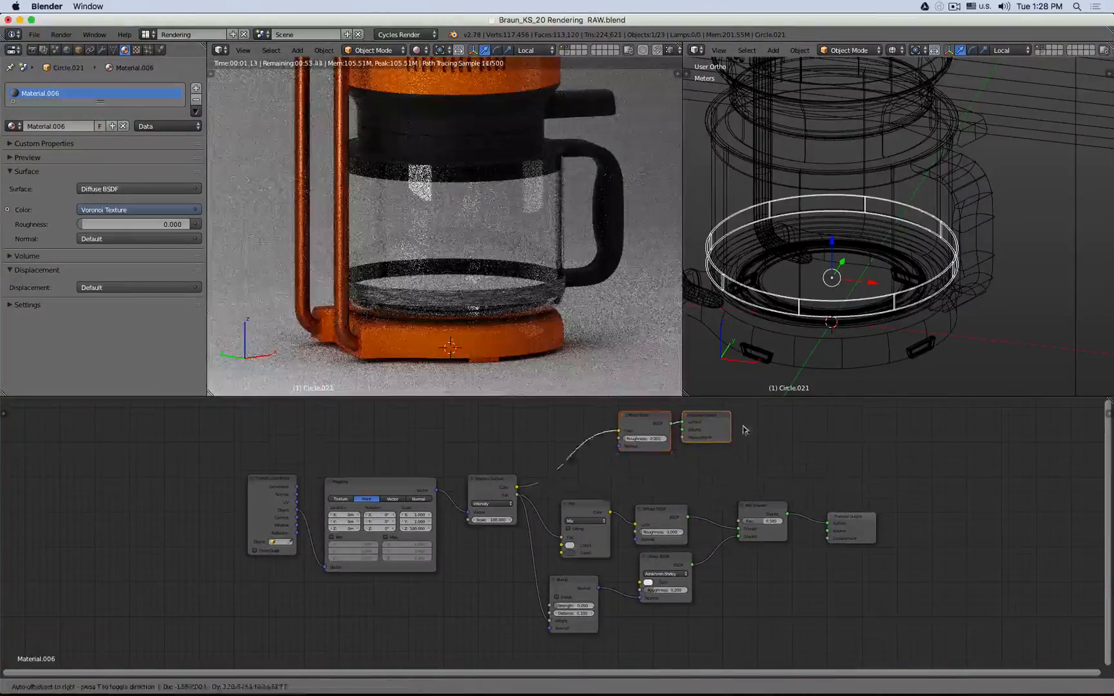
pyautogui.click(486, 481)
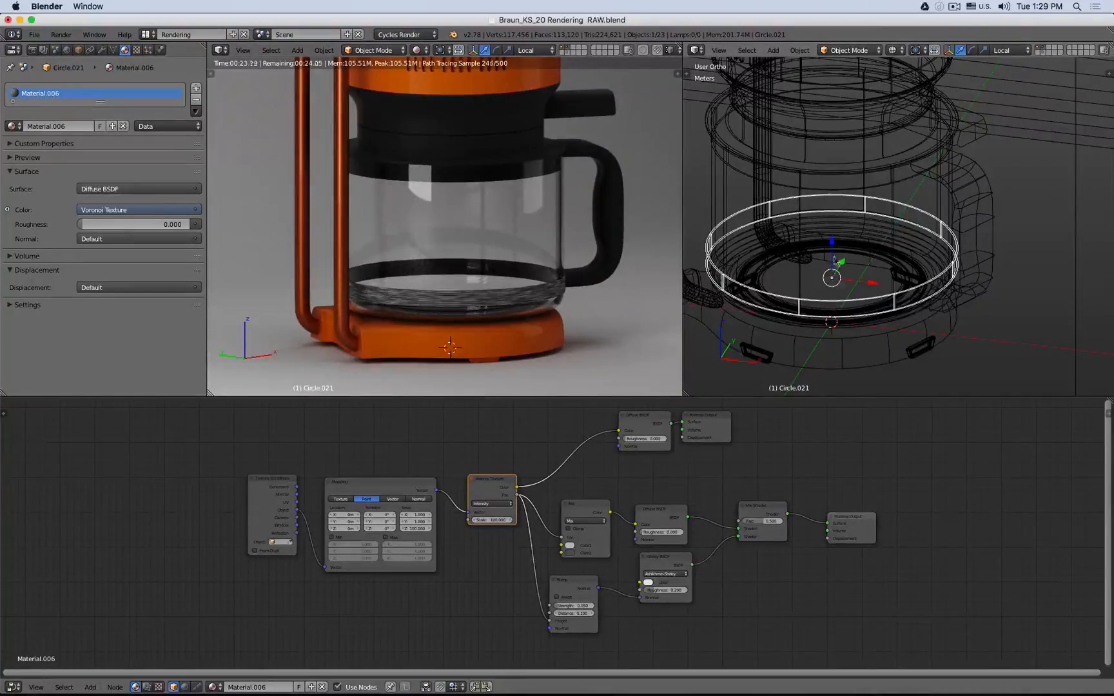
pyautogui.click(848, 524)
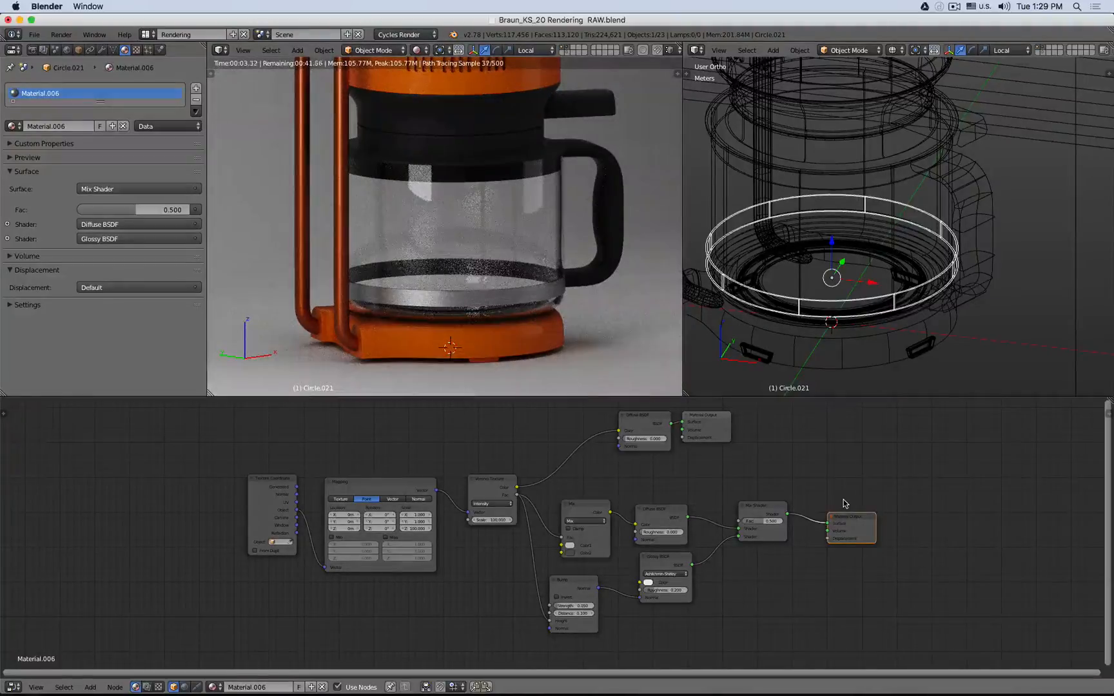
# - Link the band's material to the metal frame tube by selecting the tube, then the band, and making material links
pyautogui.moveTo(757, 327); pyautogui.dragTo(958, 301, button='middle')
pyautogui.rightClick(801, 239)
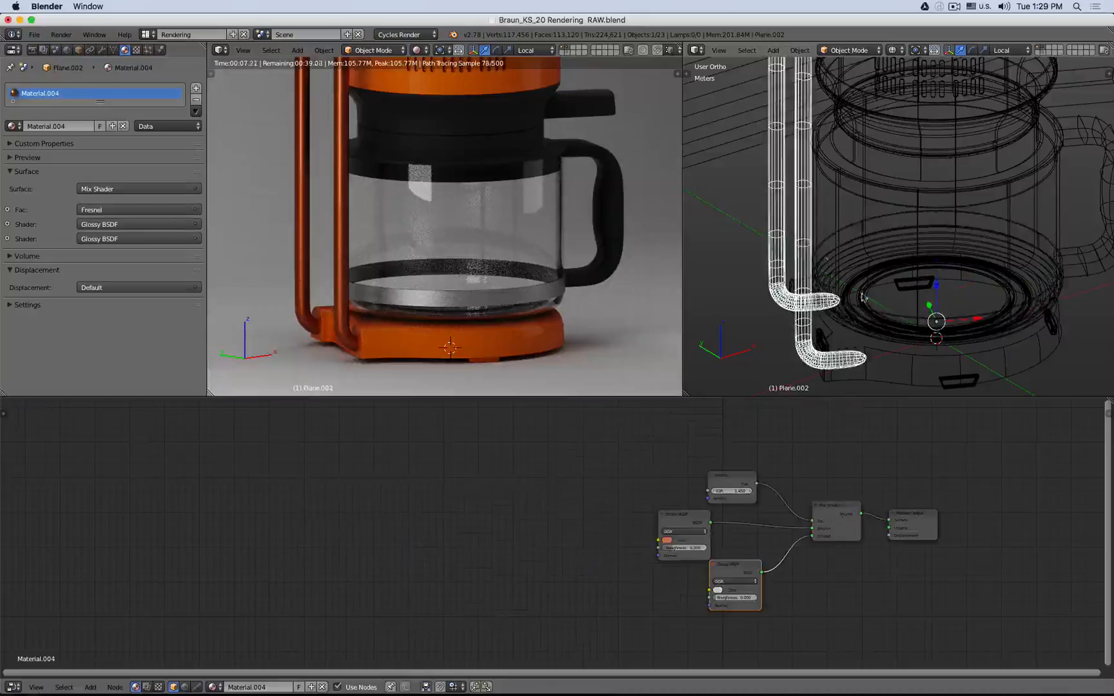
pyautogui.press('z')
pyautogui.scroll(3, 845, 324)
pyautogui.keyDown('shift'); pyautogui.rightClick(834, 295); pyautogui.keyUp('shift')
pyautogui.press('z')
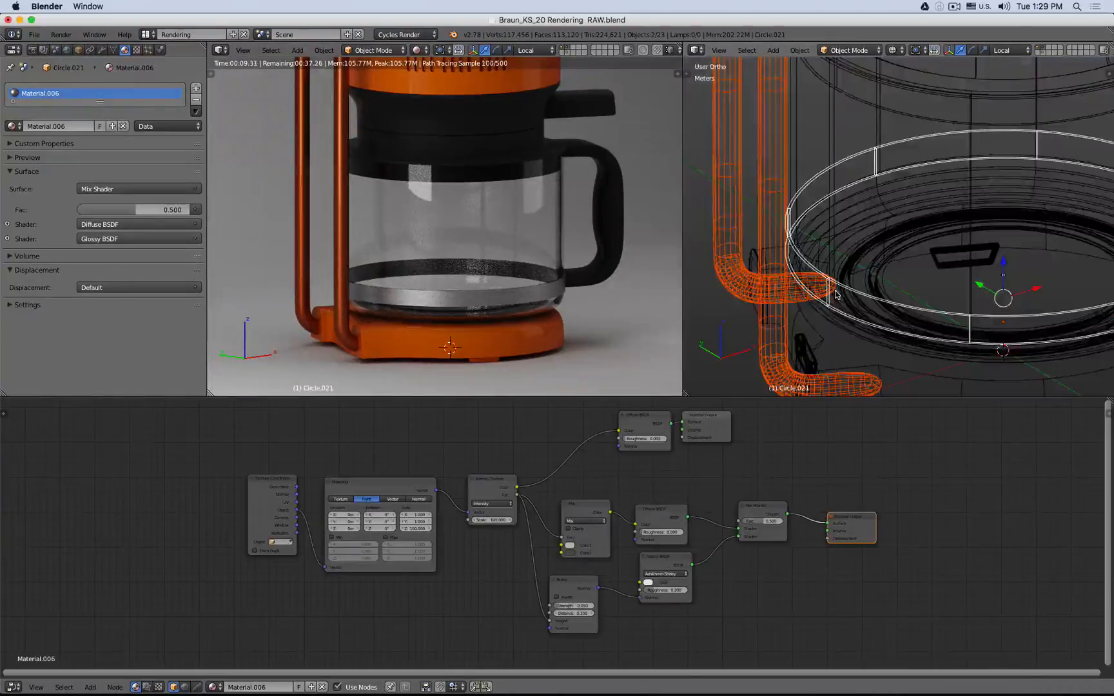
pyautogui.hotkey('ctrl', 'l')
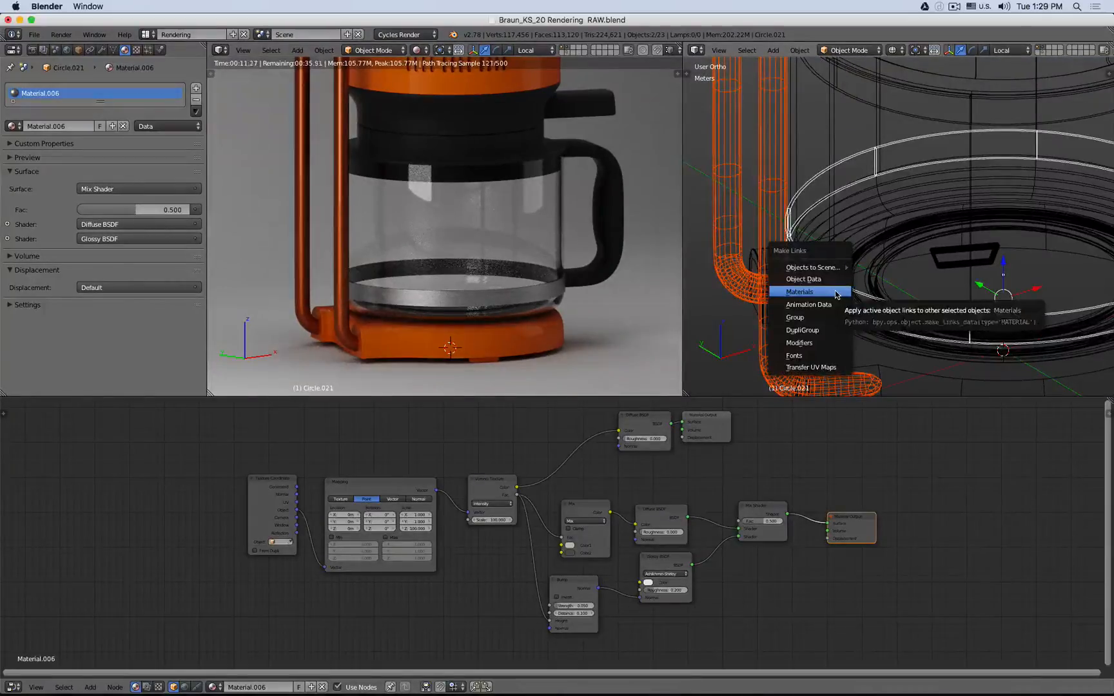
pyautogui.click(834, 292)
# - Inspect the tube and base render up close, then switch the viewport to solid shading
pyautogui.scroll(8, 381, 264)
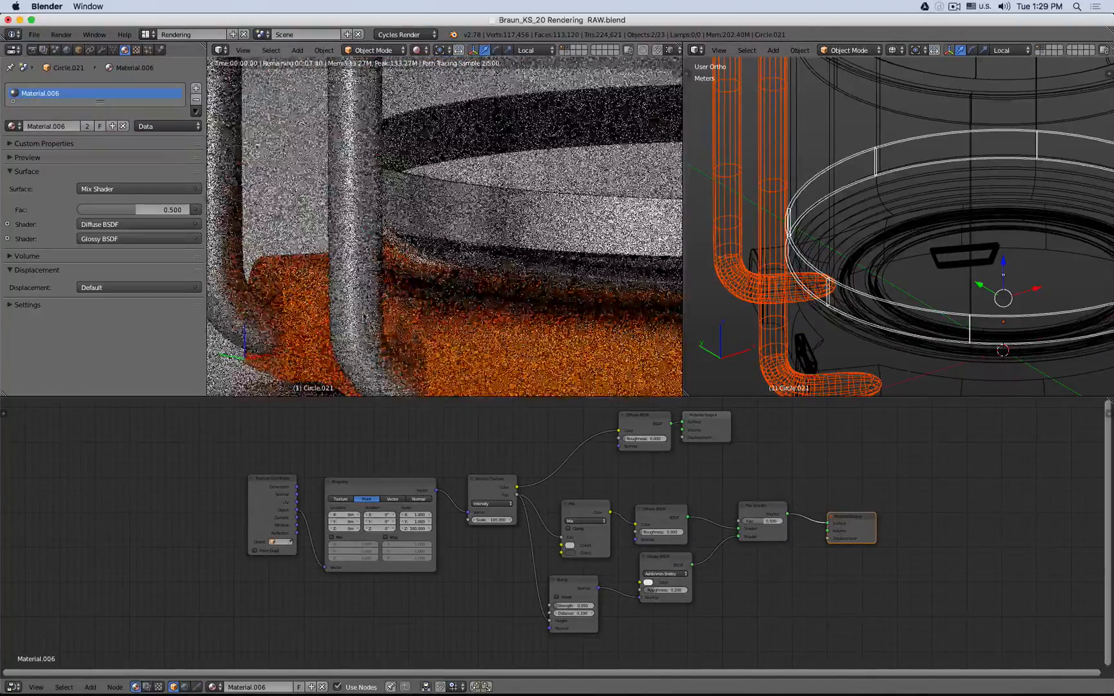
pyautogui.keyDown('shift'); pyautogui.moveTo(371, 353); pyautogui.dragTo(375, 238, button='middle'); pyautogui.keyUp('shift')
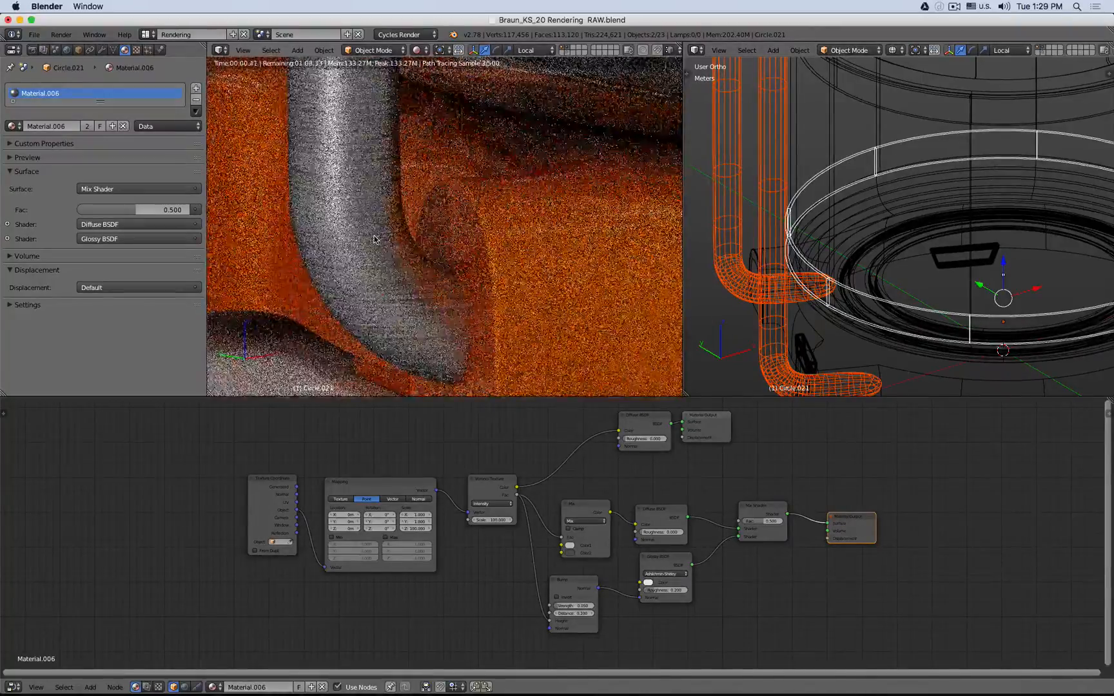
pyautogui.scroll(2, 418, 300)
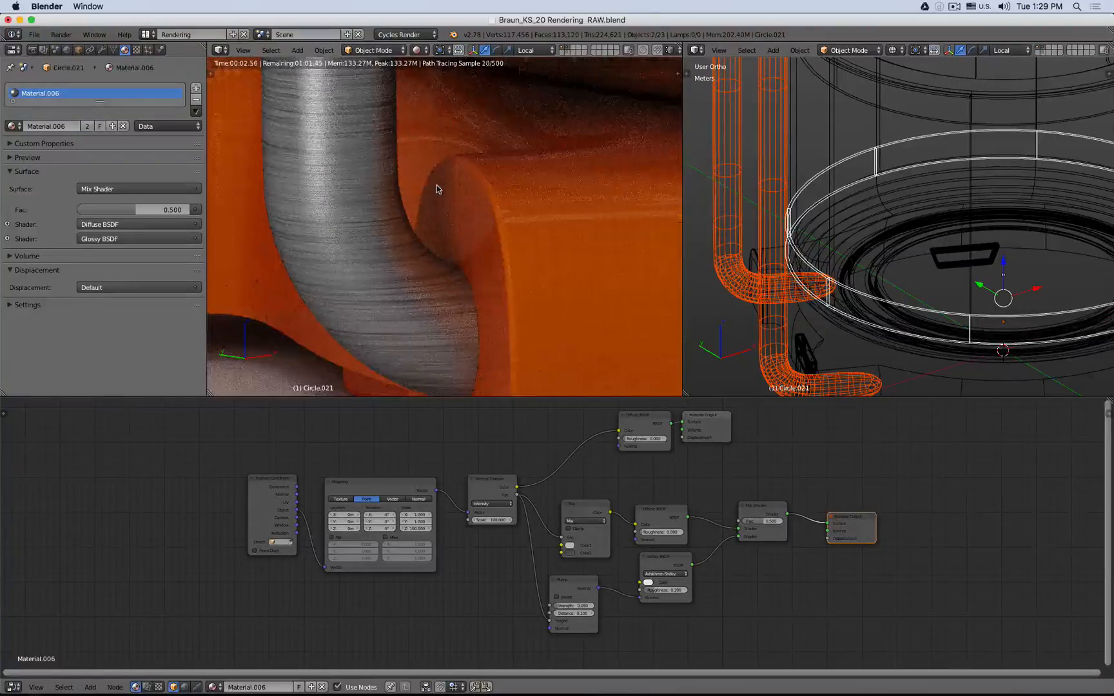
pyautogui.scroll(-3, 437, 189)
pyautogui.keyDown('shift'); pyautogui.moveTo(451, 145); pyautogui.dragTo(436, 255, button='middle'); pyautogui.keyUp('shift')
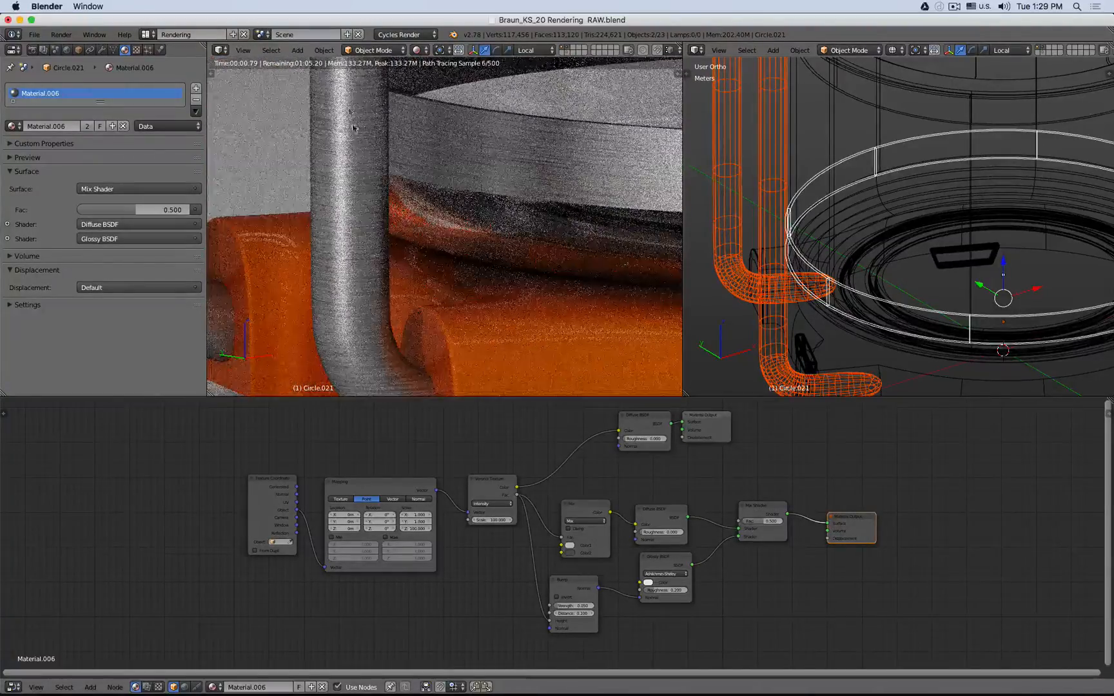
pyautogui.keyDown('shift'); pyautogui.moveTo(343, 315); pyautogui.dragTo(339, 189, button='middle'); pyautogui.keyUp('shift')
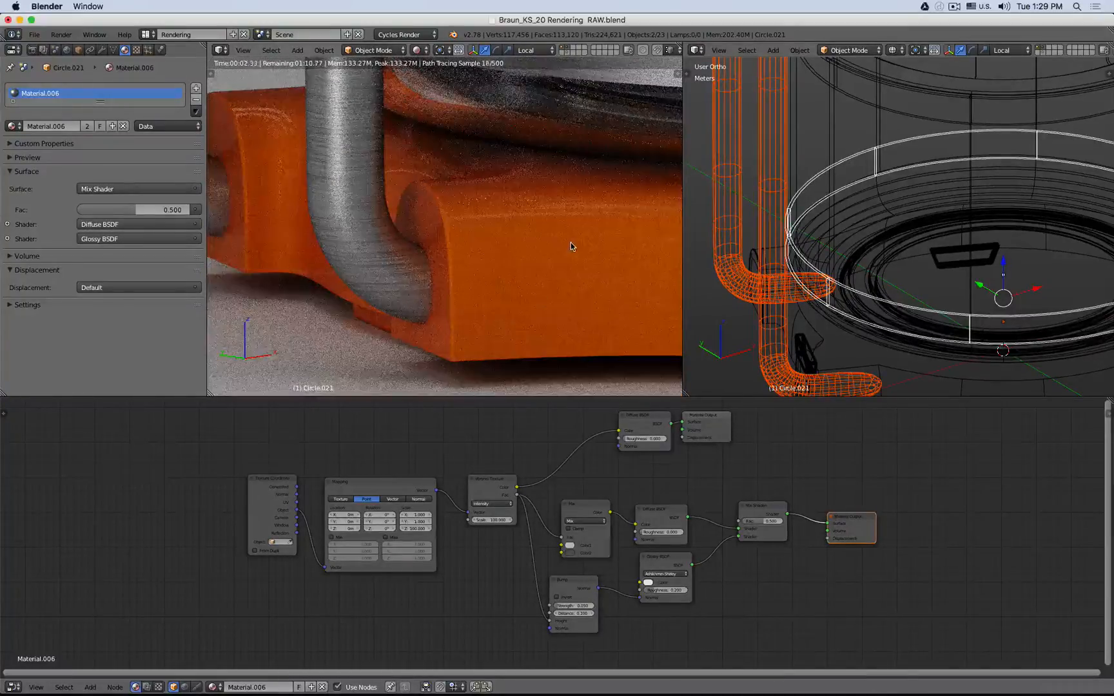
pyautogui.press('z')
pyautogui.press('z')
pyautogui.scroll(-2, 555, 246)
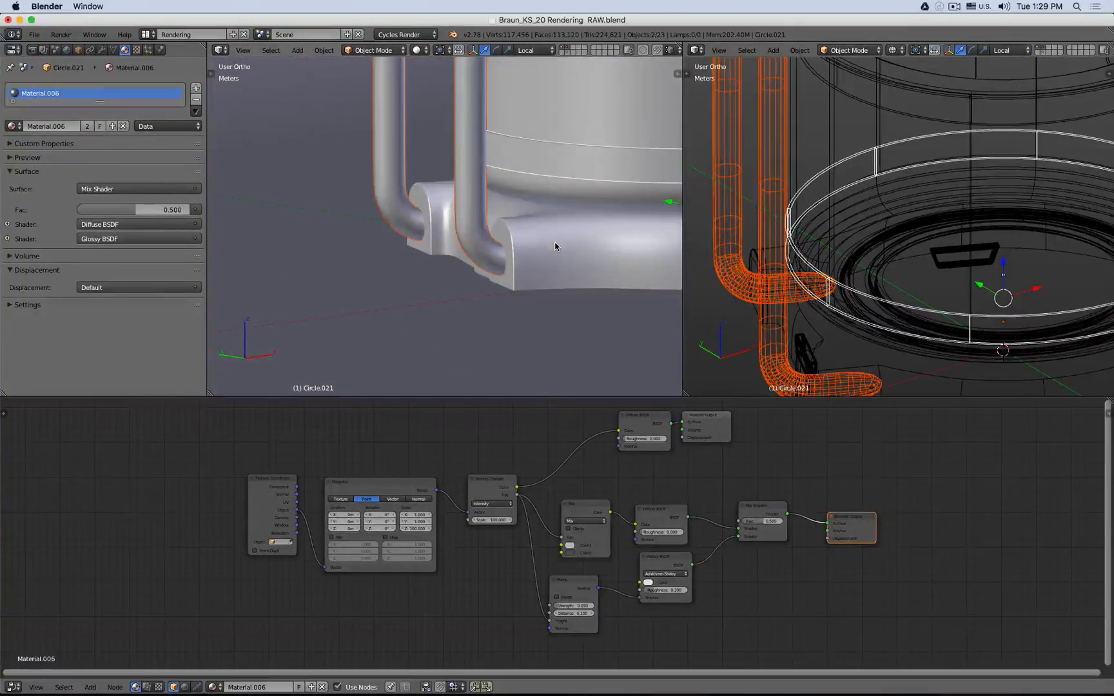
# - Select the tube object, reframe the view on the kettle and return to rendered shading
pyautogui.scroll(-4, 555, 246)
pyautogui.rightClick(555, 244)
pyautogui.scroll(-2, 555, 243)
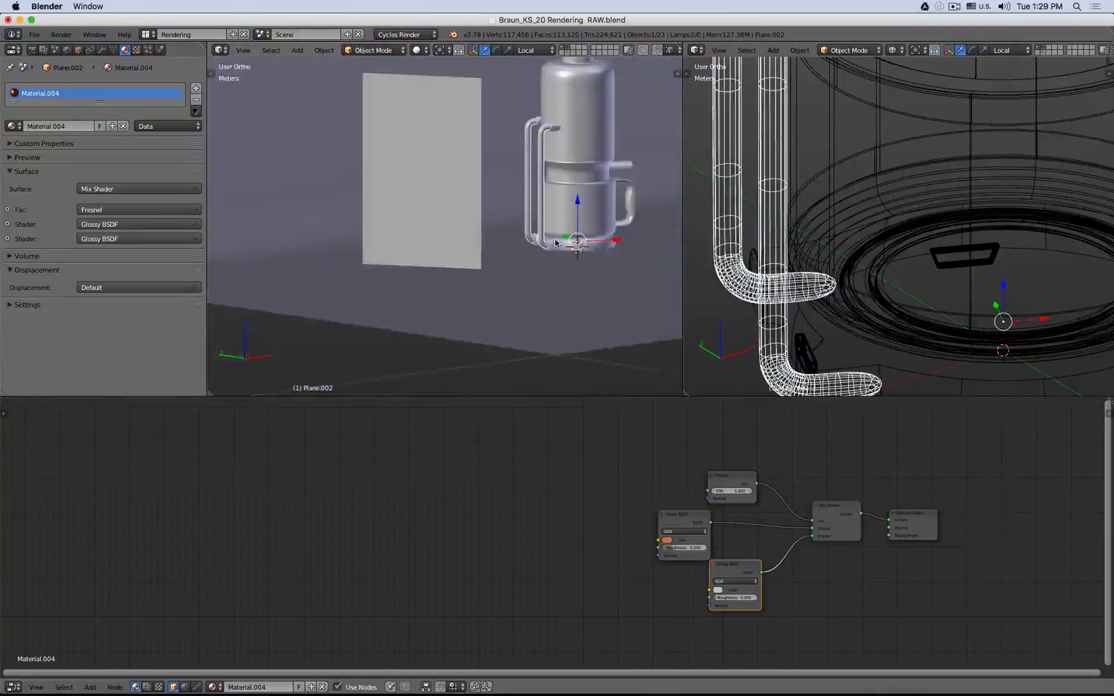
pyautogui.keyDown('shift'); pyautogui.moveTo(555, 243); pyautogui.dragTo(420, 282, button='middle'); pyautogui.keyUp('shift')
pyautogui.moveTo(502, 247); pyautogui.dragTo(461, 242, button='middle')
pyautogui.scroll(4, 461, 240)
pyautogui.scroll(-3, 461, 240)
pyautogui.hotkey('shift', 'z')
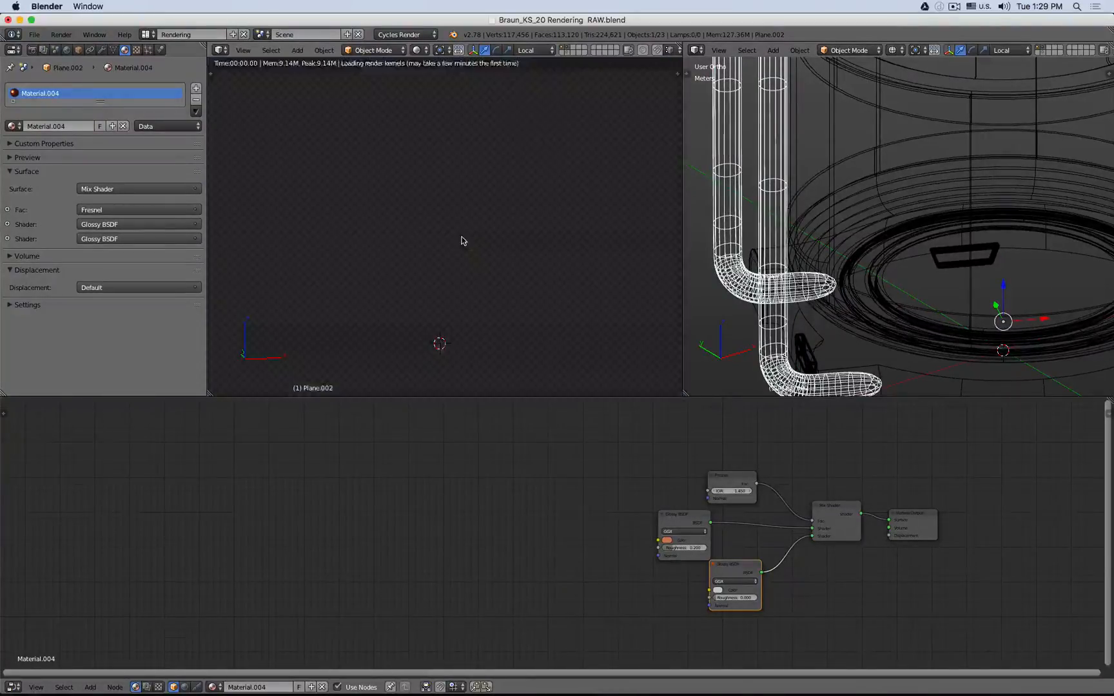